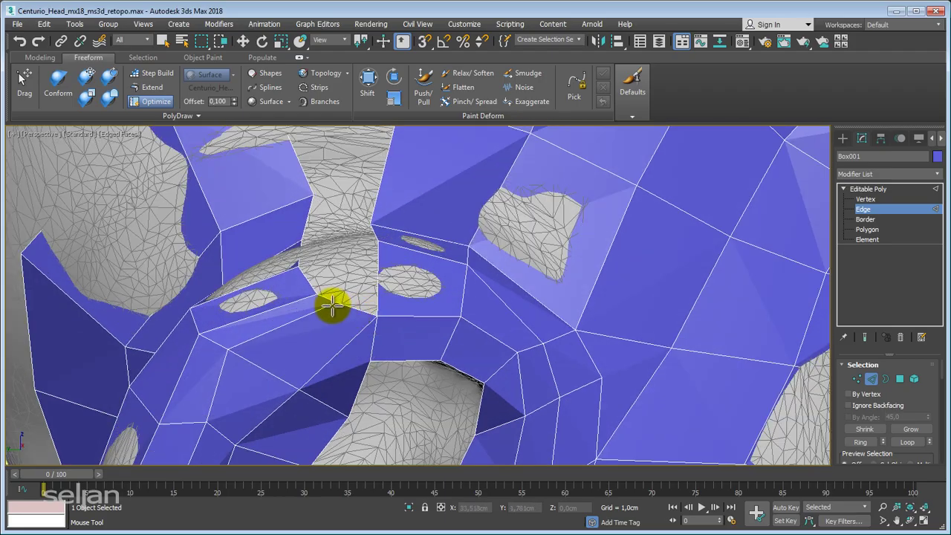
Step: Reshape the blue retopology surface around the eye socket and its corner vertex
{"action": "mouse_move", "coordinate": [332, 306]}
{"action": "middle_mouse_down", "text": "alt"}
{"action": "mouse_move", "coordinate": [335, 322]}
{"action": "mouse_move", "coordinate": [356, 244]}
{"action": "mouse_move", "coordinate": [348, 207]}
{"action": "middle_mouse_up", "text": "alt"}
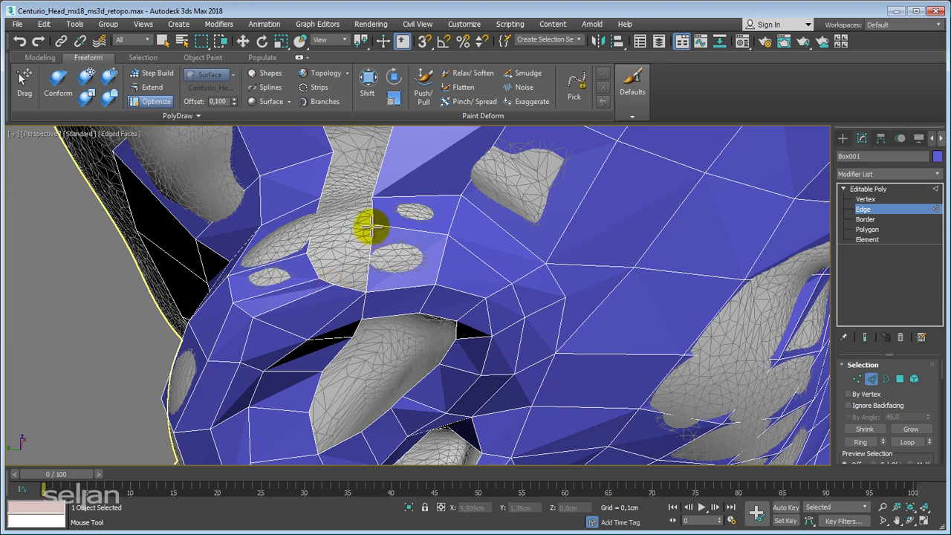
{"action": "left_click_drag", "start_coordinate": [373, 223], "coordinate": [373, 246]}
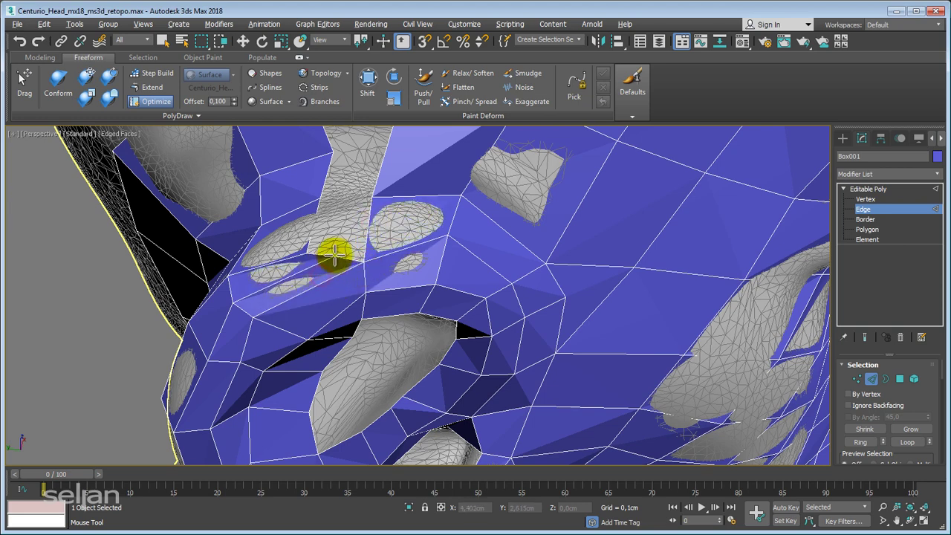
{"action": "mouse_move", "coordinate": [344, 235]}
{"action": "middle_mouse_down", "text": "alt"}
{"action": "mouse_move", "coordinate": [421, 218]}
{"action": "mouse_move", "coordinate": [401, 282]}
{"action": "mouse_move", "coordinate": [395, 237]}
{"action": "mouse_move", "coordinate": [388, 251]}
{"action": "mouse_move", "coordinate": [403, 242]}
{"action": "mouse_move", "coordinate": [384, 246]}
{"action": "mouse_move", "coordinate": [362, 278]}
{"action": "mouse_move", "coordinate": [319, 255]}
{"action": "mouse_move", "coordinate": [325, 320]}
{"action": "middle_mouse_up", "text": "alt"}
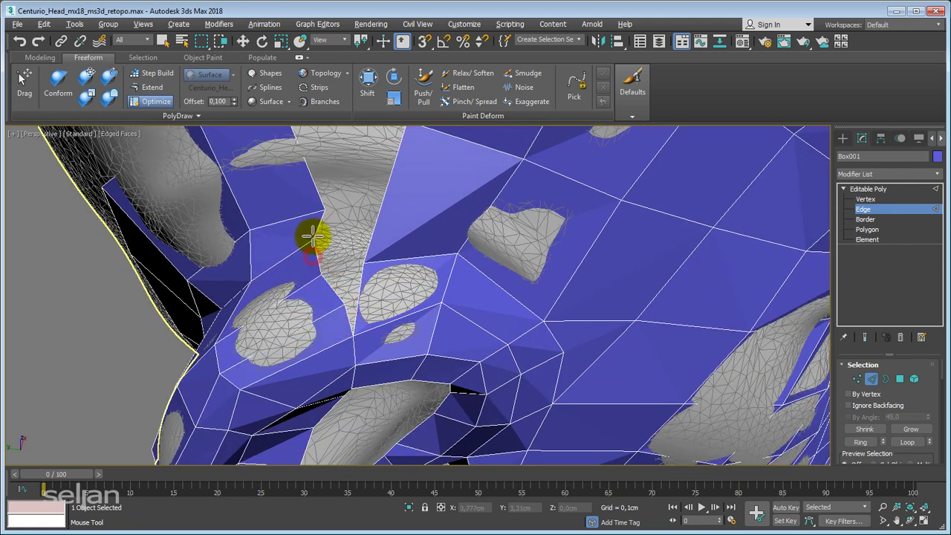
{"action": "mouse_move", "coordinate": [315, 178]}
{"action": "middle_mouse_down", "text": "alt"}
{"action": "mouse_move", "coordinate": [312, 272]}
{"action": "mouse_move", "coordinate": [322, 238]}
{"action": "mouse_move", "coordinate": [322, 297]}
{"action": "mouse_move", "coordinate": [314, 251]}
{"action": "mouse_move", "coordinate": [257, 250]}
{"action": "mouse_move", "coordinate": [284, 232]}
{"action": "mouse_move", "coordinate": [275, 273]}
{"action": "mouse_move", "coordinate": [297, 287]}
{"action": "mouse_move", "coordinate": [413, 244]}
{"action": "middle_mouse_up", "text": "alt"}
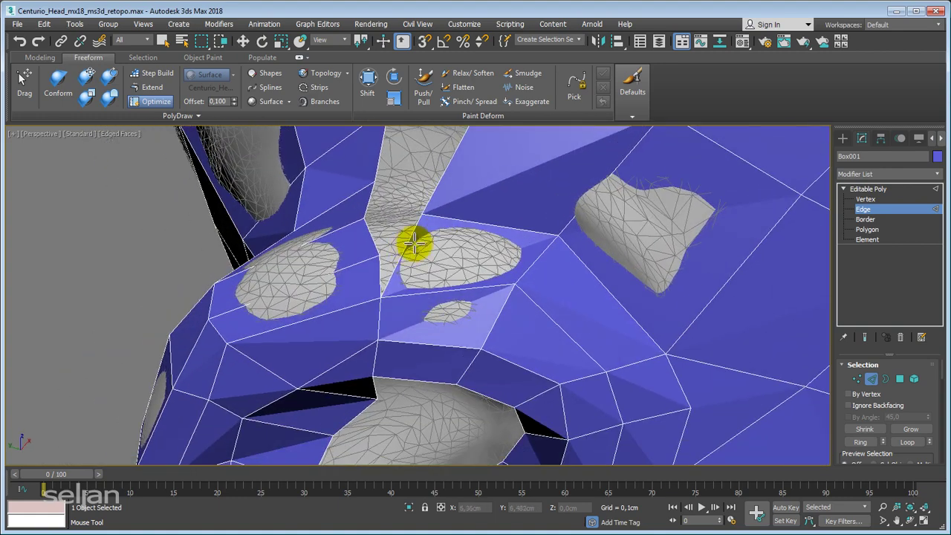
{"action": "mouse_move", "coordinate": [339, 282]}
{"action": "middle_mouse_down", "text": "alt"}
{"action": "mouse_move", "coordinate": [416, 275]}
{"action": "mouse_move", "coordinate": [390, 273]}
{"action": "middle_mouse_up", "text": "alt"}
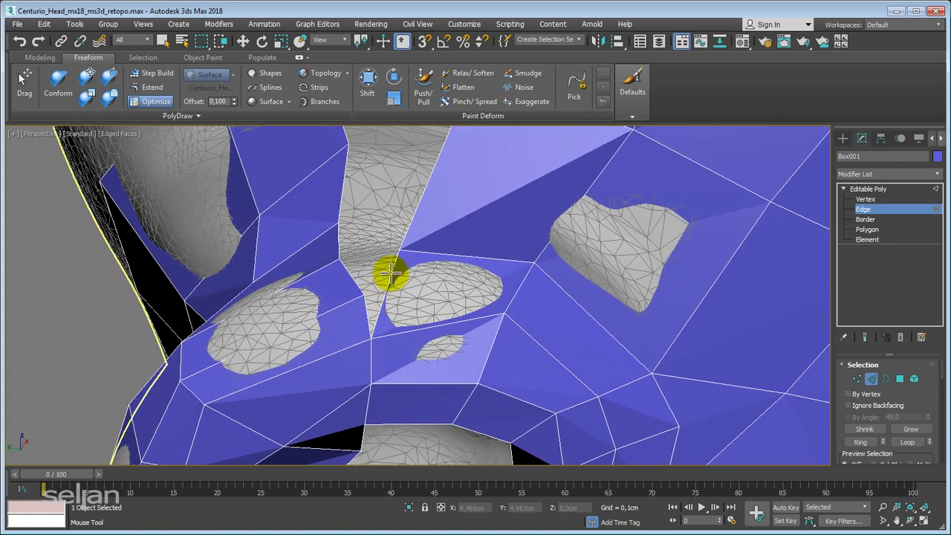
{"action": "left_click_drag", "start_coordinate": [398, 249], "coordinate": [399, 269]}
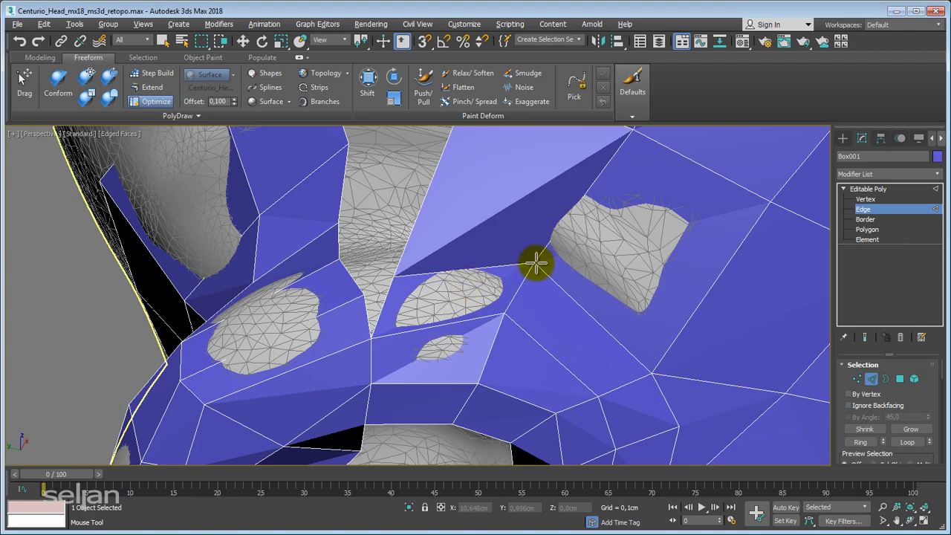
{"action": "mouse_move", "coordinate": [520, 283]}
{"action": "middle_mouse_down"}
{"action": "mouse_move", "coordinate": [453, 312]}
{"action": "mouse_move", "coordinate": [463, 292]}
{"action": "mouse_move", "coordinate": [438, 276]}
{"action": "mouse_move", "coordinate": [461, 283]}
{"action": "middle_mouse_up"}
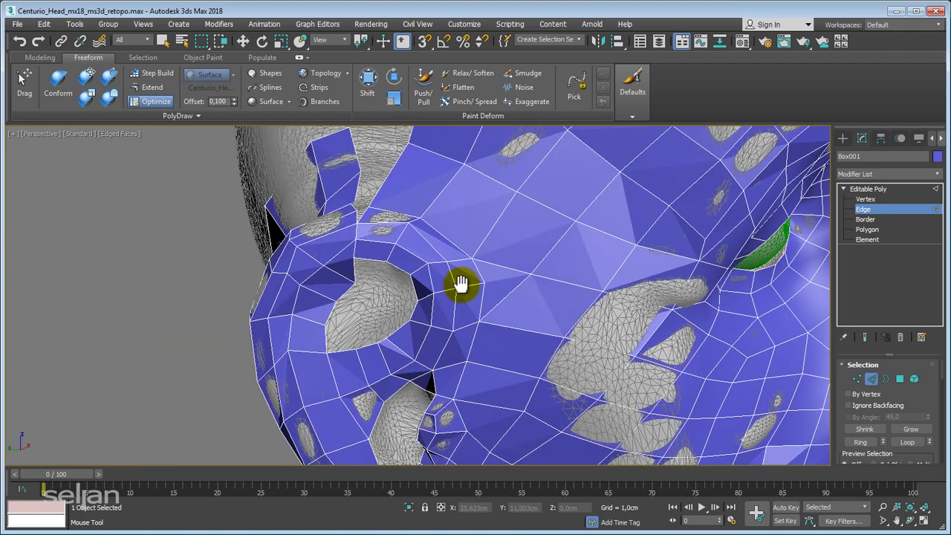
Step: Undo the bad stroke and simplify the faces at the eye's inner corner with Optimize
{"action": "scroll", "coordinate": [460, 283], "scroll_direction": "down", "scroll_amount": 2}
{"action": "scroll", "coordinate": [460, 284], "scroll_direction": "down", "scroll_amount": 2}
{"action": "scroll", "coordinate": [460, 283], "scroll_direction": "down", "scroll_amount": 3}
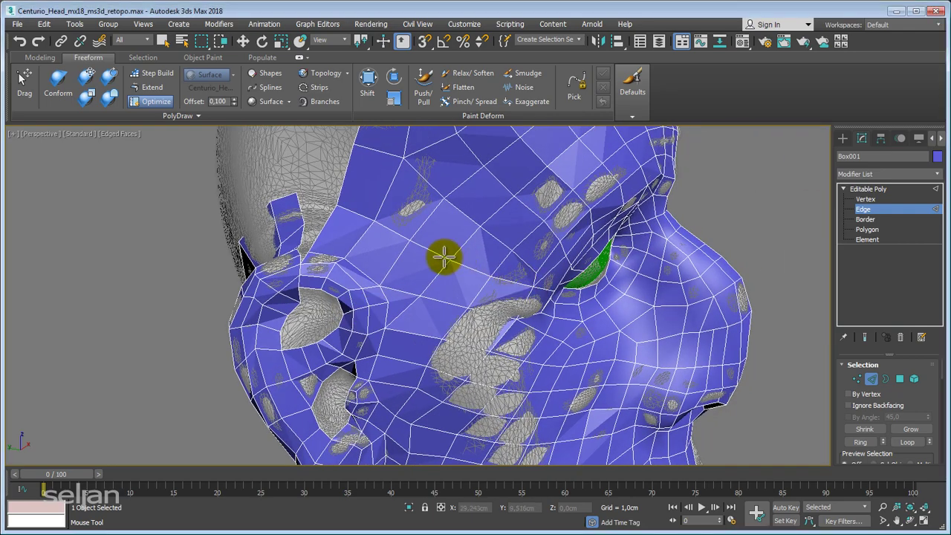
{"action": "scroll", "coordinate": [484, 297], "scroll_direction": "up", "scroll_amount": 2}
{"action": "scroll", "coordinate": [382, 307], "scroll_direction": "up", "scroll_amount": 2}
{"action": "scroll", "coordinate": [373, 293], "scroll_direction": "up", "scroll_amount": 1}
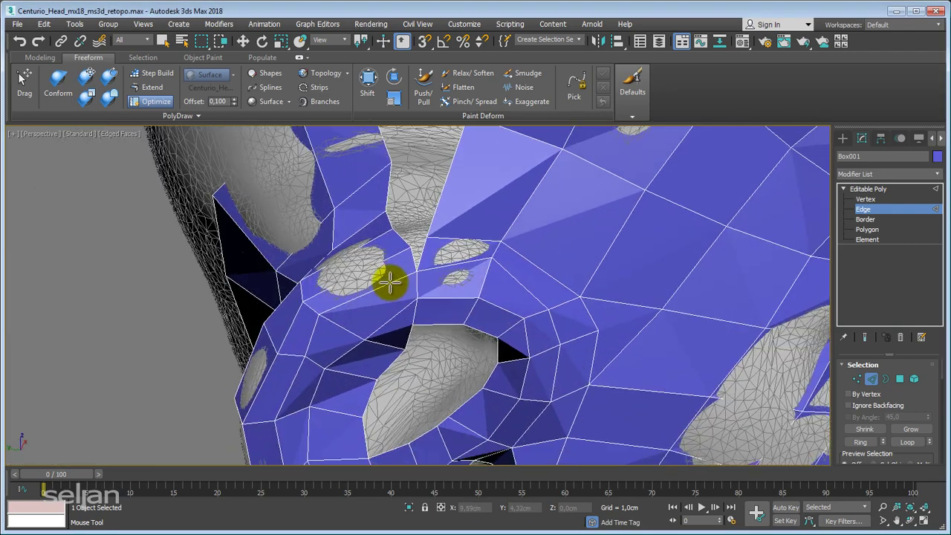
{"action": "key", "text": "ctrl+z"}
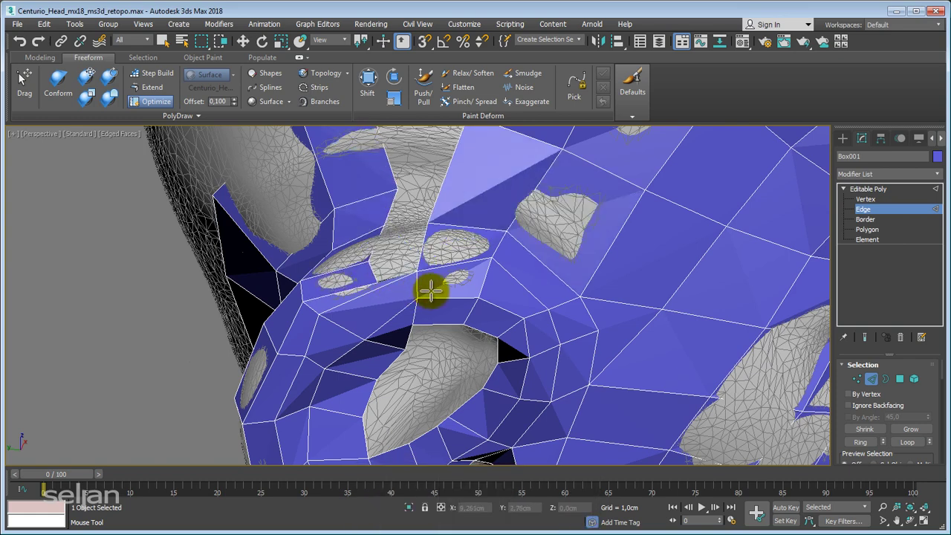
{"action": "left_click", "coordinate": [431, 291]}
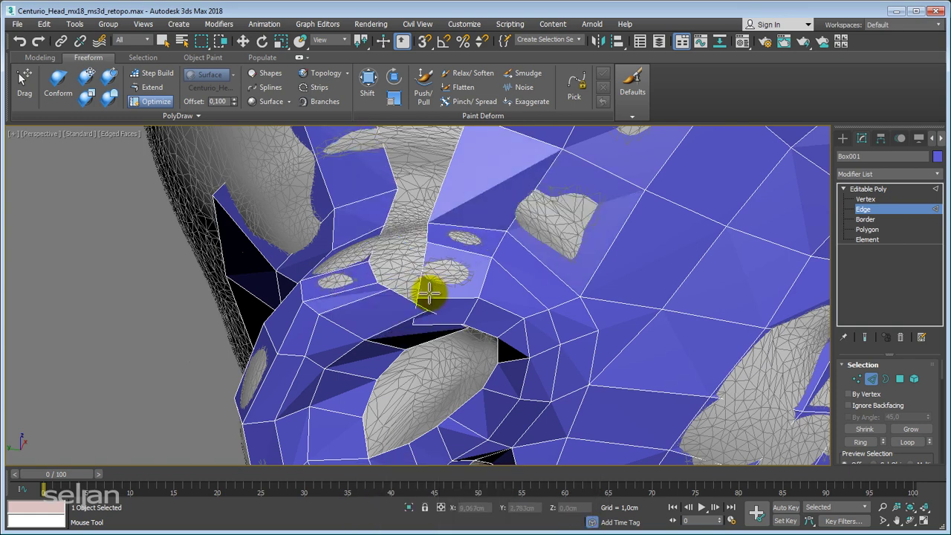
{"action": "mouse_move", "coordinate": [428, 293]}
{"action": "middle_mouse_down", "text": "alt"}
{"action": "mouse_move", "coordinate": [424, 258]}
{"action": "mouse_move", "coordinate": [436, 223]}
{"action": "middle_mouse_up", "text": "alt"}
Step: With PolyDraw Extend, pull the first new faces out from the eye-socket border edge
{"action": "left_click", "coordinate": [145, 96]}
{"action": "mouse_move", "coordinate": [431, 245]}
{"action": "left_mouse_down"}
{"action": "mouse_move", "coordinate": [398, 189]}
{"action": "mouse_move", "coordinate": [330, 275]}
{"action": "left_mouse_up"}
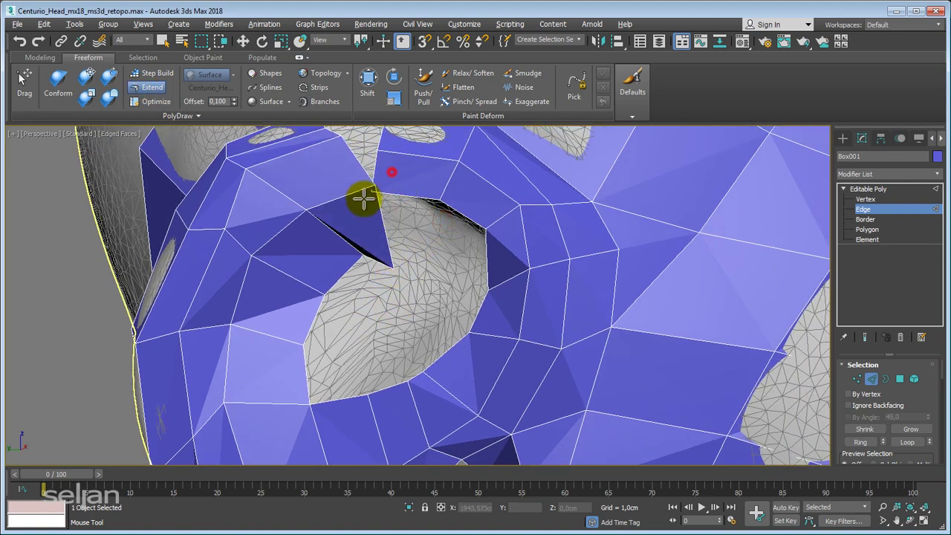
{"action": "middle_click_drag", "start_coordinate": [330, 275], "coordinate": [330, 291], "text": "alt"}
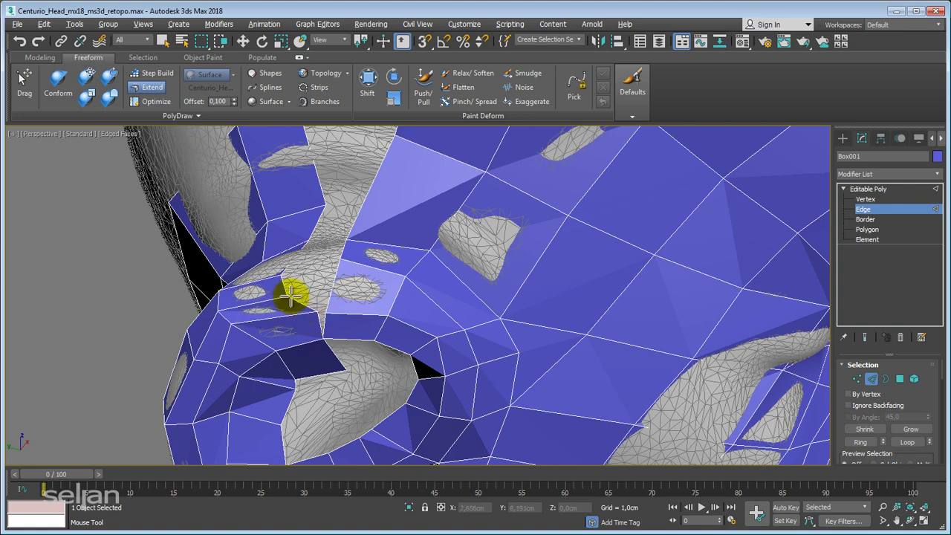
{"action": "mouse_move", "coordinate": [291, 295]}
{"action": "left_mouse_down"}
{"action": "mouse_move", "coordinate": [280, 277]}
{"action": "mouse_move", "coordinate": [331, 251]}
{"action": "left_mouse_up"}
Step: Add more faces along the eye-socket border, then inspect the lower face
{"action": "mouse_move", "coordinate": [303, 266]}
{"action": "middle_mouse_down", "text": "alt"}
{"action": "mouse_move", "coordinate": [331, 271]}
{"action": "mouse_move", "coordinate": [346, 250]}
{"action": "mouse_move", "coordinate": [334, 281]}
{"action": "middle_mouse_up", "text": "alt"}
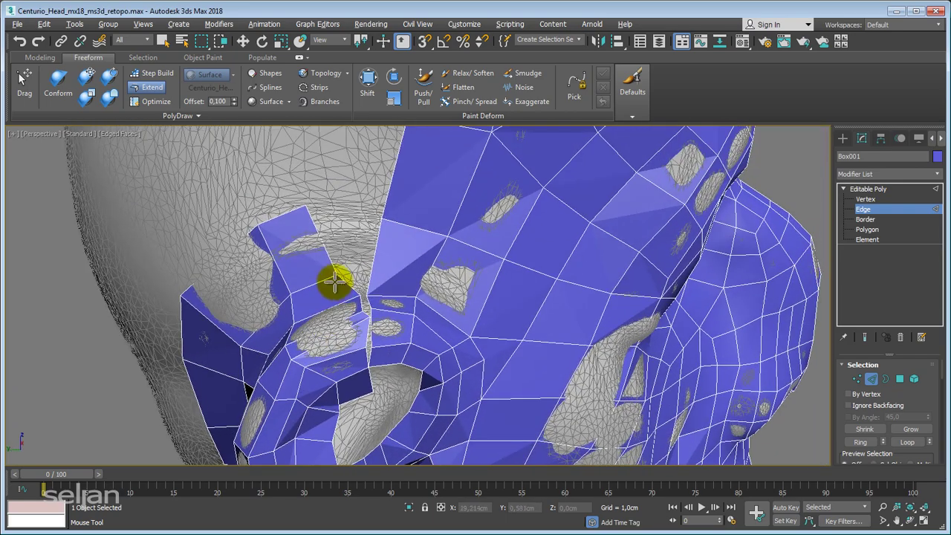
{"action": "left_click_drag", "start_coordinate": [297, 306], "coordinate": [250, 215]}
{"action": "middle_click_drag", "start_coordinate": [250, 215], "coordinate": [326, 236], "text": "alt"}
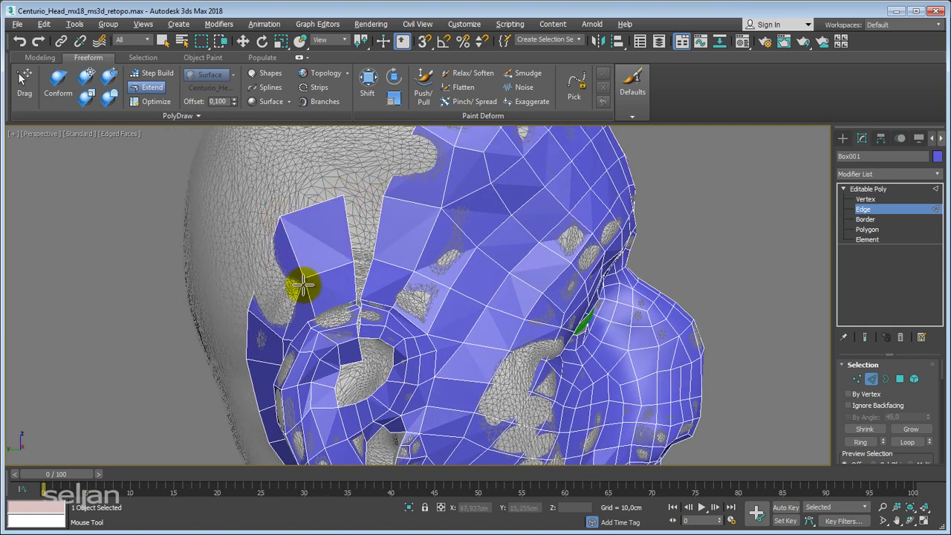
{"action": "mouse_move", "coordinate": [368, 305]}
{"action": "middle_mouse_down", "text": "alt"}
{"action": "mouse_move", "coordinate": [357, 322]}
{"action": "mouse_move", "coordinate": [397, 205]}
{"action": "mouse_move", "coordinate": [374, 255]}
{"action": "mouse_move", "coordinate": [367, 316]}
{"action": "mouse_move", "coordinate": [409, 236]}
{"action": "mouse_move", "coordinate": [468, 297]}
{"action": "middle_mouse_up", "text": "alt"}
{"action": "scroll", "coordinate": [368, 314], "scroll_direction": "up", "scroll_amount": 2}
{"action": "scroll", "coordinate": [419, 272], "scroll_direction": "down", "scroll_amount": 3}
{"action": "mouse_move", "coordinate": [420, 271]}
{"action": "middle_mouse_down", "text": "alt"}
{"action": "mouse_move", "coordinate": [424, 350]}
{"action": "mouse_move", "coordinate": [382, 350]}
{"action": "mouse_move", "coordinate": [372, 378]}
{"action": "mouse_move", "coordinate": [394, 395]}
{"action": "mouse_move", "coordinate": [386, 388]}
{"action": "mouse_move", "coordinate": [395, 349]}
{"action": "mouse_move", "coordinate": [424, 338]}
{"action": "mouse_move", "coordinate": [470, 365]}
{"action": "mouse_move", "coordinate": [445, 302]}
{"action": "mouse_move", "coordinate": [450, 334]}
{"action": "mouse_move", "coordinate": [490, 294]}
{"action": "mouse_move", "coordinate": [415, 344]}
{"action": "mouse_move", "coordinate": [403, 275]}
{"action": "mouse_move", "coordinate": [373, 278]}
{"action": "mouse_move", "coordinate": [382, 261]}
{"action": "mouse_move", "coordinate": [373, 336]}
{"action": "mouse_move", "coordinate": [384, 307]}
{"action": "mouse_move", "coordinate": [376, 333]}
{"action": "mouse_move", "coordinate": [388, 318]}
{"action": "mouse_move", "coordinate": [371, 333]}
{"action": "mouse_move", "coordinate": [392, 325]}
{"action": "middle_mouse_up", "text": "alt"}
{"action": "scroll", "coordinate": [375, 390], "scroll_direction": "up", "scroll_amount": 2}
{"action": "scroll", "coordinate": [404, 275], "scroll_direction": "up", "scroll_amount": 2}
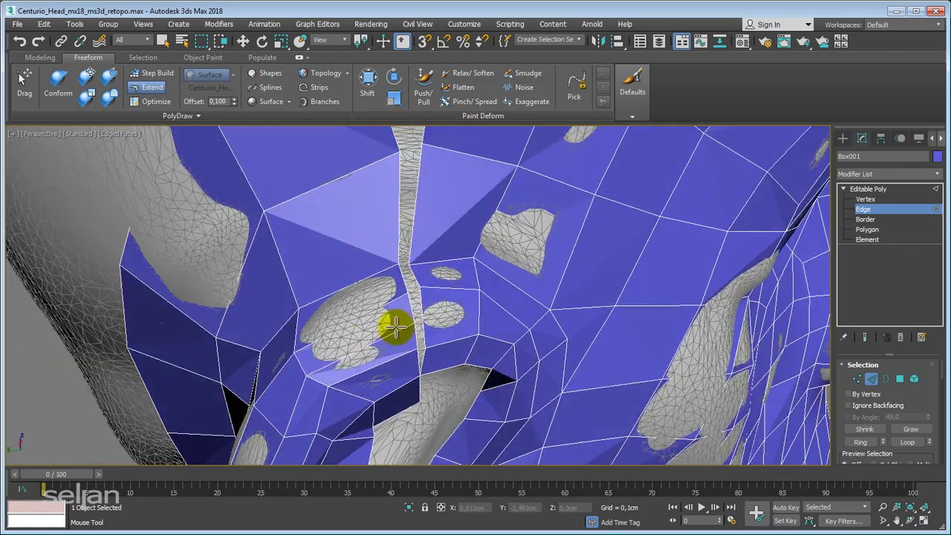
{"action": "scroll", "coordinate": [398, 326], "scroll_direction": "up", "scroll_amount": 2}
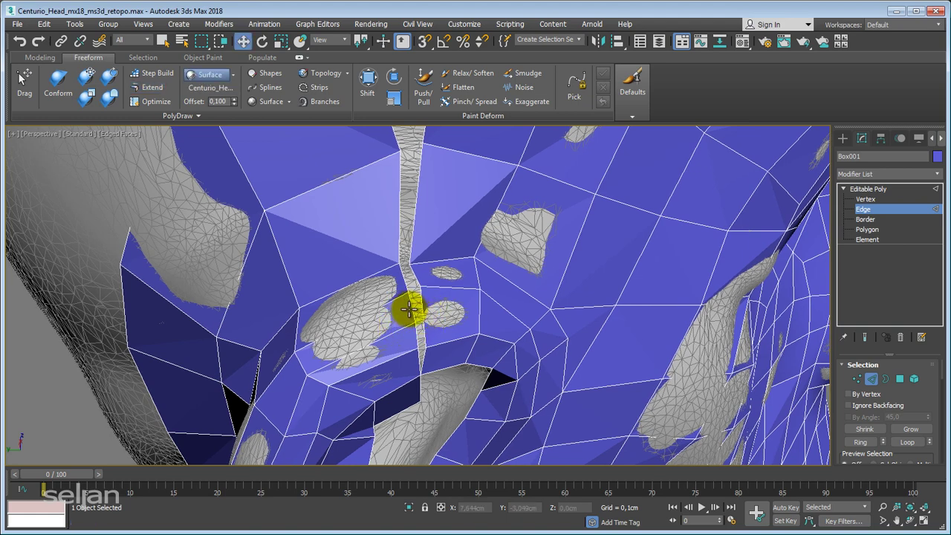
Step: Collapse two edges beside the eye's inner corner into one point
{"action": "left_click", "coordinate": [409, 309]}
{"action": "left_click", "coordinate": [297, 329], "text": "ctrl"}
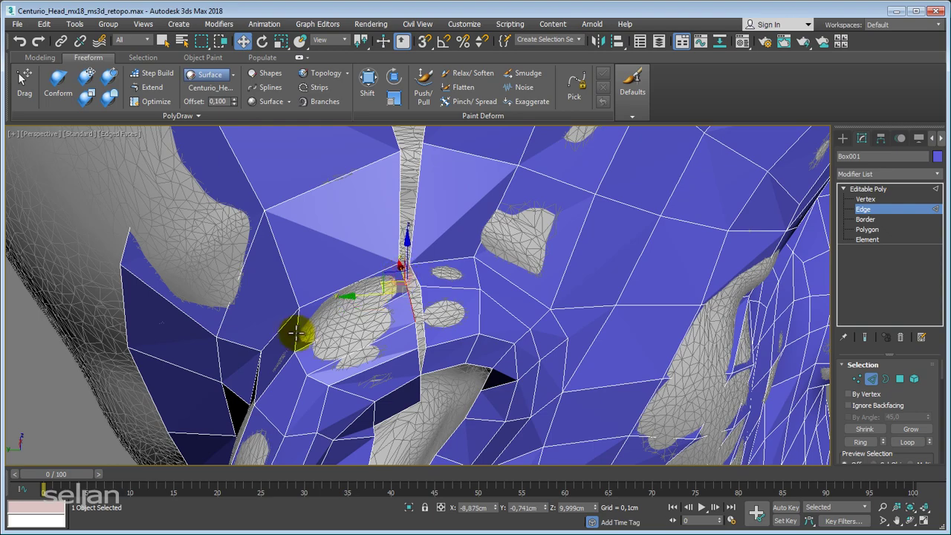
{"action": "mouse_move", "coordinate": [299, 367]}
{"action": "middle_mouse_down", "text": "alt"}
{"action": "mouse_move", "coordinate": [315, 302]}
{"action": "mouse_move", "coordinate": [339, 312]}
{"action": "mouse_move", "coordinate": [338, 349]}
{"action": "mouse_move", "coordinate": [356, 301]}
{"action": "mouse_move", "coordinate": [322, 310]}
{"action": "middle_mouse_up", "text": "alt"}
{"action": "right_click", "coordinate": [318, 292]}
{"action": "left_click", "coordinate": [297, 163]}
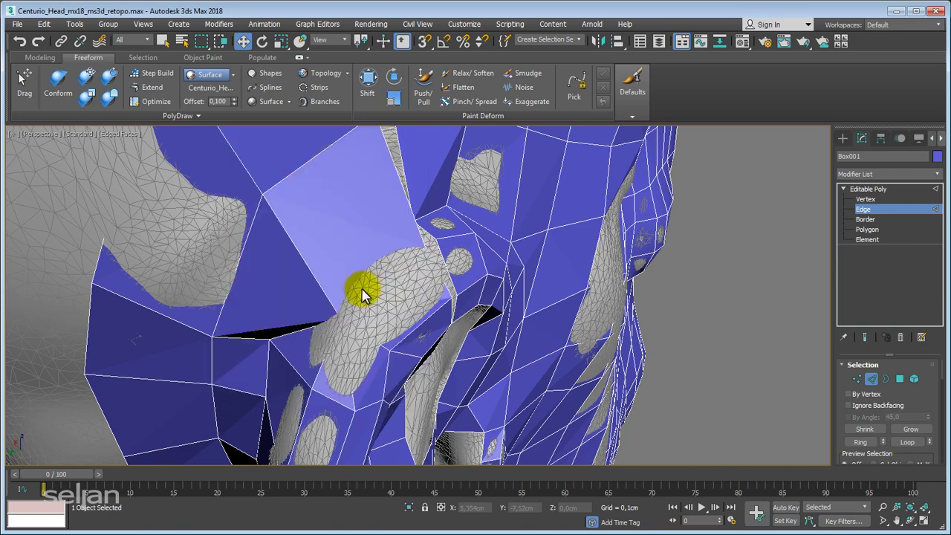
Step: In wireframe, use Step Build to move the upper, lower-left and top vertices down
{"action": "key", "text": "F3"}
{"action": "middle_click_drag", "start_coordinate": [382, 312], "coordinate": [301, 346], "text": "alt"}
{"action": "right_click", "coordinate": [317, 332]}
{"action": "left_click", "coordinate": [148, 87]}
{"action": "mouse_move", "coordinate": [235, 176]}
{"action": "middle_mouse_down", "text": "alt"}
{"action": "mouse_move", "coordinate": [276, 223]}
{"action": "mouse_move", "coordinate": [452, 333]}
{"action": "mouse_move", "coordinate": [405, 325]}
{"action": "mouse_move", "coordinate": [388, 293]}
{"action": "middle_mouse_up", "text": "alt"}
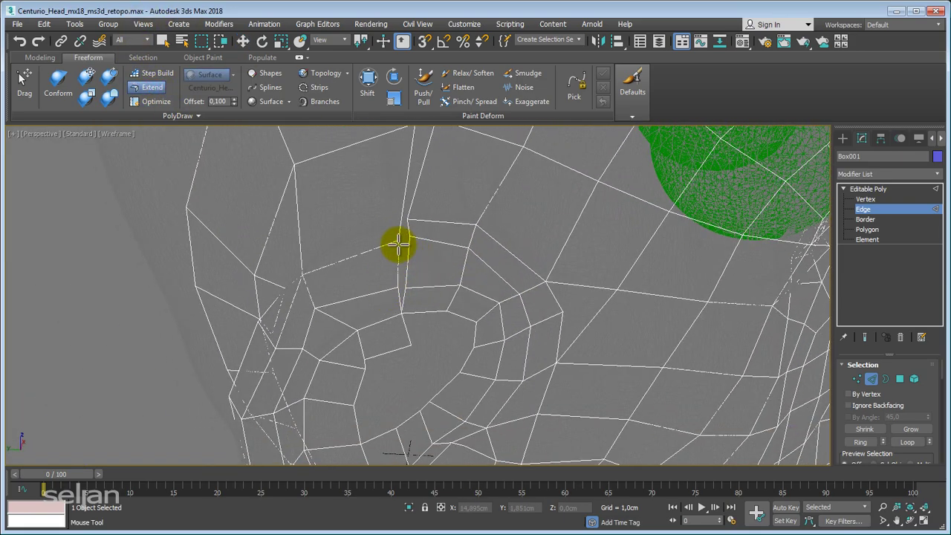
{"action": "mouse_move", "coordinate": [395, 241]}
{"action": "middle_mouse_down", "text": "alt"}
{"action": "mouse_move", "coordinate": [377, 245]}
{"action": "mouse_move", "coordinate": [367, 339]}
{"action": "mouse_move", "coordinate": [355, 185]}
{"action": "middle_mouse_up", "text": "alt"}
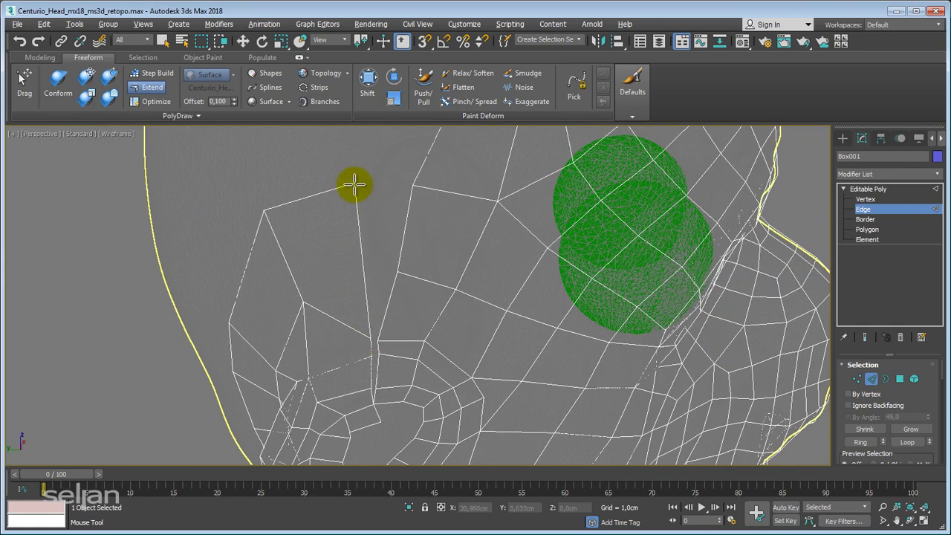
{"action": "left_click_drag", "start_coordinate": [354, 185], "coordinate": [389, 280]}
{"action": "mouse_move", "coordinate": [296, 315]}
{"action": "left_mouse_down"}
{"action": "mouse_move", "coordinate": [308, 374]}
{"action": "mouse_move", "coordinate": [274, 373]}
{"action": "left_mouse_up"}
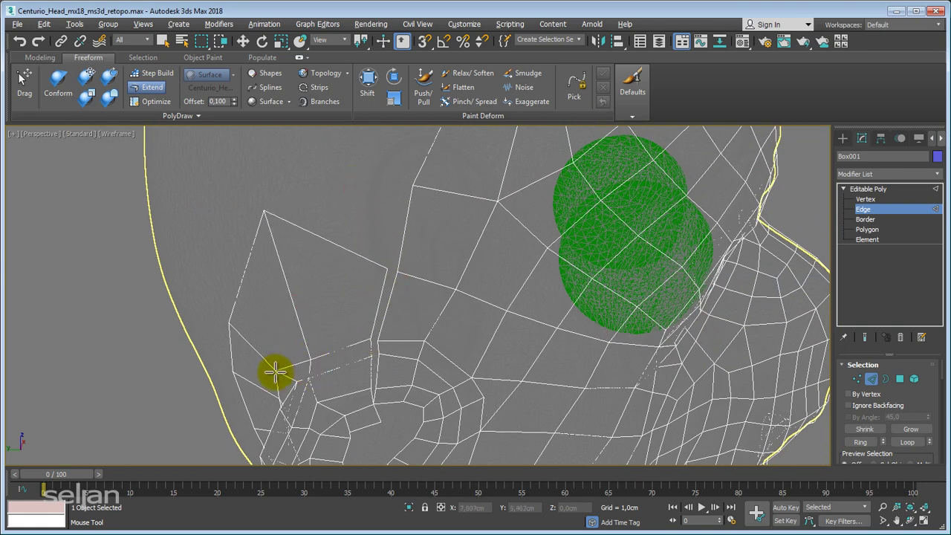
{"action": "mouse_move", "coordinate": [263, 210]}
{"action": "left_mouse_down"}
{"action": "mouse_move", "coordinate": [297, 272]}
{"action": "mouse_move", "coordinate": [300, 302]}
{"action": "left_mouse_up"}
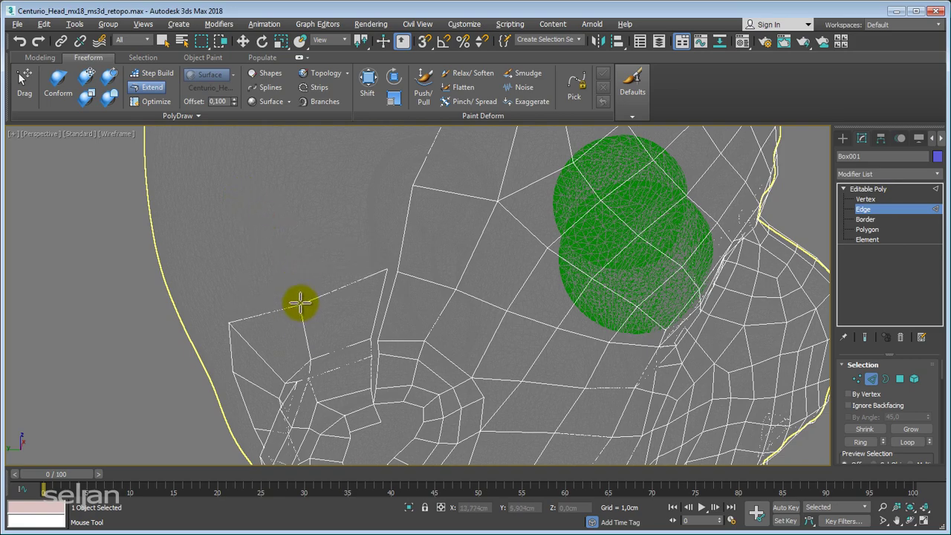
Step: Switch between shaded and wireframe views to check the reshaped faces
{"action": "key", "text": "F3"}
{"action": "mouse_move", "coordinate": [329, 290]}
{"action": "middle_mouse_down", "text": "alt"}
{"action": "mouse_move", "coordinate": [354, 259]}
{"action": "mouse_move", "coordinate": [397, 267]}
{"action": "mouse_move", "coordinate": [408, 295]}
{"action": "middle_mouse_up", "text": "alt"}
{"action": "key", "text": "F3"}
{"action": "key", "text": "F3"}
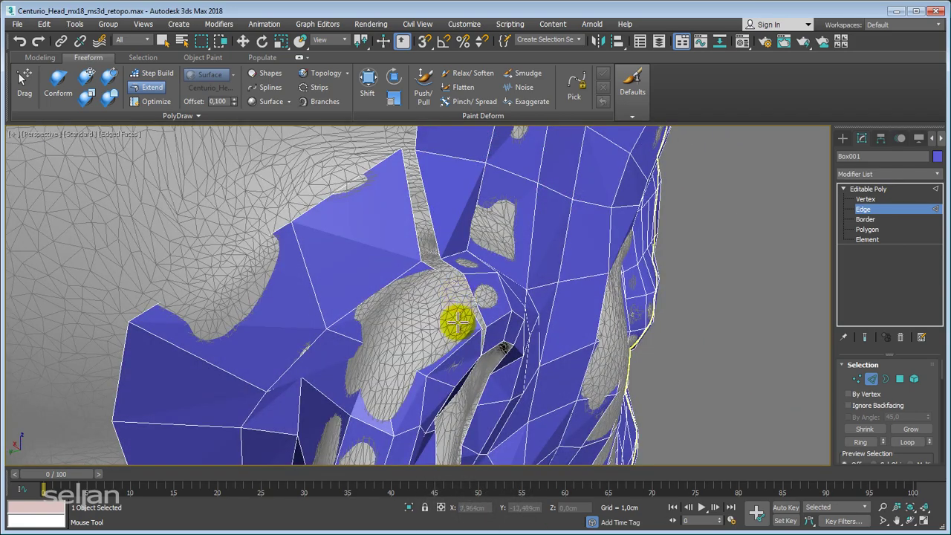
{"action": "key", "text": "F3"}
{"action": "mouse_move", "coordinate": [431, 308]}
{"action": "middle_mouse_down"}
{"action": "mouse_move", "coordinate": [374, 312]}
{"action": "mouse_move", "coordinate": [510, 292]}
{"action": "mouse_move", "coordinate": [460, 307]}
{"action": "middle_mouse_up"}
{"action": "scroll", "coordinate": [460, 307], "scroll_direction": "up", "scroll_amount": 2}
{"action": "scroll", "coordinate": [393, 291], "scroll_direction": "up", "scroll_amount": 1}
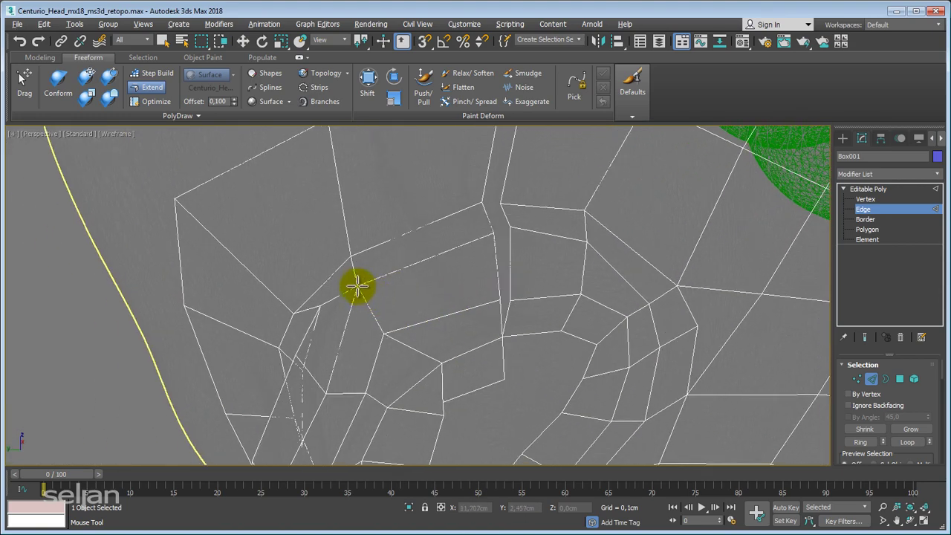
{"action": "key", "text": "F3"}
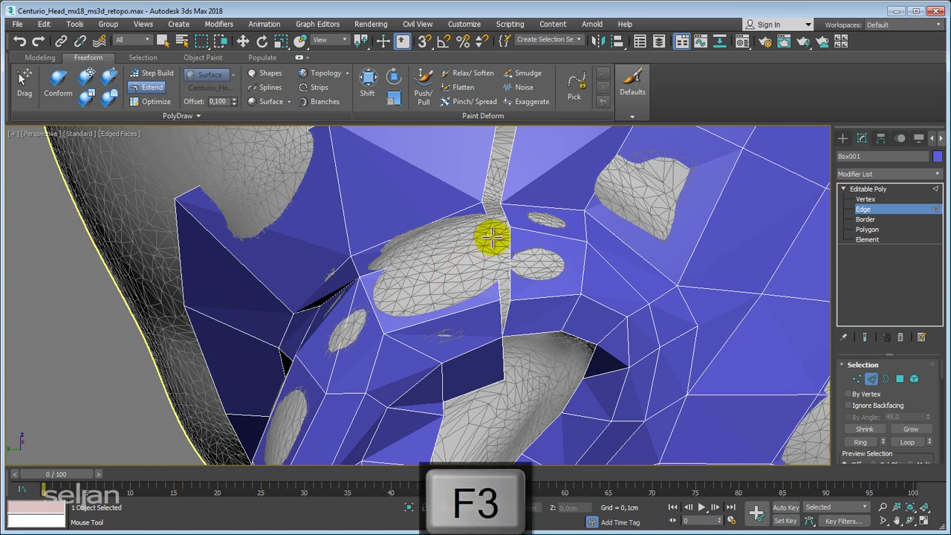
{"action": "key", "text": "F3"}
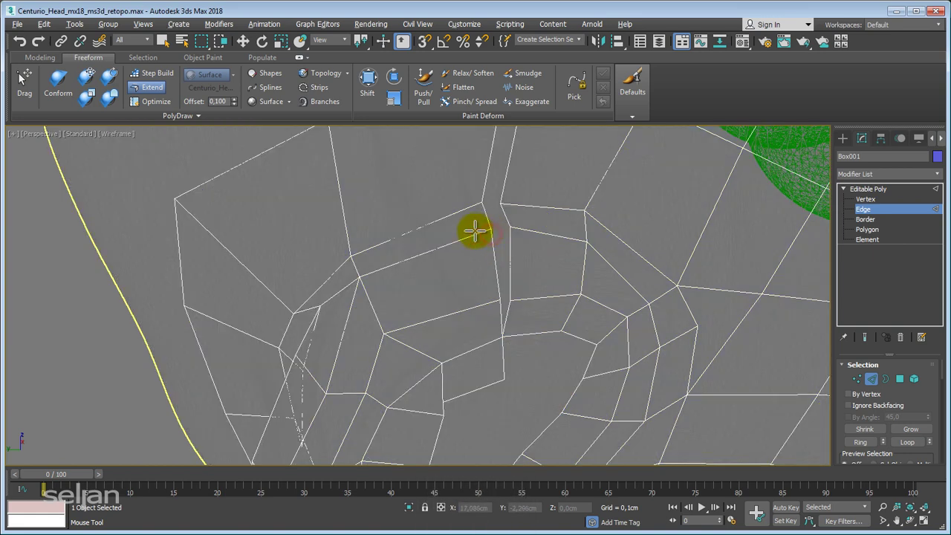
Step: Remove an unneeded vertex near the eye corner with Optimize
{"action": "left_click", "coordinate": [153, 101]}
{"action": "middle_click_drag", "start_coordinate": [488, 229], "coordinate": [458, 223]}
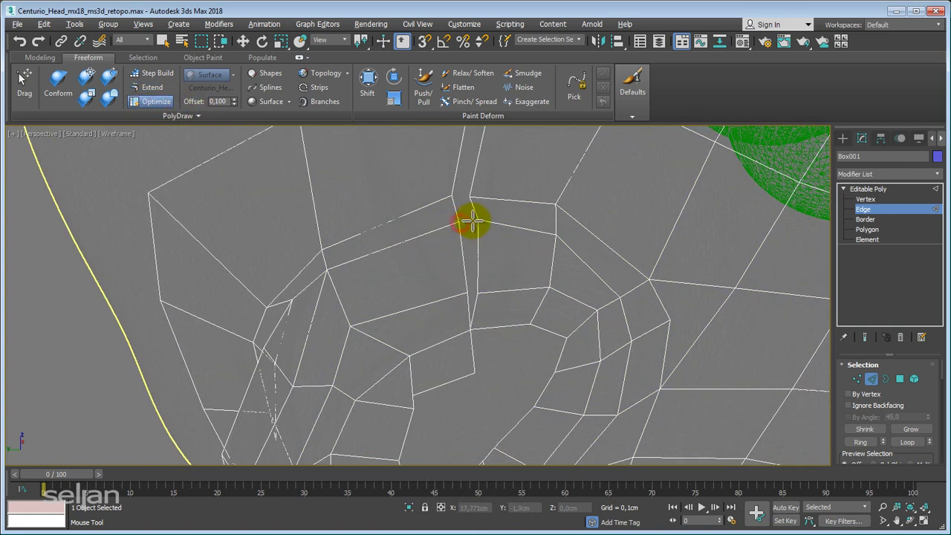
{"action": "left_click", "coordinate": [472, 220]}
{"action": "middle_click_drag", "start_coordinate": [469, 299], "coordinate": [458, 296]}
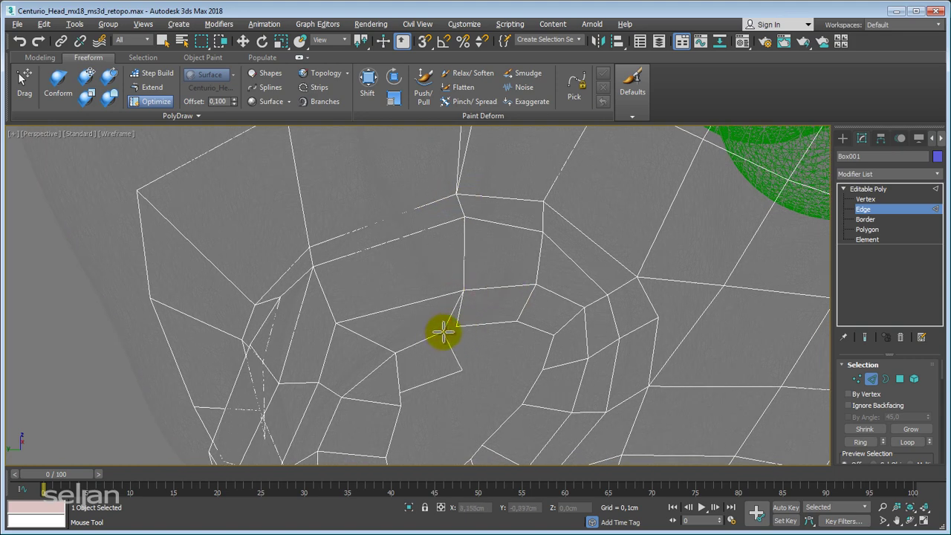
{"action": "scroll", "coordinate": [459, 325], "scroll_direction": "down", "scroll_amount": 2}
{"action": "middle_click_drag", "start_coordinate": [453, 323], "coordinate": [464, 233], "text": "alt"}
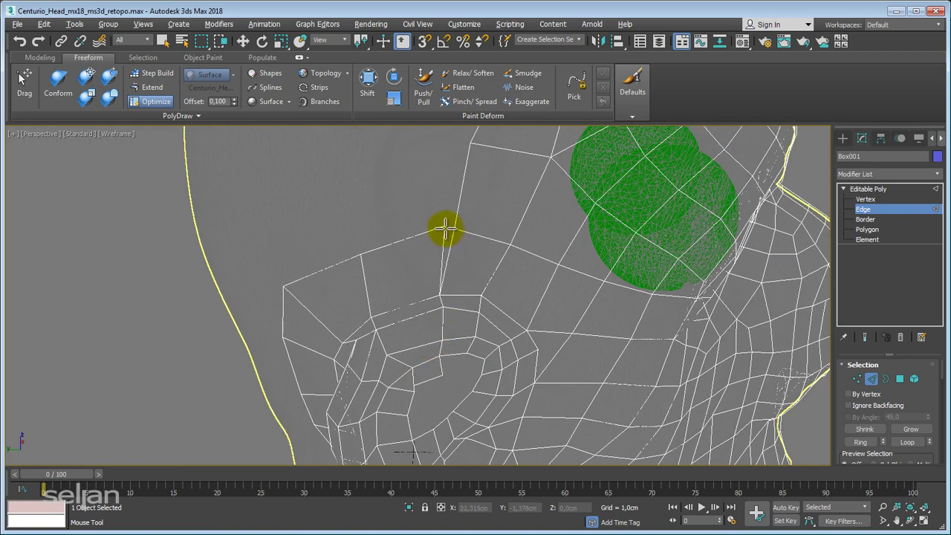
Step: Extend new polygons from the border edges up the side of the head
{"action": "key", "text": "F3"}
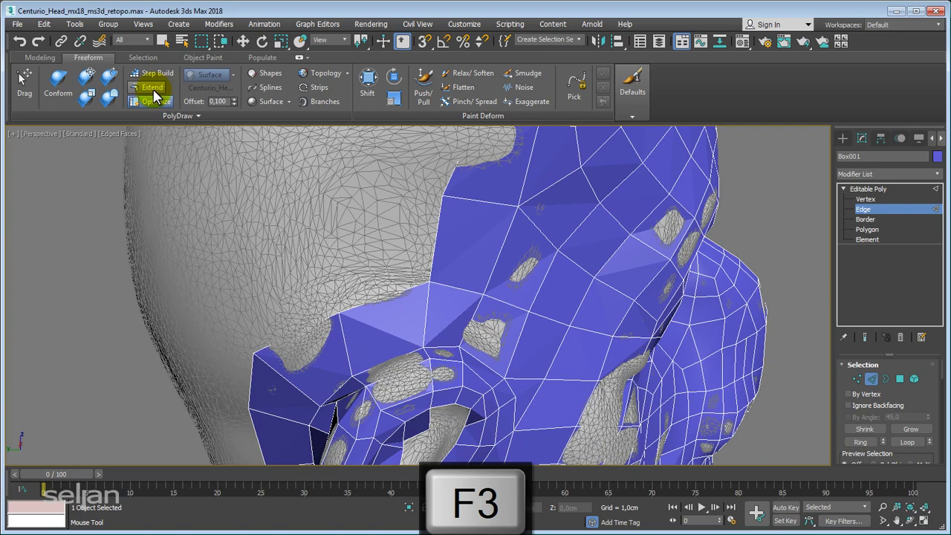
{"action": "left_click", "coordinate": [156, 97]}
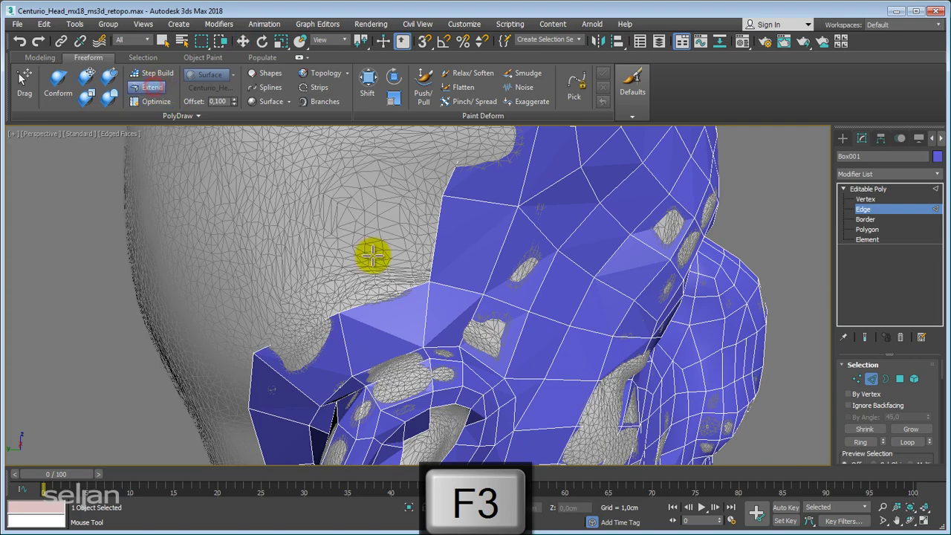
{"action": "middle_click_drag", "start_coordinate": [371, 250], "coordinate": [389, 240], "text": "alt"}
{"action": "left_click_drag", "start_coordinate": [389, 240], "coordinate": [311, 236], "text": "shift"}
{"action": "mouse_move", "coordinate": [311, 236]}
{"action": "middle_mouse_down", "text": "alt"}
{"action": "mouse_move", "coordinate": [357, 219]}
{"action": "mouse_move", "coordinate": [376, 240]}
{"action": "middle_mouse_up", "text": "alt"}
{"action": "left_click_drag", "start_coordinate": [376, 239], "coordinate": [285, 214], "text": "shift"}
{"action": "middle_click_drag", "start_coordinate": [370, 216], "coordinate": [392, 245], "text": "alt"}
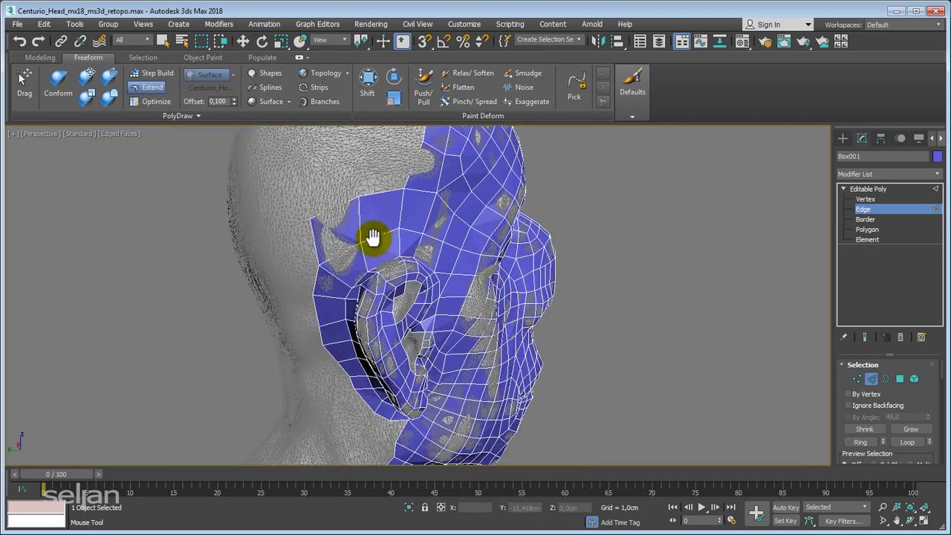
{"action": "left_click_drag", "start_coordinate": [392, 244], "coordinate": [363, 207], "text": "shift"}
{"action": "middle_click_drag", "start_coordinate": [363, 206], "coordinate": [372, 267], "text": "alt"}
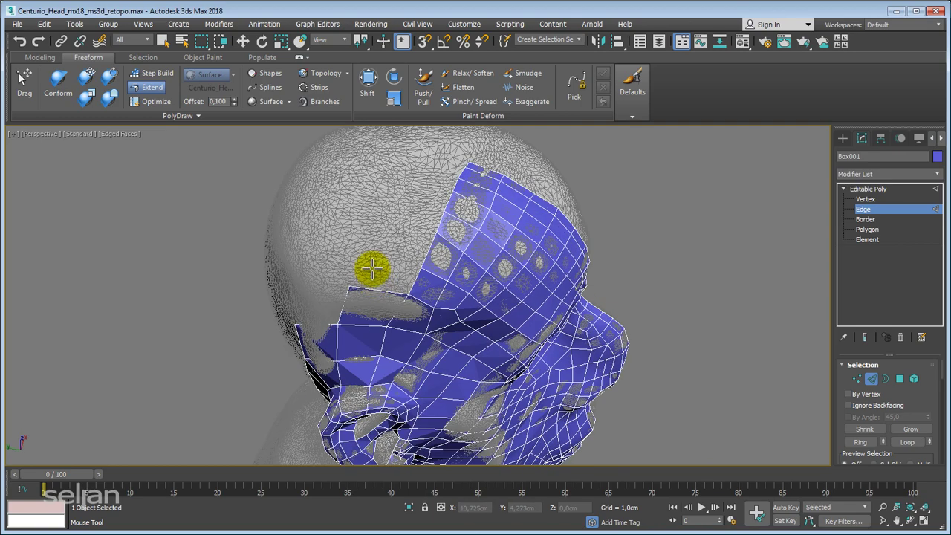
{"action": "mouse_move", "coordinate": [408, 292]}
{"action": "left_mouse_down", "text": "shift"}
{"action": "mouse_move", "coordinate": [369, 254]}
{"action": "mouse_move", "coordinate": [424, 223]}
{"action": "mouse_move", "coordinate": [413, 176]}
{"action": "left_mouse_up", "text": "shift"}
{"action": "mouse_move", "coordinate": [413, 177]}
{"action": "middle_mouse_down", "text": "alt"}
{"action": "mouse_move", "coordinate": [416, 221]}
{"action": "mouse_move", "coordinate": [375, 275]}
{"action": "middle_mouse_up", "text": "alt"}
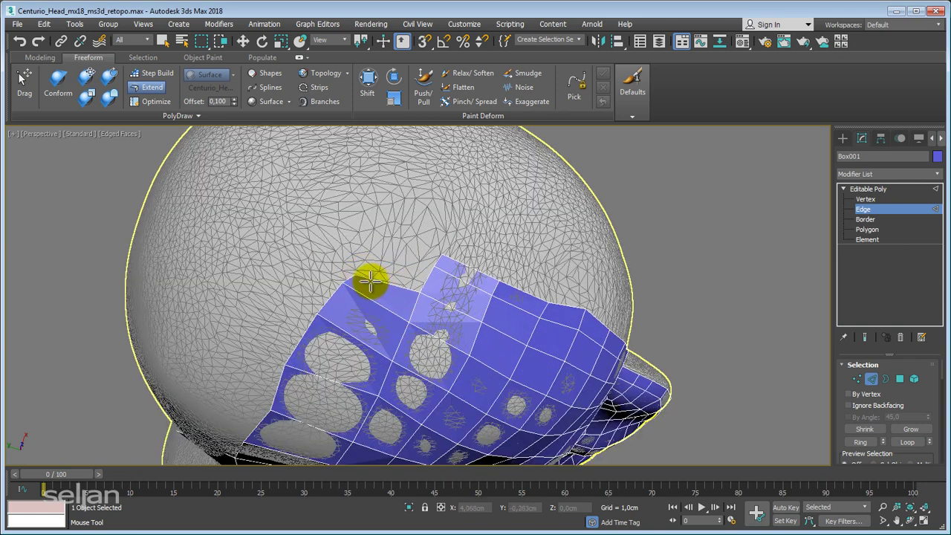
Step: Grow strips along the top-left border and raise the left flap toward the crown
{"action": "left_click_drag", "start_coordinate": [413, 288], "coordinate": [357, 251], "text": "shift"}
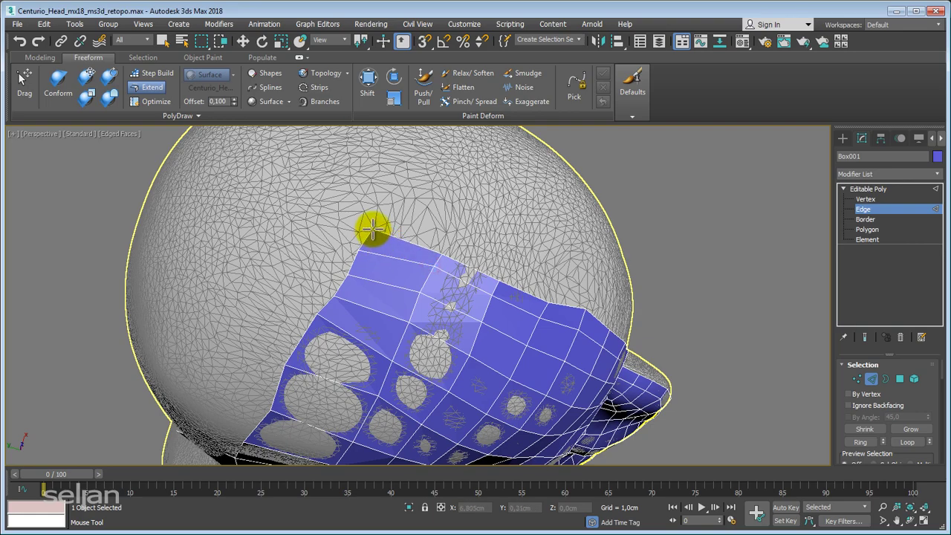
{"action": "mouse_move", "coordinate": [371, 227]}
{"action": "middle_mouse_down", "text": "alt"}
{"action": "mouse_move", "coordinate": [354, 228]}
{"action": "mouse_move", "coordinate": [406, 233]}
{"action": "mouse_move", "coordinate": [322, 244]}
{"action": "mouse_move", "coordinate": [333, 261]}
{"action": "middle_mouse_up", "text": "alt"}
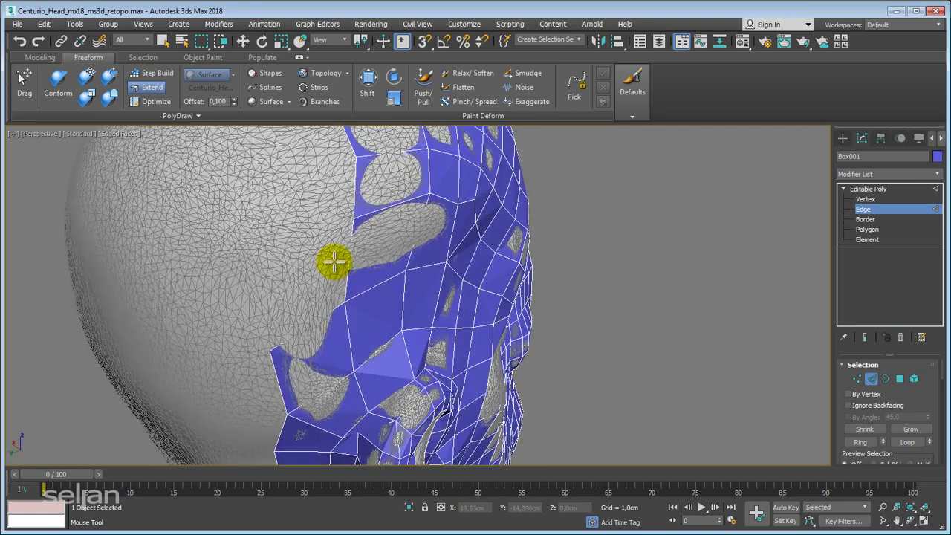
{"action": "left_click_drag", "start_coordinate": [333, 293], "coordinate": [260, 271]}
{"action": "mouse_move", "coordinate": [260, 271]}
{"action": "middle_mouse_down", "text": "alt"}
{"action": "mouse_move", "coordinate": [293, 265]}
{"action": "mouse_move", "coordinate": [301, 303]}
{"action": "mouse_move", "coordinate": [337, 307]}
{"action": "middle_mouse_up", "text": "alt"}
{"action": "mouse_move", "coordinate": [338, 306]}
{"action": "left_mouse_down"}
{"action": "mouse_move", "coordinate": [263, 283]}
{"action": "mouse_move", "coordinate": [322, 268]}
{"action": "mouse_move", "coordinate": [276, 257]}
{"action": "left_mouse_up"}
{"action": "middle_click_drag", "start_coordinate": [303, 279], "coordinate": [347, 305], "text": "alt"}
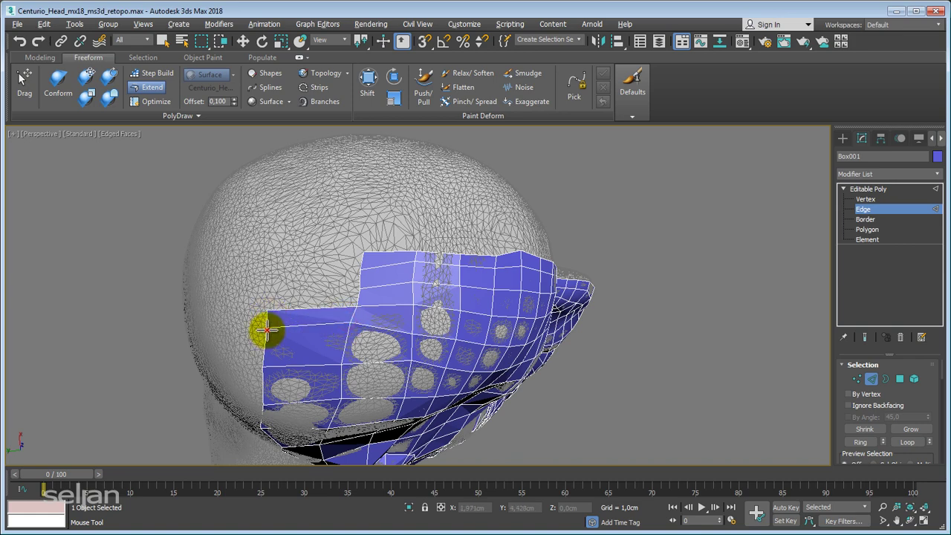
{"action": "mouse_move", "coordinate": [347, 339]}
{"action": "middle_mouse_down", "text": "alt"}
{"action": "mouse_move", "coordinate": [340, 318]}
{"action": "mouse_move", "coordinate": [371, 378]}
{"action": "middle_mouse_up", "text": "alt"}
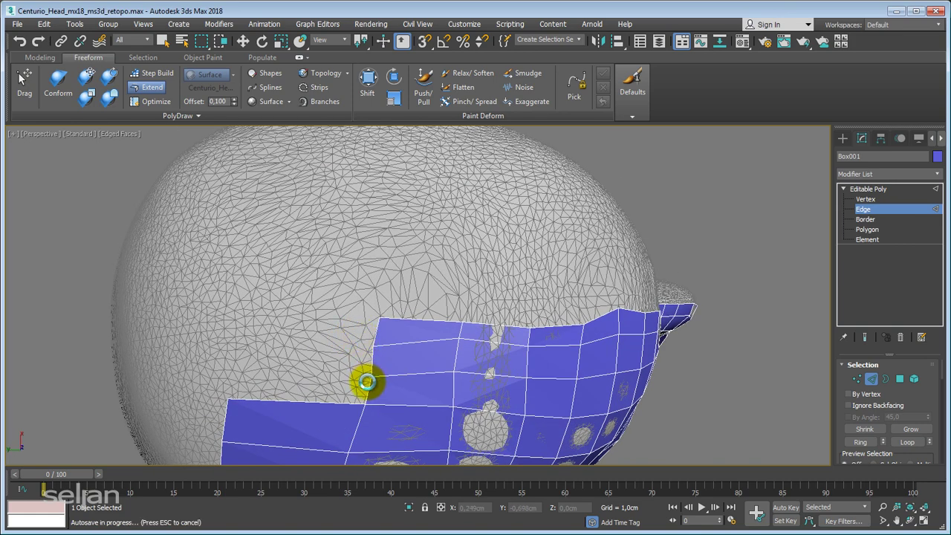
{"action": "left_click_drag", "start_coordinate": [362, 371], "coordinate": [246, 342]}
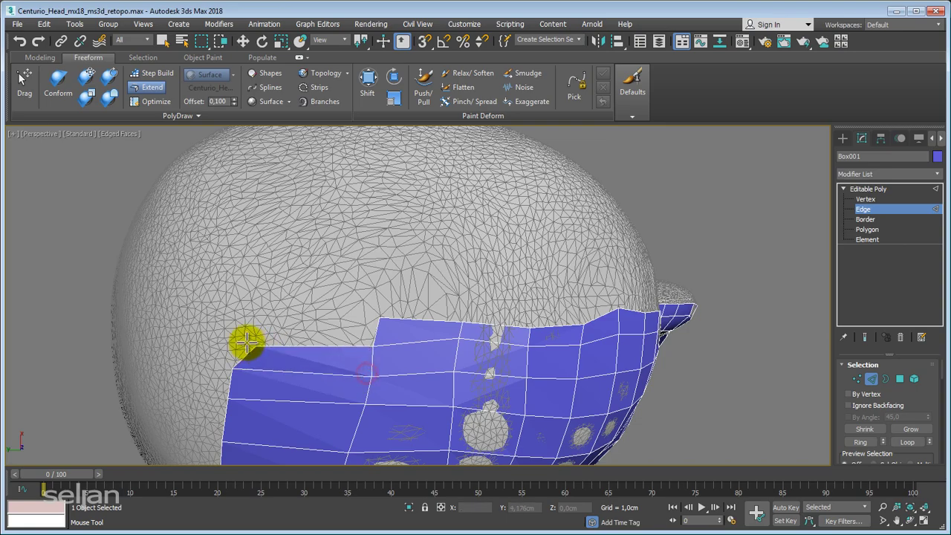
{"action": "mouse_move", "coordinate": [255, 318]}
{"action": "middle_mouse_down", "text": "alt"}
{"action": "mouse_move", "coordinate": [307, 302]}
{"action": "mouse_move", "coordinate": [319, 245]}
{"action": "mouse_move", "coordinate": [352, 272]}
{"action": "mouse_move", "coordinate": [330, 283]}
{"action": "middle_mouse_up", "text": "alt"}
{"action": "left_click", "coordinate": [89, 100]}
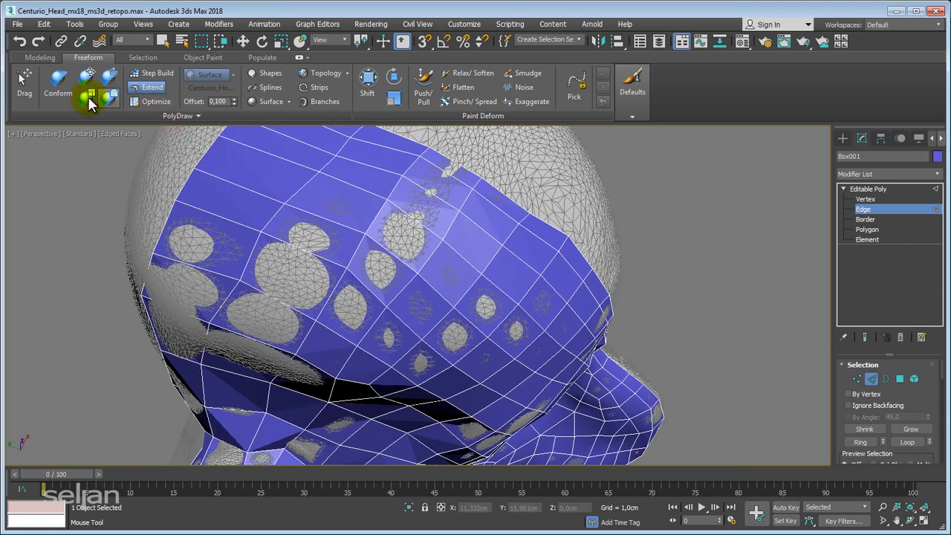
{"action": "middle_click_drag", "start_coordinate": [252, 268], "coordinate": [291, 281], "text": "alt"}
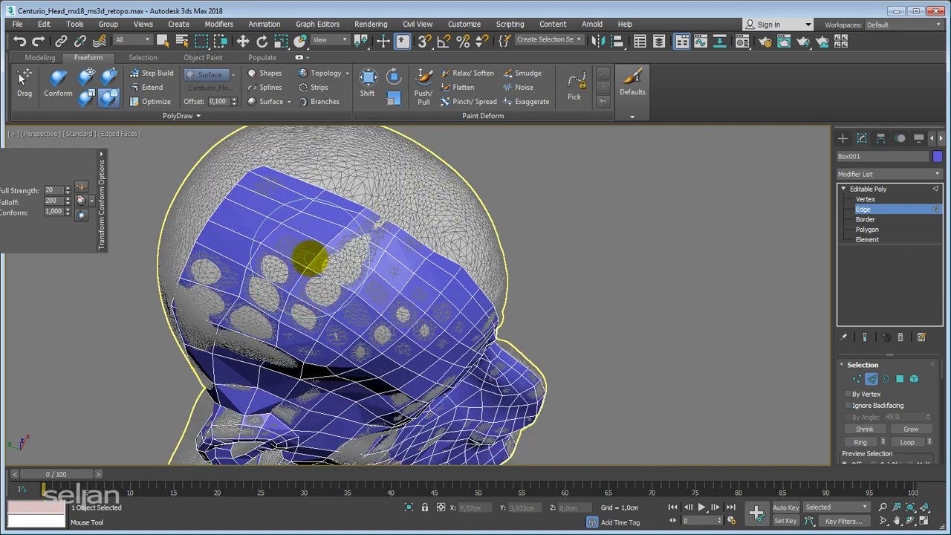
Step: Paint Conform strokes to snap the retopo vertices onto the scan across the upper head
{"action": "scroll", "coordinate": [316, 256], "scroll_direction": "up", "scroll_amount": 3}
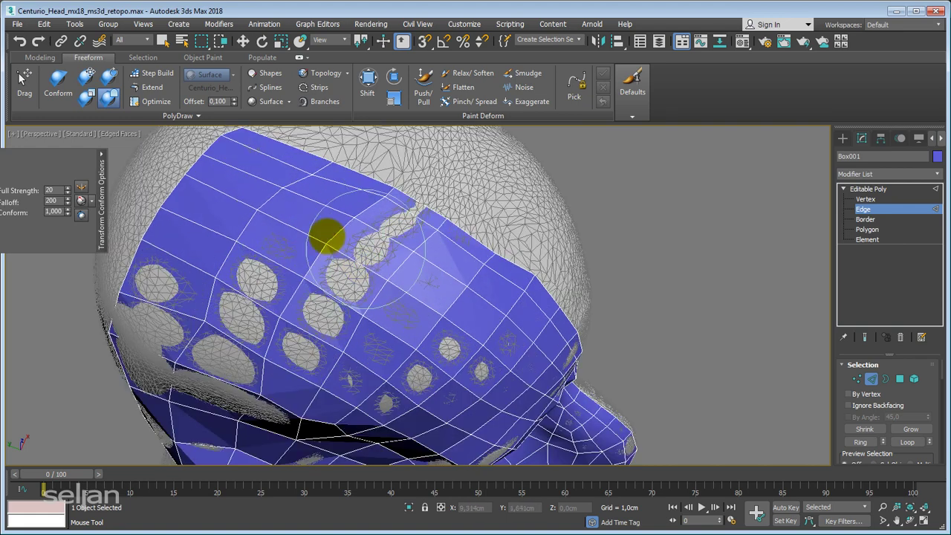
{"action": "mouse_move", "coordinate": [341, 293]}
{"action": "left_mouse_down"}
{"action": "mouse_move", "coordinate": [276, 206]}
{"action": "mouse_move", "coordinate": [259, 234]}
{"action": "mouse_move", "coordinate": [251, 297]}
{"action": "mouse_move", "coordinate": [362, 336]}
{"action": "left_mouse_up"}
{"action": "mouse_move", "coordinate": [352, 322]}
{"action": "middle_mouse_down", "text": "alt"}
{"action": "mouse_move", "coordinate": [334, 263]}
{"action": "mouse_move", "coordinate": [297, 253]}
{"action": "middle_mouse_up", "text": "alt"}
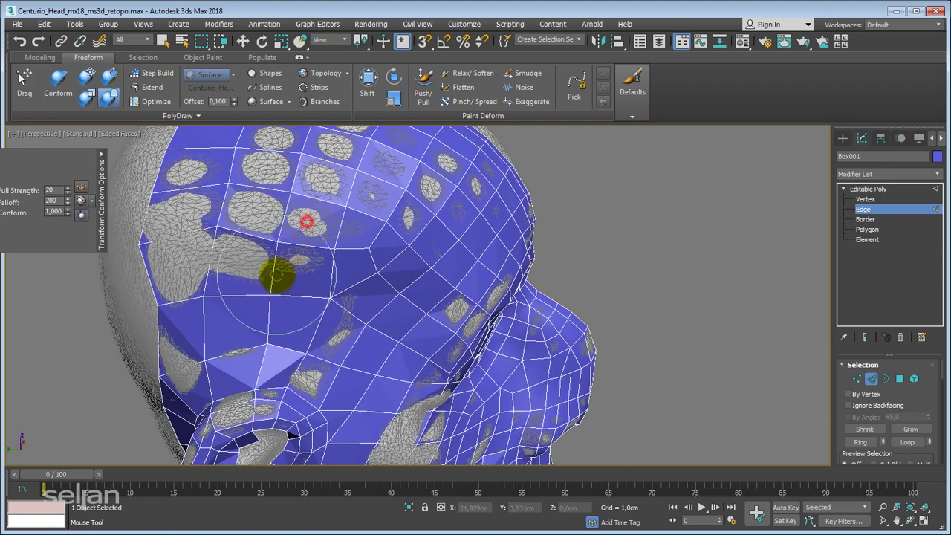
{"action": "left_click_drag", "start_coordinate": [199, 289], "coordinate": [363, 275]}
{"action": "middle_click_drag", "start_coordinate": [323, 257], "coordinate": [269, 287], "text": "alt"}
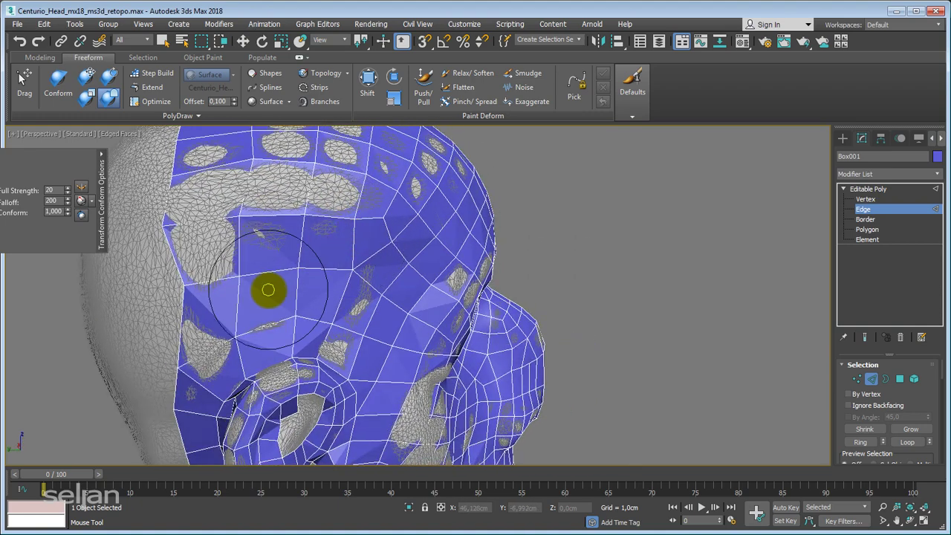
{"action": "scroll", "coordinate": [296, 244], "scroll_direction": "up", "scroll_amount": 2}
{"action": "scroll", "coordinate": [376, 265], "scroll_direction": "down", "scroll_amount": 4}
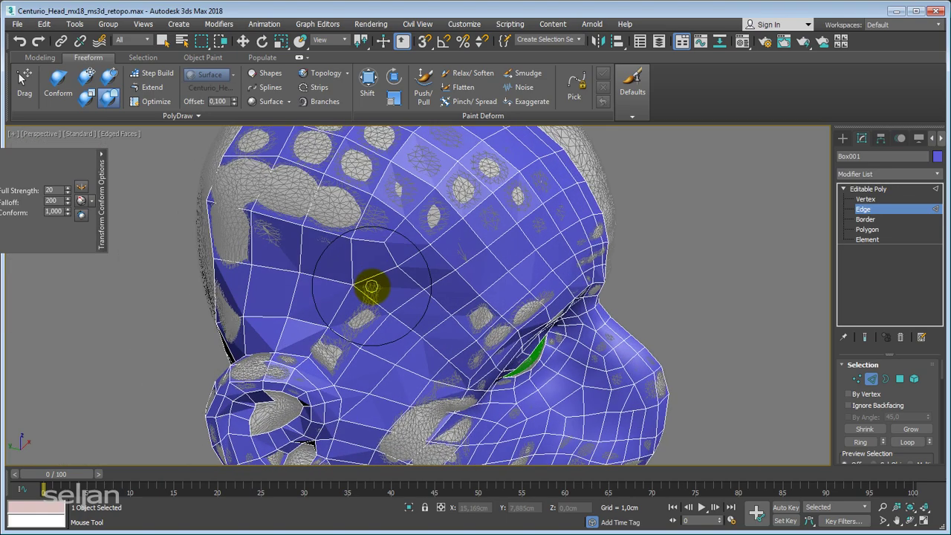
{"action": "middle_click_drag", "start_coordinate": [373, 283], "coordinate": [384, 307], "text": "alt"}
Step: Orbit and zoom around the head to inspect how the conformed mesh fits the scan
{"action": "scroll", "coordinate": [345, 268], "scroll_direction": "up", "scroll_amount": 2}
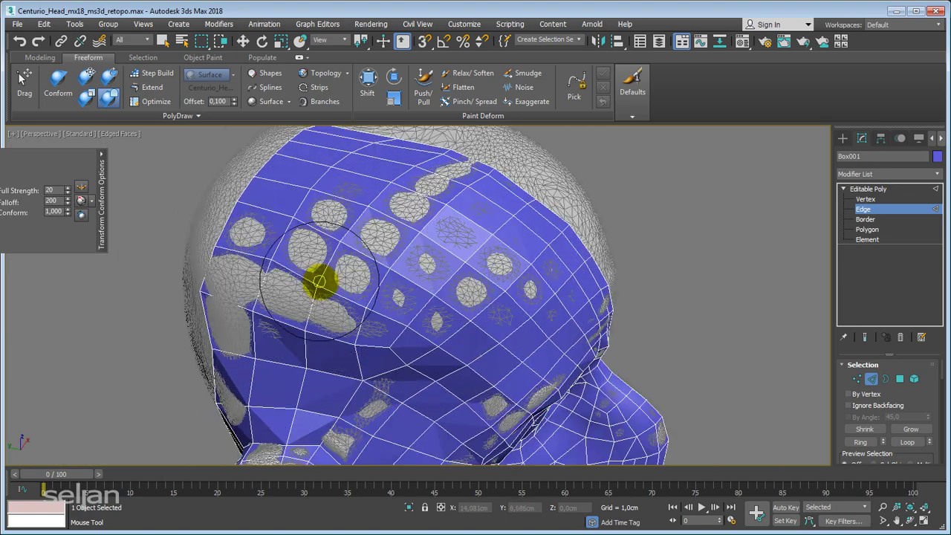
{"action": "mouse_move", "coordinate": [435, 322]}
{"action": "middle_mouse_down", "text": "alt"}
{"action": "mouse_move", "coordinate": [389, 272]}
{"action": "mouse_move", "coordinate": [407, 297]}
{"action": "mouse_move", "coordinate": [390, 330]}
{"action": "mouse_move", "coordinate": [392, 295]}
{"action": "middle_mouse_up", "text": "alt"}
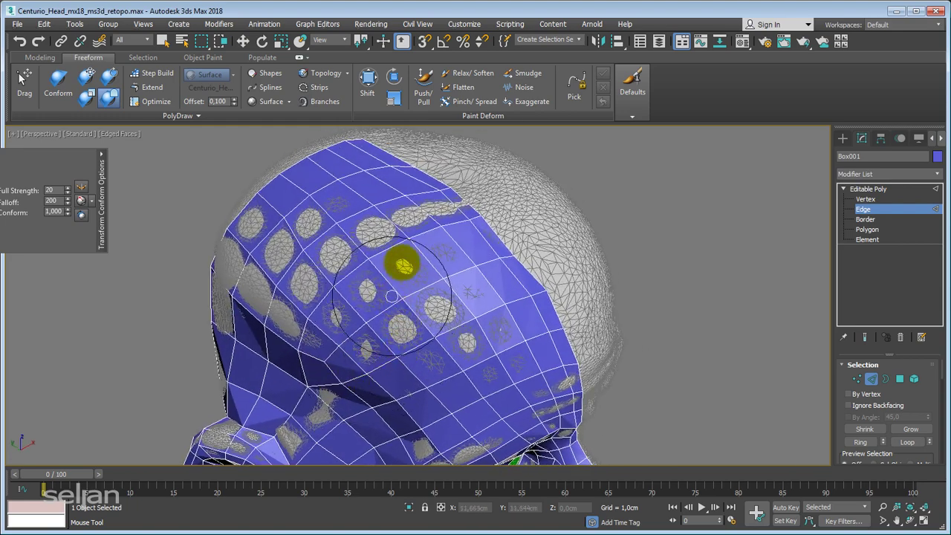
{"action": "middle_click_drag", "start_coordinate": [382, 267], "coordinate": [365, 324], "text": "alt"}
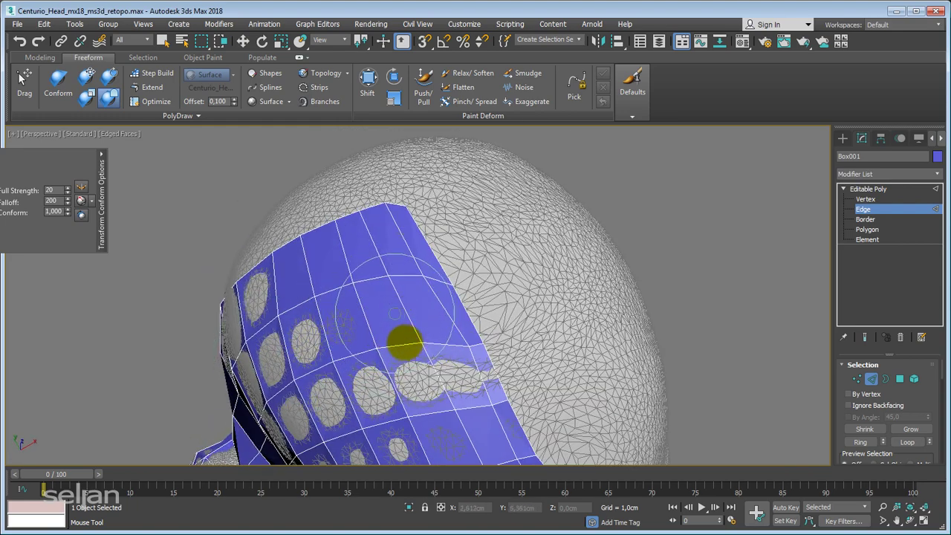
{"action": "mouse_move", "coordinate": [343, 341]}
{"action": "middle_mouse_down", "text": "alt"}
{"action": "mouse_move", "coordinate": [396, 312]}
{"action": "mouse_move", "coordinate": [498, 214]}
{"action": "middle_mouse_up", "text": "alt"}
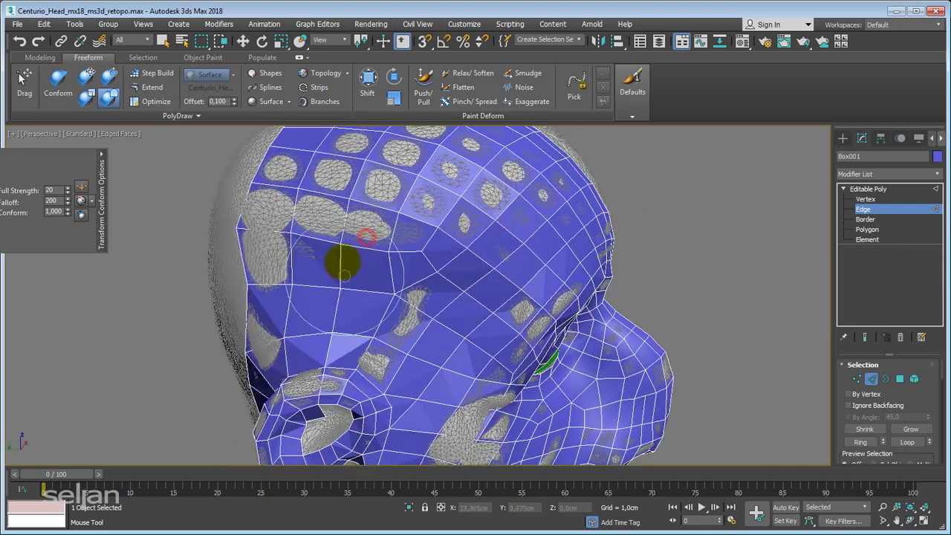
{"action": "middle_click_drag", "start_coordinate": [346, 261], "coordinate": [417, 238], "text": "alt"}
{"action": "scroll", "coordinate": [417, 238], "scroll_direction": "up", "scroll_amount": 2}
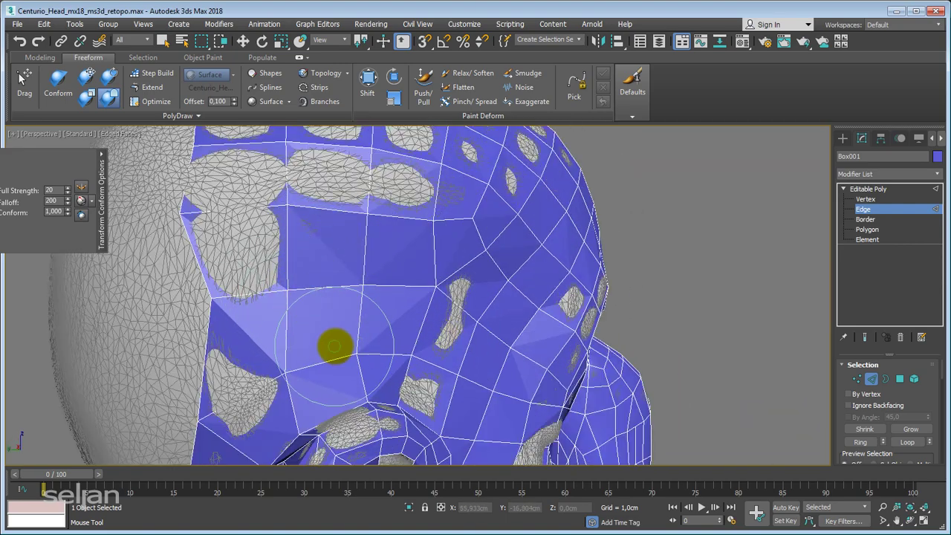
{"action": "mouse_move", "coordinate": [334, 346]}
{"action": "middle_mouse_down", "text": "alt"}
{"action": "mouse_move", "coordinate": [453, 197]}
{"action": "mouse_move", "coordinate": [403, 339]}
{"action": "mouse_move", "coordinate": [312, 308]}
{"action": "middle_mouse_up", "text": "alt"}
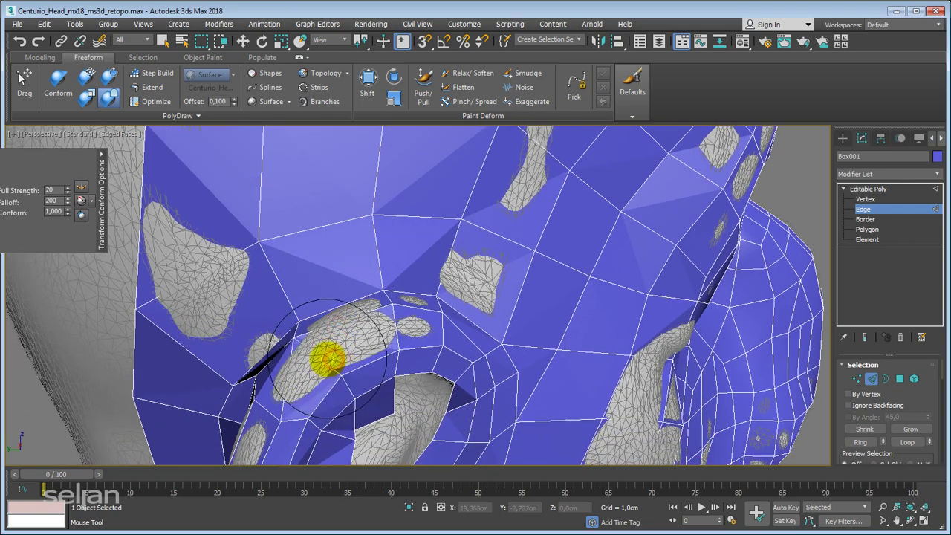
{"action": "mouse_move", "coordinate": [329, 360]}
{"action": "middle_mouse_down", "text": "alt"}
{"action": "mouse_move", "coordinate": [372, 297]}
{"action": "mouse_move", "coordinate": [329, 314]}
{"action": "mouse_move", "coordinate": [393, 248]}
{"action": "mouse_move", "coordinate": [528, 243]}
{"action": "mouse_move", "coordinate": [413, 287]}
{"action": "mouse_move", "coordinate": [452, 293]}
{"action": "middle_mouse_up", "text": "alt"}
{"action": "mouse_move", "coordinate": [424, 333]}
{"action": "middle_mouse_down"}
{"action": "mouse_move", "coordinate": [452, 271]}
{"action": "mouse_move", "coordinate": [425, 360]}
{"action": "middle_mouse_up"}
{"action": "mouse_move", "coordinate": [368, 332]}
{"action": "middle_mouse_down", "text": "alt"}
{"action": "mouse_move", "coordinate": [388, 283]}
{"action": "mouse_move", "coordinate": [371, 332]}
{"action": "middle_mouse_up", "text": "alt"}
{"action": "mouse_move", "coordinate": [371, 385]}
{"action": "middle_mouse_down", "text": "alt"}
{"action": "mouse_move", "coordinate": [381, 325]}
{"action": "mouse_move", "coordinate": [347, 343]}
{"action": "middle_mouse_up", "text": "alt"}
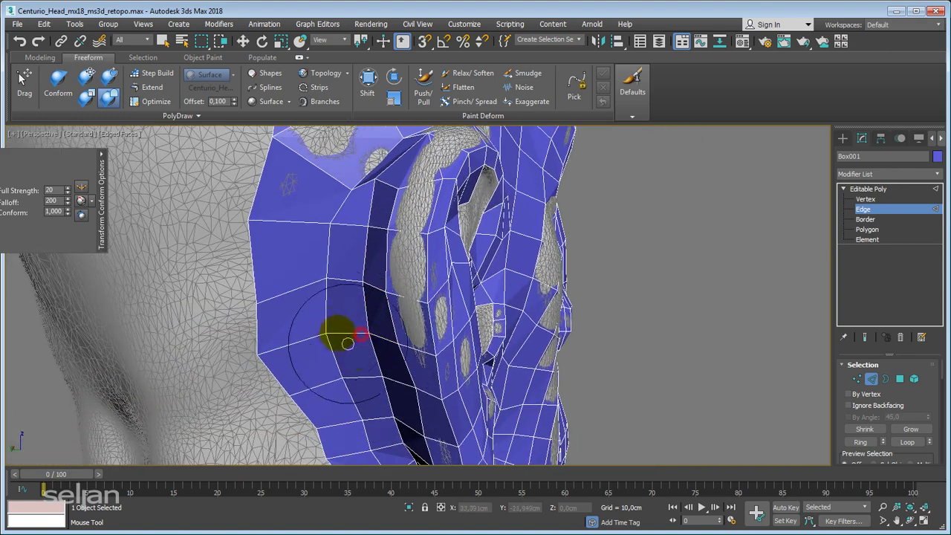
{"action": "mouse_move", "coordinate": [348, 293]}
{"action": "middle_mouse_down", "text": "alt"}
{"action": "mouse_move", "coordinate": [370, 290]}
{"action": "mouse_move", "coordinate": [389, 314]}
{"action": "mouse_move", "coordinate": [319, 259]}
{"action": "mouse_move", "coordinate": [301, 267]}
{"action": "mouse_move", "coordinate": [350, 246]}
{"action": "mouse_move", "coordinate": [312, 260]}
{"action": "mouse_move", "coordinate": [424, 245]}
{"action": "middle_mouse_up", "text": "alt"}
{"action": "scroll", "coordinate": [333, 233], "scroll_direction": "up", "scroll_amount": 3}
{"action": "scroll", "coordinate": [419, 249], "scroll_direction": "down", "scroll_amount": 5}
{"action": "scroll", "coordinate": [409, 228], "scroll_direction": "up", "scroll_amount": 1}
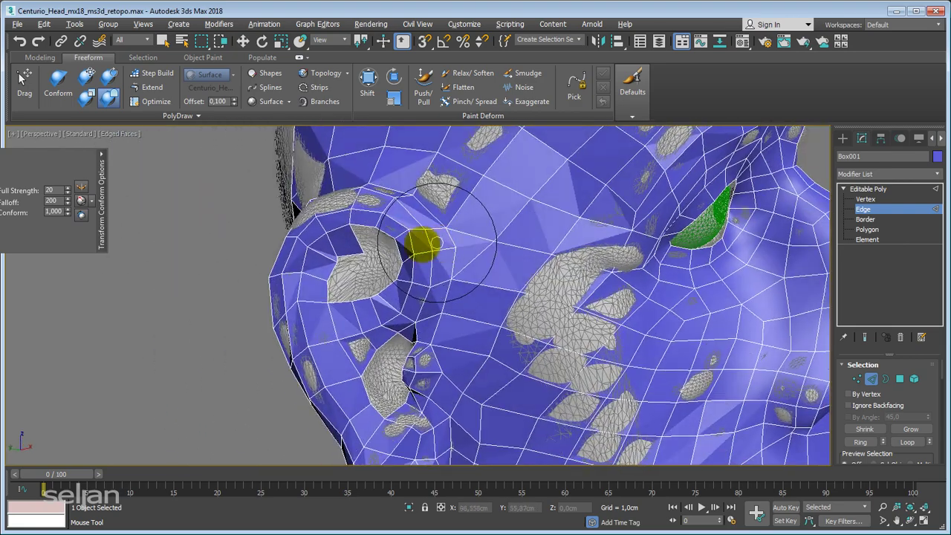
{"action": "scroll", "coordinate": [381, 205], "scroll_direction": "up", "scroll_amount": 5}
{"action": "scroll", "coordinate": [345, 260], "scroll_direction": "up", "scroll_amount": 2}
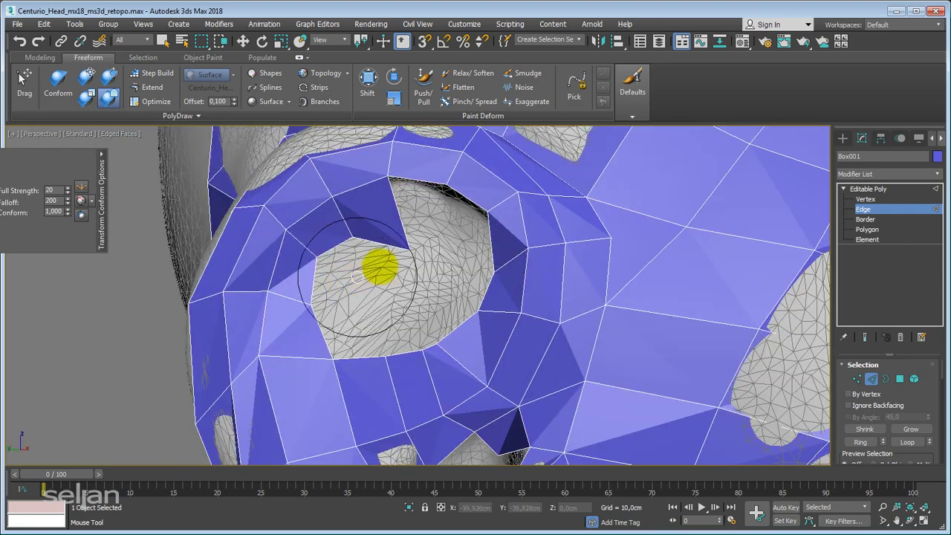
Step: Undo the last conform stroke, then reshape the eye-corner polygon and widen the opening leftward
{"action": "key", "text": "ctrl+z"}
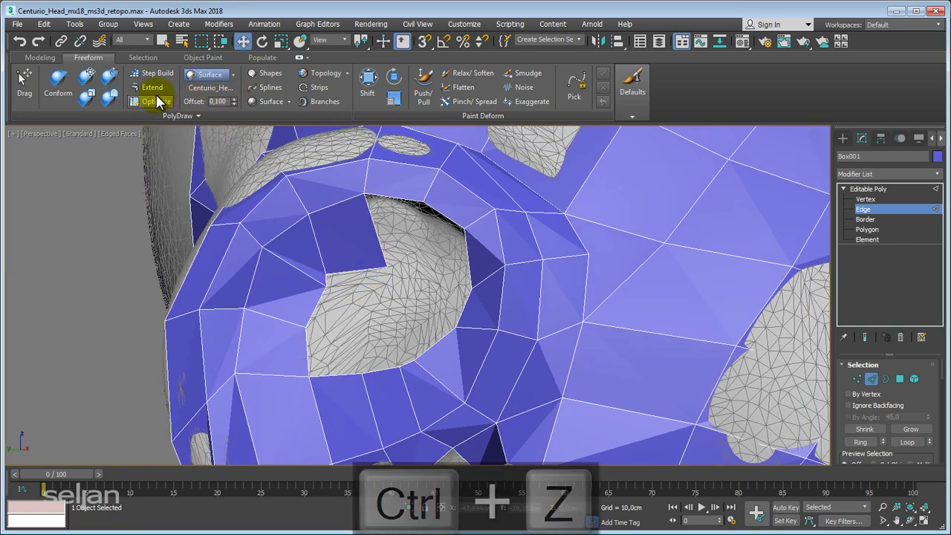
{"action": "left_click", "coordinate": [155, 99]}
{"action": "left_click", "coordinate": [155, 91]}
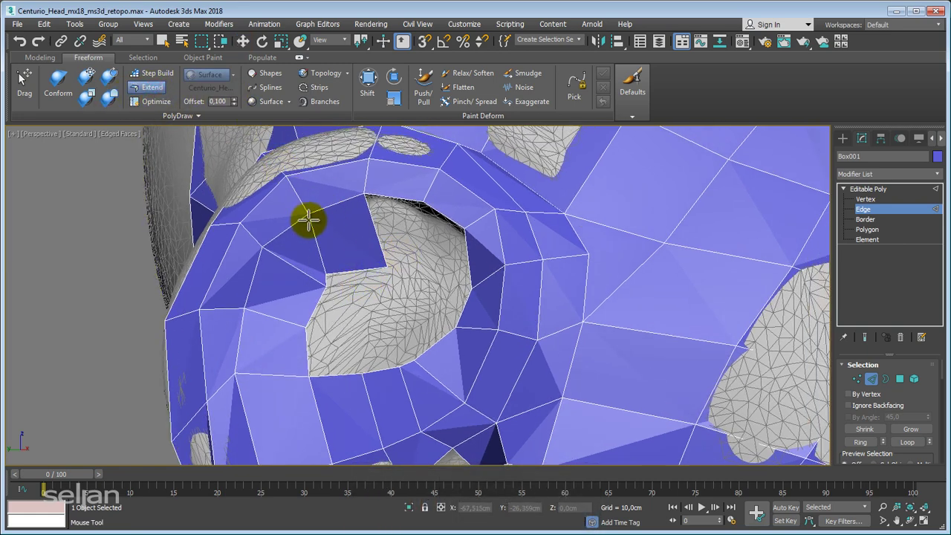
{"action": "middle_click_drag", "start_coordinate": [304, 219], "coordinate": [352, 229], "text": "alt"}
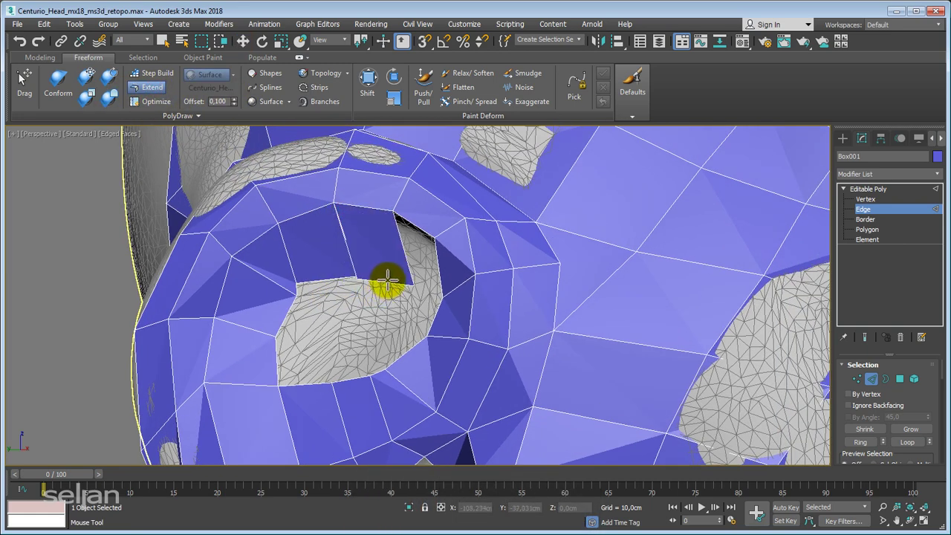
{"action": "key", "text": "ctrl+z"}
{"action": "left_click_drag", "start_coordinate": [384, 272], "coordinate": [366, 290]}
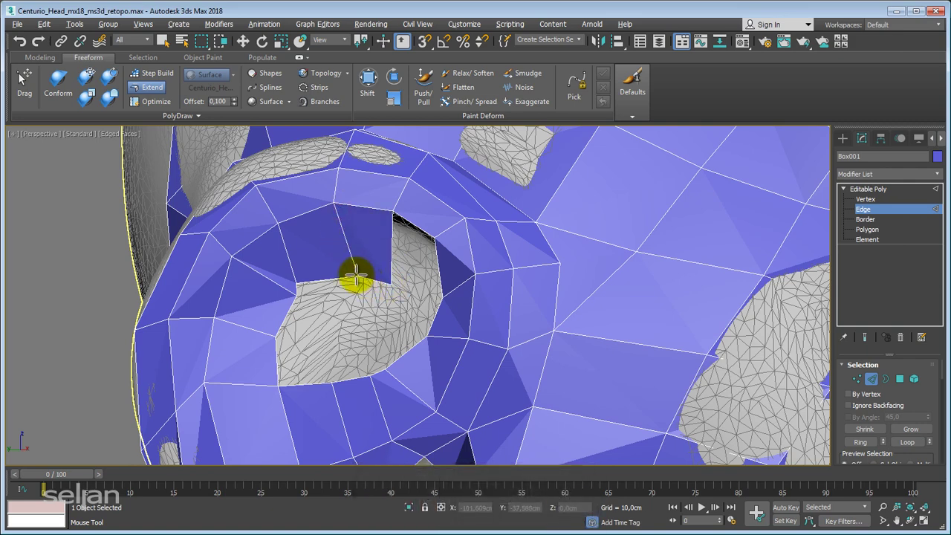
{"action": "left_click_drag", "start_coordinate": [297, 297], "coordinate": [271, 297]}
Step: Fill the hole's upper-right corner and pull hole-edge vertices into the notch
{"action": "mouse_move", "coordinate": [276, 293]}
{"action": "middle_mouse_down"}
{"action": "mouse_move", "coordinate": [300, 290]}
{"action": "mouse_move", "coordinate": [310, 272]}
{"action": "mouse_move", "coordinate": [299, 273]}
{"action": "middle_mouse_up"}
{"action": "mouse_move", "coordinate": [347, 216]}
{"action": "left_mouse_down"}
{"action": "mouse_move", "coordinate": [366, 276]}
{"action": "mouse_move", "coordinate": [331, 261]}
{"action": "left_mouse_up"}
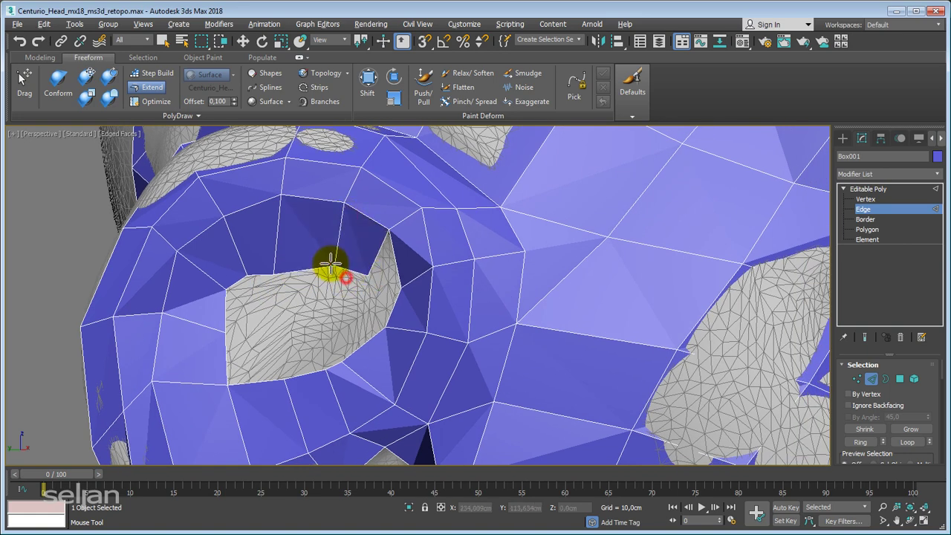
{"action": "middle_click_drag", "start_coordinate": [378, 271], "coordinate": [422, 257]}
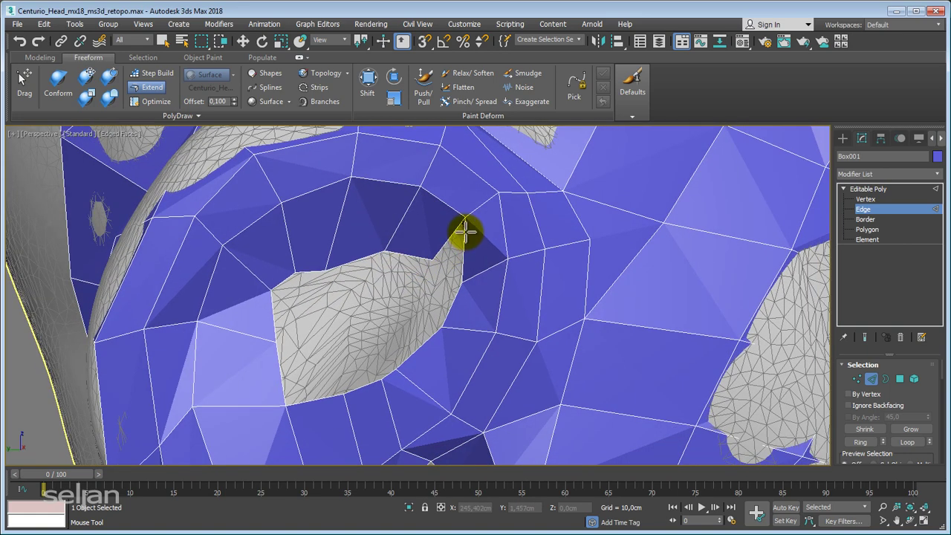
{"action": "mouse_move", "coordinate": [462, 225]}
{"action": "left_mouse_down"}
{"action": "mouse_move", "coordinate": [421, 293]}
{"action": "mouse_move", "coordinate": [430, 263]}
{"action": "mouse_move", "coordinate": [451, 287]}
{"action": "mouse_move", "coordinate": [395, 333]}
{"action": "mouse_move", "coordinate": [430, 297]}
{"action": "left_mouse_up"}
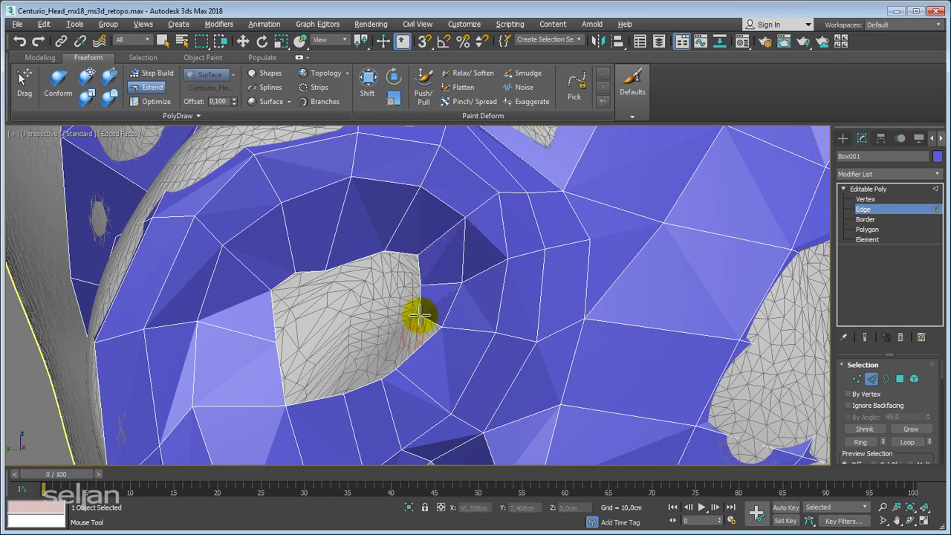
{"action": "left_click_drag", "start_coordinate": [434, 329], "coordinate": [342, 355]}
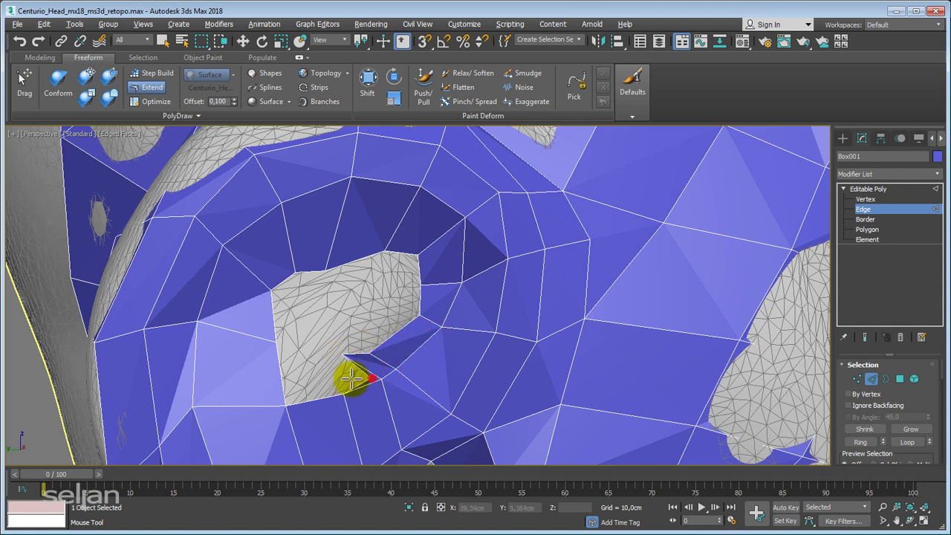
{"action": "left_click", "coordinate": [352, 359]}
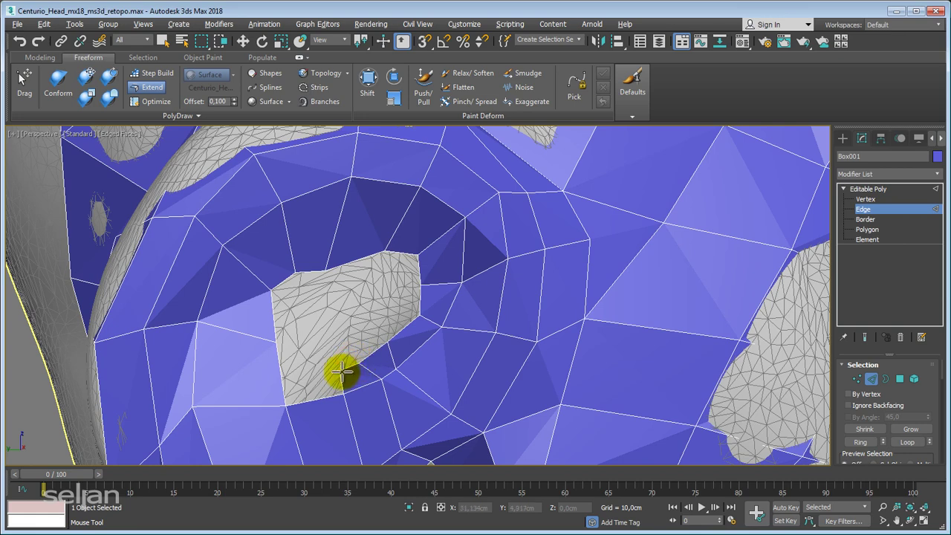
{"action": "scroll", "coordinate": [332, 359], "scroll_direction": "down", "scroll_amount": 3}
{"action": "scroll", "coordinate": [314, 367], "scroll_direction": "up", "scroll_amount": 3}
{"action": "mouse_move", "coordinate": [240, 404]}
{"action": "left_mouse_down"}
{"action": "mouse_move", "coordinate": [260, 350]}
{"action": "mouse_move", "coordinate": [343, 343]}
{"action": "left_mouse_up"}
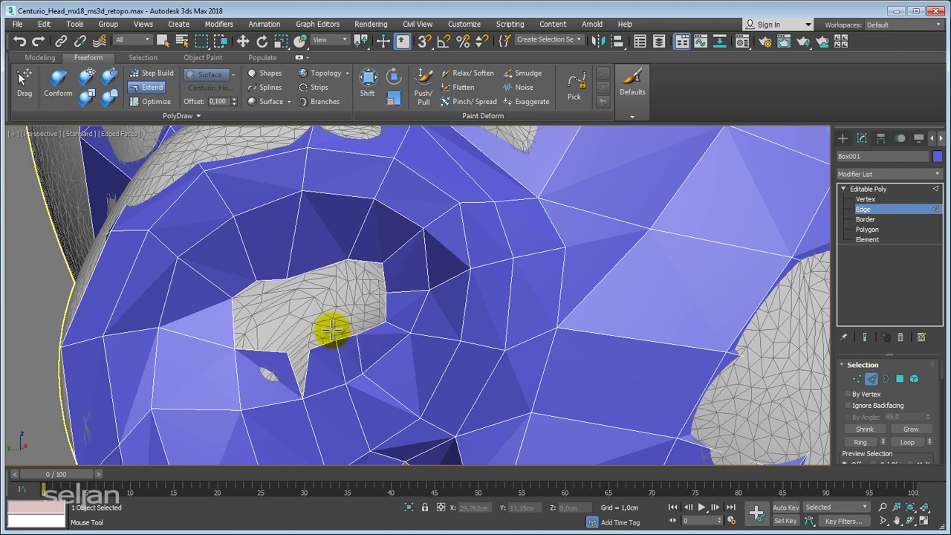
{"action": "middle_click_drag", "start_coordinate": [329, 329], "coordinate": [304, 276]}
Step: Collapse the grey spike vertex below the eye hole using Optimize
{"action": "left_click", "coordinate": [155, 103]}
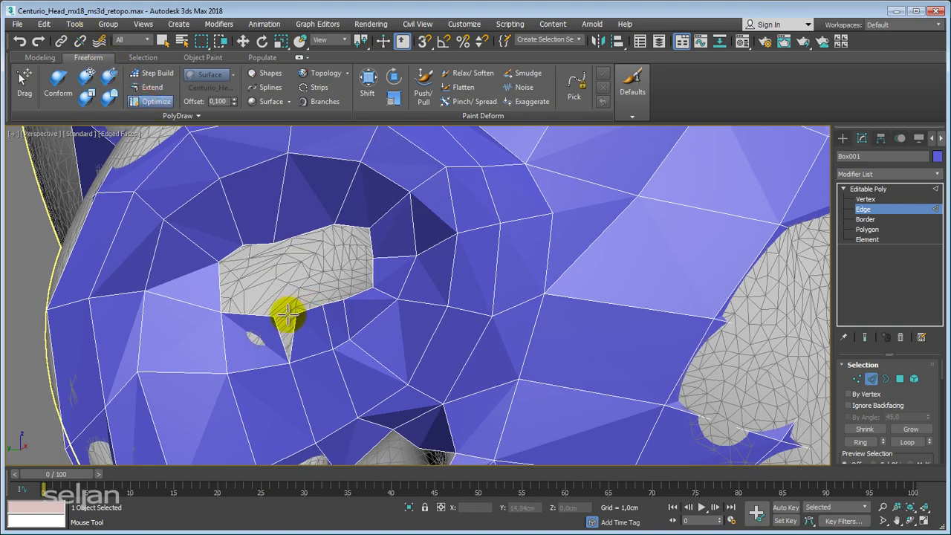
{"action": "left_click", "coordinate": [273, 318]}
{"action": "middle_click_drag", "start_coordinate": [291, 314], "coordinate": [263, 302]}
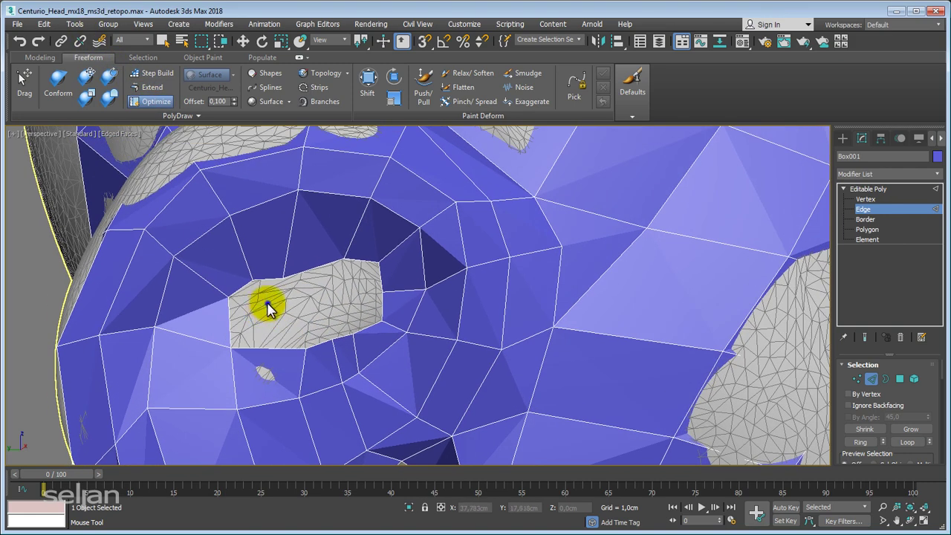
{"action": "key", "text": "w"}
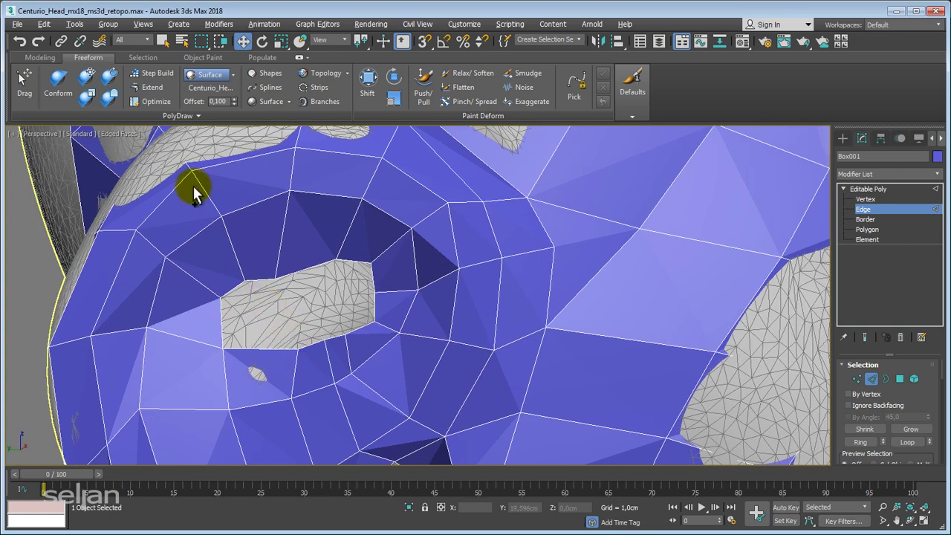
Step: Weld the hole's left and upper-left corner vertices with Optimize, then undo the bad weld
{"action": "left_click", "coordinate": [162, 92]}
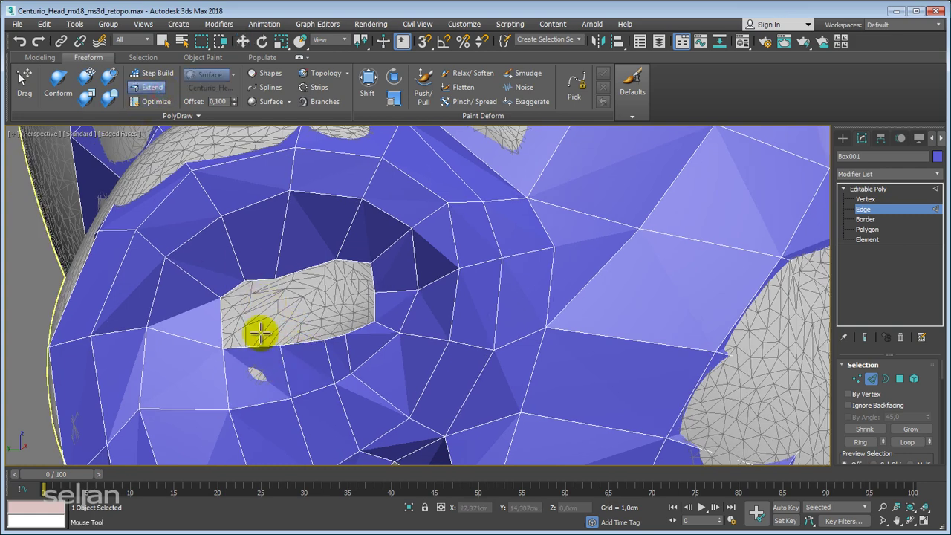
{"action": "scroll", "coordinate": [260, 334], "scroll_direction": "up", "scroll_amount": 1}
{"action": "scroll", "coordinate": [256, 330], "scroll_direction": "up", "scroll_amount": 2}
{"action": "scroll", "coordinate": [250, 312], "scroll_direction": "up", "scroll_amount": 1}
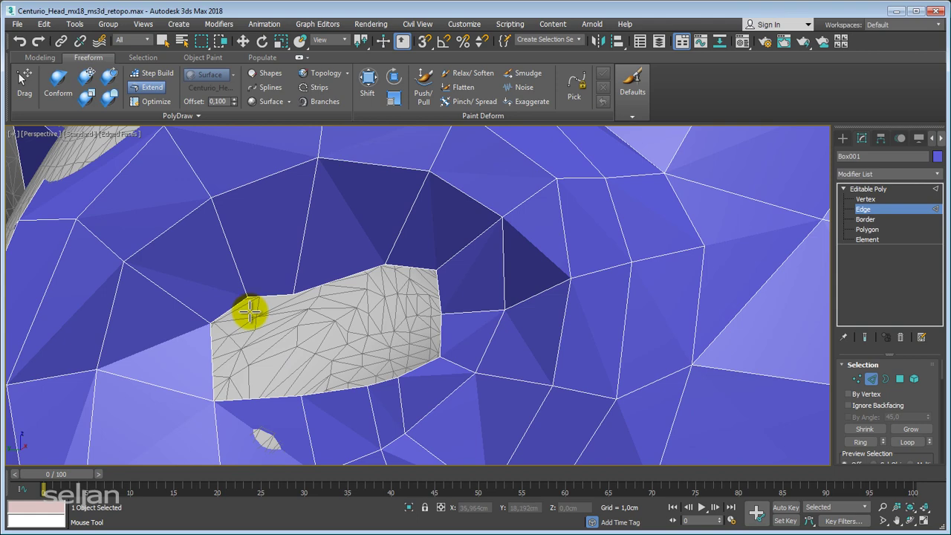
{"action": "left_click", "coordinate": [168, 104]}
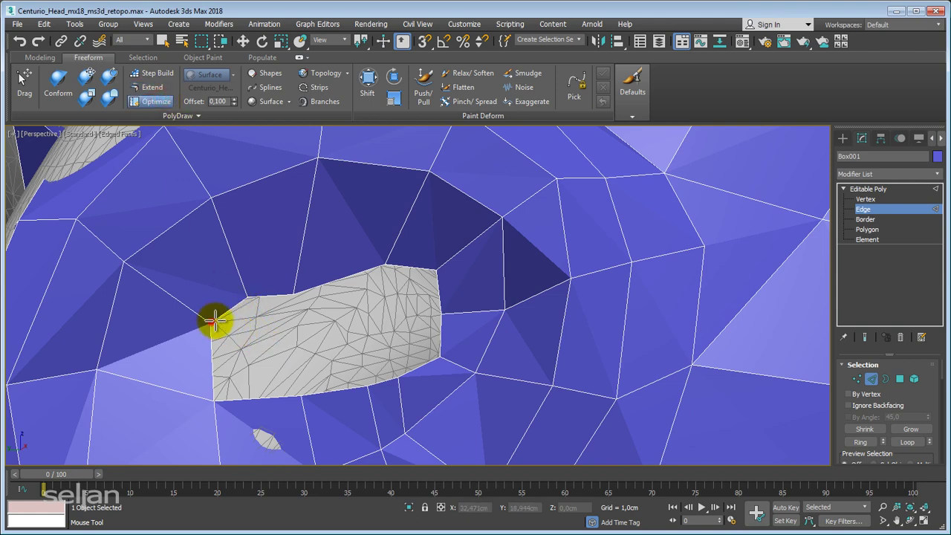
{"action": "left_click_drag", "start_coordinate": [214, 321], "coordinate": [291, 293]}
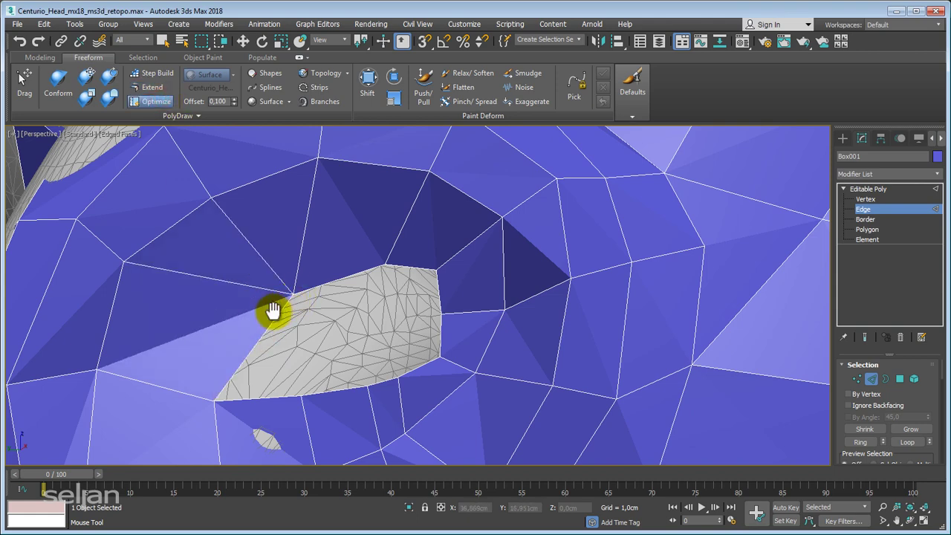
{"action": "middle_click_drag", "start_coordinate": [272, 310], "coordinate": [263, 319]}
{"action": "key", "text": "2"}
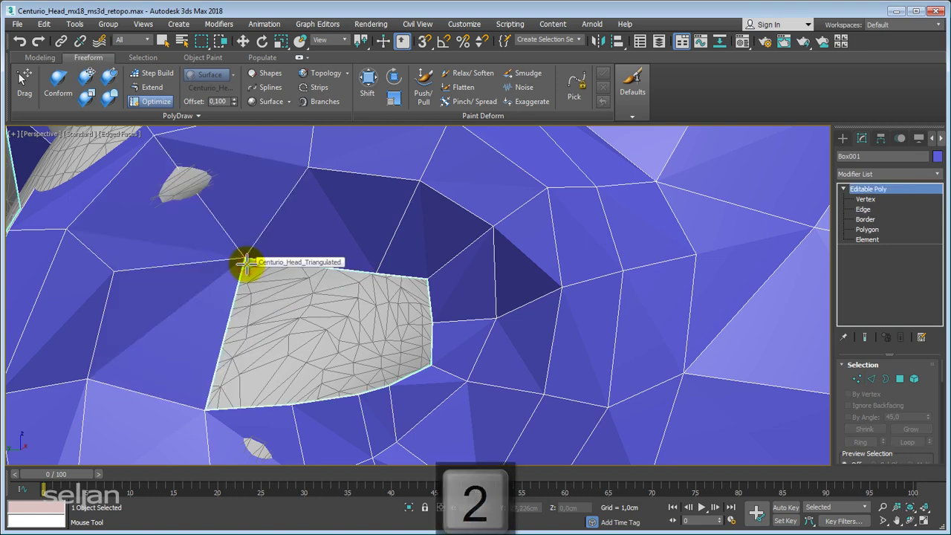
{"action": "key", "text": "ctrl+z"}
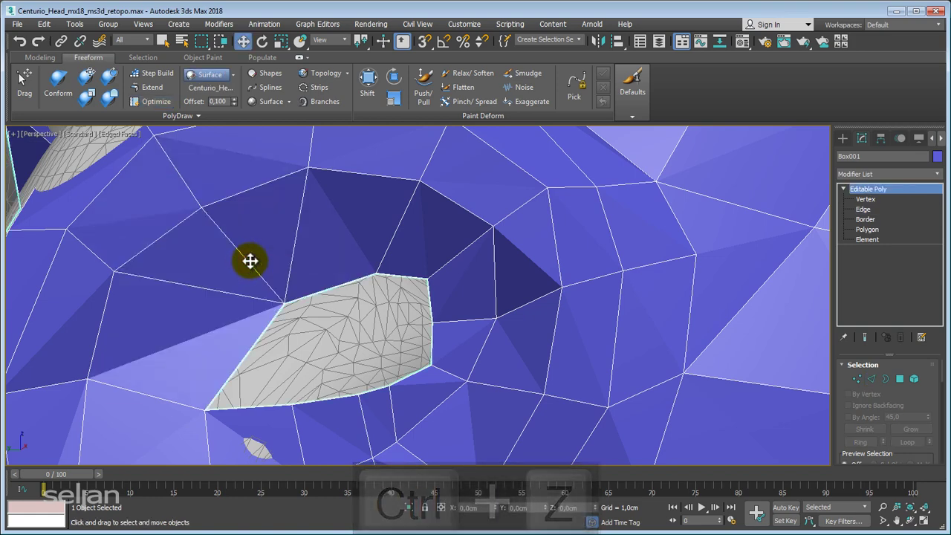
Step: Remove a stray edge at Edge level using the quad menu's Remove
{"action": "key", "text": "2"}
{"action": "right_click", "coordinate": [248, 259]}
{"action": "left_click", "coordinate": [238, 286]}
{"action": "scroll", "coordinate": [271, 282], "scroll_direction": "down", "scroll_amount": 2}
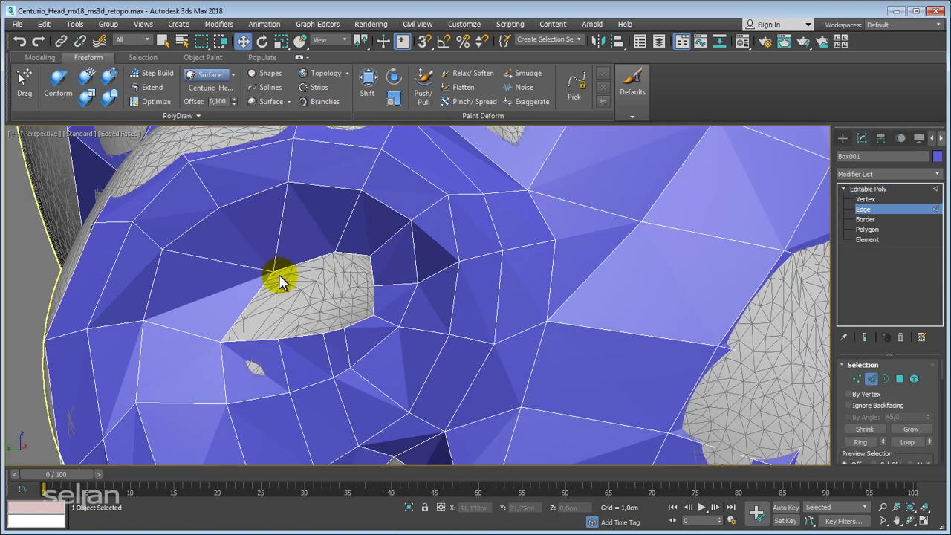
Step: With Extend, move a border vertex left beside the hole and reshape the upper eye-loop faces
{"action": "left_click", "coordinate": [152, 88]}
{"action": "left_click_drag", "start_coordinate": [273, 271], "coordinate": [229, 271]}
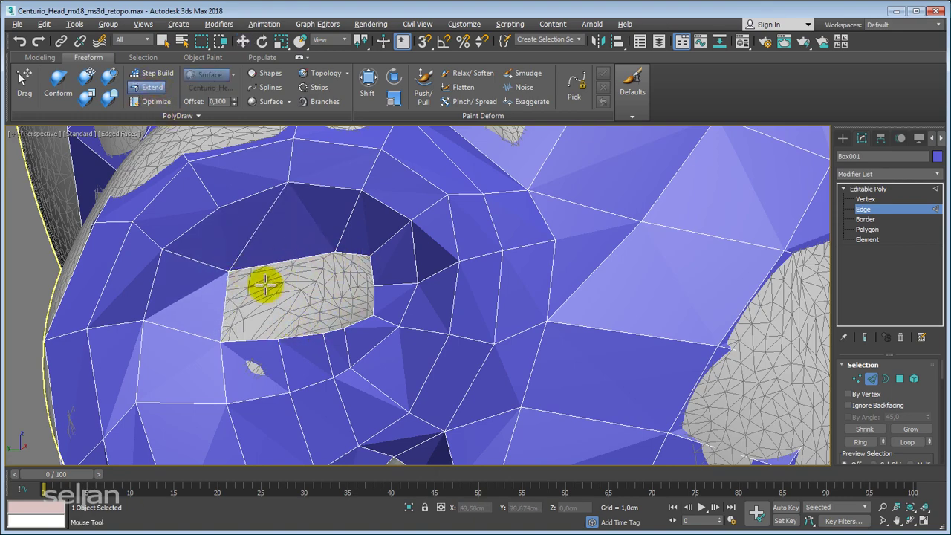
{"action": "scroll", "coordinate": [234, 300], "scroll_direction": "down", "scroll_amount": 1}
{"action": "scroll", "coordinate": [251, 286], "scroll_direction": "down", "scroll_amount": 1}
{"action": "middle_click_drag", "start_coordinate": [252, 284], "coordinate": [276, 269]}
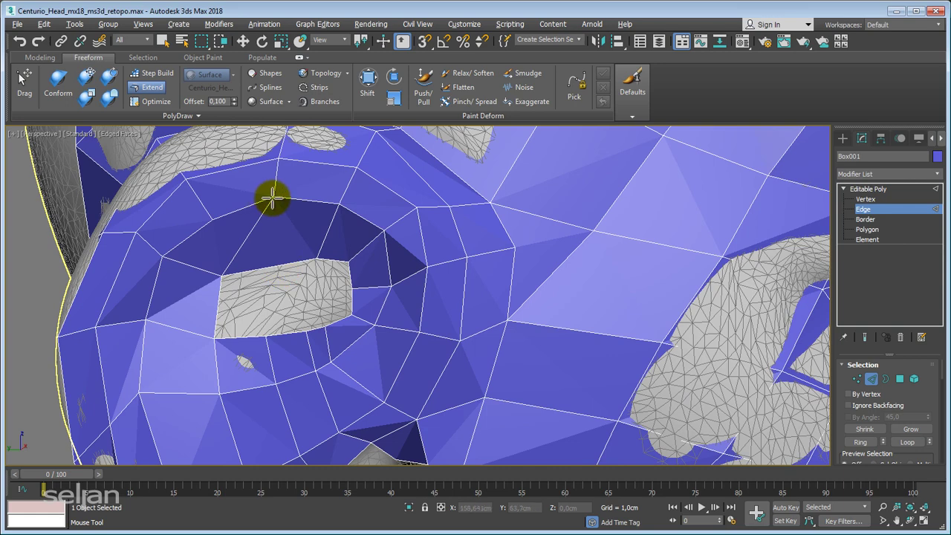
{"action": "left_click_drag", "start_coordinate": [254, 208], "coordinate": [219, 216]}
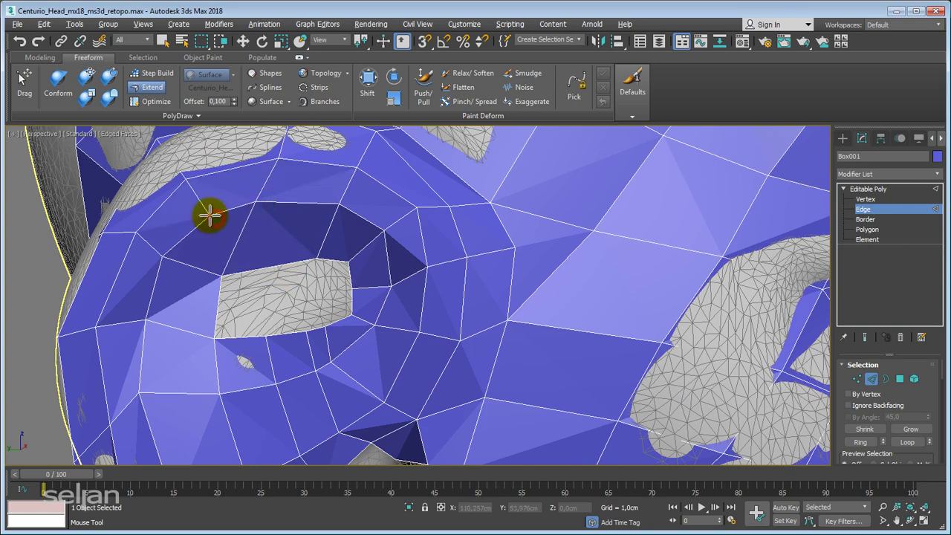
{"action": "middle_click_drag", "start_coordinate": [297, 269], "coordinate": [309, 261], "text": "alt"}
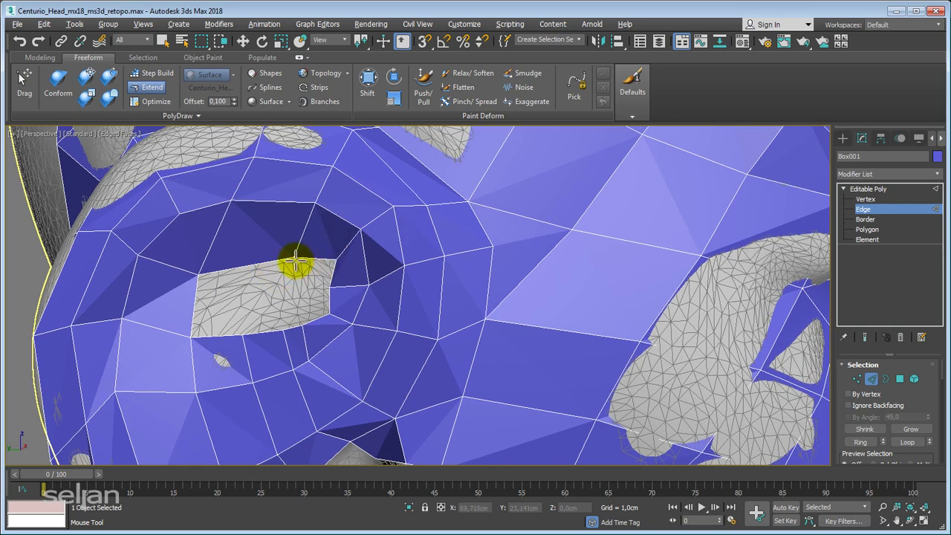
{"action": "mouse_move", "coordinate": [297, 204]}
{"action": "middle_mouse_down", "text": "alt"}
{"action": "mouse_move", "coordinate": [275, 288]}
{"action": "mouse_move", "coordinate": [281, 317]}
{"action": "mouse_move", "coordinate": [270, 280]}
{"action": "middle_mouse_up", "text": "alt"}
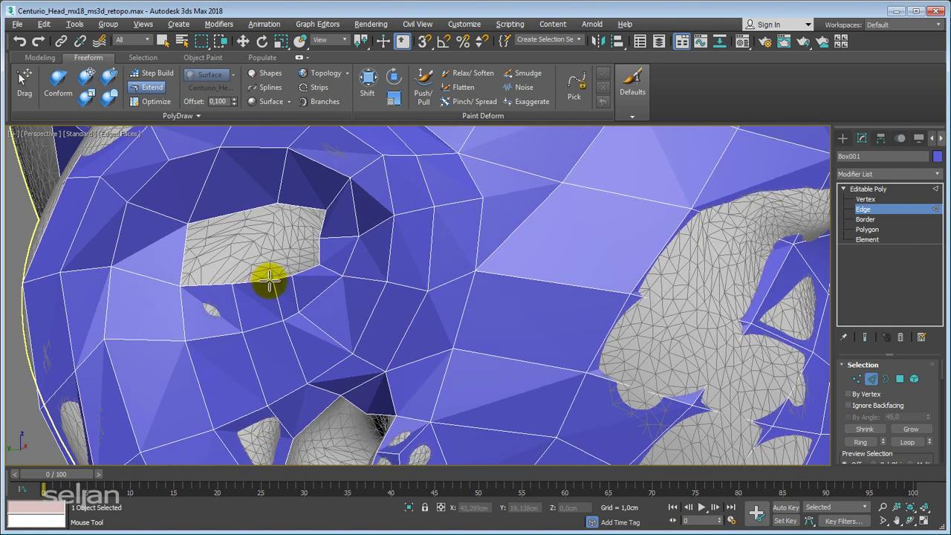
{"action": "scroll", "coordinate": [270, 280], "scroll_direction": "up", "scroll_amount": 3}
{"action": "right_click", "coordinate": [248, 293]}
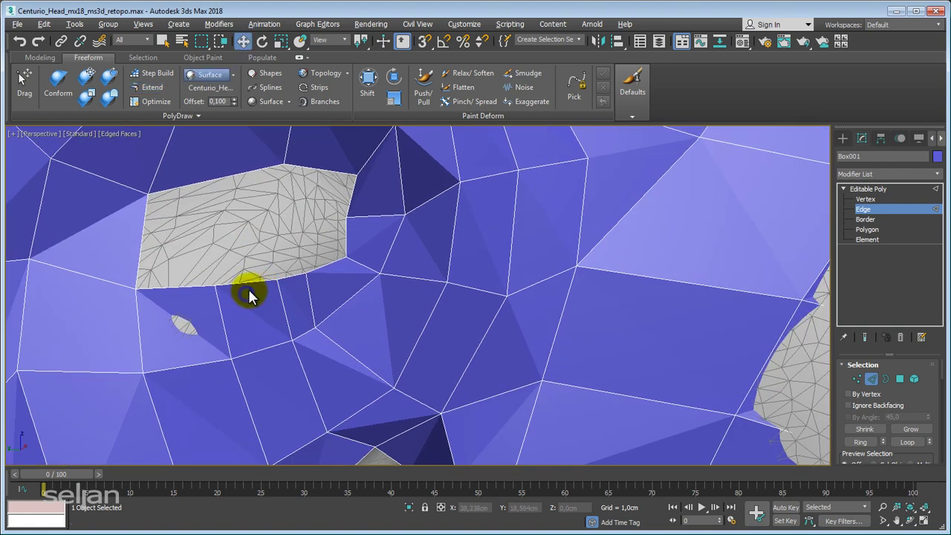
Step: Select the edge on the hole's lower border and apply quad-menu edits to it
{"action": "left_click", "coordinate": [262, 279]}
{"action": "right_click", "coordinate": [292, 275]}
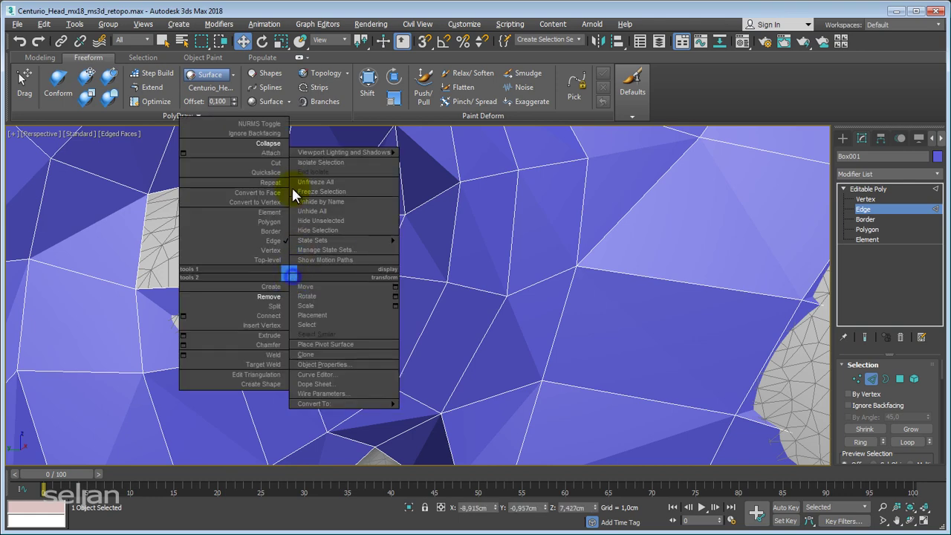
{"action": "left_click", "coordinate": [272, 151]}
{"action": "mouse_move", "coordinate": [255, 276]}
{"action": "middle_mouse_down"}
{"action": "mouse_move", "coordinate": [288, 305]}
{"action": "mouse_move", "coordinate": [307, 298]}
{"action": "mouse_move", "coordinate": [318, 309]}
{"action": "mouse_move", "coordinate": [338, 282]}
{"action": "middle_mouse_up"}
{"action": "right_click", "coordinate": [296, 304]}
{"action": "left_click", "coordinate": [278, 320]}
{"action": "scroll", "coordinate": [289, 323], "scroll_direction": "down", "scroll_amount": 3}
{"action": "scroll", "coordinate": [295, 325], "scroll_direction": "up", "scroll_amount": 3}
{"action": "scroll", "coordinate": [308, 298], "scroll_direction": "down", "scroll_amount": 3}
{"action": "scroll", "coordinate": [318, 310], "scroll_direction": "up", "scroll_amount": 3}
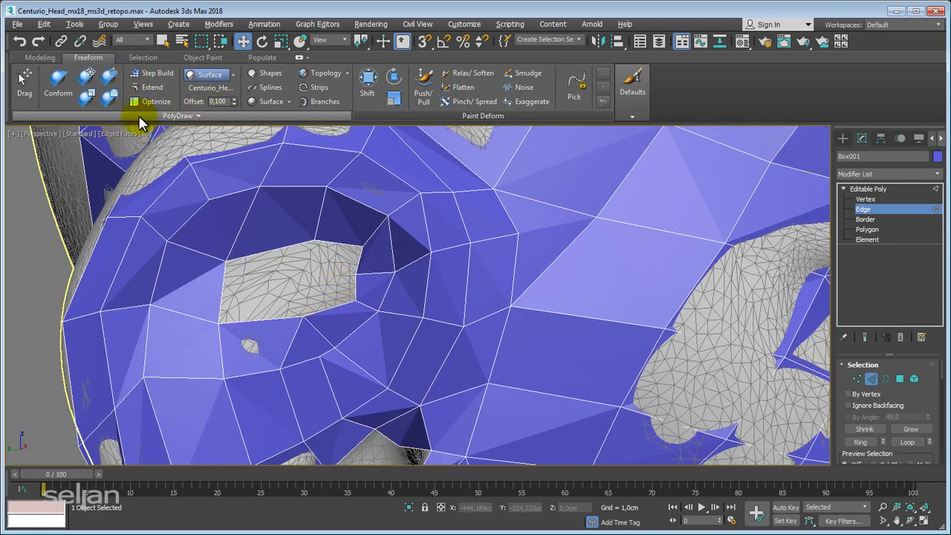
Step: Extend a polygon over the hole's left part, then undo the polygons added over the hole
{"action": "middle_click_drag", "start_coordinate": [275, 233], "coordinate": [271, 228]}
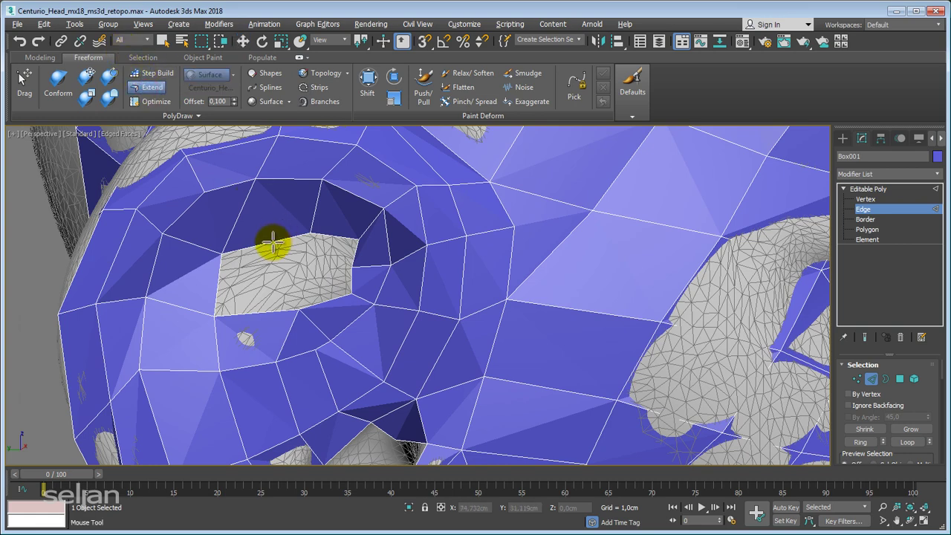
{"action": "mouse_move", "coordinate": [272, 240]}
{"action": "left_mouse_down", "text": "shift"}
{"action": "mouse_move", "coordinate": [259, 299]}
{"action": "mouse_move", "coordinate": [317, 244]}
{"action": "mouse_move", "coordinate": [350, 266]}
{"action": "left_mouse_up", "text": "shift"}
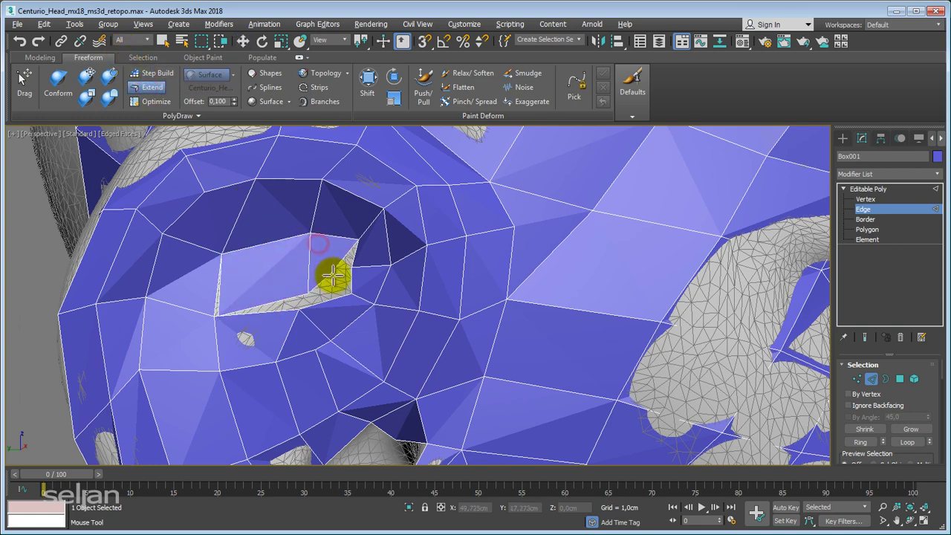
{"action": "scroll", "coordinate": [336, 264], "scroll_direction": "up", "scroll_amount": 2}
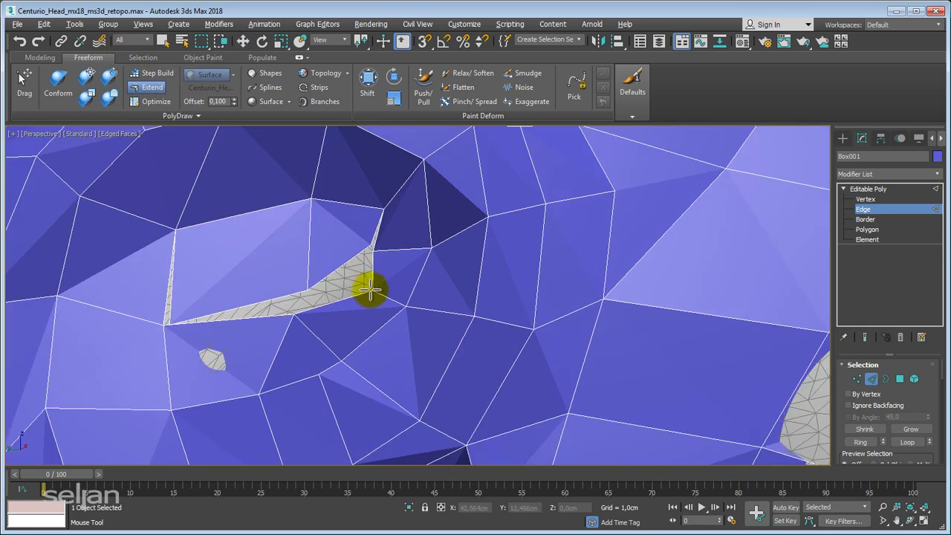
{"action": "left_click_drag", "start_coordinate": [352, 257], "coordinate": [351, 278]}
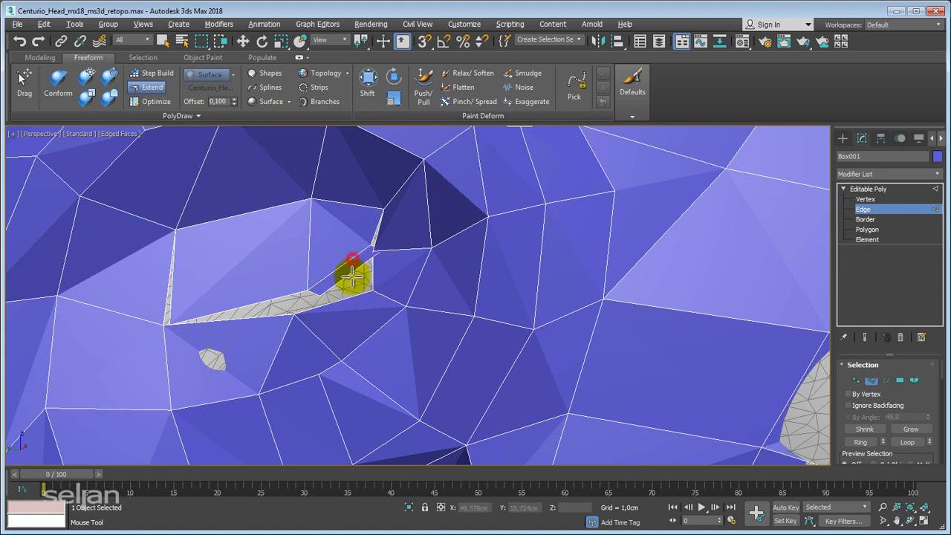
{"action": "scroll", "coordinate": [339, 295], "scroll_direction": "down", "scroll_amount": 2}
{"action": "mouse_move", "coordinate": [334, 293]}
{"action": "middle_mouse_down", "text": "alt"}
{"action": "mouse_move", "coordinate": [382, 333]}
{"action": "mouse_move", "coordinate": [388, 322]}
{"action": "mouse_move", "coordinate": [333, 329]}
{"action": "mouse_move", "coordinate": [367, 333]}
{"action": "mouse_move", "coordinate": [396, 322]}
{"action": "middle_mouse_up", "text": "alt"}
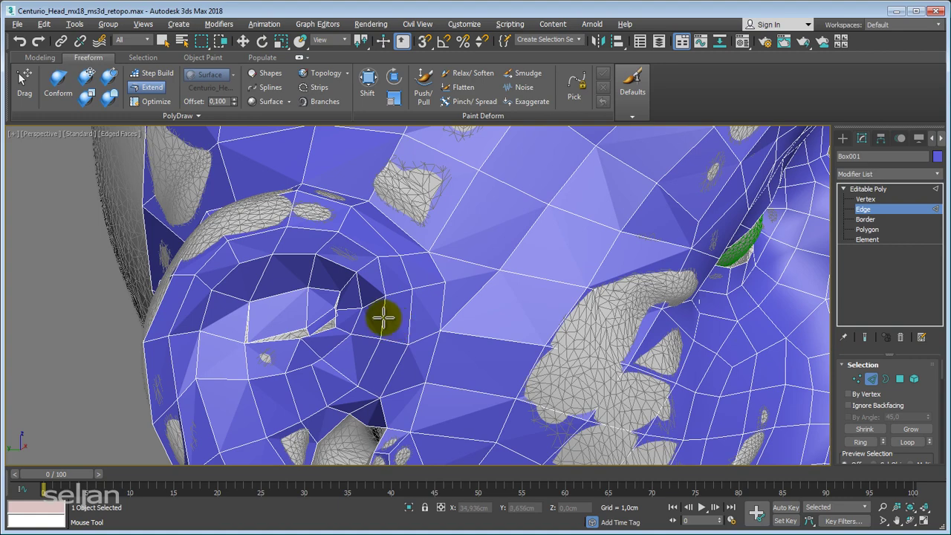
{"action": "mouse_move", "coordinate": [383, 319]}
{"action": "middle_mouse_down", "text": "alt"}
{"action": "mouse_move", "coordinate": [389, 290]}
{"action": "mouse_move", "coordinate": [371, 309]}
{"action": "middle_mouse_up", "text": "alt"}
{"action": "scroll", "coordinate": [365, 312], "scroll_direction": "up", "scroll_amount": 2}
{"action": "scroll", "coordinate": [367, 312], "scroll_direction": "up", "scroll_amount": 2}
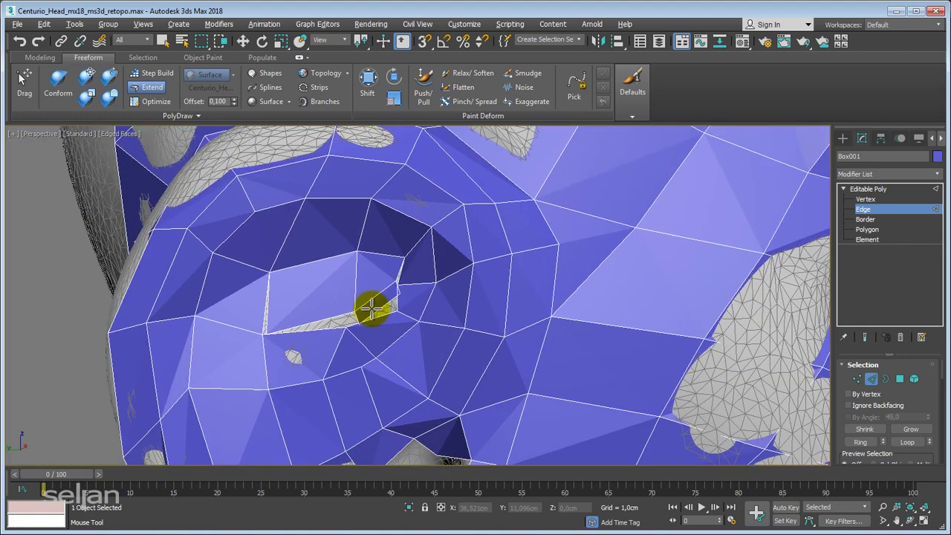
{"action": "scroll", "coordinate": [371, 309], "scroll_direction": "up", "scroll_amount": 2}
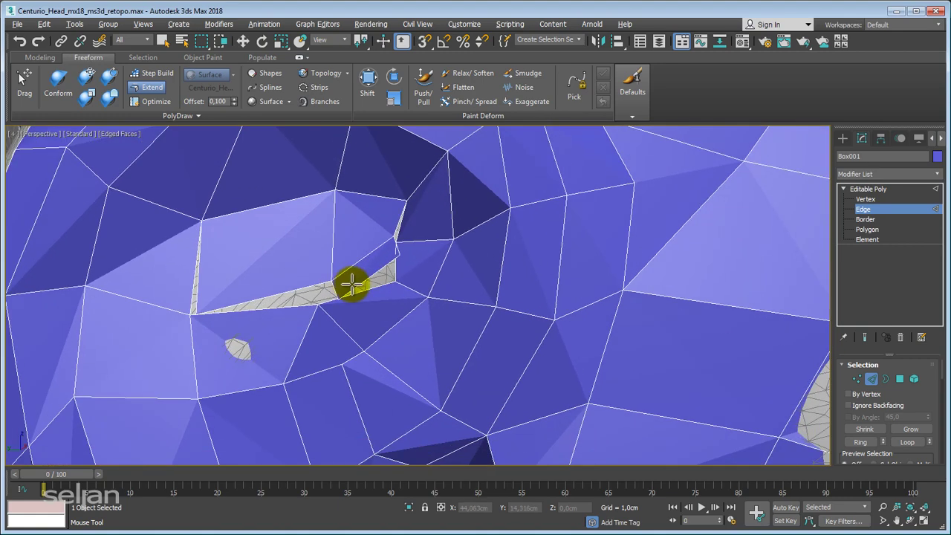
{"action": "key", "text": "ctrl+z"}
{"action": "key", "text": "ctrl+z"}
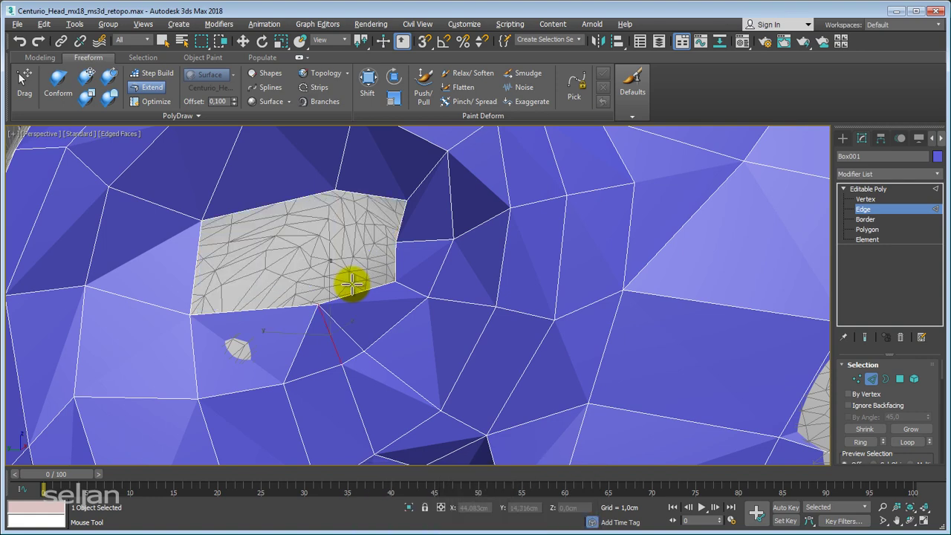
{"action": "scroll", "coordinate": [351, 284], "scroll_direction": "down", "scroll_amount": 1}
{"action": "scroll", "coordinate": [346, 290], "scroll_direction": "down", "scroll_amount": 3}
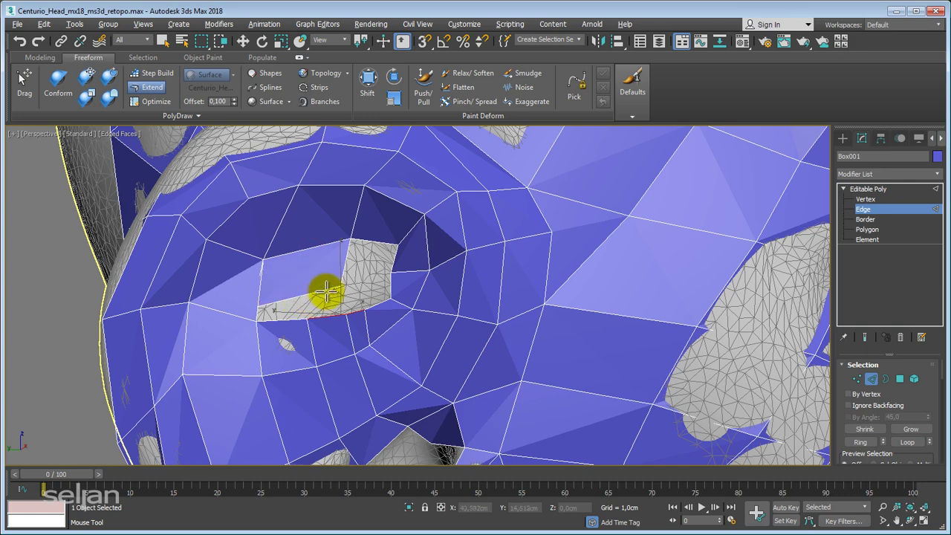
{"action": "scroll", "coordinate": [327, 286], "scroll_direction": "up", "scroll_amount": 4}
Step: In wireframe, remove a stray vertex, weld a border vertex, and pull the patch's top corner left
{"action": "left_click", "coordinate": [153, 102]}
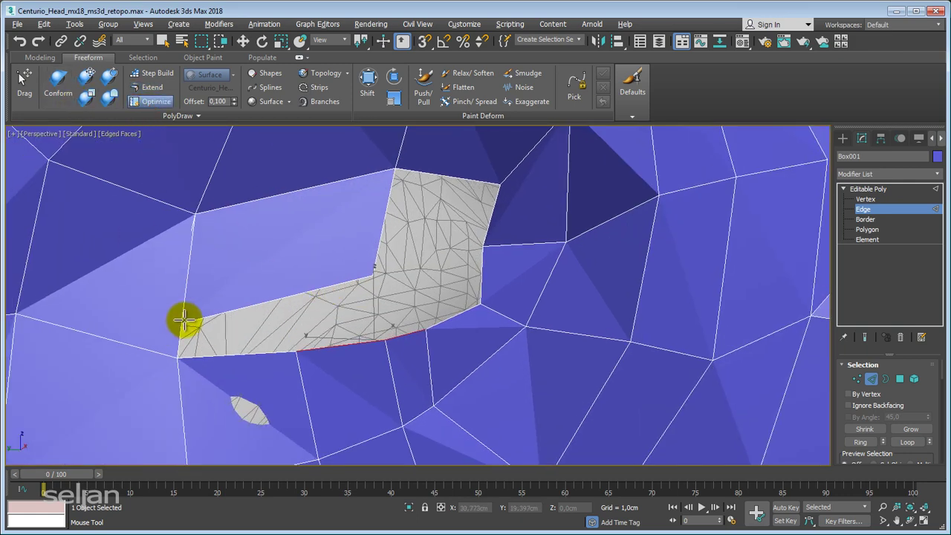
{"action": "key", "text": "F3"}
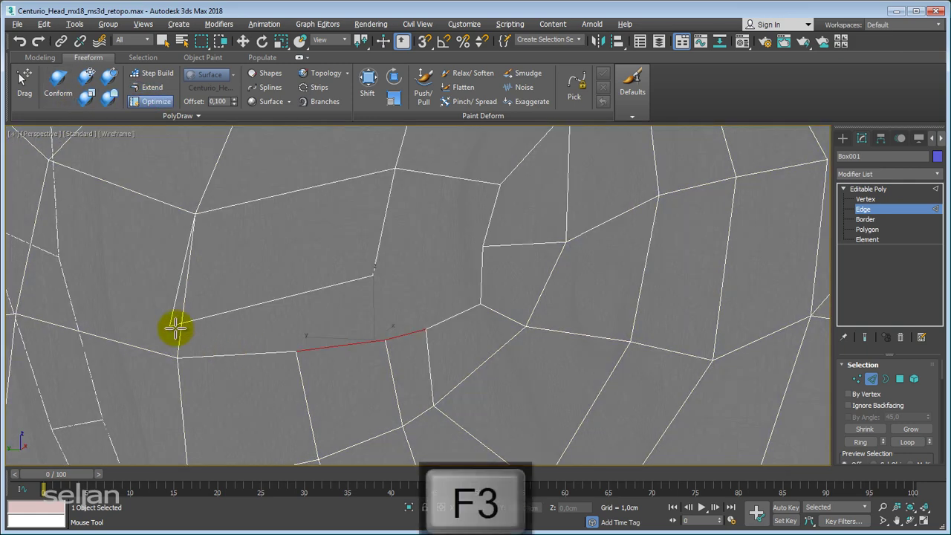
{"action": "left_click", "coordinate": [182, 321]}
{"action": "left_click_drag", "start_coordinate": [373, 273], "coordinate": [297, 349]}
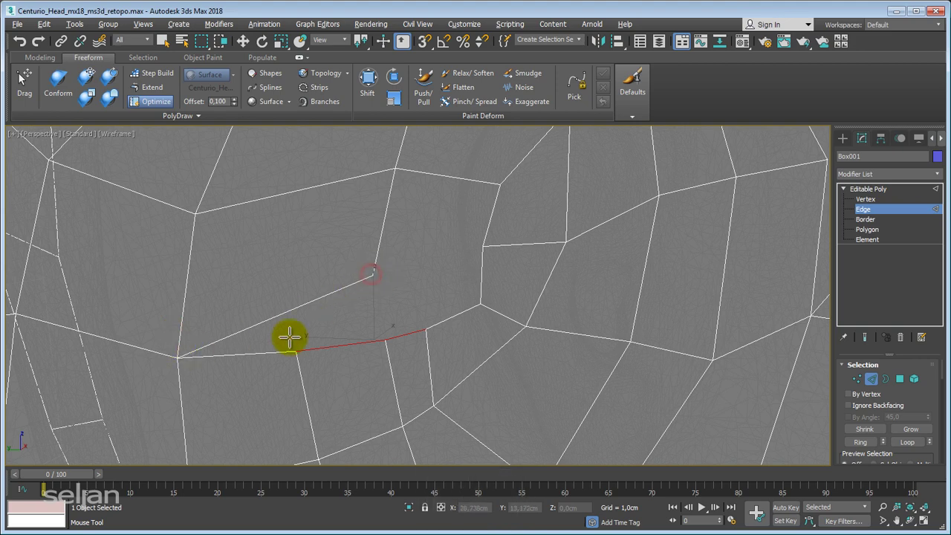
{"action": "key", "text": "F3"}
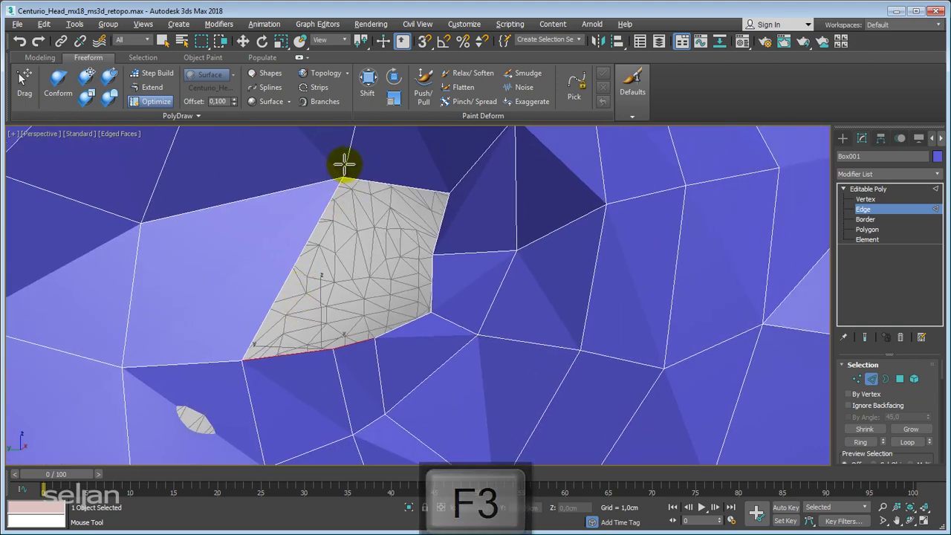
{"action": "left_click_drag", "start_coordinate": [345, 177], "coordinate": [272, 191]}
Step: Extend three new polygons upward from the border edge across the eye-socket gap
{"action": "left_click", "coordinate": [152, 87]}
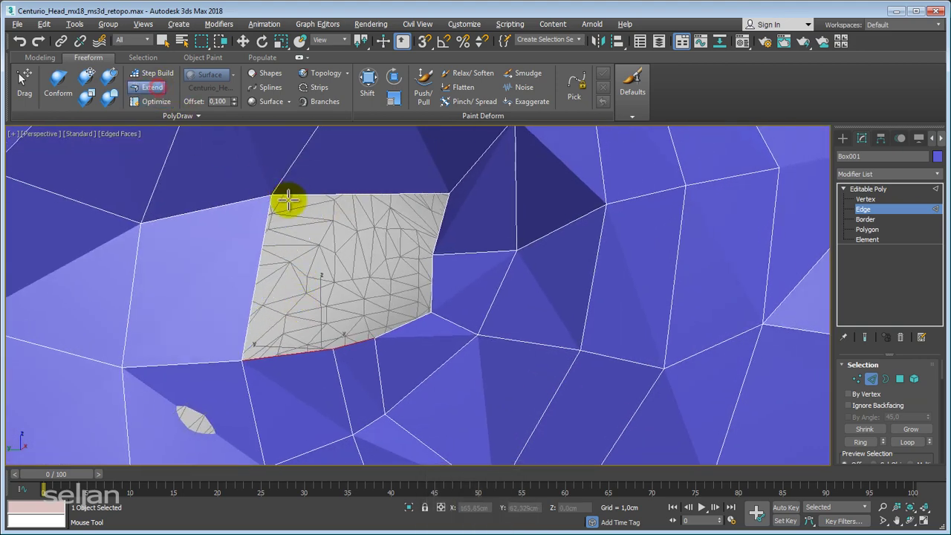
{"action": "scroll", "coordinate": [282, 208], "scroll_direction": "down", "scroll_amount": 2}
{"action": "left_click_drag", "start_coordinate": [269, 318], "coordinate": [274, 220], "text": "shift"}
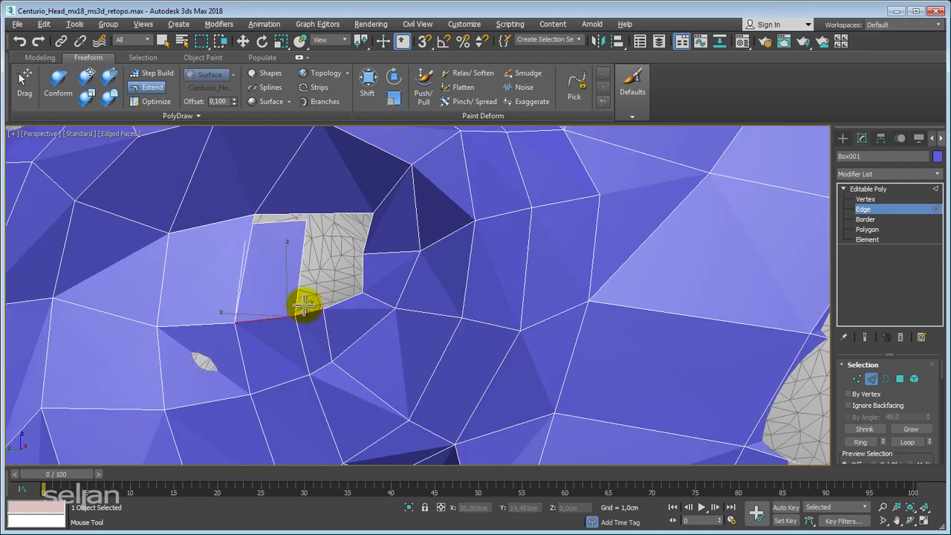
{"action": "left_click_drag", "start_coordinate": [303, 305], "coordinate": [329, 233], "text": "shift"}
{"action": "left_click_drag", "start_coordinate": [358, 290], "coordinate": [340, 245]}
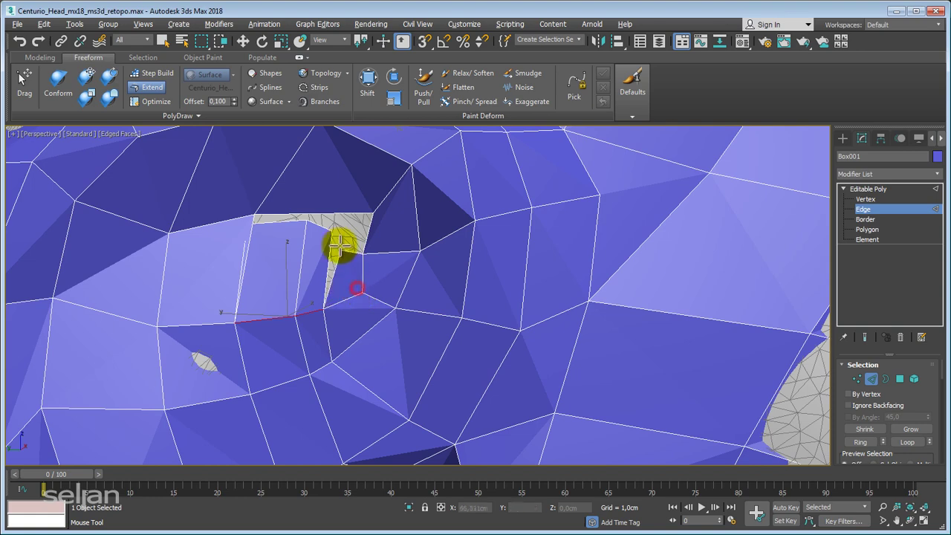
{"action": "scroll", "coordinate": [341, 232], "scroll_direction": "down", "scroll_amount": 5}
{"action": "scroll", "coordinate": [361, 240], "scroll_direction": "up", "scroll_amount": 5}
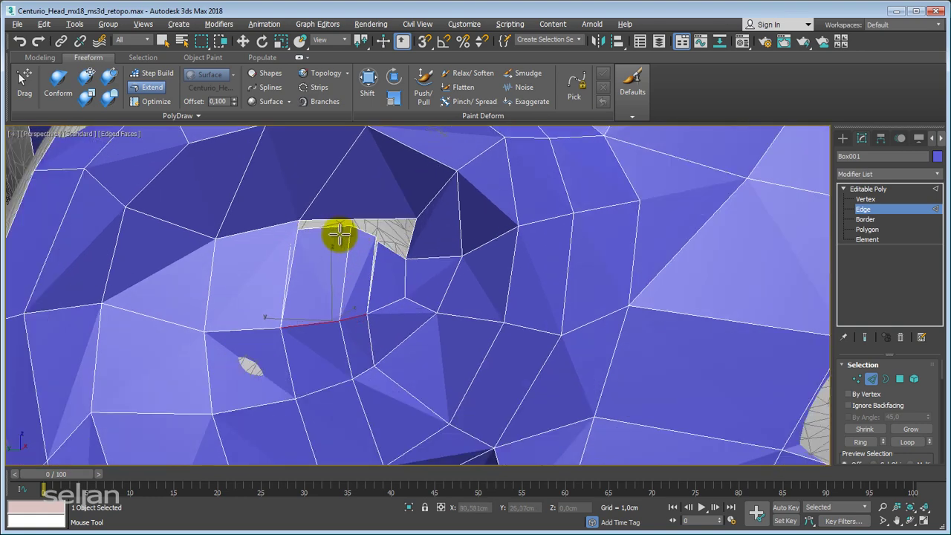
{"action": "scroll", "coordinate": [218, 166], "scroll_direction": "up", "scroll_amount": 1}
Step: Collapse the thin doubled sliver edge and the short edge beside the eye in wireframe
{"action": "left_click", "coordinate": [156, 102]}
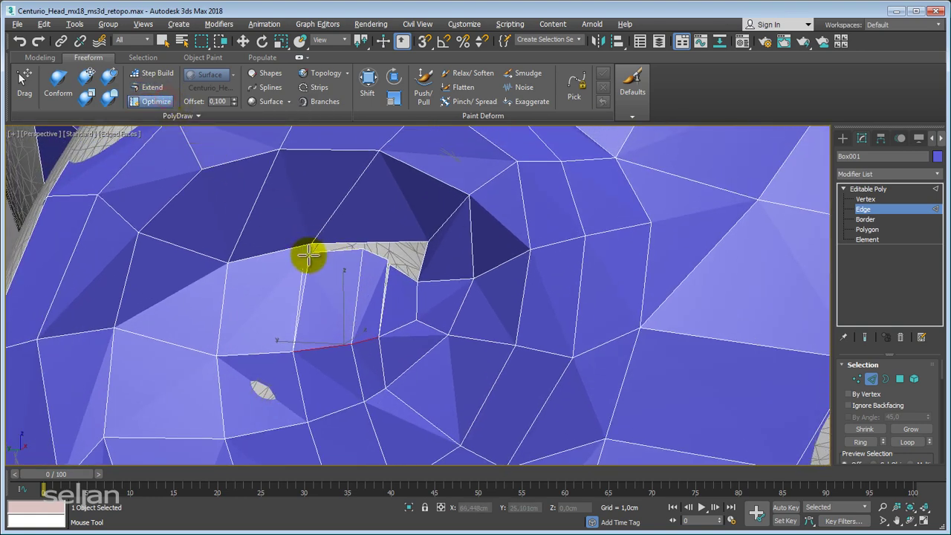
{"action": "key", "text": "F3"}
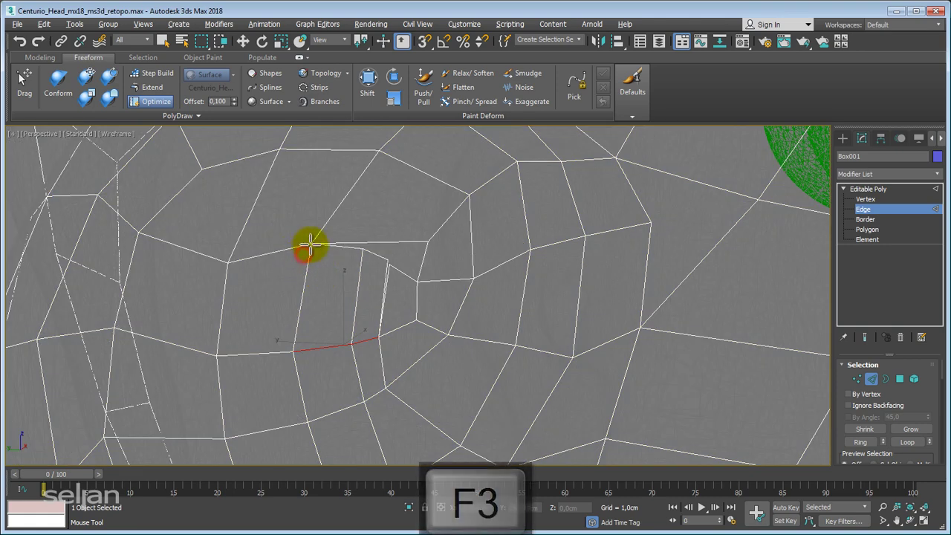
{"action": "left_click", "coordinate": [384, 263]}
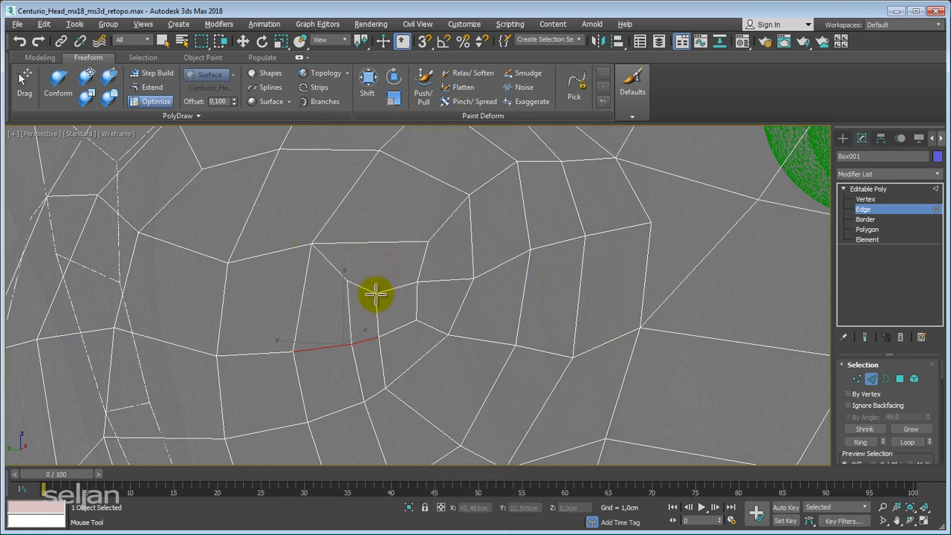
{"action": "left_click", "coordinate": [375, 335]}
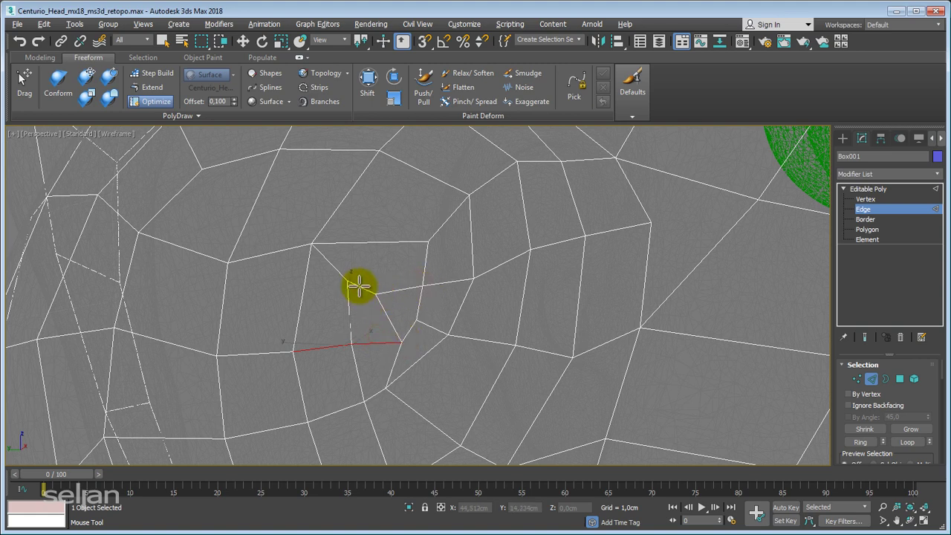
{"action": "key", "text": "F2"}
{"action": "key", "text": "F3"}
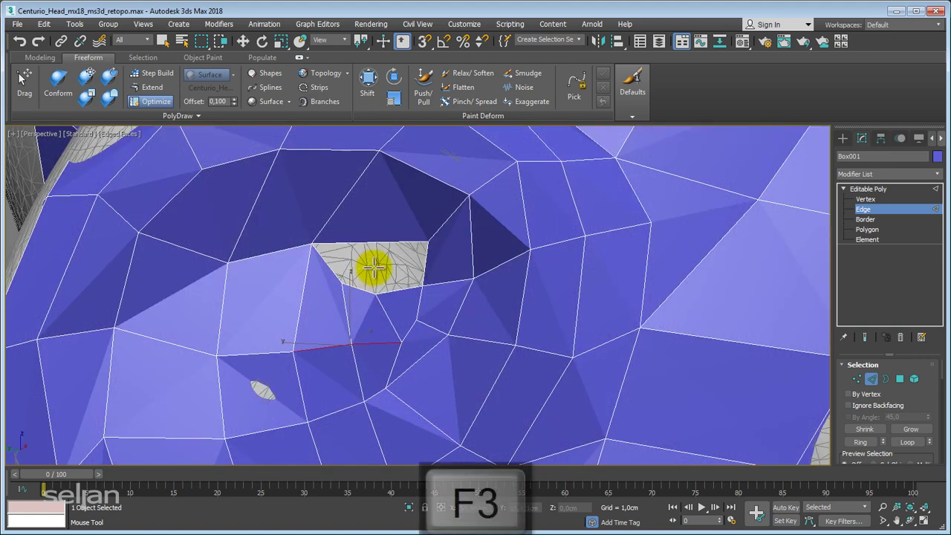
{"action": "scroll", "coordinate": [364, 275], "scroll_direction": "down", "scroll_amount": 1}
{"action": "scroll", "coordinate": [371, 265], "scroll_direction": "down", "scroll_amount": 2}
{"action": "scroll", "coordinate": [371, 265], "scroll_direction": "down", "scroll_amount": 1}
{"action": "scroll", "coordinate": [377, 255], "scroll_direction": "down", "scroll_amount": 1}
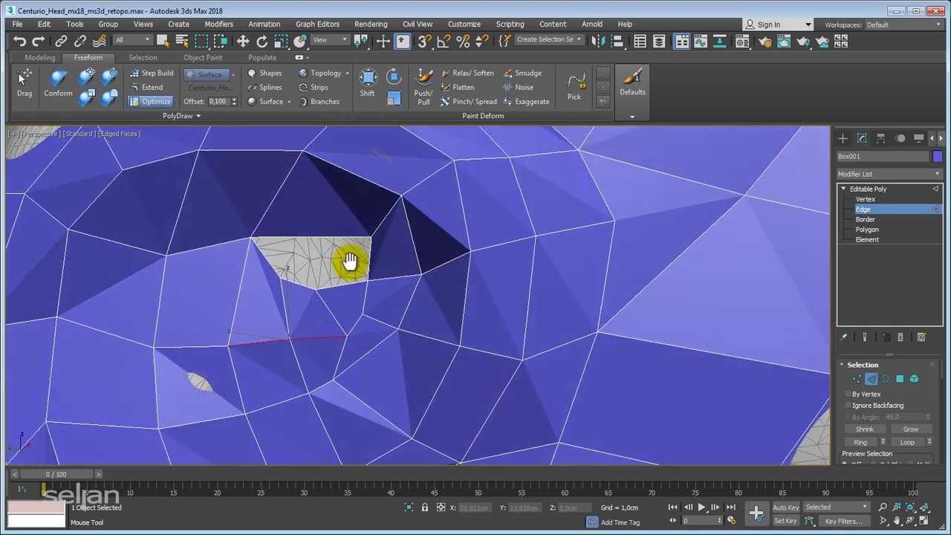
{"action": "scroll", "coordinate": [350, 261], "scroll_direction": "down", "scroll_amount": 1}
{"action": "scroll", "coordinate": [340, 258], "scroll_direction": "down", "scroll_amount": 1}
{"action": "scroll", "coordinate": [336, 258], "scroll_direction": "up", "scroll_amount": 2}
{"action": "scroll", "coordinate": [340, 267], "scroll_direction": "up", "scroll_amount": 2}
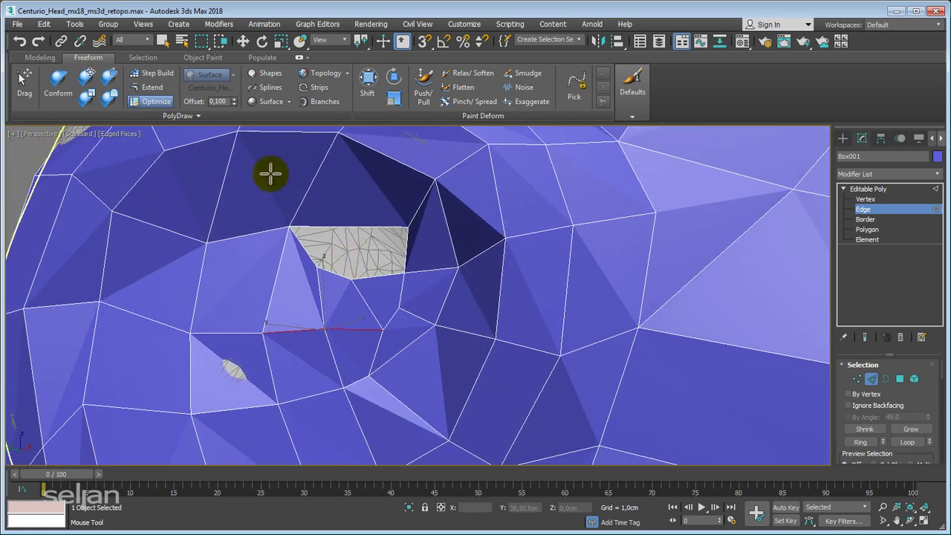
{"action": "left_click", "coordinate": [149, 87]}
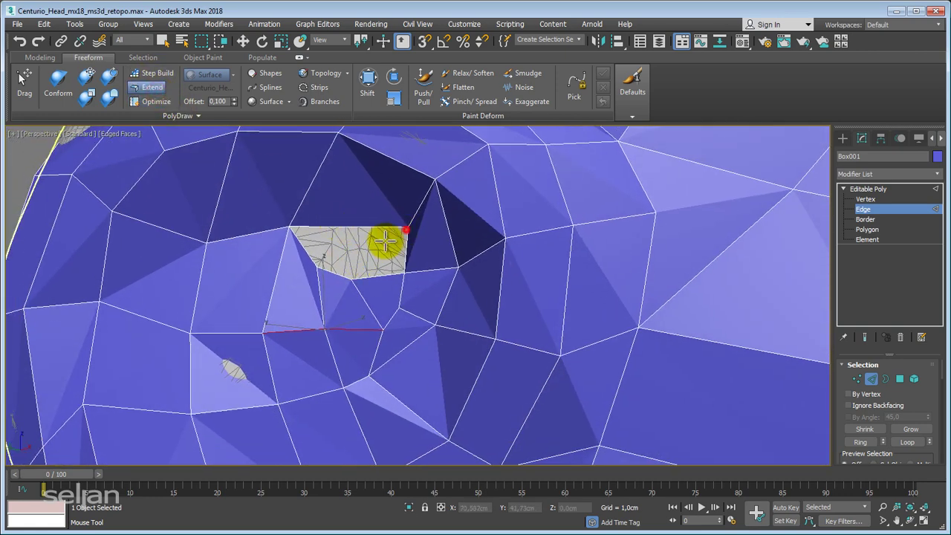
Step: Extend a polygon and stretch it across the remaining grey gap above the eye
{"action": "left_click_drag", "start_coordinate": [386, 239], "coordinate": [384, 214], "text": "shift"}
{"action": "middle_click_drag", "start_coordinate": [384, 215], "coordinate": [297, 207]}
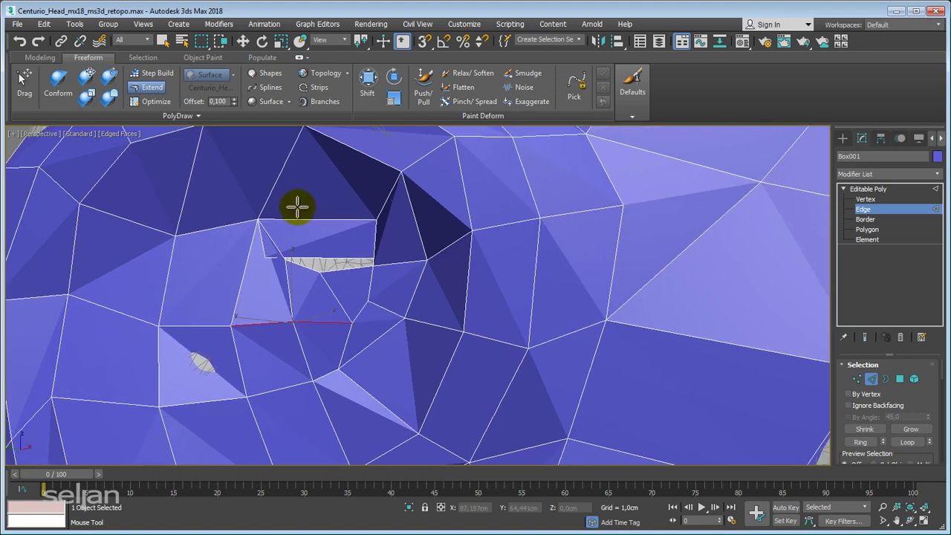
{"action": "key", "text": "w"}
{"action": "middle_click_drag", "start_coordinate": [329, 237], "coordinate": [356, 232]}
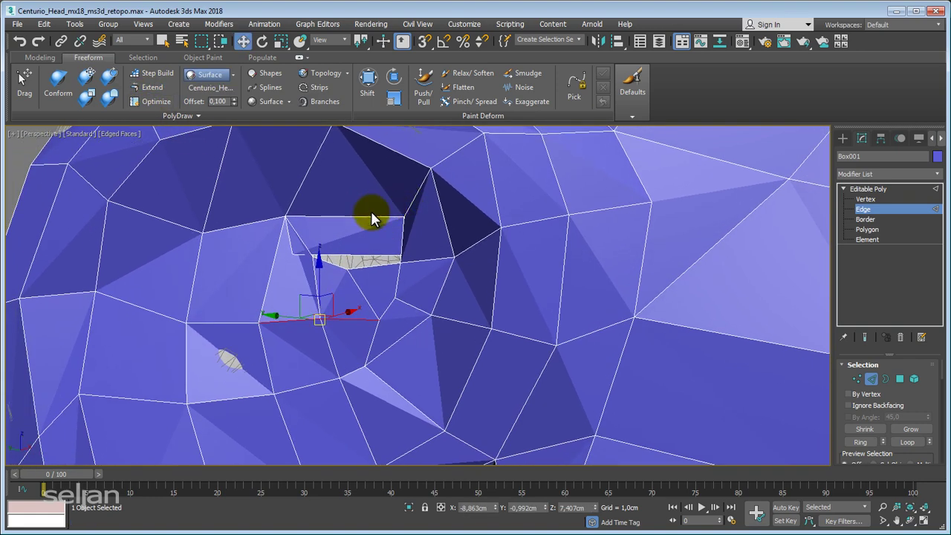
{"action": "key", "text": "F2"}
{"action": "key", "text": "F3"}
{"action": "scroll", "coordinate": [372, 219], "scroll_direction": "up", "scroll_amount": 3}
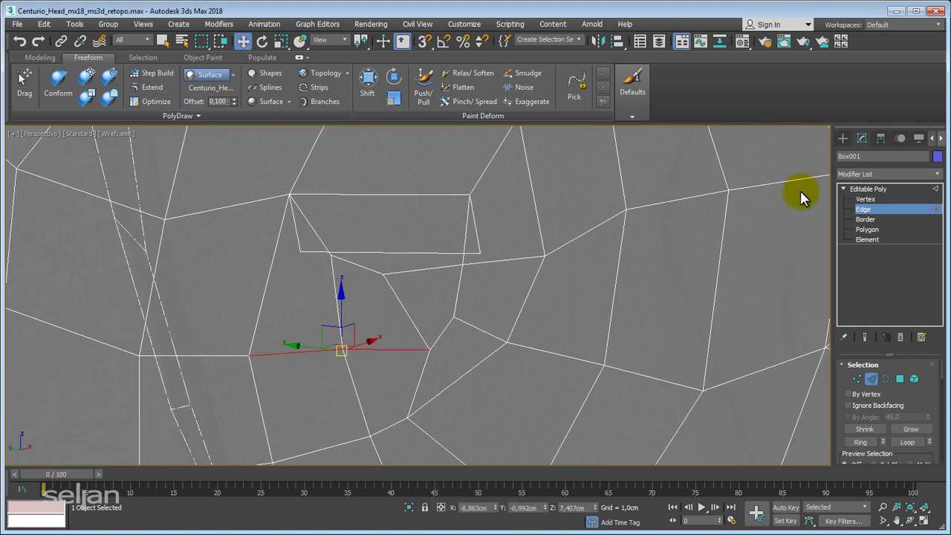
{"action": "middle_click_drag", "start_coordinate": [262, 236], "coordinate": [178, 134]}
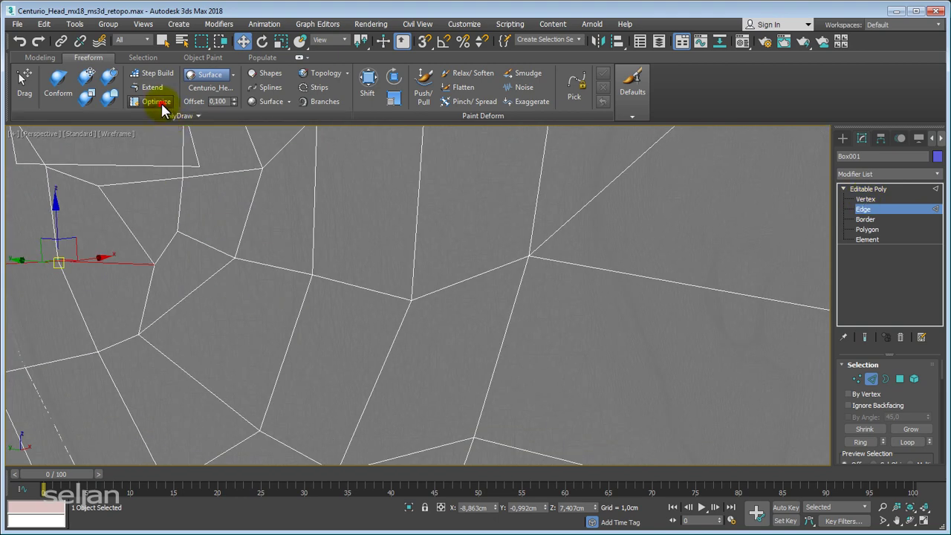
Step: Using Optimize, drag a vertex to remove the sliver face and adjust two nearby vertices below the eye
{"action": "left_click", "coordinate": [153, 101]}
{"action": "middle_click_drag", "start_coordinate": [238, 184], "coordinate": [314, 322]}
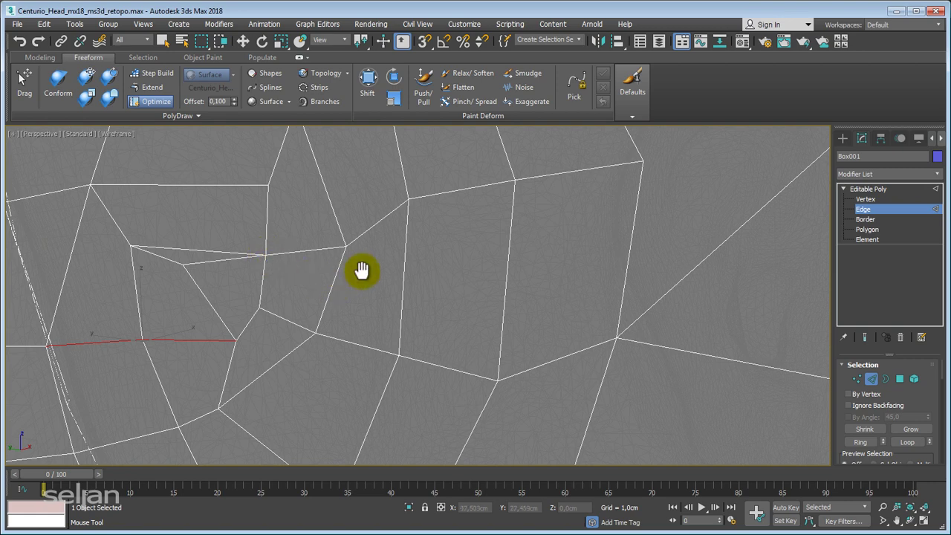
{"action": "key", "text": "F3"}
{"action": "scroll", "coordinate": [356, 265], "scroll_direction": "down", "scroll_amount": 2}
{"action": "scroll", "coordinate": [335, 293], "scroll_direction": "down", "scroll_amount": 1}
{"action": "scroll", "coordinate": [349, 281], "scroll_direction": "down", "scroll_amount": 2}
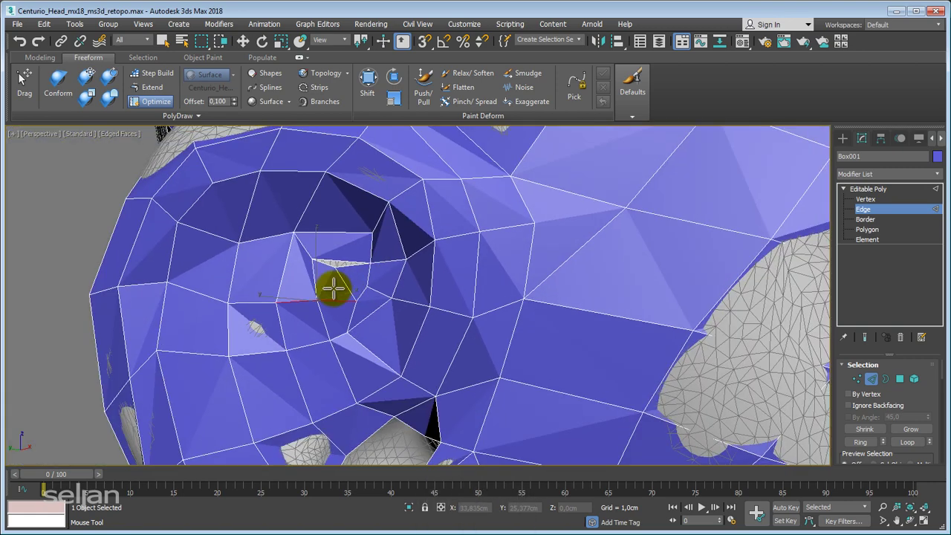
{"action": "scroll", "coordinate": [330, 276], "scroll_direction": "up", "scroll_amount": 2}
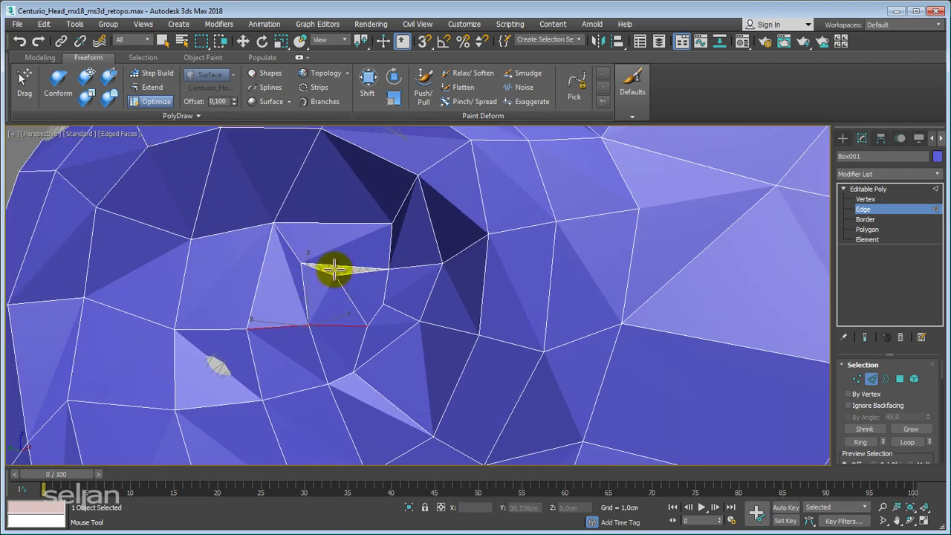
{"action": "left_click_drag", "start_coordinate": [303, 262], "coordinate": [333, 276]}
{"action": "scroll", "coordinate": [339, 268], "scroll_direction": "down", "scroll_amount": 2}
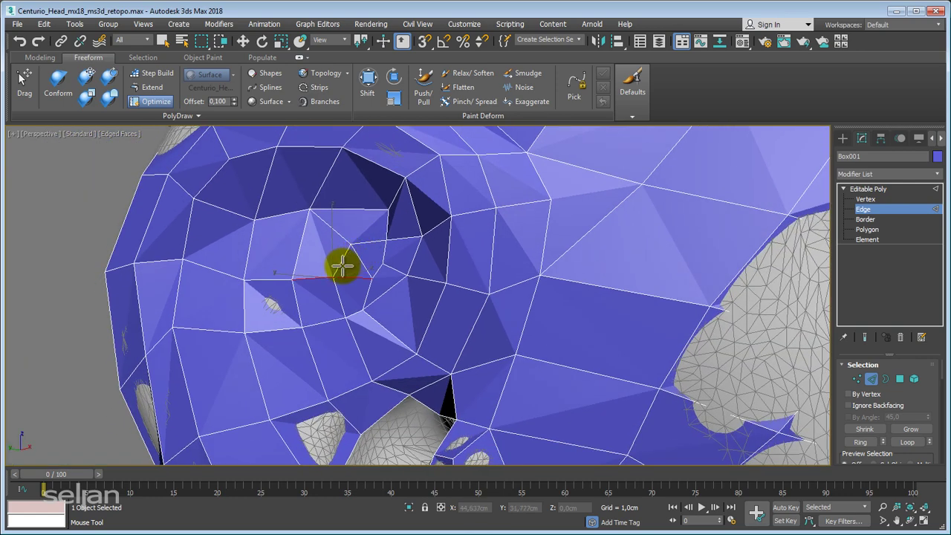
{"action": "scroll", "coordinate": [339, 275], "scroll_direction": "up", "scroll_amount": 1}
{"action": "scroll", "coordinate": [380, 288], "scroll_direction": "up", "scroll_amount": 1}
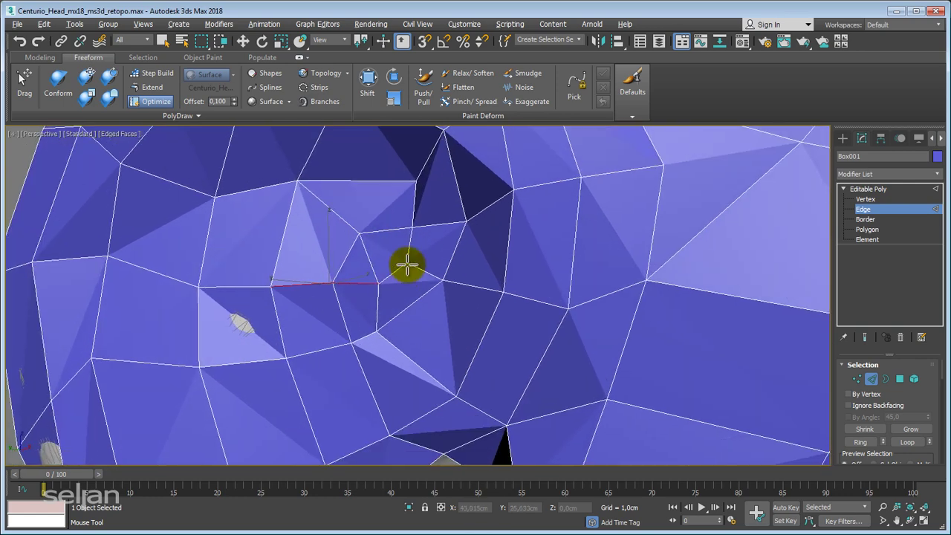
{"action": "left_click", "coordinate": [407, 265]}
{"action": "left_click", "coordinate": [391, 322]}
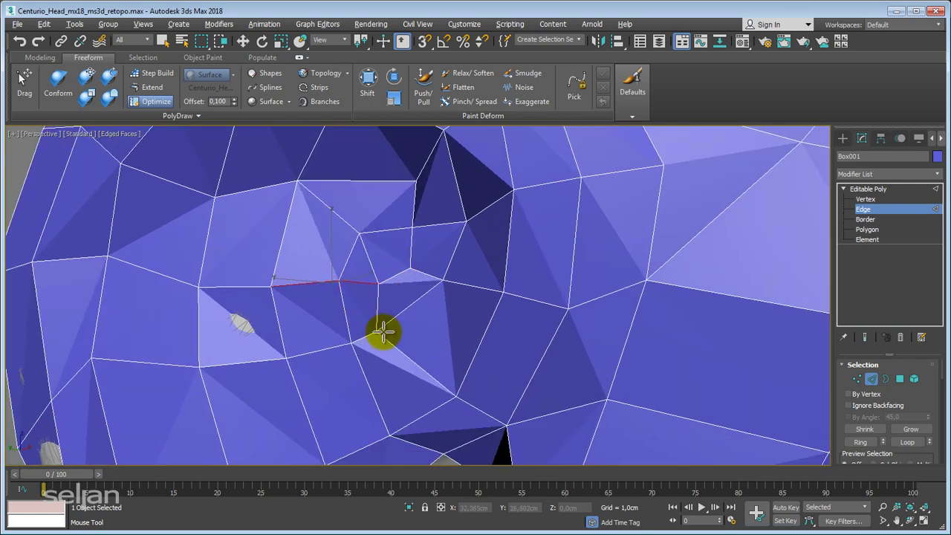
{"action": "scroll", "coordinate": [388, 319], "scroll_direction": "down", "scroll_amount": 2}
{"action": "scroll", "coordinate": [372, 290], "scroll_direction": "down", "scroll_amount": 1}
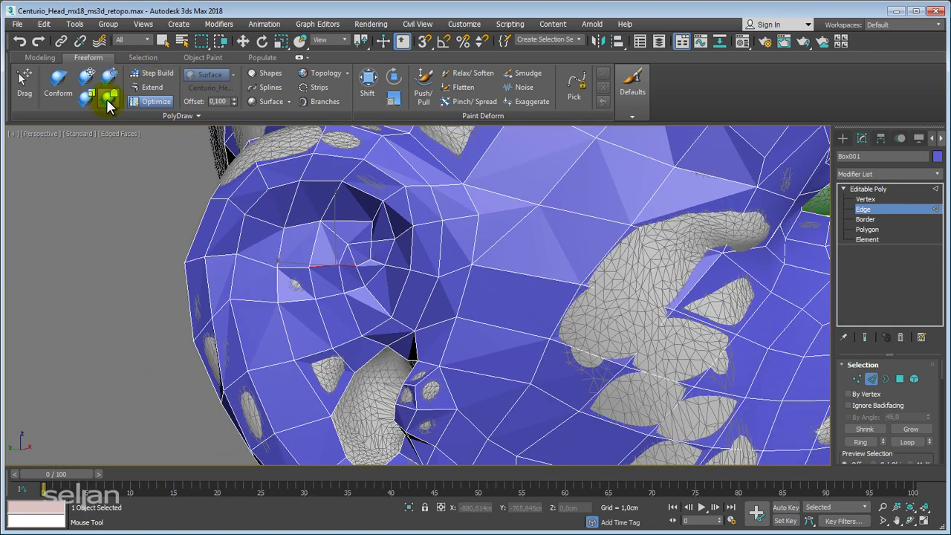
Step: Paint the Conform brush over the eye, brow ridge, under-eye faces and cheek onto the scan
{"action": "left_click", "coordinate": [109, 106]}
{"action": "scroll", "coordinate": [347, 238], "scroll_direction": "up", "scroll_amount": 3}
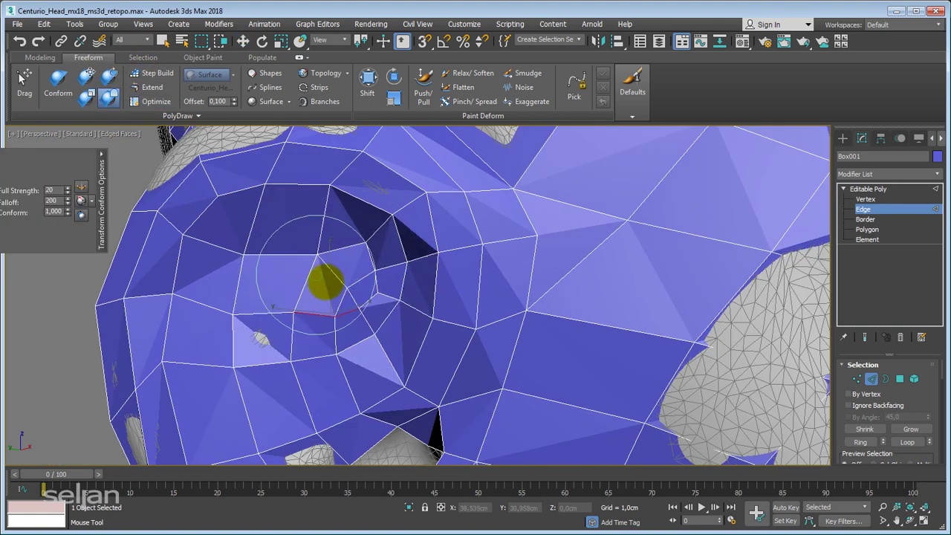
{"action": "left_click_drag", "start_coordinate": [327, 281], "coordinate": [321, 239]}
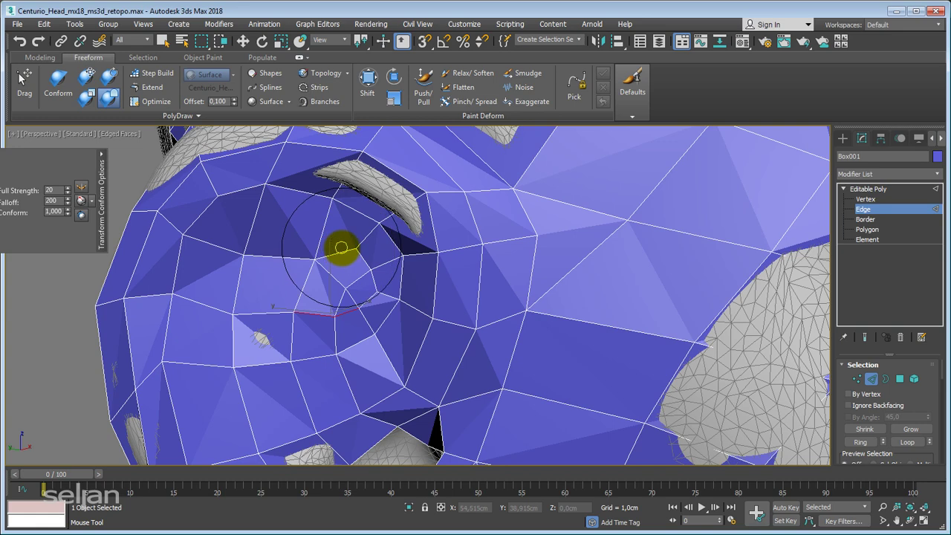
{"action": "middle_click_drag", "start_coordinate": [341, 248], "coordinate": [386, 268]}
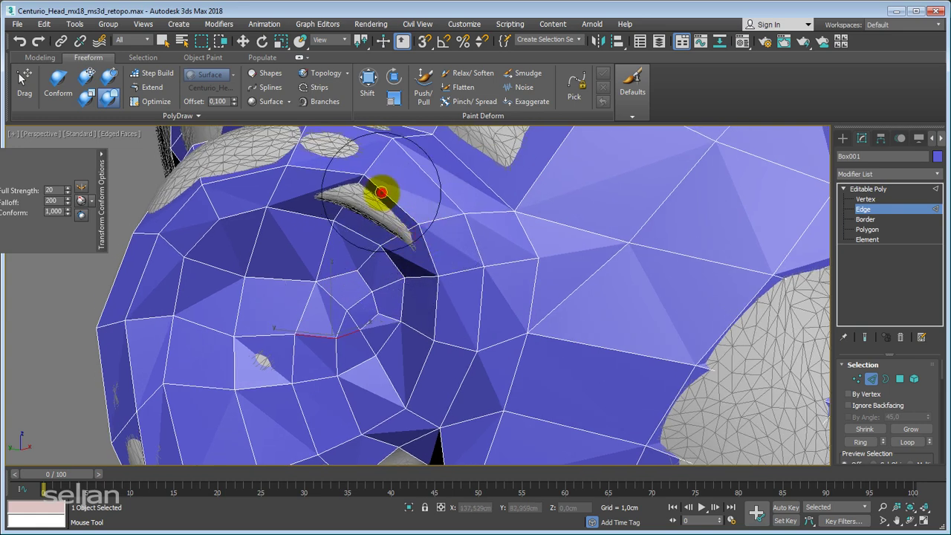
{"action": "middle_click_drag", "start_coordinate": [356, 191], "coordinate": [406, 288]}
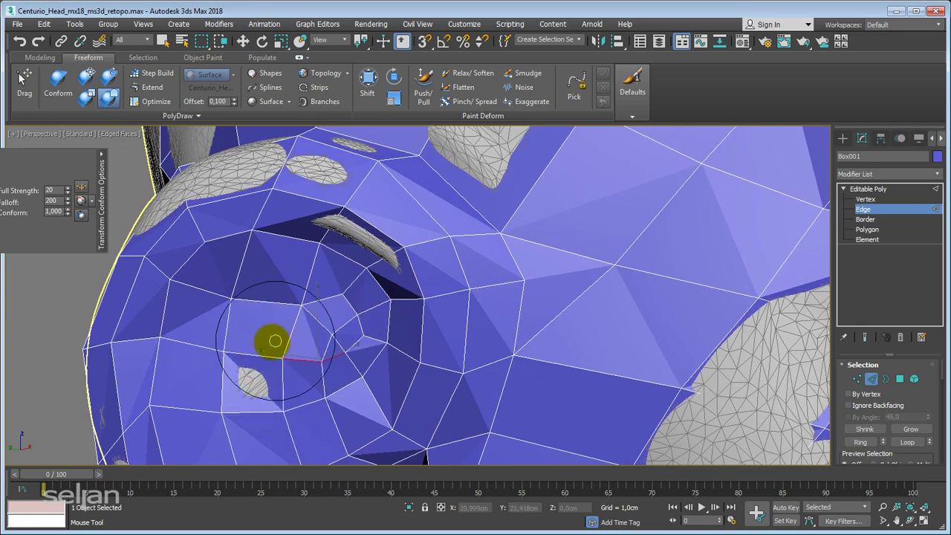
{"action": "mouse_move", "coordinate": [275, 340]}
{"action": "middle_mouse_down"}
{"action": "mouse_move", "coordinate": [293, 305]}
{"action": "mouse_move", "coordinate": [349, 259]}
{"action": "mouse_move", "coordinate": [340, 292]}
{"action": "mouse_move", "coordinate": [346, 275]}
{"action": "mouse_move", "coordinate": [329, 268]}
{"action": "mouse_move", "coordinate": [272, 297]}
{"action": "middle_mouse_up"}
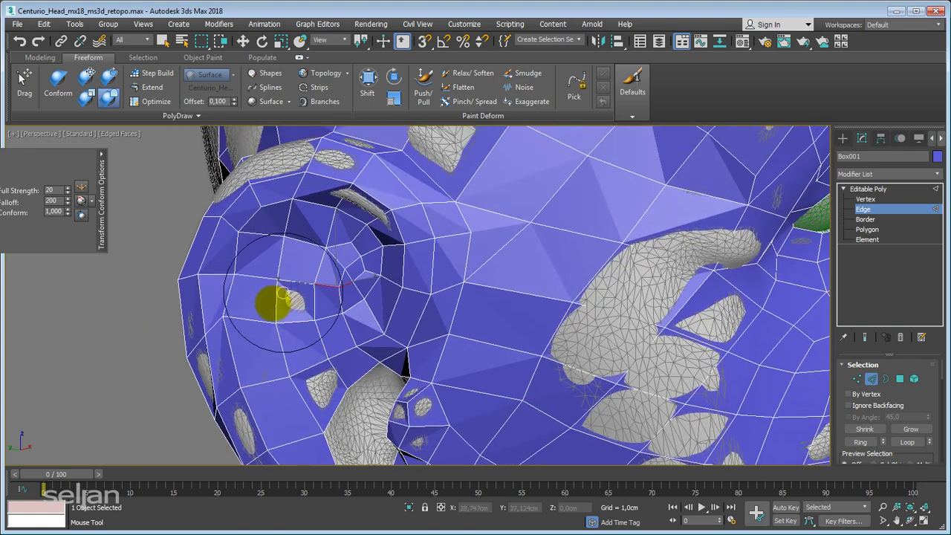
{"action": "scroll", "coordinate": [272, 297], "scroll_direction": "up", "scroll_amount": 2}
{"action": "scroll", "coordinate": [300, 352], "scroll_direction": "down", "scroll_amount": 3}
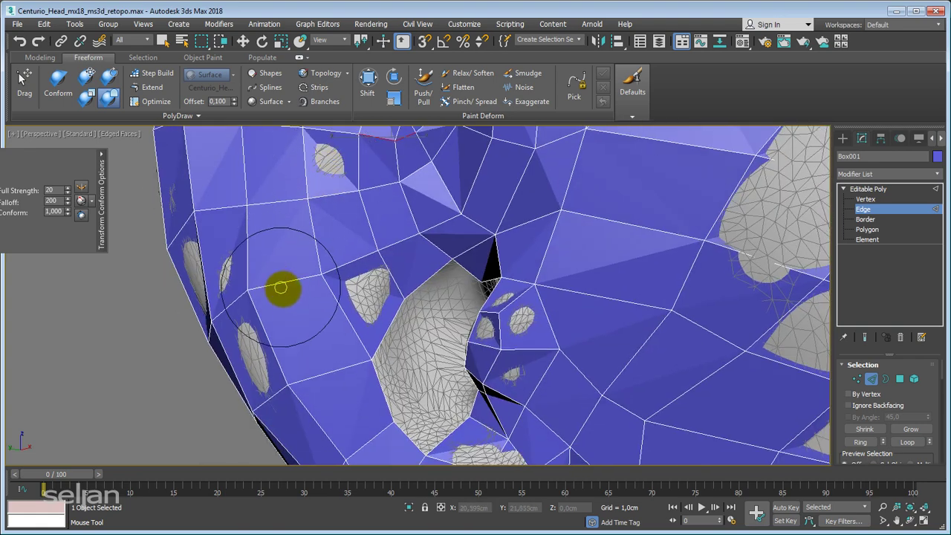
{"action": "mouse_move", "coordinate": [297, 335]}
{"action": "middle_mouse_down", "text": "alt"}
{"action": "mouse_move", "coordinate": [297, 255]}
{"action": "mouse_move", "coordinate": [357, 347]}
{"action": "mouse_move", "coordinate": [403, 278]}
{"action": "mouse_move", "coordinate": [250, 299]}
{"action": "mouse_move", "coordinate": [248, 282]}
{"action": "mouse_move", "coordinate": [353, 279]}
{"action": "middle_mouse_up", "text": "alt"}
Step: At Vertex level, pull an eye-socket vertex downward, then undo the unwanted move
{"action": "right_click", "coordinate": [353, 279]}
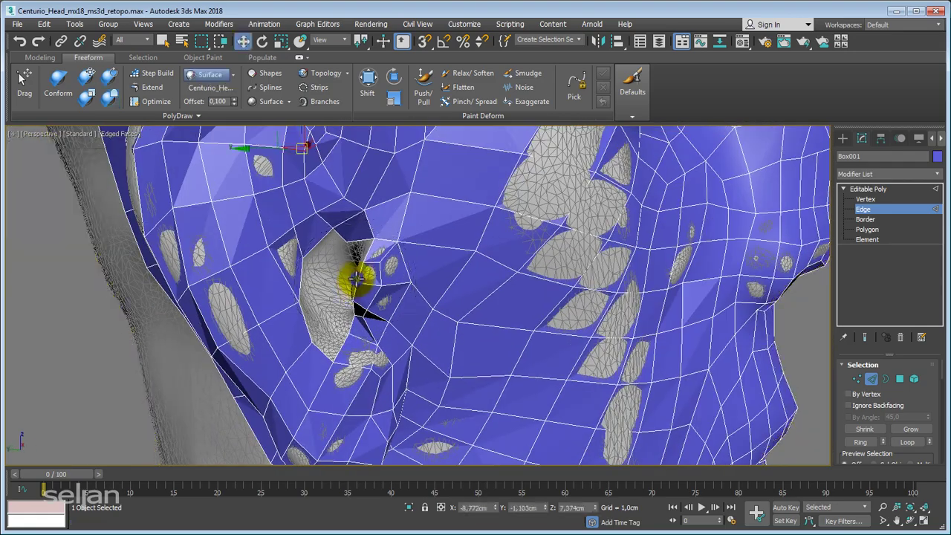
{"action": "scroll", "coordinate": [353, 278], "scroll_direction": "up", "scroll_amount": 2}
{"action": "mouse_move", "coordinate": [484, 245]}
{"action": "middle_mouse_down", "text": "alt"}
{"action": "mouse_move", "coordinate": [530, 195]}
{"action": "mouse_move", "coordinate": [334, 255]}
{"action": "mouse_move", "coordinate": [399, 209]}
{"action": "middle_mouse_up", "text": "alt"}
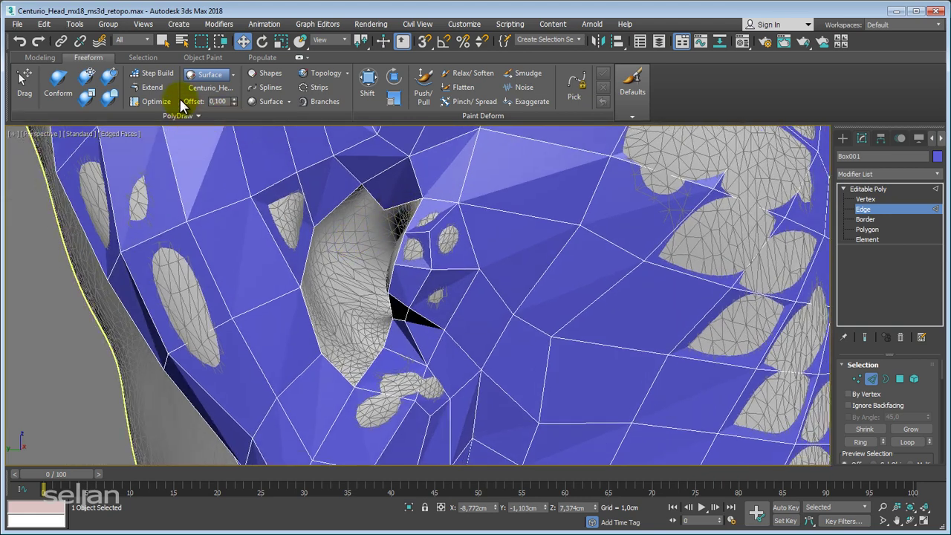
{"action": "middle_click_drag", "start_coordinate": [287, 204], "coordinate": [381, 232], "text": "alt"}
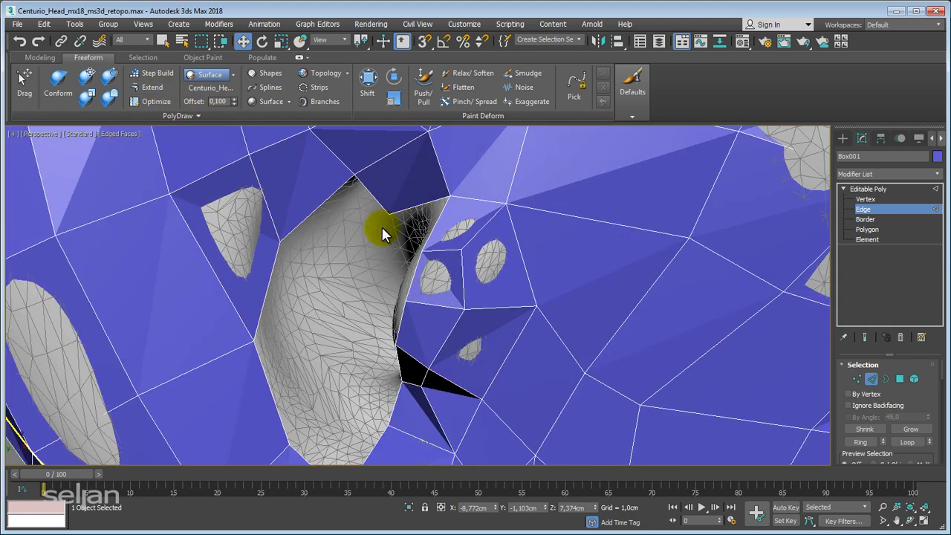
{"action": "left_click", "coordinate": [872, 234]}
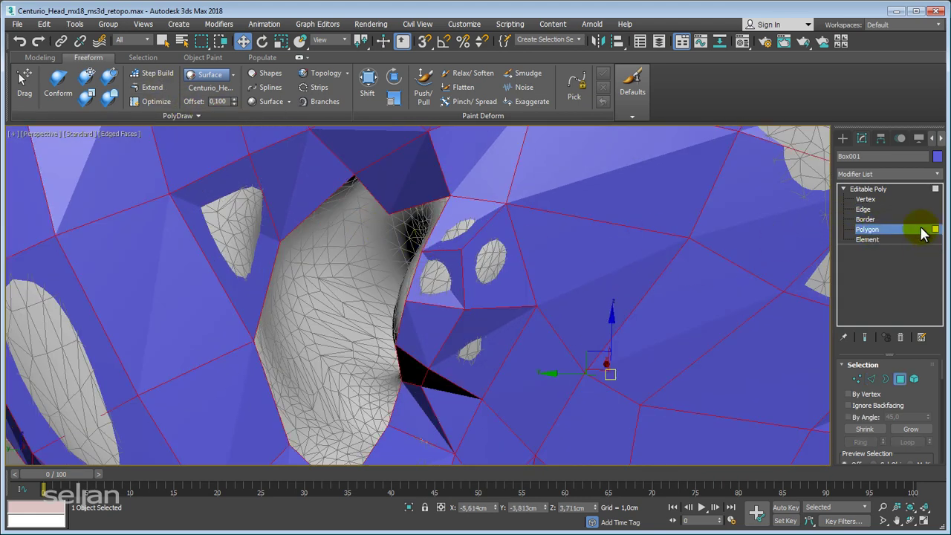
{"action": "left_click", "coordinate": [866, 199]}
{"action": "mouse_move", "coordinate": [416, 253]}
{"action": "middle_mouse_down", "text": "alt"}
{"action": "mouse_move", "coordinate": [334, 272]}
{"action": "mouse_move", "coordinate": [174, 89]}
{"action": "middle_mouse_up", "text": "alt"}
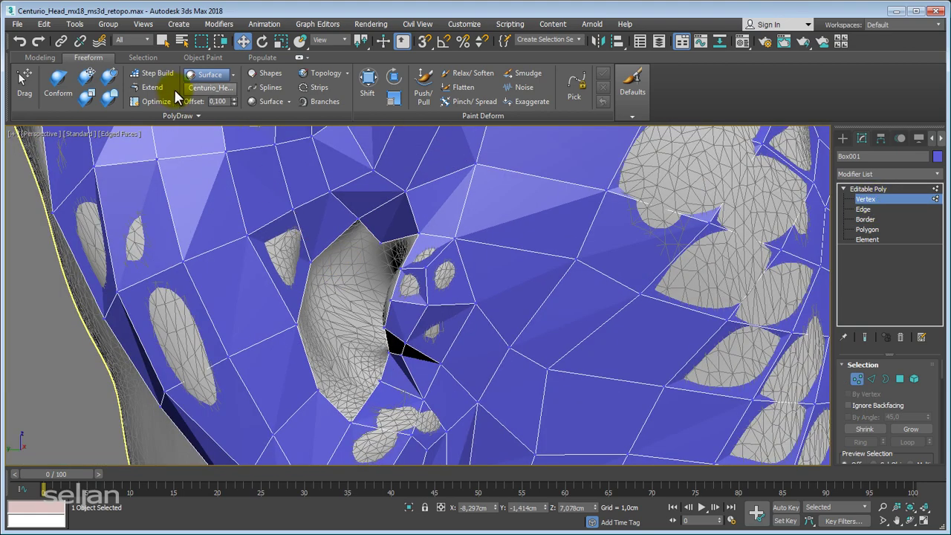
{"action": "mouse_move", "coordinate": [227, 167]}
{"action": "middle_mouse_down", "text": "alt"}
{"action": "mouse_move", "coordinate": [329, 234]}
{"action": "mouse_move", "coordinate": [375, 231]}
{"action": "middle_mouse_up", "text": "alt"}
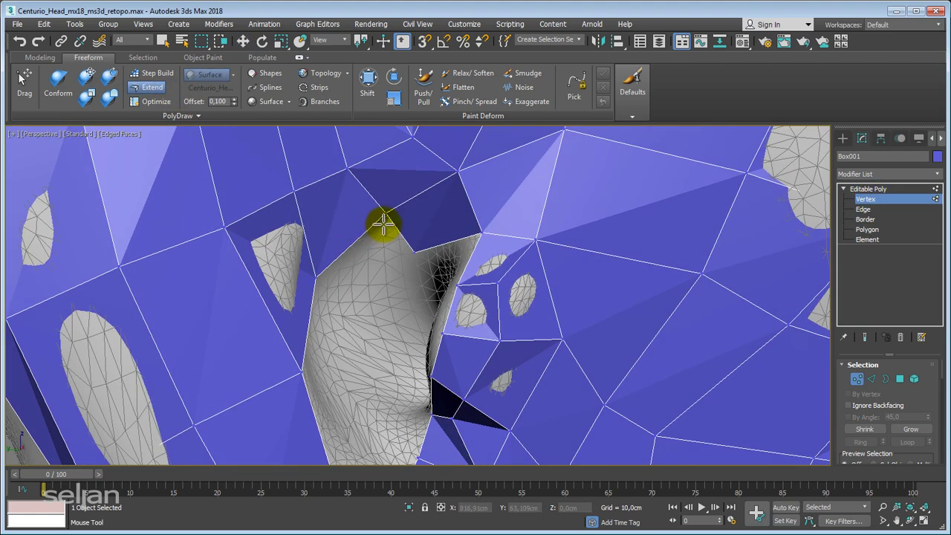
{"action": "mouse_move", "coordinate": [383, 223]}
{"action": "left_mouse_down"}
{"action": "mouse_move", "coordinate": [354, 318]}
{"action": "mouse_move", "coordinate": [371, 310]}
{"action": "left_mouse_up"}
{"action": "key", "text": "ctrl+z"}
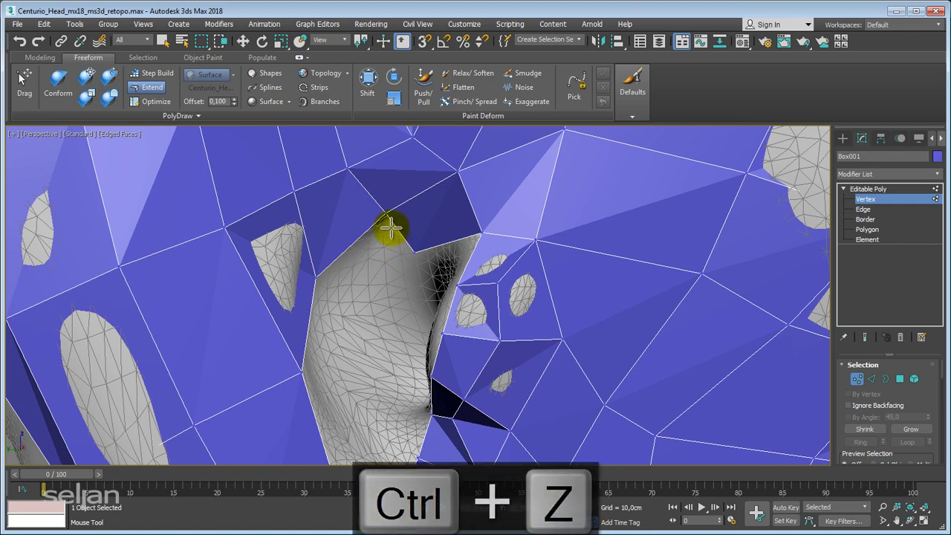
Step: Move another eye-socket vertex upward to reshape the surrounding faces
{"action": "scroll", "coordinate": [349, 323], "scroll_direction": "down", "scroll_amount": 2}
{"action": "mouse_move", "coordinate": [357, 334]}
{"action": "middle_mouse_down"}
{"action": "mouse_move", "coordinate": [361, 283]}
{"action": "mouse_move", "coordinate": [330, 294]}
{"action": "mouse_move", "coordinate": [303, 269]}
{"action": "middle_mouse_up"}
{"action": "scroll", "coordinate": [330, 295], "scroll_direction": "up", "scroll_amount": 2}
{"action": "scroll", "coordinate": [319, 384], "scroll_direction": "down", "scroll_amount": 2}
{"action": "scroll", "coordinate": [329, 373], "scroll_direction": "up", "scroll_amount": 1}
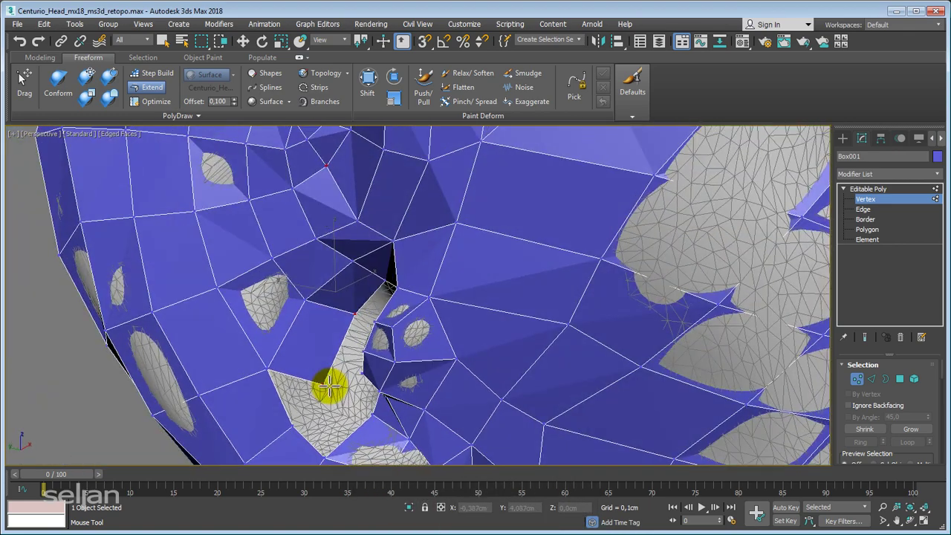
{"action": "mouse_move", "coordinate": [329, 349]}
{"action": "middle_mouse_down", "text": "alt"}
{"action": "mouse_move", "coordinate": [284, 385]}
{"action": "mouse_move", "coordinate": [357, 389]}
{"action": "middle_mouse_up", "text": "alt"}
{"action": "scroll", "coordinate": [377, 323], "scroll_direction": "up", "scroll_amount": 2}
{"action": "scroll", "coordinate": [343, 387], "scroll_direction": "up", "scroll_amount": 1}
{"action": "left_click_drag", "start_coordinate": [344, 387], "coordinate": [359, 294]}
{"action": "mouse_move", "coordinate": [348, 296]}
{"action": "middle_mouse_down", "text": "alt"}
{"action": "mouse_move", "coordinate": [372, 275]}
{"action": "mouse_move", "coordinate": [333, 323]}
{"action": "mouse_move", "coordinate": [372, 314]}
{"action": "mouse_move", "coordinate": [393, 220]}
{"action": "middle_mouse_up", "text": "alt"}
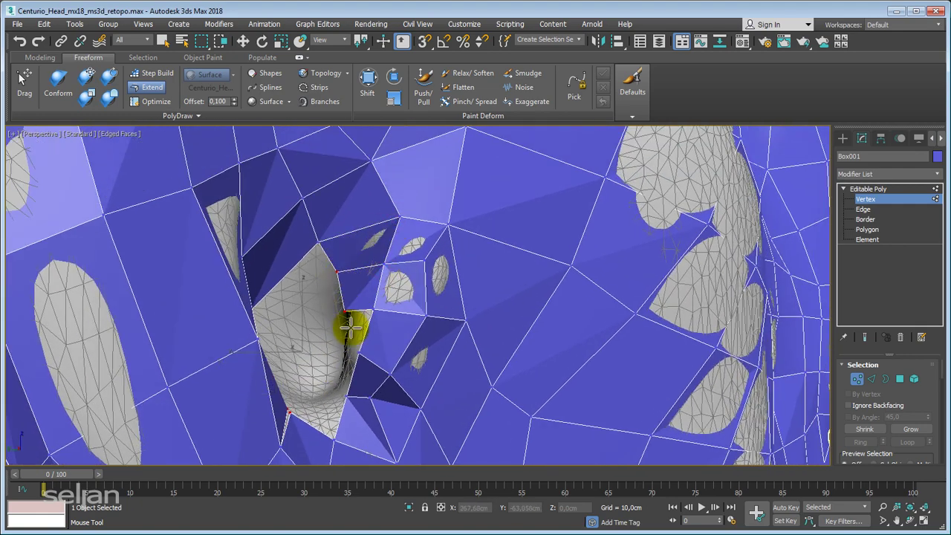
Step: Orbit and pan around the eye-socket fold and activate PolyDraw Optimize
{"action": "mouse_move", "coordinate": [350, 327]}
{"action": "middle_mouse_down", "text": "alt"}
{"action": "mouse_move", "coordinate": [389, 344]}
{"action": "mouse_move", "coordinate": [364, 321]}
{"action": "middle_mouse_up", "text": "alt"}
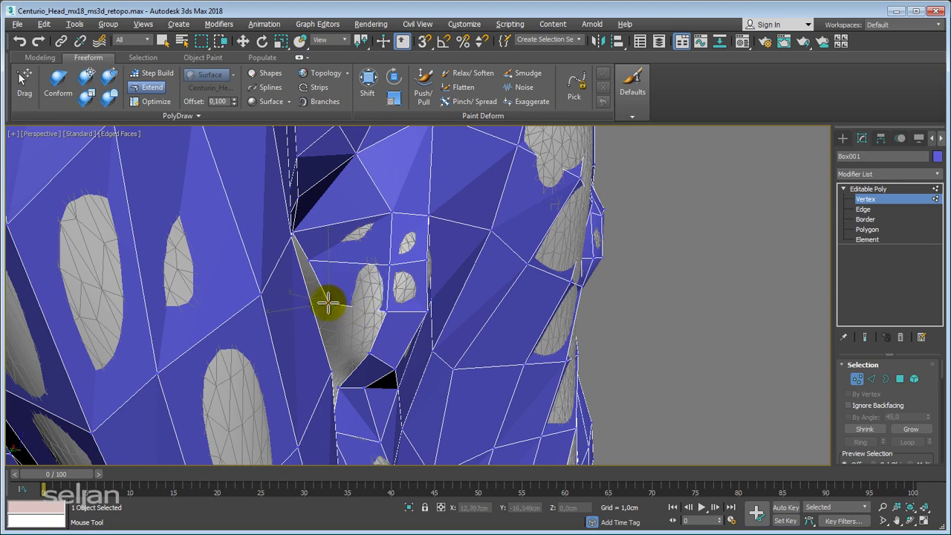
{"action": "mouse_move", "coordinate": [348, 326]}
{"action": "middle_mouse_down"}
{"action": "mouse_move", "coordinate": [351, 272]}
{"action": "mouse_move", "coordinate": [308, 302]}
{"action": "mouse_move", "coordinate": [334, 314]}
{"action": "mouse_move", "coordinate": [339, 334]}
{"action": "mouse_move", "coordinate": [342, 324]}
{"action": "mouse_move", "coordinate": [303, 303]}
{"action": "mouse_move", "coordinate": [330, 372]}
{"action": "middle_mouse_up"}
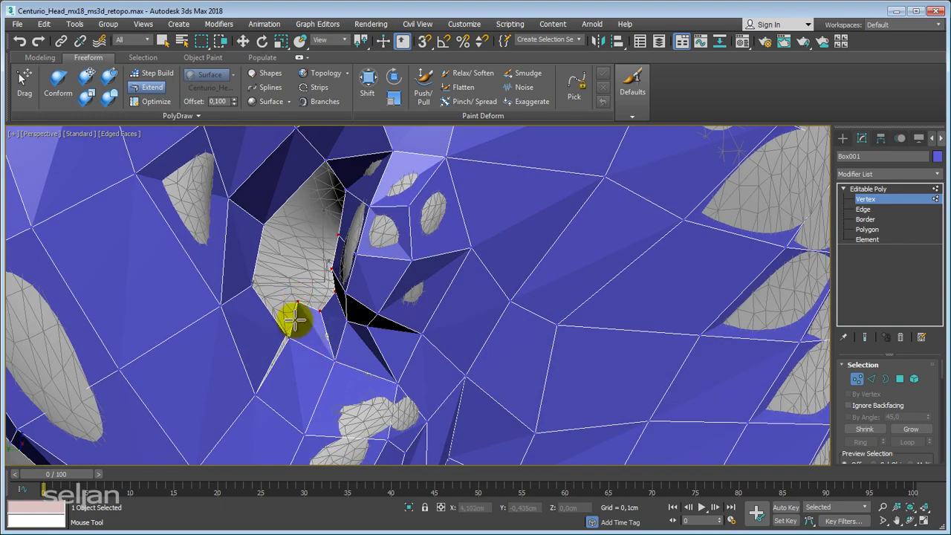
{"action": "scroll", "coordinate": [289, 317], "scroll_direction": "up", "scroll_amount": 3}
{"action": "left_click", "coordinate": [139, 101]}
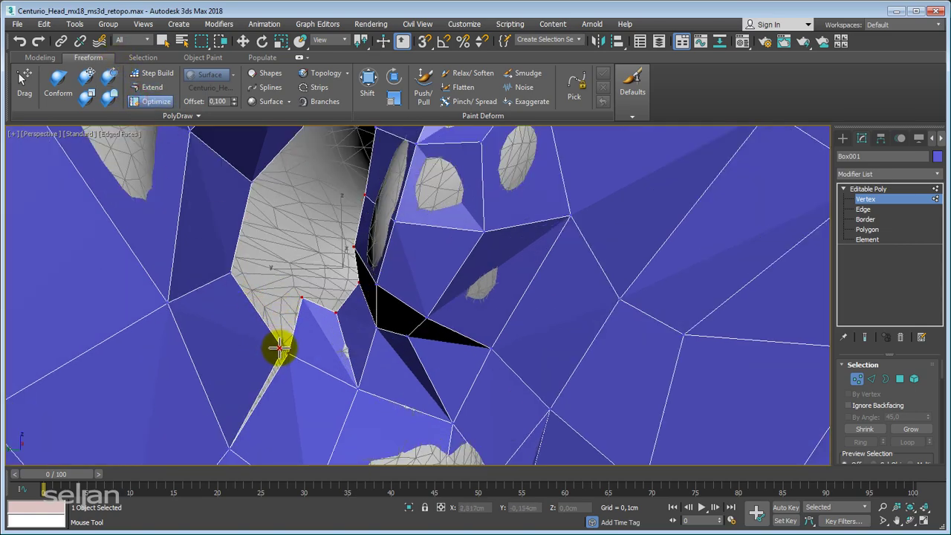
{"action": "mouse_move", "coordinate": [307, 343]}
{"action": "middle_mouse_down", "text": "alt"}
{"action": "mouse_move", "coordinate": [297, 319]}
{"action": "mouse_move", "coordinate": [339, 325]}
{"action": "mouse_move", "coordinate": [346, 335]}
{"action": "mouse_move", "coordinate": [371, 304]}
{"action": "mouse_move", "coordinate": [329, 331]}
{"action": "mouse_move", "coordinate": [335, 297]}
{"action": "mouse_move", "coordinate": [352, 280]}
{"action": "mouse_move", "coordinate": [357, 297]}
{"action": "middle_mouse_up", "text": "alt"}
{"action": "scroll", "coordinate": [352, 280], "scroll_direction": "up", "scroll_amount": 2}
Step: Select the stray edge in the eye-socket fold at Edge level and apply quad-menu edge commands
{"action": "key", "text": "w"}
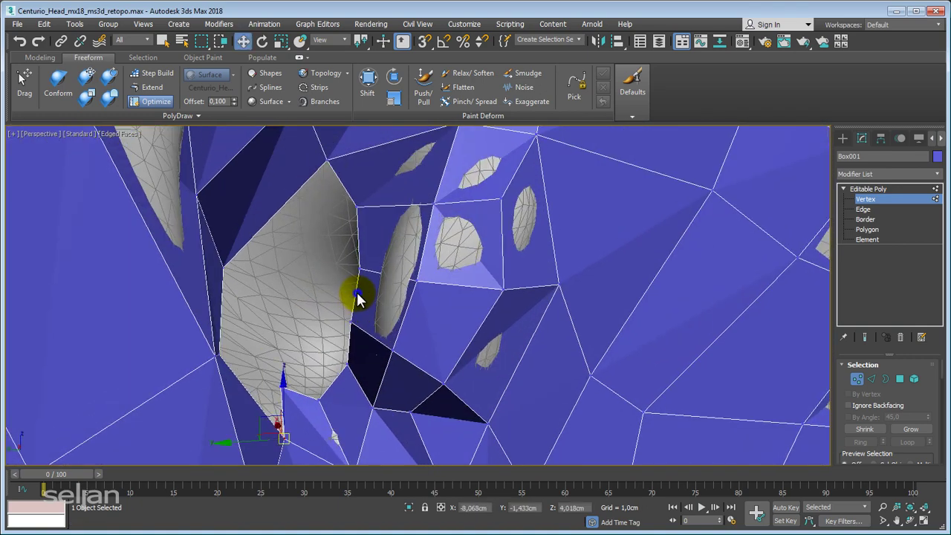
{"action": "key", "text": "2"}
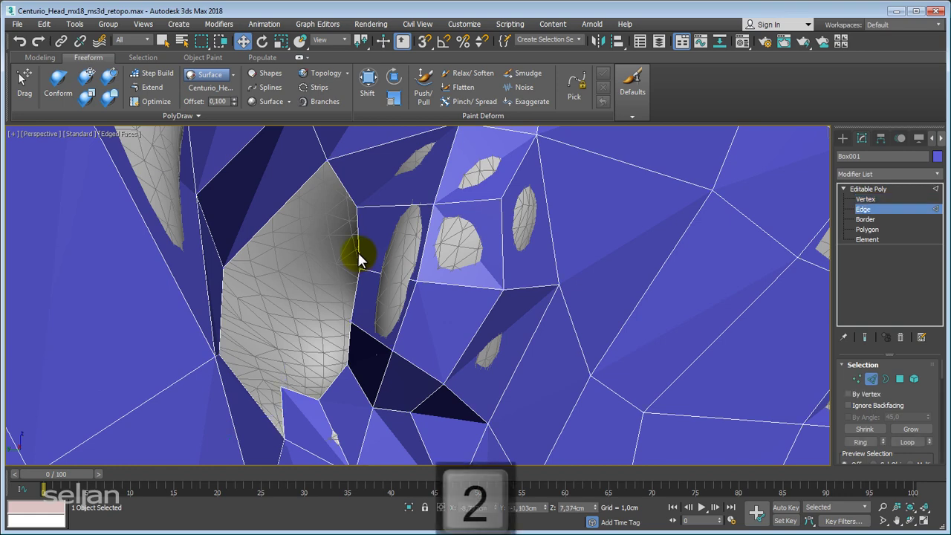
{"action": "left_click", "coordinate": [352, 274]}
{"action": "right_click", "coordinate": [354, 292]}
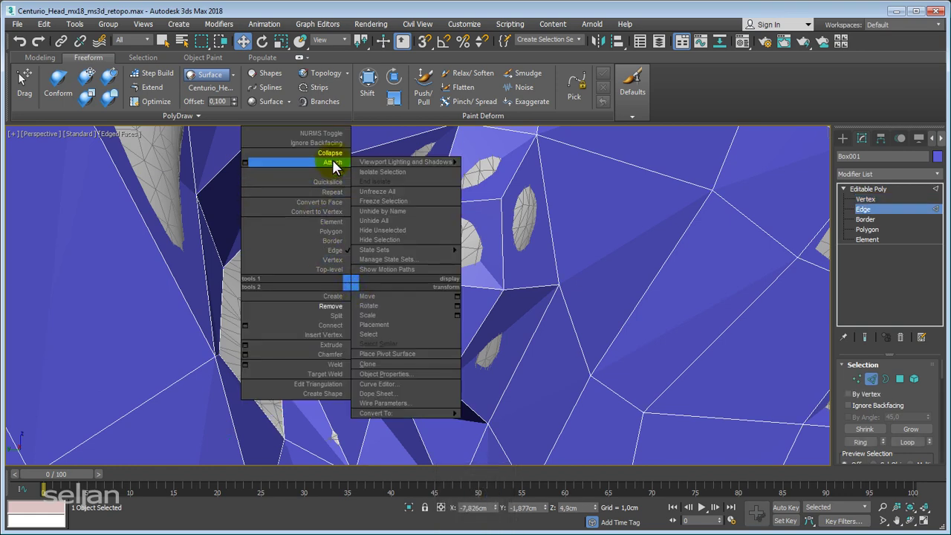
{"action": "left_click", "coordinate": [329, 159]}
{"action": "right_click", "coordinate": [377, 275]}
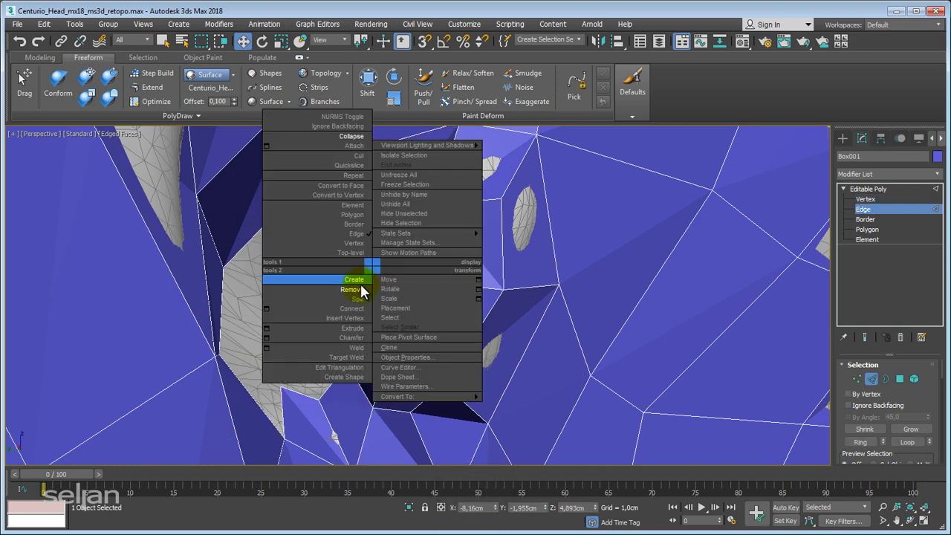
{"action": "left_click", "coordinate": [361, 287]}
Step: Reframe the eye socket and collapse the selected stray edge
{"action": "scroll", "coordinate": [372, 290], "scroll_direction": "down", "scroll_amount": 2}
{"action": "mouse_move", "coordinate": [371, 291]}
{"action": "middle_mouse_down"}
{"action": "mouse_move", "coordinate": [379, 294]}
{"action": "mouse_move", "coordinate": [308, 314]}
{"action": "mouse_move", "coordinate": [397, 263]}
{"action": "middle_mouse_up"}
{"action": "scroll", "coordinate": [329, 325], "scroll_direction": "up", "scroll_amount": 2}
{"action": "scroll", "coordinate": [359, 334], "scroll_direction": "down", "scroll_amount": 2}
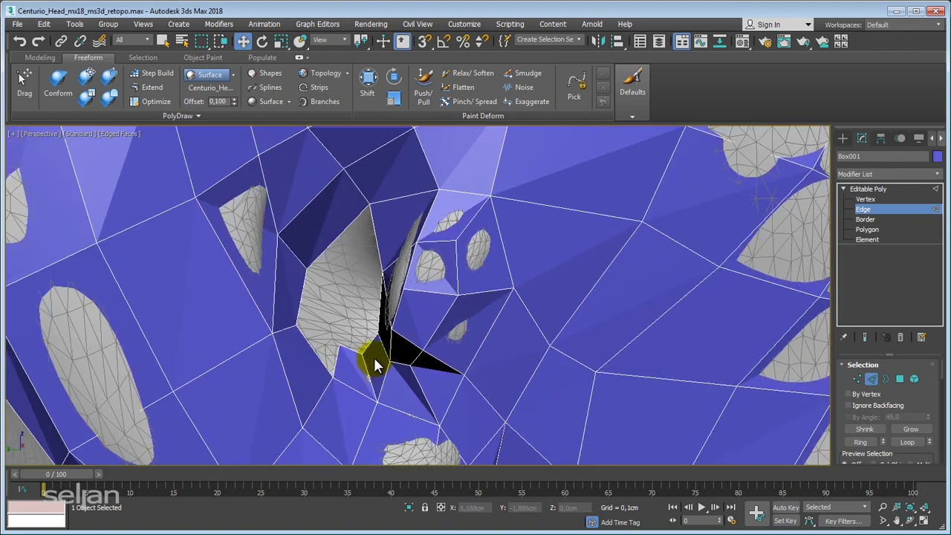
{"action": "scroll", "coordinate": [354, 334], "scroll_direction": "up", "scroll_amount": 1}
{"action": "scroll", "coordinate": [357, 353], "scroll_direction": "up", "scroll_amount": 2}
{"action": "scroll", "coordinate": [365, 333], "scroll_direction": "up", "scroll_amount": 2}
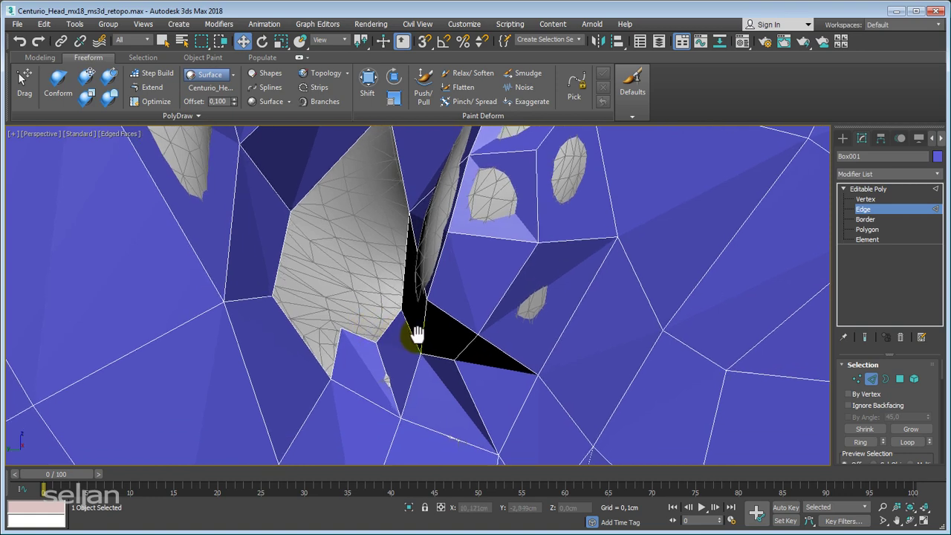
{"action": "scroll", "coordinate": [418, 333], "scroll_direction": "up", "scroll_amount": 2}
{"action": "middle_click_drag", "start_coordinate": [433, 336], "coordinate": [419, 347]}
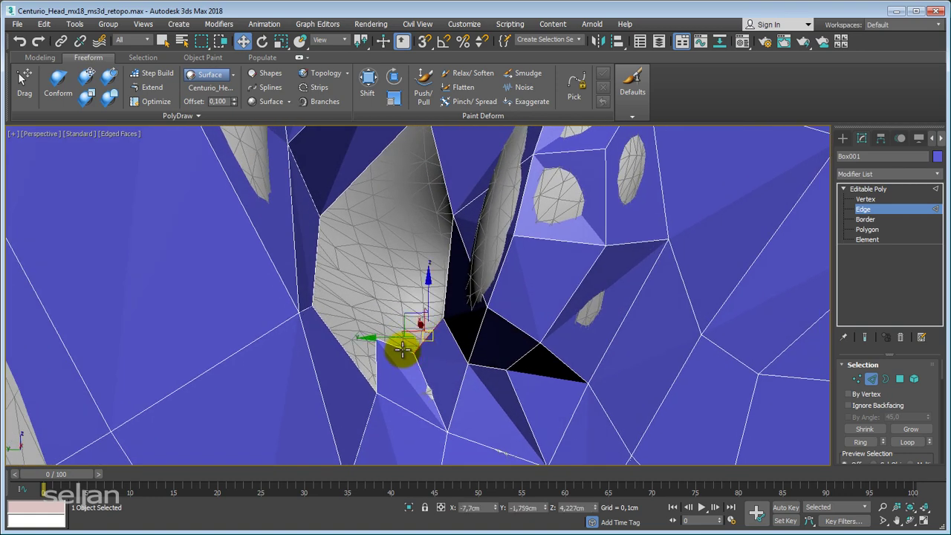
{"action": "right_click", "coordinate": [400, 350]}
{"action": "left_click", "coordinate": [379, 217]}
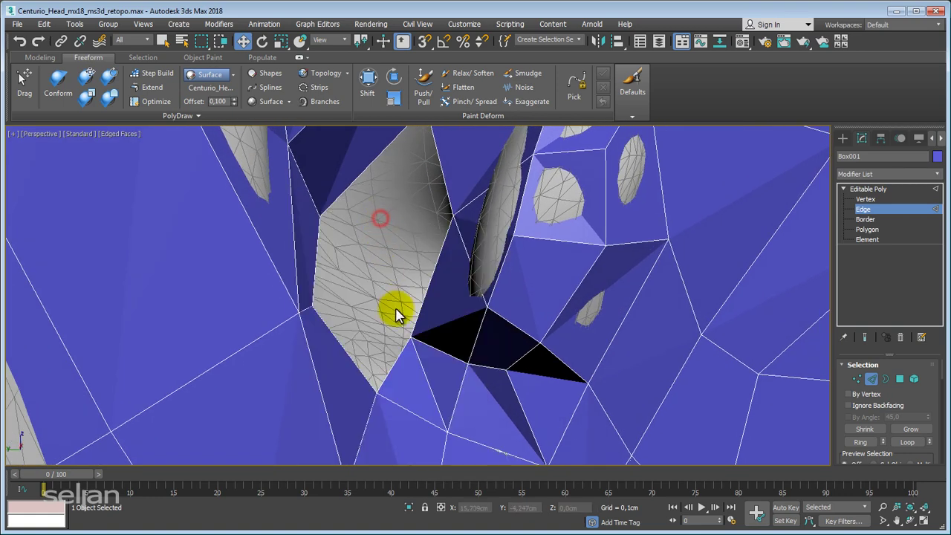
Step: Apply another quad-menu command, then pan left to check the reduced dark faces
{"action": "right_click", "coordinate": [431, 373]}
{"action": "left_click", "coordinate": [411, 386]}
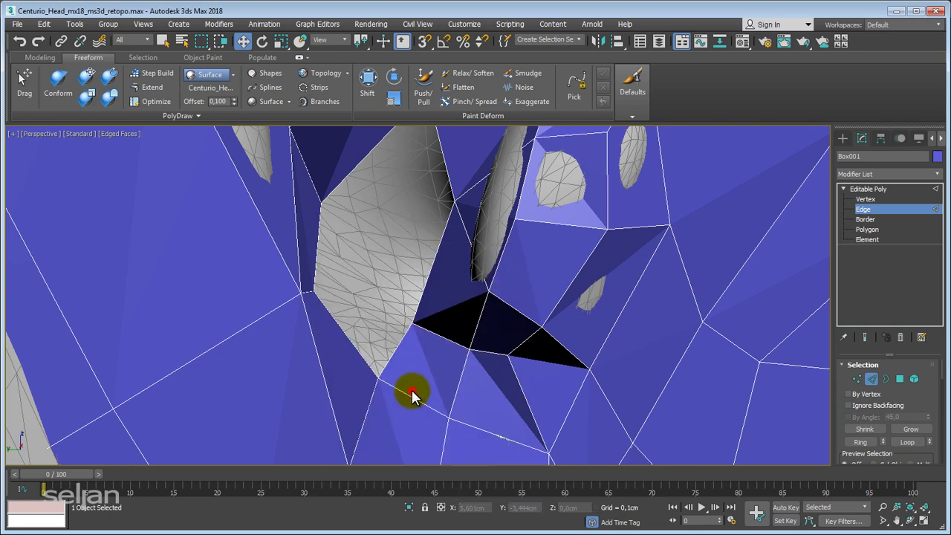
{"action": "scroll", "coordinate": [416, 371], "scroll_direction": "down", "scroll_amount": 3}
{"action": "mouse_move", "coordinate": [424, 350]}
{"action": "middle_mouse_down"}
{"action": "mouse_move", "coordinate": [290, 329]}
{"action": "mouse_move", "coordinate": [310, 372]}
{"action": "middle_mouse_up"}
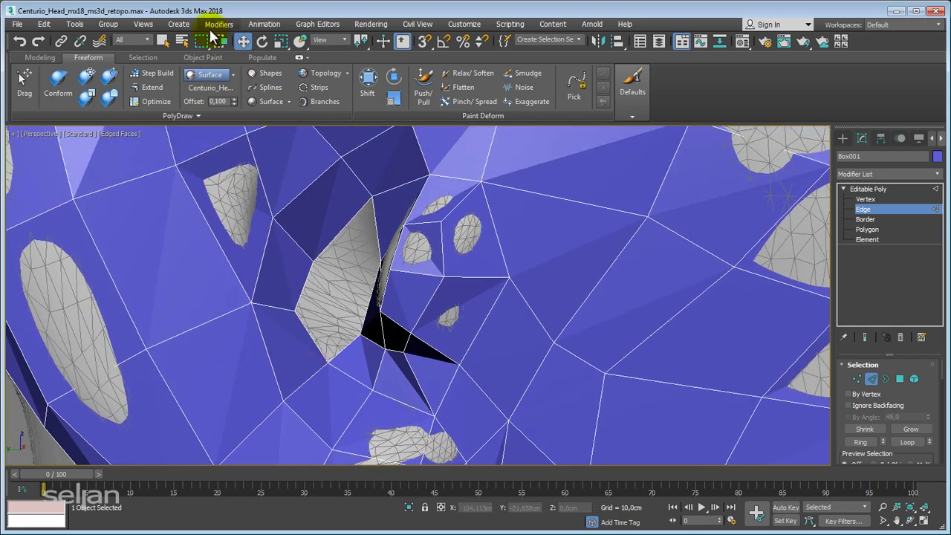
Step: Activate PolyDraw Extend and pan around the eye socket and grey triangular patch
{"action": "left_click", "coordinate": [153, 87]}
{"action": "middle_click_drag", "start_coordinate": [335, 287], "coordinate": [336, 388]}
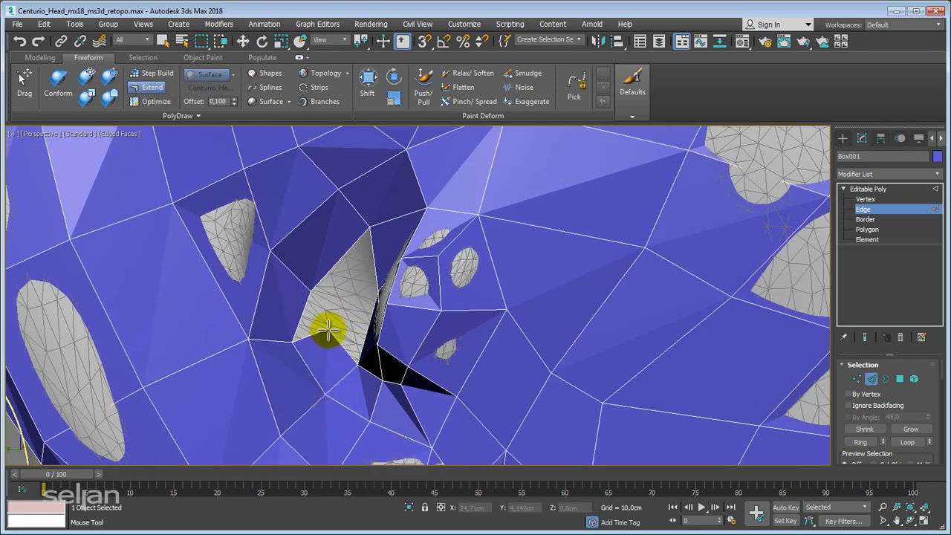
{"action": "mouse_move", "coordinate": [328, 330]}
{"action": "middle_mouse_down"}
{"action": "mouse_move", "coordinate": [308, 344]}
{"action": "mouse_move", "coordinate": [348, 261]}
{"action": "middle_mouse_up"}
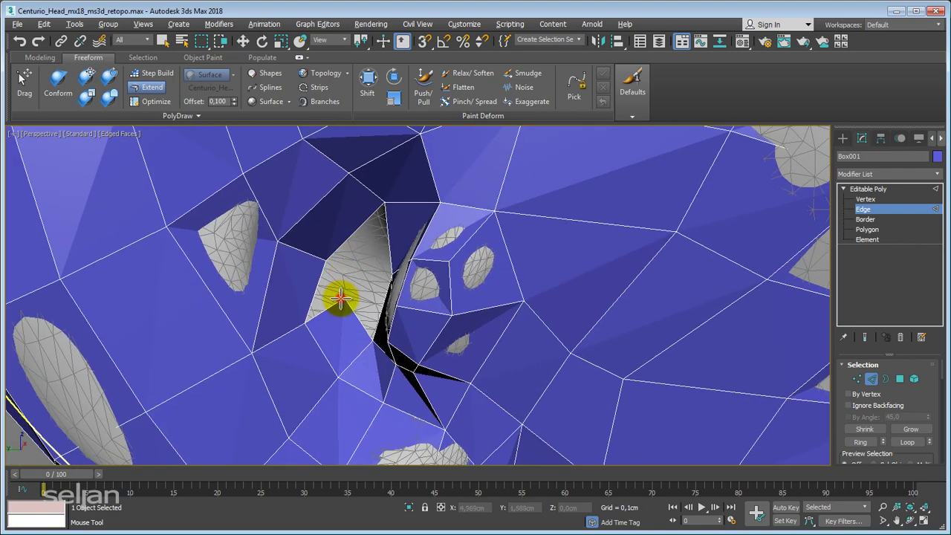
{"action": "scroll", "coordinate": [356, 273], "scroll_direction": "up", "scroll_amount": 3}
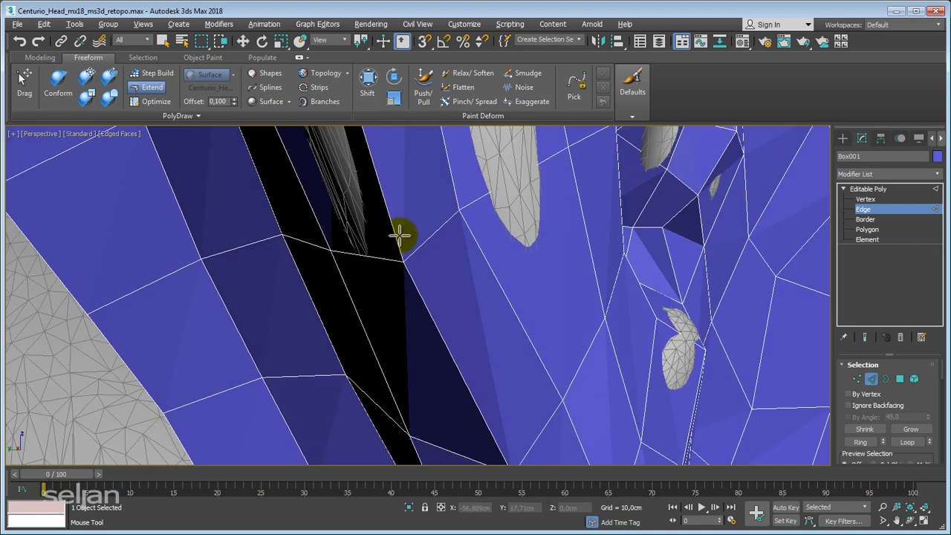
{"action": "mouse_move", "coordinate": [399, 233]}
{"action": "middle_mouse_down"}
{"action": "mouse_move", "coordinate": [315, 314]}
{"action": "mouse_move", "coordinate": [384, 265]}
{"action": "mouse_move", "coordinate": [394, 288]}
{"action": "mouse_move", "coordinate": [432, 292]}
{"action": "middle_mouse_up"}
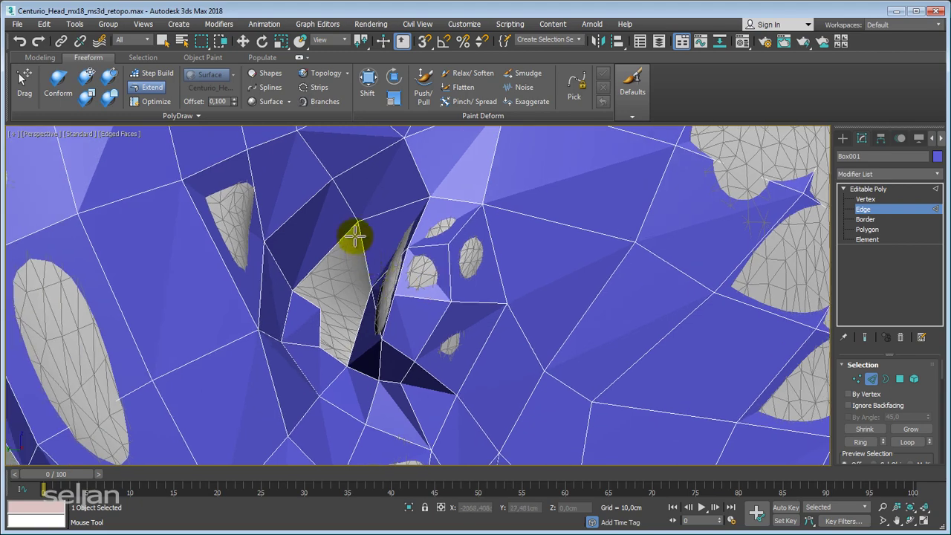
{"action": "mouse_move", "coordinate": [328, 311]}
{"action": "middle_mouse_down"}
{"action": "mouse_move", "coordinate": [363, 254]}
{"action": "mouse_move", "coordinate": [312, 260]}
{"action": "middle_mouse_up"}
{"action": "scroll", "coordinate": [378, 340], "scroll_direction": "up", "scroll_amount": 2}
{"action": "scroll", "coordinate": [367, 319], "scroll_direction": "up", "scroll_amount": 2}
{"action": "scroll", "coordinate": [324, 248], "scroll_direction": "up", "scroll_amount": 2}
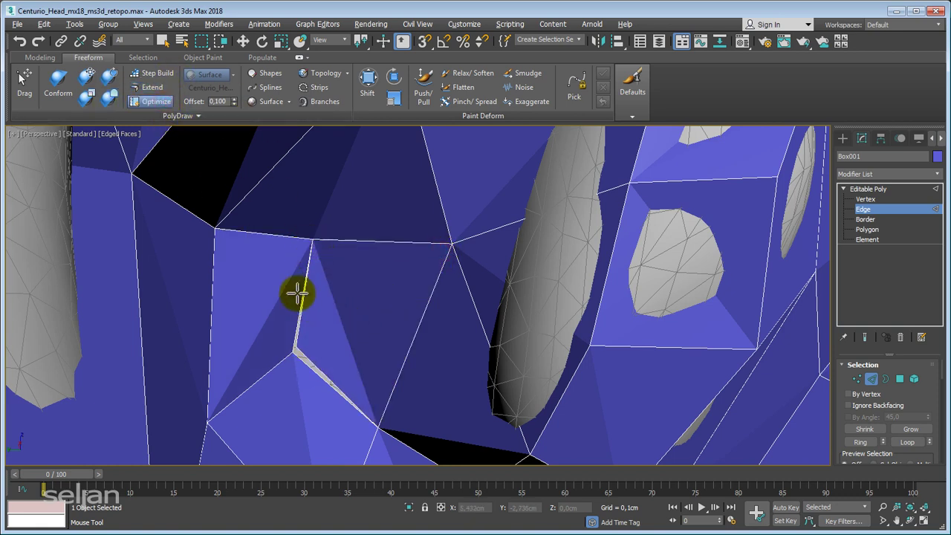
Step: Orbit and zoom down until the neck patch's open lower border shows
{"action": "scroll", "coordinate": [308, 347], "scroll_direction": "down", "scroll_amount": 5}
{"action": "mouse_move", "coordinate": [323, 323]}
{"action": "middle_mouse_down", "text": "alt"}
{"action": "mouse_move", "coordinate": [382, 270]}
{"action": "mouse_move", "coordinate": [418, 270]}
{"action": "mouse_move", "coordinate": [378, 272]}
{"action": "mouse_move", "coordinate": [424, 238]}
{"action": "mouse_move", "coordinate": [467, 255]}
{"action": "mouse_move", "coordinate": [312, 295]}
{"action": "mouse_move", "coordinate": [336, 292]}
{"action": "mouse_move", "coordinate": [357, 212]}
{"action": "mouse_move", "coordinate": [435, 176]}
{"action": "mouse_move", "coordinate": [431, 240]}
{"action": "mouse_move", "coordinate": [448, 207]}
{"action": "mouse_move", "coordinate": [476, 304]}
{"action": "mouse_move", "coordinate": [409, 250]}
{"action": "mouse_move", "coordinate": [336, 282]}
{"action": "middle_mouse_up", "text": "alt"}
{"action": "scroll", "coordinate": [424, 270], "scroll_direction": "up", "scroll_amount": 3}
{"action": "scroll", "coordinate": [451, 234], "scroll_direction": "up", "scroll_amount": 3}
{"action": "scroll", "coordinate": [451, 234], "scroll_direction": "up", "scroll_amount": 3}
{"action": "scroll", "coordinate": [403, 250], "scroll_direction": "up", "scroll_amount": 3}
{"action": "scroll", "coordinate": [418, 270], "scroll_direction": "up", "scroll_amount": 2}
{"action": "scroll", "coordinate": [414, 277], "scroll_direction": "down", "scroll_amount": 3}
{"action": "scroll", "coordinate": [424, 259], "scroll_direction": "down", "scroll_amount": 2}
{"action": "scroll", "coordinate": [439, 270], "scroll_direction": "down", "scroll_amount": 3}
{"action": "scroll", "coordinate": [236, 165], "scroll_direction": "up", "scroll_amount": 3}
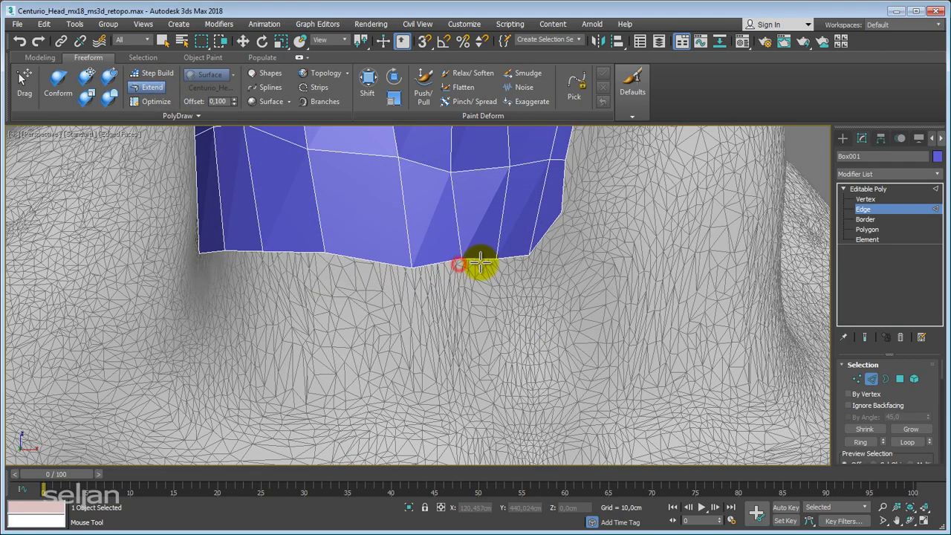
{"action": "mouse_move", "coordinate": [495, 259]}
{"action": "middle_mouse_down", "text": "alt"}
{"action": "mouse_move", "coordinate": [471, 248]}
{"action": "mouse_move", "coordinate": [432, 264]}
{"action": "middle_mouse_up", "text": "alt"}
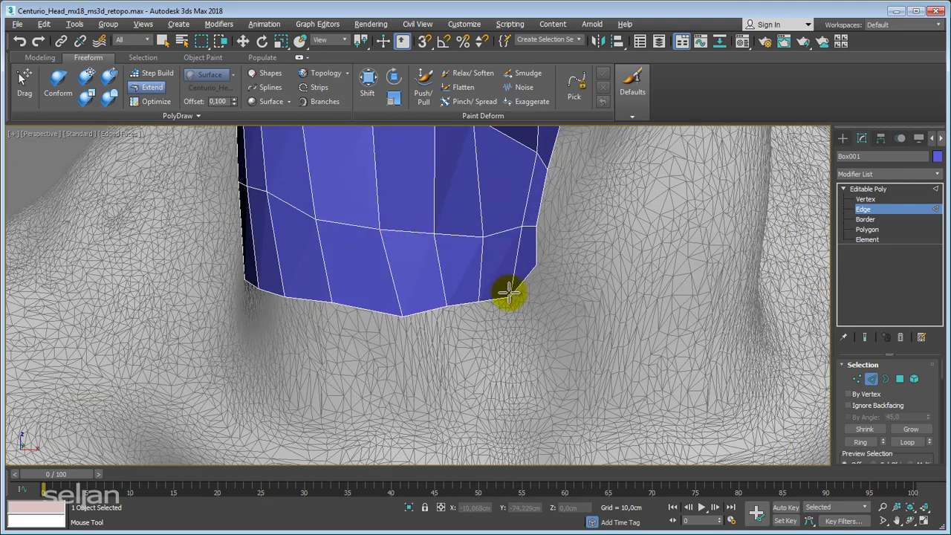
{"action": "mouse_move", "coordinate": [443, 299]}
{"action": "middle_mouse_down", "text": "alt"}
{"action": "mouse_move", "coordinate": [260, 335]}
{"action": "mouse_move", "coordinate": [230, 414]}
{"action": "mouse_move", "coordinate": [424, 259]}
{"action": "mouse_move", "coordinate": [417, 286]}
{"action": "mouse_move", "coordinate": [414, 275]}
{"action": "middle_mouse_up", "text": "alt"}
{"action": "key", "text": "f"}
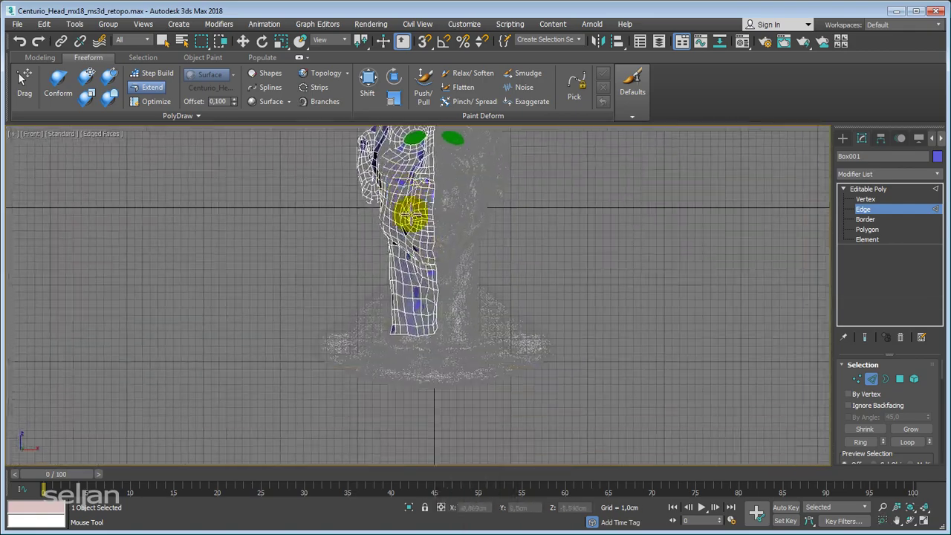
{"action": "key", "text": "z"}
{"action": "key", "text": "p"}
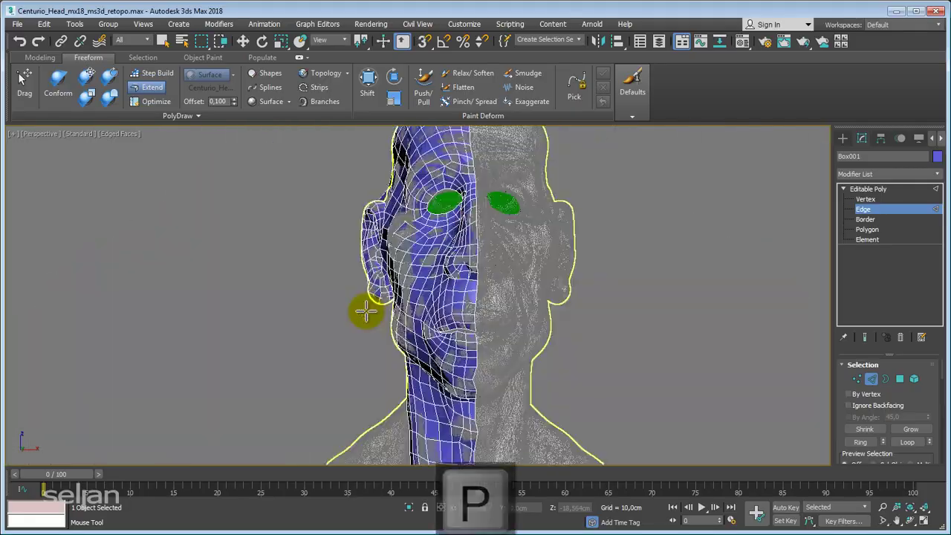
{"action": "key", "text": "z"}
{"action": "scroll", "coordinate": [393, 255], "scroll_direction": "up", "scroll_amount": 3}
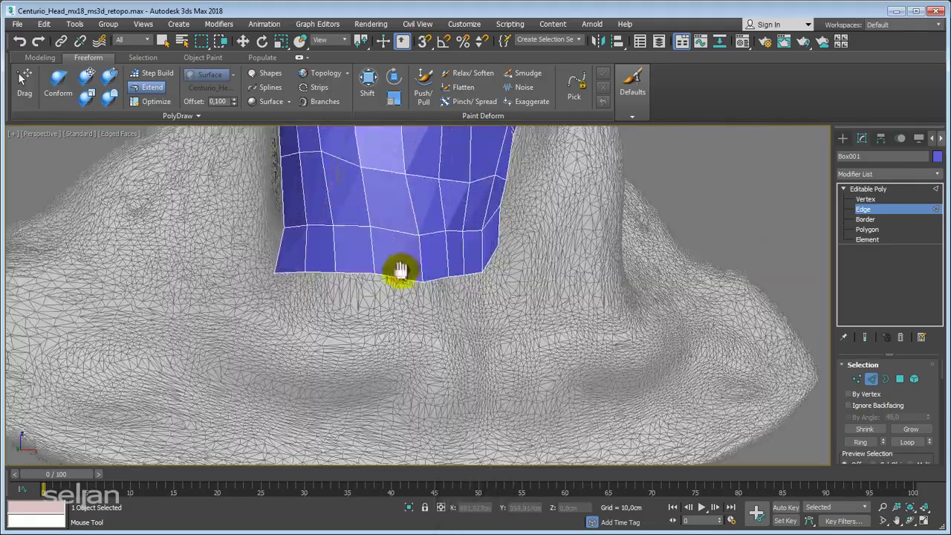
{"action": "mouse_move", "coordinate": [397, 270]}
{"action": "middle_mouse_down", "text": "alt"}
{"action": "mouse_move", "coordinate": [434, 315]}
{"action": "mouse_move", "coordinate": [336, 239]}
{"action": "middle_mouse_up", "text": "alt"}
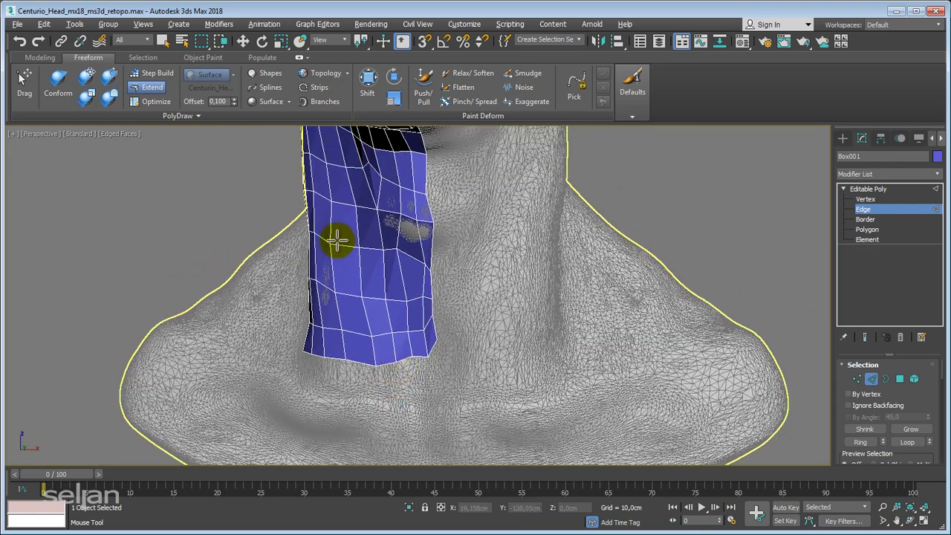
{"action": "left_click", "coordinate": [153, 101]}
{"action": "left_click", "coordinate": [156, 89]}
{"action": "scroll", "coordinate": [367, 329], "scroll_direction": "up", "scroll_amount": 2}
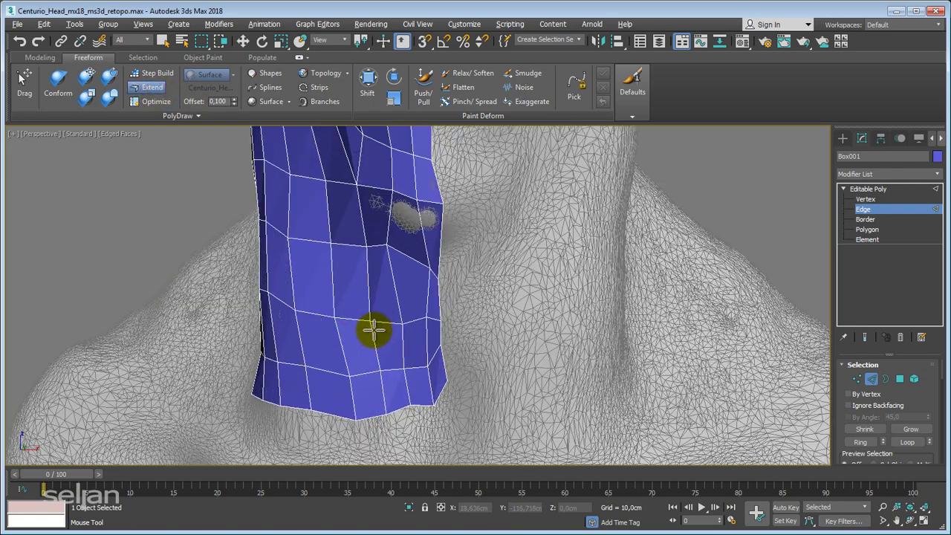
{"action": "scroll", "coordinate": [335, 235], "scroll_direction": "up", "scroll_amount": 2}
Step: Activate the Conform brush and stroke the neck patch onto the scanned surface
{"action": "left_click", "coordinate": [103, 100]}
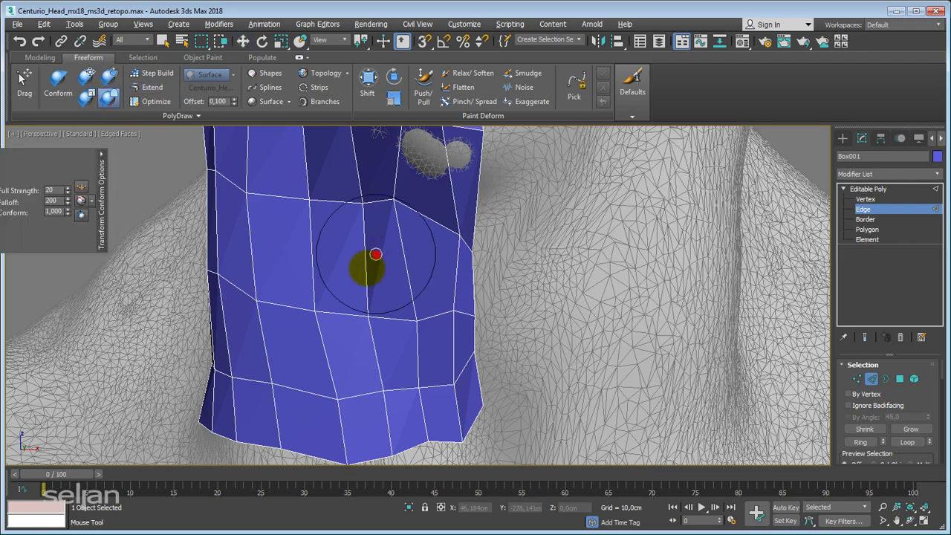
{"action": "scroll", "coordinate": [364, 271], "scroll_direction": "down", "scroll_amount": 3}
{"action": "scroll", "coordinate": [363, 294], "scroll_direction": "up", "scroll_amount": 3}
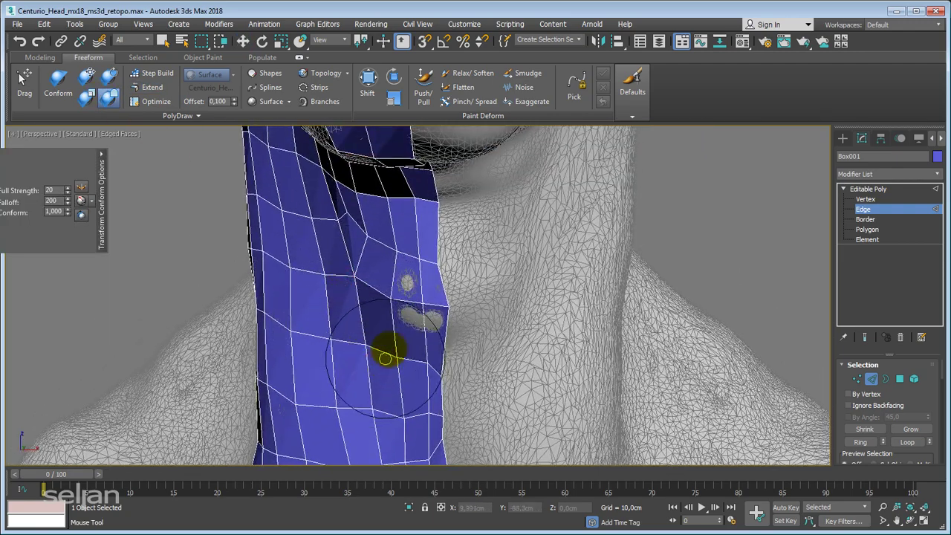
{"action": "scroll", "coordinate": [385, 359], "scroll_direction": "up", "scroll_amount": 2}
{"action": "mouse_move", "coordinate": [417, 288]}
{"action": "left_mouse_down"}
{"action": "mouse_move", "coordinate": [403, 213]}
{"action": "mouse_move", "coordinate": [346, 282]}
{"action": "mouse_move", "coordinate": [403, 185]}
{"action": "left_mouse_up"}
{"action": "scroll", "coordinate": [327, 297], "scroll_direction": "down", "scroll_amount": 3}
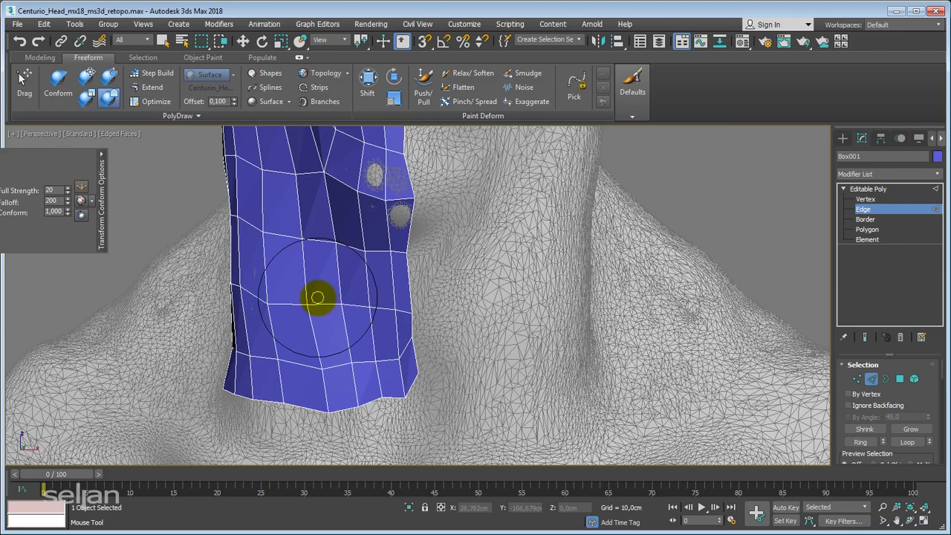
{"action": "scroll", "coordinate": [374, 307], "scroll_direction": "up", "scroll_amount": 3}
Step: Continue conforming across the neck and up along the jaw, reframing between strokes
{"action": "mouse_move", "coordinate": [257, 254]}
{"action": "middle_mouse_down"}
{"action": "mouse_move", "coordinate": [329, 319]}
{"action": "mouse_move", "coordinate": [260, 276]}
{"action": "mouse_move", "coordinate": [321, 336]}
{"action": "mouse_move", "coordinate": [307, 329]}
{"action": "mouse_move", "coordinate": [304, 268]}
{"action": "middle_mouse_up"}
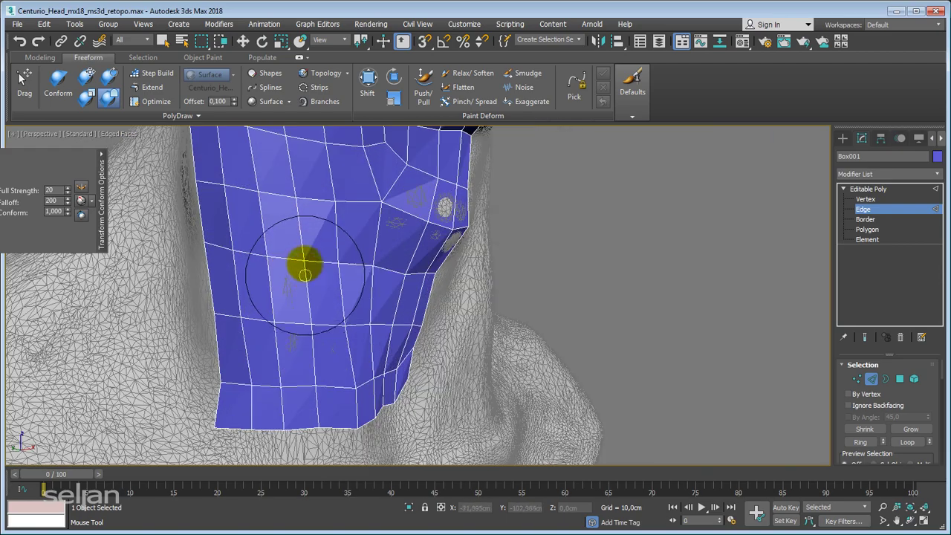
{"action": "scroll", "coordinate": [305, 321], "scroll_direction": "down", "scroll_amount": 3}
{"action": "scroll", "coordinate": [371, 300], "scroll_direction": "up", "scroll_amount": 3}
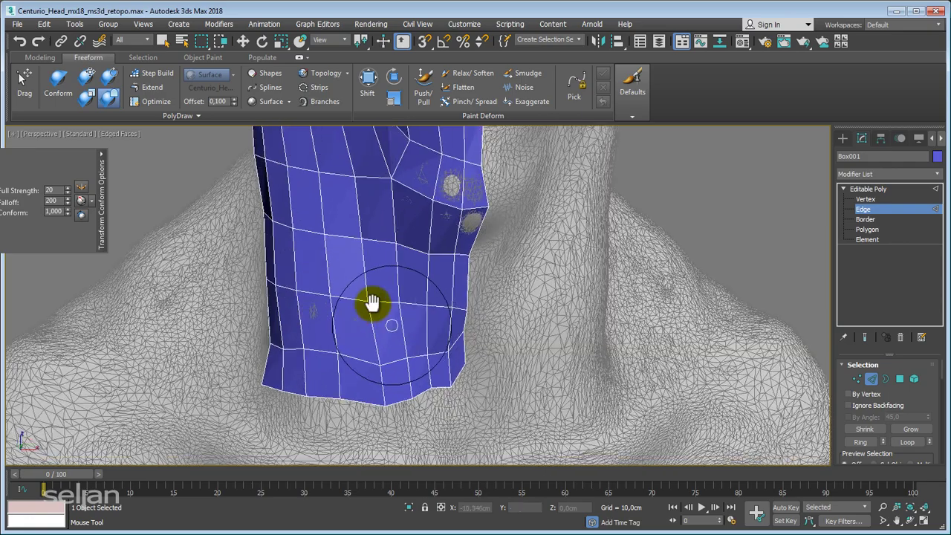
{"action": "mouse_move", "coordinate": [371, 300]}
{"action": "middle_mouse_down"}
{"action": "mouse_move", "coordinate": [312, 255]}
{"action": "mouse_move", "coordinate": [393, 291]}
{"action": "mouse_move", "coordinate": [322, 304]}
{"action": "middle_mouse_up"}
{"action": "scroll", "coordinate": [356, 256], "scroll_direction": "down", "scroll_amount": 2}
{"action": "scroll", "coordinate": [293, 262], "scroll_direction": "up", "scroll_amount": 3}
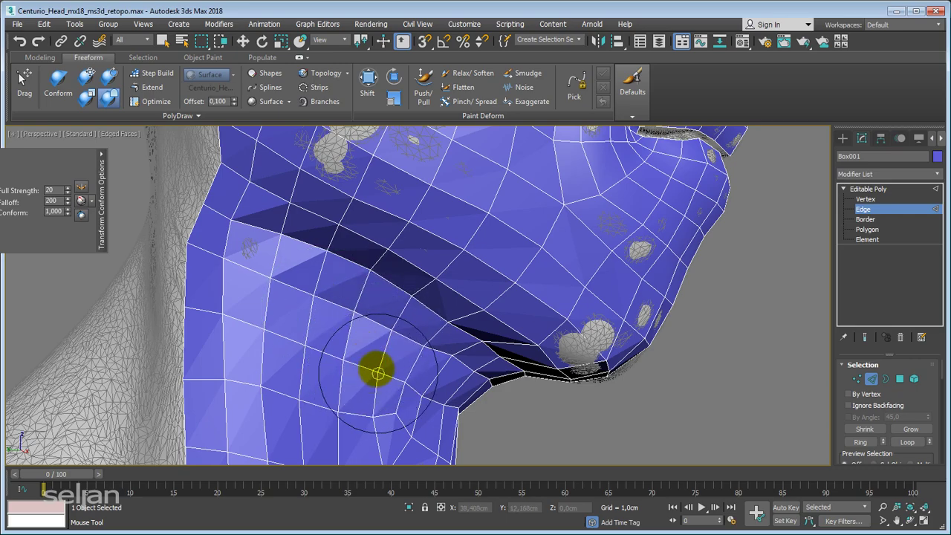
{"action": "mouse_move", "coordinate": [378, 371]}
{"action": "middle_mouse_down", "text": "alt"}
{"action": "mouse_move", "coordinate": [312, 219]}
{"action": "mouse_move", "coordinate": [429, 253]}
{"action": "middle_mouse_up", "text": "alt"}
{"action": "scroll", "coordinate": [402, 327], "scroll_direction": "down", "scroll_amount": 3}
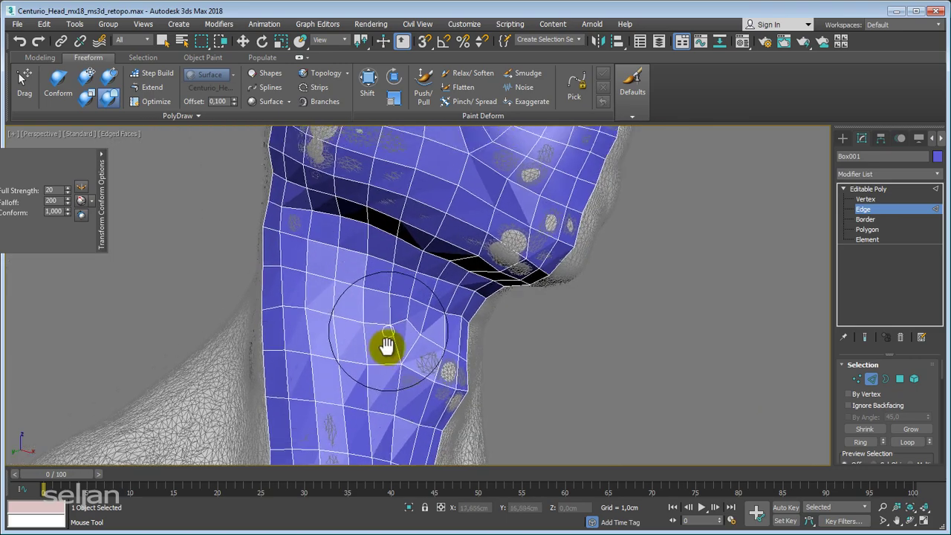
{"action": "mouse_move", "coordinate": [342, 334]}
{"action": "middle_mouse_down"}
{"action": "mouse_move", "coordinate": [380, 359]}
{"action": "mouse_move", "coordinate": [340, 275]}
{"action": "mouse_move", "coordinate": [385, 359]}
{"action": "mouse_move", "coordinate": [365, 247]}
{"action": "middle_mouse_up"}
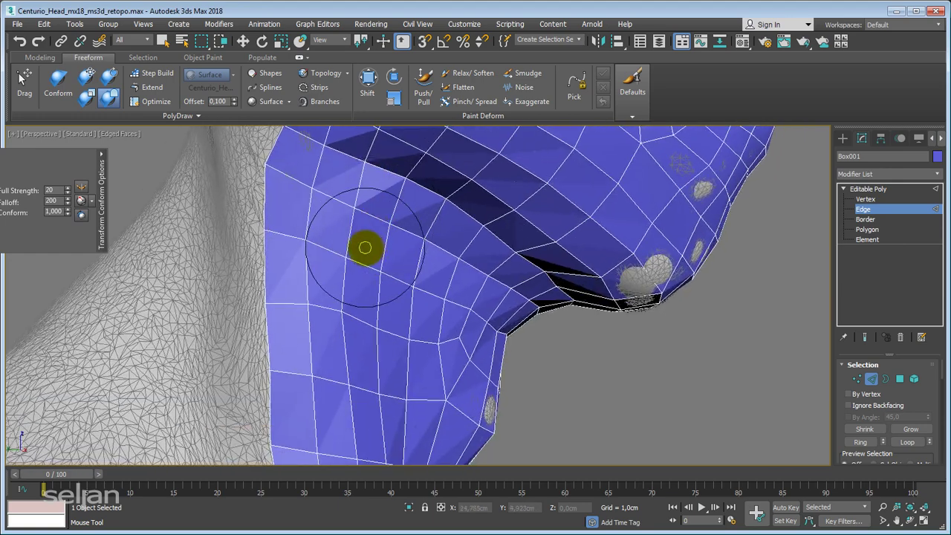
{"action": "mouse_move", "coordinate": [329, 295]}
{"action": "middle_mouse_down"}
{"action": "mouse_move", "coordinate": [346, 244]}
{"action": "mouse_move", "coordinate": [334, 280]}
{"action": "middle_mouse_up"}
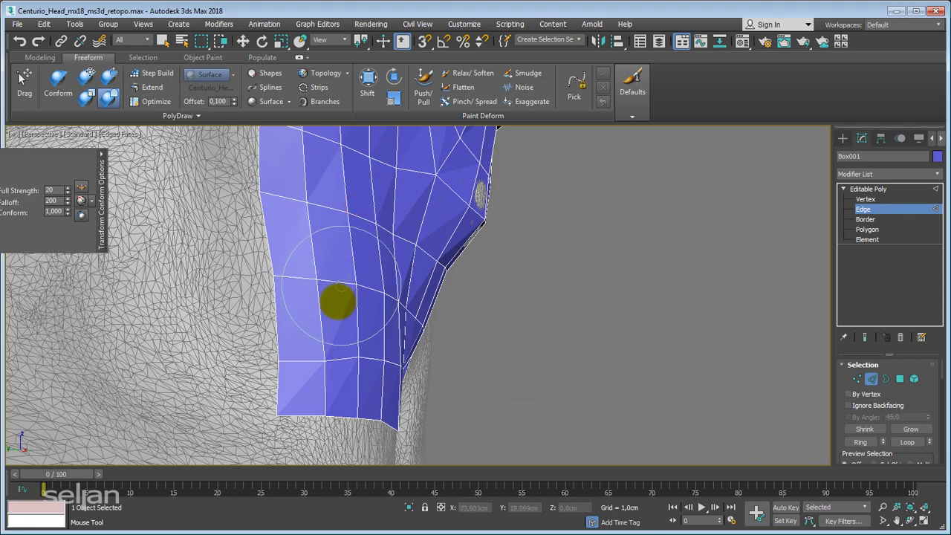
{"action": "scroll", "coordinate": [356, 282], "scroll_direction": "down", "scroll_amount": 3}
{"action": "scroll", "coordinate": [378, 297], "scroll_direction": "up", "scroll_amount": 2}
{"action": "mouse_move", "coordinate": [378, 333]}
{"action": "middle_mouse_down"}
{"action": "mouse_move", "coordinate": [363, 321]}
{"action": "mouse_move", "coordinate": [388, 304]}
{"action": "mouse_move", "coordinate": [365, 298]}
{"action": "mouse_move", "coordinate": [378, 329]}
{"action": "mouse_move", "coordinate": [398, 308]}
{"action": "mouse_move", "coordinate": [409, 318]}
{"action": "mouse_move", "coordinate": [364, 297]}
{"action": "mouse_move", "coordinate": [388, 431]}
{"action": "mouse_move", "coordinate": [348, 360]}
{"action": "mouse_move", "coordinate": [382, 371]}
{"action": "middle_mouse_up"}
Step: Switch conform brush mode and work around the neck strip, jaw and ear side
{"action": "left_click", "coordinate": [88, 77]}
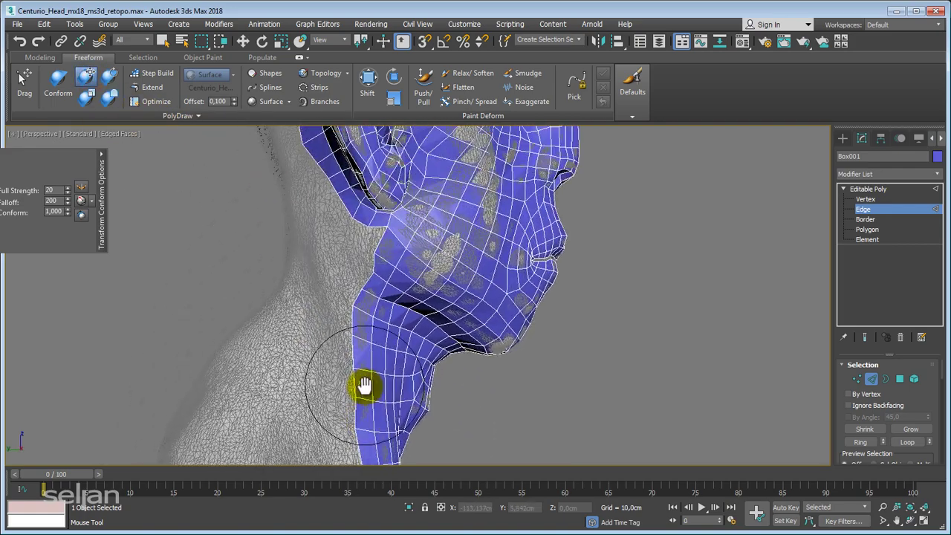
{"action": "scroll", "coordinate": [383, 313], "scroll_direction": "up", "scroll_amount": 2}
{"action": "scroll", "coordinate": [338, 257], "scroll_direction": "up", "scroll_amount": 2}
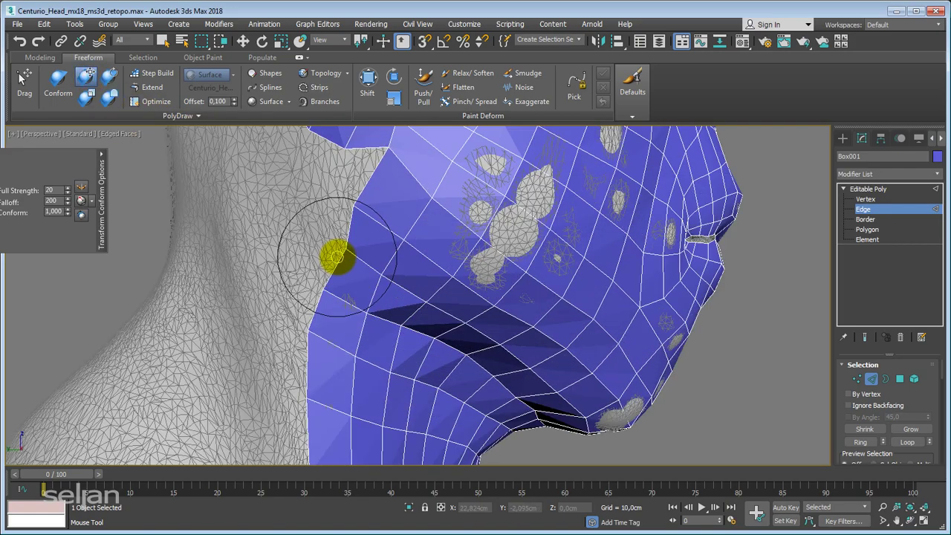
{"action": "scroll", "coordinate": [330, 254], "scroll_direction": "down", "scroll_amount": 2}
{"action": "middle_click_drag", "start_coordinate": [350, 206], "coordinate": [361, 233], "text": "alt"}
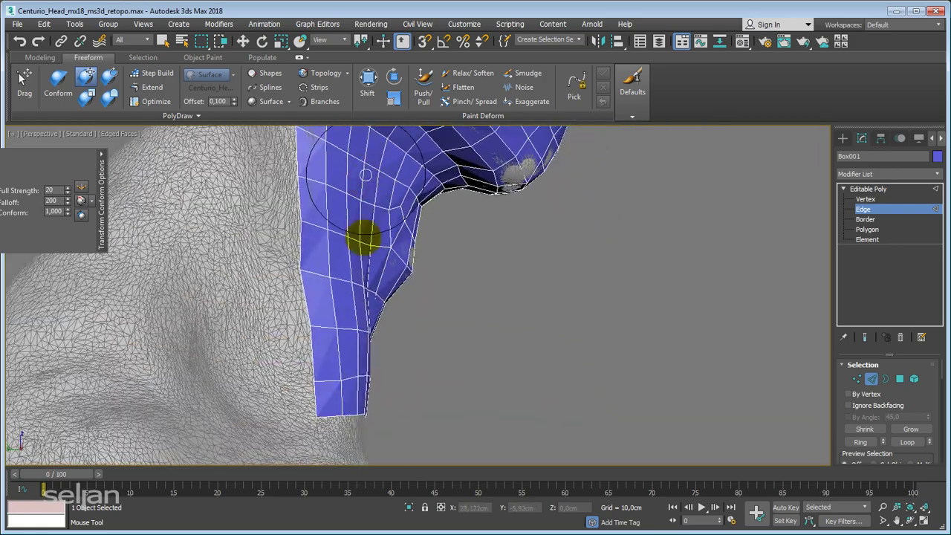
{"action": "middle_click_drag", "start_coordinate": [329, 265], "coordinate": [315, 364]}
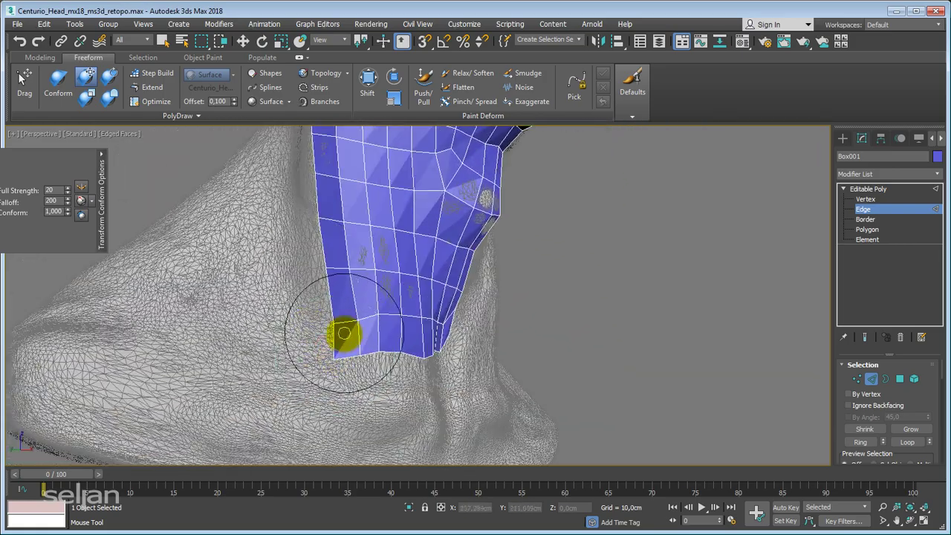
{"action": "scroll", "coordinate": [344, 334], "scroll_direction": "down", "scroll_amount": 3}
{"action": "middle_click_drag", "start_coordinate": [378, 404], "coordinate": [381, 270], "text": "alt"}
{"action": "scroll", "coordinate": [396, 425], "scroll_direction": "up", "scroll_amount": 3}
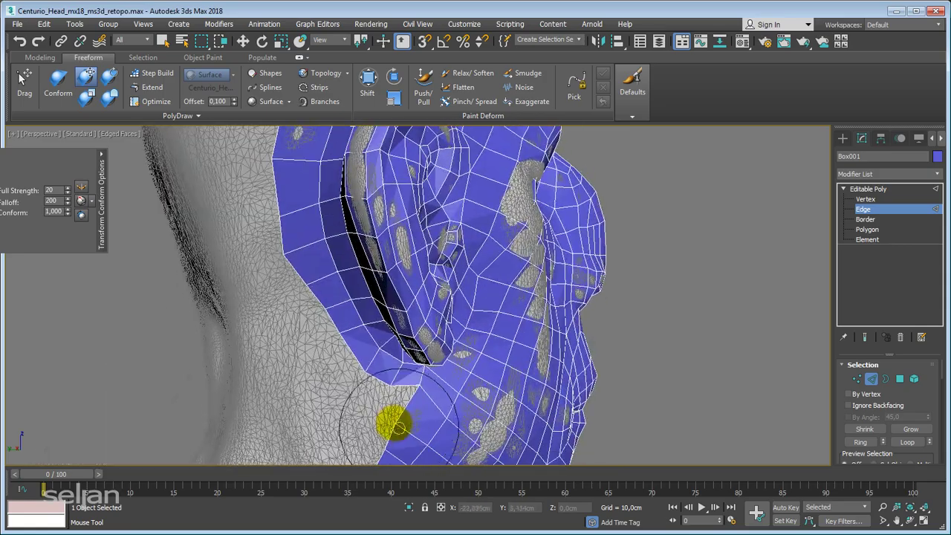
{"action": "mouse_move", "coordinate": [396, 425]}
{"action": "middle_mouse_down", "text": "alt"}
{"action": "mouse_move", "coordinate": [319, 335]}
{"action": "mouse_move", "coordinate": [327, 236]}
{"action": "mouse_move", "coordinate": [333, 462]}
{"action": "mouse_move", "coordinate": [372, 361]}
{"action": "mouse_move", "coordinate": [371, 155]}
{"action": "mouse_move", "coordinate": [359, 332]}
{"action": "mouse_move", "coordinate": [333, 334]}
{"action": "mouse_move", "coordinate": [329, 325]}
{"action": "mouse_move", "coordinate": [338, 324]}
{"action": "middle_mouse_up", "text": "alt"}
{"action": "scroll", "coordinate": [335, 463], "scroll_direction": "down", "scroll_amount": 3}
{"action": "scroll", "coordinate": [335, 339], "scroll_direction": "up", "scroll_amount": 3}
{"action": "scroll", "coordinate": [372, 155], "scroll_direction": "down", "scroll_amount": 3}
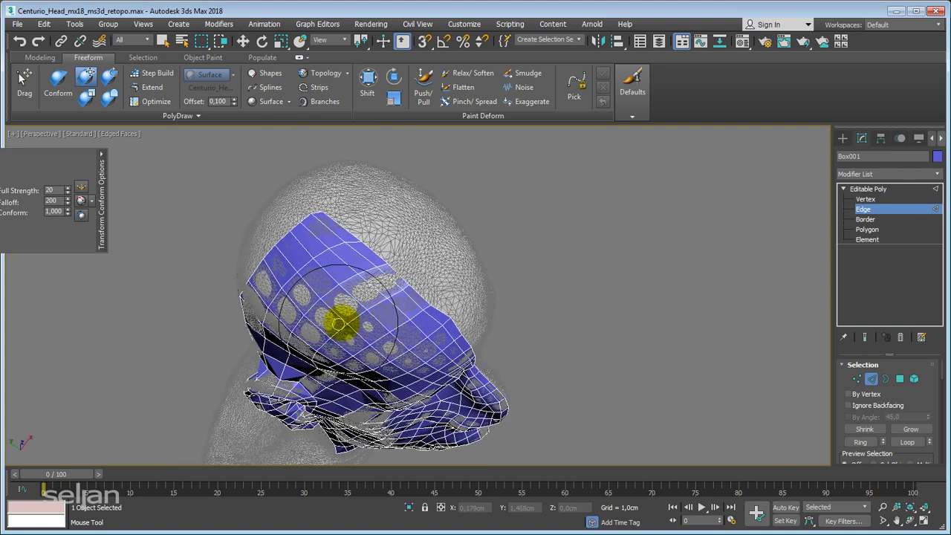
Step: Hold the scene with Ctrl+H and frame the whole head in Front view
{"action": "middle_click_drag", "start_coordinate": [717, 299], "coordinate": [664, 272], "text": "alt"}
{"action": "key", "text": "ctrl+h"}
{"action": "key", "text": "f"}
{"action": "key", "text": "z"}
Step: Add a Symmetry modifier mirroring on X with Flip enabled
{"action": "right_click", "coordinate": [537, 260]}
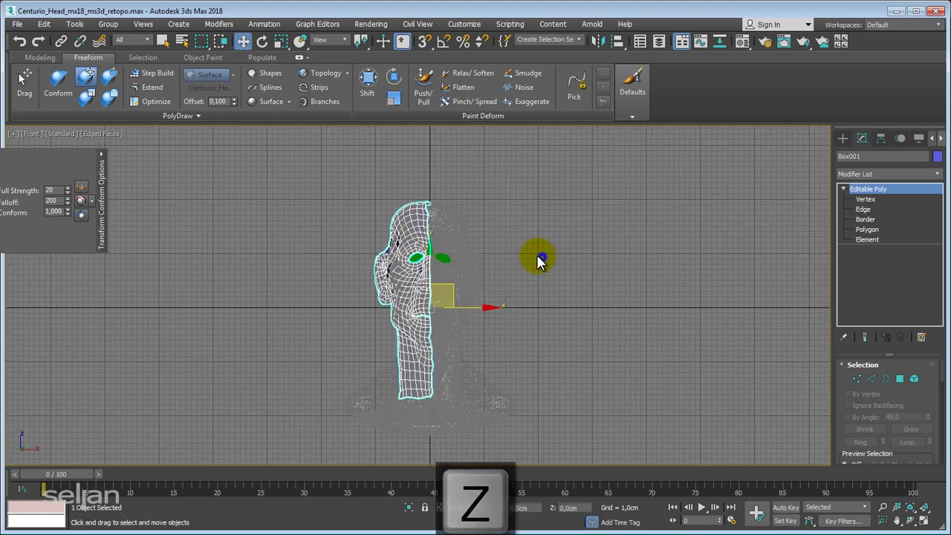
{"action": "key", "text": "s"}
{"action": "left_click", "coordinate": [884, 173]}
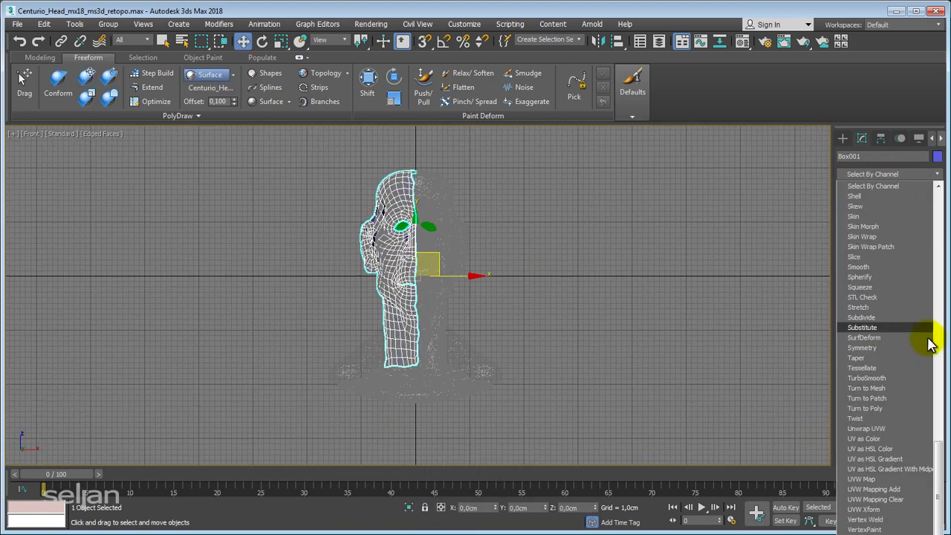
{"action": "left_click", "coordinate": [887, 346]}
{"action": "scroll", "coordinate": [569, 291], "scroll_direction": "up", "scroll_amount": 2}
{"action": "left_click", "coordinate": [874, 406]}
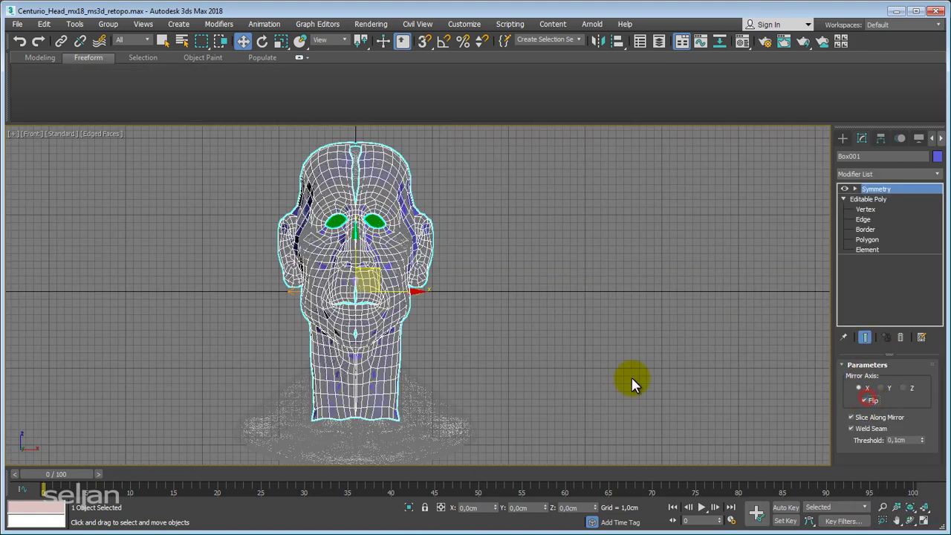
{"action": "scroll", "coordinate": [365, 282], "scroll_direction": "up", "scroll_amount": 2}
{"action": "scroll", "coordinate": [389, 318], "scroll_direction": "down", "scroll_amount": 1}
Step: Review the mirrored head in Perspective, toggling wireframe, shading and edged faces
{"action": "key", "text": "F3"}
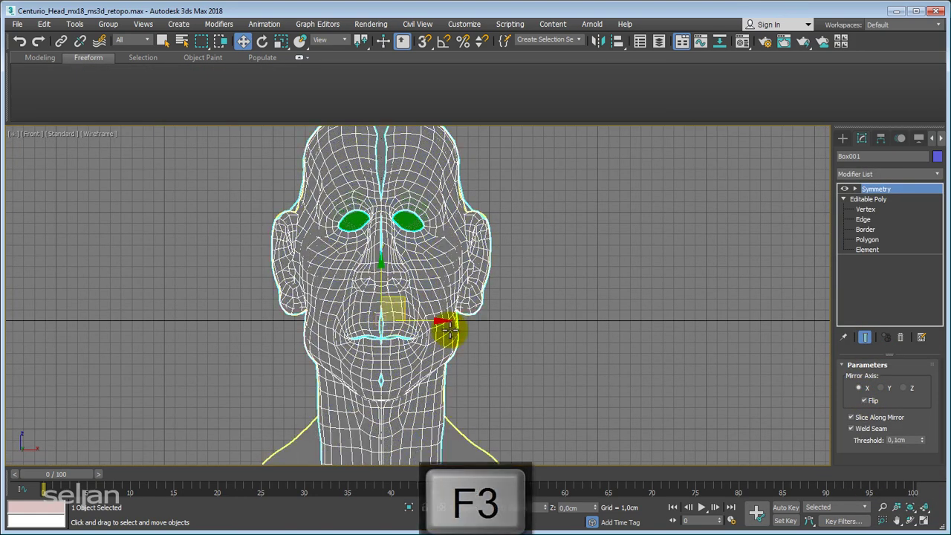
{"action": "key", "text": "p"}
{"action": "scroll", "coordinate": [453, 328], "scroll_direction": "down", "scroll_amount": 2}
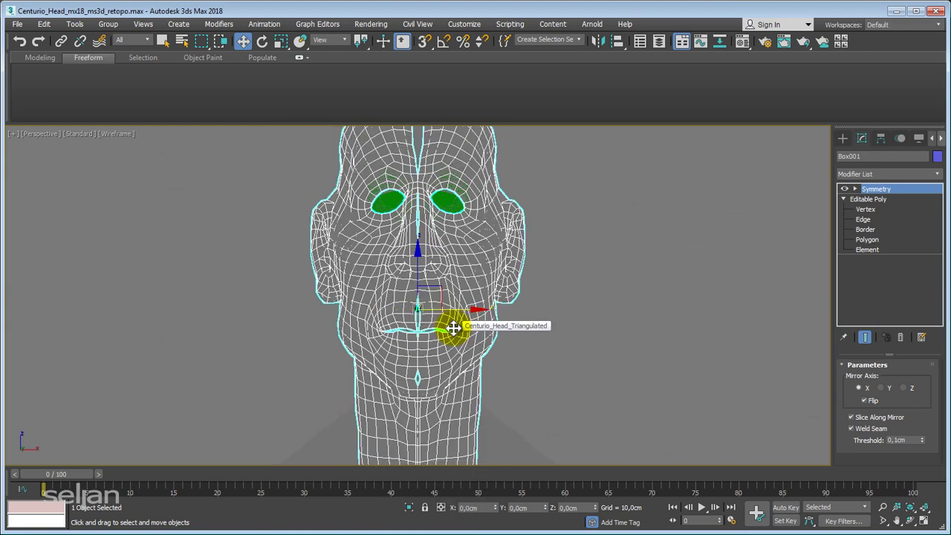
{"action": "key", "text": "F3"}
{"action": "key", "text": "F4"}
{"action": "middle_click_drag", "start_coordinate": [424, 292], "coordinate": [426, 275], "text": "alt"}
{"action": "scroll", "coordinate": [427, 297], "scroll_direction": "up", "scroll_amount": 2}
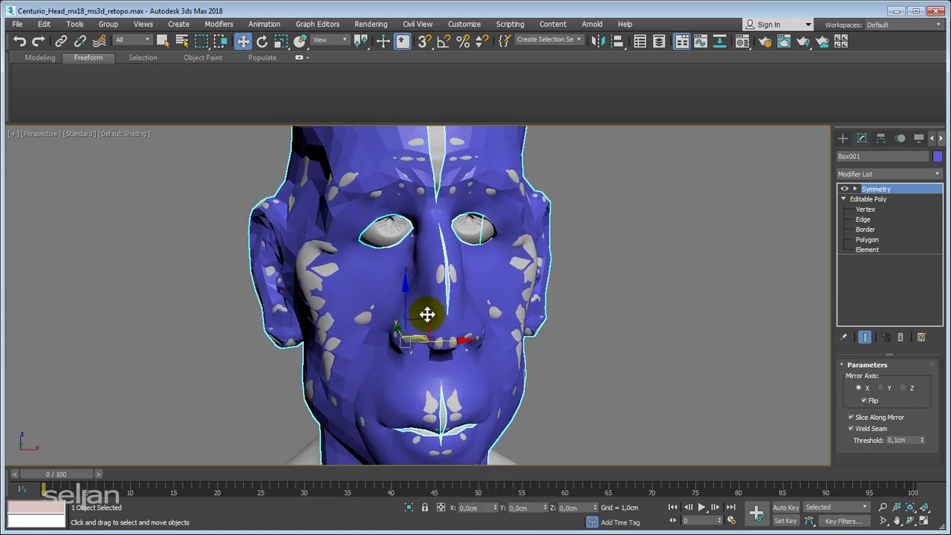
{"action": "key", "text": "F4"}
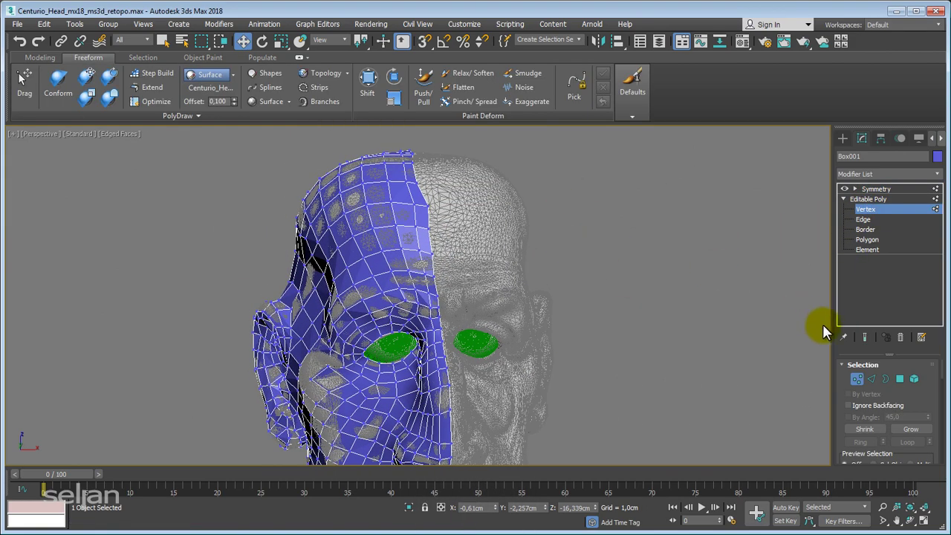
Step: Turn on Show End Result and pick the Conform Shift brush, orbiting to the head seam
{"action": "left_click", "coordinate": [865, 341]}
{"action": "mouse_move", "coordinate": [483, 272]}
{"action": "middle_mouse_down", "text": "alt"}
{"action": "mouse_move", "coordinate": [394, 290]}
{"action": "mouse_move", "coordinate": [391, 237]}
{"action": "mouse_move", "coordinate": [374, 259]}
{"action": "middle_mouse_up", "text": "alt"}
{"action": "left_click", "coordinate": [85, 78]}
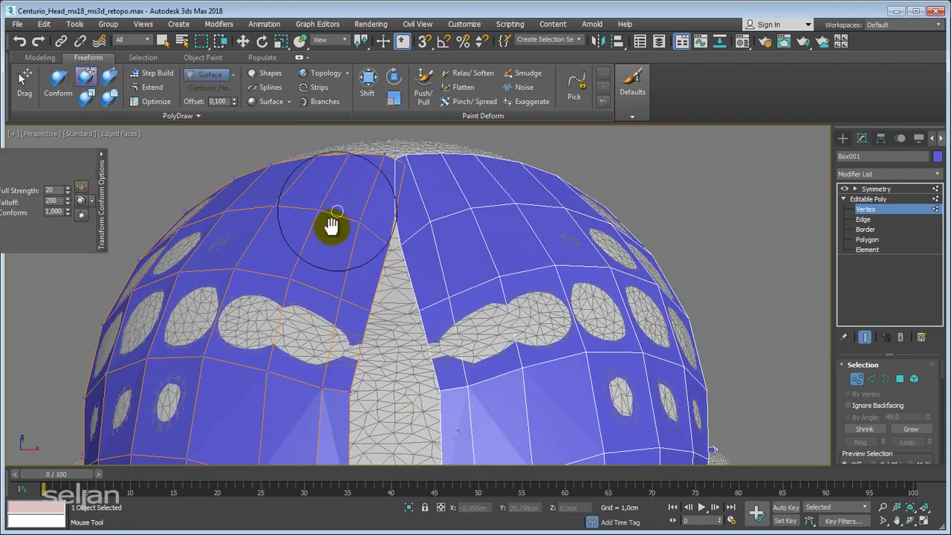
{"action": "mouse_move", "coordinate": [366, 179]}
{"action": "middle_mouse_down", "text": "alt"}
{"action": "mouse_move", "coordinate": [361, 216]}
{"action": "mouse_move", "coordinate": [376, 142]}
{"action": "mouse_move", "coordinate": [371, 234]}
{"action": "middle_mouse_up", "text": "alt"}
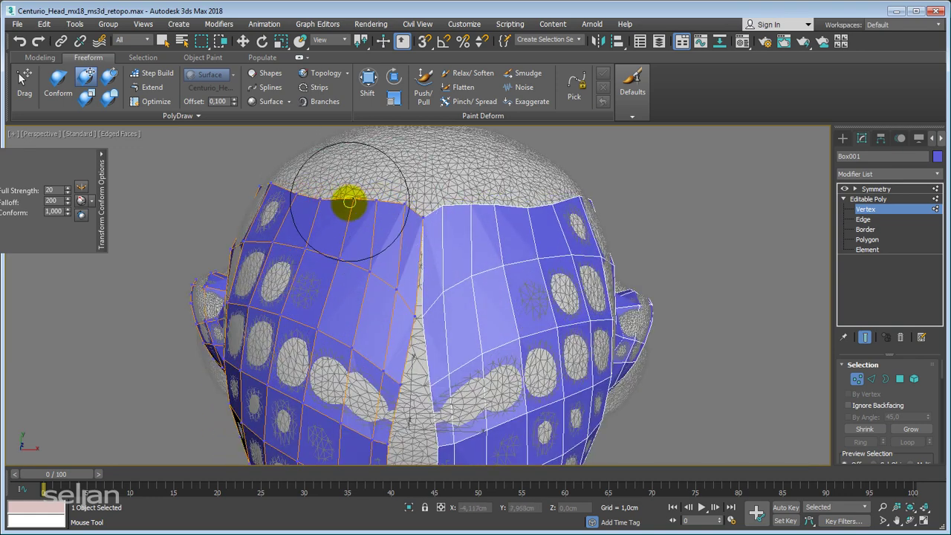
{"action": "mouse_move", "coordinate": [353, 221]}
{"action": "middle_mouse_down", "text": "alt"}
{"action": "mouse_move", "coordinate": [394, 208]}
{"action": "mouse_move", "coordinate": [322, 237]}
{"action": "mouse_move", "coordinate": [294, 211]}
{"action": "mouse_move", "coordinate": [259, 314]}
{"action": "mouse_move", "coordinate": [264, 284]}
{"action": "middle_mouse_up", "text": "alt"}
{"action": "mouse_move", "coordinate": [273, 228]}
{"action": "middle_mouse_down", "text": "alt"}
{"action": "mouse_move", "coordinate": [287, 218]}
{"action": "mouse_move", "coordinate": [287, 179]}
{"action": "mouse_move", "coordinate": [288, 189]}
{"action": "middle_mouse_up", "text": "alt"}
Step: Pull the top-of-head seam vertices toward the symmetry line to close the gap
{"action": "mouse_move", "coordinate": [312, 158]}
{"action": "left_mouse_down"}
{"action": "mouse_move", "coordinate": [291, 145]}
{"action": "mouse_move", "coordinate": [206, 157]}
{"action": "mouse_move", "coordinate": [214, 200]}
{"action": "mouse_move", "coordinate": [216, 180]}
{"action": "mouse_move", "coordinate": [202, 266]}
{"action": "left_mouse_up"}
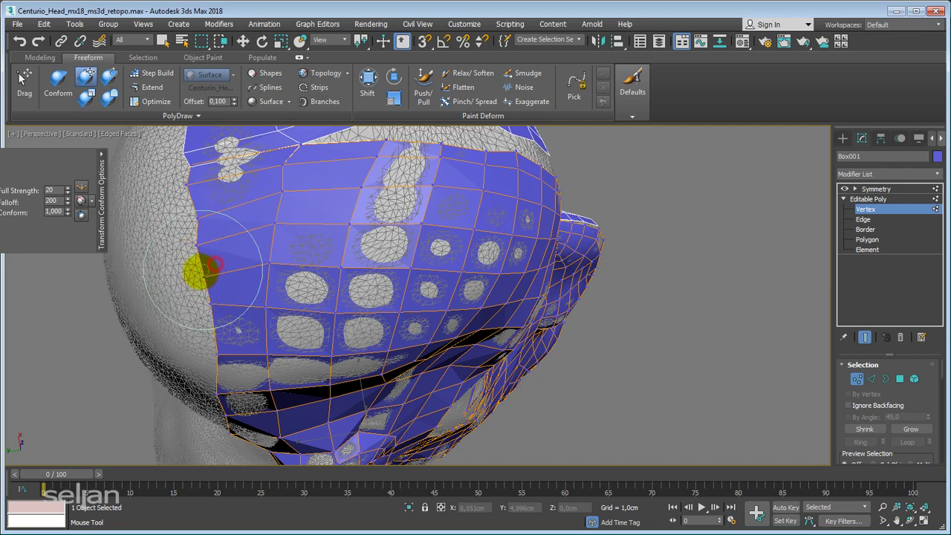
{"action": "middle_click_drag", "start_coordinate": [364, 260], "coordinate": [330, 226], "text": "alt"}
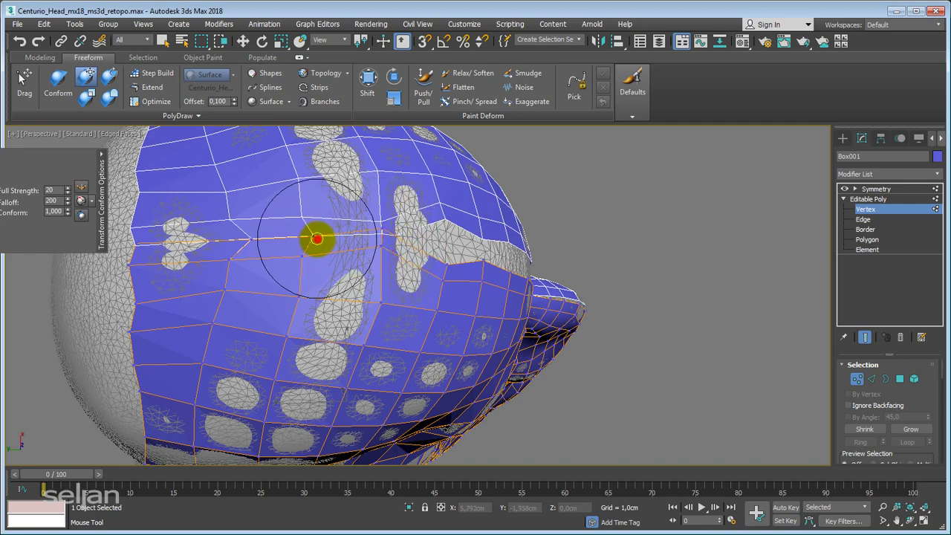
{"action": "scroll", "coordinate": [250, 238], "scroll_direction": "up", "scroll_amount": 5}
{"action": "left_click_drag", "start_coordinate": [233, 230], "coordinate": [195, 238]}
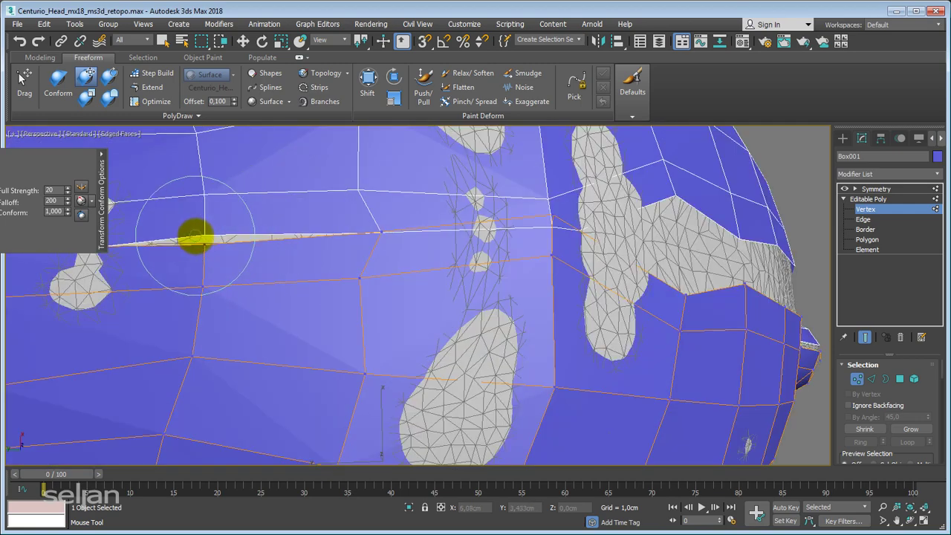
{"action": "scroll", "coordinate": [297, 235], "scroll_direction": "down", "scroll_amount": 3}
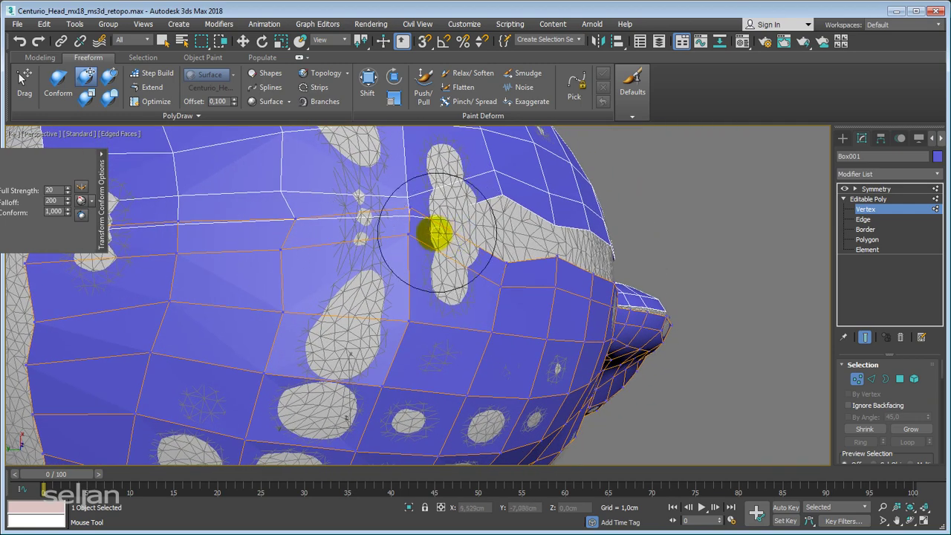
{"action": "scroll", "coordinate": [416, 227], "scroll_direction": "up", "scroll_amount": 3}
{"action": "left_click_drag", "start_coordinate": [389, 219], "coordinate": [390, 244]}
{"action": "left_click_drag", "start_coordinate": [541, 272], "coordinate": [543, 220]}
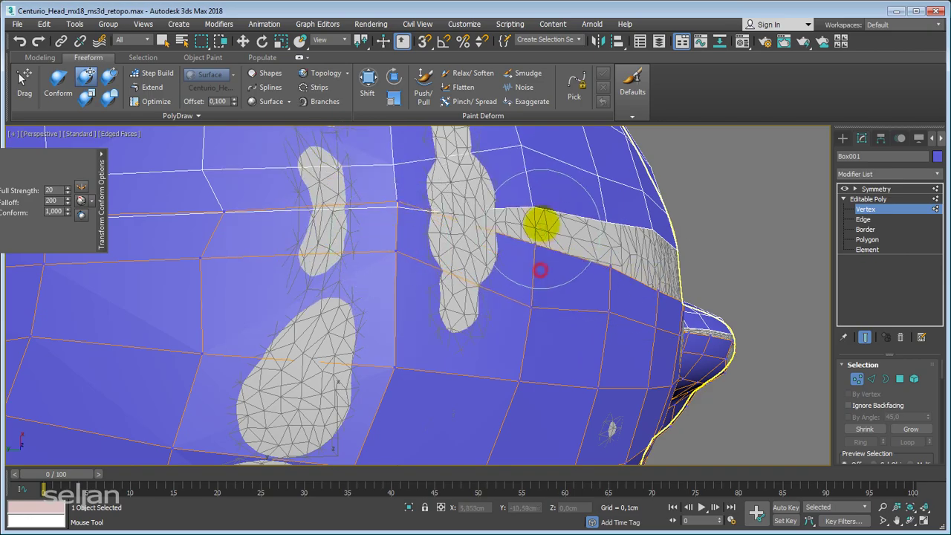
{"action": "left_click_drag", "start_coordinate": [617, 257], "coordinate": [619, 222]}
{"action": "scroll", "coordinate": [620, 223], "scroll_direction": "down", "scroll_amount": 3}
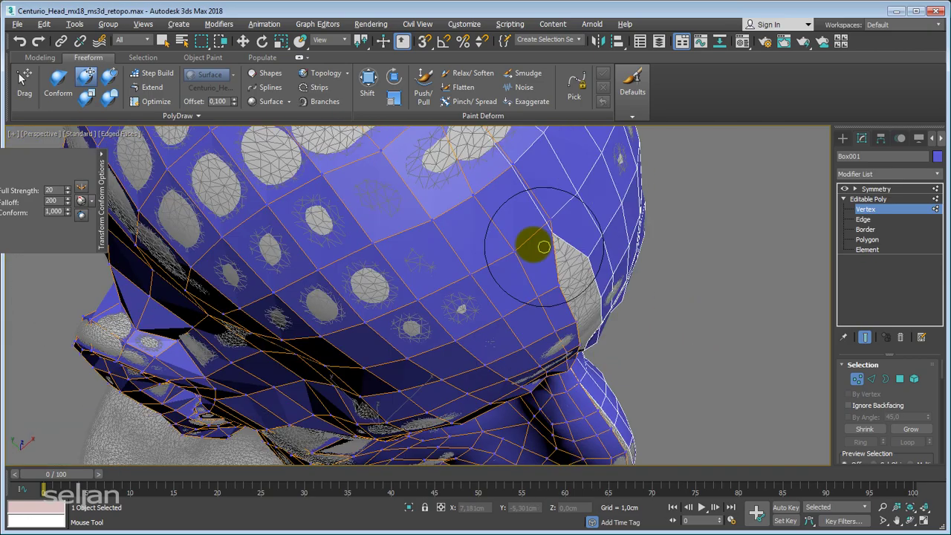
{"action": "scroll", "coordinate": [531, 240], "scroll_direction": "down", "scroll_amount": 3}
{"action": "middle_click_drag", "start_coordinate": [458, 255], "coordinate": [392, 416]}
Step: Frame the nose bridge and conform its blue mesh onto the scan
{"action": "scroll", "coordinate": [388, 213], "scroll_direction": "up", "scroll_amount": 5}
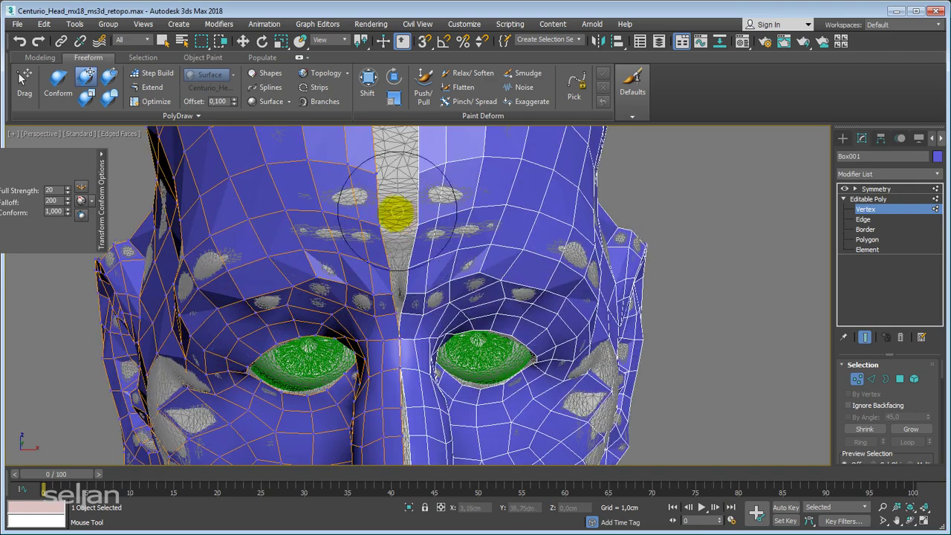
{"action": "scroll", "coordinate": [342, 327], "scroll_direction": "up", "scroll_amount": 3}
{"action": "scroll", "coordinate": [380, 258], "scroll_direction": "down", "scroll_amount": 2}
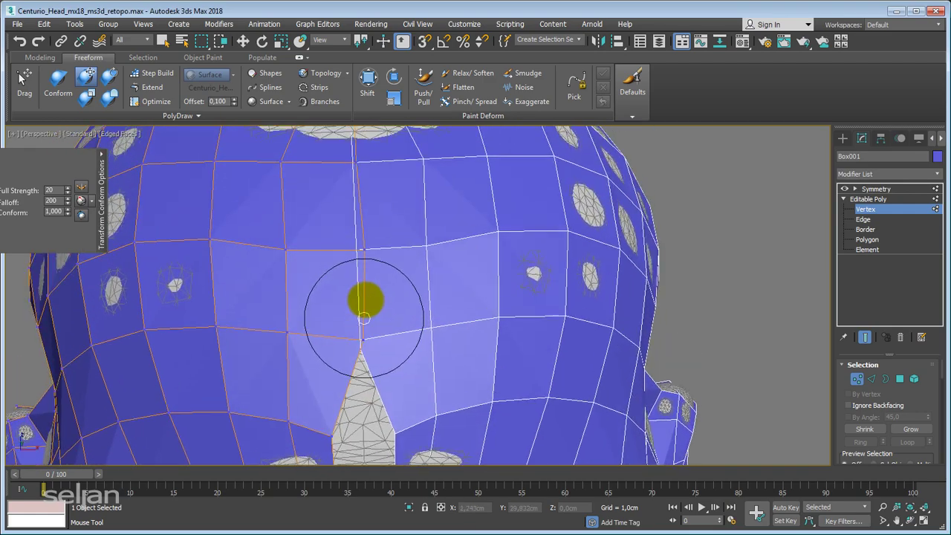
{"action": "scroll", "coordinate": [363, 303], "scroll_direction": "down", "scroll_amount": 3}
{"action": "scroll", "coordinate": [374, 230], "scroll_direction": "up", "scroll_amount": 3}
{"action": "scroll", "coordinate": [359, 306], "scroll_direction": "up", "scroll_amount": 3}
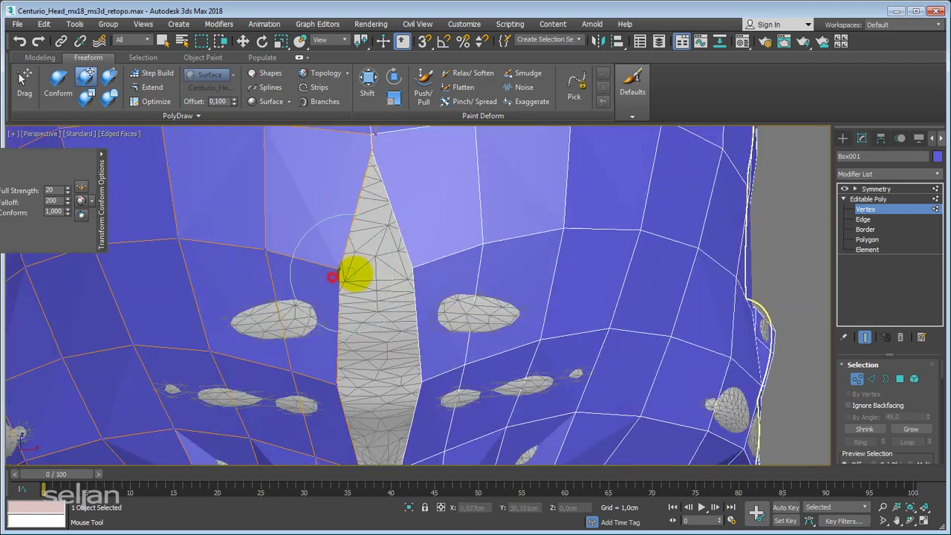
{"action": "mouse_move", "coordinate": [381, 272]}
{"action": "middle_mouse_down", "text": "alt"}
{"action": "mouse_move", "coordinate": [409, 283]}
{"action": "mouse_move", "coordinate": [361, 246]}
{"action": "middle_mouse_up", "text": "alt"}
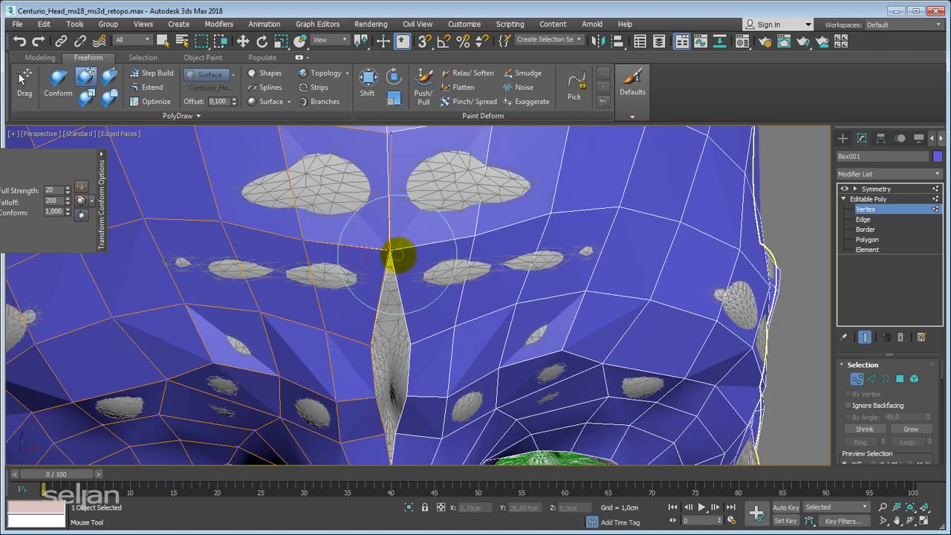
{"action": "mouse_move", "coordinate": [416, 222]}
{"action": "middle_mouse_down", "text": "alt"}
{"action": "mouse_move", "coordinate": [375, 321]}
{"action": "mouse_move", "coordinate": [406, 240]}
{"action": "mouse_move", "coordinate": [357, 306]}
{"action": "mouse_move", "coordinate": [364, 276]}
{"action": "middle_mouse_up", "text": "alt"}
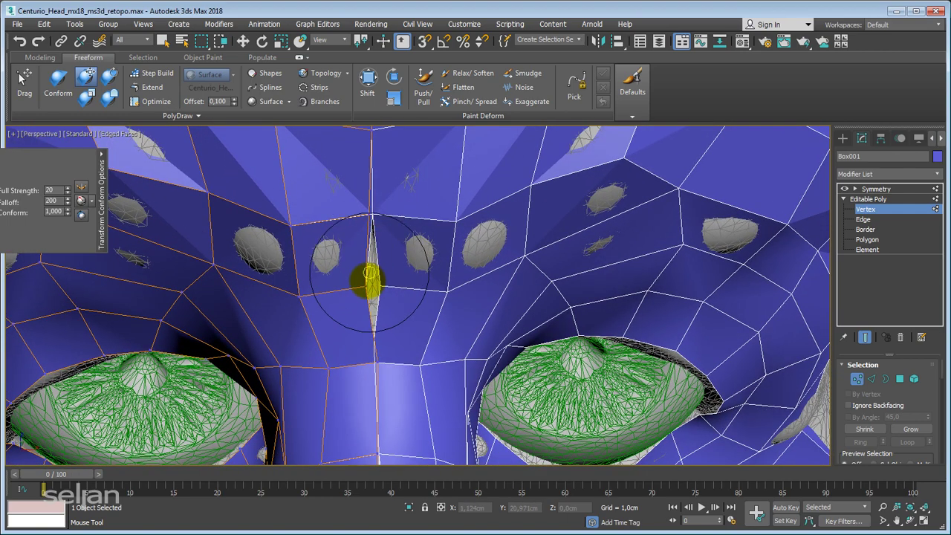
{"action": "scroll", "coordinate": [364, 299], "scroll_direction": "up", "scroll_amount": 4}
{"action": "scroll", "coordinate": [390, 298], "scroll_direction": "down", "scroll_amount": 3}
{"action": "scroll", "coordinate": [383, 297], "scroll_direction": "down", "scroll_amount": 3}
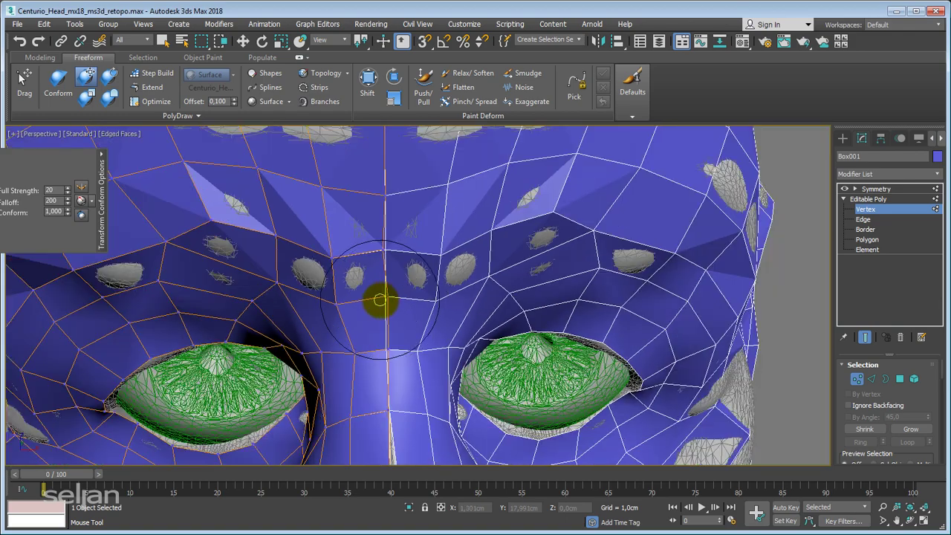
{"action": "scroll", "coordinate": [384, 283], "scroll_direction": "down", "scroll_amount": 2}
{"action": "mouse_move", "coordinate": [386, 265]}
{"action": "middle_mouse_down", "text": "alt"}
{"action": "mouse_move", "coordinate": [425, 300]}
{"action": "mouse_move", "coordinate": [340, 270]}
{"action": "middle_mouse_up", "text": "alt"}
{"action": "scroll", "coordinate": [424, 301], "scroll_direction": "up", "scroll_amount": 2}
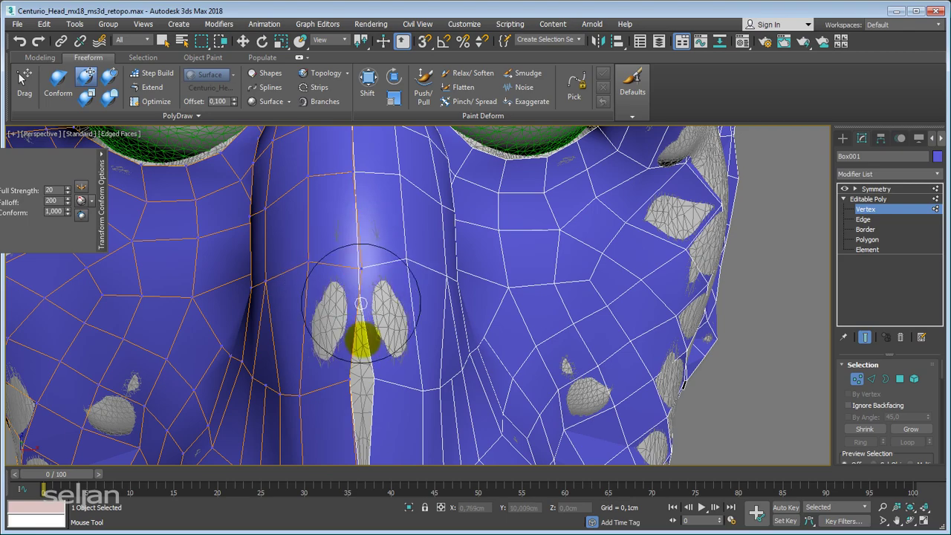
{"action": "left_click_drag", "start_coordinate": [349, 384], "coordinate": [359, 384]}
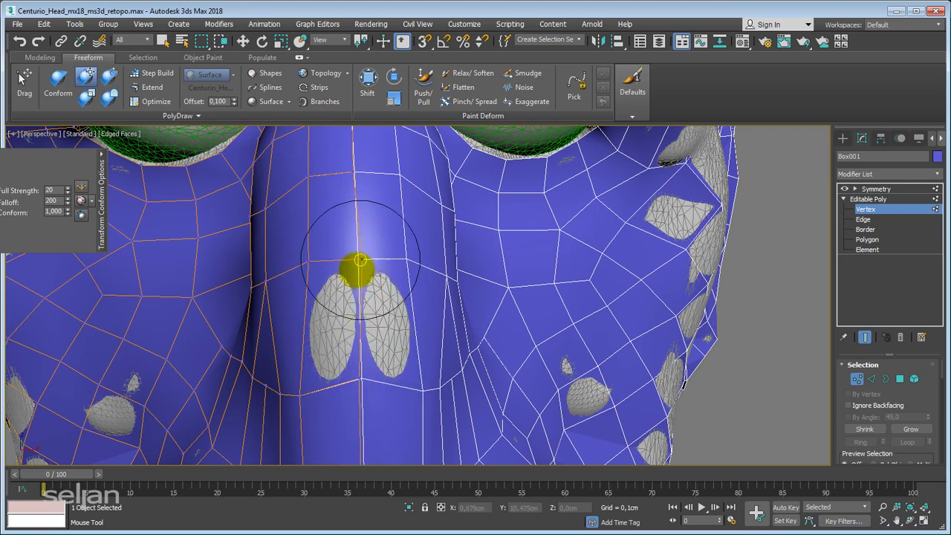
Step: Move down to the nostrils and philtrum and push that surface onto the scan
{"action": "scroll", "coordinate": [360, 260], "scroll_direction": "down", "scroll_amount": 3}
{"action": "scroll", "coordinate": [384, 271], "scroll_direction": "up", "scroll_amount": 2}
{"action": "mouse_move", "coordinate": [384, 272]}
{"action": "middle_mouse_down"}
{"action": "mouse_move", "coordinate": [373, 230]}
{"action": "mouse_move", "coordinate": [354, 408]}
{"action": "mouse_move", "coordinate": [361, 223]}
{"action": "middle_mouse_up"}
{"action": "scroll", "coordinate": [354, 408], "scroll_direction": "up", "scroll_amount": 2}
{"action": "scroll", "coordinate": [408, 212], "scroll_direction": "up", "scroll_amount": 2}
{"action": "scroll", "coordinate": [344, 237], "scroll_direction": "up", "scroll_amount": 2}
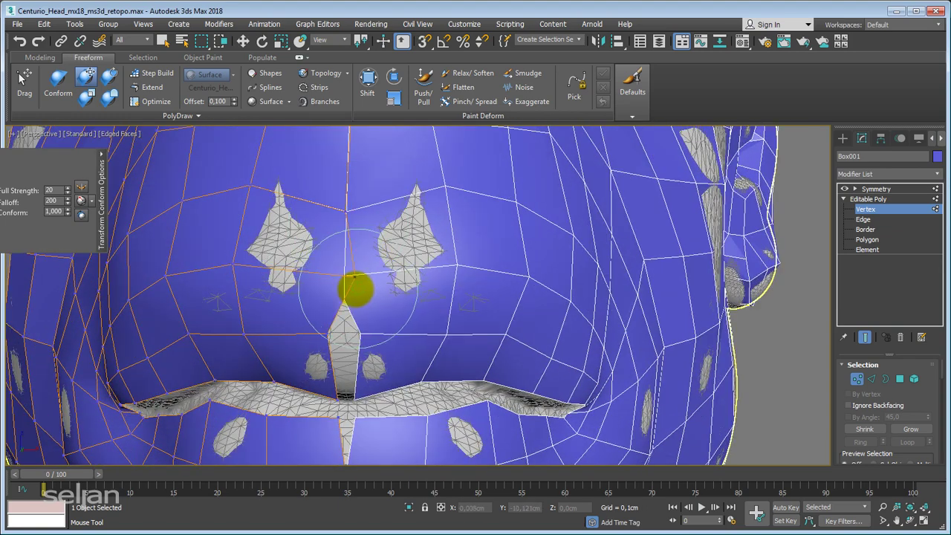
{"action": "scroll", "coordinate": [338, 341], "scroll_direction": "down", "scroll_amount": 2}
{"action": "mouse_move", "coordinate": [346, 319]}
{"action": "middle_mouse_down", "text": "alt"}
{"action": "mouse_move", "coordinate": [450, 218]}
{"action": "mouse_move", "coordinate": [365, 340]}
{"action": "middle_mouse_up", "text": "alt"}
{"action": "scroll", "coordinate": [365, 339], "scroll_direction": "up", "scroll_amount": 2}
{"action": "left_click_drag", "start_coordinate": [363, 284], "coordinate": [367, 327]}
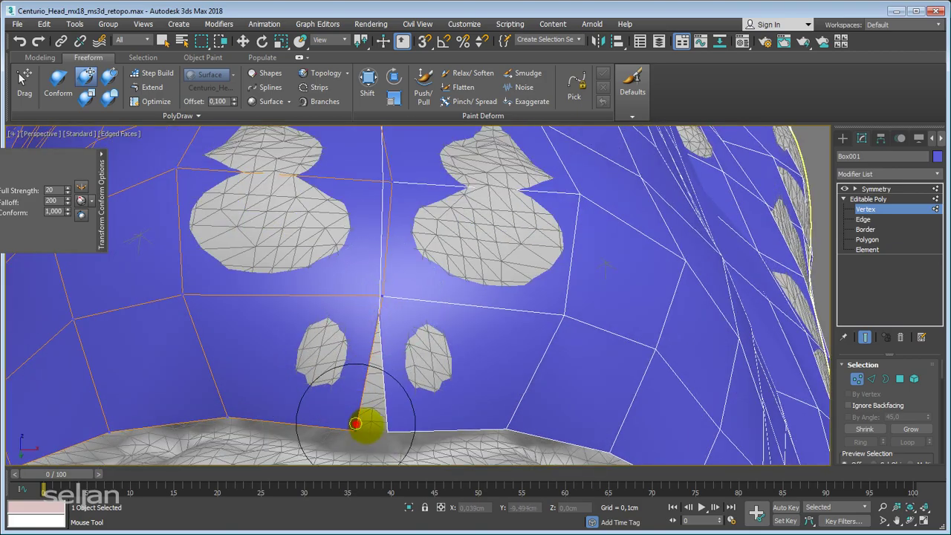
Step: Conform-brush the philtrum strip flat onto the scanned upper lip
{"action": "left_click_drag", "start_coordinate": [356, 423], "coordinate": [372, 414]}
{"action": "scroll", "coordinate": [372, 413], "scroll_direction": "down", "scroll_amount": 3}
{"action": "mouse_move", "coordinate": [372, 413]}
{"action": "middle_mouse_down", "text": "alt"}
{"action": "mouse_move", "coordinate": [378, 329]}
{"action": "mouse_move", "coordinate": [329, 260]}
{"action": "mouse_move", "coordinate": [386, 277]}
{"action": "middle_mouse_up", "text": "alt"}
{"action": "scroll", "coordinate": [329, 259], "scroll_direction": "up", "scroll_amount": 3}
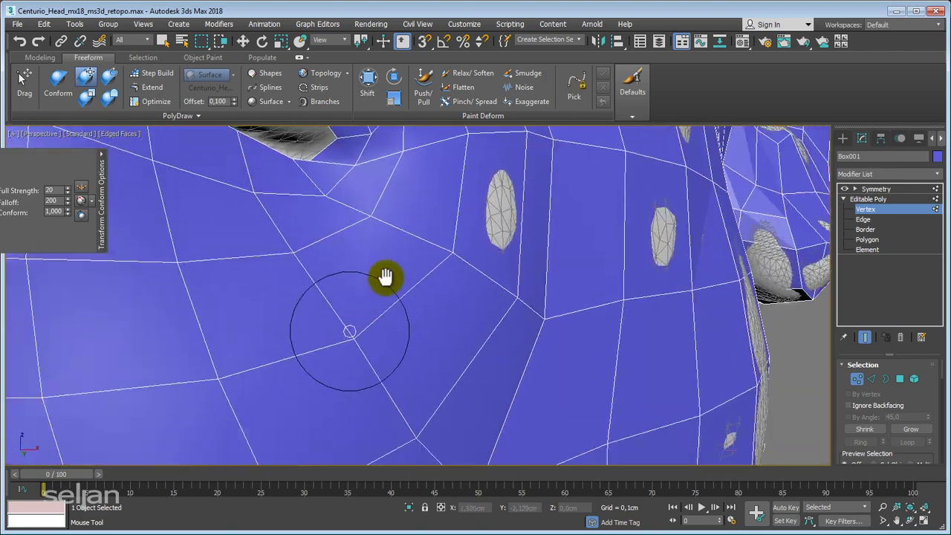
{"action": "scroll", "coordinate": [386, 277], "scroll_direction": "down", "scroll_amount": 2}
{"action": "middle_click_drag", "start_coordinate": [371, 334], "coordinate": [133, 250], "text": "alt"}
{"action": "scroll", "coordinate": [224, 290], "scroll_direction": "up", "scroll_amount": 2}
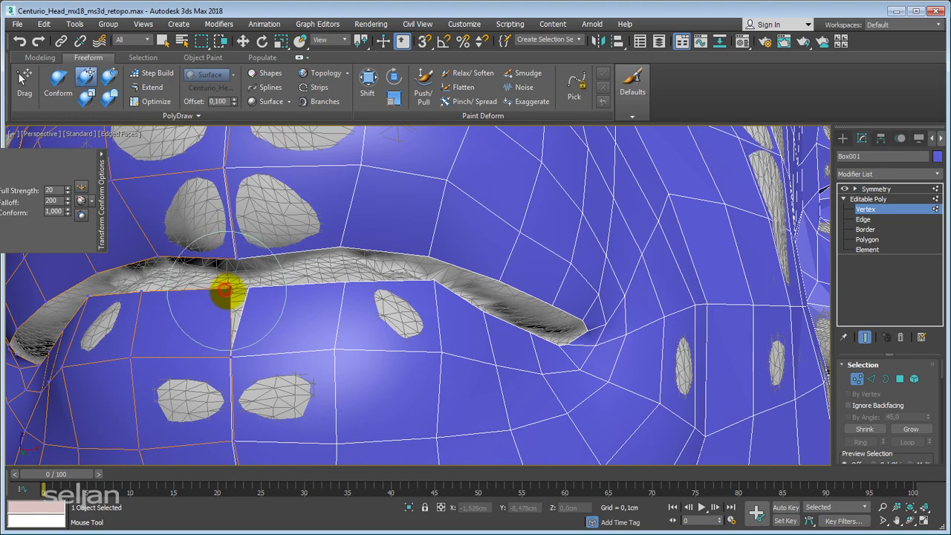
{"action": "scroll", "coordinate": [232, 294], "scroll_direction": "up", "scroll_amount": 2}
{"action": "scroll", "coordinate": [223, 296], "scroll_direction": "up", "scroll_amount": 2}
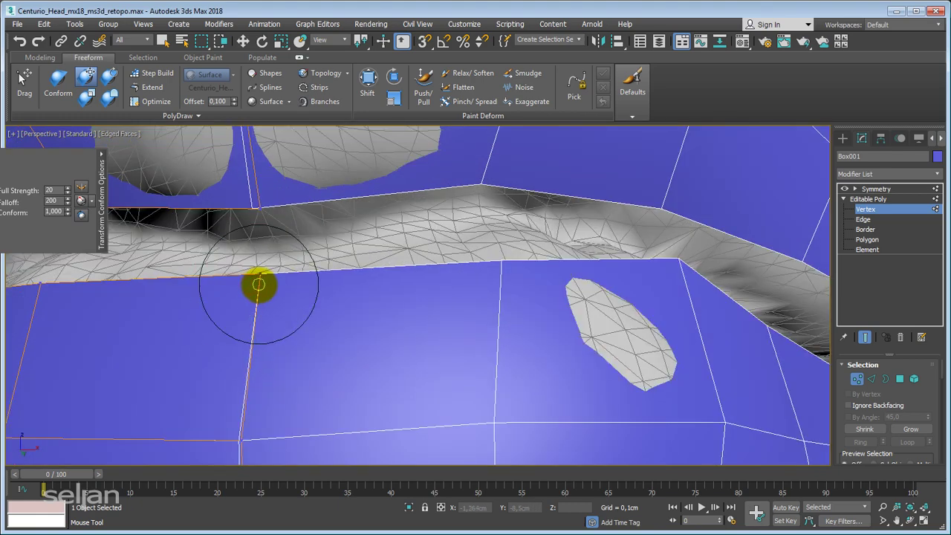
{"action": "scroll", "coordinate": [259, 284], "scroll_direction": "down", "scroll_amount": 3}
Step: Conform the mesh around the left nostril onto the scan, mirrored by Symmetry
{"action": "mouse_move", "coordinate": [319, 206]}
{"action": "middle_mouse_down", "text": "alt"}
{"action": "mouse_move", "coordinate": [339, 260]}
{"action": "mouse_move", "coordinate": [357, 257]}
{"action": "middle_mouse_up", "text": "alt"}
{"action": "scroll", "coordinate": [371, 355], "scroll_direction": "up", "scroll_amount": 2}
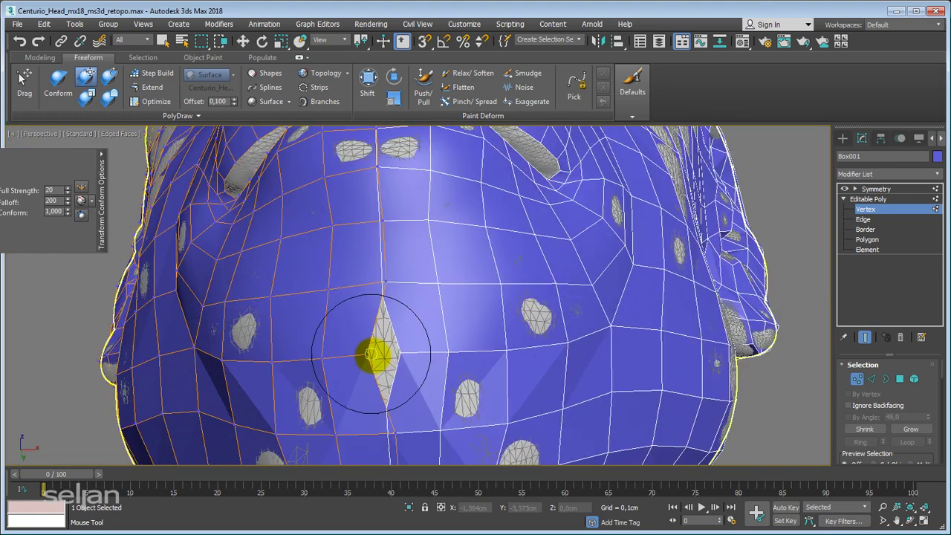
{"action": "scroll", "coordinate": [372, 355], "scroll_direction": "down", "scroll_amount": 2}
{"action": "middle_click_drag", "start_coordinate": [393, 356], "coordinate": [429, 357], "text": "alt"}
{"action": "scroll", "coordinate": [428, 356], "scroll_direction": "up", "scroll_amount": 2}
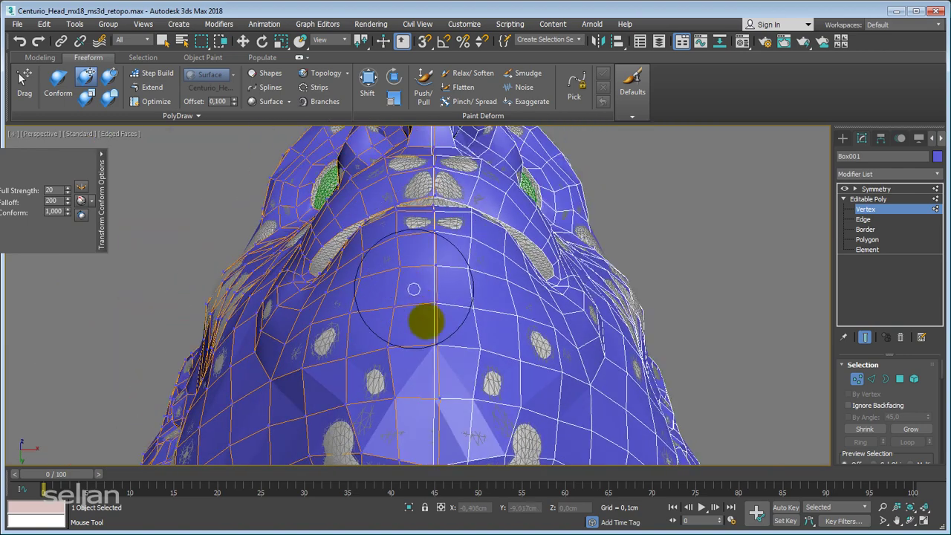
{"action": "middle_click_drag", "start_coordinate": [413, 289], "coordinate": [418, 270], "text": "alt"}
{"action": "scroll", "coordinate": [424, 301], "scroll_direction": "up", "scroll_amount": 3}
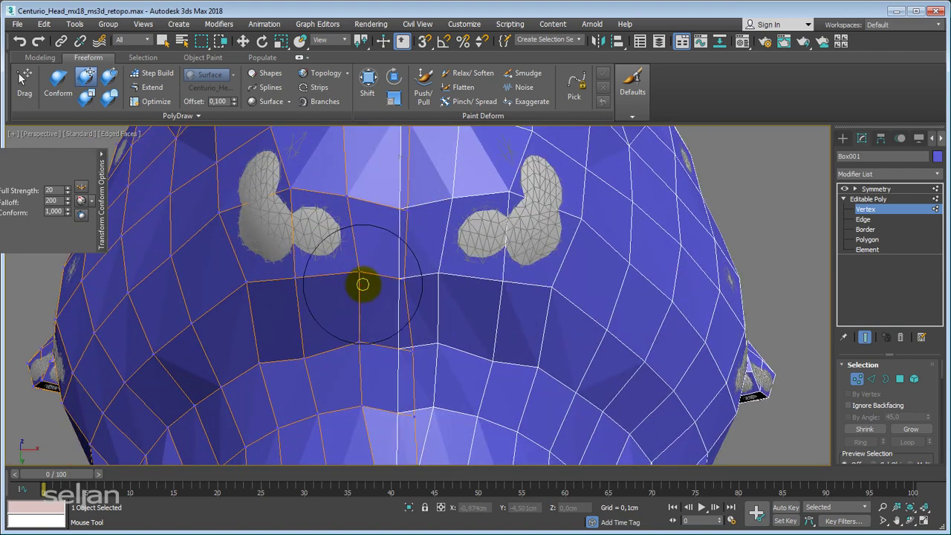
{"action": "left_click_drag", "start_coordinate": [350, 207], "coordinate": [276, 195]}
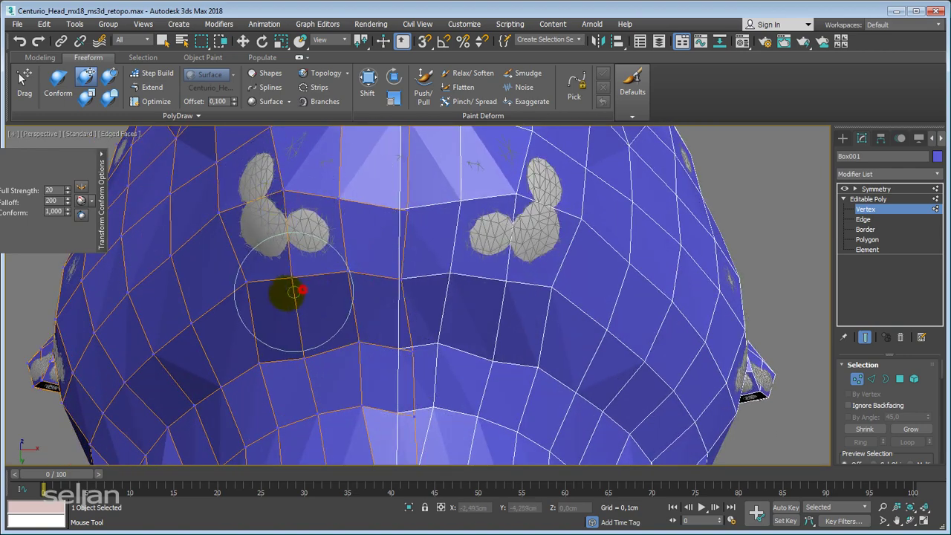
{"action": "left_click_drag", "start_coordinate": [294, 292], "coordinate": [271, 185]}
Step: Orbit and zoom down to frame the whole neck and its lower border
{"action": "scroll", "coordinate": [263, 259], "scroll_direction": "down", "scroll_amount": 2}
{"action": "scroll", "coordinate": [298, 245], "scroll_direction": "down", "scroll_amount": 1}
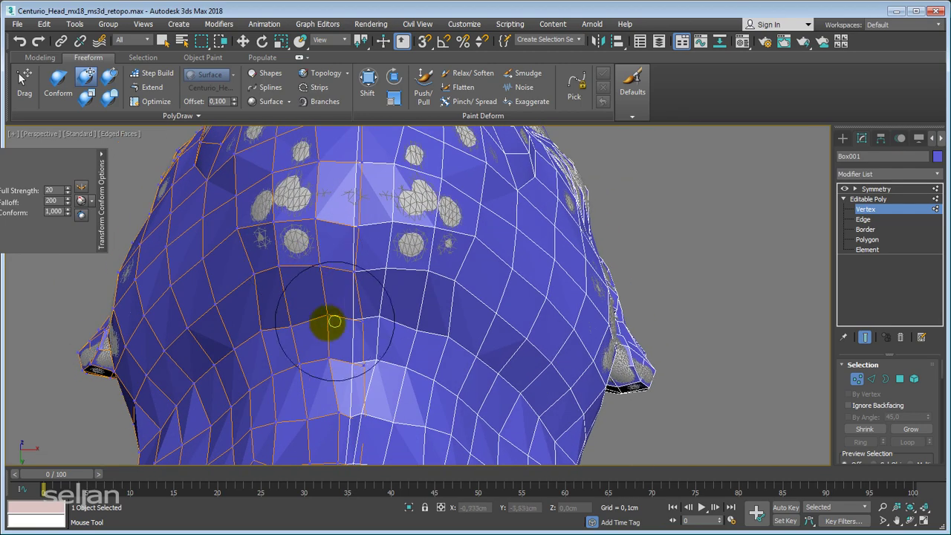
{"action": "mouse_move", "coordinate": [334, 321]}
{"action": "middle_mouse_down", "text": "alt"}
{"action": "mouse_move", "coordinate": [307, 322]}
{"action": "mouse_move", "coordinate": [336, 305]}
{"action": "middle_mouse_up", "text": "alt"}
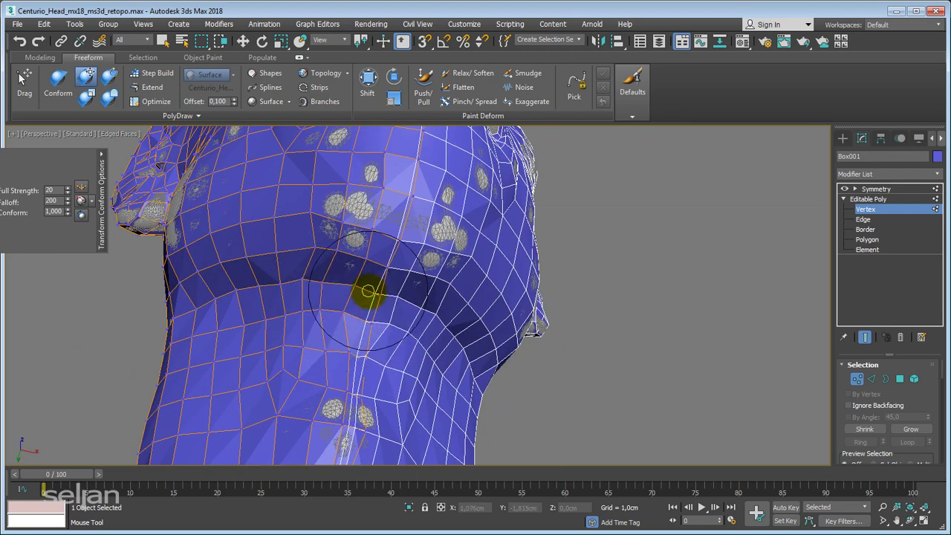
{"action": "scroll", "coordinate": [368, 290], "scroll_direction": "up", "scroll_amount": 2}
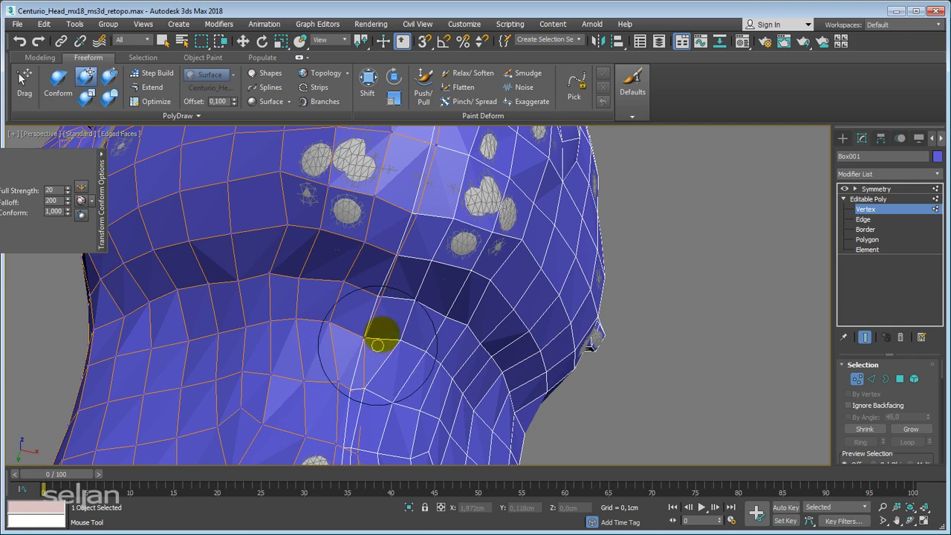
{"action": "mouse_move", "coordinate": [377, 345]}
{"action": "middle_mouse_down", "text": "alt"}
{"action": "mouse_move", "coordinate": [352, 308]}
{"action": "mouse_move", "coordinate": [312, 302]}
{"action": "mouse_move", "coordinate": [411, 258]}
{"action": "middle_mouse_up", "text": "alt"}
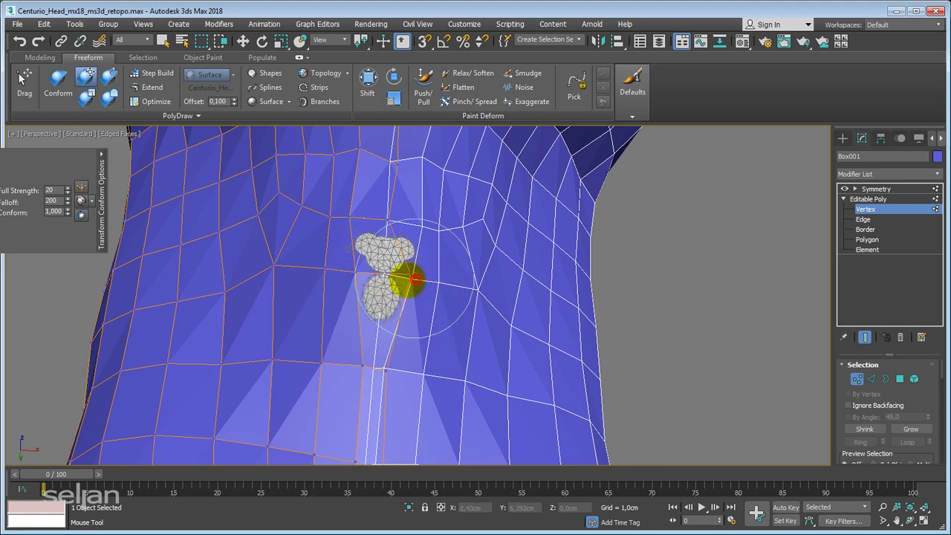
{"action": "mouse_move", "coordinate": [368, 301]}
{"action": "middle_mouse_down", "text": "alt"}
{"action": "mouse_move", "coordinate": [376, 195]}
{"action": "mouse_move", "coordinate": [372, 256]}
{"action": "middle_mouse_up", "text": "alt"}
{"action": "scroll", "coordinate": [379, 287], "scroll_direction": "down", "scroll_amount": 4}
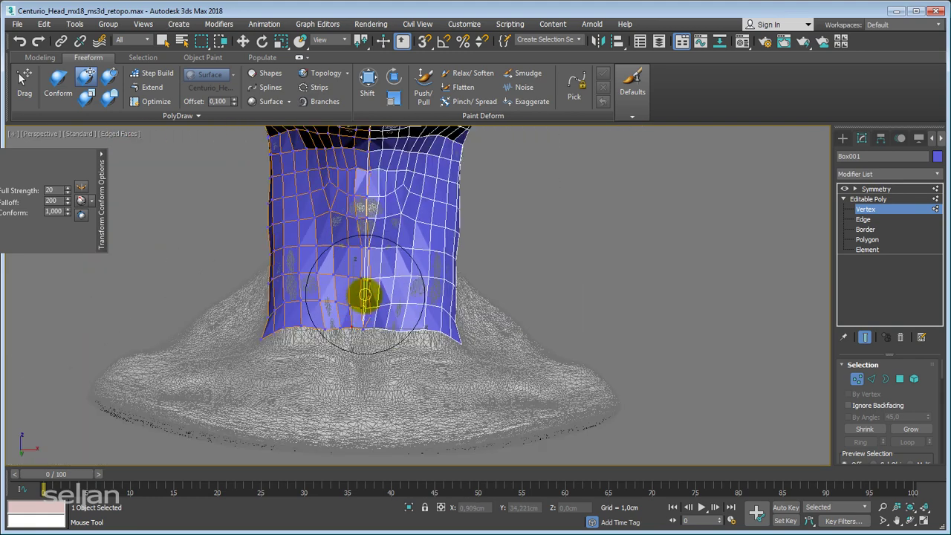
{"action": "scroll", "coordinate": [355, 304], "scroll_direction": "up", "scroll_amount": 2}
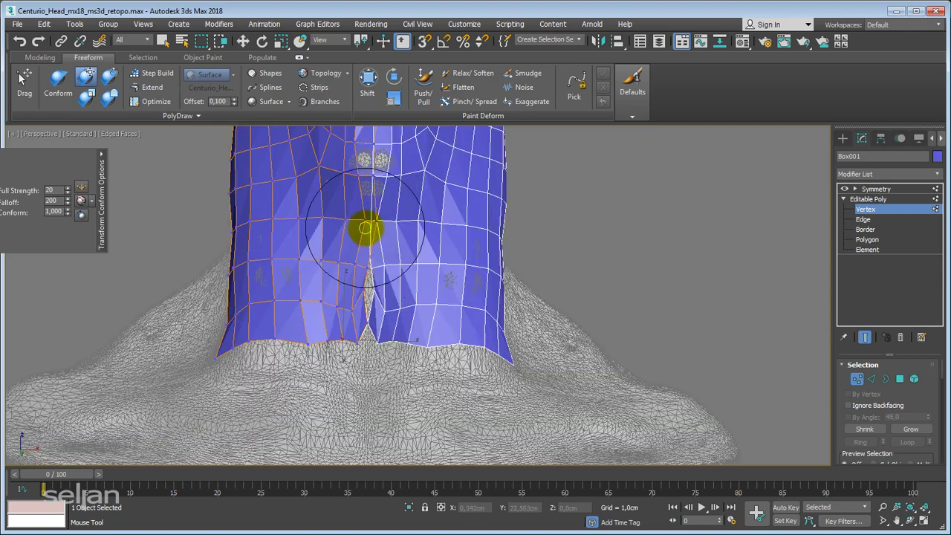
{"action": "scroll", "coordinate": [355, 270], "scroll_direction": "up", "scroll_amount": 1}
{"action": "scroll", "coordinate": [363, 267], "scroll_direction": "up", "scroll_amount": 3}
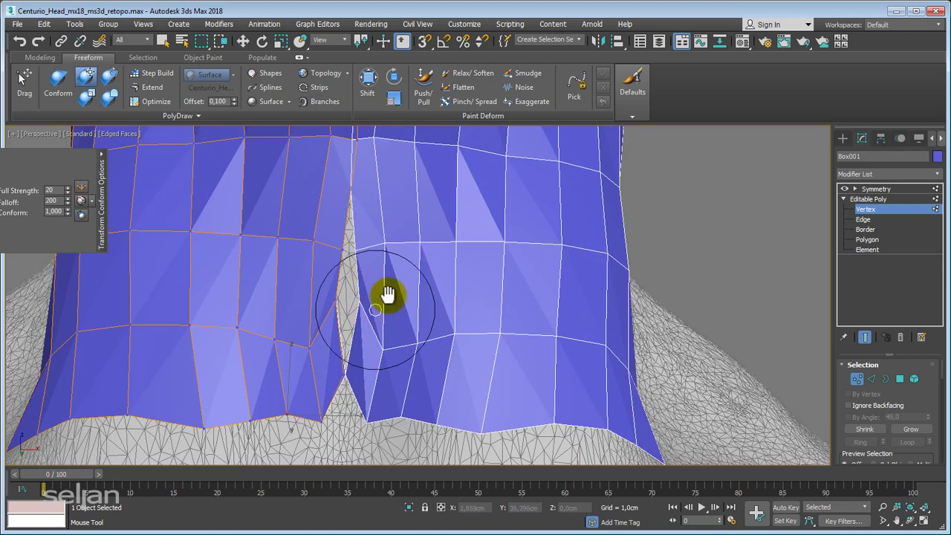
{"action": "scroll", "coordinate": [375, 297], "scroll_direction": "up", "scroll_amount": 2}
{"action": "scroll", "coordinate": [364, 290], "scroll_direction": "up", "scroll_amount": 2}
{"action": "scroll", "coordinate": [362, 256], "scroll_direction": "up", "scroll_amount": 2}
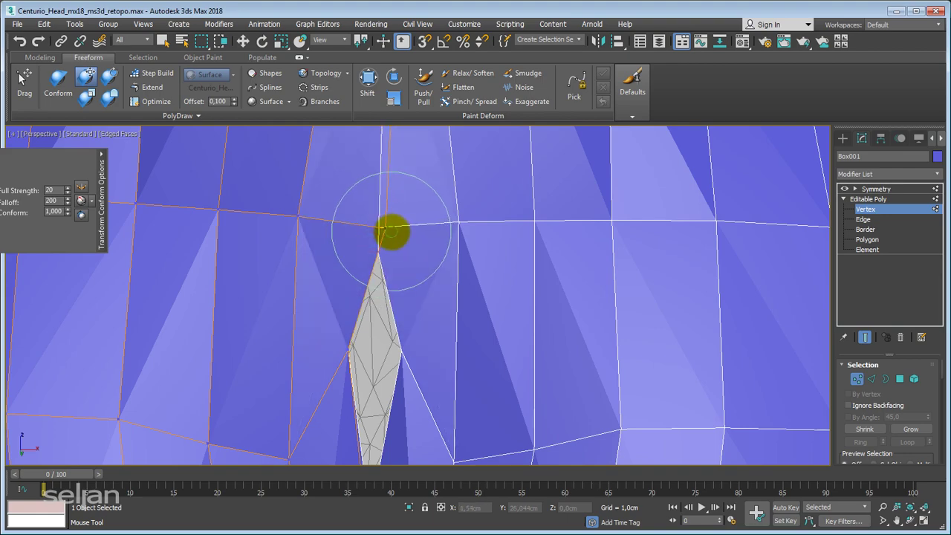
{"action": "scroll", "coordinate": [392, 232], "scroll_direction": "down", "scroll_amount": 2}
{"action": "middle_click_drag", "start_coordinate": [361, 340], "coordinate": [406, 106]}
{"action": "scroll", "coordinate": [397, 338], "scroll_direction": "down", "scroll_amount": 3}
{"action": "scroll", "coordinate": [384, 290], "scroll_direction": "down", "scroll_amount": 2}
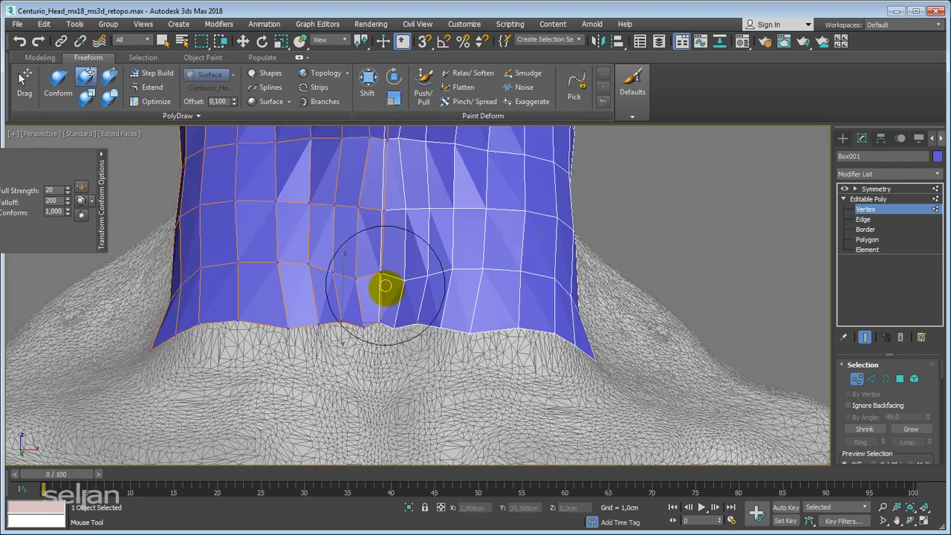
{"action": "scroll", "coordinate": [384, 287], "scroll_direction": "down", "scroll_amount": 3}
{"action": "mouse_move", "coordinate": [398, 335]}
{"action": "middle_mouse_down"}
{"action": "mouse_move", "coordinate": [410, 349]}
{"action": "mouse_move", "coordinate": [346, 286]}
{"action": "mouse_move", "coordinate": [323, 282]}
{"action": "mouse_move", "coordinate": [342, 275]}
{"action": "mouse_move", "coordinate": [408, 296]}
{"action": "mouse_move", "coordinate": [361, 301]}
{"action": "mouse_move", "coordinate": [329, 290]}
{"action": "mouse_move", "coordinate": [344, 292]}
{"action": "mouse_move", "coordinate": [329, 244]}
{"action": "mouse_move", "coordinate": [333, 270]}
{"action": "mouse_move", "coordinate": [346, 249]}
{"action": "mouse_move", "coordinate": [334, 269]}
{"action": "mouse_move", "coordinate": [350, 272]}
{"action": "mouse_move", "coordinate": [335, 331]}
{"action": "middle_mouse_up"}
{"action": "scroll", "coordinate": [342, 341], "scroll_direction": "up", "scroll_amount": 2}
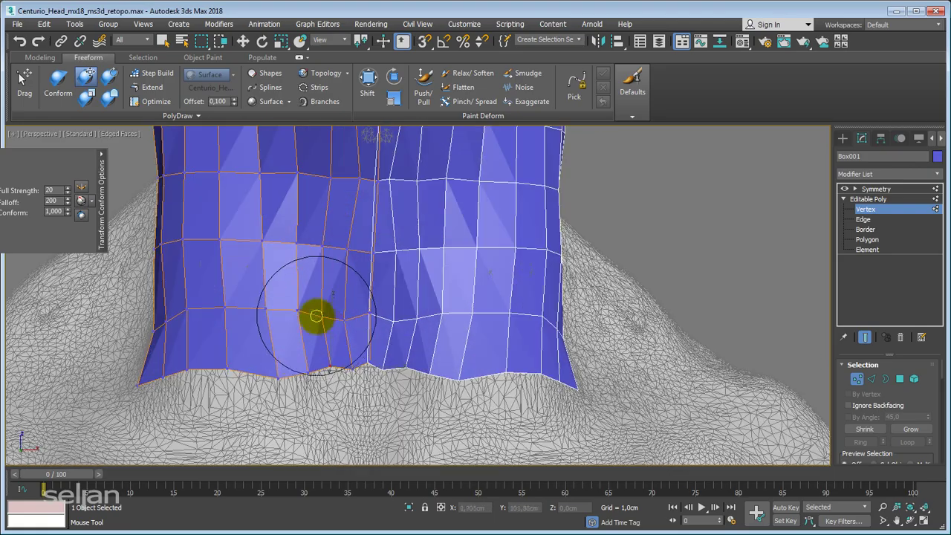
{"action": "scroll", "coordinate": [314, 314], "scroll_direction": "up", "scroll_amount": 2}
Step: Switch to Edge level and select the upper horizontal edge loop across the lower neck
{"action": "key", "text": "w"}
{"action": "scroll", "coordinate": [325, 340], "scroll_direction": "up", "scroll_amount": 2}
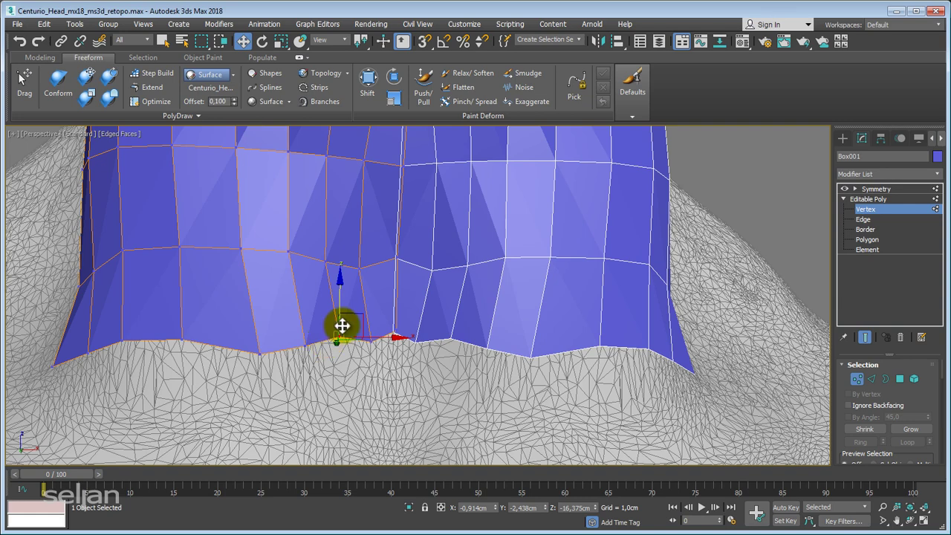
{"action": "middle_click_drag", "start_coordinate": [328, 380], "coordinate": [322, 414]}
{"action": "key", "text": "2"}
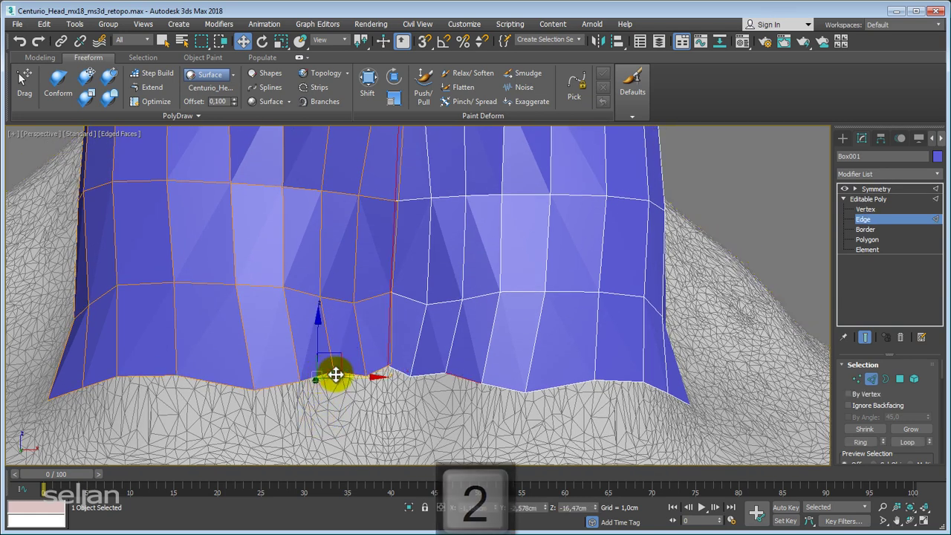
{"action": "double_click", "coordinate": [335, 298]}
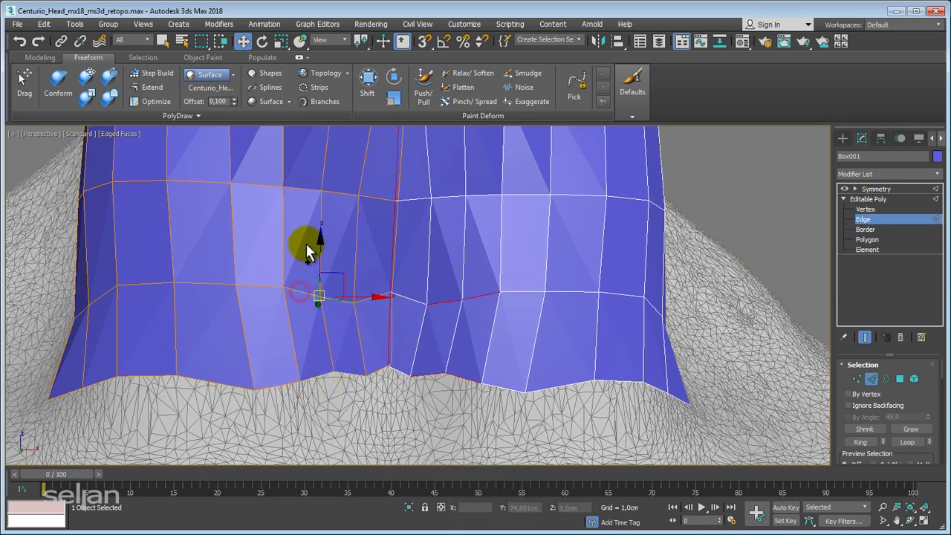
{"action": "double_click", "coordinate": [329, 191]}
{"action": "mouse_move", "coordinate": [332, 213]}
{"action": "middle_mouse_down"}
{"action": "mouse_move", "coordinate": [349, 310]}
{"action": "mouse_move", "coordinate": [340, 284]}
{"action": "middle_mouse_up"}
Step: Remove the selected neck edge loop and reactivate the Conform brush
{"action": "right_click", "coordinate": [334, 280]}
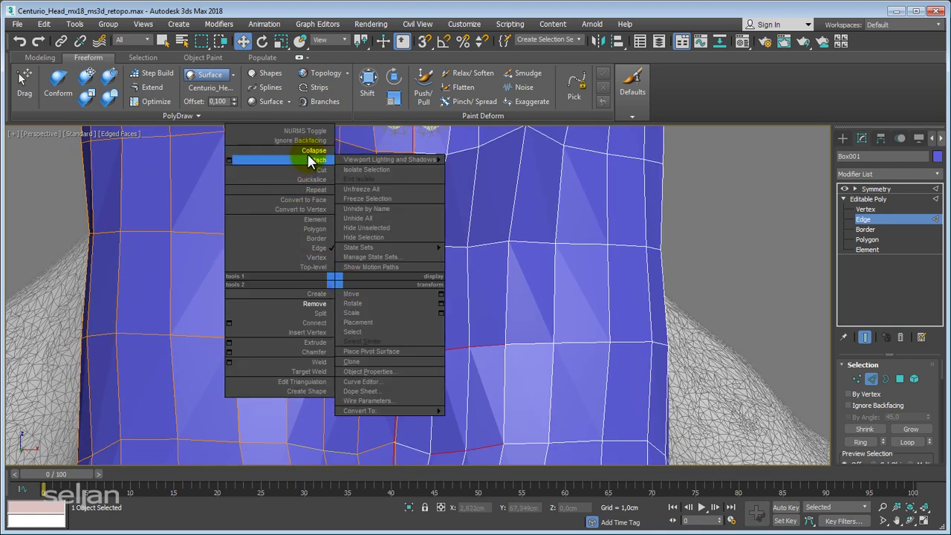
{"action": "left_click", "coordinate": [306, 153]}
{"action": "scroll", "coordinate": [321, 251], "scroll_direction": "down", "scroll_amount": 2}
{"action": "right_click", "coordinate": [330, 253]}
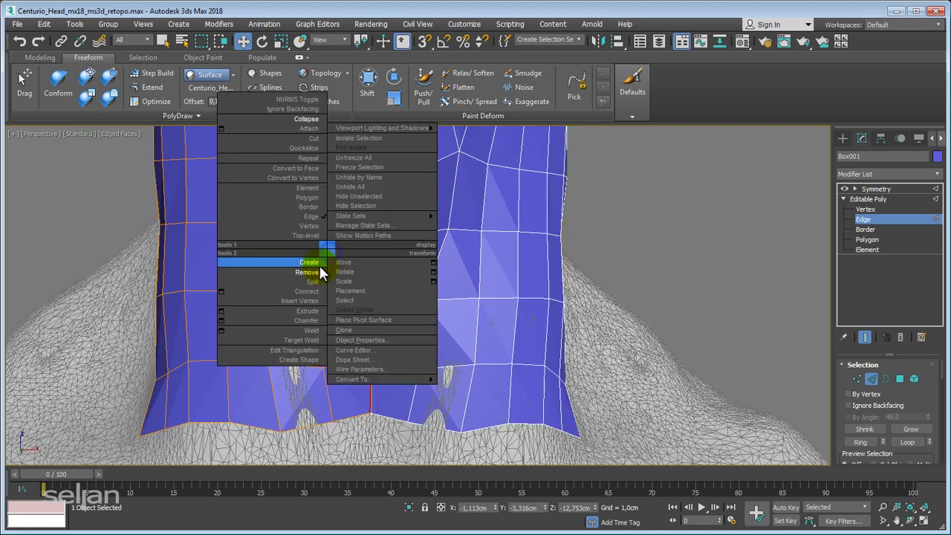
{"action": "left_click", "coordinate": [319, 264]}
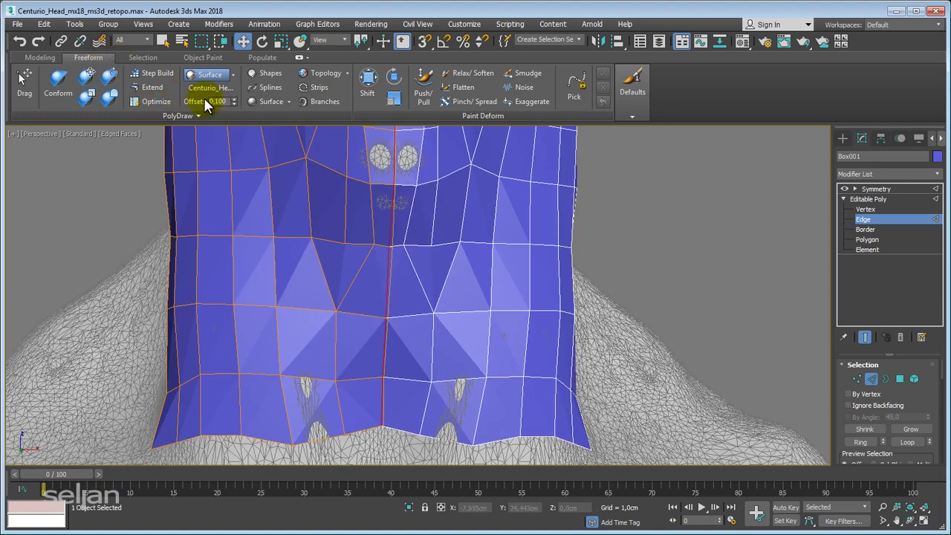
{"action": "scroll", "coordinate": [393, 259], "scroll_direction": "up", "scroll_amount": 2}
{"action": "left_click", "coordinate": [110, 100]}
Step: Orbit around the neck and torso to find where the scan pokes through the chest seam
{"action": "scroll", "coordinate": [301, 260], "scroll_direction": "up", "scroll_amount": 2}
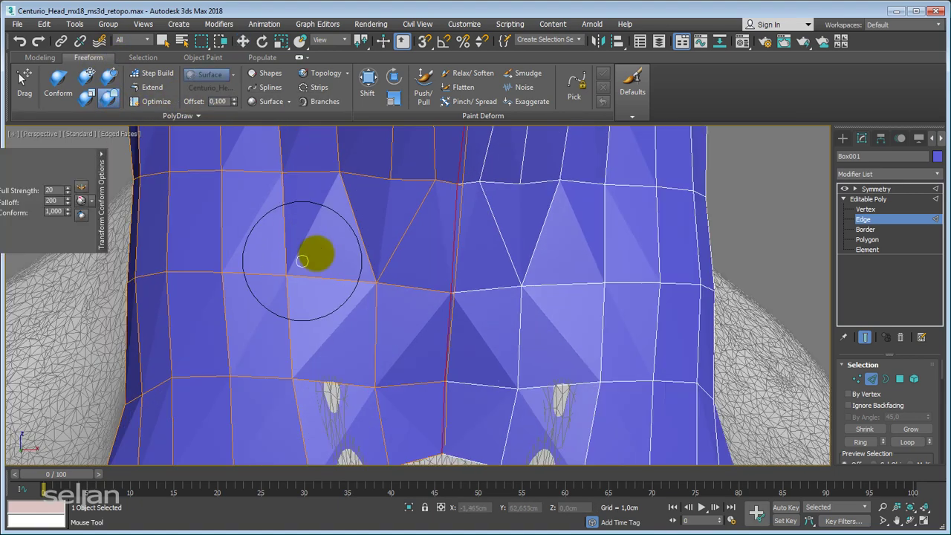
{"action": "scroll", "coordinate": [329, 323], "scroll_direction": "down", "scroll_amount": 1}
{"action": "scroll", "coordinate": [342, 297], "scroll_direction": "down", "scroll_amount": 1}
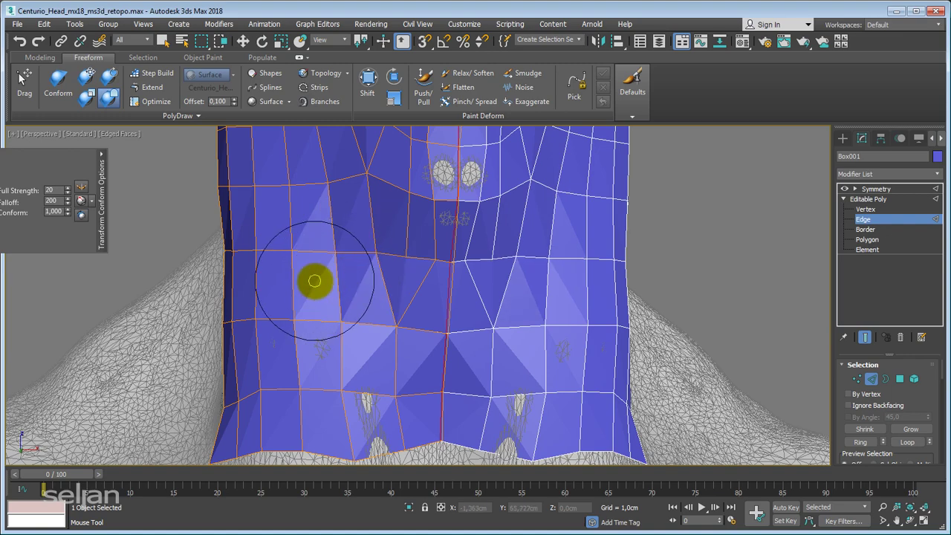
{"action": "mouse_move", "coordinate": [314, 281]}
{"action": "middle_mouse_down", "text": "alt"}
{"action": "mouse_move", "coordinate": [315, 314]}
{"action": "mouse_move", "coordinate": [270, 267]}
{"action": "mouse_move", "coordinate": [274, 256]}
{"action": "middle_mouse_up", "text": "alt"}
{"action": "scroll", "coordinate": [275, 275], "scroll_direction": "down", "scroll_amount": 3}
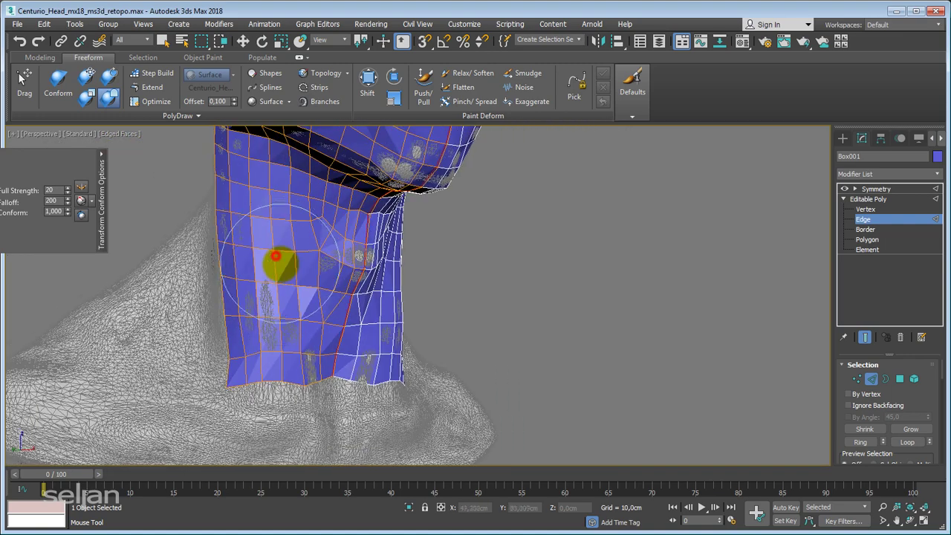
{"action": "middle_click_drag", "start_coordinate": [290, 334], "coordinate": [287, 350], "text": "alt"}
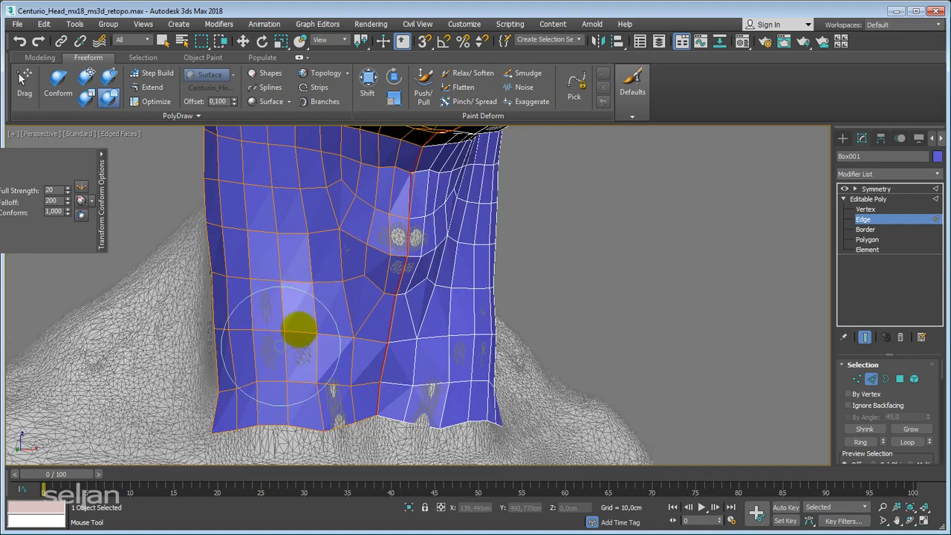
{"action": "mouse_move", "coordinate": [312, 250]}
{"action": "middle_mouse_down", "text": "alt"}
{"action": "mouse_move", "coordinate": [318, 350]}
{"action": "mouse_move", "coordinate": [304, 365]}
{"action": "mouse_move", "coordinate": [233, 297]}
{"action": "mouse_move", "coordinate": [307, 329]}
{"action": "middle_mouse_up", "text": "alt"}
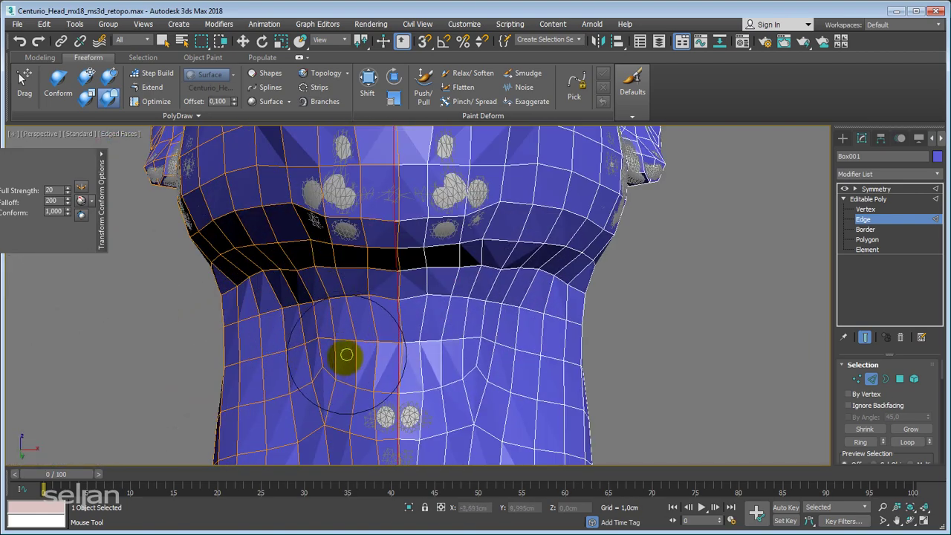
{"action": "middle_click_drag", "start_coordinate": [347, 355], "coordinate": [336, 316]}
{"action": "middle_click_drag", "start_coordinate": [319, 402], "coordinate": [357, 293]}
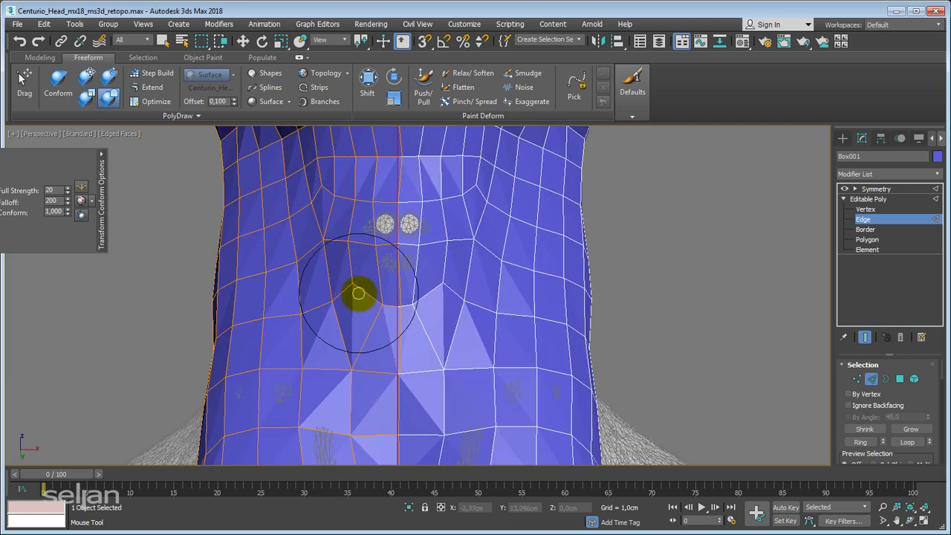
{"action": "scroll", "coordinate": [360, 296], "scroll_direction": "up", "scroll_amount": 2}
{"action": "middle_click_drag", "start_coordinate": [348, 254], "coordinate": [345, 302], "text": "alt"}
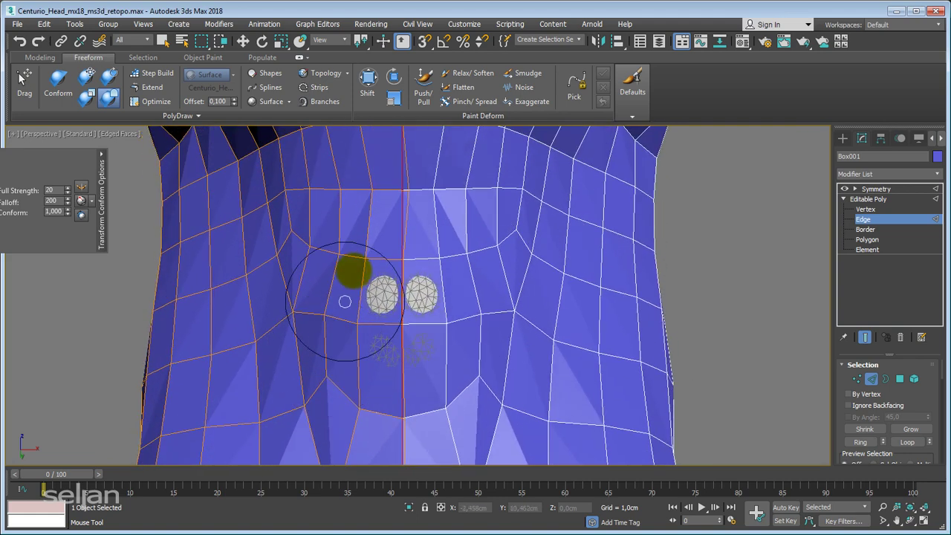
{"action": "middle_click_drag", "start_coordinate": [300, 242], "coordinate": [308, 287], "text": "alt"}
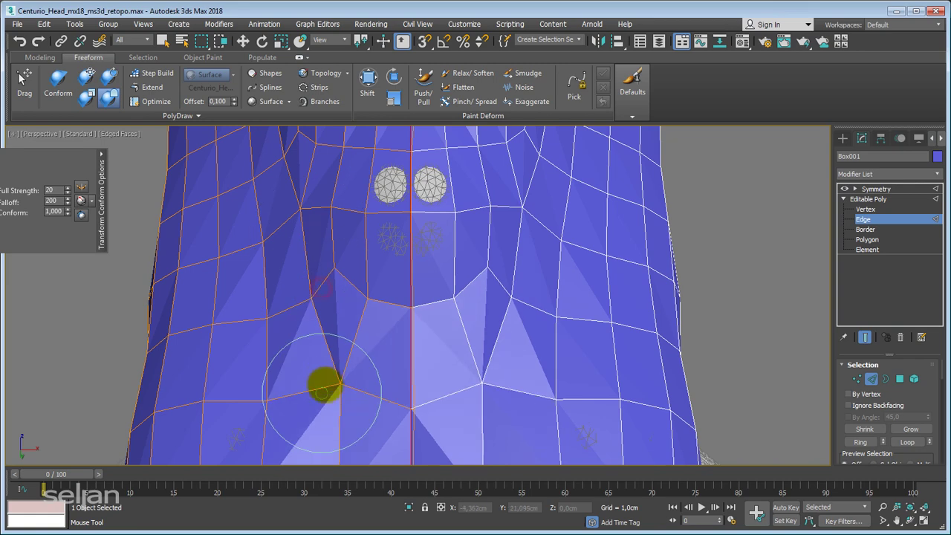
{"action": "middle_click_drag", "start_coordinate": [322, 386], "coordinate": [324, 263], "text": "alt"}
{"action": "middle_click_drag", "start_coordinate": [338, 357], "coordinate": [330, 214], "text": "alt"}
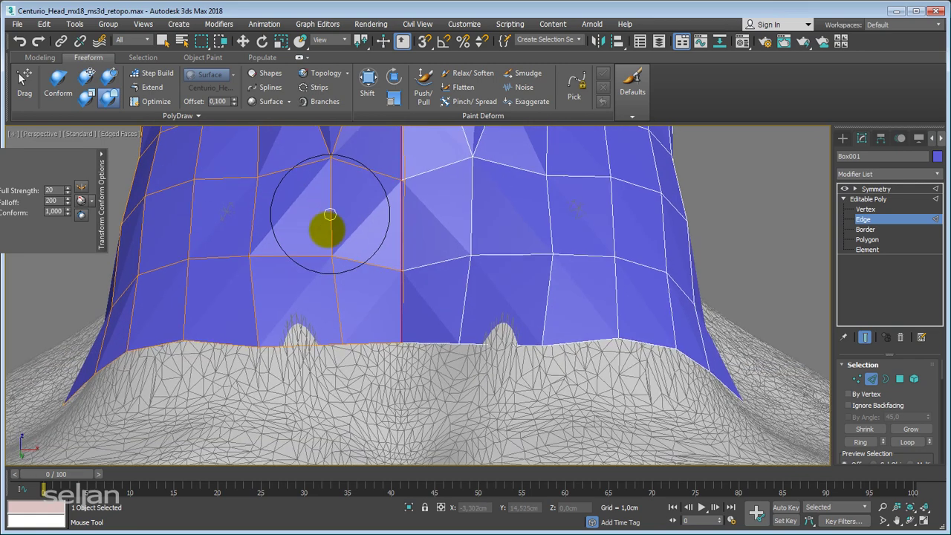
{"action": "middle_click_drag", "start_coordinate": [270, 189], "coordinate": [275, 364], "text": "alt"}
Step: Undo the last two conform strokes on the chest seam
{"action": "scroll", "coordinate": [314, 302], "scroll_direction": "down", "scroll_amount": 3}
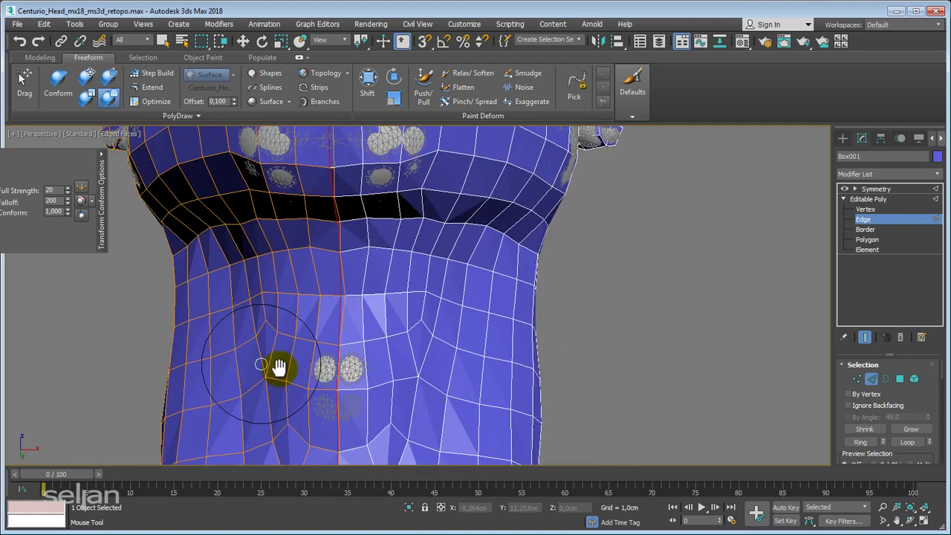
{"action": "scroll", "coordinate": [318, 272], "scroll_direction": "up", "scroll_amount": 3}
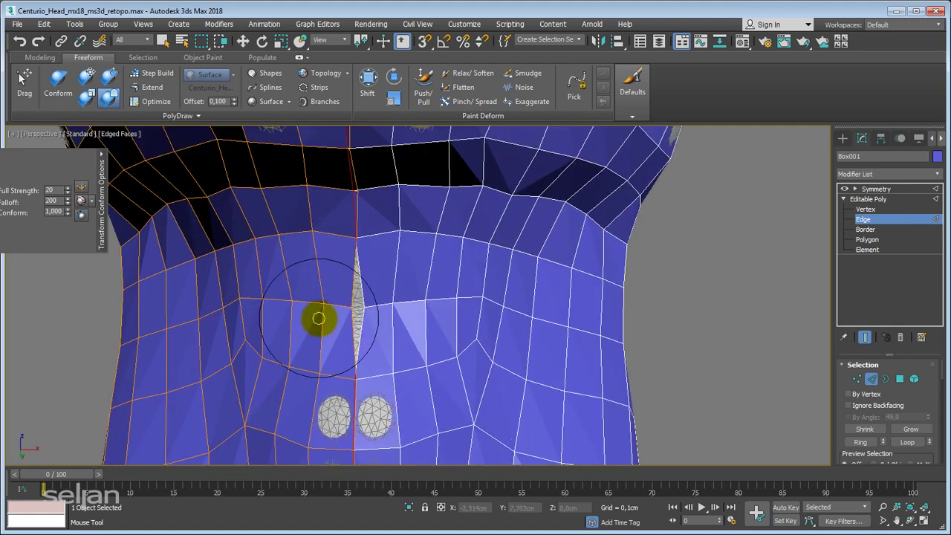
{"action": "key", "text": "ctrl+z"}
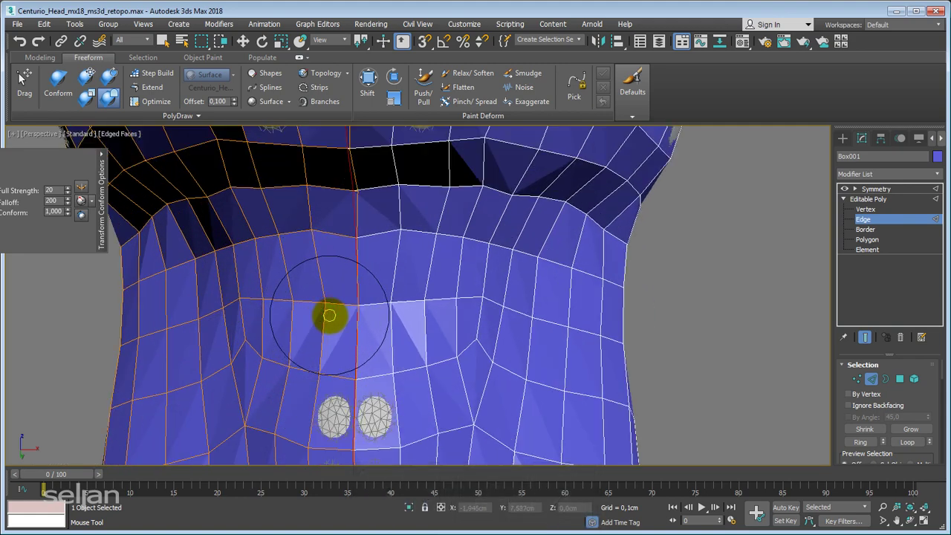
{"action": "key", "text": "ctrl+z"}
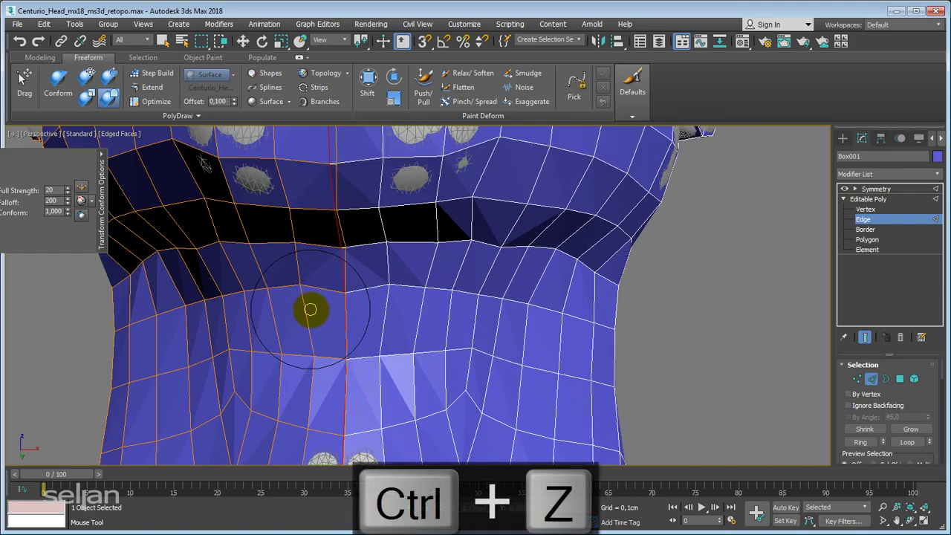
Step: Frame the eyes and brow and undo the previous edit
{"action": "scroll", "coordinate": [316, 251], "scroll_direction": "up", "scroll_amount": 3}
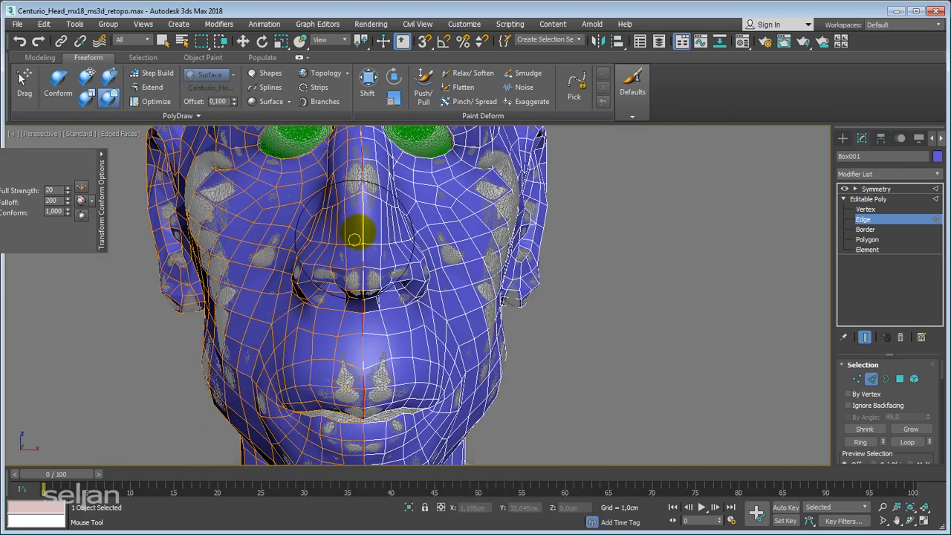
{"action": "scroll", "coordinate": [356, 229], "scroll_direction": "up", "scroll_amount": 3}
{"action": "mouse_move", "coordinate": [309, 246]}
{"action": "middle_mouse_down", "text": "alt"}
{"action": "mouse_move", "coordinate": [318, 277]}
{"action": "mouse_move", "coordinate": [276, 282]}
{"action": "middle_mouse_up", "text": "alt"}
{"action": "scroll", "coordinate": [318, 277], "scroll_direction": "down", "scroll_amount": 3}
{"action": "scroll", "coordinate": [315, 257], "scroll_direction": "down", "scroll_amount": 2}
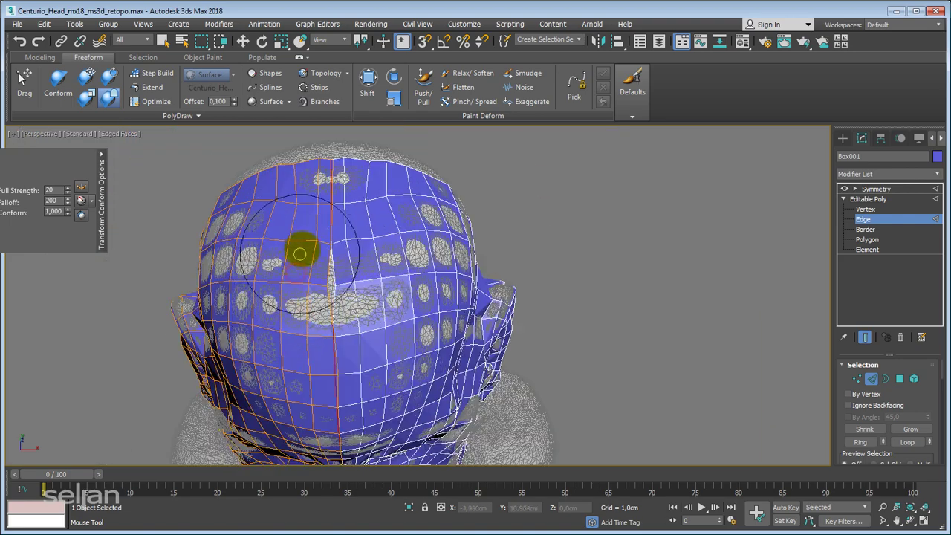
{"action": "key", "text": "ctrl+z"}
{"action": "scroll", "coordinate": [303, 247], "scroll_direction": "up", "scroll_amount": 2}
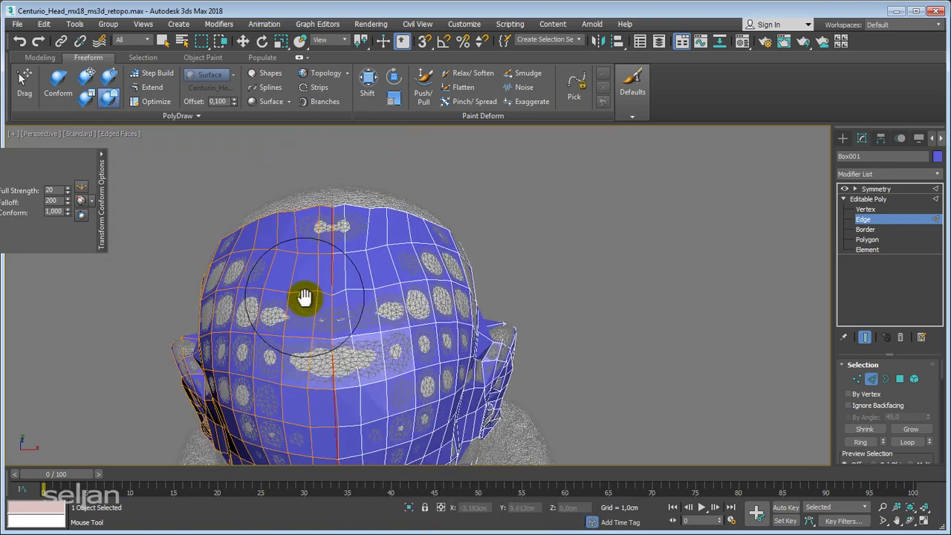
{"action": "scroll", "coordinate": [297, 239], "scroll_direction": "up", "scroll_amount": 3}
Step: Brush the crown and upper head mesh onto the scan with several Conform strokes
{"action": "mouse_move", "coordinate": [296, 238]}
{"action": "left_mouse_down"}
{"action": "mouse_move", "coordinate": [314, 293]}
{"action": "mouse_move", "coordinate": [318, 218]}
{"action": "mouse_move", "coordinate": [216, 259]}
{"action": "mouse_move", "coordinate": [274, 258]}
{"action": "left_mouse_up"}
{"action": "mouse_move", "coordinate": [301, 312]}
{"action": "middle_mouse_down"}
{"action": "mouse_move", "coordinate": [276, 233]}
{"action": "mouse_move", "coordinate": [295, 309]}
{"action": "middle_mouse_up"}
{"action": "left_click_drag", "start_coordinate": [295, 310], "coordinate": [275, 337]}
{"action": "mouse_move", "coordinate": [277, 313]}
{"action": "middle_mouse_down", "text": "alt"}
{"action": "mouse_move", "coordinate": [272, 277]}
{"action": "mouse_move", "coordinate": [275, 365]}
{"action": "middle_mouse_up", "text": "alt"}
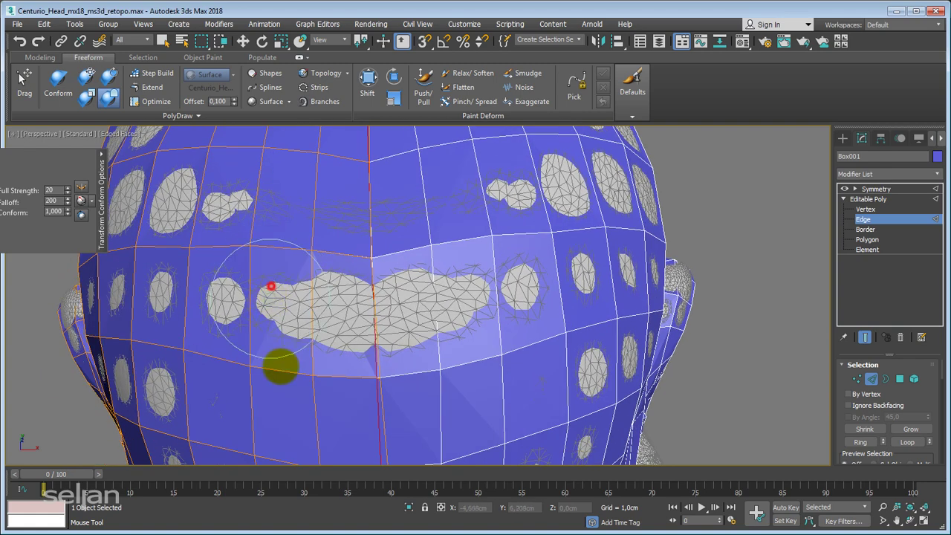
{"action": "mouse_move", "coordinate": [254, 334]}
{"action": "middle_mouse_down", "text": "alt"}
{"action": "mouse_move", "coordinate": [297, 291]}
{"action": "mouse_move", "coordinate": [265, 298]}
{"action": "middle_mouse_up", "text": "alt"}
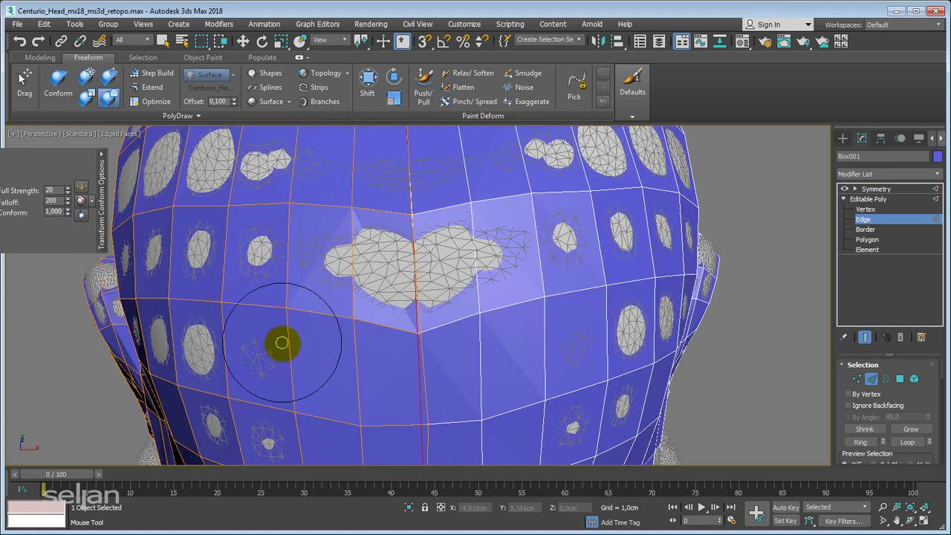
{"action": "middle_click_drag", "start_coordinate": [282, 342], "coordinate": [297, 288], "text": "alt"}
Step: Orbit around the head to check the crown, top and side of the face and neck
{"action": "middle_click_drag", "start_coordinate": [279, 303], "coordinate": [326, 311]}
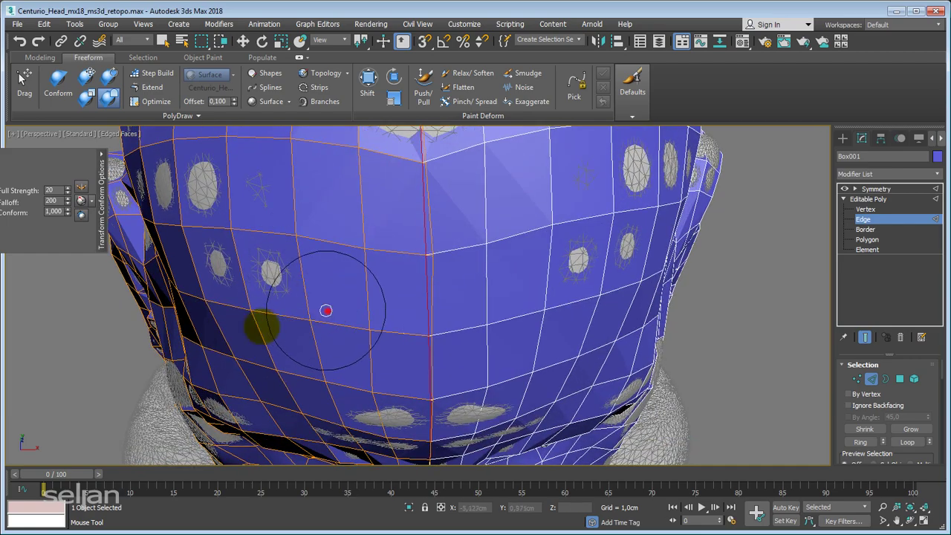
{"action": "middle_click_drag", "start_coordinate": [313, 348], "coordinate": [403, 290], "text": "alt"}
{"action": "scroll", "coordinate": [425, 317], "scroll_direction": "down", "scroll_amount": 3}
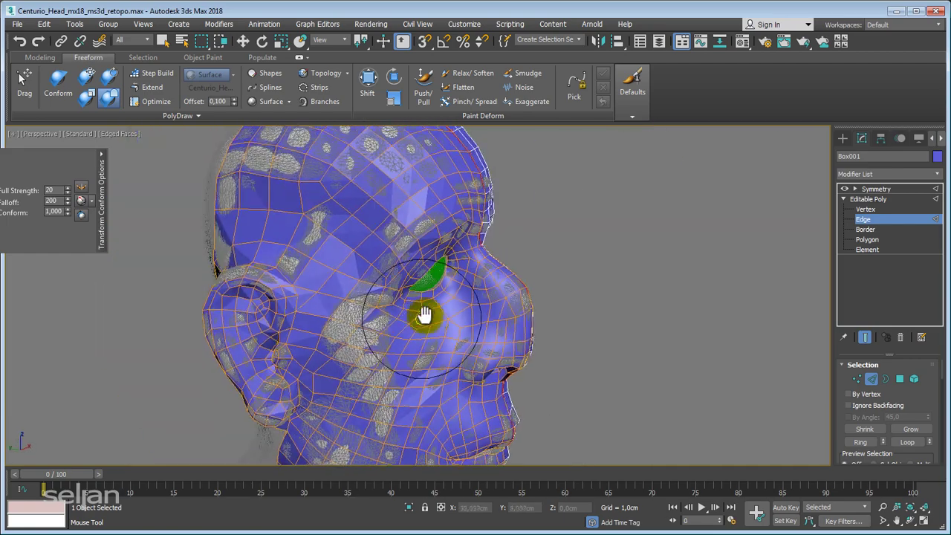
{"action": "middle_click_drag", "start_coordinate": [355, 260], "coordinate": [382, 304], "text": "alt"}
{"action": "scroll", "coordinate": [386, 283], "scroll_direction": "up", "scroll_amount": 3}
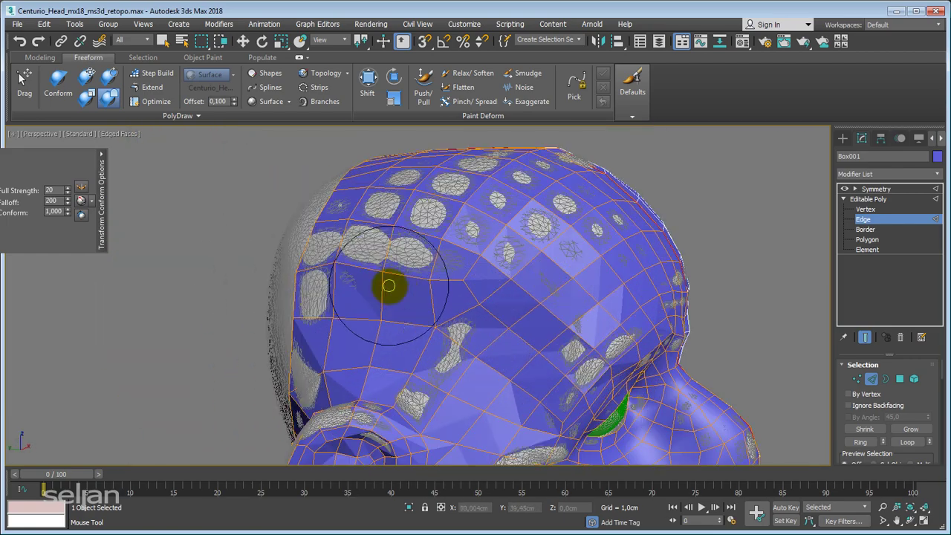
{"action": "scroll", "coordinate": [451, 251], "scroll_direction": "up", "scroll_amount": 2}
{"action": "mouse_move", "coordinate": [435, 260]}
{"action": "middle_mouse_down", "text": "alt"}
{"action": "mouse_move", "coordinate": [451, 346]}
{"action": "mouse_move", "coordinate": [492, 343]}
{"action": "middle_mouse_up", "text": "alt"}
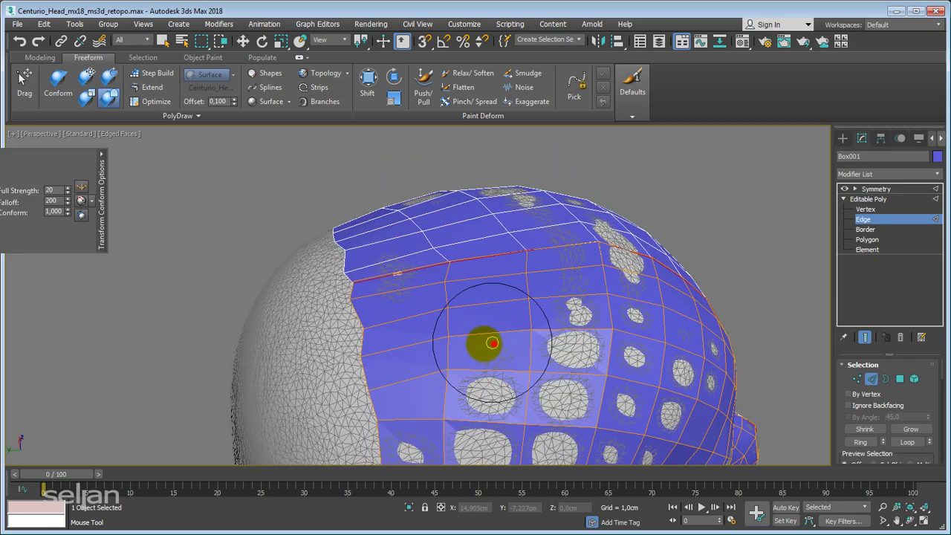
{"action": "mouse_move", "coordinate": [496, 381]}
{"action": "middle_mouse_down", "text": "alt"}
{"action": "mouse_move", "coordinate": [418, 287]}
{"action": "mouse_move", "coordinate": [446, 275]}
{"action": "middle_mouse_up", "text": "alt"}
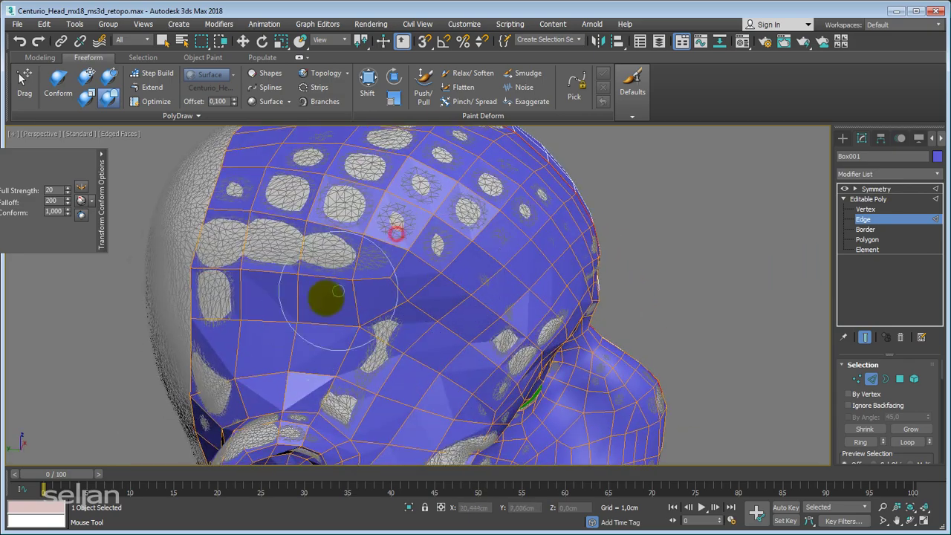
{"action": "mouse_move", "coordinate": [393, 233]}
{"action": "middle_mouse_down", "text": "alt"}
{"action": "mouse_move", "coordinate": [364, 308]}
{"action": "mouse_move", "coordinate": [378, 333]}
{"action": "mouse_move", "coordinate": [378, 265]}
{"action": "mouse_move", "coordinate": [347, 223]}
{"action": "mouse_move", "coordinate": [332, 262]}
{"action": "mouse_move", "coordinate": [361, 340]}
{"action": "mouse_move", "coordinate": [493, 297]}
{"action": "mouse_move", "coordinate": [542, 314]}
{"action": "mouse_move", "coordinate": [503, 291]}
{"action": "mouse_move", "coordinate": [394, 314]}
{"action": "mouse_move", "coordinate": [445, 297]}
{"action": "mouse_move", "coordinate": [435, 324]}
{"action": "mouse_move", "coordinate": [486, 298]}
{"action": "middle_mouse_up", "text": "alt"}
Step: Exit the brush and enable Show End Result so the mirrored half is displayed
{"action": "scroll", "coordinate": [446, 304], "scroll_direction": "up", "scroll_amount": 2}
{"action": "scroll", "coordinate": [445, 311], "scroll_direction": "up", "scroll_amount": 2}
{"action": "key", "text": "w"}
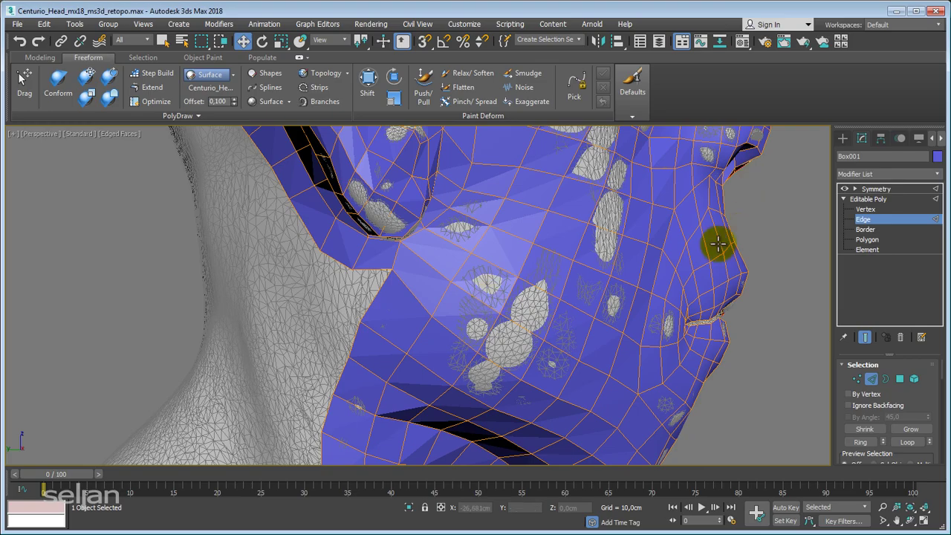
{"action": "left_click", "coordinate": [869, 334]}
{"action": "mouse_move", "coordinate": [665, 290]}
{"action": "middle_mouse_down", "text": "alt"}
{"action": "mouse_move", "coordinate": [531, 272]}
{"action": "mouse_move", "coordinate": [541, 318]}
{"action": "mouse_move", "coordinate": [515, 276]}
{"action": "mouse_move", "coordinate": [523, 254]}
{"action": "mouse_move", "coordinate": [483, 364]}
{"action": "middle_mouse_up", "text": "alt"}
Step: Zoom to the nose, switch to Vertex level, and turn Conform brushing back on
{"action": "scroll", "coordinate": [503, 334], "scroll_direction": "up", "scroll_amount": 2}
{"action": "scroll", "coordinate": [475, 277], "scroll_direction": "up", "scroll_amount": 3}
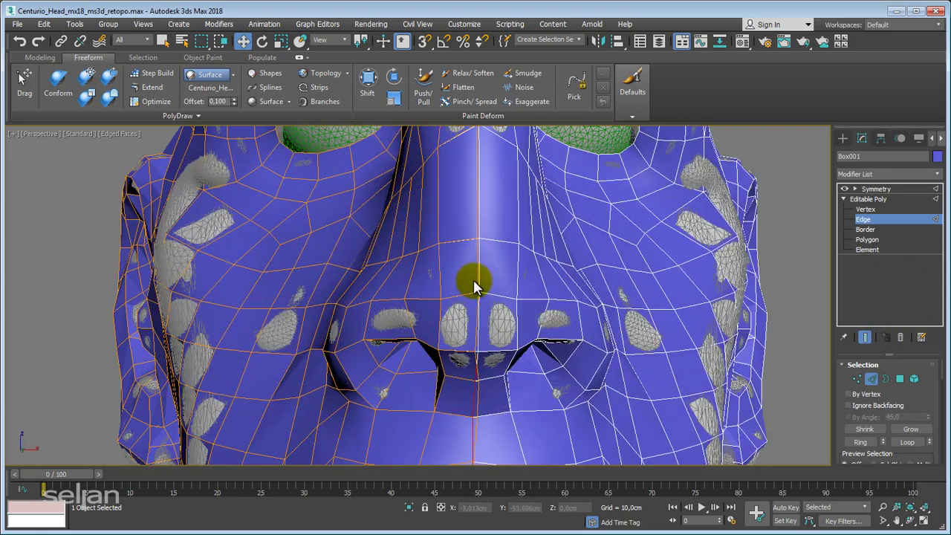
{"action": "scroll", "coordinate": [462, 266], "scroll_direction": "up", "scroll_amount": 1}
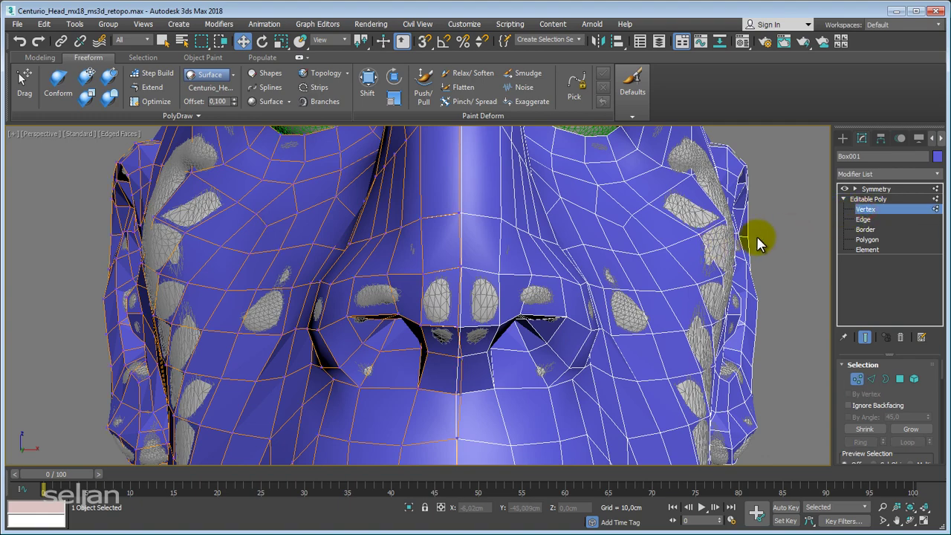
{"action": "middle_click_drag", "start_coordinate": [449, 236], "coordinate": [427, 285]}
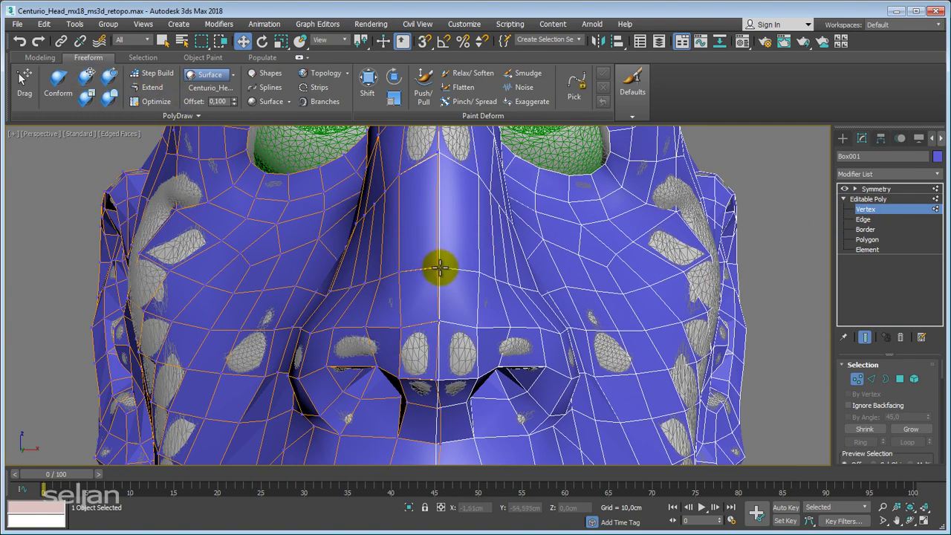
{"action": "left_click", "coordinate": [61, 88]}
{"action": "left_click", "coordinate": [55, 82]}
Step: Switch the Conform brush to Move mode and conform vertices over the eyes and nose bridge
{"action": "scroll", "coordinate": [421, 245], "scroll_direction": "up", "scroll_amount": 2}
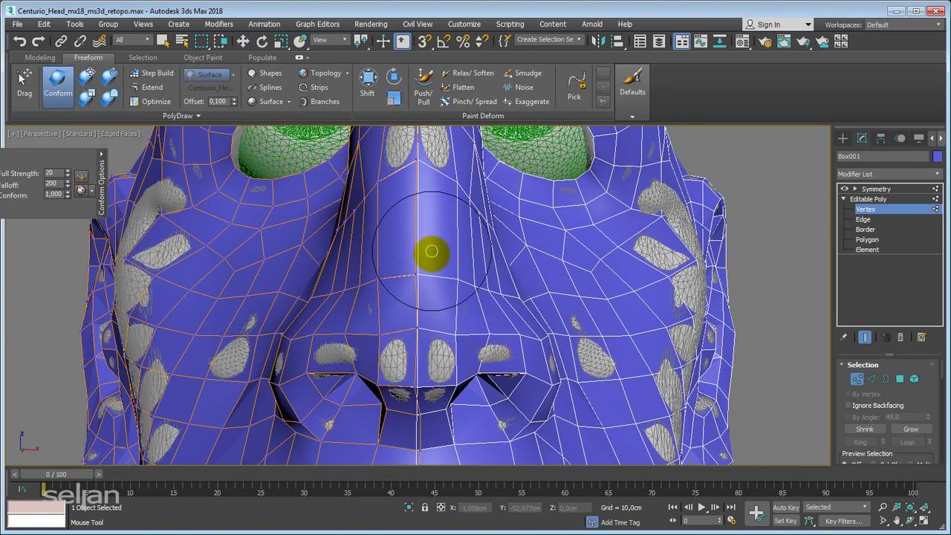
Step: Switch the Conform brush to Move mode and conform vertices over the eyes and nose bridge
{"action": "left_click", "coordinate": [85, 76]}
{"action": "scroll", "coordinate": [398, 302], "scroll_direction": "up", "scroll_amount": 3}
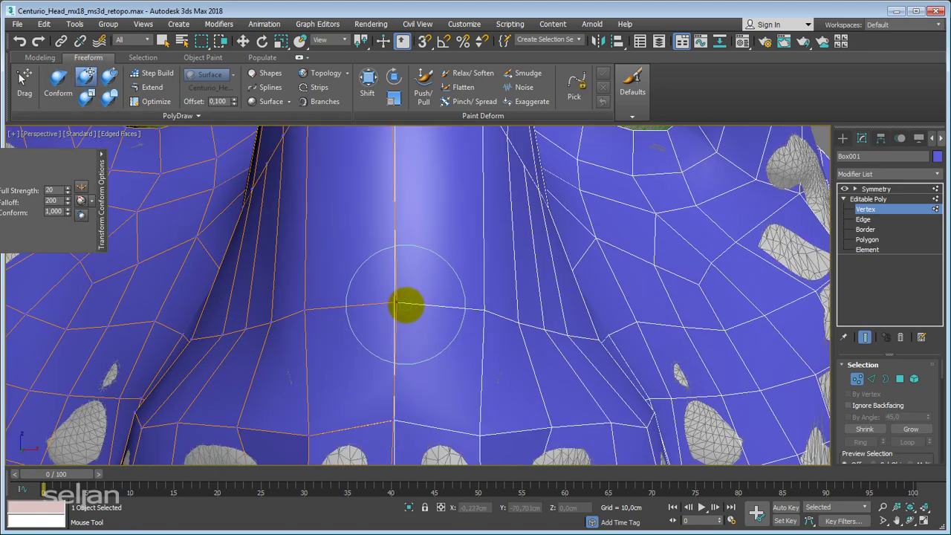
{"action": "scroll", "coordinate": [394, 297], "scroll_direction": "down", "scroll_amount": 3}
{"action": "scroll", "coordinate": [373, 244], "scroll_direction": "up", "scroll_amount": 3}
{"action": "scroll", "coordinate": [378, 253], "scroll_direction": "down", "scroll_amount": 3}
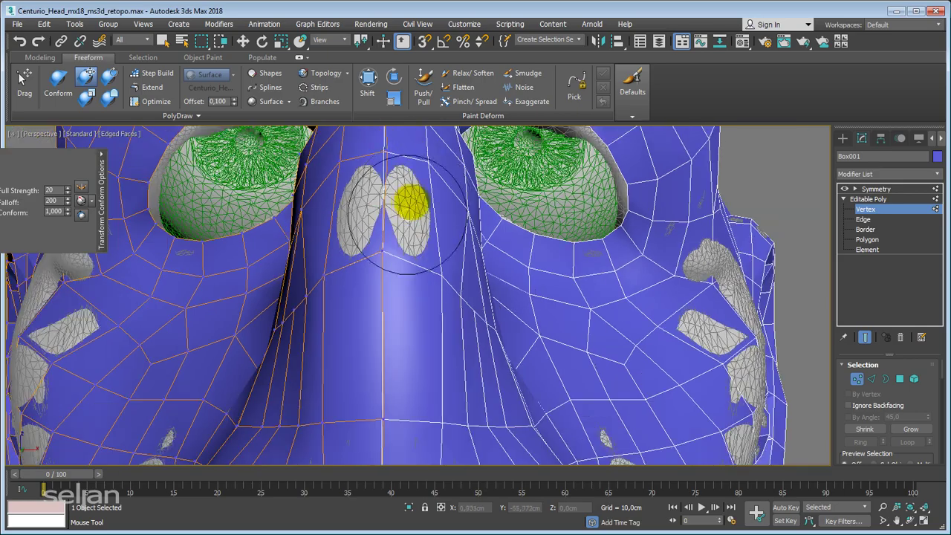
{"action": "mouse_move", "coordinate": [410, 187]}
{"action": "middle_mouse_down"}
{"action": "mouse_move", "coordinate": [374, 271]}
{"action": "mouse_move", "coordinate": [365, 257]}
{"action": "mouse_move", "coordinate": [371, 304]}
{"action": "mouse_move", "coordinate": [403, 186]}
{"action": "middle_mouse_up"}
{"action": "scroll", "coordinate": [369, 265], "scroll_direction": "down", "scroll_amount": 2}
{"action": "scroll", "coordinate": [364, 257], "scroll_direction": "down", "scroll_amount": 3}
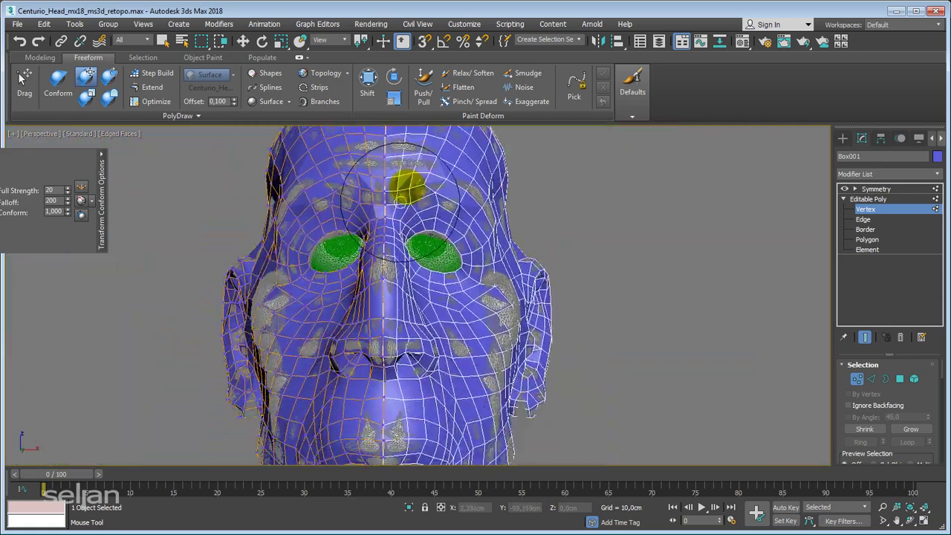
Step: Continue conforming down the front of the neck to its base
{"action": "mouse_move", "coordinate": [403, 416]}
{"action": "middle_mouse_down"}
{"action": "mouse_move", "coordinate": [403, 238]}
{"action": "mouse_move", "coordinate": [393, 201]}
{"action": "middle_mouse_up"}
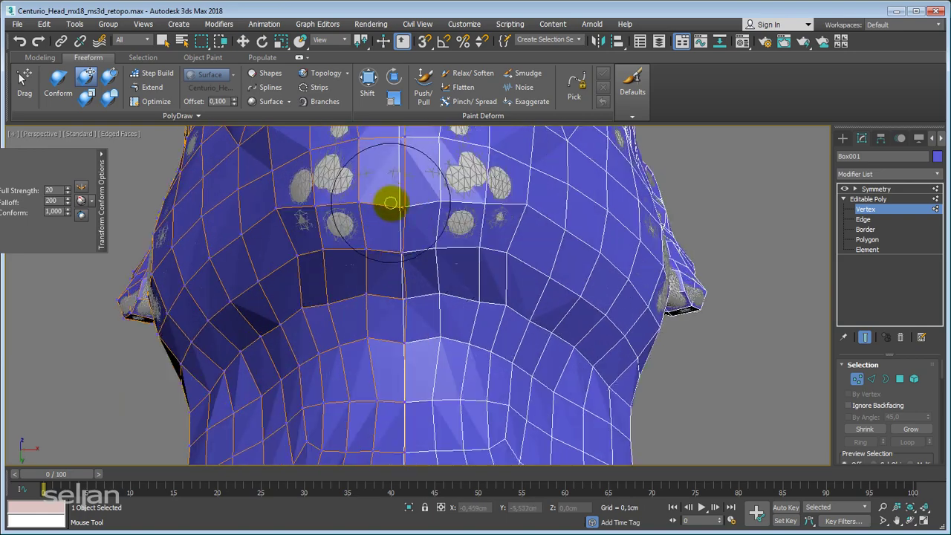
{"action": "middle_click_drag", "start_coordinate": [407, 386], "coordinate": [416, 244]}
{"action": "scroll", "coordinate": [456, 292], "scroll_direction": "up", "scroll_amount": 3}
{"action": "scroll", "coordinate": [456, 293], "scroll_direction": "up", "scroll_amount": 2}
{"action": "mouse_move", "coordinate": [457, 293]}
{"action": "middle_mouse_down"}
{"action": "mouse_move", "coordinate": [427, 170]}
{"action": "mouse_move", "coordinate": [452, 322]}
{"action": "mouse_move", "coordinate": [431, 314]}
{"action": "middle_mouse_up"}
{"action": "scroll", "coordinate": [431, 315], "scroll_direction": "down", "scroll_amount": 3}
{"action": "middle_click_drag", "start_coordinate": [423, 163], "coordinate": [411, 356]}
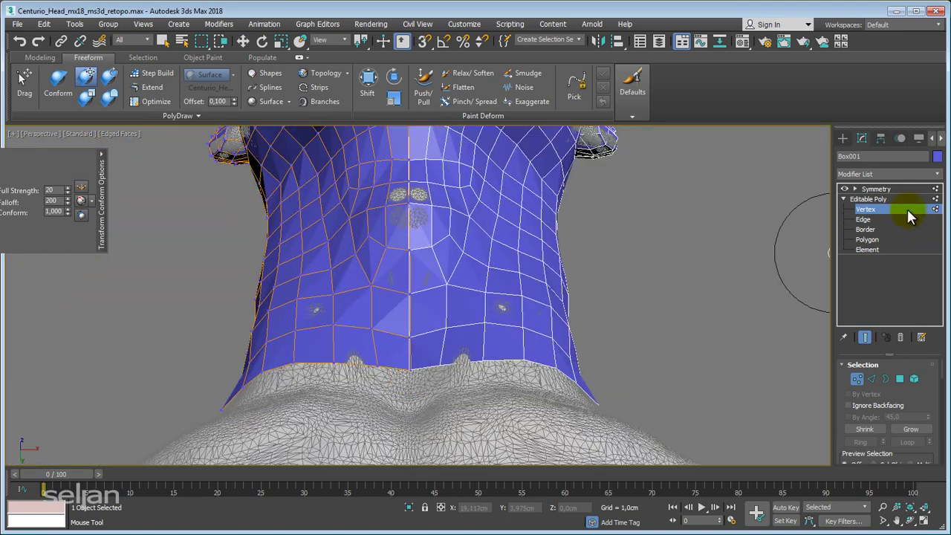
Step: Collapse the Symmetry modifier so the mirrored mesh becomes one Editable Poly
{"action": "left_click", "coordinate": [877, 189]}
{"action": "middle_click_drag", "start_coordinate": [445, 148], "coordinate": [444, 218]}
{"action": "right_click", "coordinate": [444, 218]}
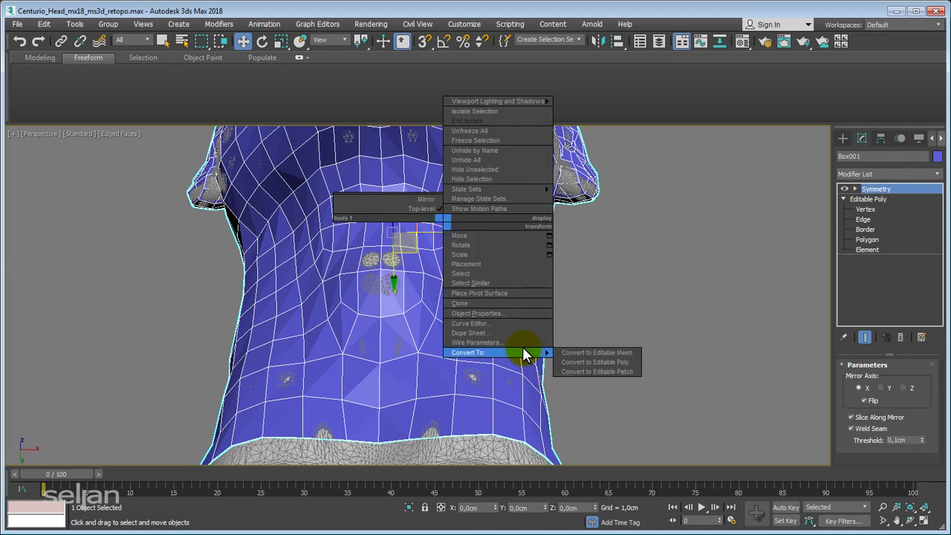
{"action": "left_click", "coordinate": [608, 362]}
Step: Frame the head in Perspective and expand the Conform brush's transform options
{"action": "scroll", "coordinate": [589, 290], "scroll_direction": "down", "scroll_amount": 5}
{"action": "middle_click_drag", "start_coordinate": [584, 307], "coordinate": [575, 330]}
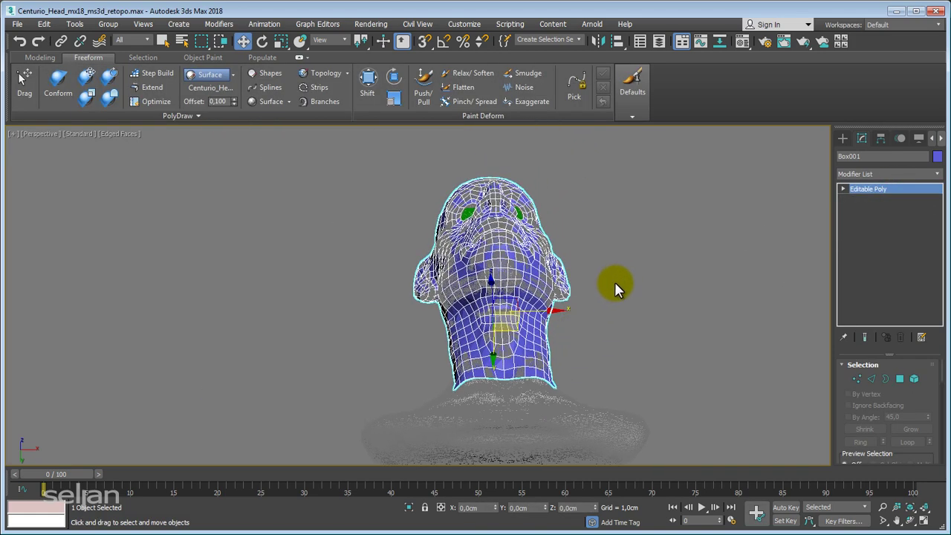
{"action": "key", "text": "p"}
{"action": "middle_click_drag", "start_coordinate": [493, 233], "coordinate": [509, 291], "text": "alt"}
{"action": "key", "text": "z"}
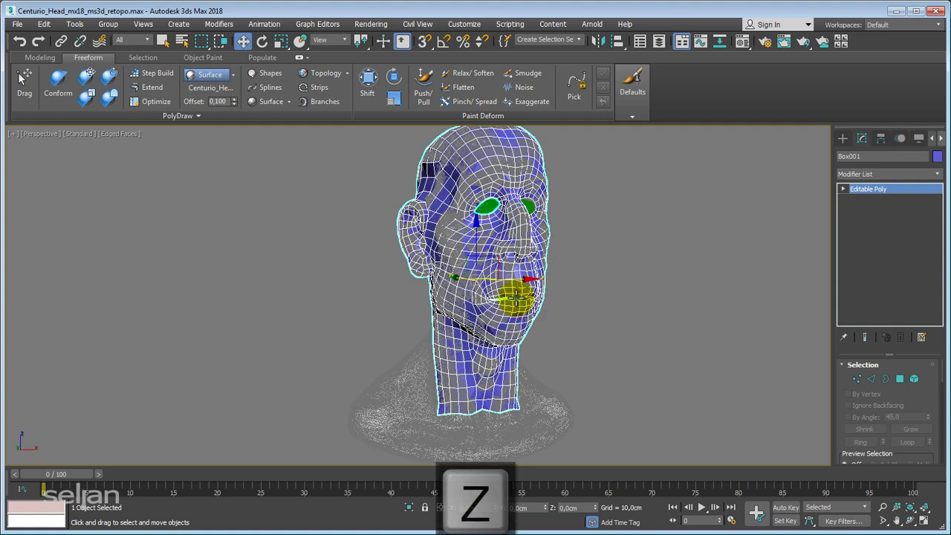
{"action": "middle_click_drag", "start_coordinate": [354, 271], "coordinate": [327, 276], "text": "alt"}
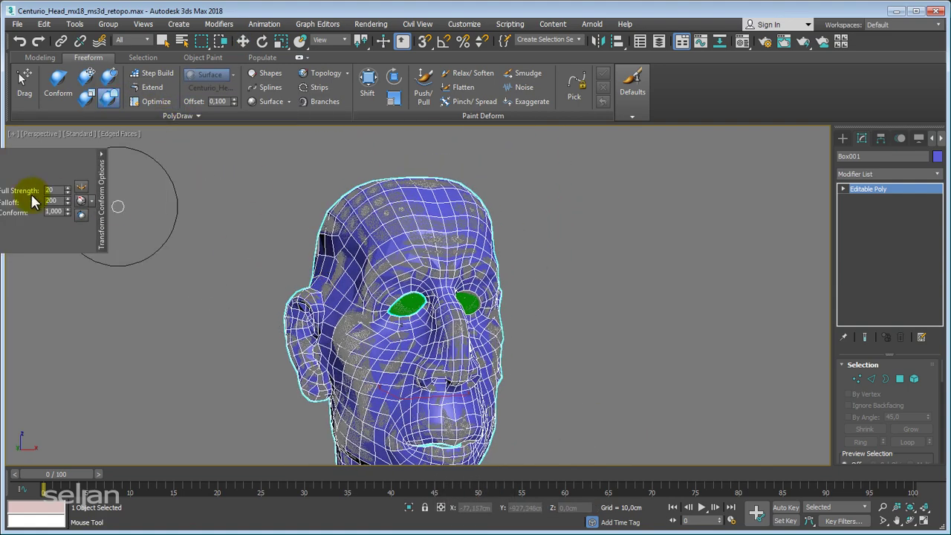
{"action": "left_click", "coordinate": [103, 183]}
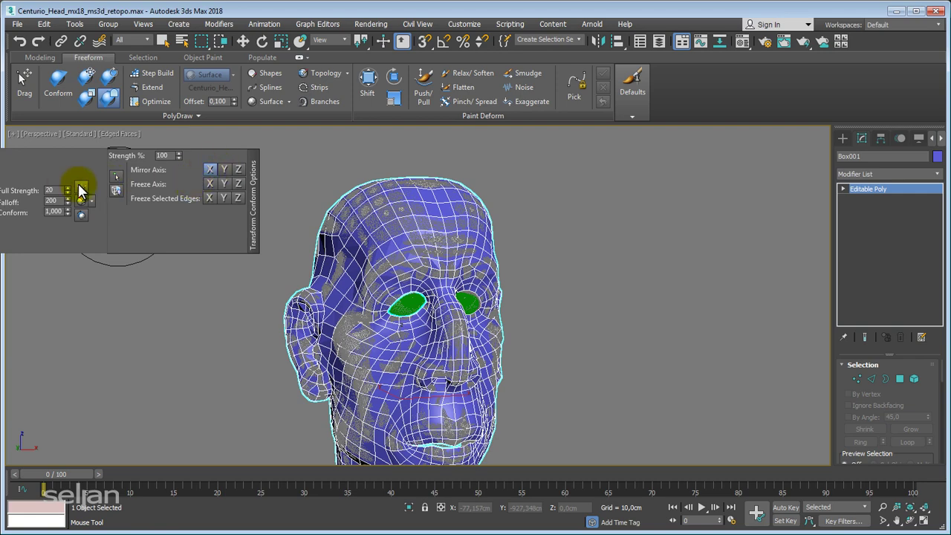
{"action": "middle_click_drag", "start_coordinate": [405, 252], "coordinate": [404, 256], "text": "alt"}
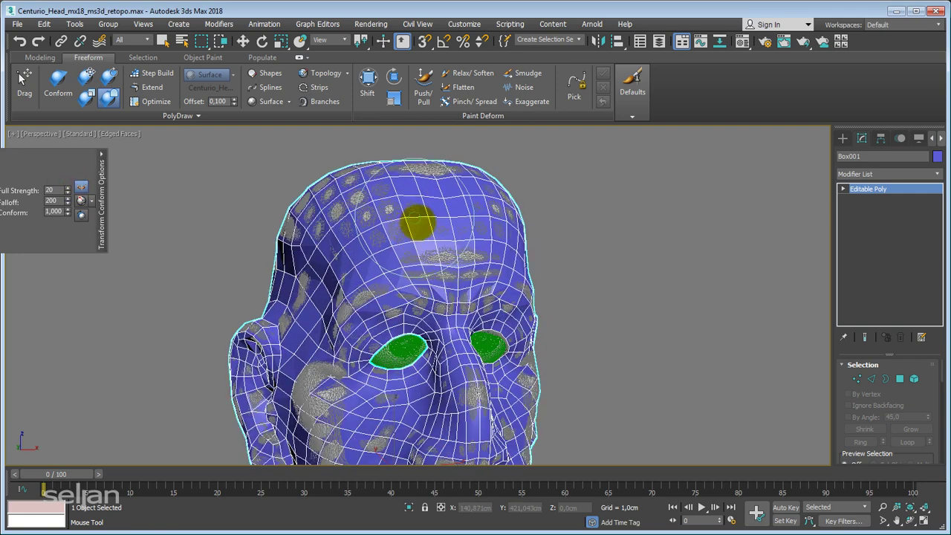
{"action": "mouse_move", "coordinate": [417, 221]}
{"action": "middle_mouse_down", "text": "alt"}
{"action": "mouse_move", "coordinate": [421, 255]}
{"action": "mouse_move", "coordinate": [424, 238]}
{"action": "mouse_move", "coordinate": [403, 255]}
{"action": "mouse_move", "coordinate": [391, 314]}
{"action": "middle_mouse_up", "text": "alt"}
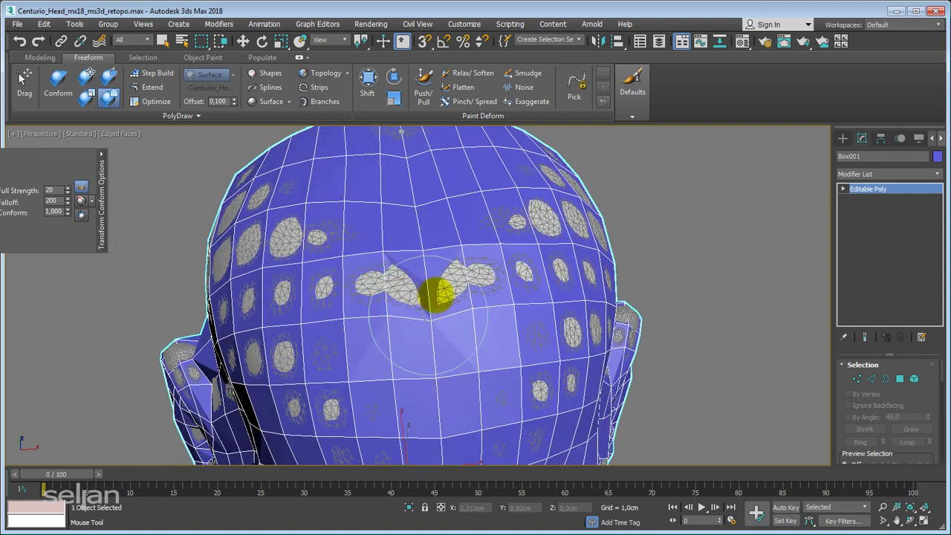
{"action": "mouse_move", "coordinate": [436, 294]}
{"action": "middle_mouse_down", "text": "alt"}
{"action": "mouse_move", "coordinate": [387, 288]}
{"action": "mouse_move", "coordinate": [382, 357]}
{"action": "middle_mouse_up", "text": "alt"}
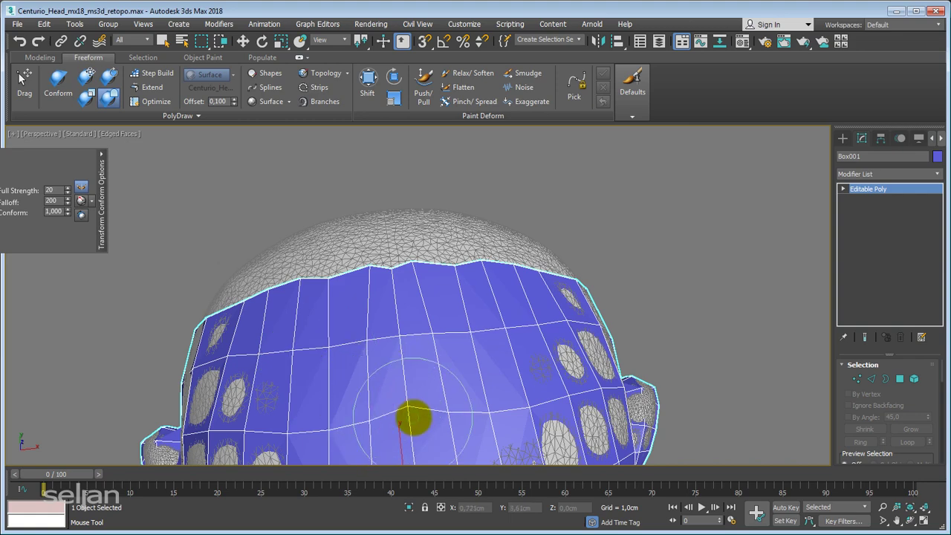
{"action": "middle_click_drag", "start_coordinate": [367, 401], "coordinate": [393, 284], "text": "alt"}
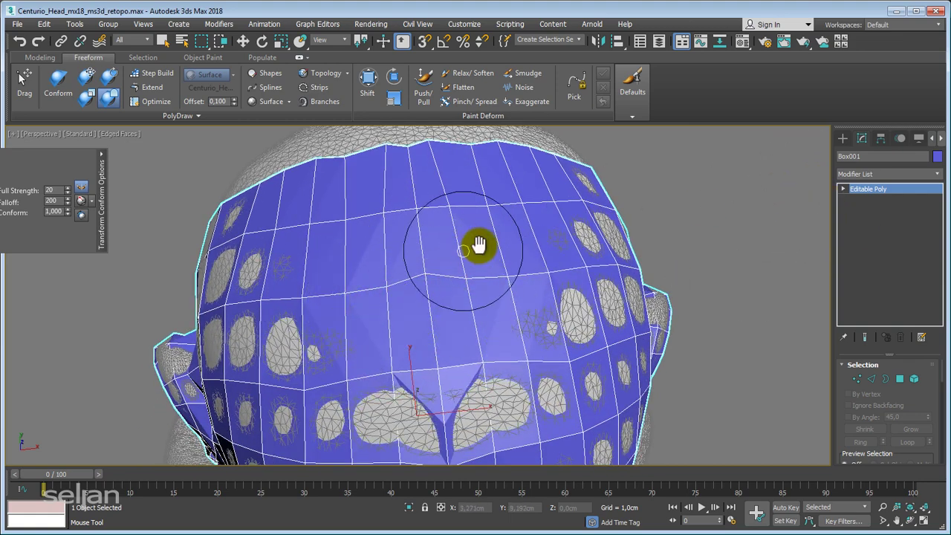
{"action": "middle_click_drag", "start_coordinate": [478, 244], "coordinate": [500, 260], "text": "alt"}
Step: In Vertex mode, remove an unwanted vertex from the mustache area
{"action": "key", "text": "1"}
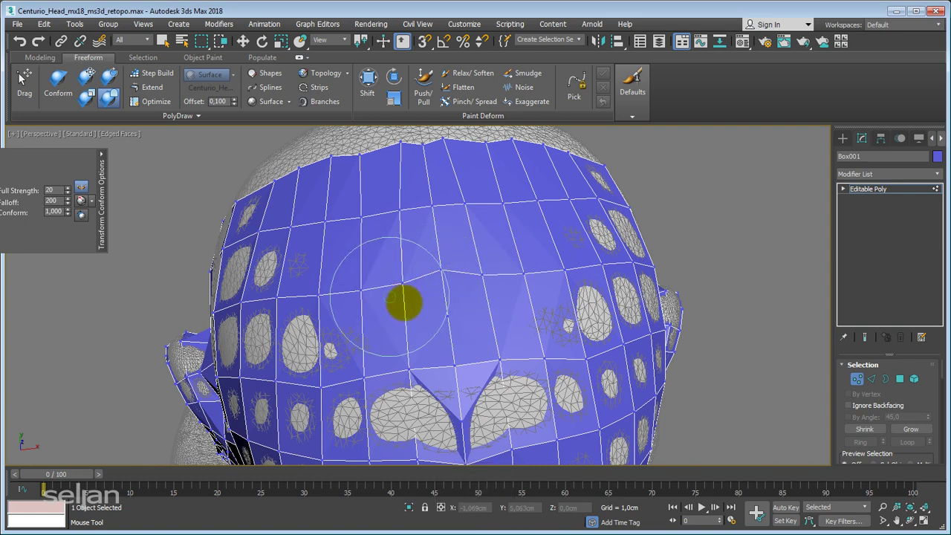
{"action": "mouse_move", "coordinate": [405, 303]}
{"action": "middle_mouse_down", "text": "alt"}
{"action": "mouse_move", "coordinate": [510, 238]}
{"action": "mouse_move", "coordinate": [378, 322]}
{"action": "middle_mouse_up", "text": "alt"}
{"action": "middle_click_drag", "start_coordinate": [433, 300], "coordinate": [409, 287], "text": "alt"}
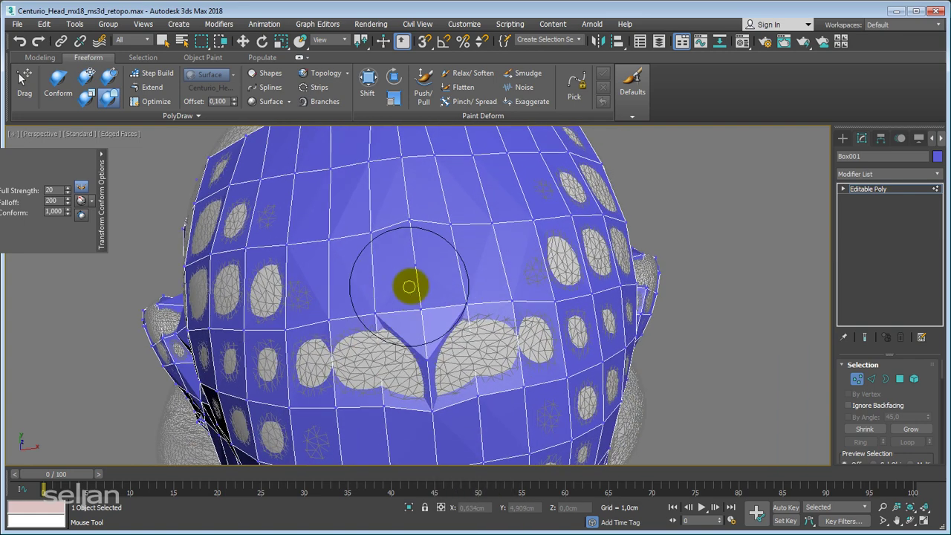
{"action": "key", "text": "w"}
{"action": "right_click", "coordinate": [403, 275]}
{"action": "left_click", "coordinate": [215, 161]}
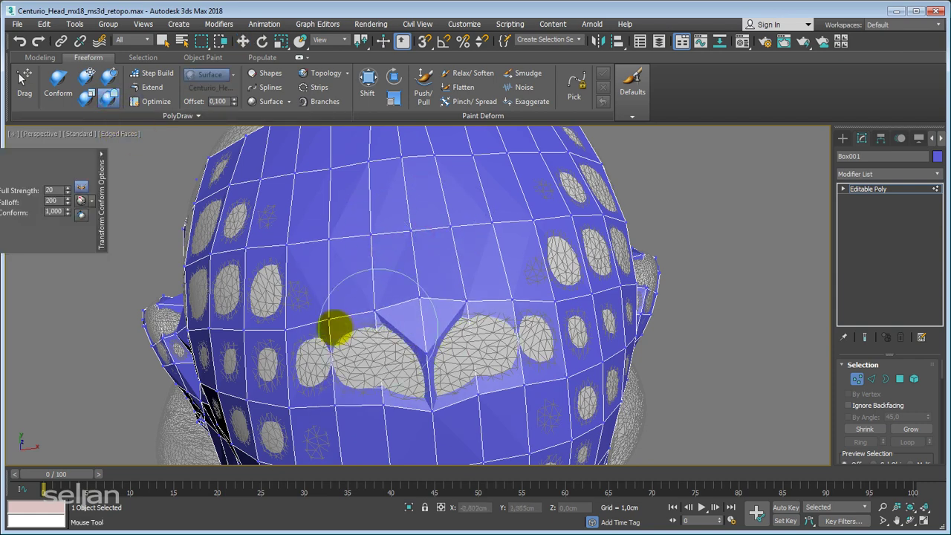
Step: Remove the vertex causing an indentation to flatten that spot
{"action": "right_click", "coordinate": [430, 345]}
{"action": "right_click", "coordinate": [430, 358]}
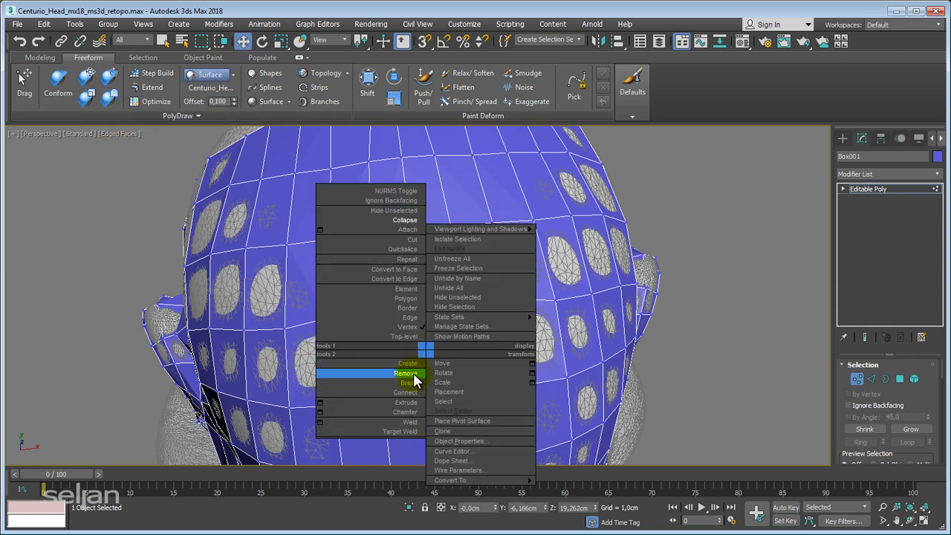
{"action": "left_click", "coordinate": [163, 146]}
Step: Re-enable the Conform brush and bring the eyes and nose into view
{"action": "left_click", "coordinate": [110, 99]}
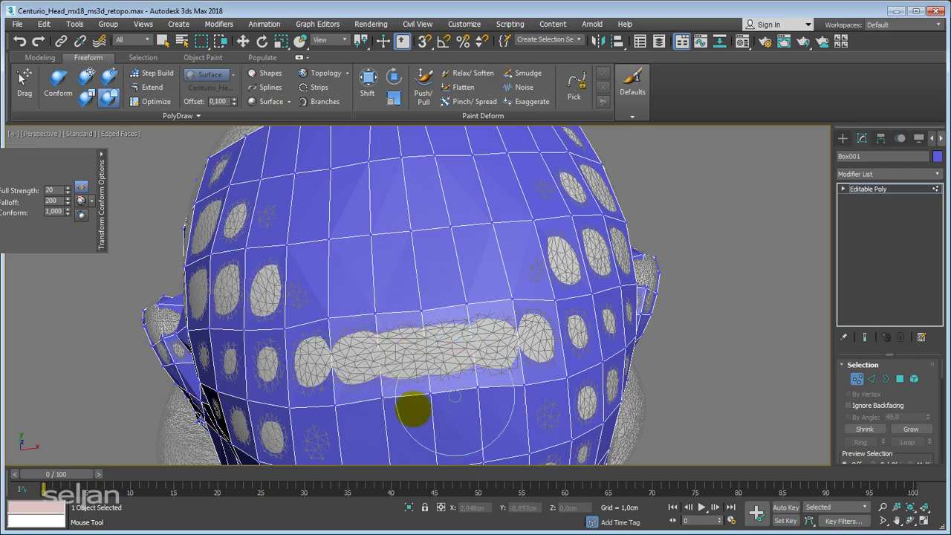
{"action": "mouse_move", "coordinate": [479, 312]}
{"action": "middle_mouse_down", "text": "alt"}
{"action": "mouse_move", "coordinate": [381, 297]}
{"action": "mouse_move", "coordinate": [421, 272]}
{"action": "mouse_move", "coordinate": [338, 280]}
{"action": "middle_mouse_up", "text": "alt"}
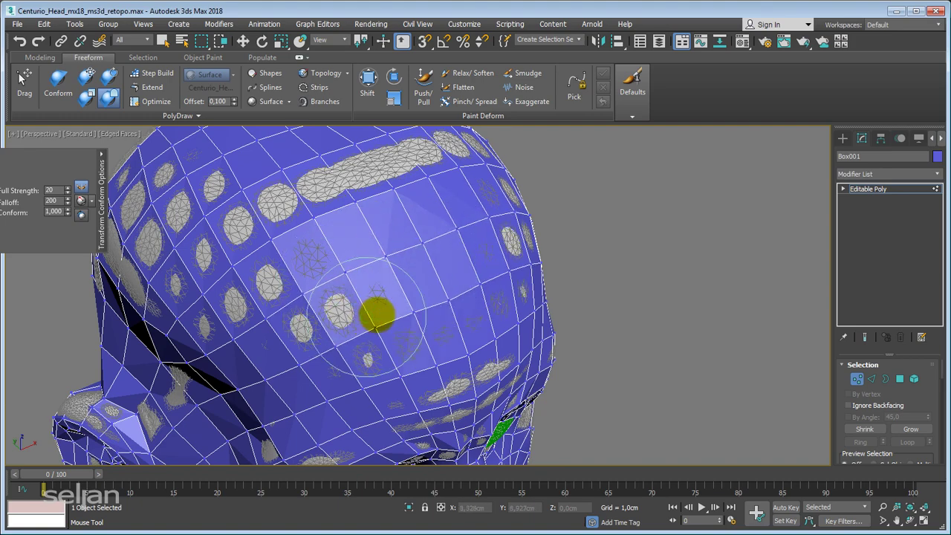
{"action": "middle_click_drag", "start_coordinate": [378, 314], "coordinate": [439, 270], "text": "alt"}
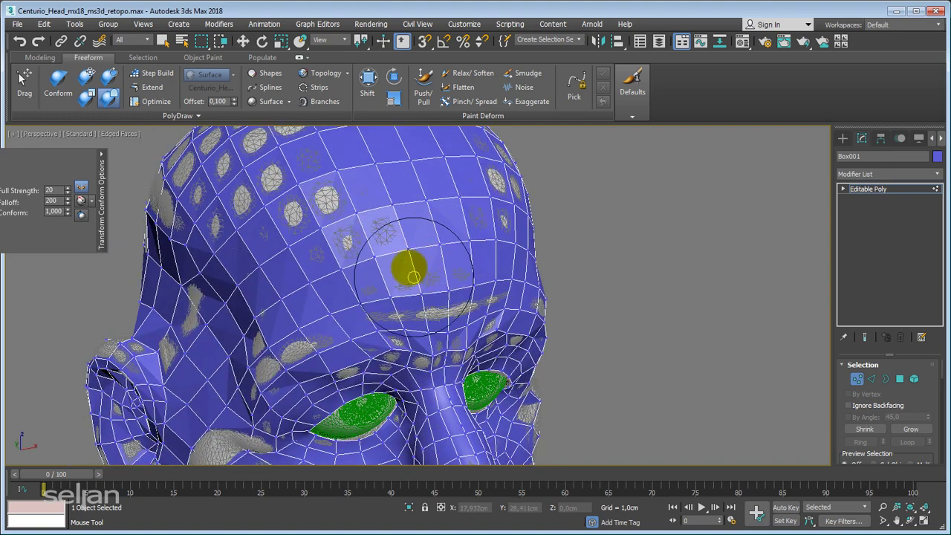
{"action": "scroll", "coordinate": [407, 268], "scroll_direction": "up", "scroll_amount": 2}
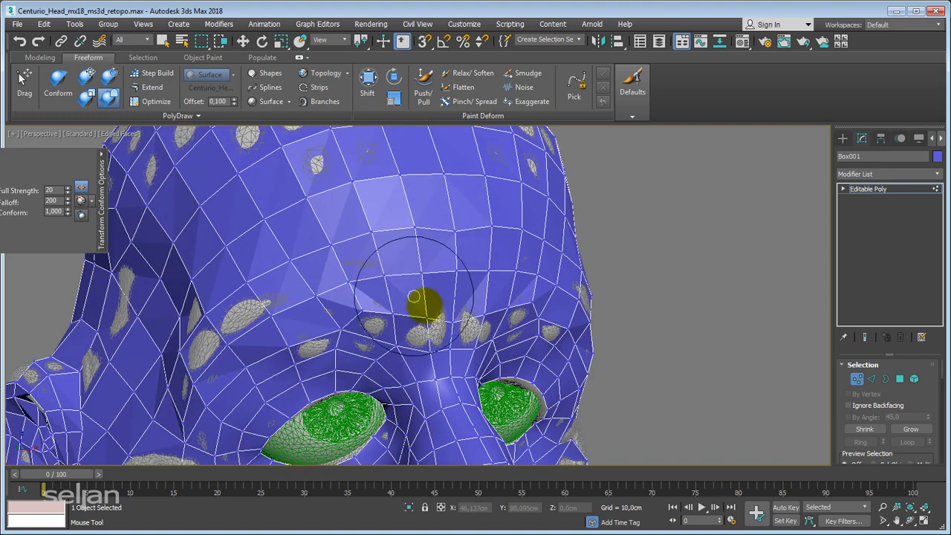
{"action": "scroll", "coordinate": [421, 304], "scroll_direction": "up", "scroll_amount": 1}
{"action": "scroll", "coordinate": [420, 261], "scroll_direction": "up", "scroll_amount": 2}
{"action": "mouse_move", "coordinate": [421, 333]}
{"action": "middle_mouse_down"}
{"action": "mouse_move", "coordinate": [439, 272]}
{"action": "mouse_move", "coordinate": [426, 181]}
{"action": "middle_mouse_up"}
{"action": "scroll", "coordinate": [354, 315], "scroll_direction": "up", "scroll_amount": 2}
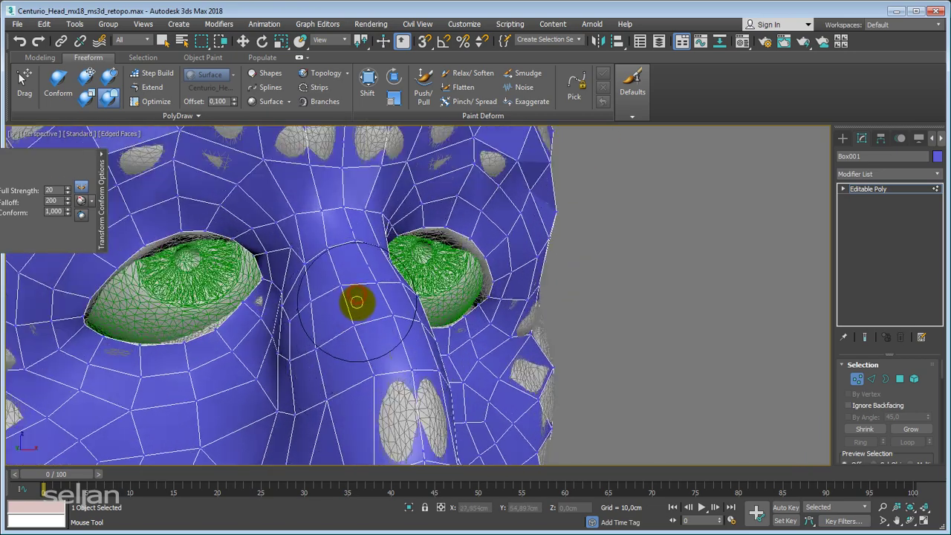
{"action": "scroll", "coordinate": [355, 275], "scroll_direction": "up", "scroll_amount": 2}
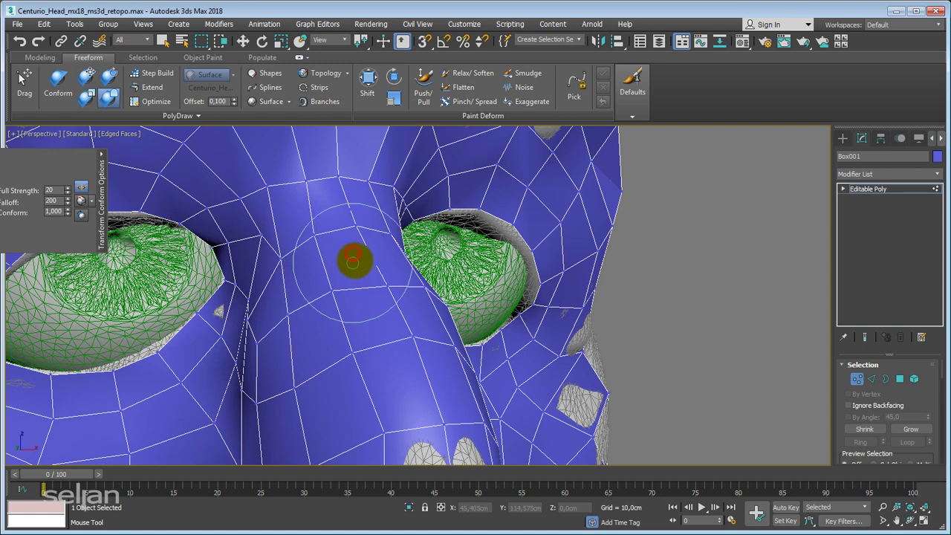
Step: In wireframe, remove the selected vertex on the nose bridge, then return to shaded display
{"action": "key", "text": "F3"}
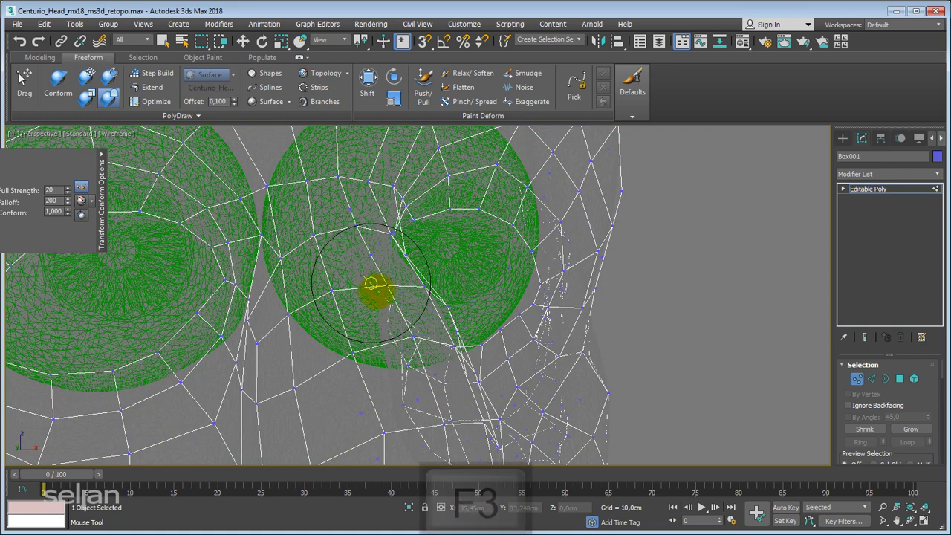
{"action": "right_click", "coordinate": [368, 272]}
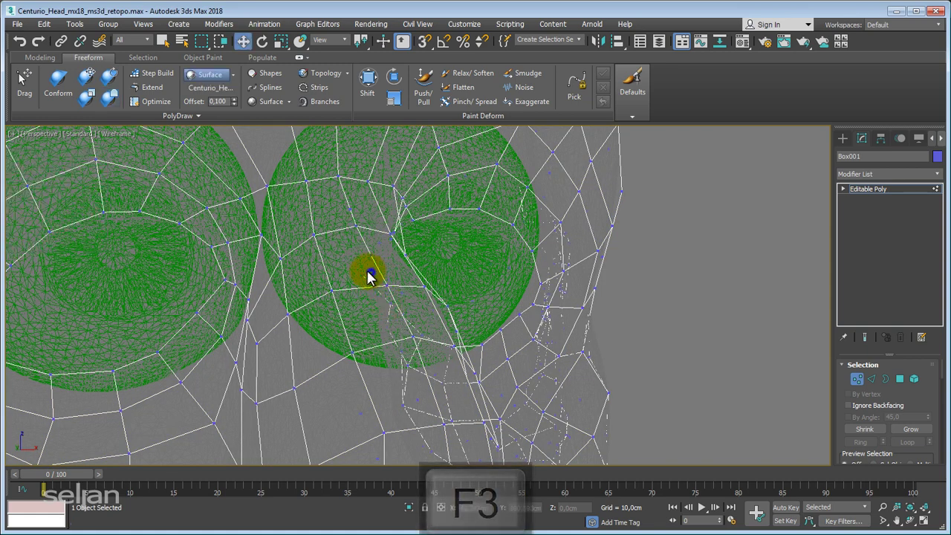
{"action": "right_click", "coordinate": [347, 210]}
{"action": "left_click", "coordinate": [331, 228]}
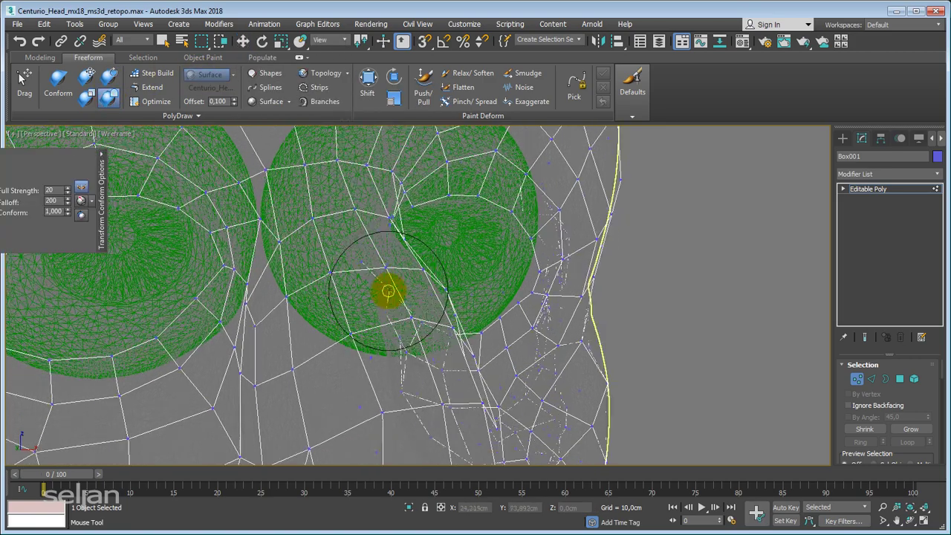
{"action": "key", "text": "F3"}
{"action": "middle_click_drag", "start_coordinate": [393, 310], "coordinate": [403, 283]}
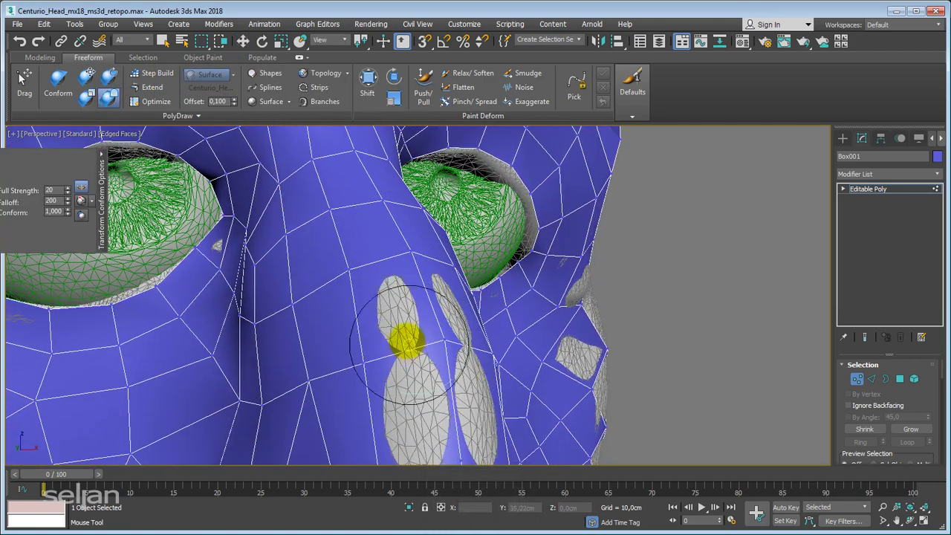
{"action": "middle_click_drag", "start_coordinate": [399, 339], "coordinate": [407, 272]}
{"action": "middle_click_drag", "start_coordinate": [397, 371], "coordinate": [451, 263]}
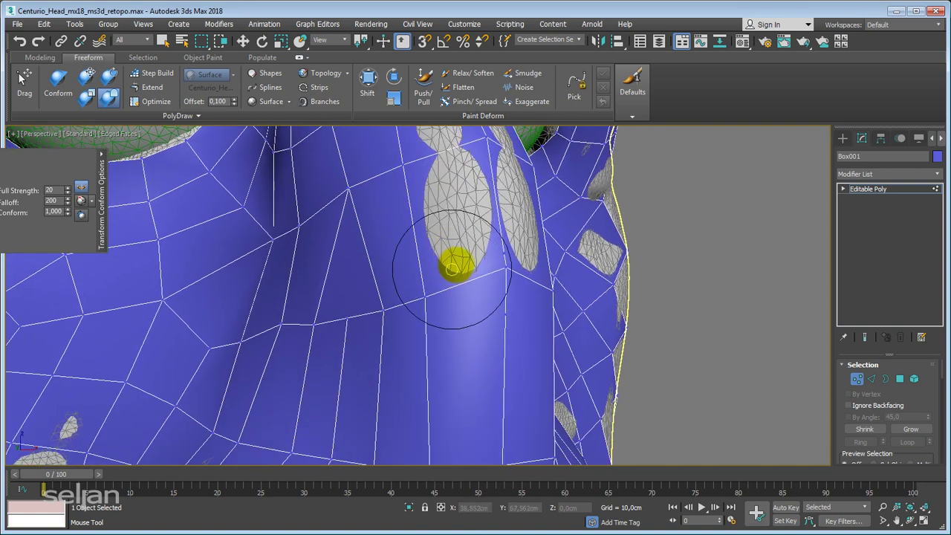
Step: Remove the unneeded edges and give the mesh a pale green object colour
{"action": "right_click", "coordinate": [509, 317]}
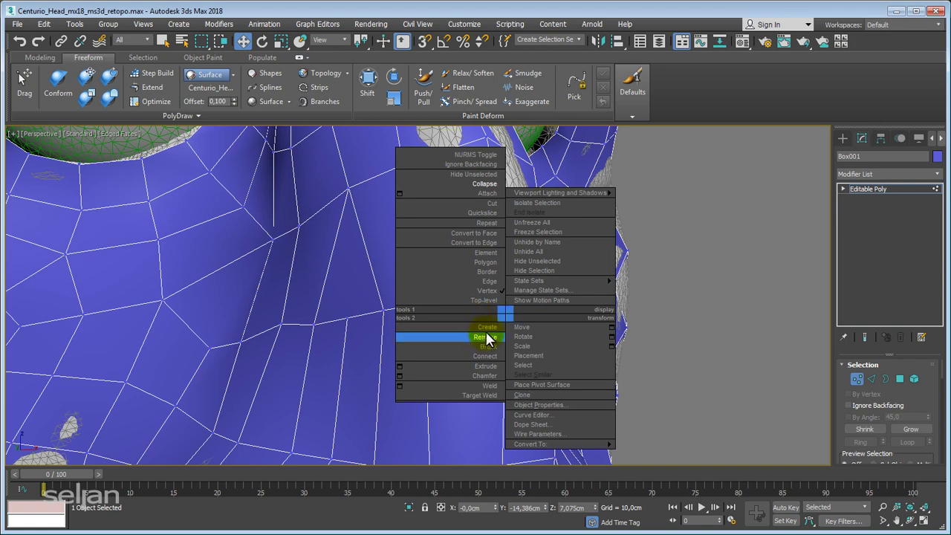
{"action": "left_click", "coordinate": [484, 337]}
{"action": "left_click", "coordinate": [937, 156]}
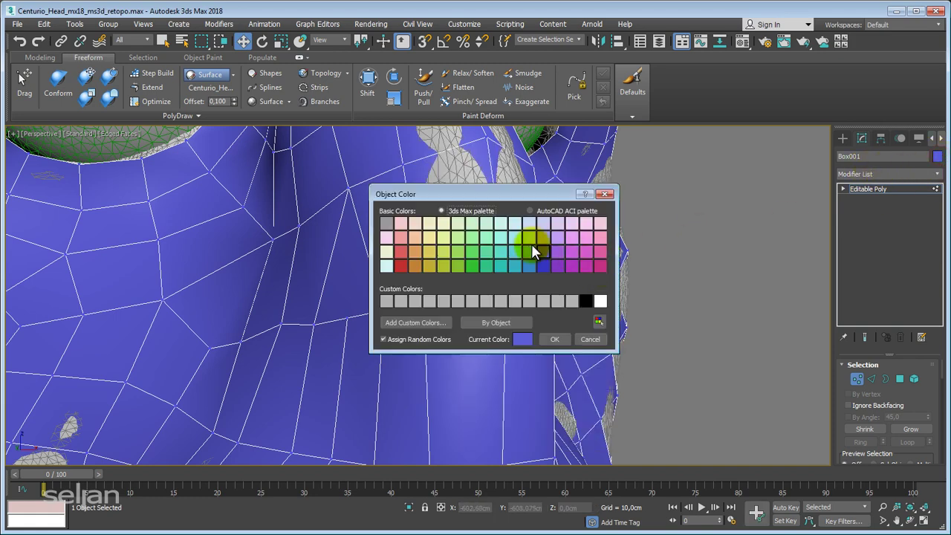
{"action": "left_click", "coordinate": [528, 251]}
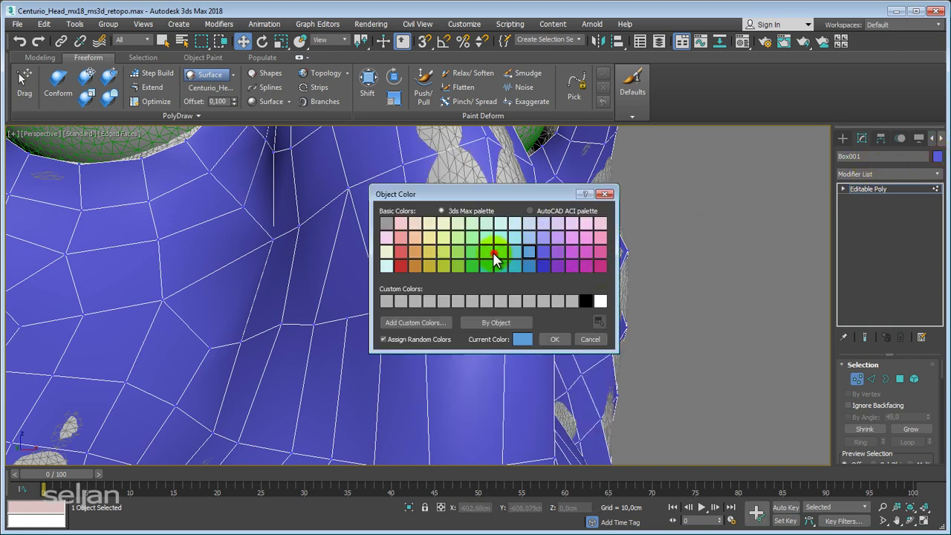
{"action": "left_click", "coordinate": [555, 339]}
Step: Remove further stray edges from the mesh with the quad menu Remove command
{"action": "scroll", "coordinate": [520, 297], "scroll_direction": "down", "scroll_amount": 3}
{"action": "scroll", "coordinate": [493, 226], "scroll_direction": "up", "scroll_amount": 3}
{"action": "scroll", "coordinate": [518, 319], "scroll_direction": "up", "scroll_amount": 2}
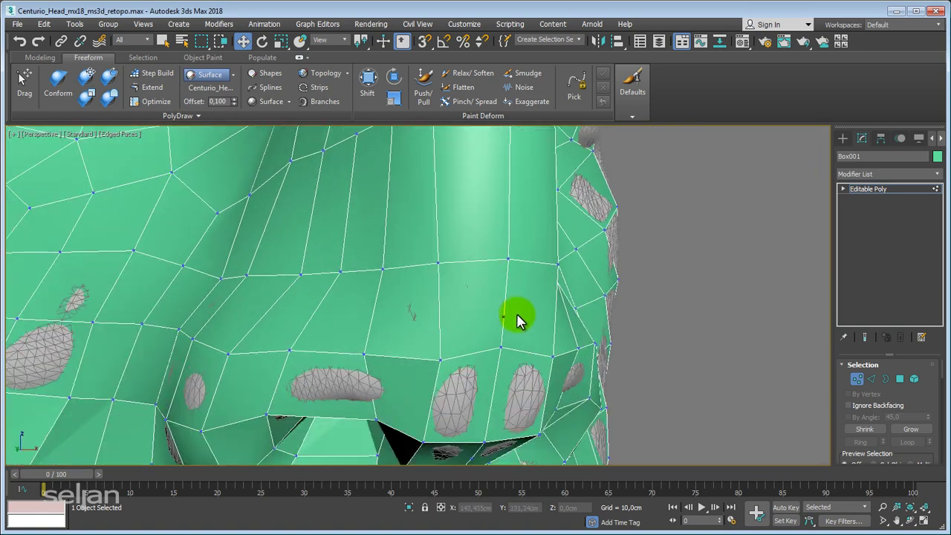
{"action": "right_click", "coordinate": [502, 318]}
{"action": "left_click", "coordinate": [490, 335]}
{"action": "mouse_move", "coordinate": [490, 335]}
{"action": "middle_mouse_down", "text": "alt"}
{"action": "mouse_move", "coordinate": [483, 231]}
{"action": "mouse_move", "coordinate": [405, 254]}
{"action": "mouse_move", "coordinate": [434, 445]}
{"action": "mouse_move", "coordinate": [439, 314]}
{"action": "mouse_move", "coordinate": [431, 339]}
{"action": "mouse_move", "coordinate": [442, 342]}
{"action": "mouse_move", "coordinate": [401, 267]}
{"action": "mouse_move", "coordinate": [407, 291]}
{"action": "mouse_move", "coordinate": [349, 312]}
{"action": "mouse_move", "coordinate": [337, 262]}
{"action": "mouse_move", "coordinate": [430, 307]}
{"action": "middle_mouse_up", "text": "alt"}
{"action": "right_click", "coordinate": [422, 233]}
{"action": "left_click", "coordinate": [401, 256]}
{"action": "right_click", "coordinate": [411, 408]}
{"action": "right_click", "coordinate": [434, 343]}
{"action": "left_click", "coordinate": [413, 362]}
Step: Conform the mesh onto the cheek, eye, nose bridge and mouth area
{"action": "left_click", "coordinate": [108, 97]}
{"action": "middle_click_drag", "start_coordinate": [409, 339], "coordinate": [466, 309], "text": "alt"}
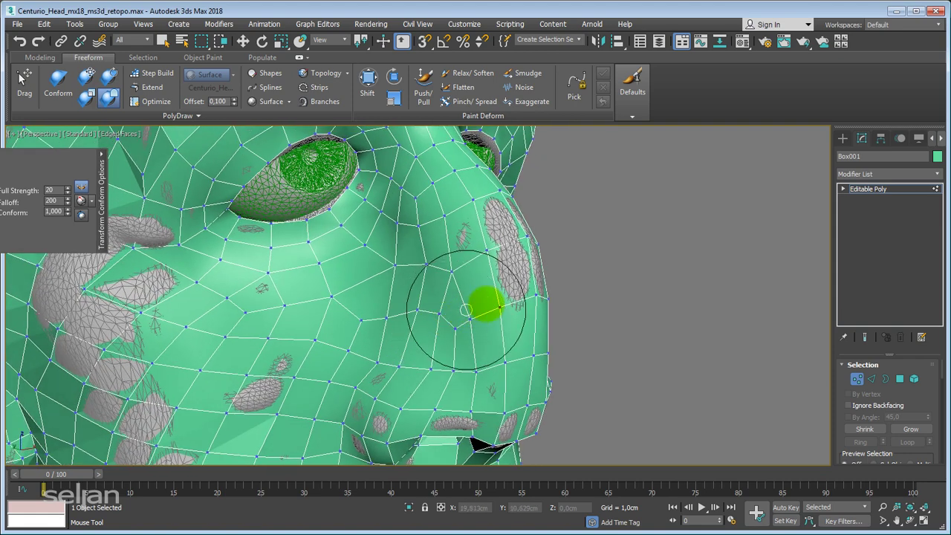
{"action": "mouse_move", "coordinate": [460, 246]}
{"action": "middle_mouse_down", "text": "alt"}
{"action": "mouse_move", "coordinate": [450, 357]}
{"action": "mouse_move", "coordinate": [433, 269]}
{"action": "middle_mouse_up", "text": "alt"}
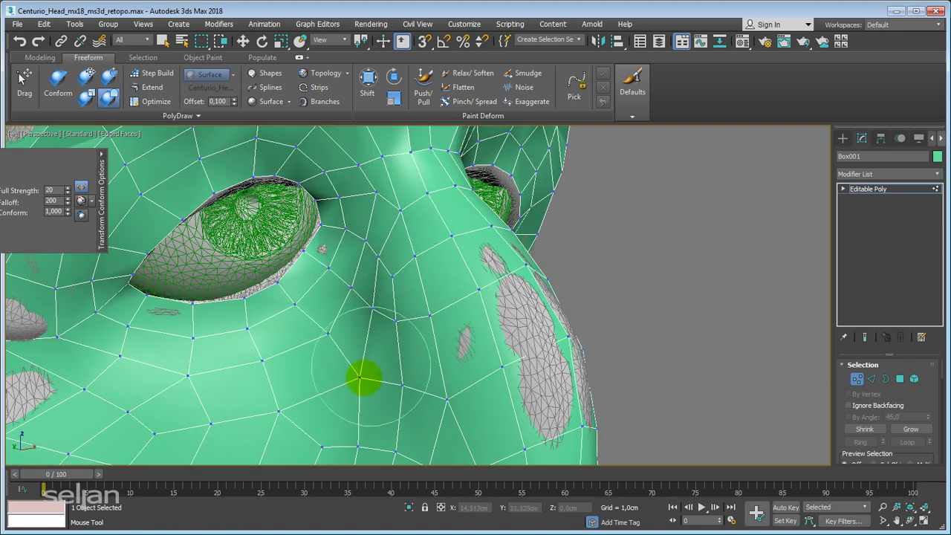
{"action": "middle_click_drag", "start_coordinate": [417, 349], "coordinate": [436, 243], "text": "alt"}
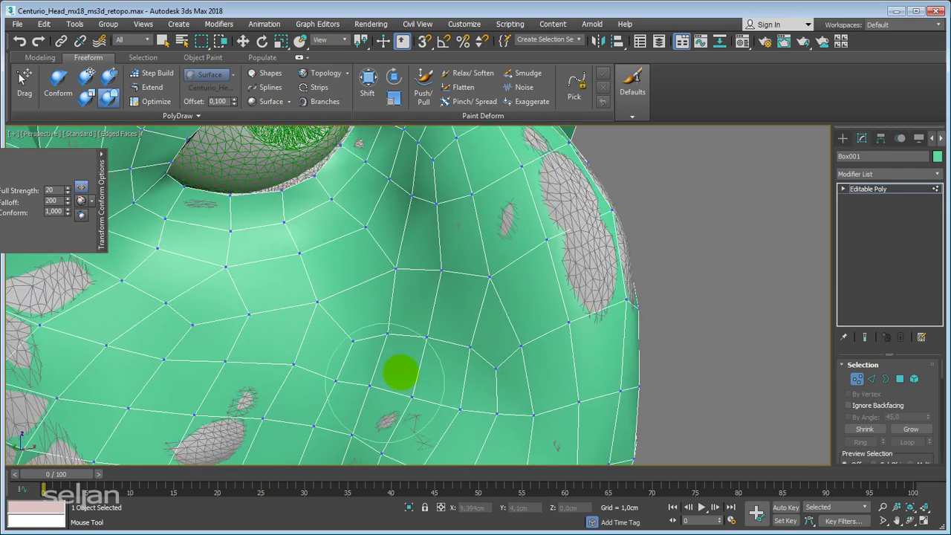
{"action": "middle_click_drag", "start_coordinate": [401, 373], "coordinate": [481, 219], "text": "alt"}
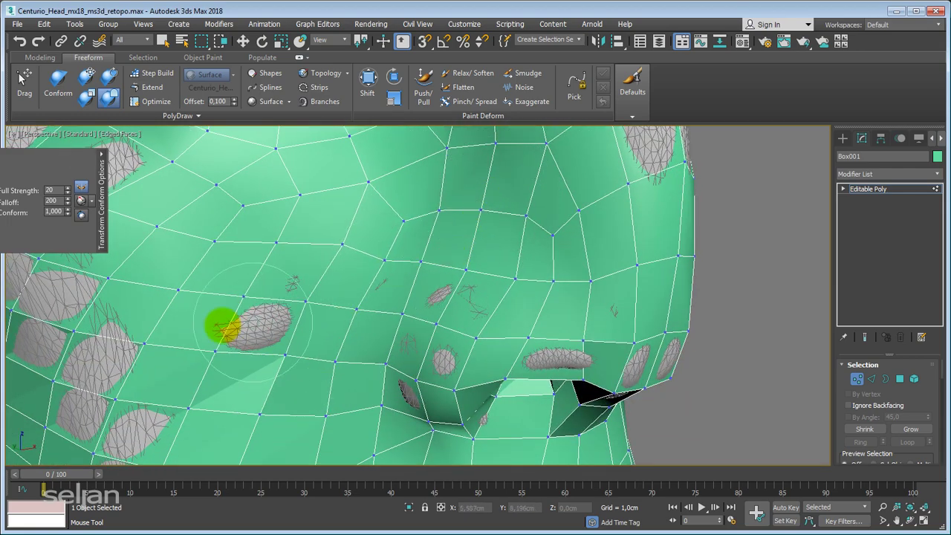
{"action": "mouse_move", "coordinate": [222, 327]}
{"action": "middle_mouse_down", "text": "alt"}
{"action": "mouse_move", "coordinate": [467, 272]}
{"action": "mouse_move", "coordinate": [476, 251]}
{"action": "mouse_move", "coordinate": [456, 206]}
{"action": "mouse_move", "coordinate": [387, 198]}
{"action": "middle_mouse_up", "text": "alt"}
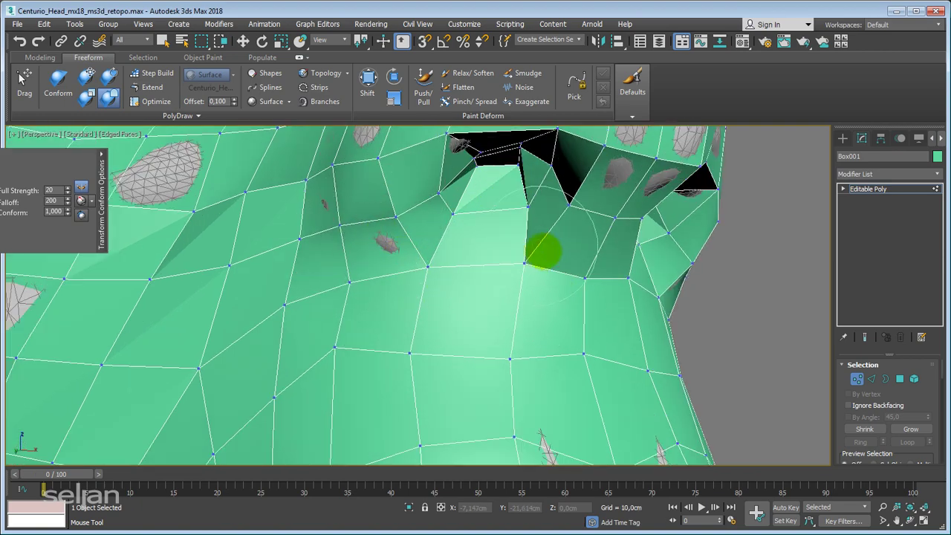
{"action": "mouse_move", "coordinate": [543, 250]}
{"action": "middle_mouse_down", "text": "alt"}
{"action": "mouse_move", "coordinate": [510, 270]}
{"action": "mouse_move", "coordinate": [472, 208]}
{"action": "mouse_move", "coordinate": [459, 342]}
{"action": "mouse_move", "coordinate": [454, 281]}
{"action": "middle_mouse_up", "text": "alt"}
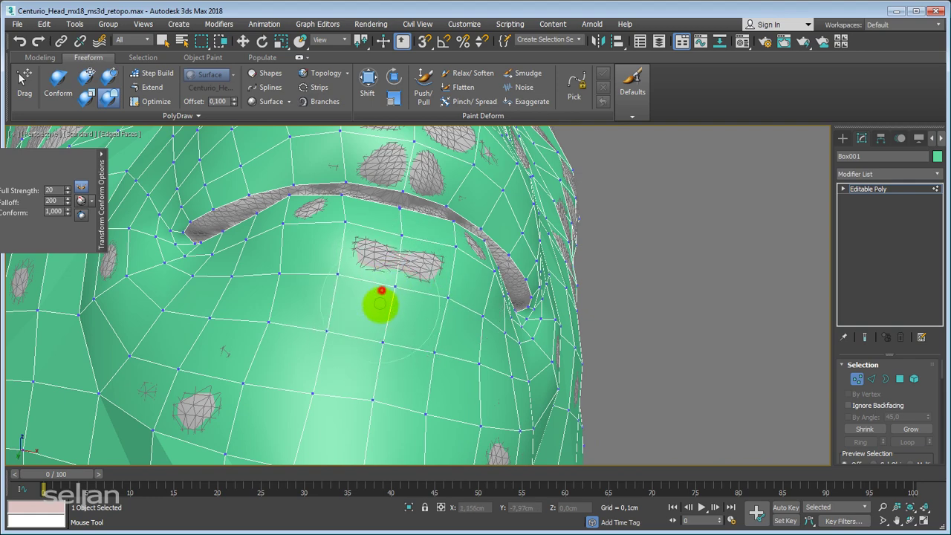
Step: Conform the brow and top of the head onto the sculpt
{"action": "middle_click_drag", "start_coordinate": [397, 349], "coordinate": [418, 266]}
{"action": "middle_click_drag", "start_coordinate": [451, 342], "coordinate": [403, 314], "text": "alt"}
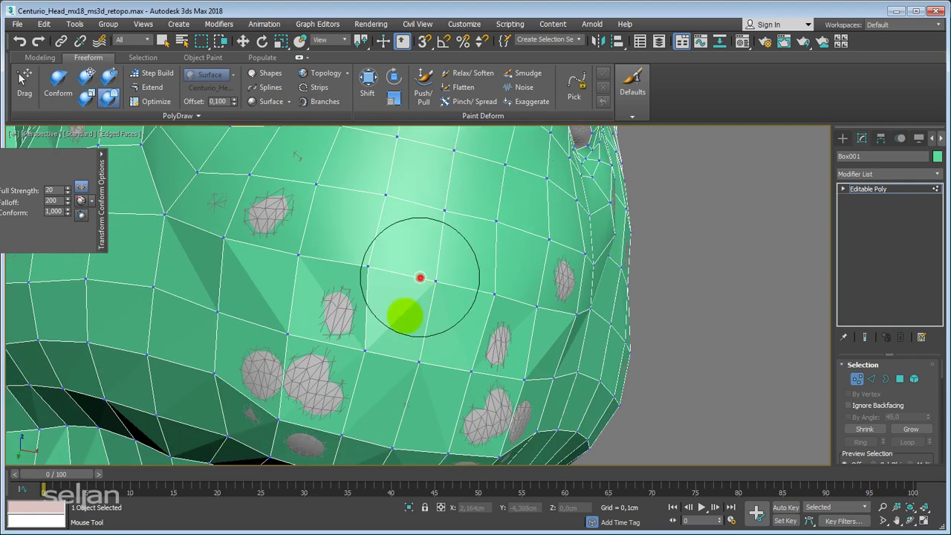
{"action": "middle_click_drag", "start_coordinate": [424, 365], "coordinate": [391, 206], "text": "alt"}
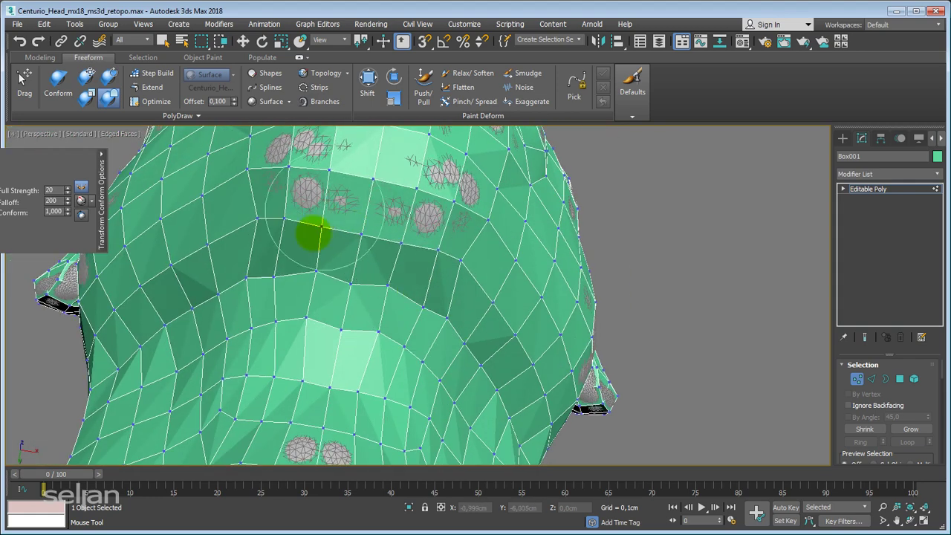
{"action": "mouse_move", "coordinate": [388, 259]}
{"action": "middle_mouse_down"}
{"action": "mouse_move", "coordinate": [413, 206]}
{"action": "mouse_move", "coordinate": [433, 277]}
{"action": "middle_mouse_up"}
{"action": "mouse_move", "coordinate": [401, 305]}
{"action": "middle_mouse_down", "text": "alt"}
{"action": "mouse_move", "coordinate": [413, 243]}
{"action": "mouse_move", "coordinate": [424, 282]}
{"action": "mouse_move", "coordinate": [413, 283]}
{"action": "middle_mouse_up", "text": "alt"}
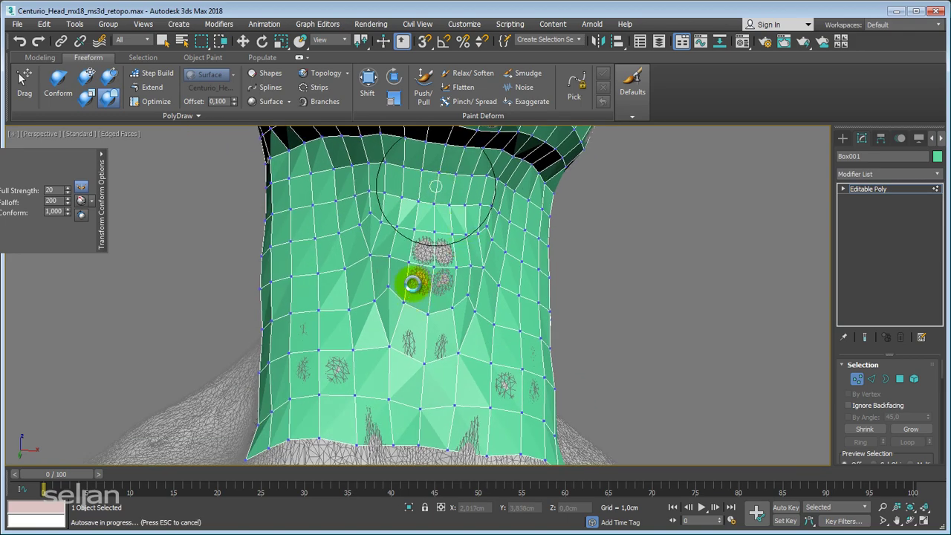
Step: Conform the front and side of the neck, the jaw and the chin onto the sculpt
{"action": "mouse_move", "coordinate": [405, 243]}
{"action": "middle_mouse_down", "text": "alt"}
{"action": "mouse_move", "coordinate": [475, 215]}
{"action": "mouse_move", "coordinate": [420, 316]}
{"action": "middle_mouse_up", "text": "alt"}
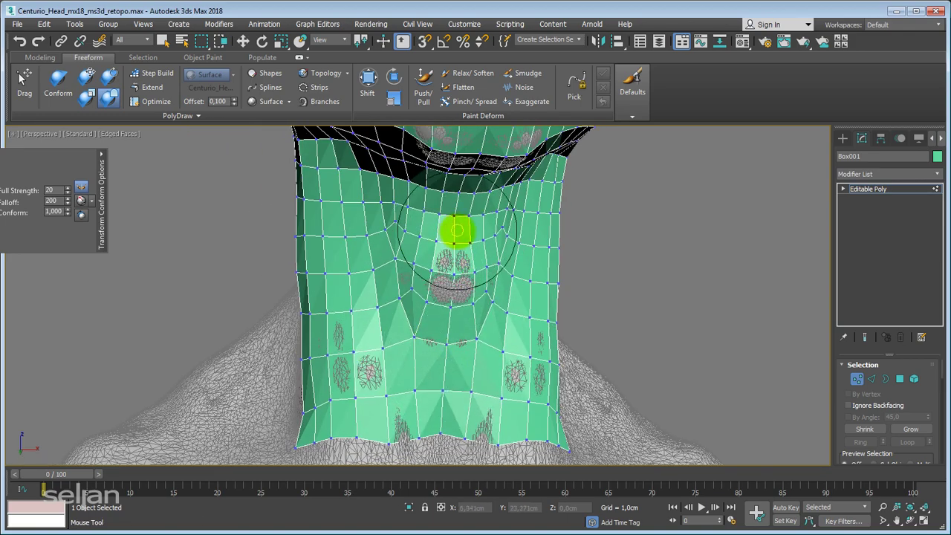
{"action": "middle_click_drag", "start_coordinate": [456, 232], "coordinate": [444, 273], "text": "alt"}
{"action": "middle_click_drag", "start_coordinate": [442, 230], "coordinate": [504, 303], "text": "alt"}
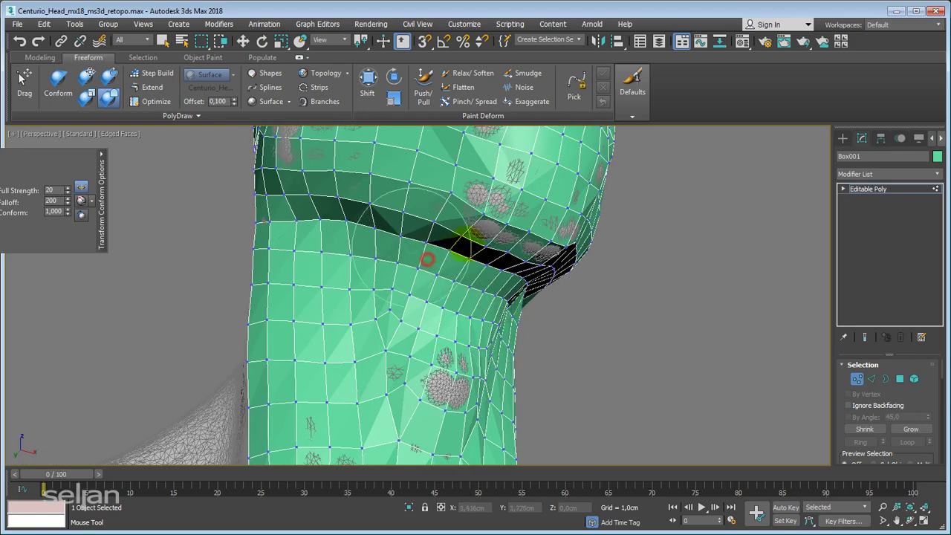
{"action": "middle_click_drag", "start_coordinate": [440, 250], "coordinate": [494, 314], "text": "alt"}
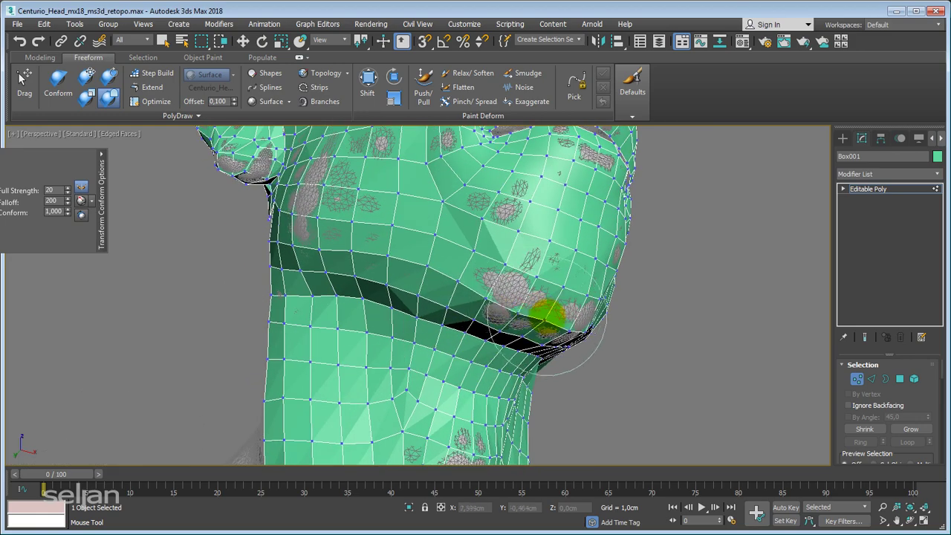
{"action": "mouse_move", "coordinate": [381, 261]}
{"action": "middle_mouse_down", "text": "alt"}
{"action": "mouse_move", "coordinate": [542, 297]}
{"action": "mouse_move", "coordinate": [524, 340]}
{"action": "middle_mouse_up", "text": "alt"}
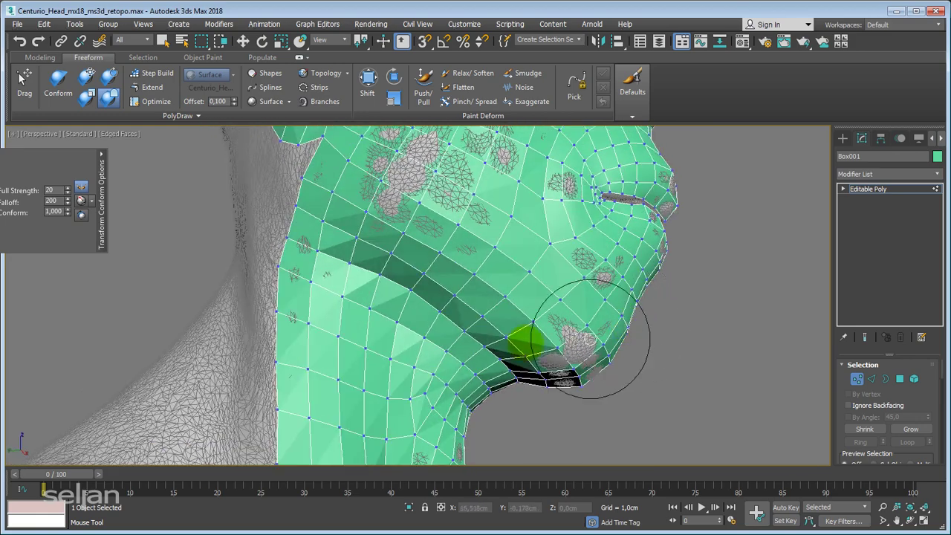
{"action": "mouse_move", "coordinate": [505, 298]}
{"action": "middle_mouse_down", "text": "alt"}
{"action": "mouse_move", "coordinate": [533, 274]}
{"action": "mouse_move", "coordinate": [505, 297]}
{"action": "mouse_move", "coordinate": [688, 292]}
{"action": "mouse_move", "coordinate": [505, 381]}
{"action": "mouse_move", "coordinate": [445, 361]}
{"action": "mouse_move", "coordinate": [446, 340]}
{"action": "mouse_move", "coordinate": [378, 349]}
{"action": "mouse_move", "coordinate": [451, 333]}
{"action": "mouse_move", "coordinate": [462, 284]}
{"action": "mouse_move", "coordinate": [433, 291]}
{"action": "mouse_move", "coordinate": [427, 272]}
{"action": "mouse_move", "coordinate": [466, 243]}
{"action": "middle_mouse_up", "text": "alt"}
{"action": "scroll", "coordinate": [446, 361], "scroll_direction": "up", "scroll_amount": 3}
{"action": "scroll", "coordinate": [434, 346], "scroll_direction": "down", "scroll_amount": 3}
{"action": "scroll", "coordinate": [462, 285], "scroll_direction": "up", "scroll_amount": 3}
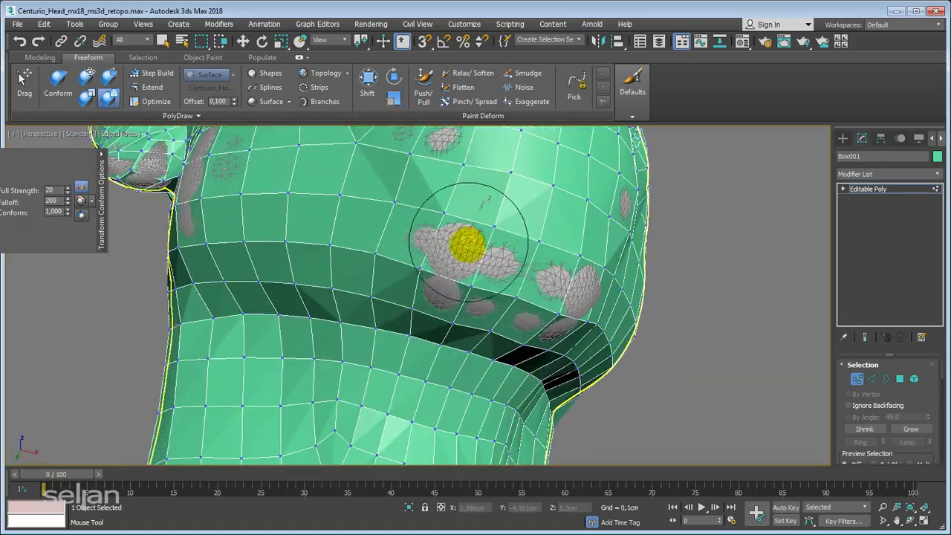
{"action": "mouse_move", "coordinate": [409, 272]}
{"action": "middle_mouse_down", "text": "alt"}
{"action": "mouse_move", "coordinate": [450, 272]}
{"action": "mouse_move", "coordinate": [393, 286]}
{"action": "mouse_move", "coordinate": [413, 312]}
{"action": "mouse_move", "coordinate": [450, 297]}
{"action": "mouse_move", "coordinate": [451, 258]}
{"action": "mouse_move", "coordinate": [458, 287]}
{"action": "mouse_move", "coordinate": [557, 290]}
{"action": "middle_mouse_up", "text": "alt"}
Step: In Front view, select the head element and box-select its right half in wireframe
{"action": "key", "text": "f"}
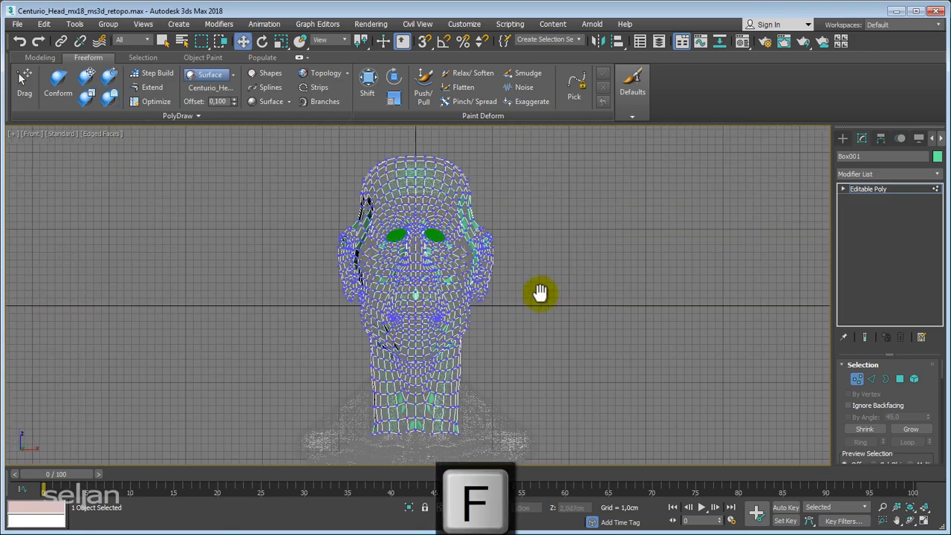
{"action": "left_click", "coordinate": [844, 188]}
{"action": "key", "text": "z"}
{"action": "left_click", "coordinate": [866, 239]}
{"action": "key", "text": "z"}
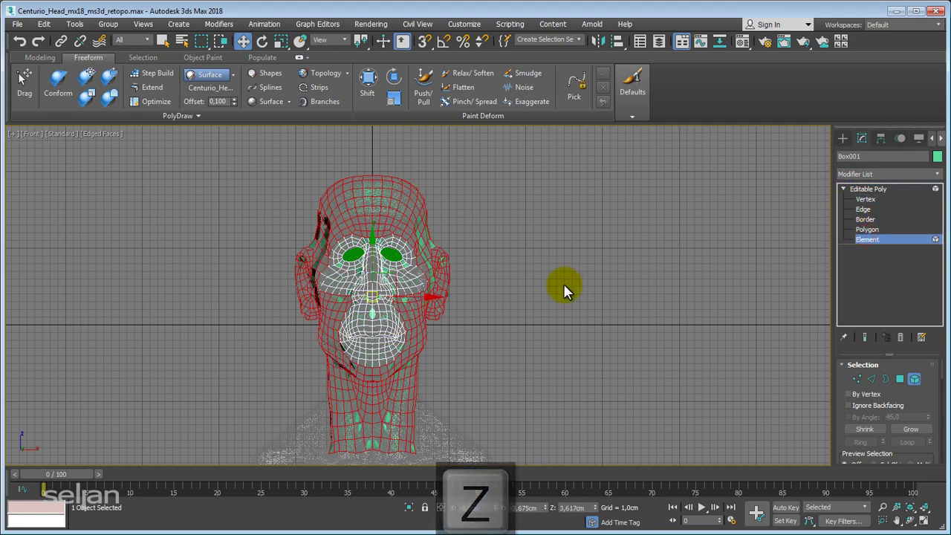
{"action": "key", "text": "F3"}
{"action": "scroll", "coordinate": [542, 284], "scroll_direction": "down", "scroll_amount": 3}
{"action": "mouse_move", "coordinate": [600, 179]}
{"action": "left_mouse_down"}
{"action": "mouse_move", "coordinate": [412, 439]}
{"action": "mouse_move", "coordinate": [421, 444]}
{"action": "left_mouse_up"}
Step: Convert the selection to polygons and check the right-half faces down to the neck base
{"action": "left_click", "coordinate": [867, 229]}
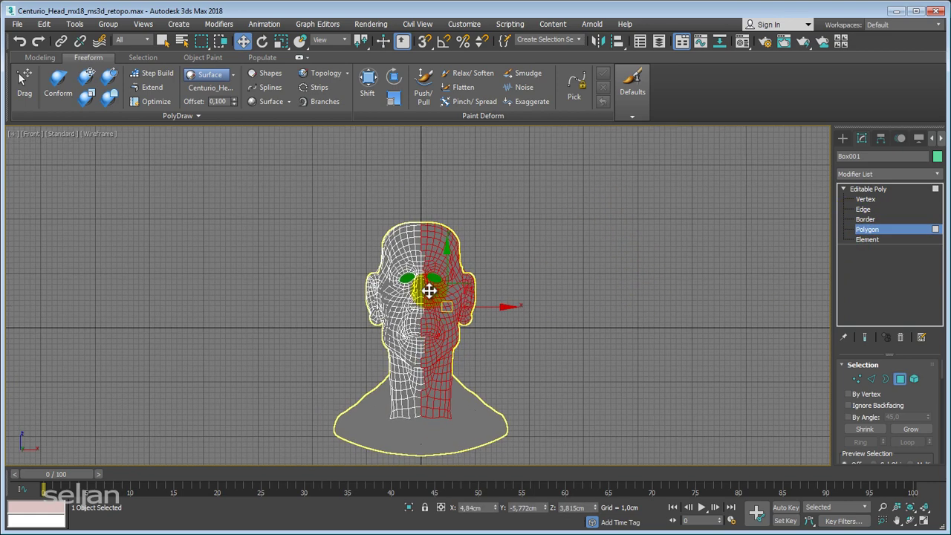
{"action": "scroll", "coordinate": [429, 286], "scroll_direction": "up", "scroll_amount": 4}
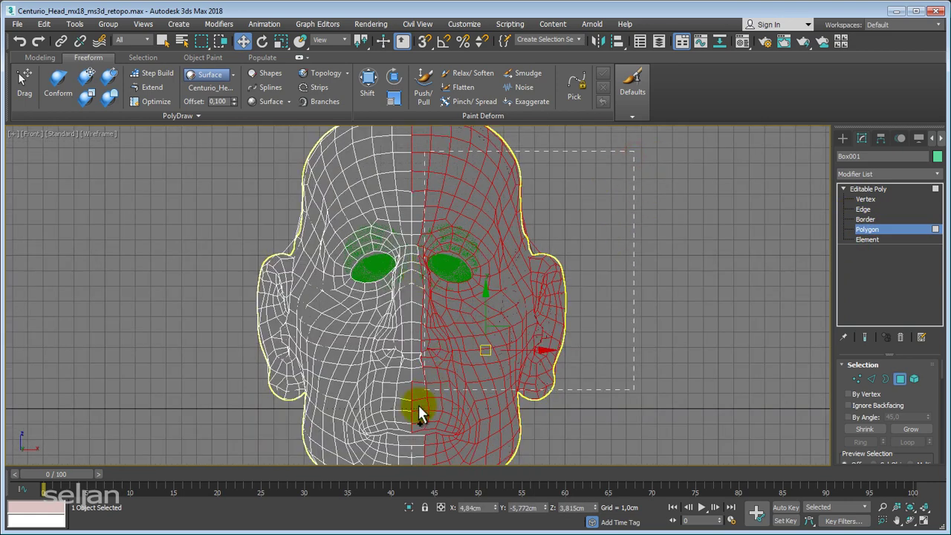
{"action": "scroll", "coordinate": [403, 346], "scroll_direction": "up", "scroll_amount": 2}
{"action": "scroll", "coordinate": [469, 321], "scroll_direction": "up", "scroll_amount": 2}
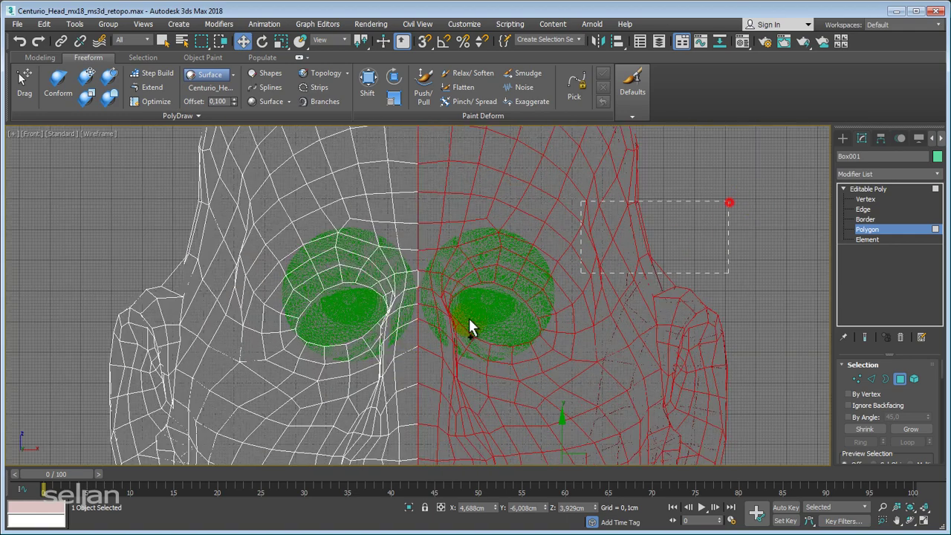
{"action": "key", "text": "F2"}
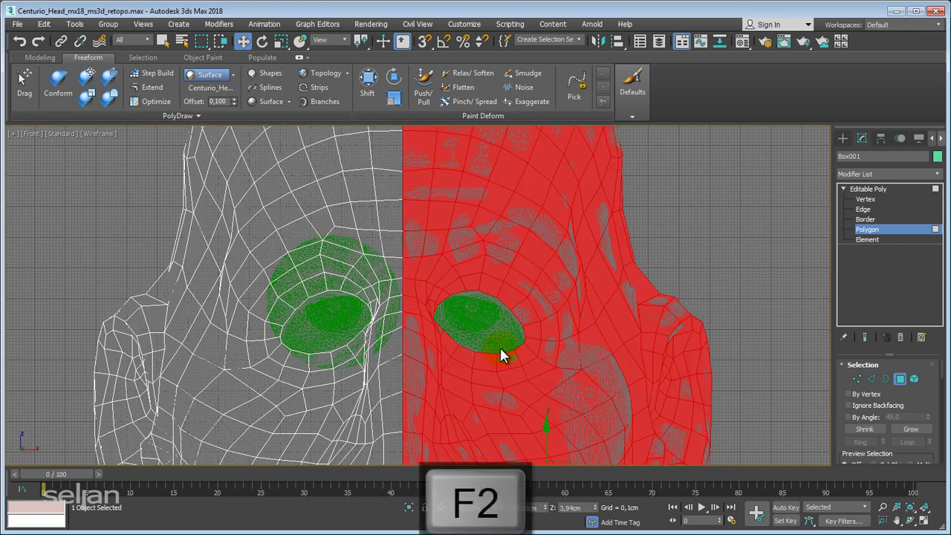
{"action": "scroll", "coordinate": [503, 354], "scroll_direction": "down", "scroll_amount": 5}
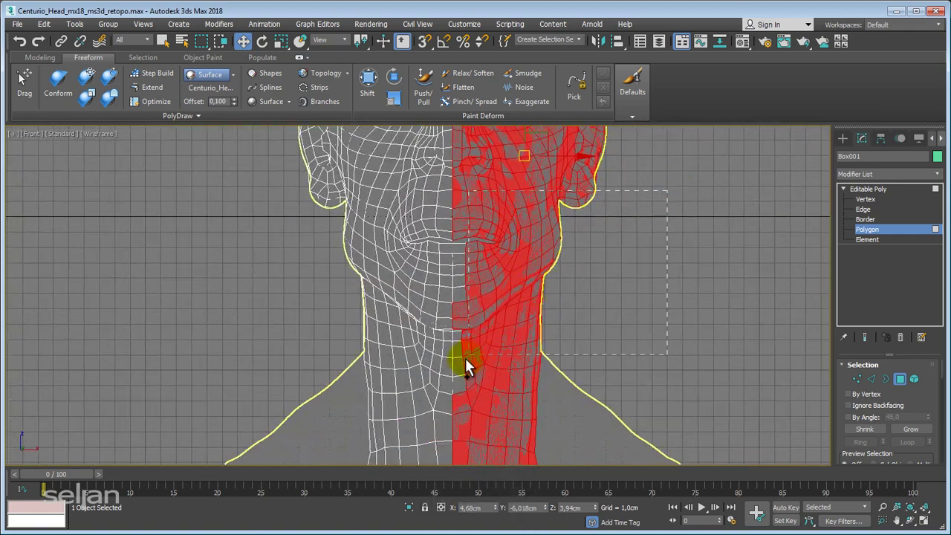
{"action": "middle_click_drag", "start_coordinate": [465, 365], "coordinate": [509, 395]}
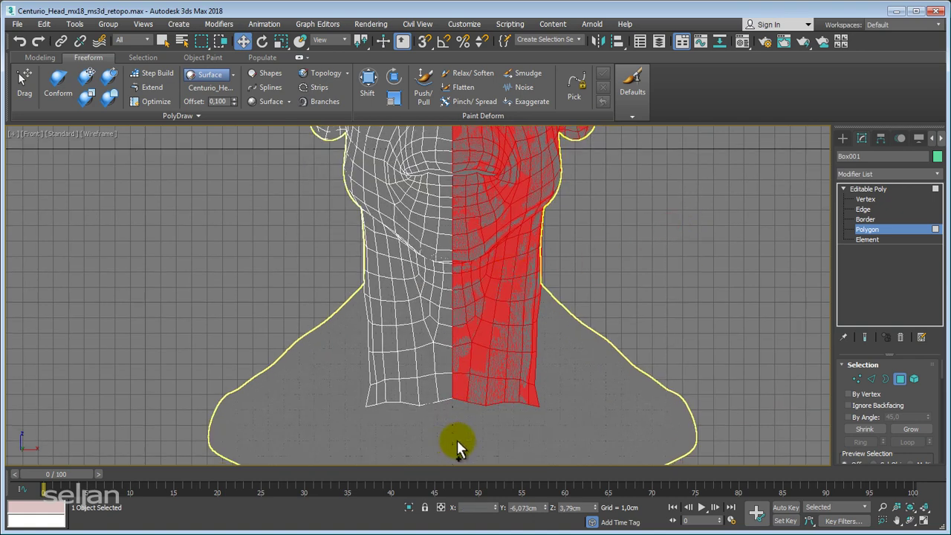
{"action": "scroll", "coordinate": [503, 389], "scroll_direction": "down", "scroll_amount": 5}
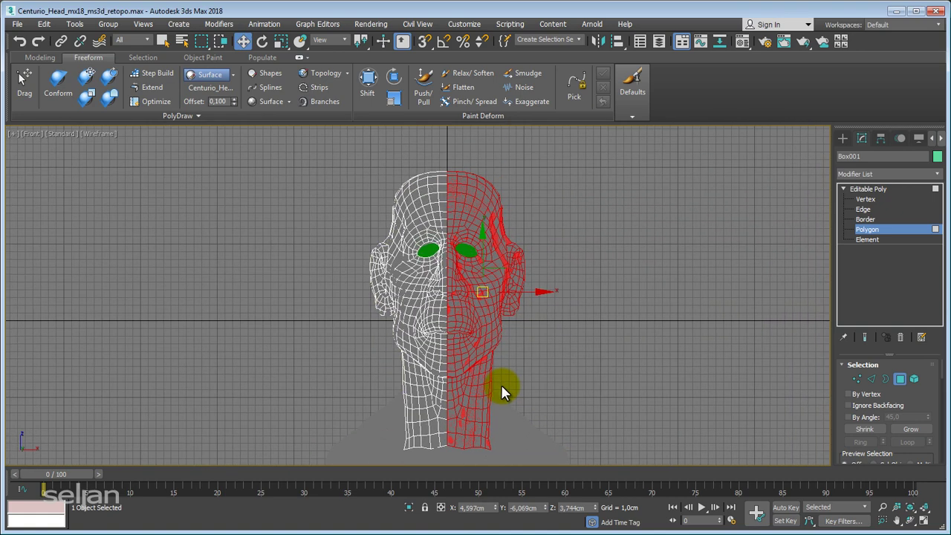
Step: Delete the right-half faces and view the remaining half-mesh shaded in Perspective
{"action": "key", "text": "Delete"}
{"action": "key", "text": "p"}
{"action": "key", "text": "z"}
{"action": "key", "text": "F3"}
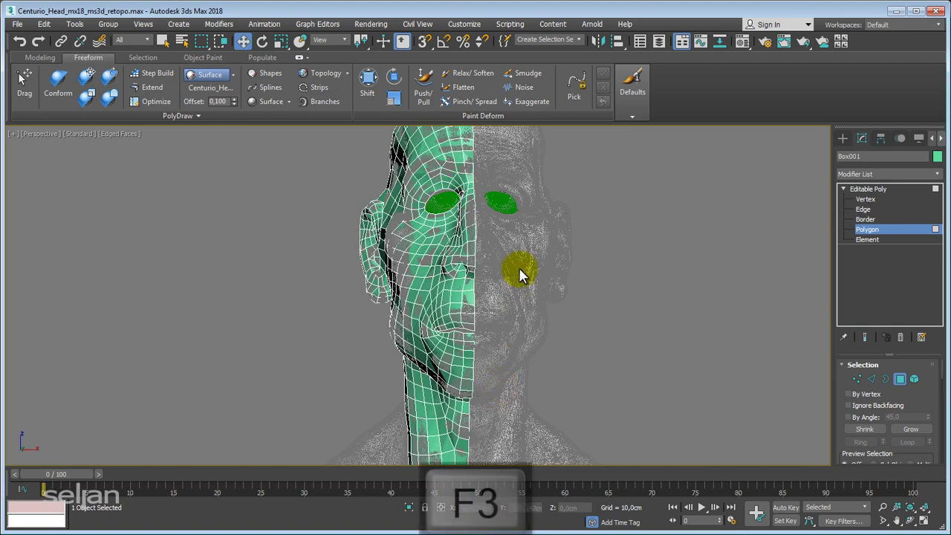
{"action": "mouse_move", "coordinate": [518, 275]}
{"action": "middle_mouse_down", "text": "alt"}
{"action": "mouse_move", "coordinate": [524, 324]}
{"action": "mouse_move", "coordinate": [894, 216]}
{"action": "middle_mouse_up", "text": "alt"}
Step: Return to whole-object editing and orbit to a side profile of the head
{"action": "scroll", "coordinate": [524, 325], "scroll_direction": "up", "scroll_amount": 3}
{"action": "left_click", "coordinate": [862, 189]}
{"action": "scroll", "coordinate": [522, 327], "scroll_direction": "up", "scroll_amount": 3}
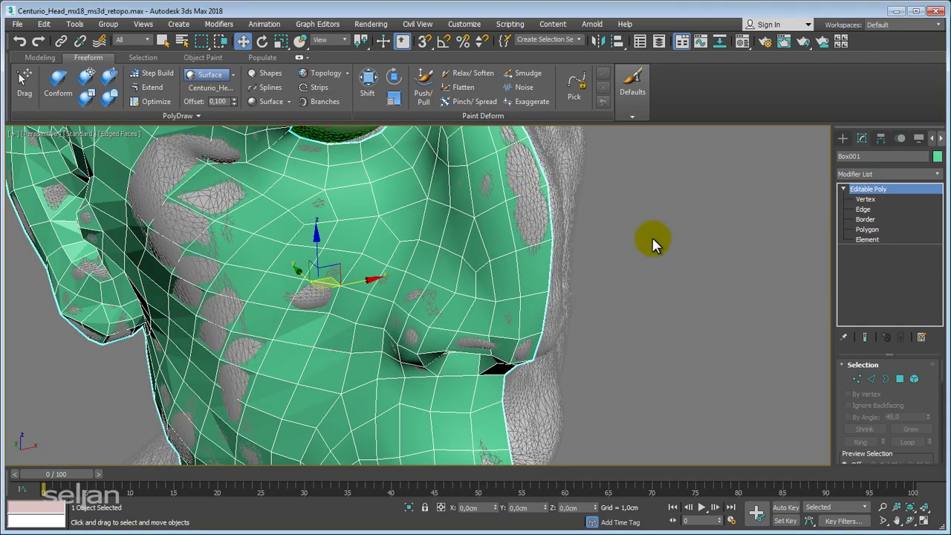
{"action": "scroll", "coordinate": [652, 236], "scroll_direction": "down", "scroll_amount": 3}
{"action": "mouse_move", "coordinate": [594, 276]}
{"action": "middle_mouse_down", "text": "alt"}
{"action": "mouse_move", "coordinate": [466, 283]}
{"action": "mouse_move", "coordinate": [502, 282]}
{"action": "mouse_move", "coordinate": [490, 275]}
{"action": "middle_mouse_up", "text": "alt"}
{"action": "scroll", "coordinate": [520, 283], "scroll_direction": "up", "scroll_amount": 3}
Step: With PolyDraw Extend, pull the jaw border toward the neck, undoing a pointed flap
{"action": "left_click", "coordinate": [147, 87]}
{"action": "scroll", "coordinate": [388, 297], "scroll_direction": "up", "scroll_amount": 3}
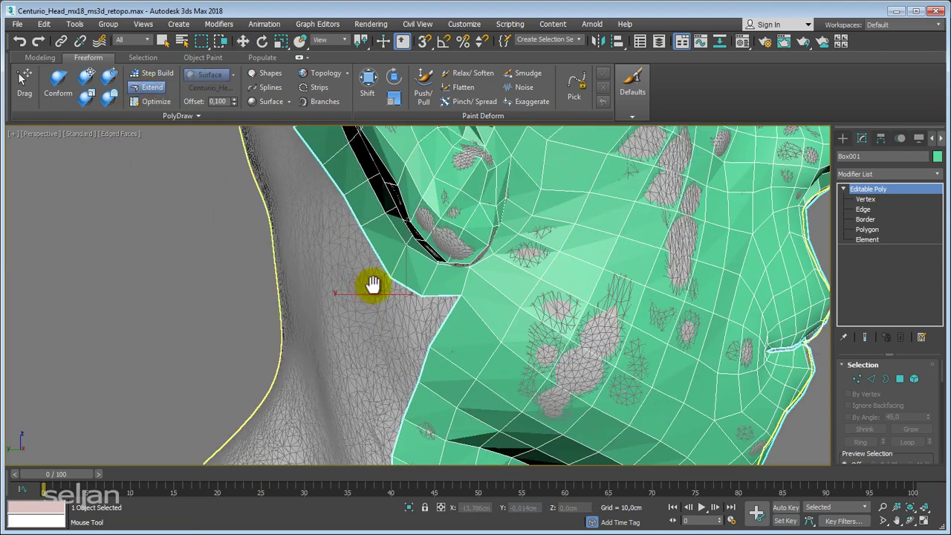
{"action": "scroll", "coordinate": [500, 297], "scroll_direction": "up", "scroll_amount": 2}
{"action": "left_click_drag", "start_coordinate": [494, 294], "coordinate": [375, 303]}
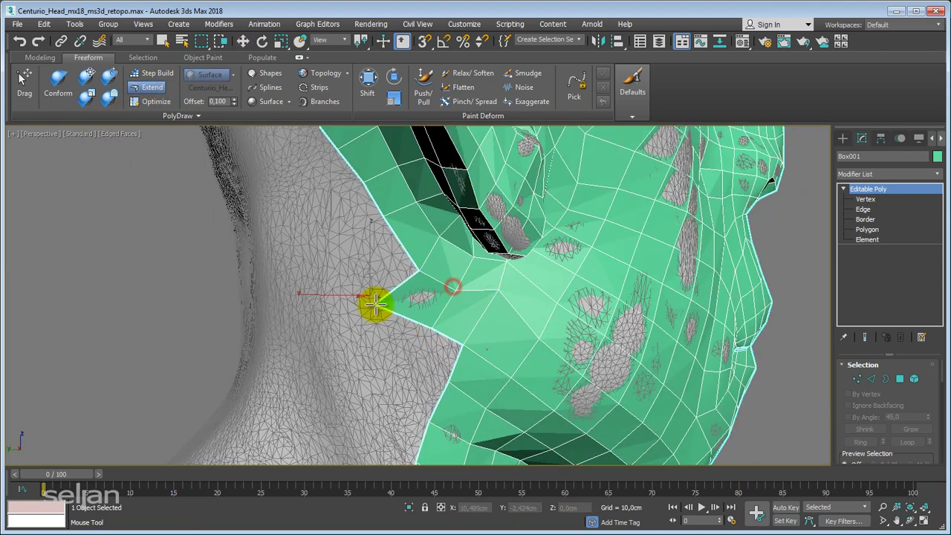
{"action": "middle_click_drag", "start_coordinate": [448, 361], "coordinate": [429, 316], "text": "alt"}
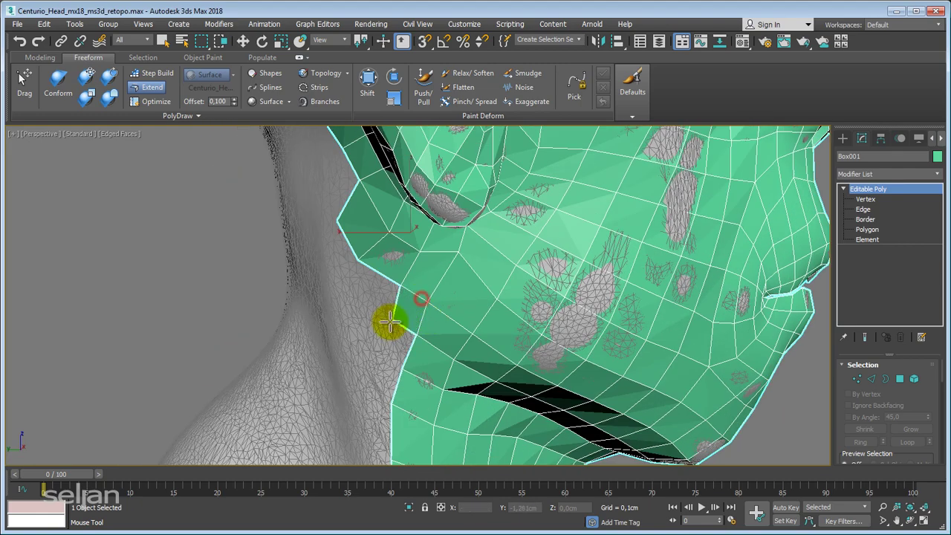
{"action": "left_click_drag", "start_coordinate": [355, 273], "coordinate": [314, 287]}
{"action": "mouse_move", "coordinate": [314, 286]}
{"action": "middle_mouse_down", "text": "alt"}
{"action": "mouse_move", "coordinate": [382, 333]}
{"action": "mouse_move", "coordinate": [441, 292]}
{"action": "middle_mouse_up", "text": "alt"}
{"action": "left_click_drag", "start_coordinate": [356, 281], "coordinate": [329, 322]}
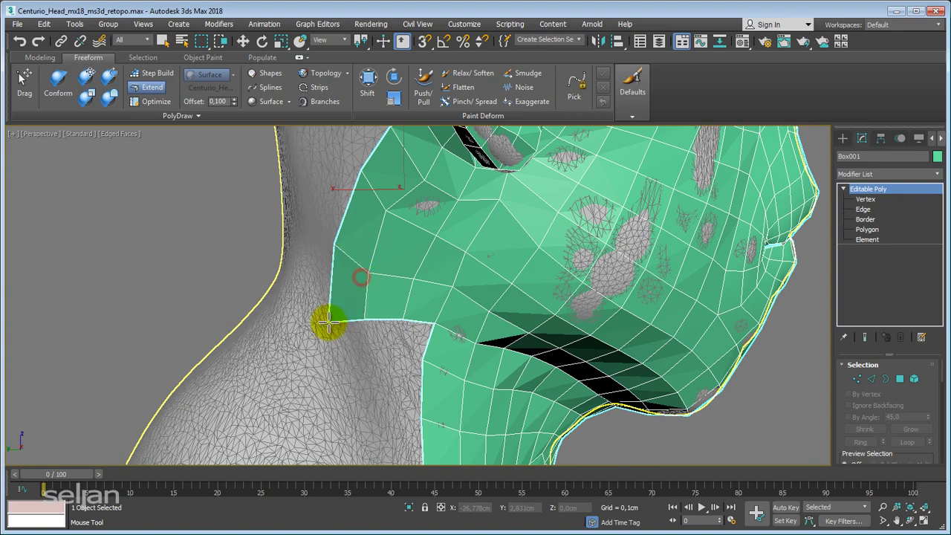
{"action": "mouse_move", "coordinate": [329, 322]}
{"action": "middle_mouse_down", "text": "alt"}
{"action": "mouse_move", "coordinate": [354, 346]}
{"action": "mouse_move", "coordinate": [399, 298]}
{"action": "mouse_move", "coordinate": [431, 322]}
{"action": "mouse_move", "coordinate": [488, 290]}
{"action": "middle_mouse_up", "text": "alt"}
{"action": "key", "text": "ctrl+z"}
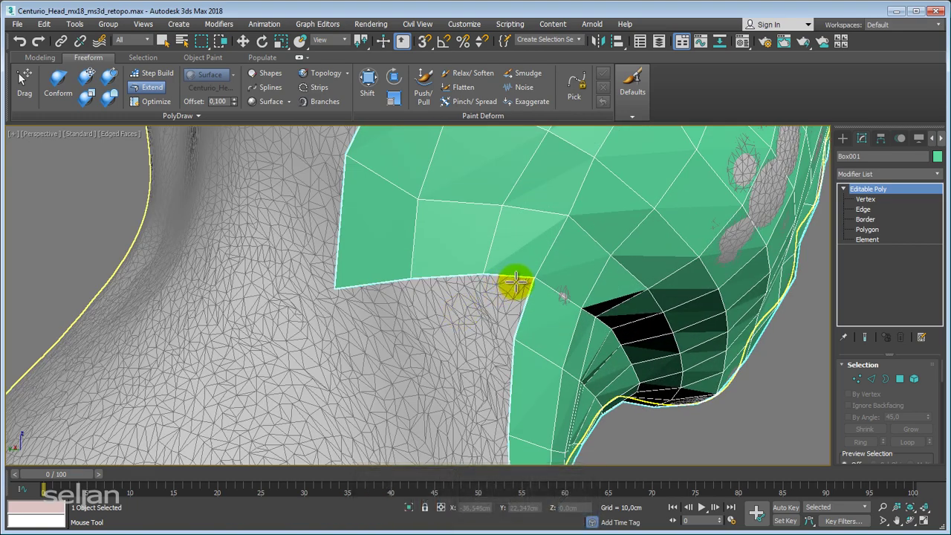
Step: Add new rows of quads below the border and inspect the neck extension
{"action": "mouse_move", "coordinate": [515, 282]}
{"action": "left_mouse_down"}
{"action": "mouse_move", "coordinate": [463, 329]}
{"action": "mouse_move", "coordinate": [405, 333]}
{"action": "left_mouse_up"}
{"action": "left_click_drag", "start_coordinate": [393, 297], "coordinate": [337, 360]}
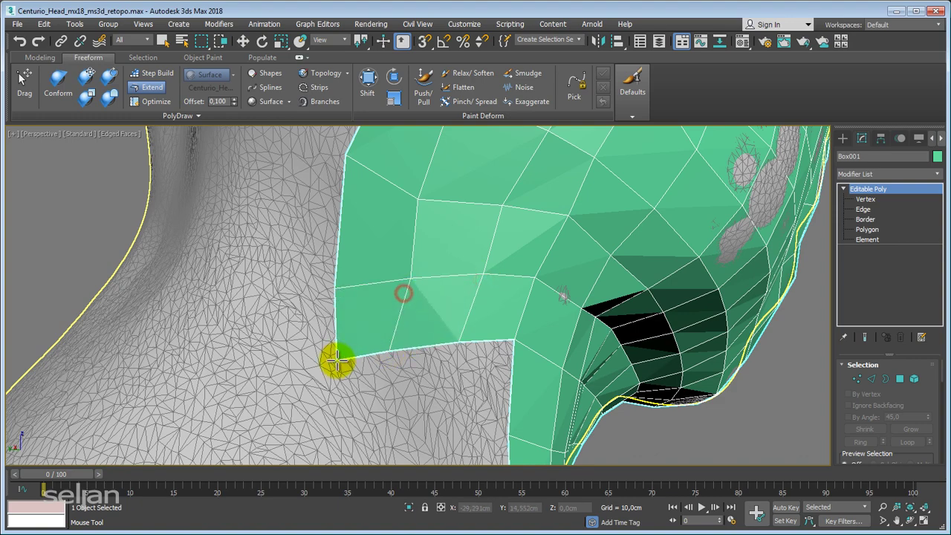
{"action": "mouse_move", "coordinate": [336, 360]}
{"action": "middle_mouse_down", "text": "alt"}
{"action": "mouse_move", "coordinate": [344, 373]}
{"action": "mouse_move", "coordinate": [421, 313]}
{"action": "middle_mouse_up", "text": "alt"}
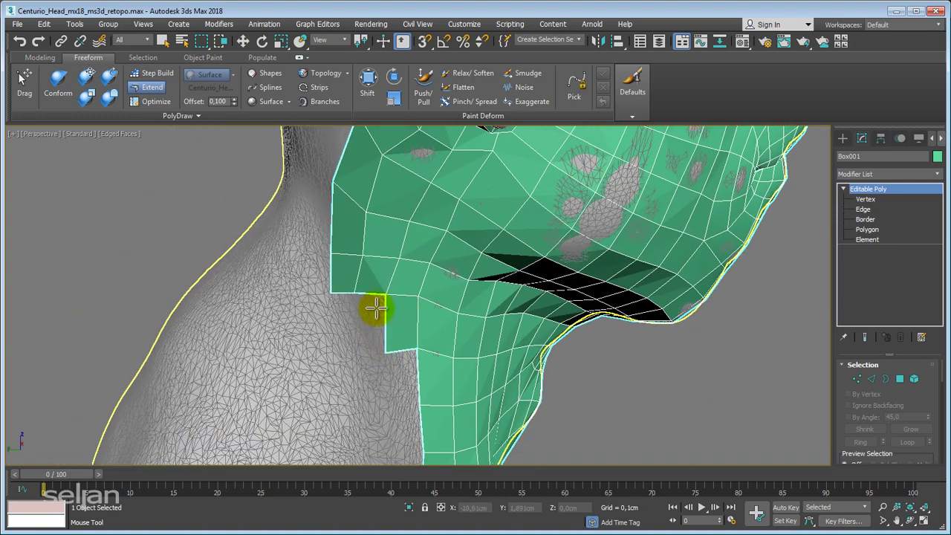
{"action": "mouse_move", "coordinate": [323, 341]}
{"action": "middle_mouse_down", "text": "alt"}
{"action": "mouse_move", "coordinate": [349, 305]}
{"action": "mouse_move", "coordinate": [371, 299]}
{"action": "middle_mouse_up", "text": "alt"}
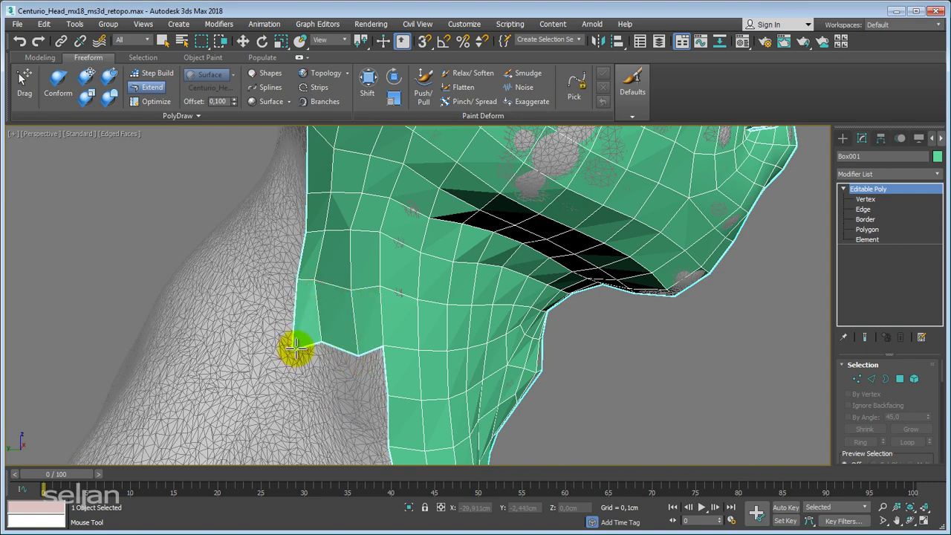
{"action": "middle_click_drag", "start_coordinate": [296, 349], "coordinate": [349, 331], "text": "alt"}
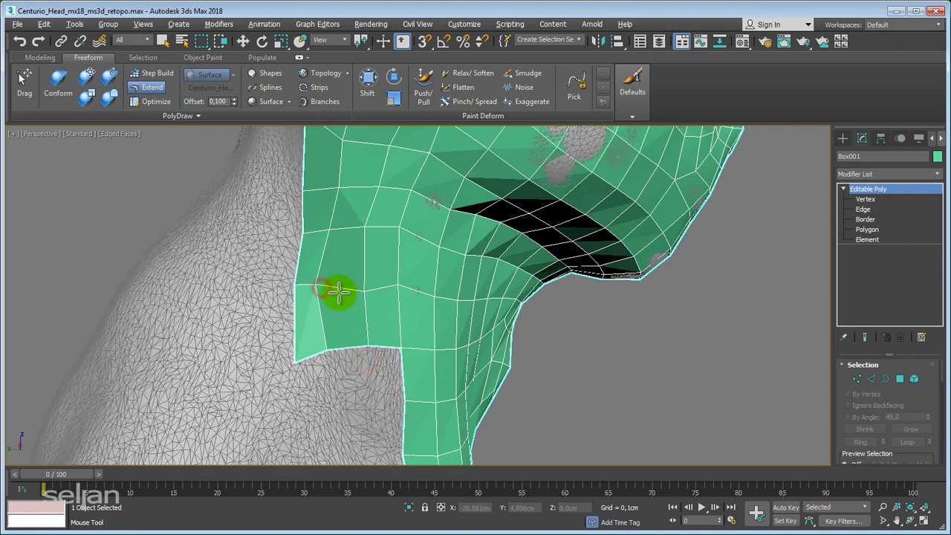
{"action": "middle_click_drag", "start_coordinate": [325, 294], "coordinate": [359, 338], "text": "alt"}
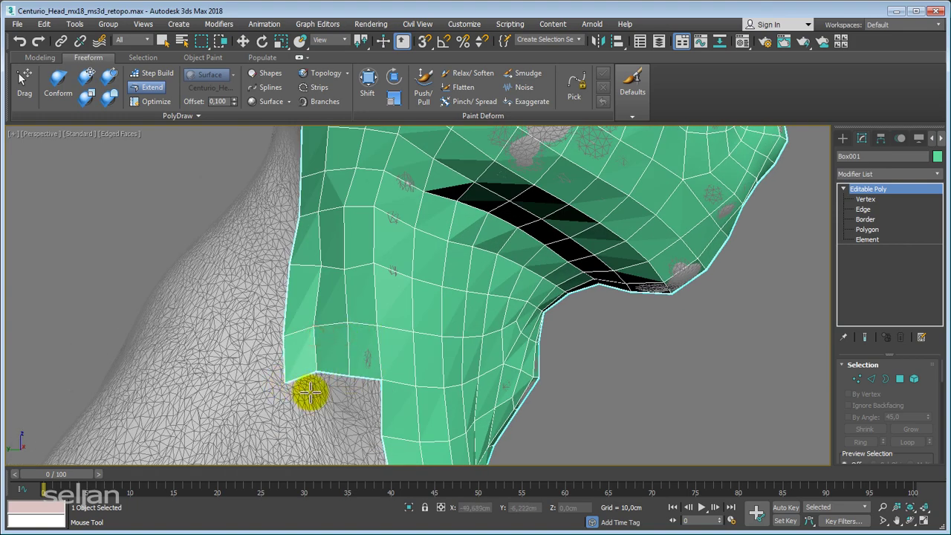
{"action": "mouse_move", "coordinate": [310, 394]}
{"action": "middle_mouse_down", "text": "alt"}
{"action": "mouse_move", "coordinate": [340, 297]}
{"action": "mouse_move", "coordinate": [384, 314]}
{"action": "middle_mouse_up", "text": "alt"}
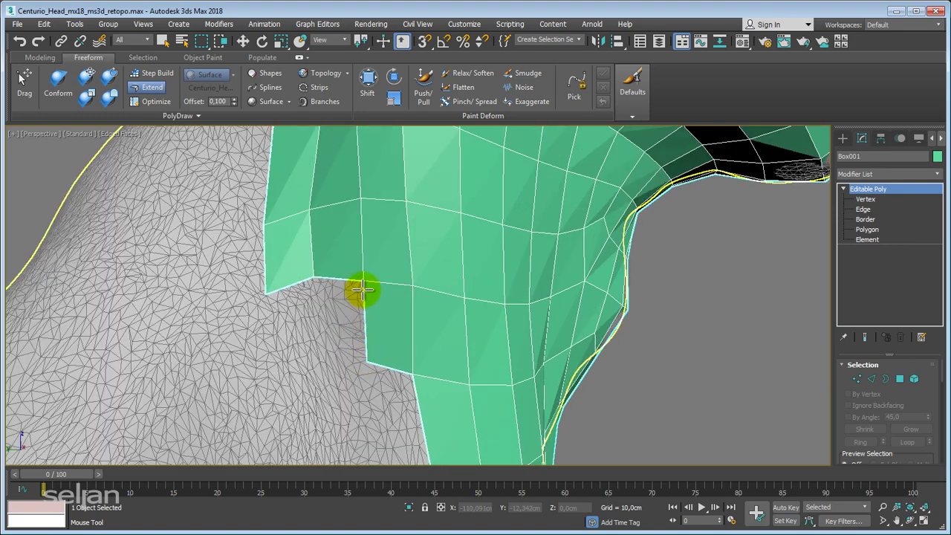
Step: Extend the border edge further down toward the base of the neck
{"action": "left_click_drag", "start_coordinate": [362, 291], "coordinate": [296, 297]}
{"action": "mouse_move", "coordinate": [274, 371]}
{"action": "middle_mouse_down", "text": "alt"}
{"action": "mouse_move", "coordinate": [310, 361]}
{"action": "mouse_move", "coordinate": [314, 324]}
{"action": "mouse_move", "coordinate": [347, 309]}
{"action": "middle_mouse_up", "text": "alt"}
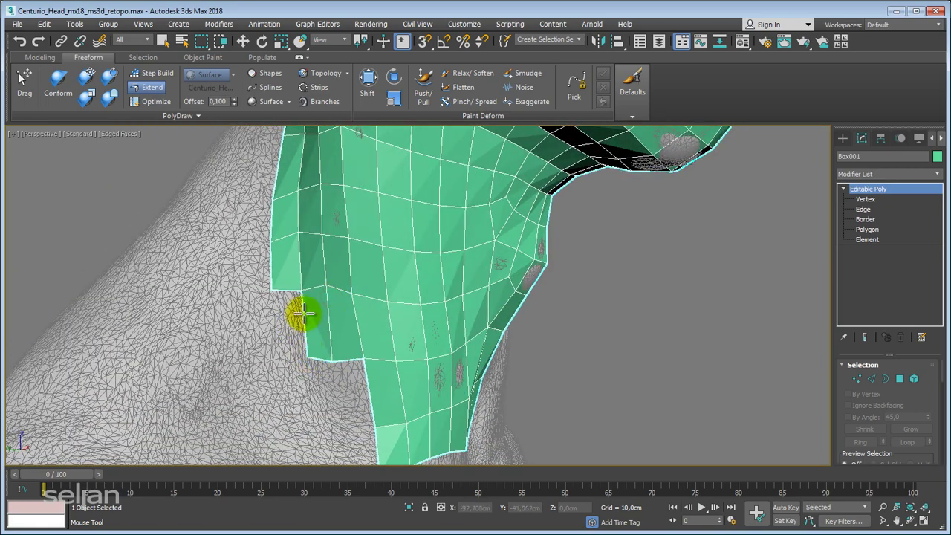
{"action": "mouse_move", "coordinate": [277, 357]}
{"action": "middle_mouse_down", "text": "alt"}
{"action": "mouse_move", "coordinate": [293, 297]}
{"action": "mouse_move", "coordinate": [335, 264]}
{"action": "middle_mouse_up", "text": "alt"}
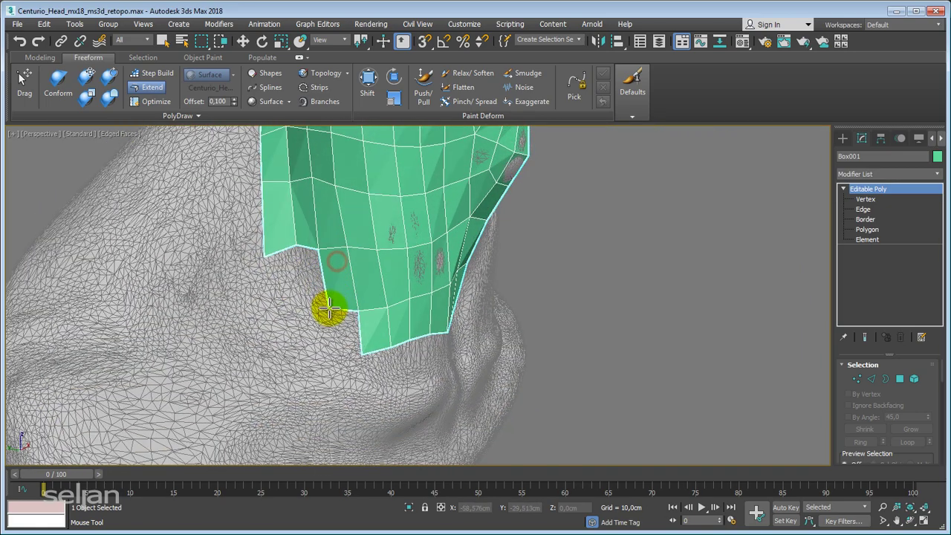
{"action": "scroll", "coordinate": [297, 320], "scroll_direction": "up", "scroll_amount": 1}
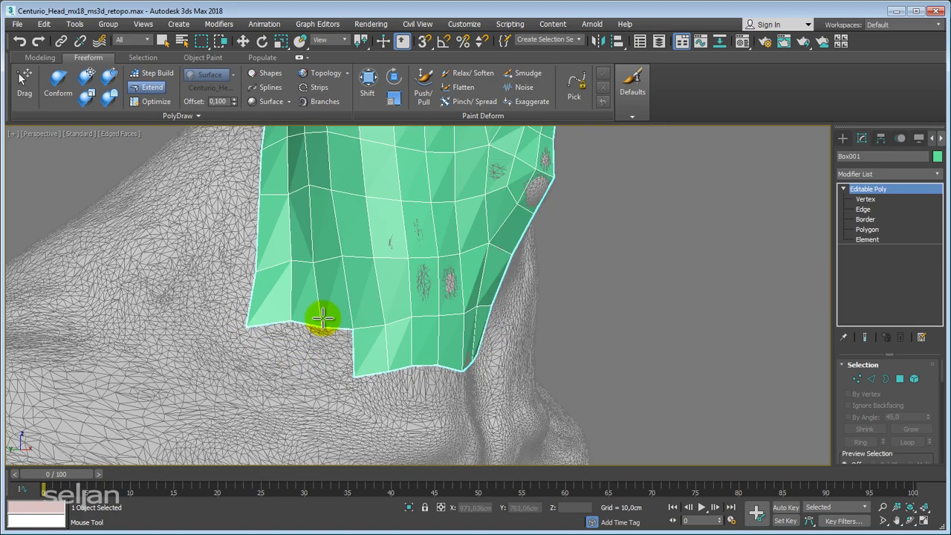
{"action": "scroll", "coordinate": [323, 319], "scroll_direction": "up", "scroll_amount": 3}
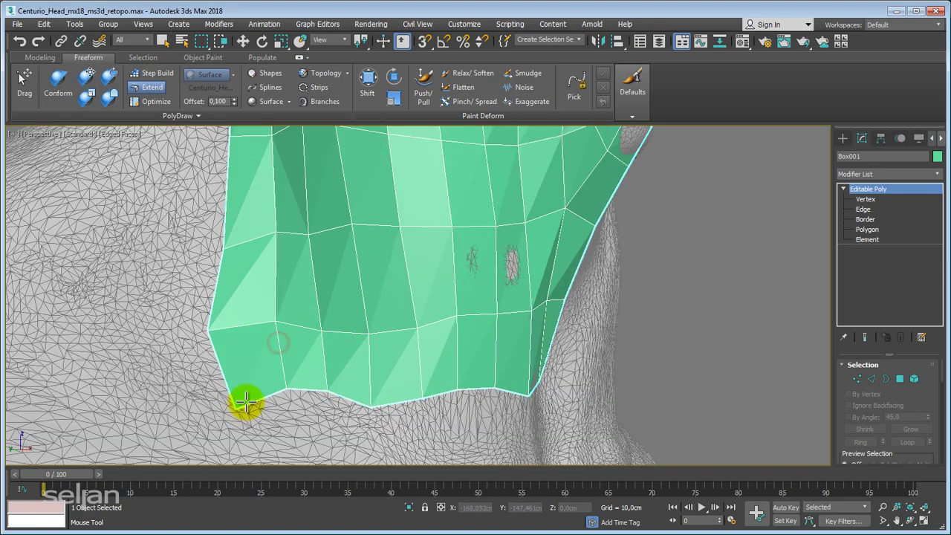
{"action": "mouse_move", "coordinate": [244, 399]}
{"action": "middle_mouse_down", "text": "alt"}
{"action": "mouse_move", "coordinate": [352, 382]}
{"action": "mouse_move", "coordinate": [277, 433]}
{"action": "mouse_move", "coordinate": [272, 361]}
{"action": "mouse_move", "coordinate": [304, 357]}
{"action": "mouse_move", "coordinate": [297, 267]}
{"action": "mouse_move", "coordinate": [338, 320]}
{"action": "middle_mouse_up", "text": "alt"}
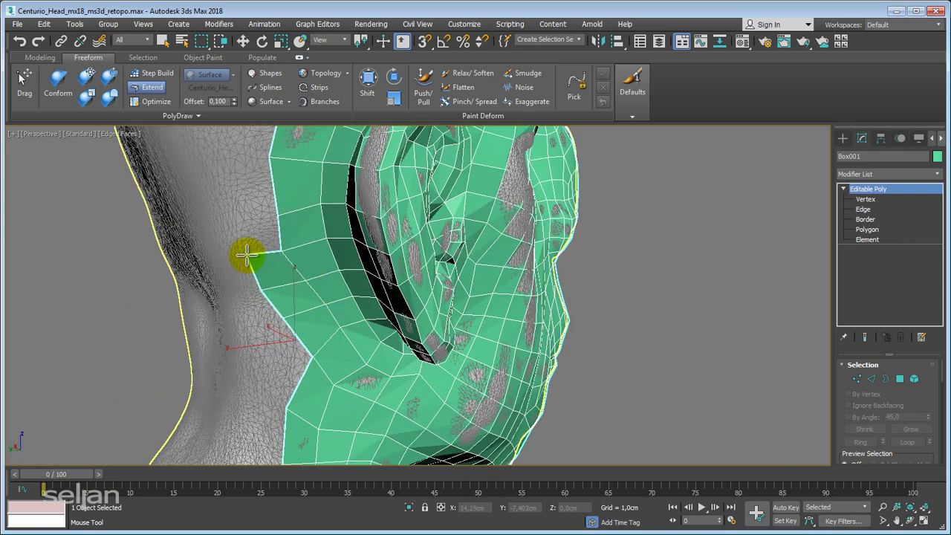
Step: Reshape a border vertex and extend the left border across the back of the skull
{"action": "left_click_drag", "start_coordinate": [246, 255], "coordinate": [239, 212]}
{"action": "middle_click_drag", "start_coordinate": [230, 186], "coordinate": [272, 318], "text": "alt"}
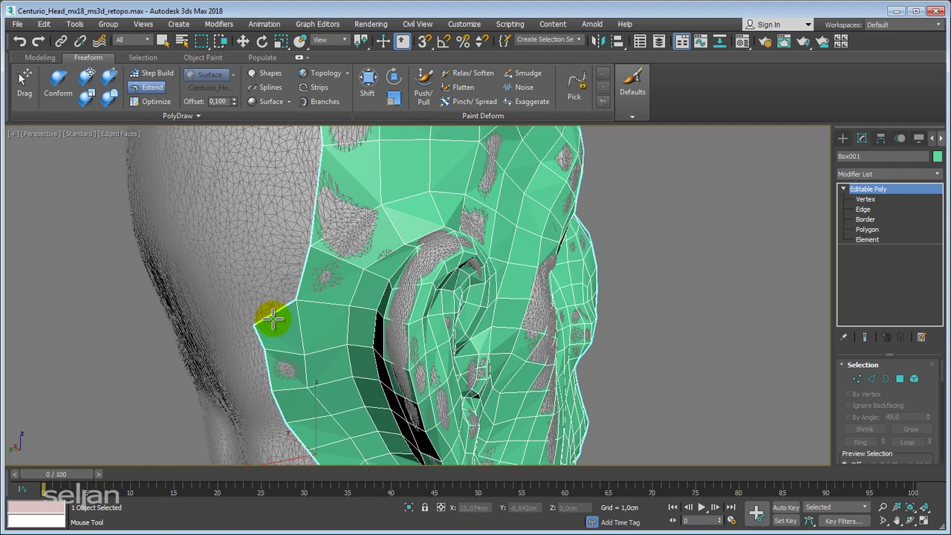
{"action": "mouse_move", "coordinate": [251, 225]}
{"action": "middle_mouse_down", "text": "alt"}
{"action": "mouse_move", "coordinate": [291, 276]}
{"action": "mouse_move", "coordinate": [302, 350]}
{"action": "mouse_move", "coordinate": [288, 223]}
{"action": "middle_mouse_up", "text": "alt"}
{"action": "left_click_drag", "start_coordinate": [295, 217], "coordinate": [252, 239], "text": "shift"}
Step: Briefly switch to Move, then re-enable Extend and view the mesh from above
{"action": "scroll", "coordinate": [273, 309], "scroll_direction": "up", "scroll_amount": 3}
{"action": "scroll", "coordinate": [276, 335], "scroll_direction": "up", "scroll_amount": 3}
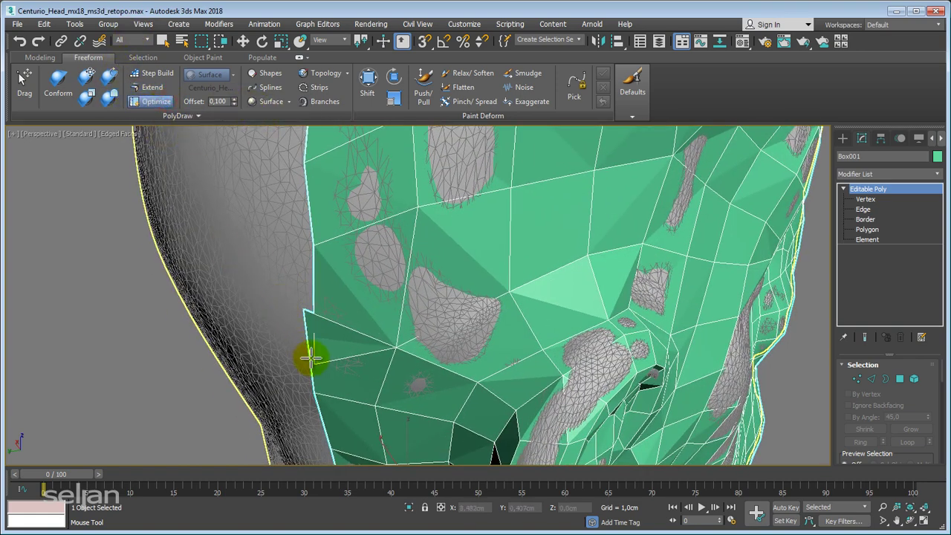
{"action": "scroll", "coordinate": [303, 310], "scroll_direction": "down", "scroll_amount": 3}
{"action": "mouse_move", "coordinate": [304, 323]}
{"action": "middle_mouse_down", "text": "alt"}
{"action": "mouse_move", "coordinate": [346, 308]}
{"action": "mouse_move", "coordinate": [365, 418]}
{"action": "mouse_move", "coordinate": [383, 259]}
{"action": "mouse_move", "coordinate": [421, 260]}
{"action": "mouse_move", "coordinate": [421, 270]}
{"action": "mouse_move", "coordinate": [410, 219]}
{"action": "mouse_move", "coordinate": [378, 272]}
{"action": "mouse_move", "coordinate": [503, 246]}
{"action": "mouse_move", "coordinate": [409, 176]}
{"action": "mouse_move", "coordinate": [491, 217]}
{"action": "mouse_move", "coordinate": [492, 206]}
{"action": "mouse_move", "coordinate": [493, 238]}
{"action": "mouse_move", "coordinate": [488, 213]}
{"action": "mouse_move", "coordinate": [436, 238]}
{"action": "middle_mouse_up", "text": "alt"}
{"action": "scroll", "coordinate": [436, 237], "scroll_direction": "up", "scroll_amount": 2}
{"action": "key", "text": "w"}
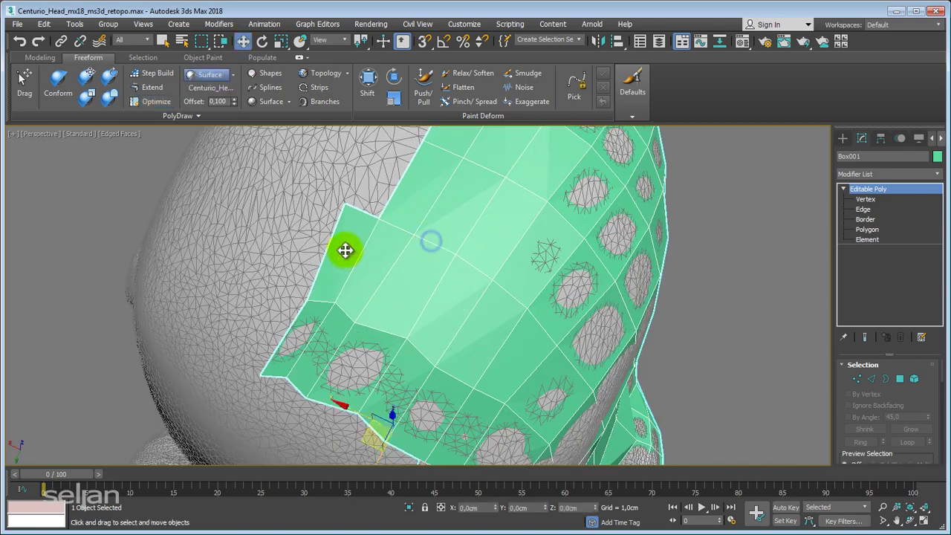
{"action": "left_click", "coordinate": [159, 90]}
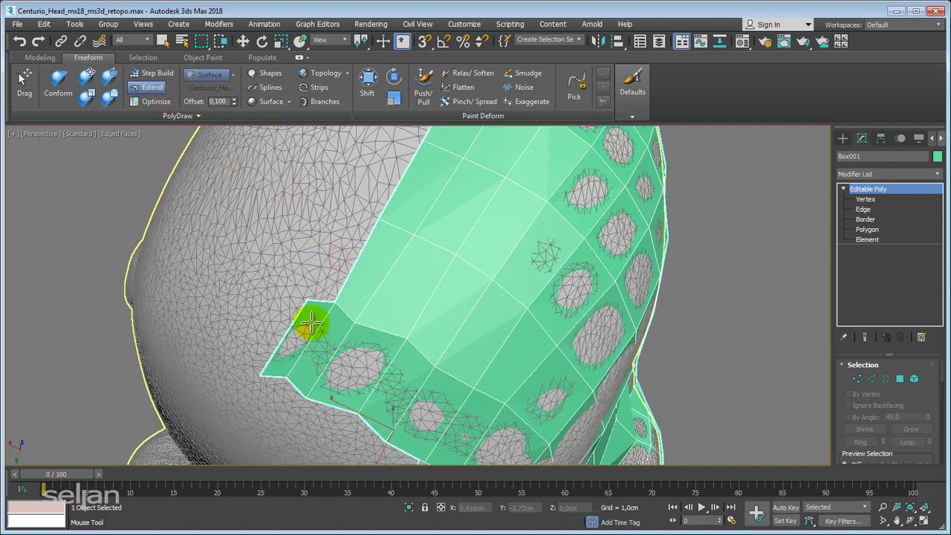
{"action": "mouse_move", "coordinate": [310, 321]}
{"action": "middle_mouse_down", "text": "alt"}
{"action": "mouse_move", "coordinate": [334, 323]}
{"action": "mouse_move", "coordinate": [427, 217]}
{"action": "mouse_move", "coordinate": [423, 334]}
{"action": "mouse_move", "coordinate": [452, 281]}
{"action": "mouse_move", "coordinate": [374, 297]}
{"action": "mouse_move", "coordinate": [453, 270]}
{"action": "mouse_move", "coordinate": [369, 255]}
{"action": "mouse_move", "coordinate": [287, 314]}
{"action": "mouse_move", "coordinate": [297, 331]}
{"action": "middle_mouse_up", "text": "alt"}
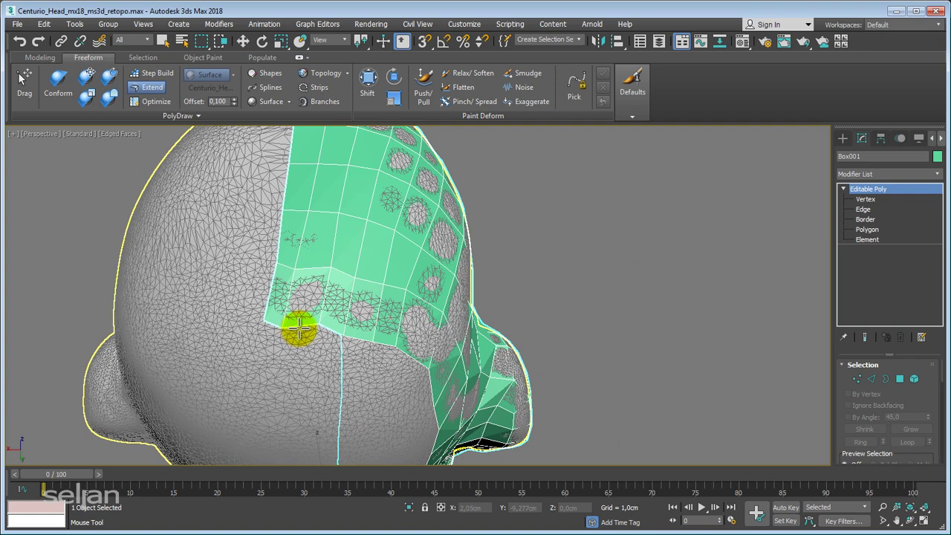
Step: Exit Extend, select the stray left-border edge and collapse it into one point
{"action": "right_click", "coordinate": [362, 293]}
{"action": "left_click", "coordinate": [862, 209]}
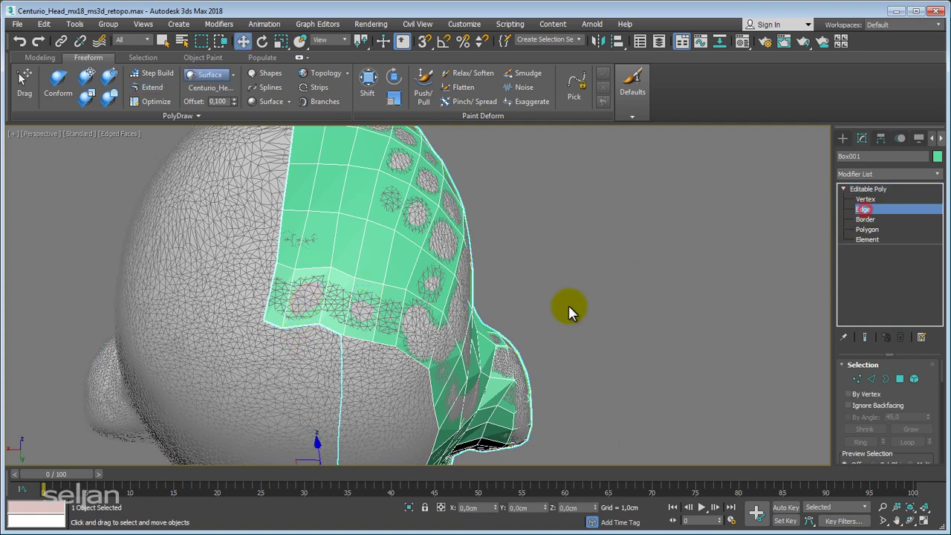
{"action": "left_click", "coordinate": [286, 319]}
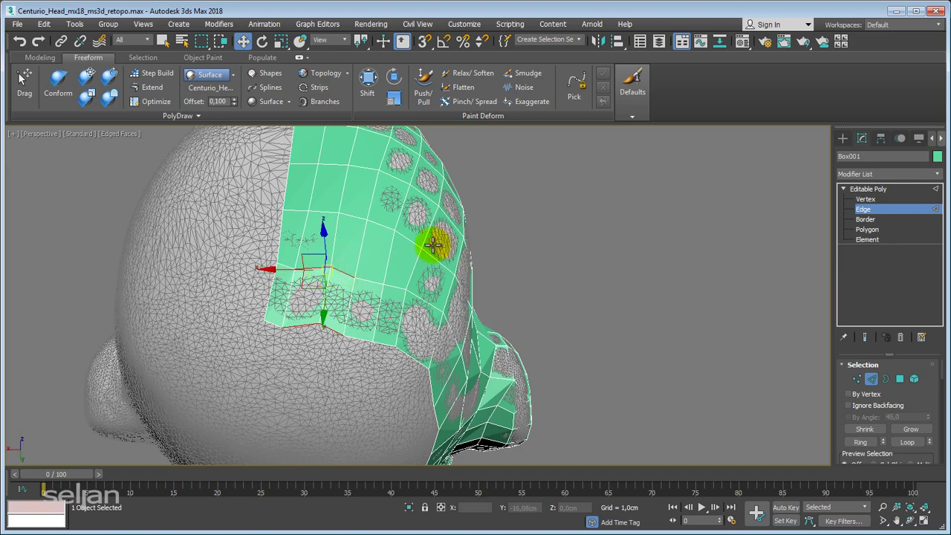
{"action": "mouse_move", "coordinate": [433, 244]}
{"action": "middle_mouse_down", "text": "alt"}
{"action": "mouse_move", "coordinate": [334, 265]}
{"action": "mouse_move", "coordinate": [416, 323]}
{"action": "mouse_move", "coordinate": [323, 296]}
{"action": "middle_mouse_up", "text": "alt"}
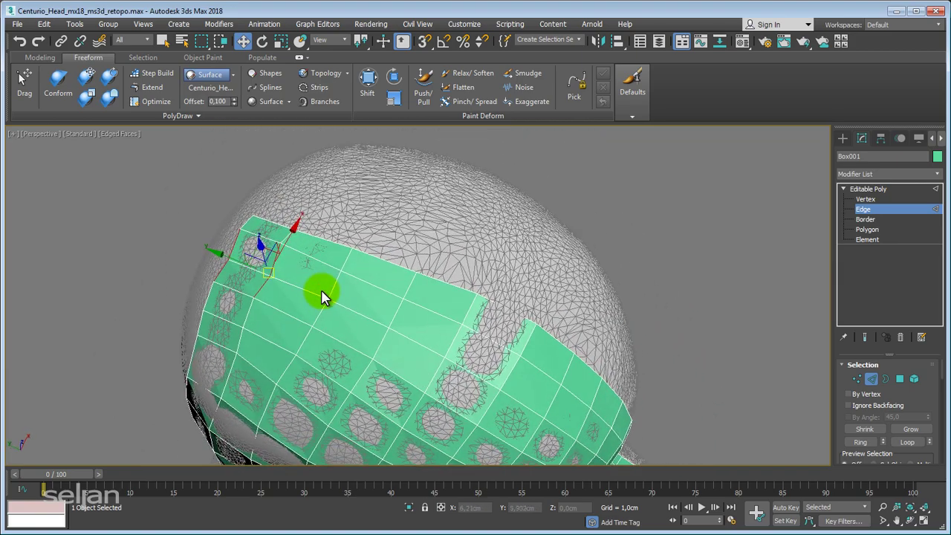
{"action": "mouse_move", "coordinate": [362, 350]}
{"action": "middle_mouse_down"}
{"action": "mouse_move", "coordinate": [316, 277]}
{"action": "mouse_move", "coordinate": [371, 276]}
{"action": "middle_mouse_up"}
{"action": "right_click", "coordinate": [369, 270]}
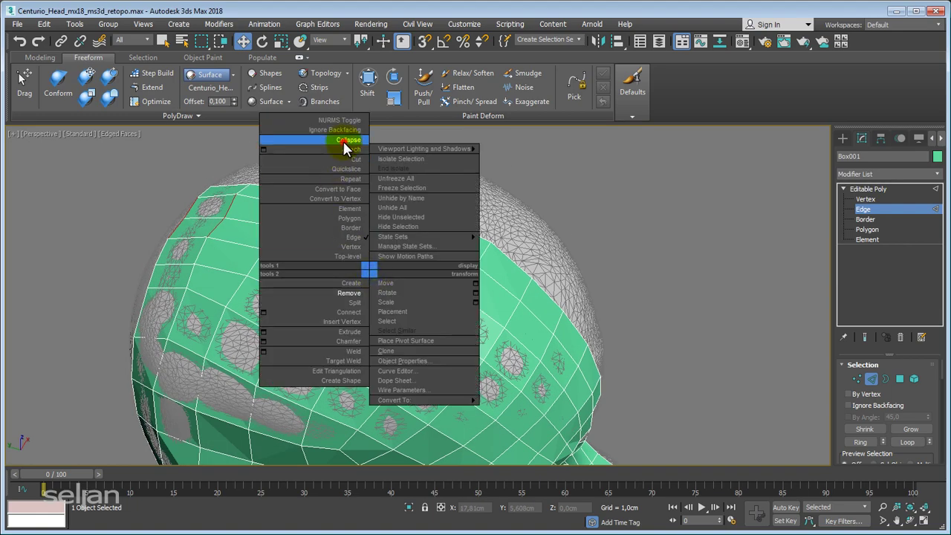
{"action": "left_click", "coordinate": [345, 147]}
Step: Activate the Conform brush with Full Strength 20, Falloff 200 and Conform 1.000
{"action": "middle_click_drag", "start_coordinate": [347, 223], "coordinate": [349, 294], "text": "alt"}
{"action": "right_click", "coordinate": [365, 335]}
{"action": "left_click", "coordinate": [340, 350]}
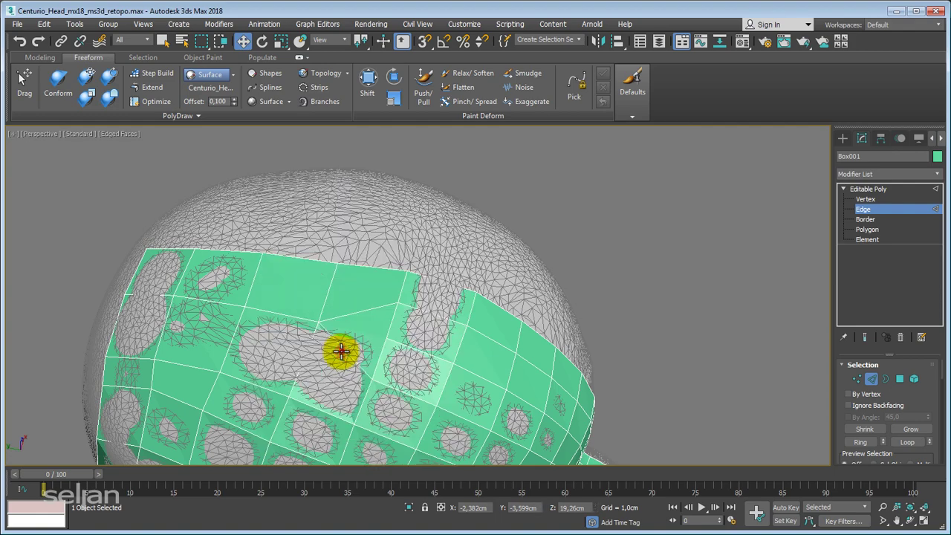
{"action": "middle_click_drag", "start_coordinate": [339, 350], "coordinate": [320, 297], "text": "alt"}
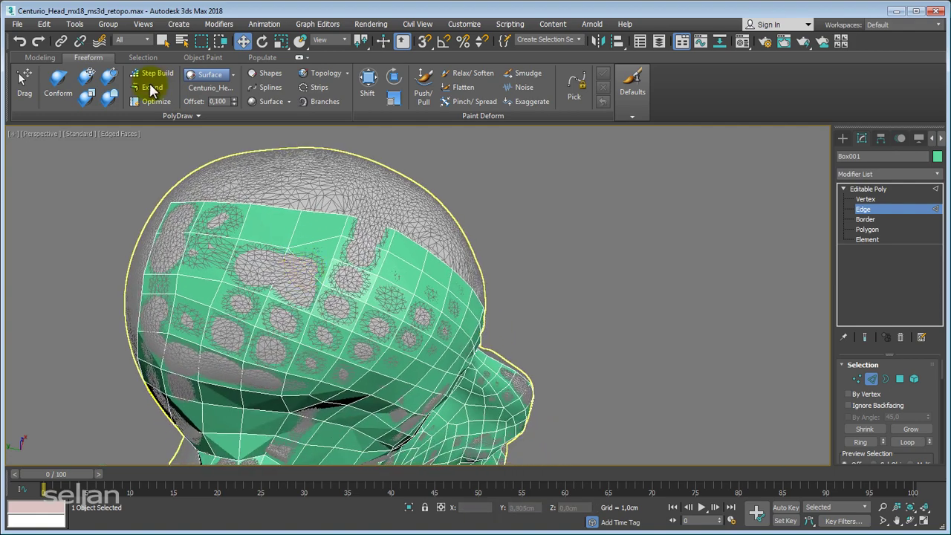
{"action": "left_click", "coordinate": [109, 96]}
{"action": "mouse_move", "coordinate": [435, 286]}
{"action": "middle_mouse_down", "text": "alt"}
{"action": "mouse_move", "coordinate": [327, 297]}
{"action": "mouse_move", "coordinate": [349, 335]}
{"action": "middle_mouse_up", "text": "alt"}
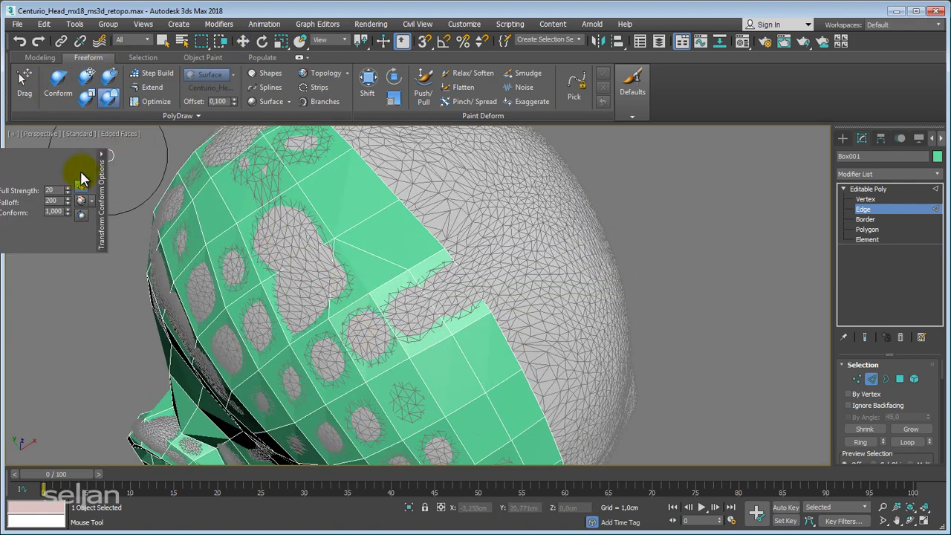
Step: Conform-stroke the back-of-skull faces, undo the stroke, and zoom in on the head's top and back
{"action": "scroll", "coordinate": [306, 303], "scroll_direction": "up", "scroll_amount": 3}
{"action": "left_click_drag", "start_coordinate": [307, 303], "coordinate": [387, 297]}
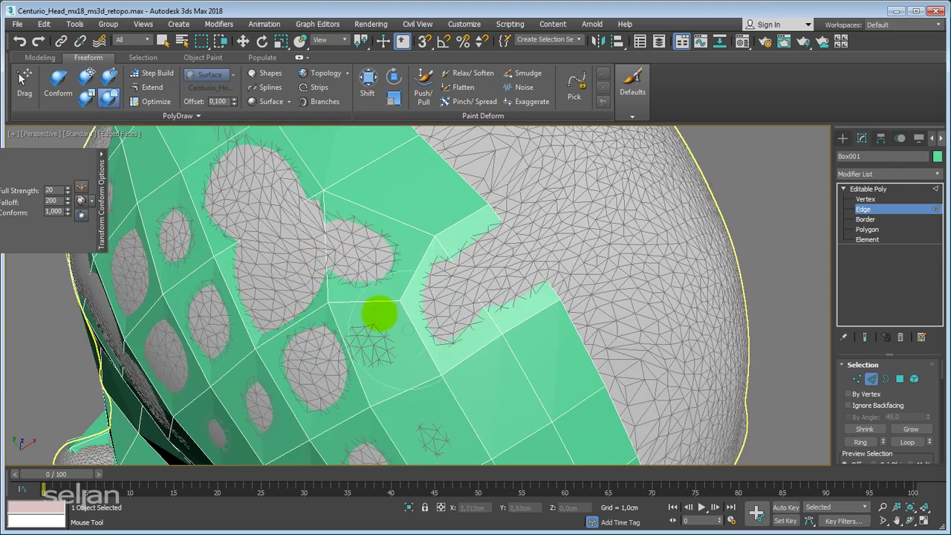
{"action": "scroll", "coordinate": [329, 256], "scroll_direction": "down", "scroll_amount": 2}
{"action": "middle_click_drag", "start_coordinate": [354, 320], "coordinate": [346, 330], "text": "alt"}
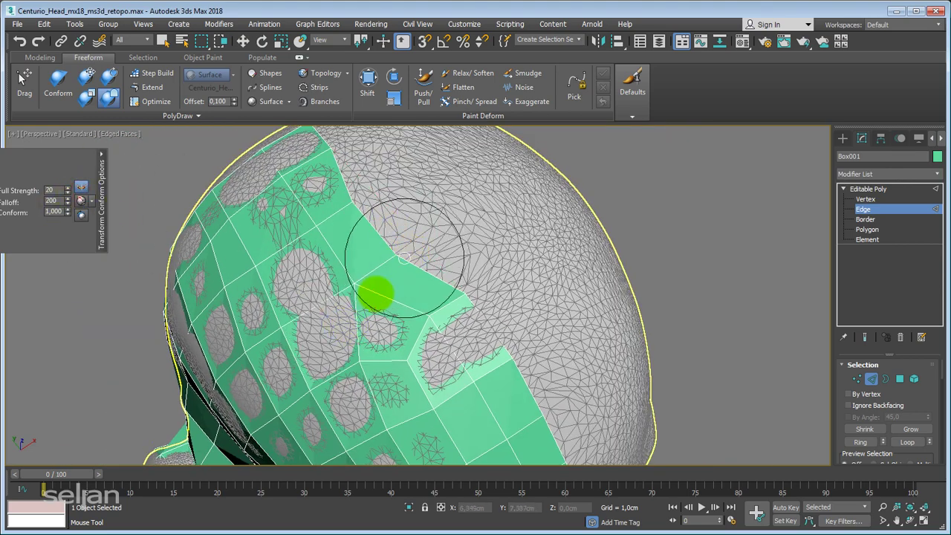
{"action": "key", "text": "ctrl+z"}
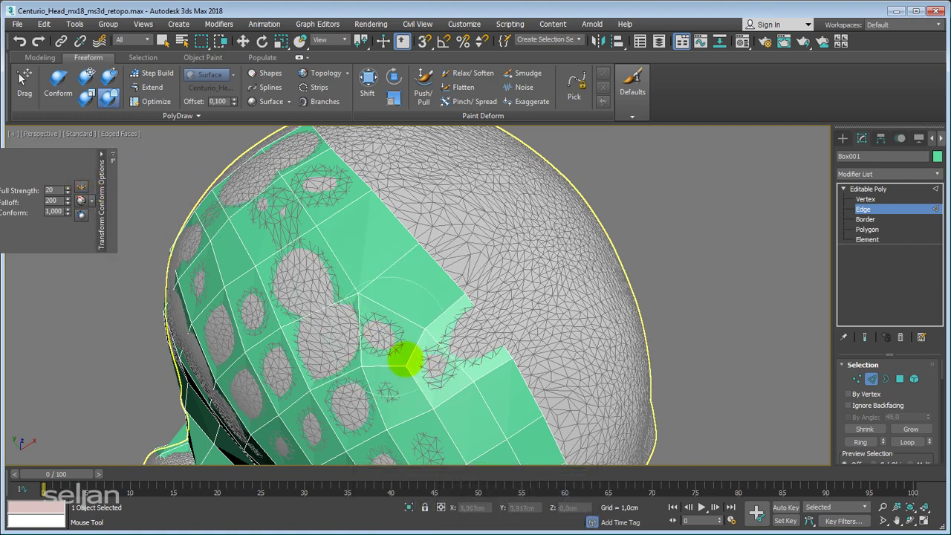
{"action": "middle_click_drag", "start_coordinate": [416, 301], "coordinate": [421, 262]}
{"action": "mouse_move", "coordinate": [297, 213]}
{"action": "middle_mouse_down", "text": "alt"}
{"action": "mouse_move", "coordinate": [377, 289]}
{"action": "mouse_move", "coordinate": [339, 302]}
{"action": "mouse_move", "coordinate": [344, 267]}
{"action": "middle_mouse_up", "text": "alt"}
{"action": "scroll", "coordinate": [344, 267], "scroll_direction": "up", "scroll_amount": 2}
{"action": "scroll", "coordinate": [416, 304], "scroll_direction": "up", "scroll_amount": 3}
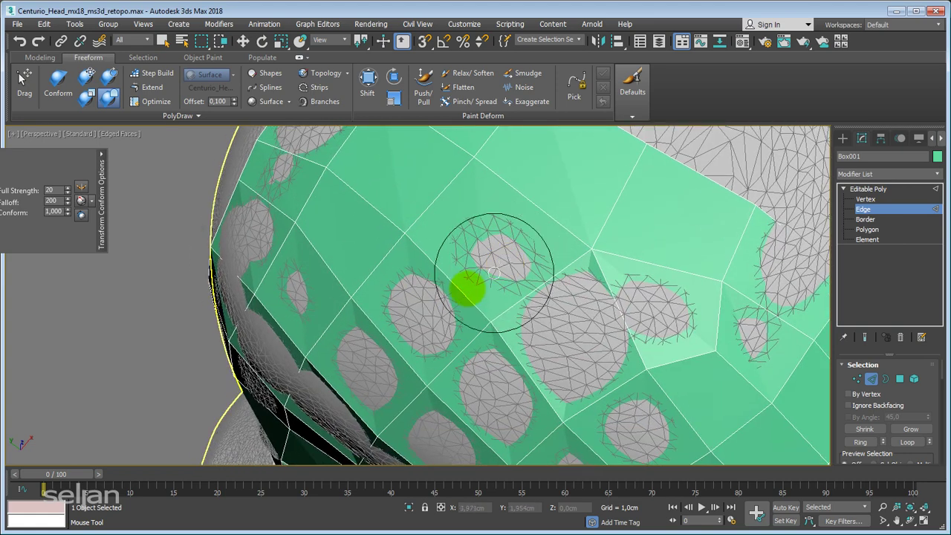
Step: Turn on Freeze Selected Edges X in Conform Options and undo the last stroke
{"action": "left_click", "coordinate": [90, 203]}
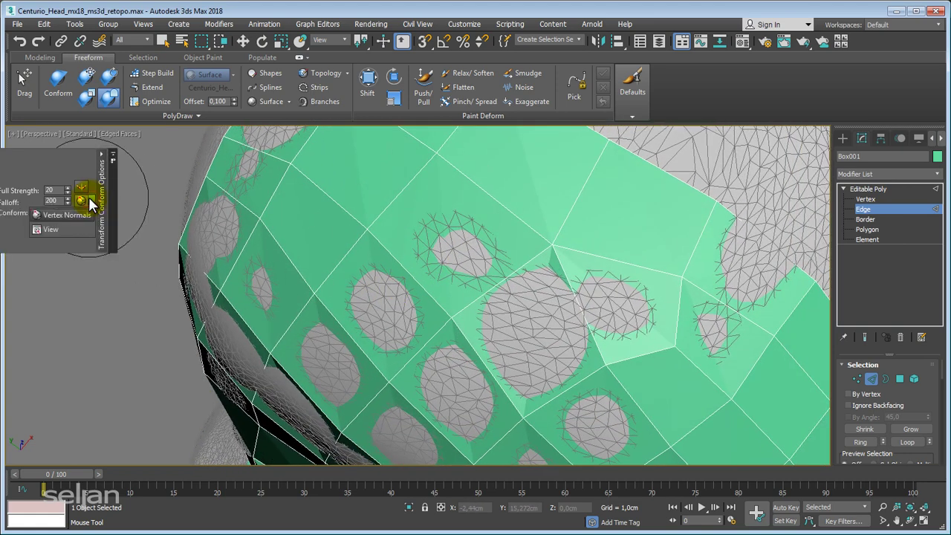
{"action": "left_click", "coordinate": [79, 157]}
{"action": "left_click", "coordinate": [102, 178]}
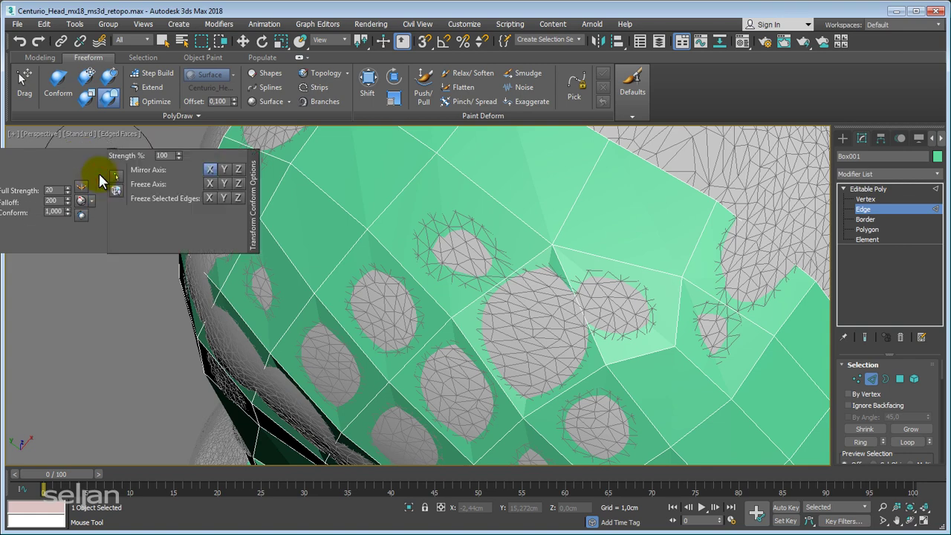
{"action": "left_click", "coordinate": [213, 206]}
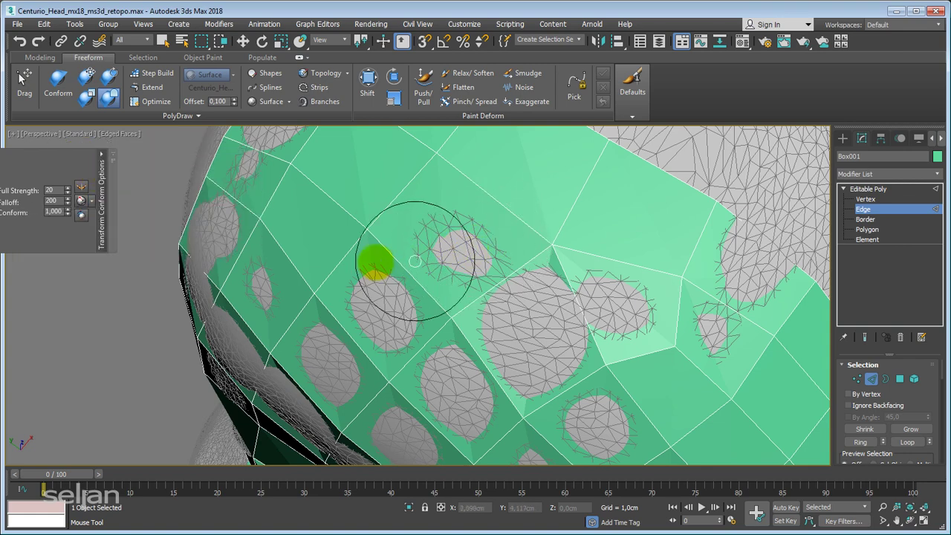
{"action": "scroll", "coordinate": [414, 261], "scroll_direction": "down", "scroll_amount": 3}
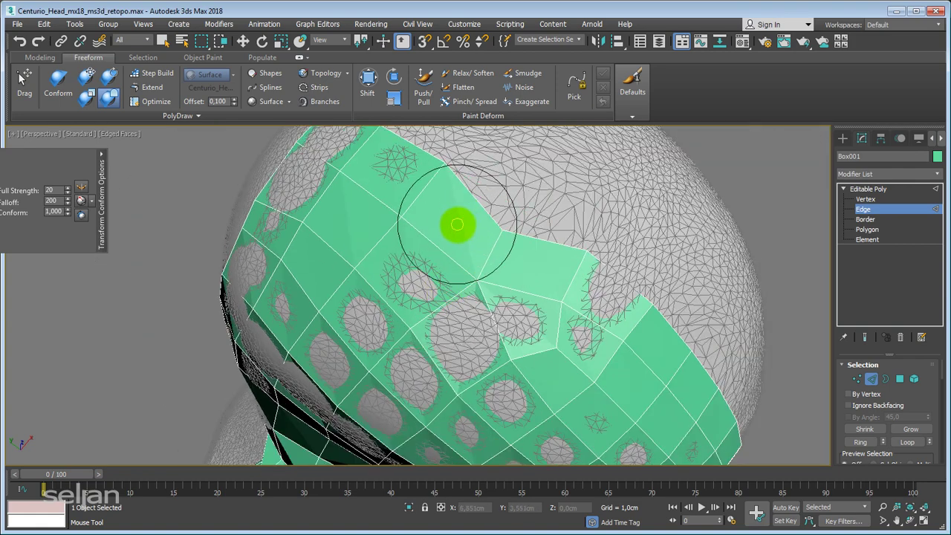
{"action": "key", "text": "ctrl+z"}
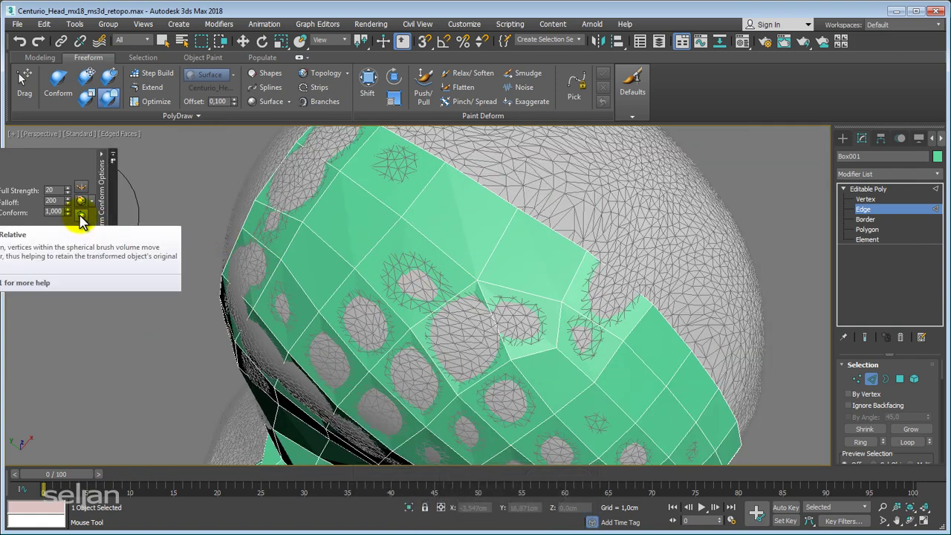
Step: Set conform direction to Normals and press the green shell onto the head, checking all sides
{"action": "left_click", "coordinate": [81, 204]}
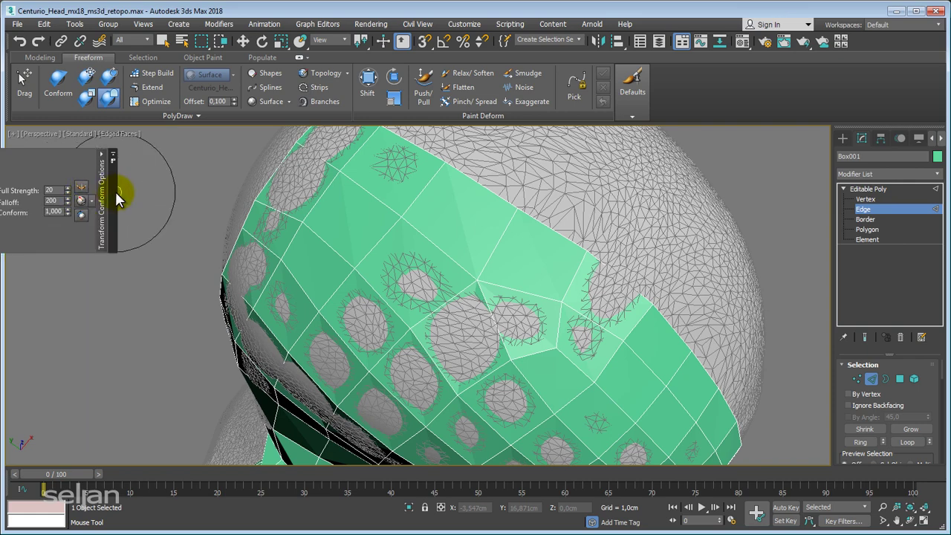
{"action": "left_click_drag", "start_coordinate": [365, 229], "coordinate": [191, 212]}
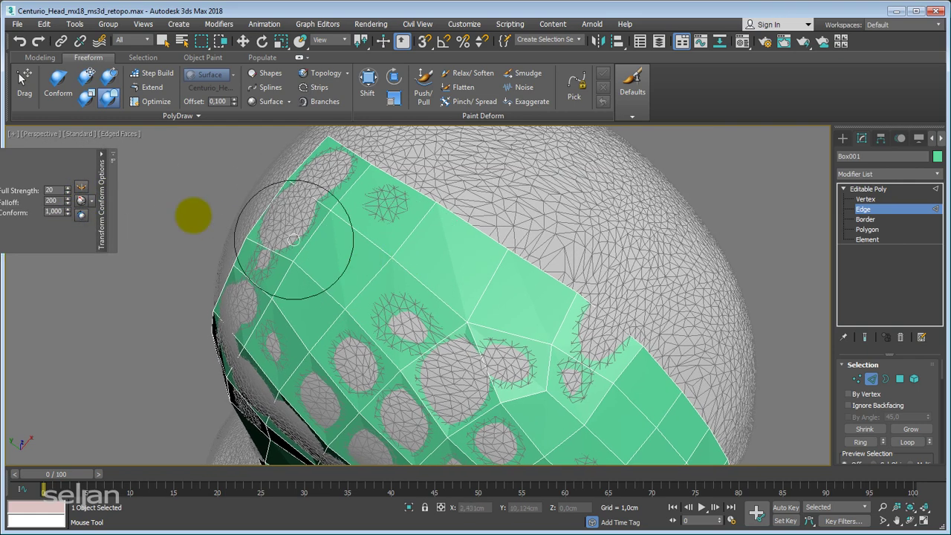
{"action": "left_click", "coordinate": [104, 186]}
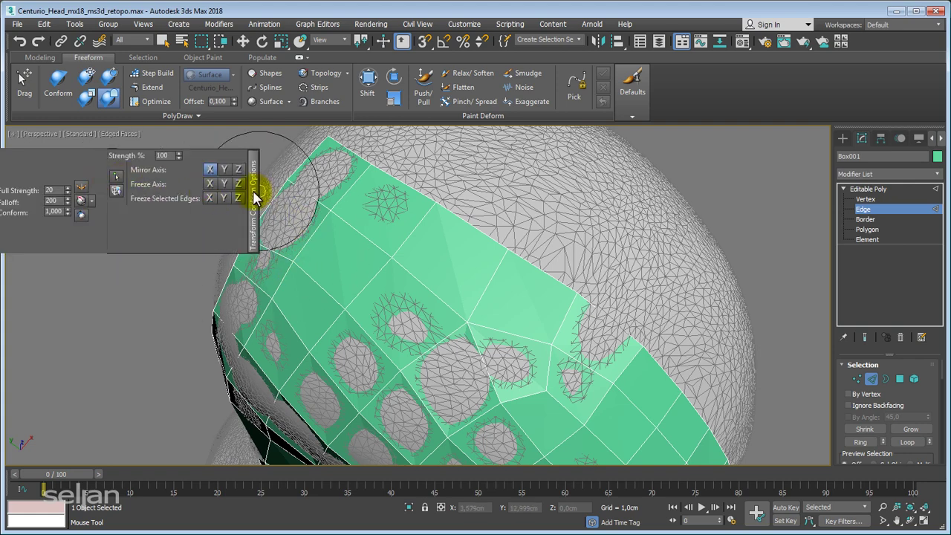
{"action": "mouse_move", "coordinate": [371, 221]}
{"action": "middle_mouse_down", "text": "alt"}
{"action": "mouse_move", "coordinate": [342, 249]}
{"action": "mouse_move", "coordinate": [474, 307]}
{"action": "middle_mouse_up", "text": "alt"}
{"action": "middle_click_drag", "start_coordinate": [312, 290], "coordinate": [404, 255], "text": "alt"}
{"action": "middle_click_drag", "start_coordinate": [389, 312], "coordinate": [324, 233], "text": "alt"}
{"action": "mouse_move", "coordinate": [441, 254]}
{"action": "middle_mouse_down", "text": "alt"}
{"action": "mouse_move", "coordinate": [414, 266]}
{"action": "mouse_move", "coordinate": [436, 301]}
{"action": "mouse_move", "coordinate": [414, 337]}
{"action": "mouse_move", "coordinate": [417, 268]}
{"action": "middle_mouse_up", "text": "alt"}
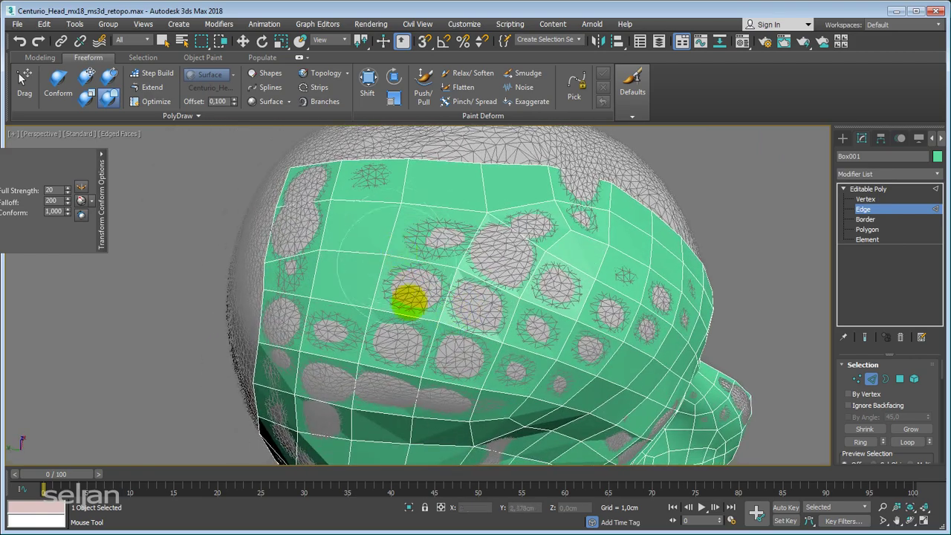
{"action": "mouse_move", "coordinate": [465, 295]}
{"action": "middle_mouse_down", "text": "alt"}
{"action": "mouse_move", "coordinate": [471, 287]}
{"action": "mouse_move", "coordinate": [442, 262]}
{"action": "mouse_move", "coordinate": [471, 259]}
{"action": "mouse_move", "coordinate": [423, 272]}
{"action": "mouse_move", "coordinate": [483, 230]}
{"action": "mouse_move", "coordinate": [461, 233]}
{"action": "mouse_move", "coordinate": [427, 269]}
{"action": "middle_mouse_up", "text": "alt"}
Step: Extend a polygon strip from the border over the lower head, pulling its tip vertex down
{"action": "middle_click_drag", "start_coordinate": [316, 279], "coordinate": [327, 288], "text": "alt"}
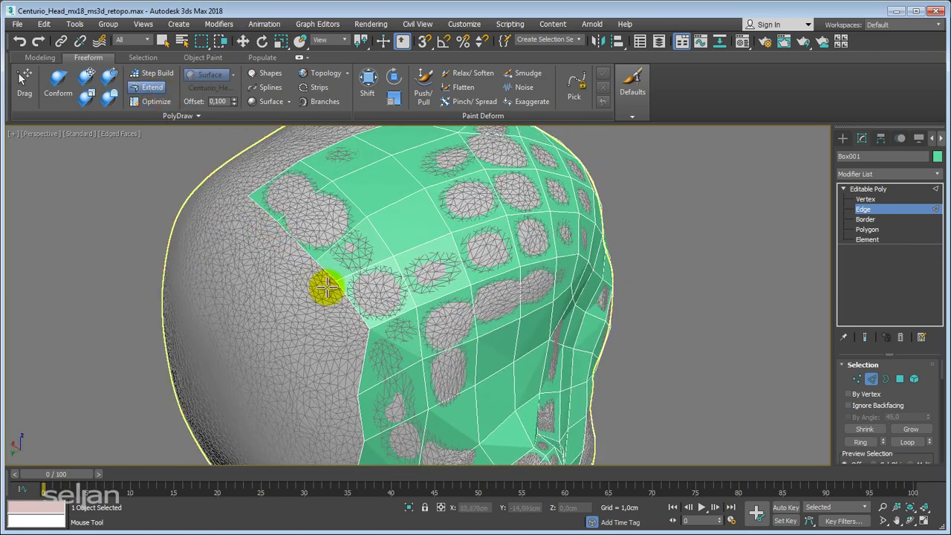
{"action": "left_click_drag", "start_coordinate": [319, 274], "coordinate": [269, 299]}
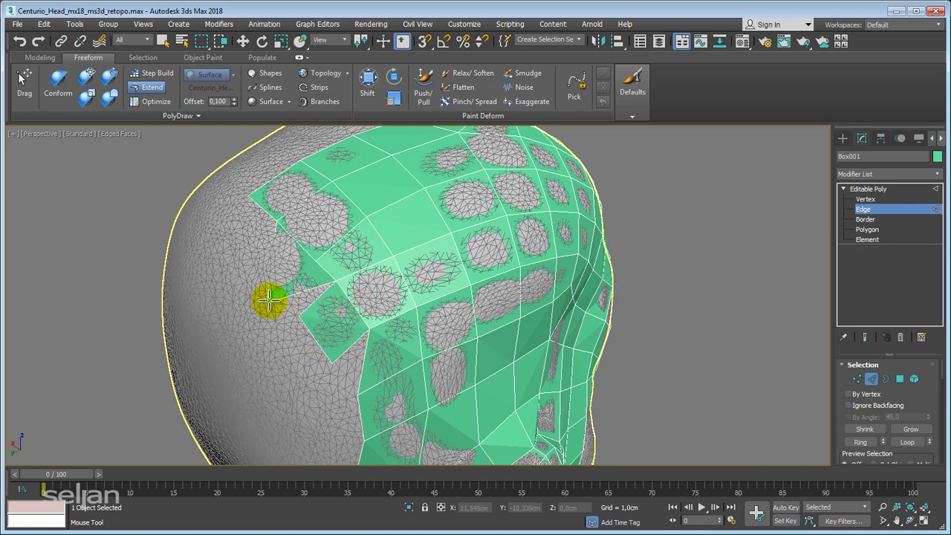
{"action": "key", "text": "ctrl+z"}
{"action": "mouse_move", "coordinate": [297, 284]}
{"action": "middle_mouse_down", "text": "alt"}
{"action": "mouse_move", "coordinate": [394, 237]}
{"action": "mouse_move", "coordinate": [435, 392]}
{"action": "middle_mouse_up", "text": "alt"}
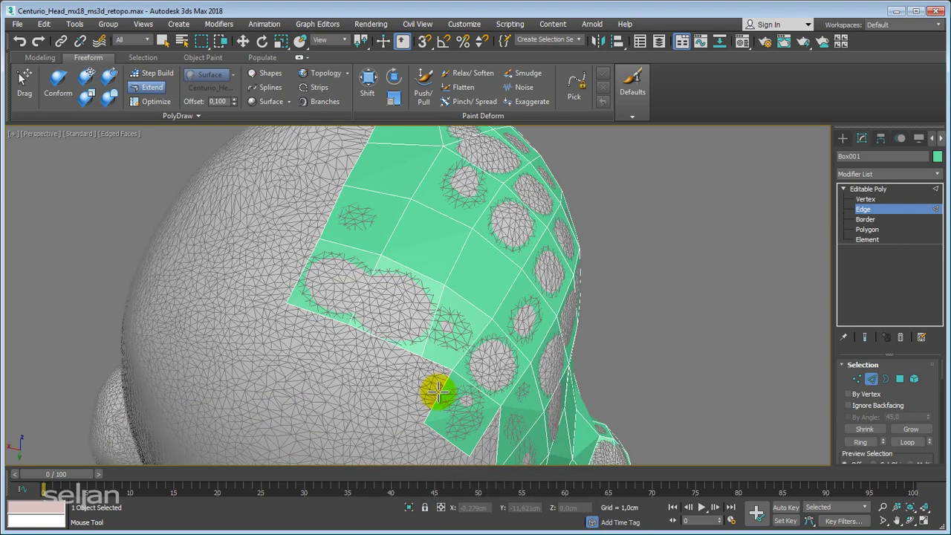
{"action": "mouse_move", "coordinate": [391, 419]}
{"action": "left_mouse_down"}
{"action": "mouse_move", "coordinate": [394, 365]}
{"action": "mouse_move", "coordinate": [355, 335]}
{"action": "mouse_move", "coordinate": [281, 369]}
{"action": "left_mouse_up"}
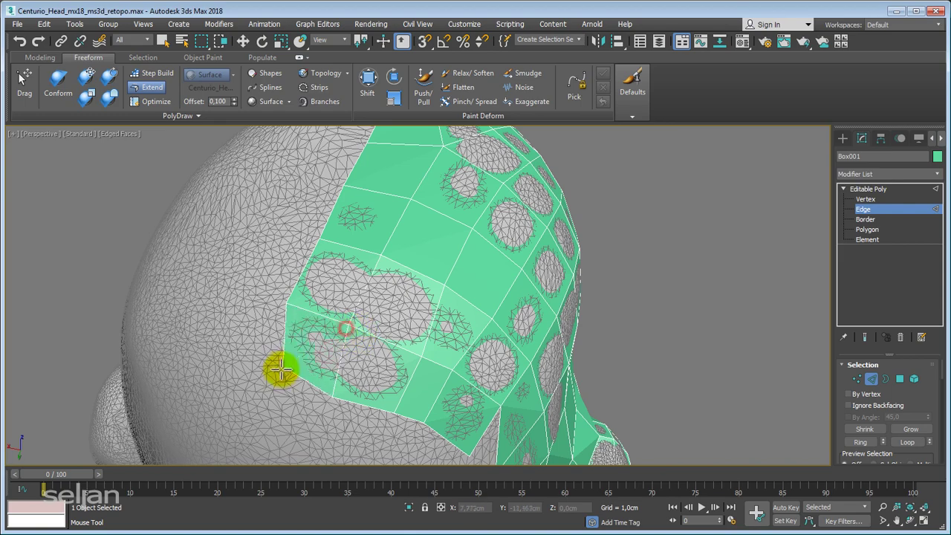
{"action": "mouse_move", "coordinate": [274, 374]}
{"action": "middle_mouse_down", "text": "alt"}
{"action": "mouse_move", "coordinate": [291, 287]}
{"action": "mouse_move", "coordinate": [322, 282]}
{"action": "mouse_move", "coordinate": [352, 395]}
{"action": "mouse_move", "coordinate": [358, 298]}
{"action": "middle_mouse_up", "text": "alt"}
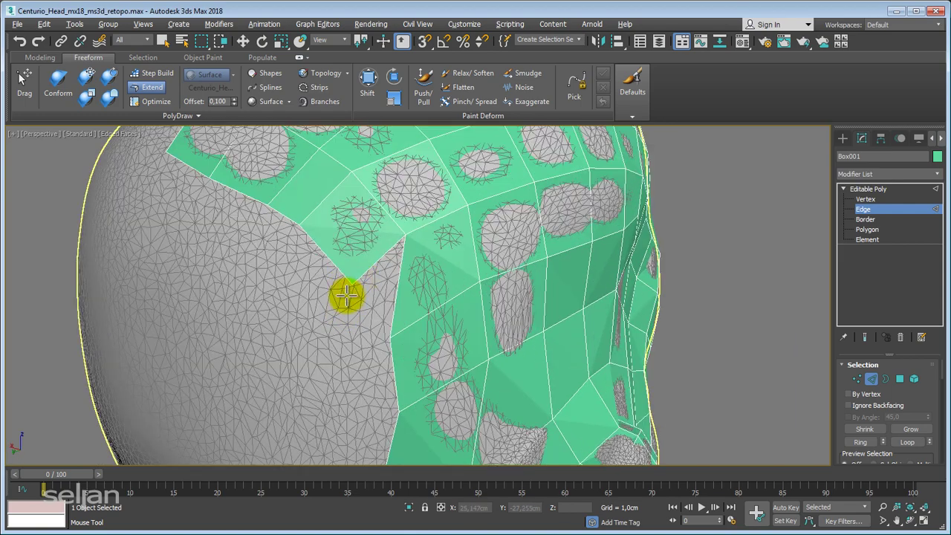
{"action": "left_click_drag", "start_coordinate": [347, 296], "coordinate": [374, 311]}
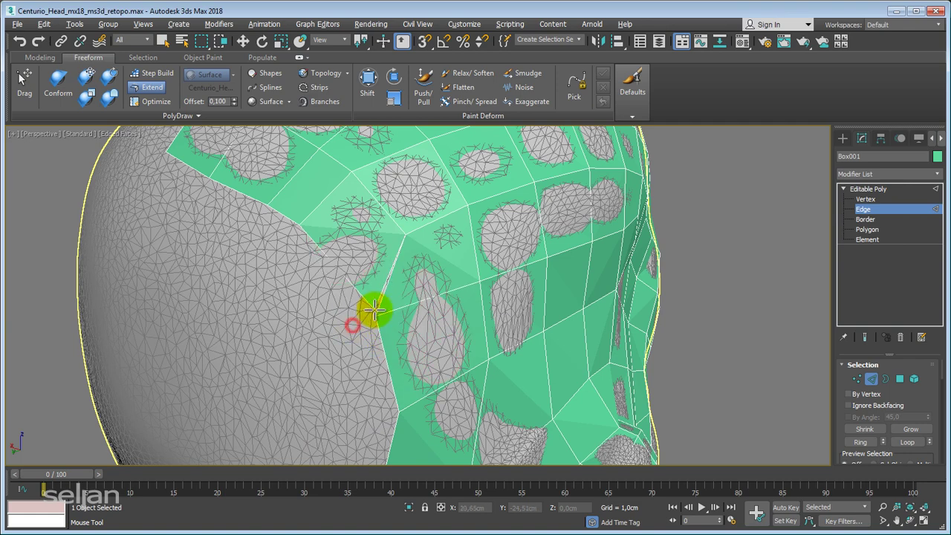
Step: Try extending a new strip down from the top border, undoing the attempt
{"action": "scroll", "coordinate": [375, 306], "scroll_direction": "down", "scroll_amount": 2}
{"action": "scroll", "coordinate": [391, 271], "scroll_direction": "down", "scroll_amount": 2}
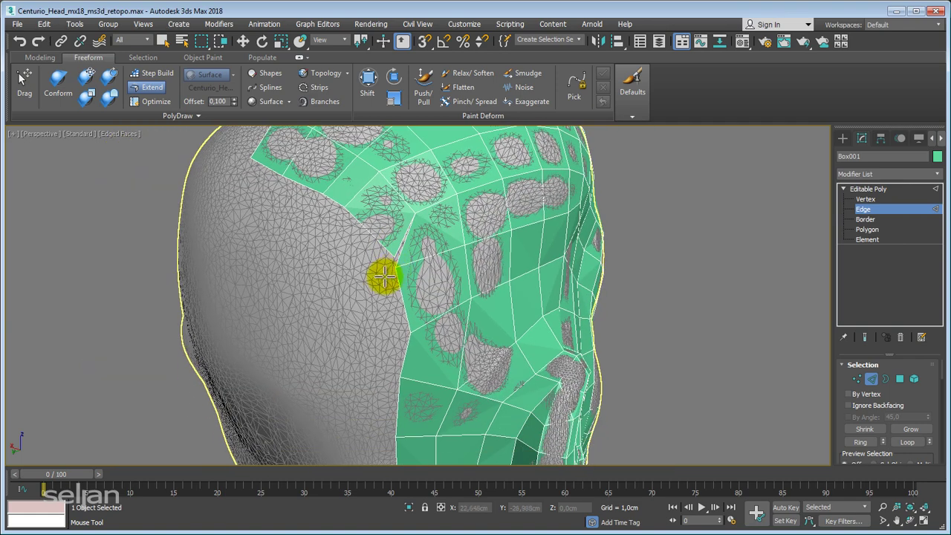
{"action": "middle_click_drag", "start_coordinate": [385, 277], "coordinate": [263, 192], "text": "alt"}
{"action": "left_click_drag", "start_coordinate": [304, 200], "coordinate": [289, 252], "text": "shift"}
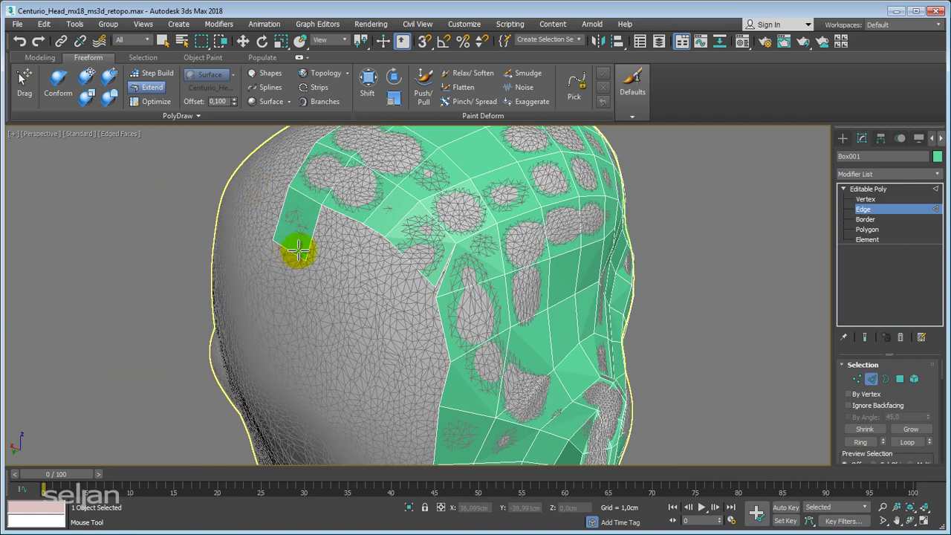
{"action": "key", "text": "ctrl+z"}
{"action": "key", "text": "ctrl+z"}
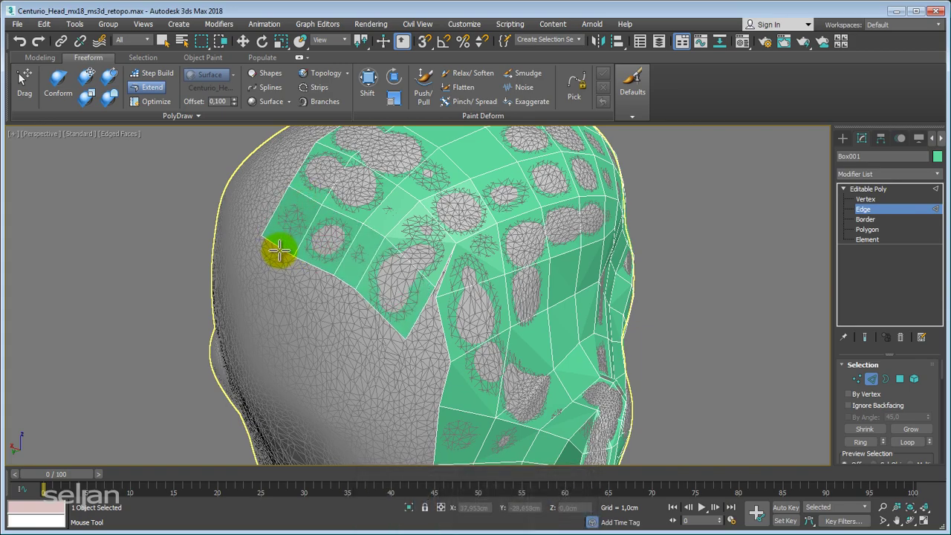
{"action": "mouse_move", "coordinate": [265, 270]}
{"action": "middle_mouse_down", "text": "alt"}
{"action": "mouse_move", "coordinate": [356, 280]}
{"action": "mouse_move", "coordinate": [470, 383]}
{"action": "mouse_move", "coordinate": [515, 347]}
{"action": "middle_mouse_up", "text": "alt"}
{"action": "scroll", "coordinate": [511, 386], "scroll_direction": "down", "scroll_amount": 3}
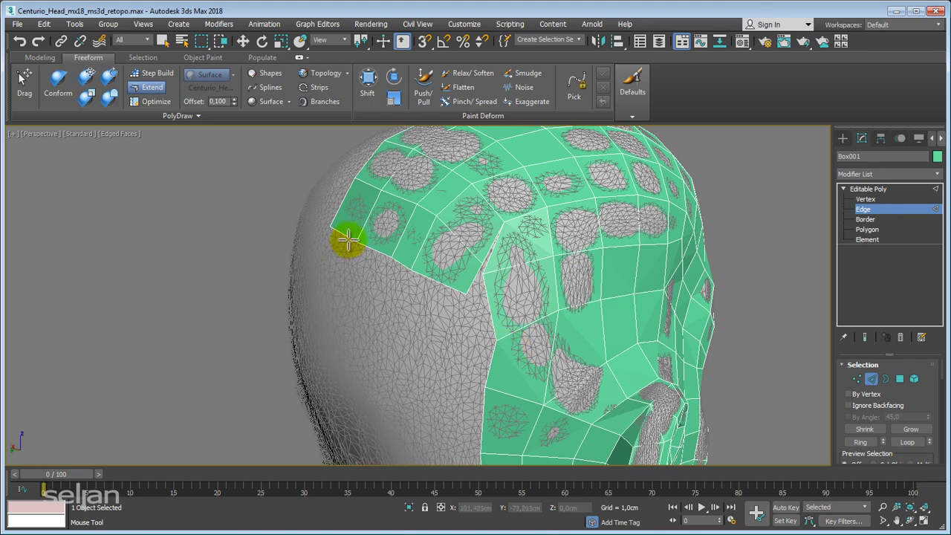
Step: Extend a row of polygons down the head's side, undoing the failed extension
{"action": "left_click_drag", "start_coordinate": [348, 236], "coordinate": [336, 293], "text": "shift"}
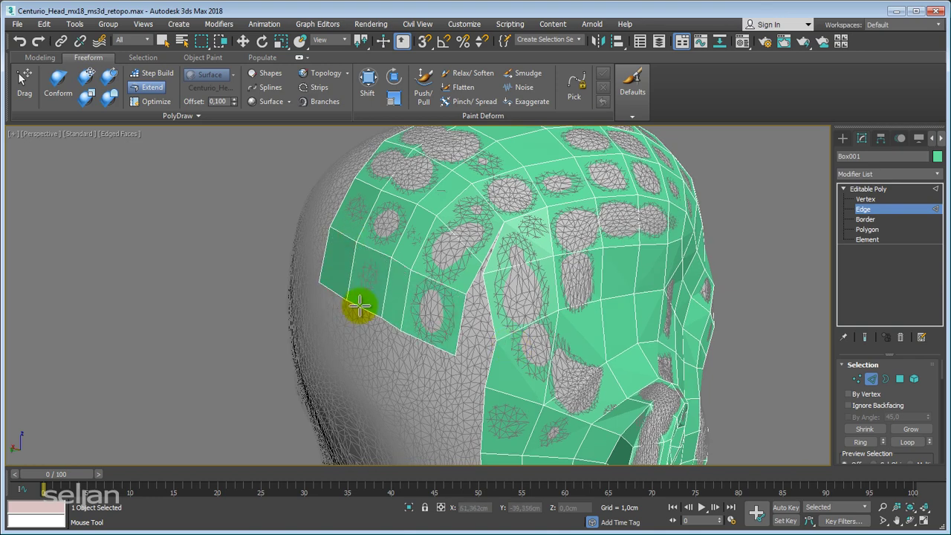
{"action": "middle_click_drag", "start_coordinate": [359, 305], "coordinate": [448, 295], "text": "alt"}
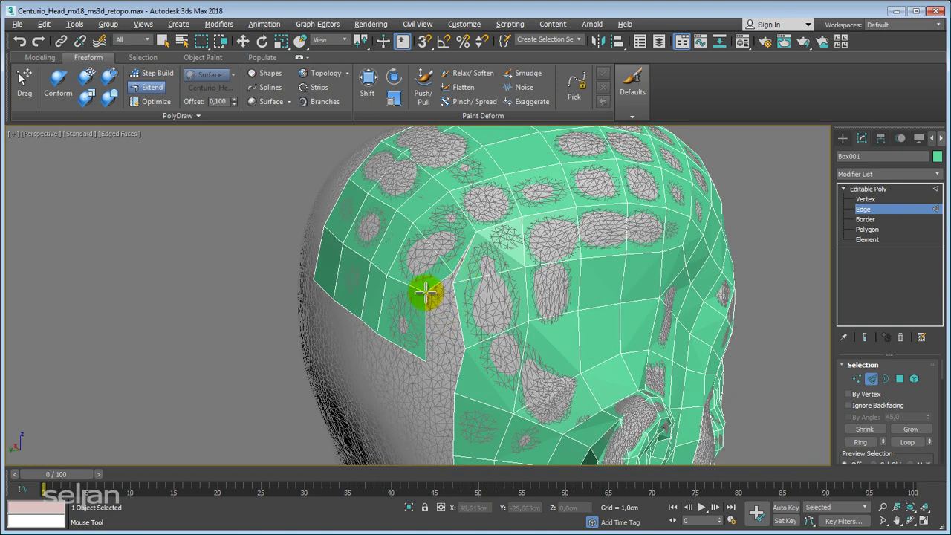
{"action": "middle_click_drag", "start_coordinate": [444, 281], "coordinate": [462, 263], "text": "alt"}
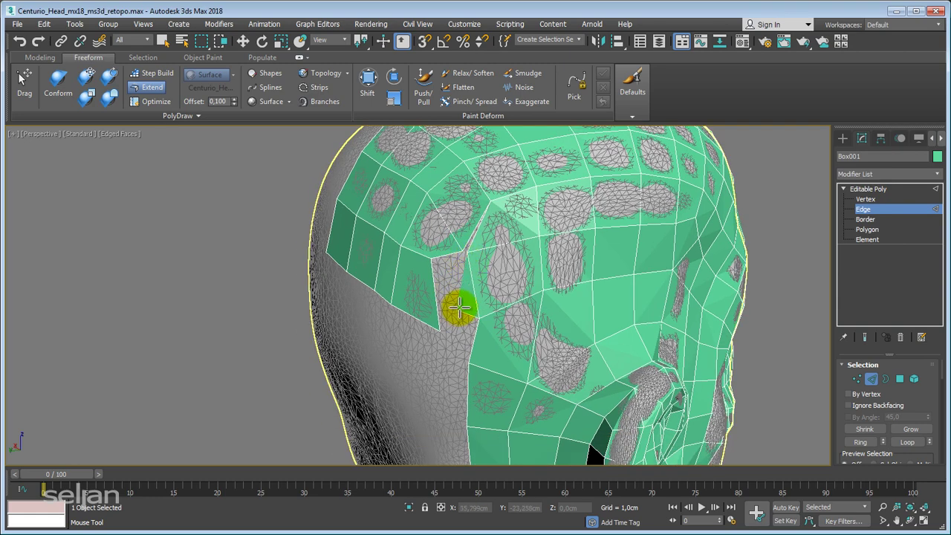
{"action": "key", "text": "ctrl+z"}
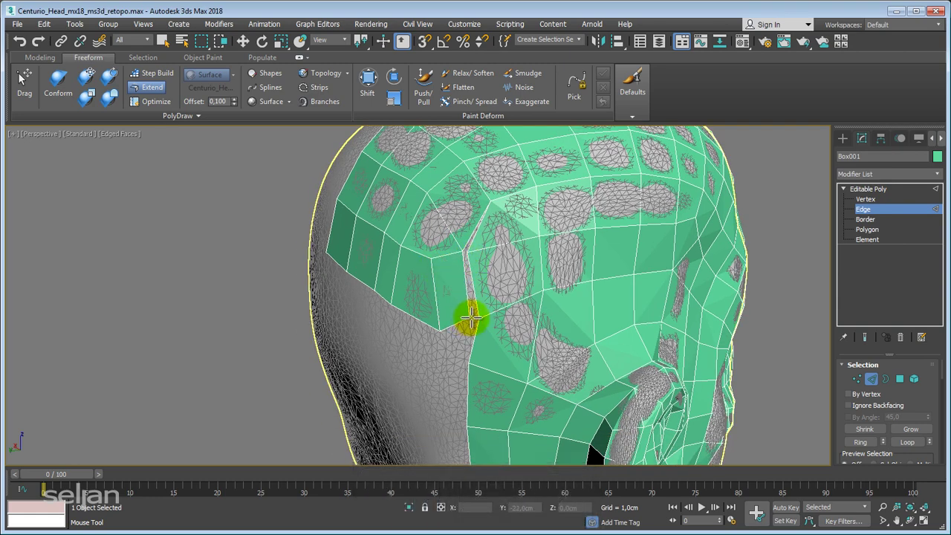
{"action": "middle_click_drag", "start_coordinate": [452, 326], "coordinate": [456, 314], "text": "alt"}
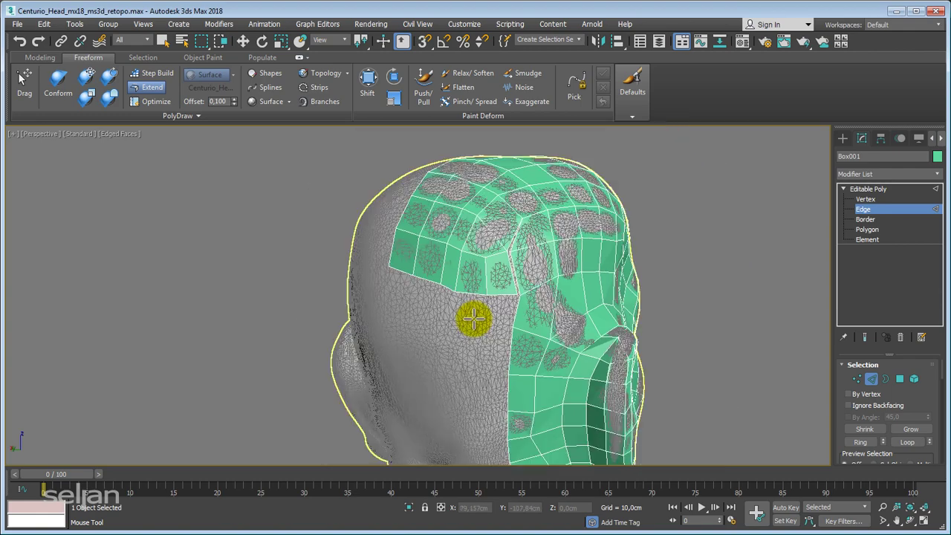
{"action": "left_click", "coordinate": [156, 101]}
{"action": "scroll", "coordinate": [417, 277], "scroll_direction": "up", "scroll_amount": 2}
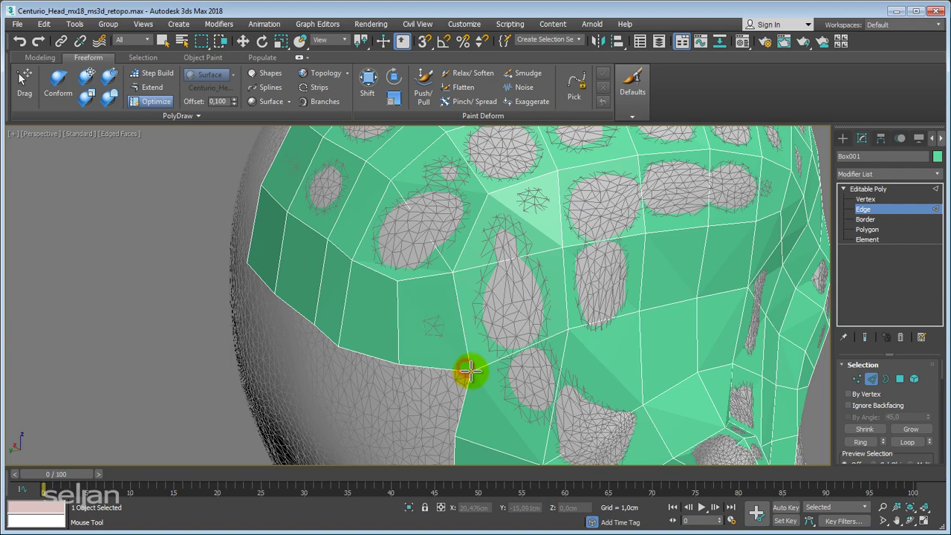
Step: With Extend active, add two new quad strips downward from the patch border
{"action": "scroll", "coordinate": [476, 346], "scroll_direction": "down", "scroll_amount": 5}
{"action": "middle_click_drag", "start_coordinate": [484, 335], "coordinate": [272, 206], "text": "alt"}
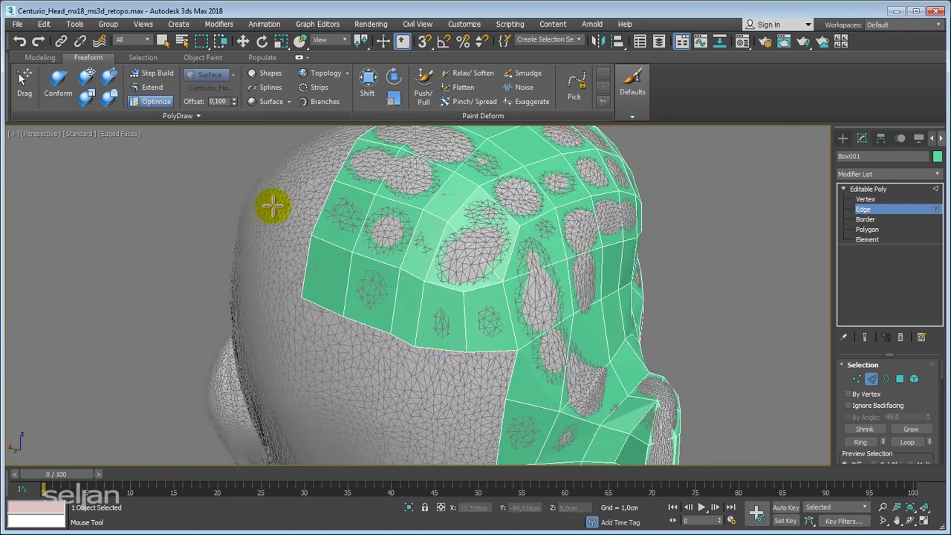
{"action": "left_click", "coordinate": [151, 87]}
{"action": "middle_click_drag", "start_coordinate": [460, 346], "coordinate": [381, 287]}
{"action": "mouse_move", "coordinate": [435, 297]}
{"action": "left_mouse_down"}
{"action": "mouse_move", "coordinate": [380, 371]}
{"action": "mouse_move", "coordinate": [378, 307]}
{"action": "mouse_move", "coordinate": [323, 340]}
{"action": "mouse_move", "coordinate": [329, 293]}
{"action": "mouse_move", "coordinate": [315, 289]}
{"action": "left_mouse_up"}
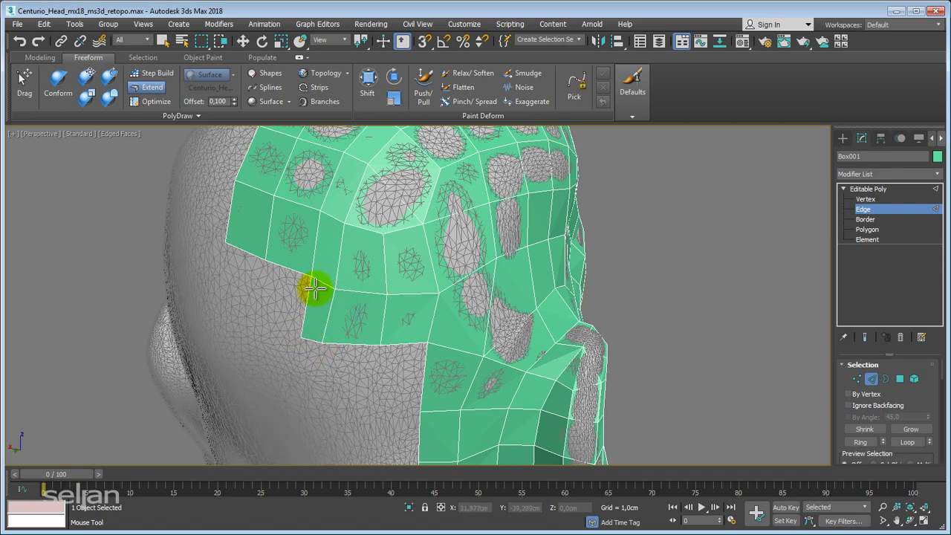
Step: Extend the patch border further toward the ear, checking from back and profile views
{"action": "middle_click_drag", "start_coordinate": [261, 329], "coordinate": [270, 291], "text": "alt"}
{"action": "scroll", "coordinate": [346, 308], "scroll_direction": "down", "scroll_amount": 3}
{"action": "middle_click_drag", "start_coordinate": [346, 308], "coordinate": [414, 249], "text": "alt"}
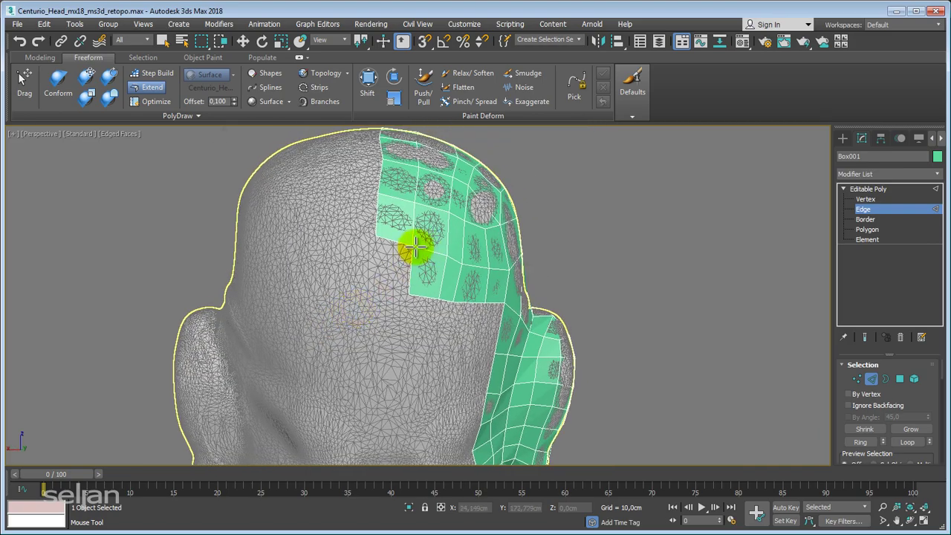
{"action": "middle_click_drag", "start_coordinate": [380, 299], "coordinate": [410, 331], "text": "alt"}
{"action": "scroll", "coordinate": [361, 283], "scroll_direction": "up", "scroll_amount": 3}
{"action": "mouse_move", "coordinate": [361, 282]}
{"action": "middle_mouse_down"}
{"action": "mouse_move", "coordinate": [401, 254]}
{"action": "mouse_move", "coordinate": [416, 265]}
{"action": "middle_mouse_up"}
{"action": "mouse_move", "coordinate": [378, 272]}
{"action": "left_mouse_down"}
{"action": "mouse_move", "coordinate": [338, 265]}
{"action": "mouse_move", "coordinate": [260, 307]}
{"action": "mouse_move", "coordinate": [259, 251]}
{"action": "mouse_move", "coordinate": [233, 319]}
{"action": "left_mouse_up"}
{"action": "middle_click_drag", "start_coordinate": [356, 341], "coordinate": [392, 272], "text": "alt"}
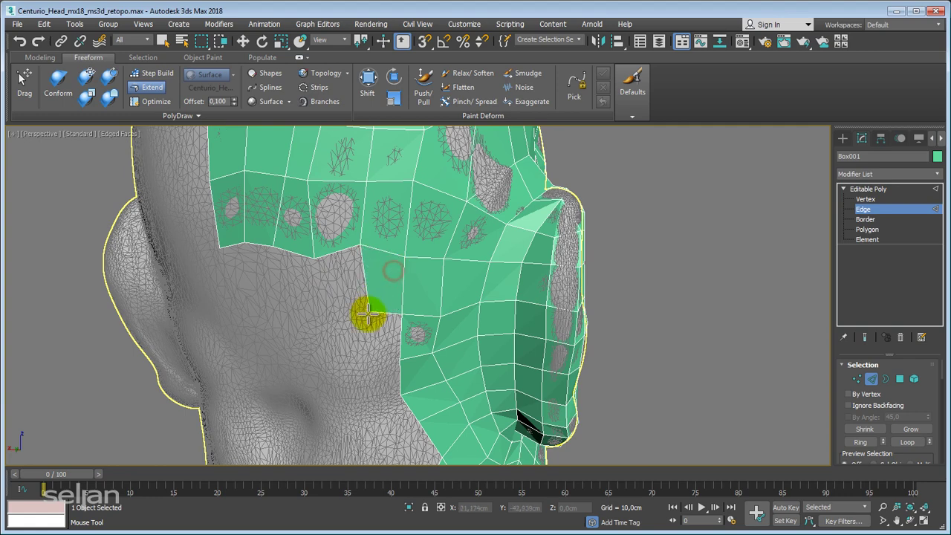
{"action": "middle_click_drag", "start_coordinate": [329, 319], "coordinate": [390, 291], "text": "alt"}
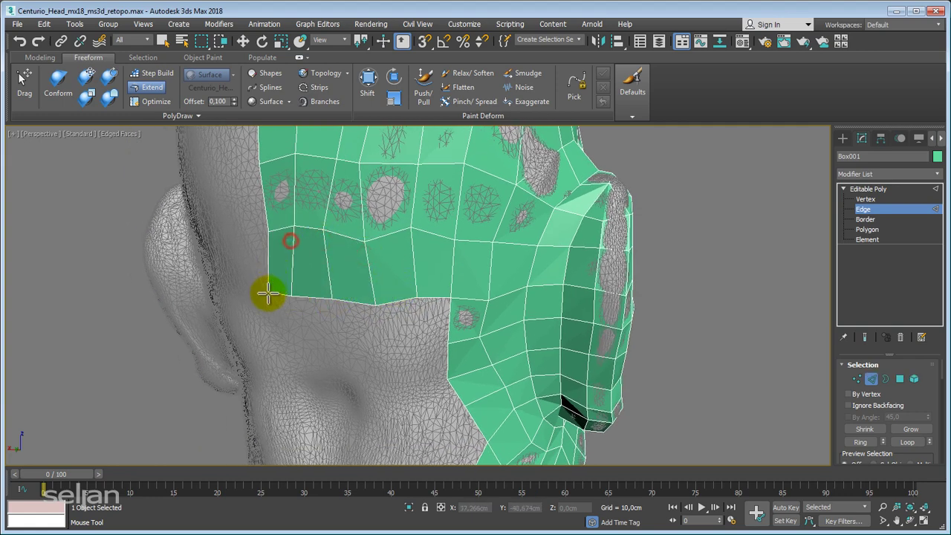
{"action": "mouse_move", "coordinate": [270, 290]}
{"action": "middle_mouse_down", "text": "alt"}
{"action": "mouse_move", "coordinate": [346, 322]}
{"action": "mouse_move", "coordinate": [367, 315]}
{"action": "mouse_move", "coordinate": [357, 386]}
{"action": "middle_mouse_up", "text": "alt"}
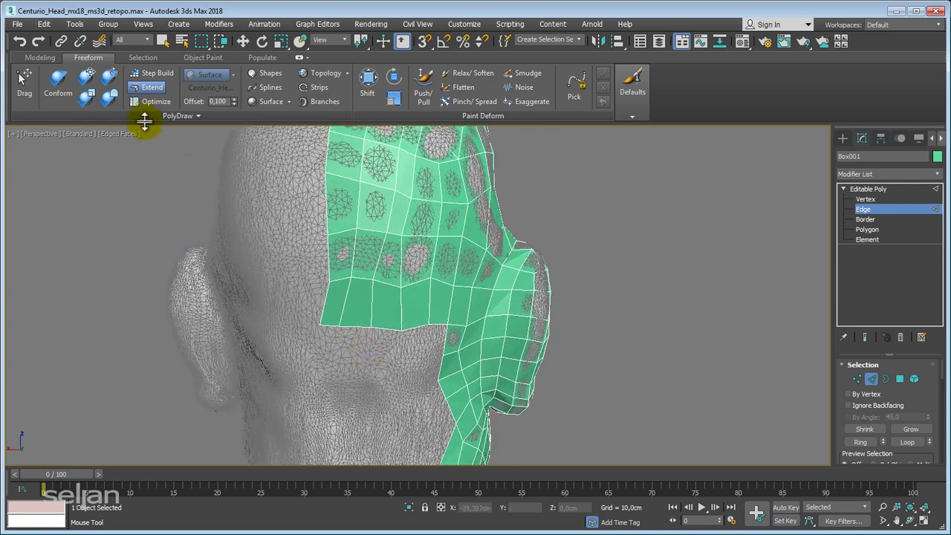
Step: Activate the Conform brush and frame the top and side of the head
{"action": "left_click", "coordinate": [109, 97]}
{"action": "mouse_move", "coordinate": [454, 240]}
{"action": "middle_mouse_down"}
{"action": "mouse_move", "coordinate": [366, 285]}
{"action": "mouse_move", "coordinate": [299, 248]}
{"action": "middle_mouse_up"}
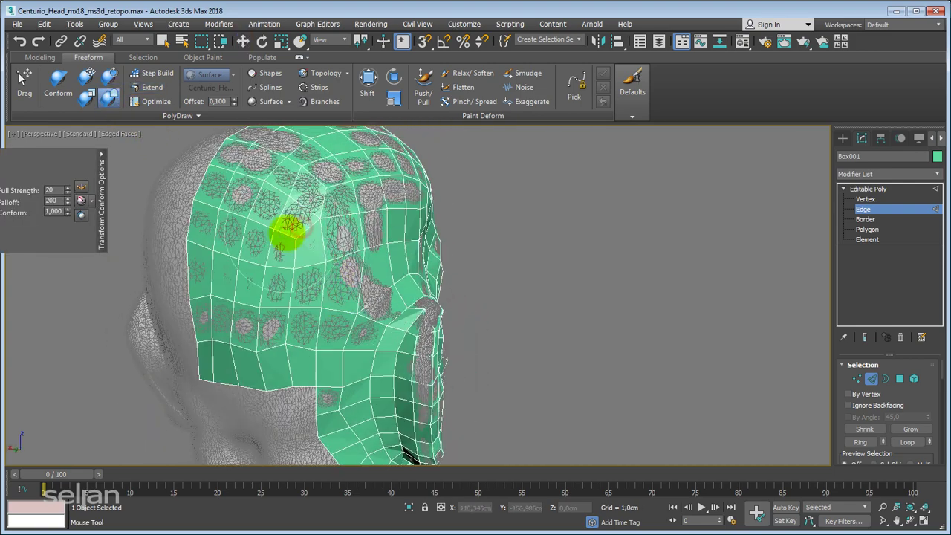
{"action": "middle_click_drag", "start_coordinate": [333, 206], "coordinate": [359, 246]}
{"action": "scroll", "coordinate": [360, 246], "scroll_direction": "up", "scroll_amount": 2}
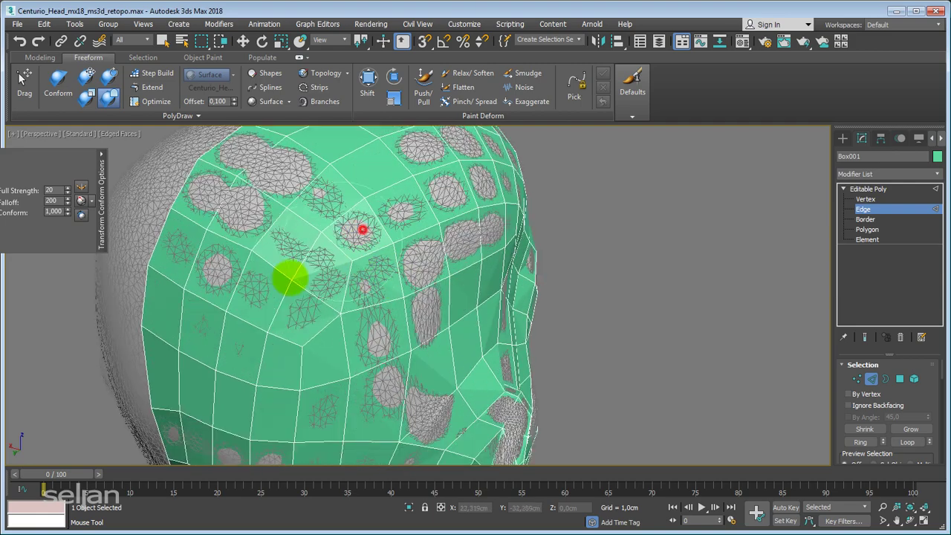
{"action": "scroll", "coordinate": [358, 233], "scroll_direction": "down", "scroll_amount": 2}
{"action": "middle_click_drag", "start_coordinate": [377, 261], "coordinate": [375, 270], "text": "alt"}
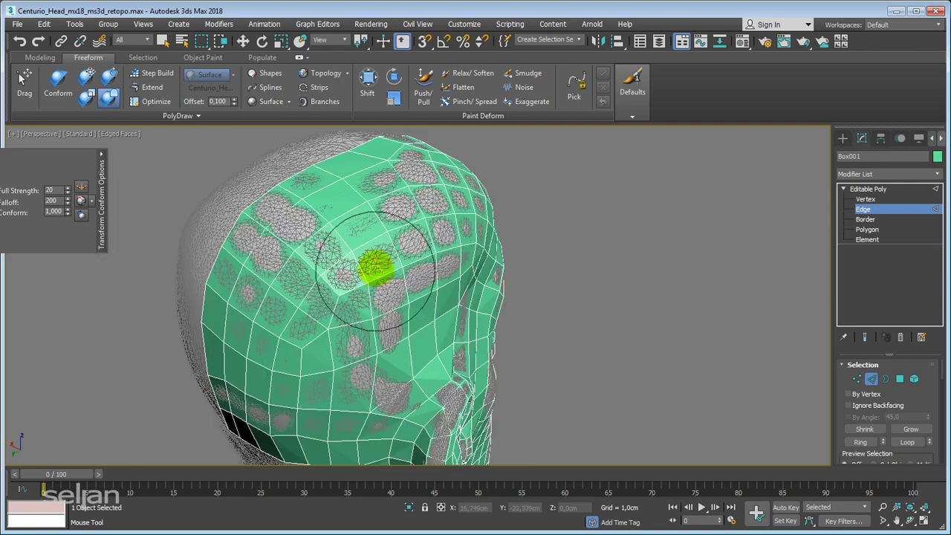
{"action": "mouse_move", "coordinate": [383, 236]}
{"action": "middle_mouse_down", "text": "alt"}
{"action": "mouse_move", "coordinate": [250, 276]}
{"action": "mouse_move", "coordinate": [416, 272]}
{"action": "mouse_move", "coordinate": [365, 307]}
{"action": "mouse_move", "coordinate": [302, 287]}
{"action": "mouse_move", "coordinate": [421, 268]}
{"action": "mouse_move", "coordinate": [378, 171]}
{"action": "mouse_move", "coordinate": [372, 216]}
{"action": "mouse_move", "coordinate": [347, 184]}
{"action": "middle_mouse_up", "text": "alt"}
{"action": "scroll", "coordinate": [429, 266], "scroll_direction": "up", "scroll_amount": 2}
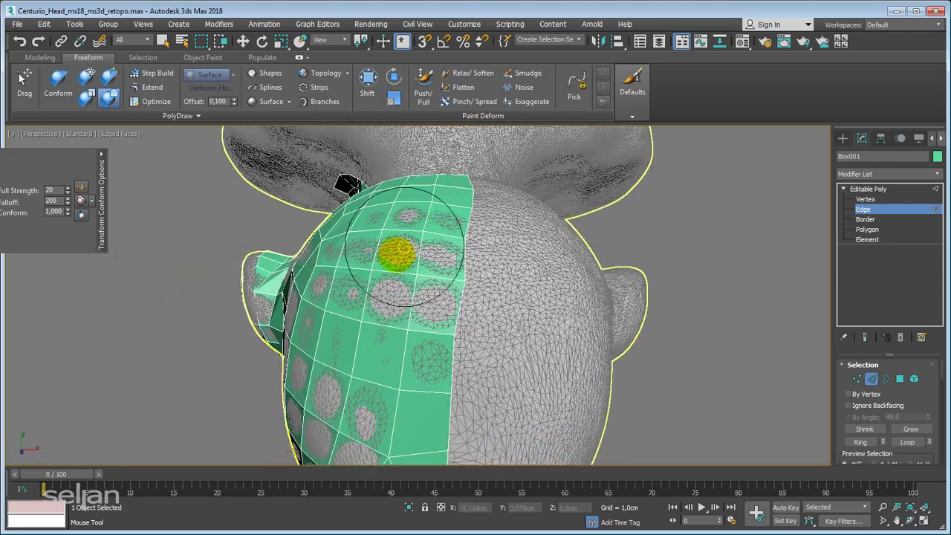
Step: Orbit around the green retopo cap from back to front to inspect its fit
{"action": "middle_click_drag", "start_coordinate": [383, 290], "coordinate": [418, 293], "text": "alt"}
{"action": "scroll", "coordinate": [436, 281], "scroll_direction": "up", "scroll_amount": 2}
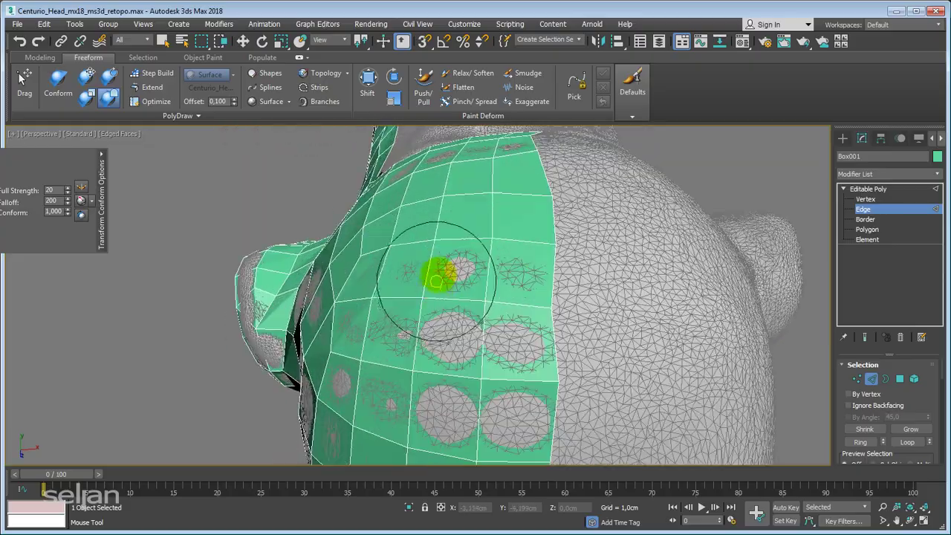
{"action": "mouse_move", "coordinate": [433, 228]}
{"action": "middle_mouse_down", "text": "alt"}
{"action": "mouse_move", "coordinate": [435, 261]}
{"action": "mouse_move", "coordinate": [461, 229]}
{"action": "mouse_move", "coordinate": [628, 237]}
{"action": "mouse_move", "coordinate": [535, 259]}
{"action": "mouse_move", "coordinate": [542, 174]}
{"action": "mouse_move", "coordinate": [464, 393]}
{"action": "middle_mouse_up", "text": "alt"}
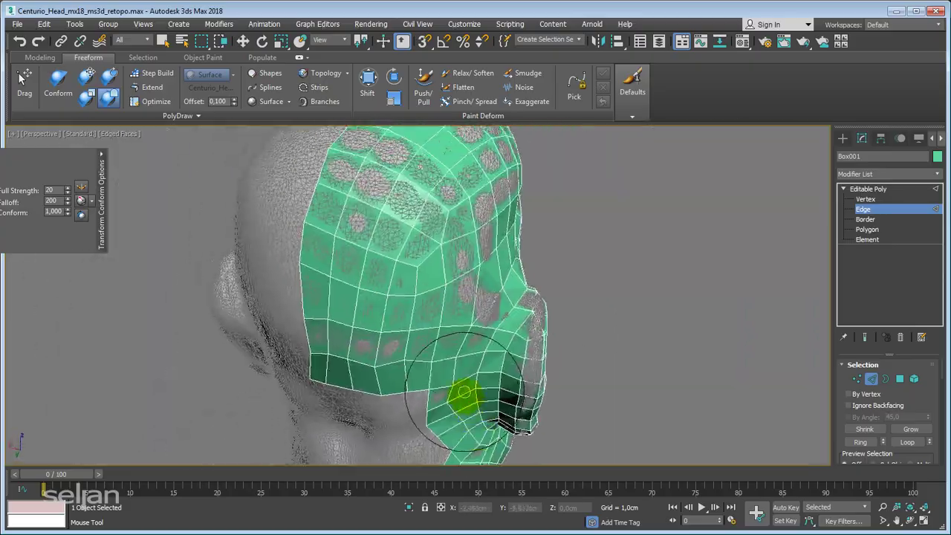
{"action": "scroll", "coordinate": [463, 392], "scroll_direction": "up", "scroll_amount": 4}
{"action": "scroll", "coordinate": [446, 363], "scroll_direction": "down", "scroll_amount": 3}
{"action": "middle_click_drag", "start_coordinate": [451, 304], "coordinate": [413, 266], "text": "alt"}
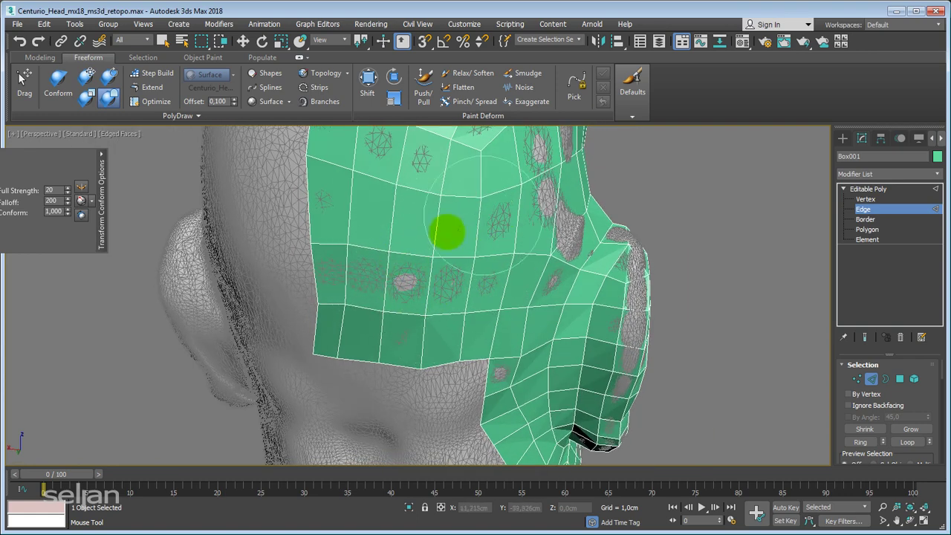
{"action": "middle_click_drag", "start_coordinate": [446, 233], "coordinate": [436, 289], "text": "alt"}
{"action": "mouse_move", "coordinate": [441, 252]}
{"action": "middle_mouse_down", "text": "alt"}
{"action": "mouse_move", "coordinate": [431, 272]}
{"action": "mouse_move", "coordinate": [428, 249]}
{"action": "middle_mouse_up", "text": "alt"}
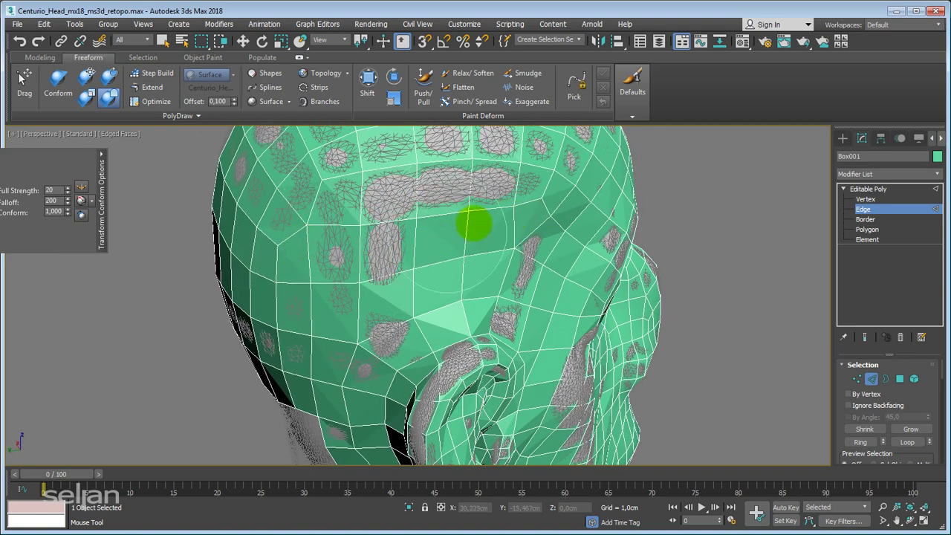
{"action": "mouse_move", "coordinate": [473, 224]}
{"action": "middle_mouse_down", "text": "alt"}
{"action": "mouse_move", "coordinate": [357, 219]}
{"action": "mouse_move", "coordinate": [450, 238]}
{"action": "middle_mouse_up", "text": "alt"}
{"action": "mouse_move", "coordinate": [424, 280]}
{"action": "middle_mouse_down", "text": "alt"}
{"action": "mouse_move", "coordinate": [436, 208]}
{"action": "mouse_move", "coordinate": [446, 265]}
{"action": "mouse_move", "coordinate": [401, 245]}
{"action": "middle_mouse_up", "text": "alt"}
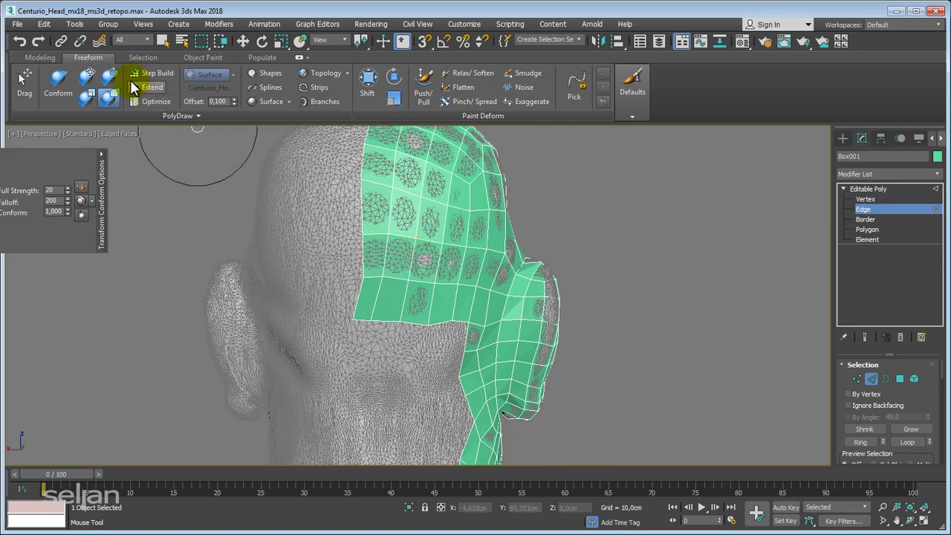
Step: Pull the patch's lower-left border onto the sculpt with a vertex-moving conform brush
{"action": "left_click", "coordinate": [86, 76]}
{"action": "scroll", "coordinate": [413, 277], "scroll_direction": "up", "scroll_amount": 3}
{"action": "mouse_move", "coordinate": [332, 286]}
{"action": "left_mouse_down"}
{"action": "mouse_move", "coordinate": [318, 335]}
{"action": "mouse_move", "coordinate": [350, 361]}
{"action": "mouse_move", "coordinate": [347, 372]}
{"action": "mouse_move", "coordinate": [403, 360]}
{"action": "left_mouse_up"}
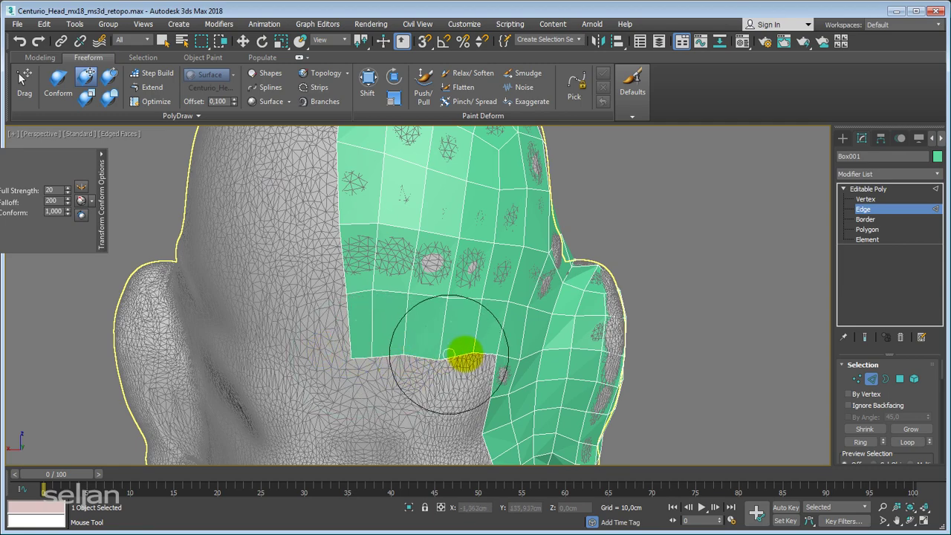
{"action": "mouse_move", "coordinate": [463, 357]}
{"action": "middle_mouse_down", "text": "alt"}
{"action": "mouse_move", "coordinate": [409, 290]}
{"action": "mouse_move", "coordinate": [350, 318]}
{"action": "mouse_move", "coordinate": [275, 286]}
{"action": "mouse_move", "coordinate": [338, 306]}
{"action": "mouse_move", "coordinate": [363, 208]}
{"action": "mouse_move", "coordinate": [329, 253]}
{"action": "mouse_move", "coordinate": [353, 261]}
{"action": "mouse_move", "coordinate": [350, 307]}
{"action": "mouse_move", "coordinate": [338, 290]}
{"action": "mouse_move", "coordinate": [392, 272]}
{"action": "mouse_move", "coordinate": [347, 271]}
{"action": "middle_mouse_up", "text": "alt"}
Step: Re-enable border extending and orbit to a side view behind the head
{"action": "left_click", "coordinate": [147, 86]}
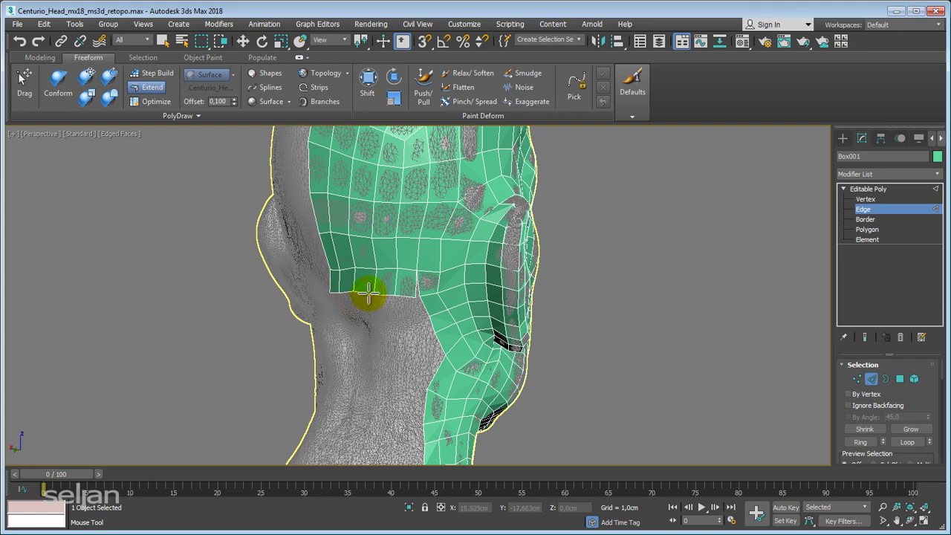
{"action": "mouse_move", "coordinate": [369, 316]}
{"action": "middle_mouse_down", "text": "alt"}
{"action": "mouse_move", "coordinate": [441, 318]}
{"action": "mouse_move", "coordinate": [376, 303]}
{"action": "middle_mouse_up", "text": "alt"}
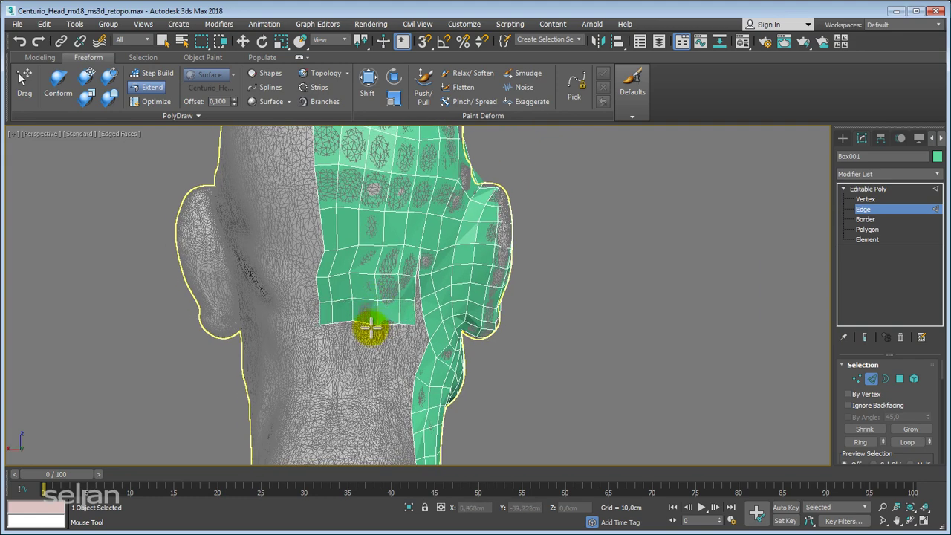
{"action": "mouse_move", "coordinate": [372, 345]}
{"action": "middle_mouse_down", "text": "alt"}
{"action": "mouse_move", "coordinate": [394, 333]}
{"action": "mouse_move", "coordinate": [408, 270]}
{"action": "mouse_move", "coordinate": [379, 275]}
{"action": "middle_mouse_up", "text": "alt"}
Step: In Optimize mode, drag the strip's border vertices to close the grey gap and smooth the lower edge
{"action": "left_click", "coordinate": [153, 101]}
{"action": "scroll", "coordinate": [379, 275], "scroll_direction": "up", "scroll_amount": 2}
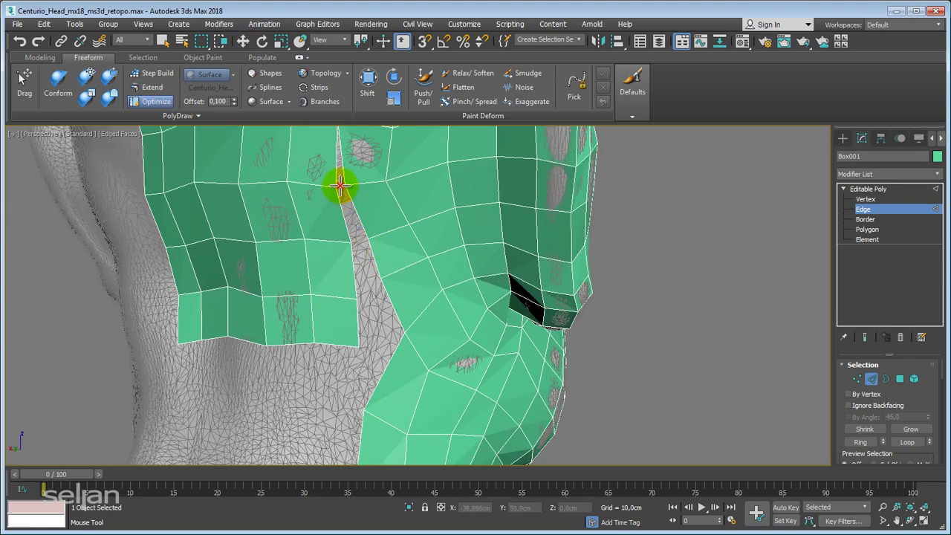
{"action": "left_click_drag", "start_coordinate": [338, 190], "coordinate": [362, 300]}
{"action": "left_click_drag", "start_coordinate": [368, 243], "coordinate": [378, 276]}
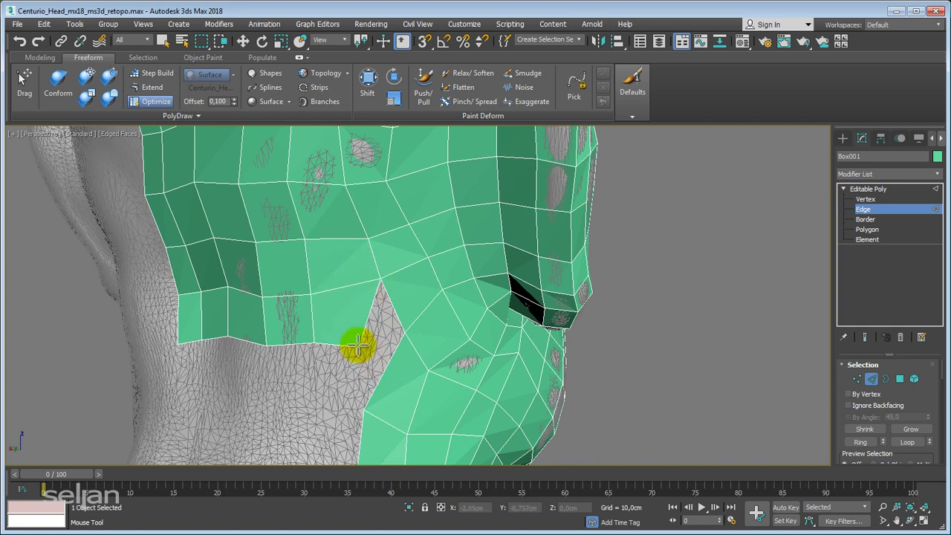
{"action": "left_click_drag", "start_coordinate": [364, 344], "coordinate": [404, 333]}
{"action": "mouse_move", "coordinate": [426, 297]}
{"action": "middle_mouse_down", "text": "alt"}
{"action": "mouse_move", "coordinate": [431, 289]}
{"action": "mouse_move", "coordinate": [396, 303]}
{"action": "middle_mouse_up", "text": "alt"}
{"action": "left_click_drag", "start_coordinate": [415, 296], "coordinate": [344, 310]}
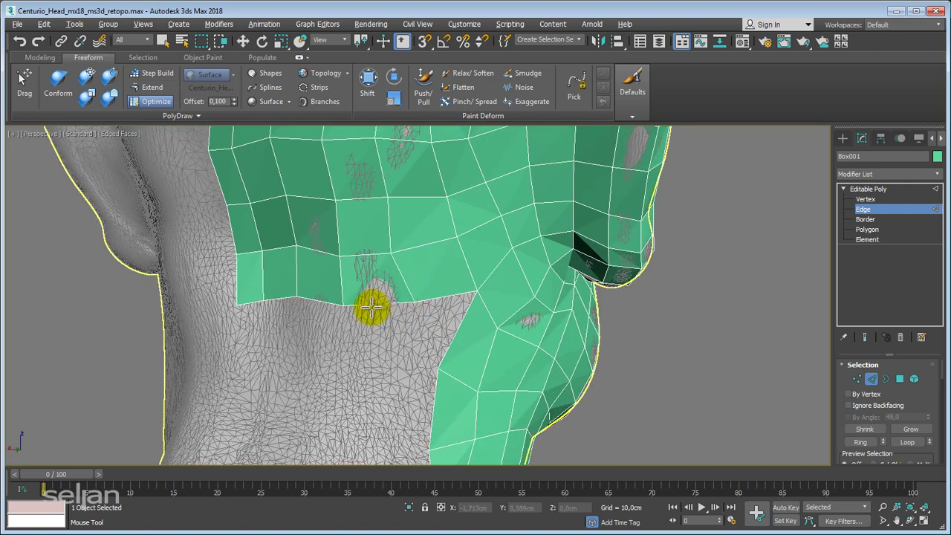
{"action": "mouse_move", "coordinate": [367, 310]}
{"action": "middle_mouse_down", "text": "alt"}
{"action": "mouse_move", "coordinate": [425, 291]}
{"action": "mouse_move", "coordinate": [382, 275]}
{"action": "mouse_move", "coordinate": [408, 251]}
{"action": "mouse_move", "coordinate": [360, 192]}
{"action": "mouse_move", "coordinate": [276, 186]}
{"action": "mouse_move", "coordinate": [329, 250]}
{"action": "mouse_move", "coordinate": [433, 260]}
{"action": "middle_mouse_up", "text": "alt"}
Step: Restore Extend mode and turn the view to face the neck
{"action": "left_click", "coordinate": [156, 78]}
{"action": "left_click", "coordinate": [146, 87]}
{"action": "scroll", "coordinate": [304, 183], "scroll_direction": "up", "scroll_amount": 3}
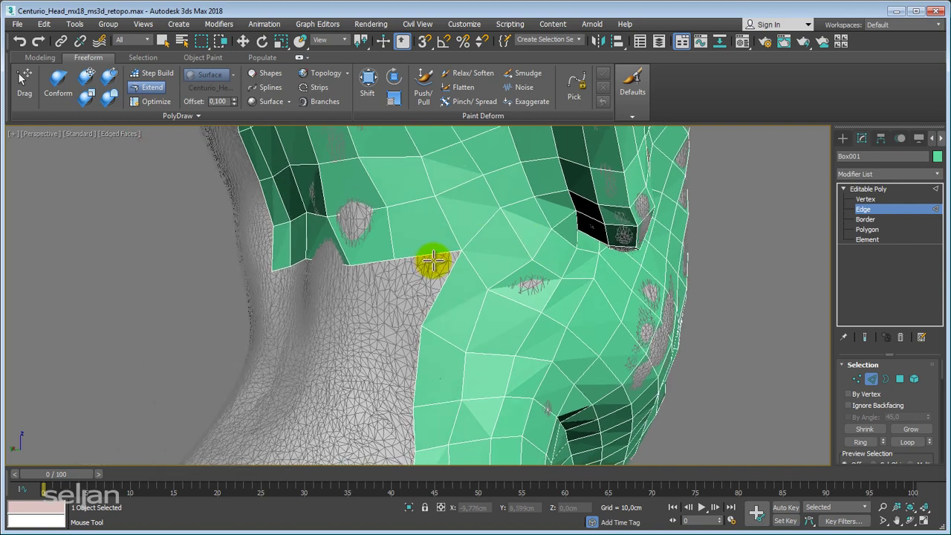
{"action": "mouse_move", "coordinate": [399, 300]}
{"action": "middle_mouse_down", "text": "alt"}
{"action": "mouse_move", "coordinate": [428, 297]}
{"action": "mouse_move", "coordinate": [456, 275]}
{"action": "middle_mouse_up", "text": "alt"}
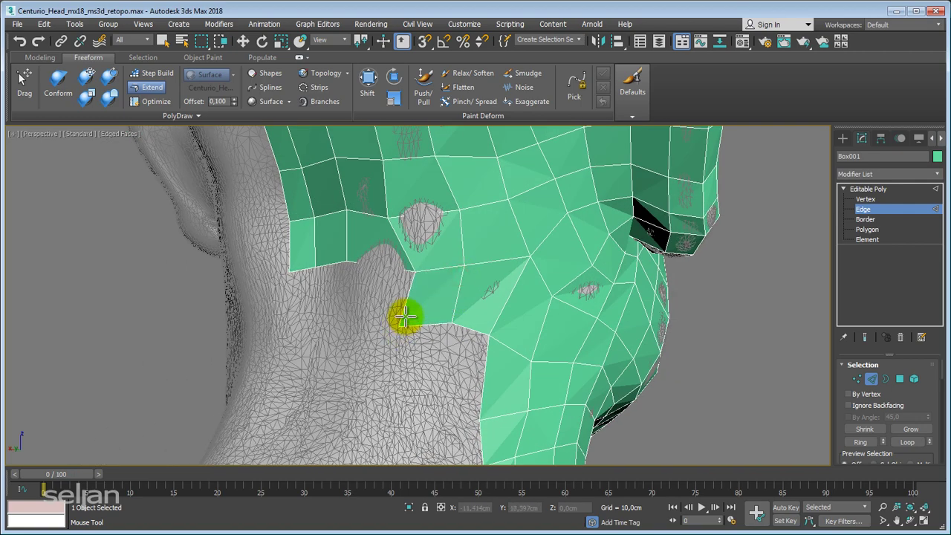
{"action": "middle_click_drag", "start_coordinate": [369, 319], "coordinate": [439, 269], "text": "alt"}
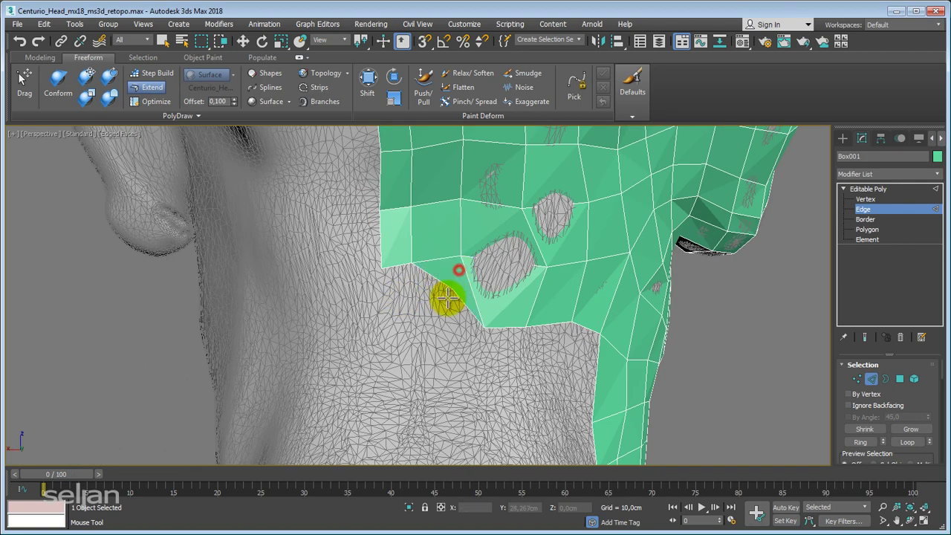
Step: Round off the patch's lower-left corner and tidy its border vertices over the neck
{"action": "left_click_drag", "start_coordinate": [401, 281], "coordinate": [411, 284]}
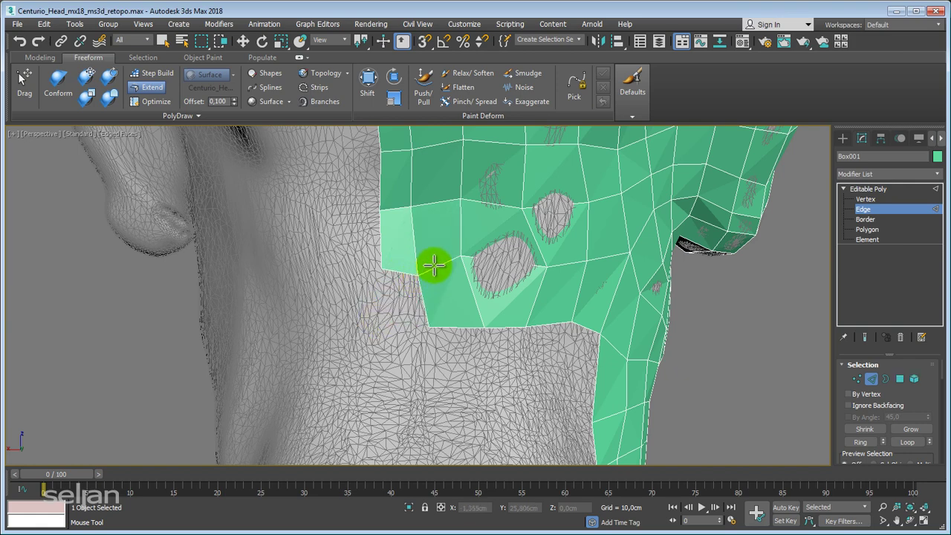
{"action": "key", "text": "ctrl+z"}
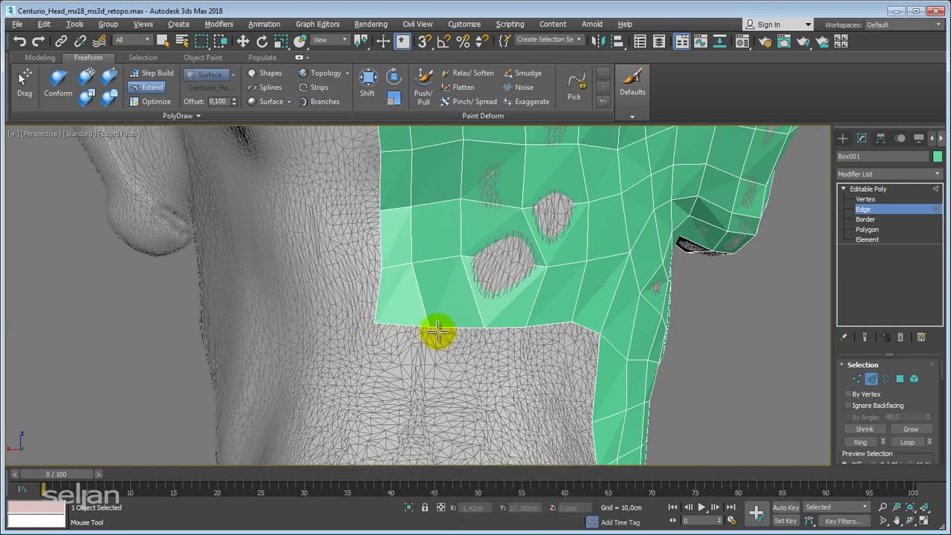
{"action": "left_click_drag", "start_coordinate": [444, 329], "coordinate": [371, 319]}
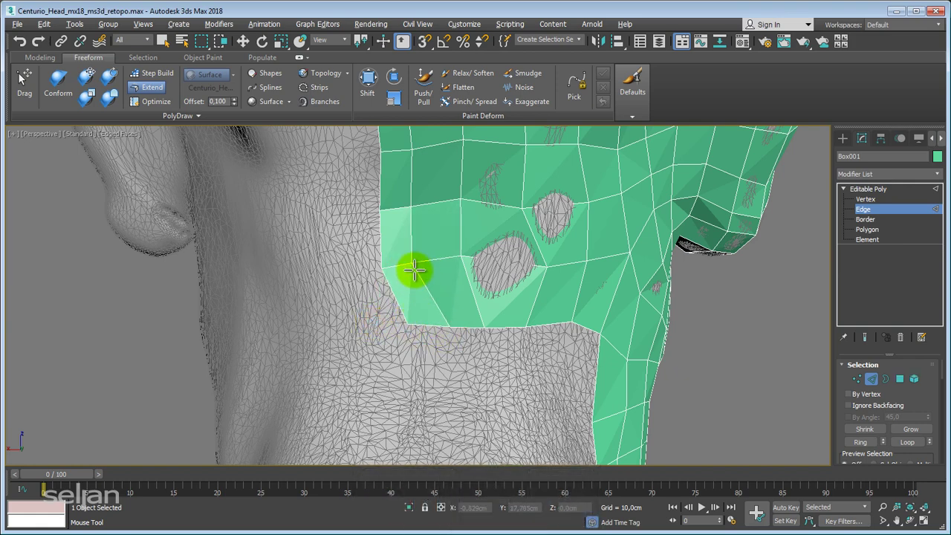
{"action": "left_click_drag", "start_coordinate": [414, 272], "coordinate": [484, 257]}
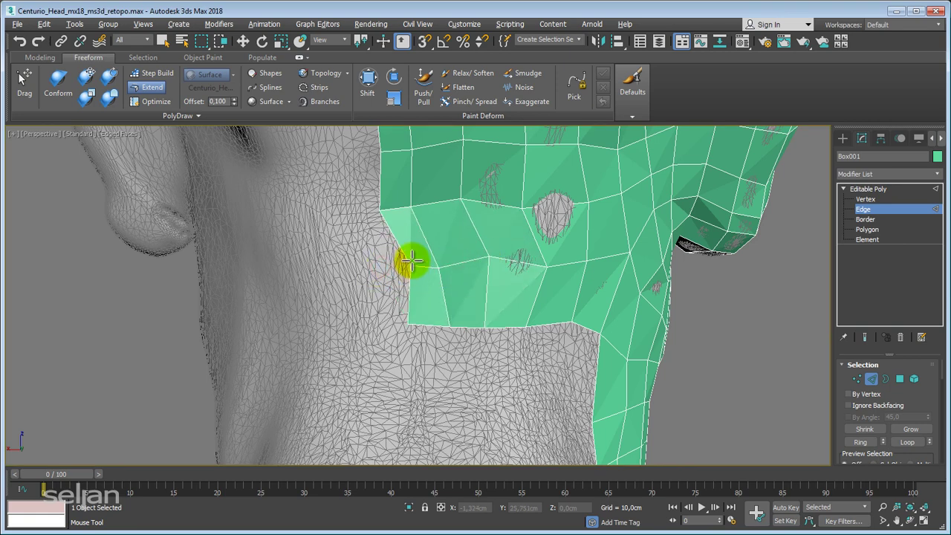
{"action": "mouse_move", "coordinate": [463, 190]}
{"action": "middle_mouse_down", "text": "alt"}
{"action": "mouse_move", "coordinate": [485, 248]}
{"action": "mouse_move", "coordinate": [380, 294]}
{"action": "middle_mouse_up", "text": "alt"}
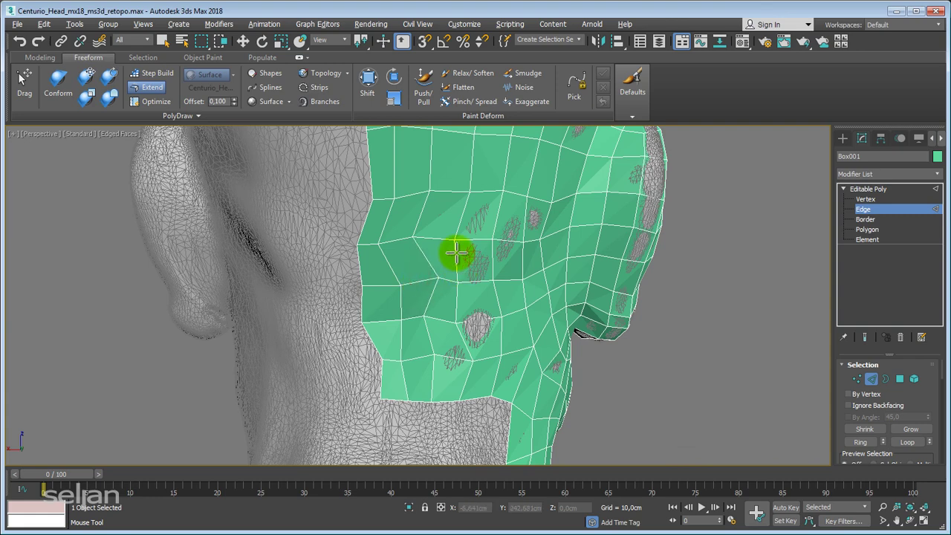
{"action": "mouse_move", "coordinate": [414, 238]}
{"action": "left_mouse_down"}
{"action": "mouse_move", "coordinate": [354, 240]}
{"action": "mouse_move", "coordinate": [359, 282]}
{"action": "left_mouse_up"}
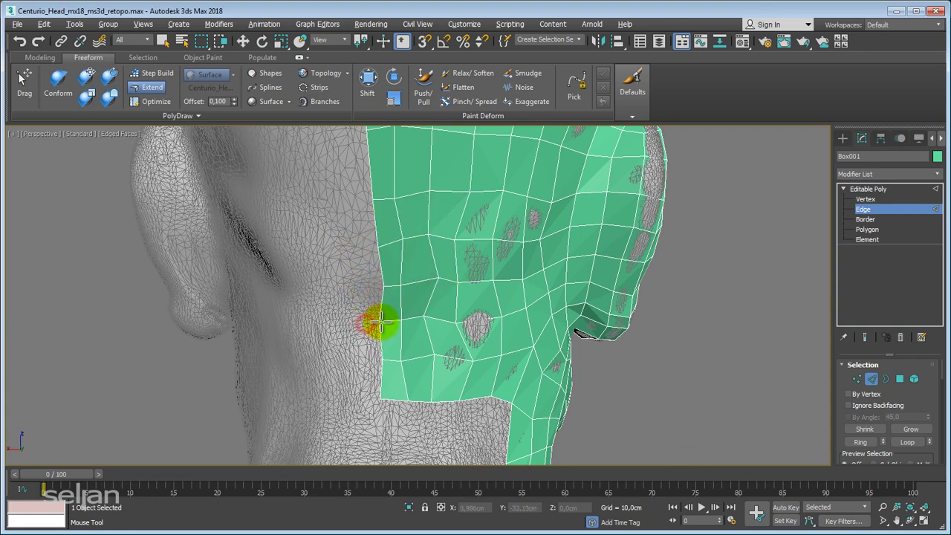
Step: Toggle Conform, switch back to Extend, and orbit to a side view of the neck
{"action": "left_click", "coordinate": [109, 97]}
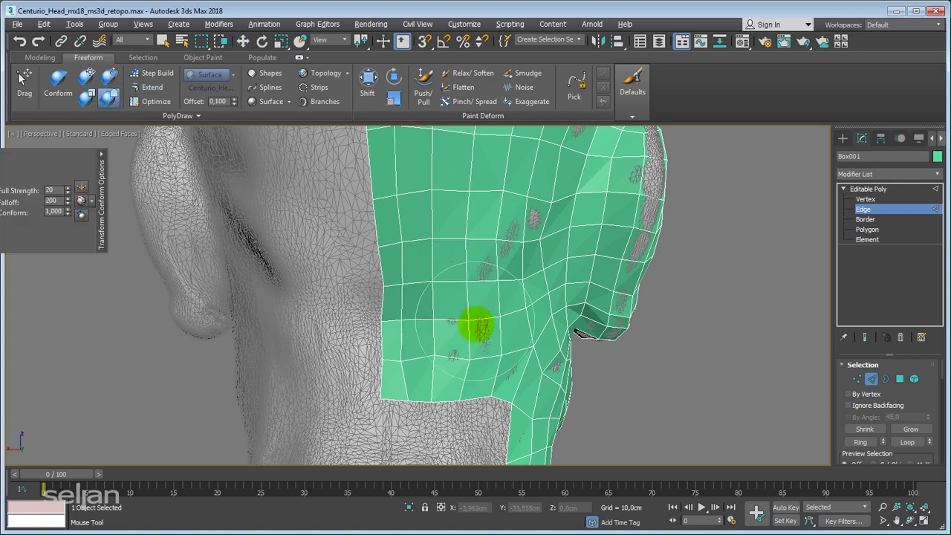
{"action": "mouse_move", "coordinate": [465, 297]}
{"action": "middle_mouse_down", "text": "alt"}
{"action": "mouse_move", "coordinate": [401, 297]}
{"action": "mouse_move", "coordinate": [414, 265]}
{"action": "middle_mouse_up", "text": "alt"}
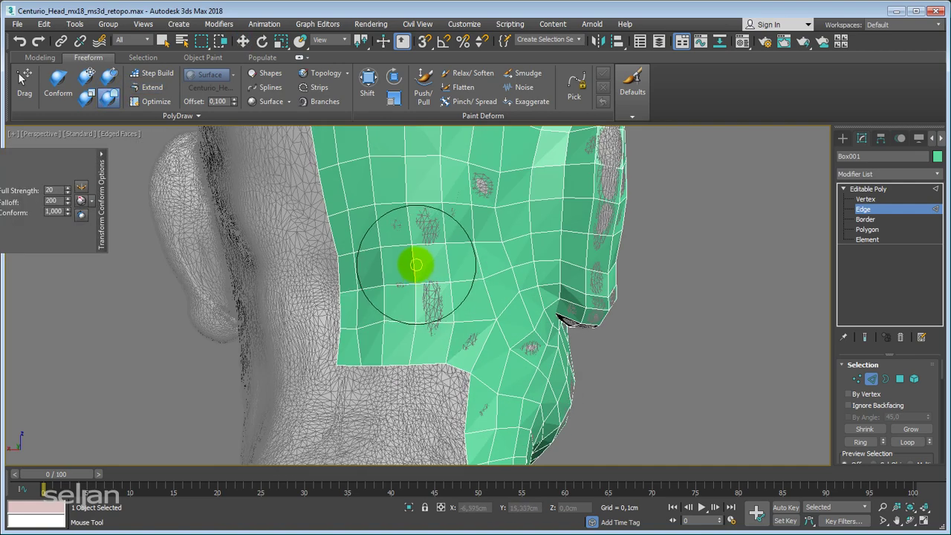
{"action": "scroll", "coordinate": [413, 266], "scroll_direction": "up", "scroll_amount": 2}
{"action": "middle_click_drag", "start_coordinate": [479, 269], "coordinate": [297, 186], "text": "alt"}
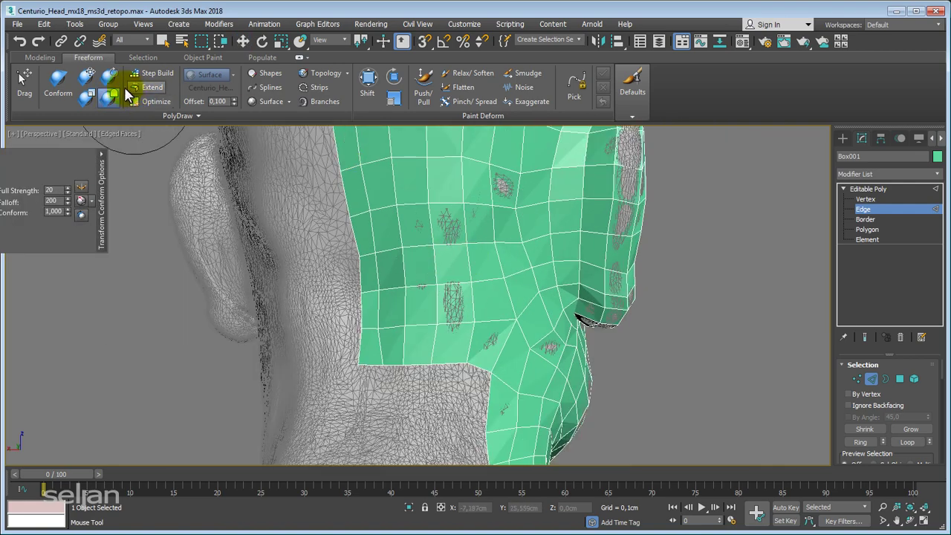
{"action": "left_click", "coordinate": [147, 87]}
{"action": "mouse_move", "coordinate": [248, 163]}
{"action": "middle_mouse_down", "text": "alt"}
{"action": "mouse_move", "coordinate": [436, 217]}
{"action": "mouse_move", "coordinate": [488, 272]}
{"action": "middle_mouse_up", "text": "alt"}
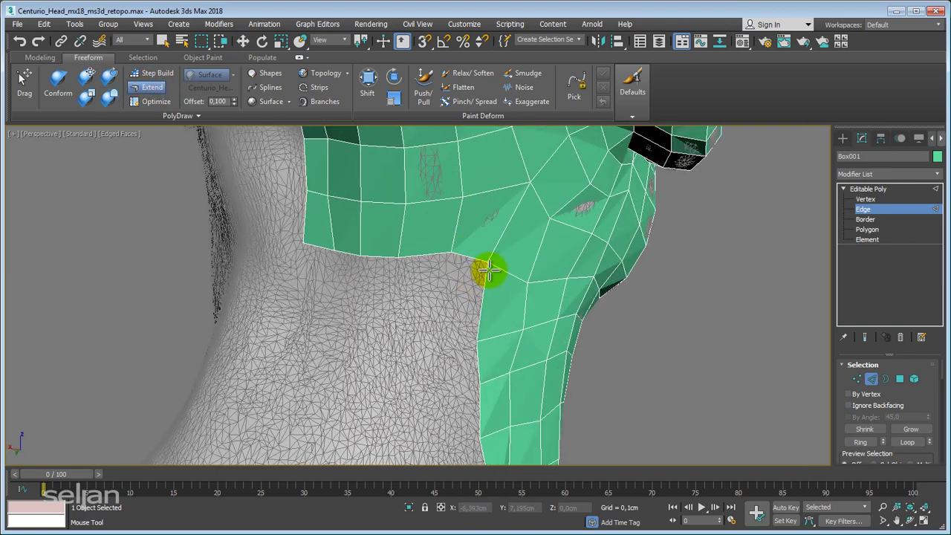
Step: Extend three quads into the corner beside the jaw band and orbit around to check them
{"action": "left_click_drag", "start_coordinate": [445, 265], "coordinate": [409, 336]}
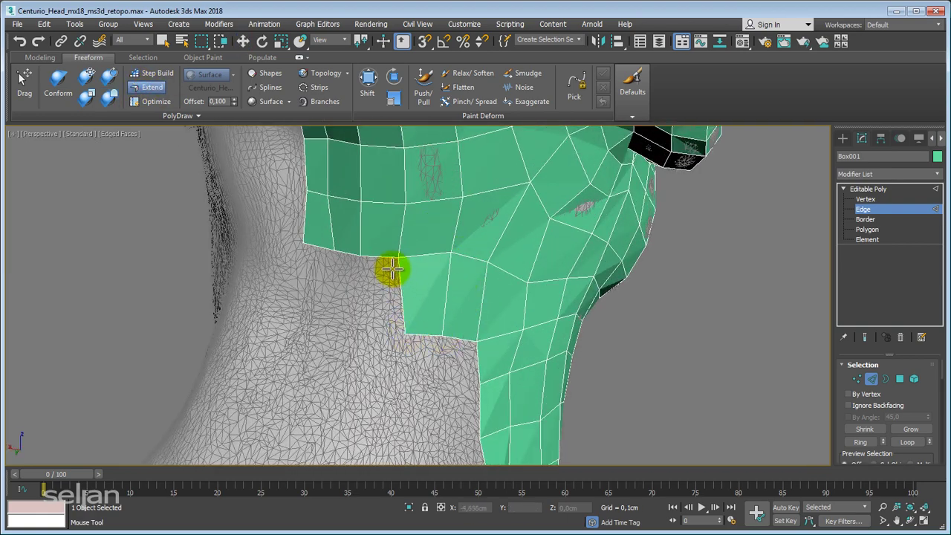
{"action": "left_click_drag", "start_coordinate": [391, 270], "coordinate": [339, 329]}
{"action": "mouse_move", "coordinate": [386, 282]}
{"action": "middle_mouse_down", "text": "alt"}
{"action": "mouse_move", "coordinate": [450, 269]}
{"action": "mouse_move", "coordinate": [430, 334]}
{"action": "middle_mouse_up", "text": "alt"}
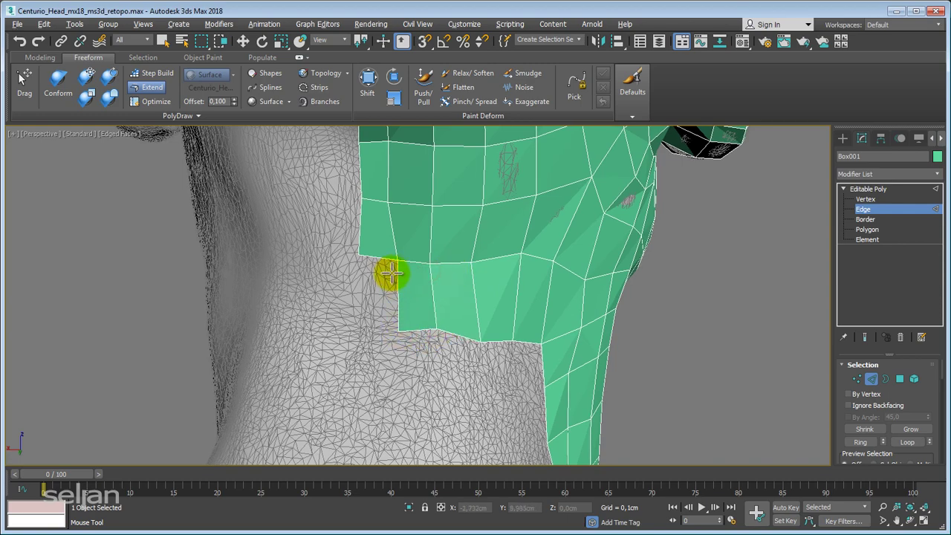
{"action": "mouse_move", "coordinate": [439, 335]}
{"action": "middle_mouse_down", "text": "alt"}
{"action": "mouse_move", "coordinate": [476, 333]}
{"action": "mouse_move", "coordinate": [444, 283]}
{"action": "middle_mouse_up", "text": "alt"}
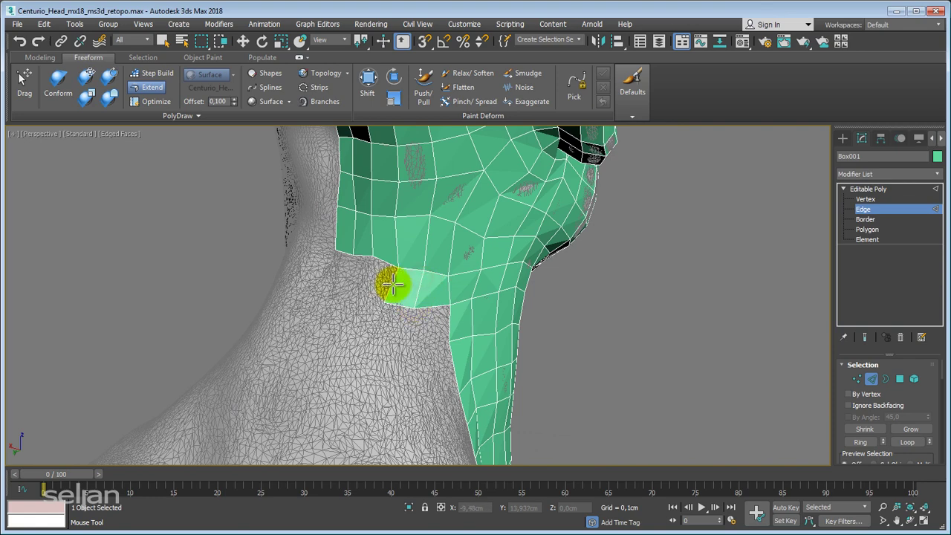
{"action": "middle_click_drag", "start_coordinate": [420, 313], "coordinate": [435, 332], "text": "alt"}
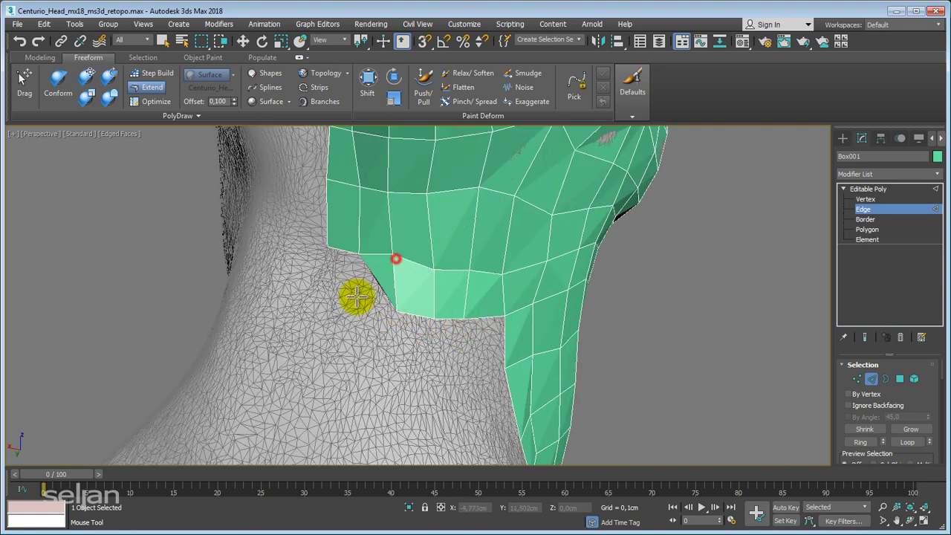
{"action": "left_click", "coordinate": [360, 258]}
{"action": "mouse_move", "coordinate": [392, 320]}
{"action": "middle_mouse_down", "text": "alt"}
{"action": "mouse_move", "coordinate": [393, 307]}
{"action": "mouse_move", "coordinate": [447, 291]}
{"action": "middle_mouse_up", "text": "alt"}
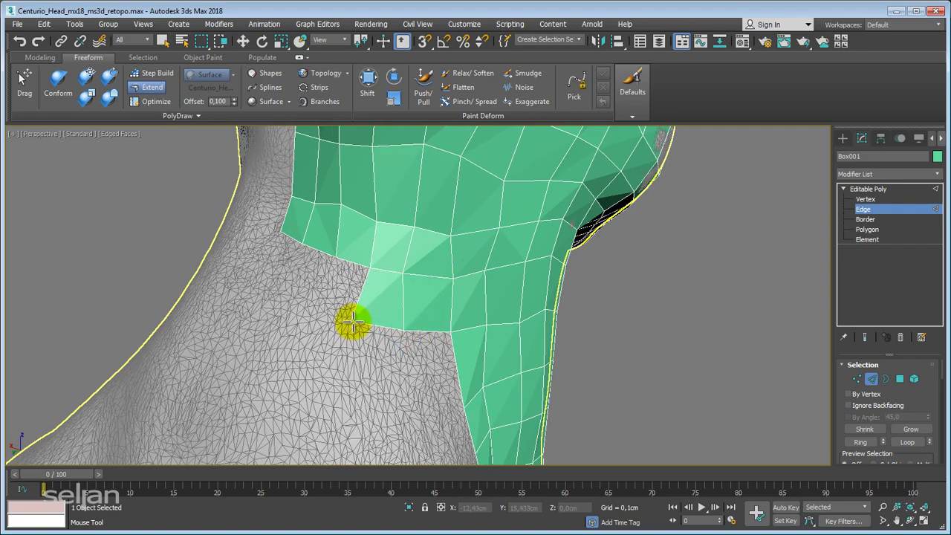
{"action": "mouse_move", "coordinate": [380, 289]}
{"action": "middle_mouse_down"}
{"action": "mouse_move", "coordinate": [424, 276]}
{"action": "mouse_move", "coordinate": [429, 260]}
{"action": "middle_mouse_up"}
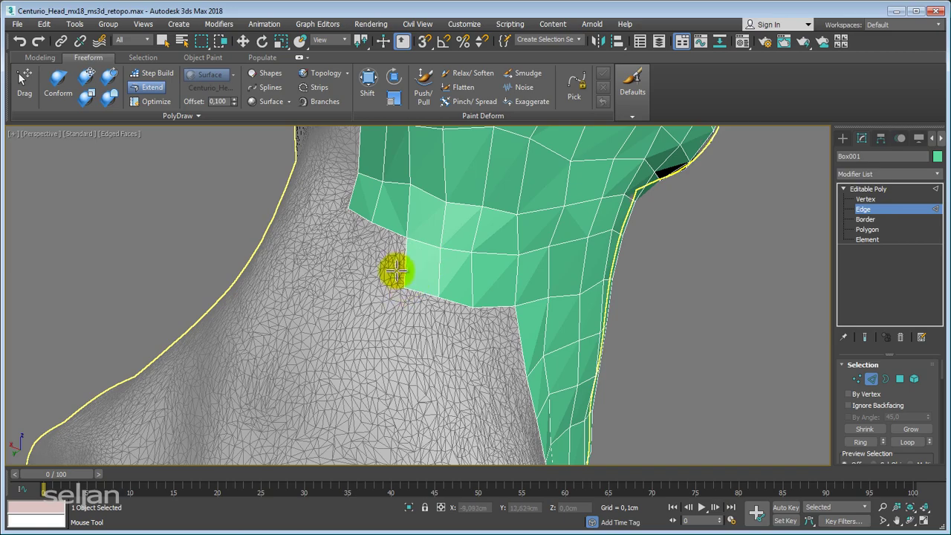
{"action": "mouse_move", "coordinate": [331, 268]}
{"action": "middle_mouse_down", "text": "alt"}
{"action": "mouse_move", "coordinate": [420, 301]}
{"action": "mouse_move", "coordinate": [451, 282]}
{"action": "mouse_move", "coordinate": [484, 303]}
{"action": "mouse_move", "coordinate": [435, 309]}
{"action": "mouse_move", "coordinate": [473, 295]}
{"action": "mouse_move", "coordinate": [456, 357]}
{"action": "mouse_move", "coordinate": [495, 311]}
{"action": "middle_mouse_up", "text": "alt"}
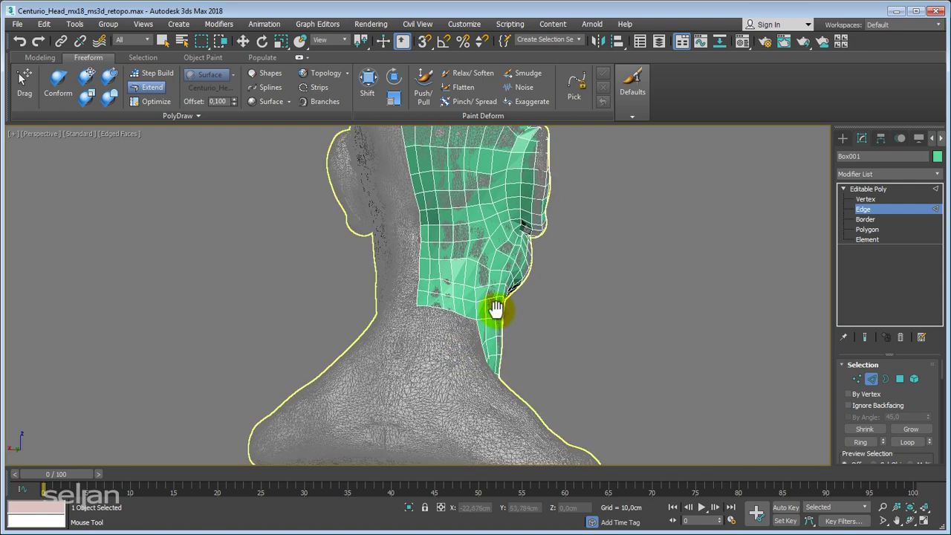
Step: Zoom and orbit around the neck and shoulder to frame the strip's lower border
{"action": "scroll", "coordinate": [490, 301], "scroll_direction": "up", "scroll_amount": 2}
{"action": "scroll", "coordinate": [480, 286], "scroll_direction": "up", "scroll_amount": 2}
{"action": "scroll", "coordinate": [435, 319], "scroll_direction": "up", "scroll_amount": 2}
{"action": "scroll", "coordinate": [397, 282], "scroll_direction": "up", "scroll_amount": 2}
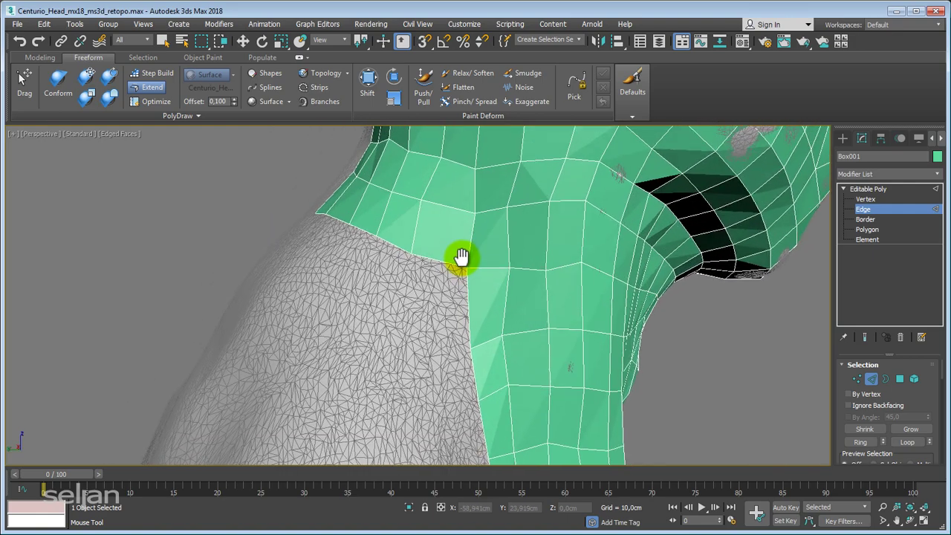
{"action": "middle_click_drag", "start_coordinate": [460, 256], "coordinate": [463, 276]}
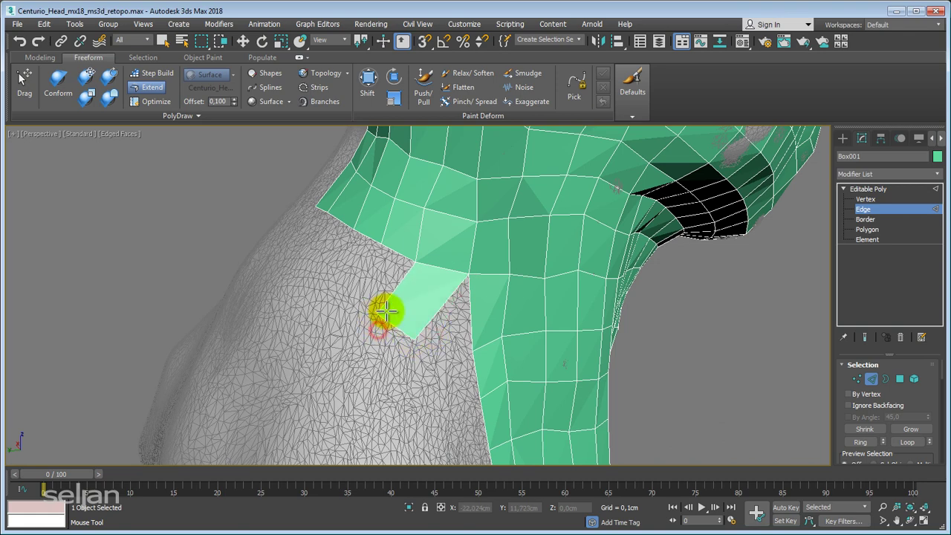
{"action": "middle_click_drag", "start_coordinate": [371, 297], "coordinate": [501, 314], "text": "alt"}
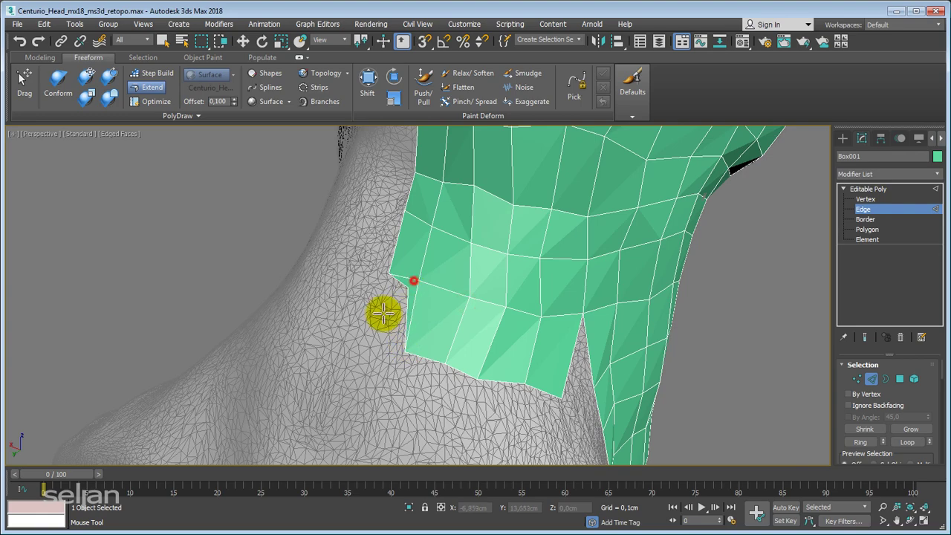
{"action": "mouse_move", "coordinate": [394, 341]}
{"action": "middle_mouse_down", "text": "alt"}
{"action": "mouse_move", "coordinate": [432, 300]}
{"action": "mouse_move", "coordinate": [384, 267]}
{"action": "middle_mouse_up", "text": "alt"}
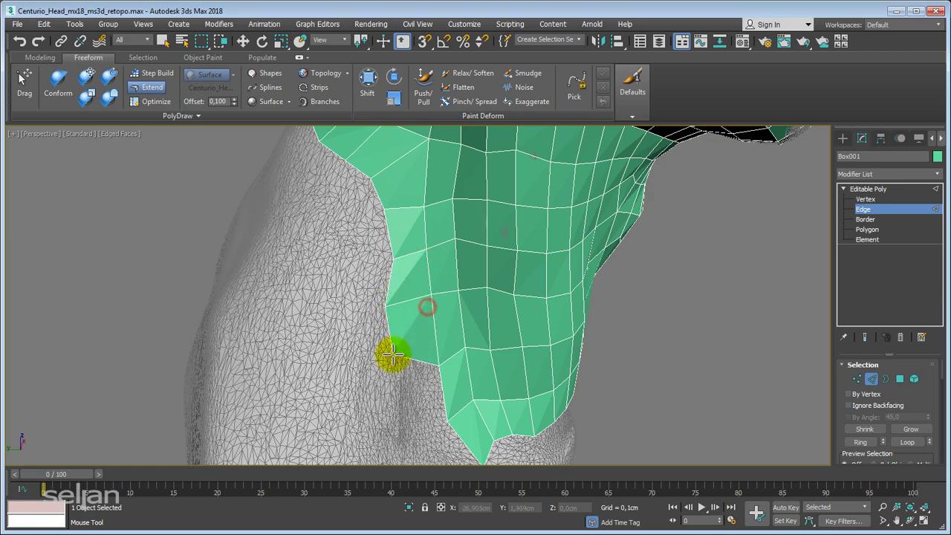
{"action": "middle_click_drag", "start_coordinate": [391, 352], "coordinate": [366, 344], "text": "alt"}
Step: Grow a new row of quads along the neck strip's bottom edge toward the neck's base
{"action": "scroll", "coordinate": [366, 344], "scroll_direction": "down", "scroll_amount": 3}
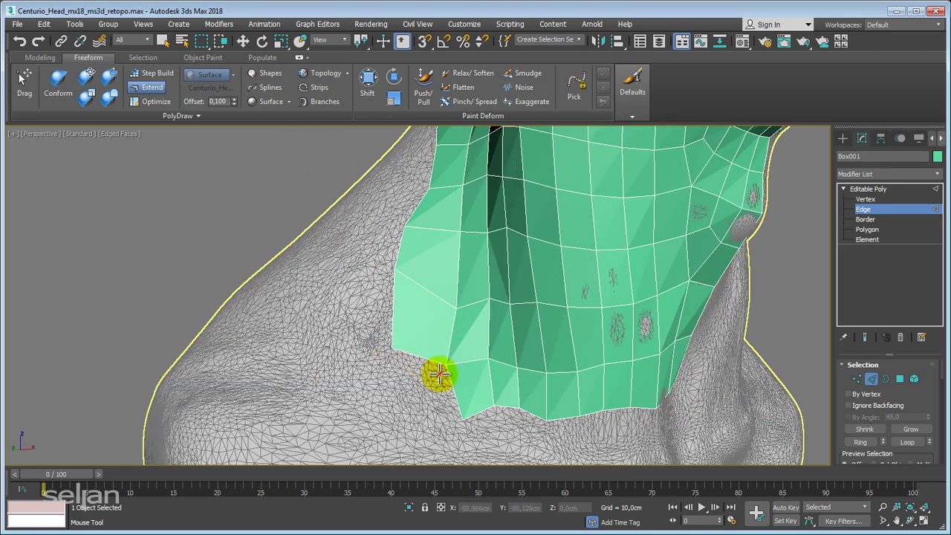
{"action": "middle_click_drag", "start_coordinate": [393, 403], "coordinate": [437, 418], "text": "alt"}
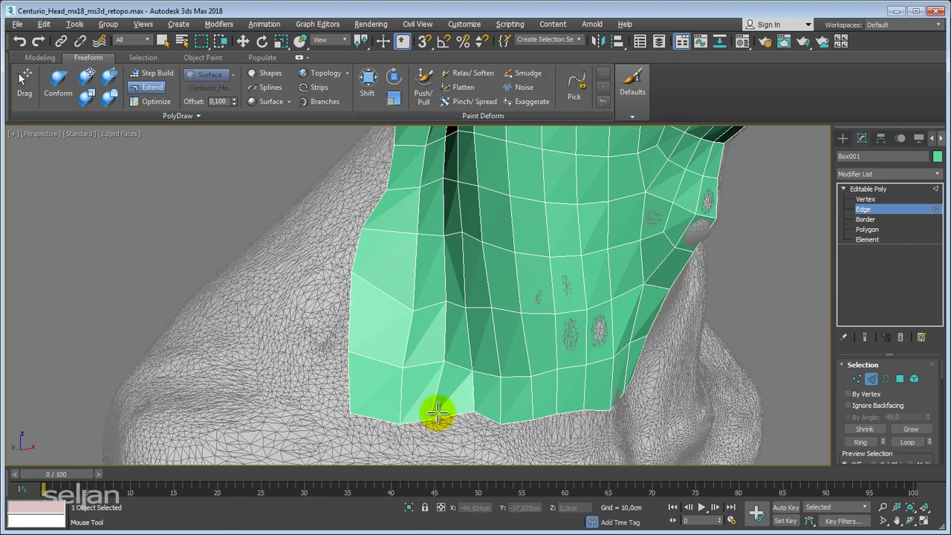
{"action": "mouse_move", "coordinate": [435, 414]}
{"action": "middle_mouse_down", "text": "alt"}
{"action": "mouse_move", "coordinate": [420, 411]}
{"action": "mouse_move", "coordinate": [462, 356]}
{"action": "mouse_move", "coordinate": [512, 356]}
{"action": "mouse_move", "coordinate": [488, 293]}
{"action": "mouse_move", "coordinate": [536, 334]}
{"action": "mouse_move", "coordinate": [456, 307]}
{"action": "middle_mouse_up", "text": "alt"}
{"action": "mouse_move", "coordinate": [456, 307]}
{"action": "left_mouse_down", "text": "shift"}
{"action": "mouse_move", "coordinate": [456, 365]}
{"action": "mouse_move", "coordinate": [276, 392]}
{"action": "mouse_move", "coordinate": [278, 371]}
{"action": "mouse_move", "coordinate": [331, 382]}
{"action": "mouse_move", "coordinate": [342, 367]}
{"action": "left_mouse_up", "text": "shift"}
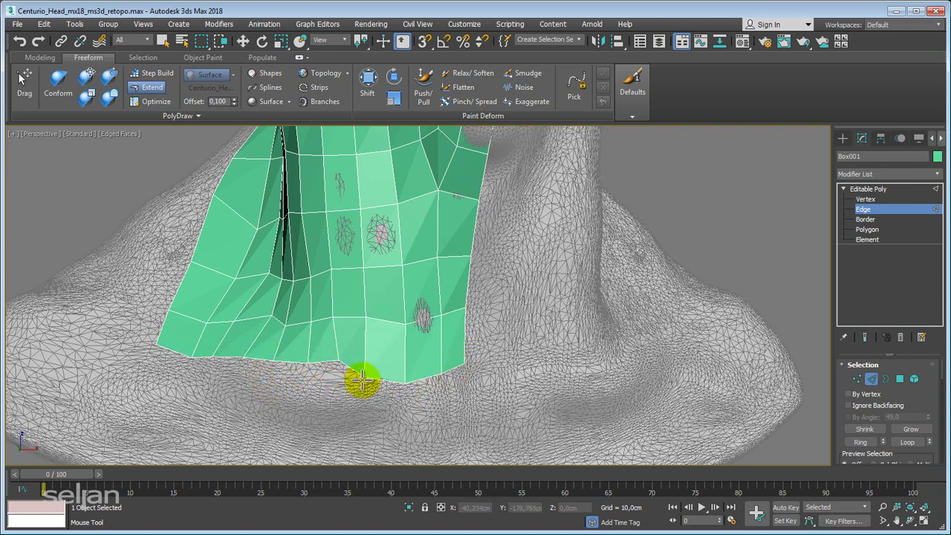
{"action": "middle_click_drag", "start_coordinate": [420, 376], "coordinate": [411, 379]}
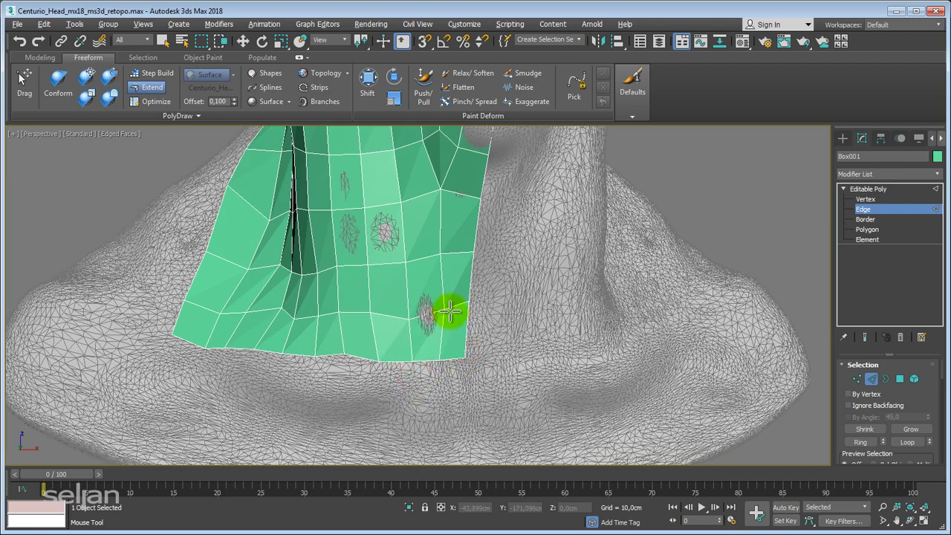
{"action": "mouse_move", "coordinate": [356, 329]}
{"action": "middle_mouse_down", "text": "alt"}
{"action": "mouse_move", "coordinate": [376, 339]}
{"action": "mouse_move", "coordinate": [271, 340]}
{"action": "mouse_move", "coordinate": [346, 364]}
{"action": "middle_mouse_up", "text": "alt"}
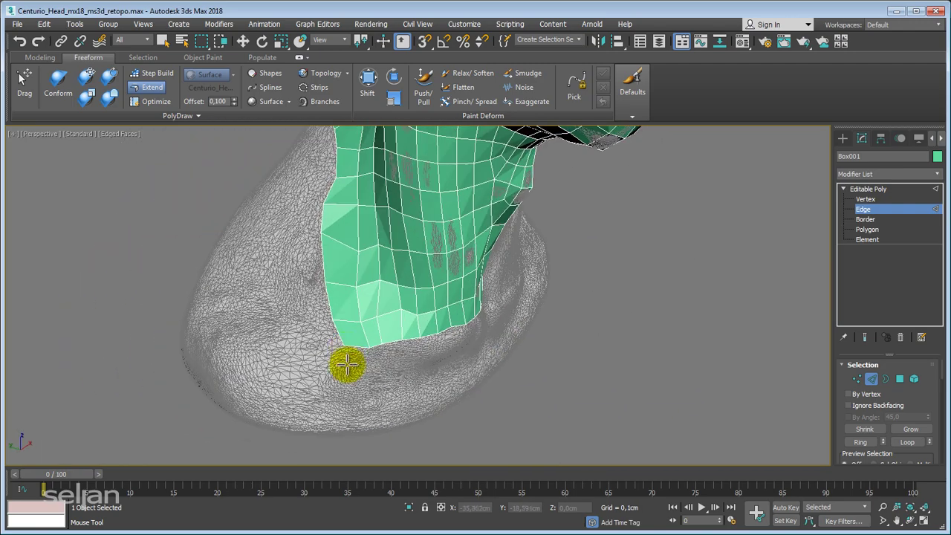
Step: Orbit under the neck and extend quads leftward from the patch's open edge
{"action": "mouse_move", "coordinate": [333, 284]}
{"action": "middle_mouse_down", "text": "alt"}
{"action": "mouse_move", "coordinate": [327, 297]}
{"action": "mouse_move", "coordinate": [346, 329]}
{"action": "mouse_move", "coordinate": [333, 282]}
{"action": "mouse_move", "coordinate": [424, 304]}
{"action": "mouse_move", "coordinate": [360, 299]}
{"action": "mouse_move", "coordinate": [369, 240]}
{"action": "middle_mouse_up", "text": "alt"}
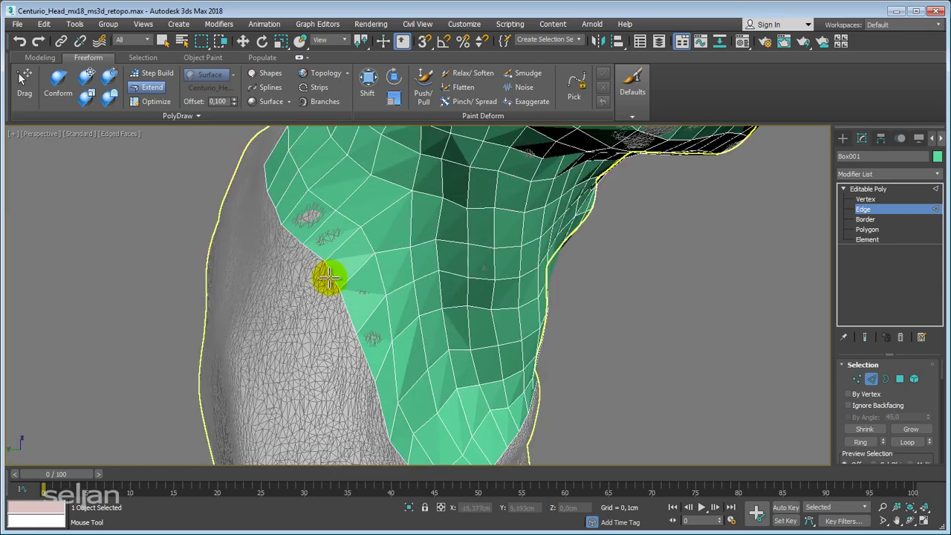
{"action": "mouse_move", "coordinate": [327, 278]}
{"action": "middle_mouse_down", "text": "alt"}
{"action": "mouse_move", "coordinate": [346, 304]}
{"action": "mouse_move", "coordinate": [274, 272]}
{"action": "mouse_move", "coordinate": [396, 293]}
{"action": "mouse_move", "coordinate": [424, 244]}
{"action": "mouse_move", "coordinate": [407, 233]}
{"action": "mouse_move", "coordinate": [368, 282]}
{"action": "middle_mouse_up", "text": "alt"}
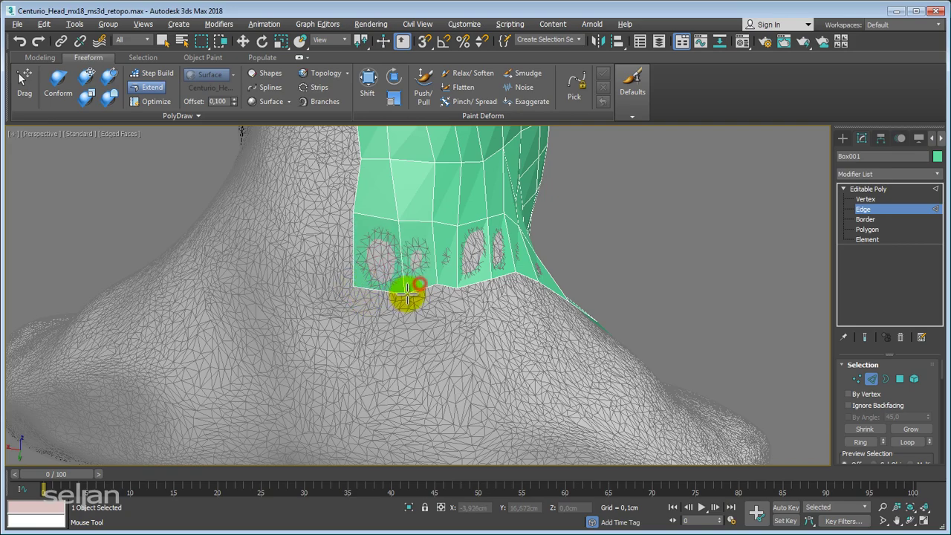
{"action": "middle_click_drag", "start_coordinate": [431, 296], "coordinate": [497, 334], "text": "alt"}
{"action": "mouse_move", "coordinate": [438, 351]}
{"action": "middle_mouse_down"}
{"action": "mouse_move", "coordinate": [403, 303]}
{"action": "mouse_move", "coordinate": [325, 260]}
{"action": "middle_mouse_up"}
{"action": "scroll", "coordinate": [380, 225], "scroll_direction": "up", "scroll_amount": 2}
{"action": "scroll", "coordinate": [357, 238], "scroll_direction": "down", "scroll_amount": 3}
{"action": "mouse_move", "coordinate": [433, 306]}
{"action": "middle_mouse_down", "text": "alt"}
{"action": "mouse_move", "coordinate": [366, 266]}
{"action": "mouse_move", "coordinate": [394, 299]}
{"action": "mouse_move", "coordinate": [280, 289]}
{"action": "mouse_move", "coordinate": [422, 285]}
{"action": "mouse_move", "coordinate": [405, 247]}
{"action": "middle_mouse_up", "text": "alt"}
{"action": "left_click_drag", "start_coordinate": [405, 247], "coordinate": [354, 297], "text": "shift"}
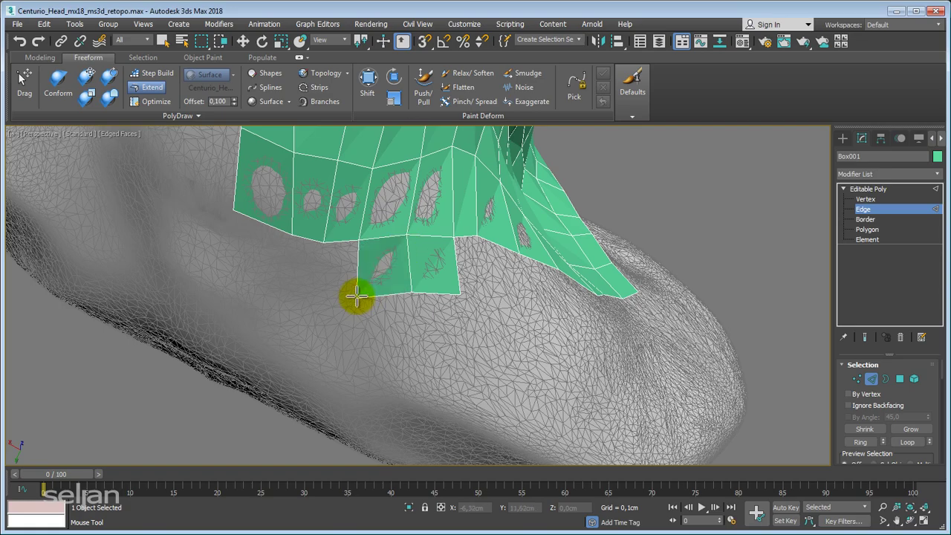
{"action": "mouse_move", "coordinate": [354, 251]}
{"action": "left_mouse_down", "text": "shift"}
{"action": "mouse_move", "coordinate": [314, 300]}
{"action": "mouse_move", "coordinate": [239, 285]}
{"action": "left_mouse_up", "text": "shift"}
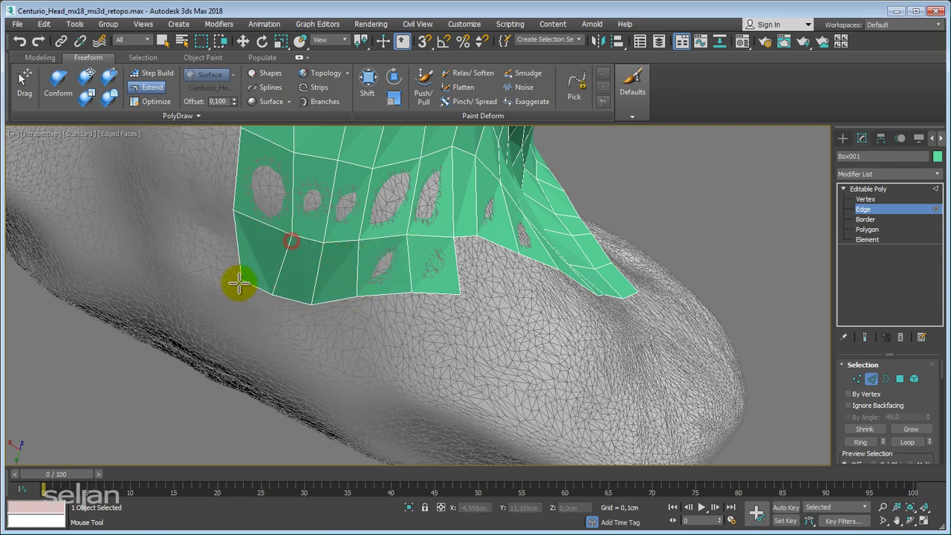
Step: Grow new polygons down from the patch's lower edge further along the neck
{"action": "mouse_move", "coordinate": [226, 279]}
{"action": "middle_mouse_down", "text": "alt"}
{"action": "mouse_move", "coordinate": [319, 276]}
{"action": "mouse_move", "coordinate": [312, 315]}
{"action": "mouse_move", "coordinate": [305, 275]}
{"action": "middle_mouse_up", "text": "alt"}
{"action": "mouse_move", "coordinate": [304, 275]}
{"action": "left_mouse_down", "text": "shift"}
{"action": "mouse_move", "coordinate": [285, 290]}
{"action": "mouse_move", "coordinate": [275, 319]}
{"action": "left_mouse_up", "text": "shift"}
{"action": "mouse_move", "coordinate": [276, 318]}
{"action": "middle_mouse_down", "text": "alt"}
{"action": "mouse_move", "coordinate": [310, 377]}
{"action": "mouse_move", "coordinate": [291, 297]}
{"action": "mouse_move", "coordinate": [290, 218]}
{"action": "middle_mouse_up", "text": "alt"}
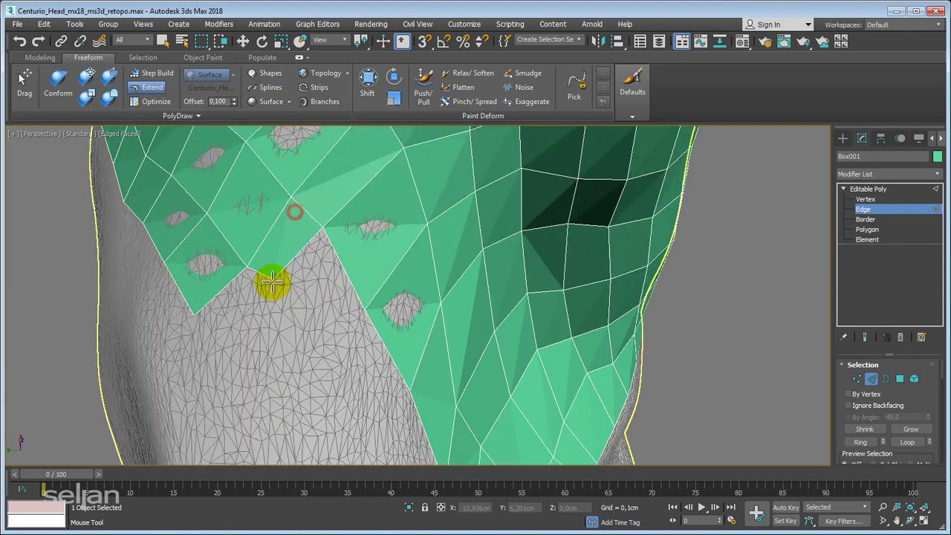
{"action": "middle_click_drag", "start_coordinate": [271, 287], "coordinate": [304, 260], "text": "alt"}
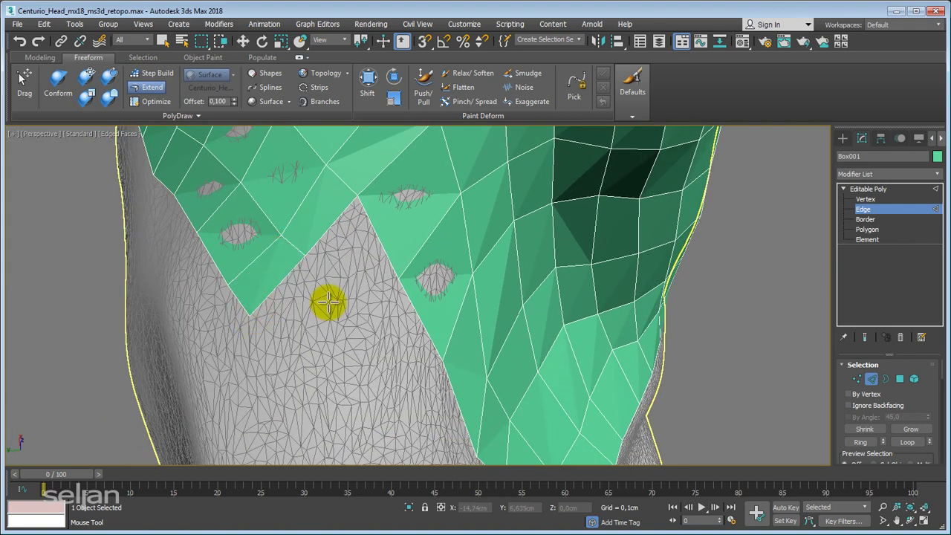
{"action": "middle_click_drag", "start_coordinate": [327, 302], "coordinate": [322, 218], "text": "alt"}
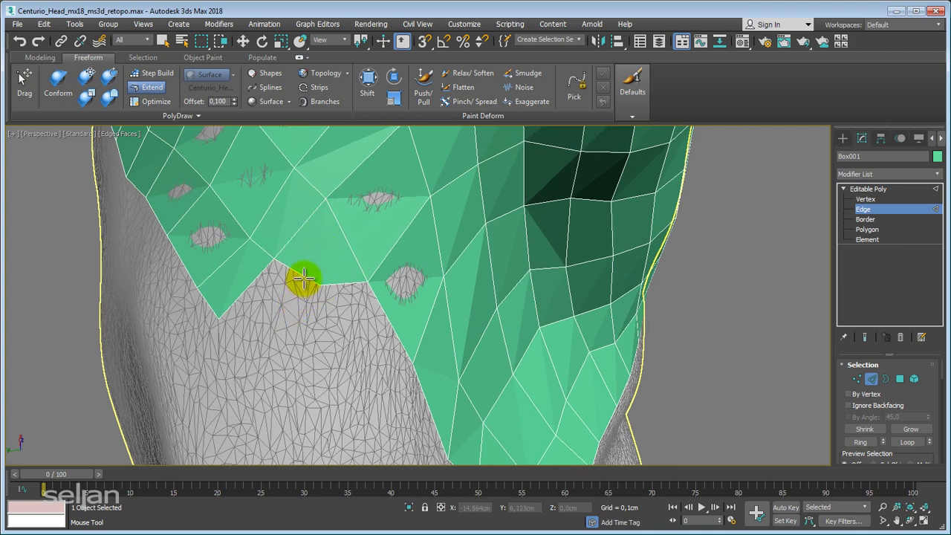
{"action": "left_click_drag", "start_coordinate": [301, 277], "coordinate": [253, 342]}
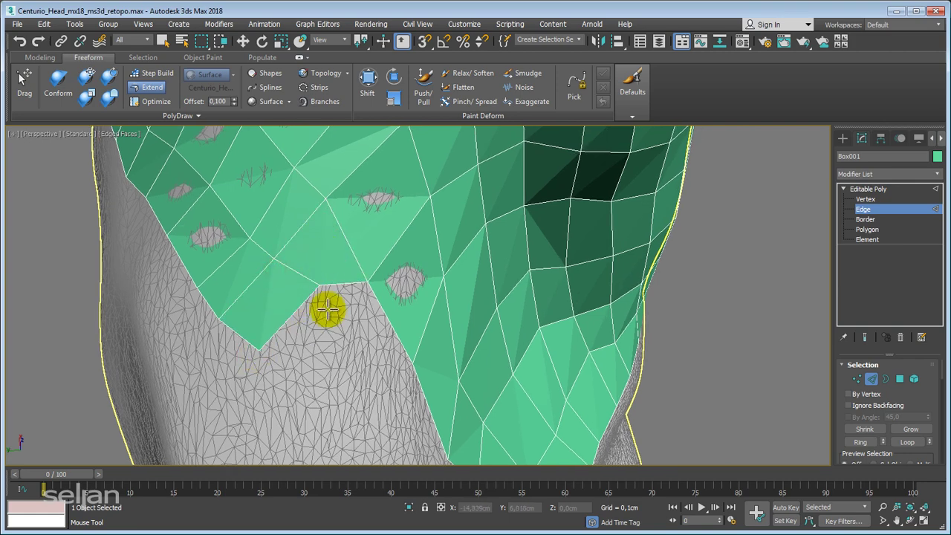
{"action": "left_click_drag", "start_coordinate": [321, 293], "coordinate": [360, 367]}
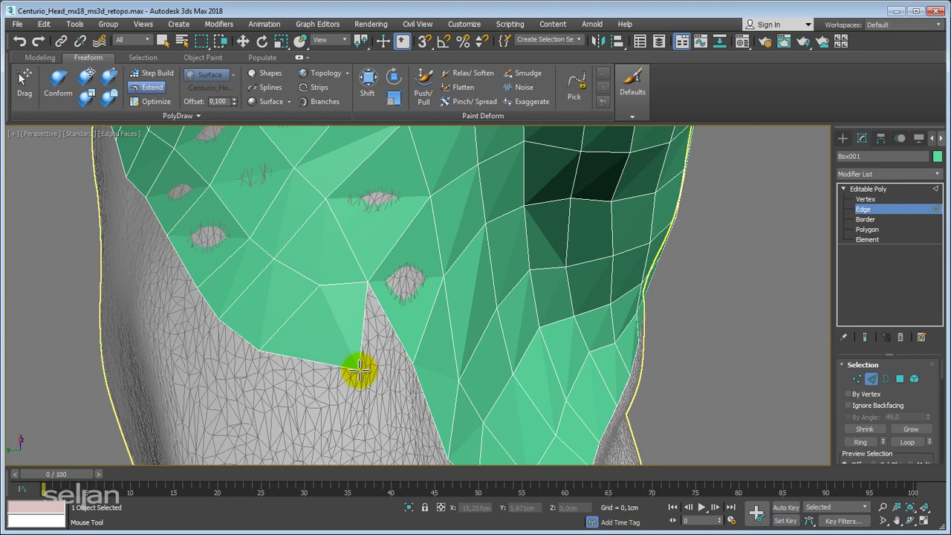
Step: Add one more polygon leftward from the patch edge, then orbit to view the whole neck patch
{"action": "mouse_move", "coordinate": [320, 365]}
{"action": "middle_mouse_down", "text": "alt"}
{"action": "mouse_move", "coordinate": [346, 310]}
{"action": "mouse_move", "coordinate": [312, 267]}
{"action": "mouse_move", "coordinate": [302, 289]}
{"action": "middle_mouse_up", "text": "alt"}
{"action": "scroll", "coordinate": [302, 288], "scroll_direction": "up", "scroll_amount": 3}
{"action": "left_click_drag", "start_coordinate": [330, 224], "coordinate": [272, 286]}
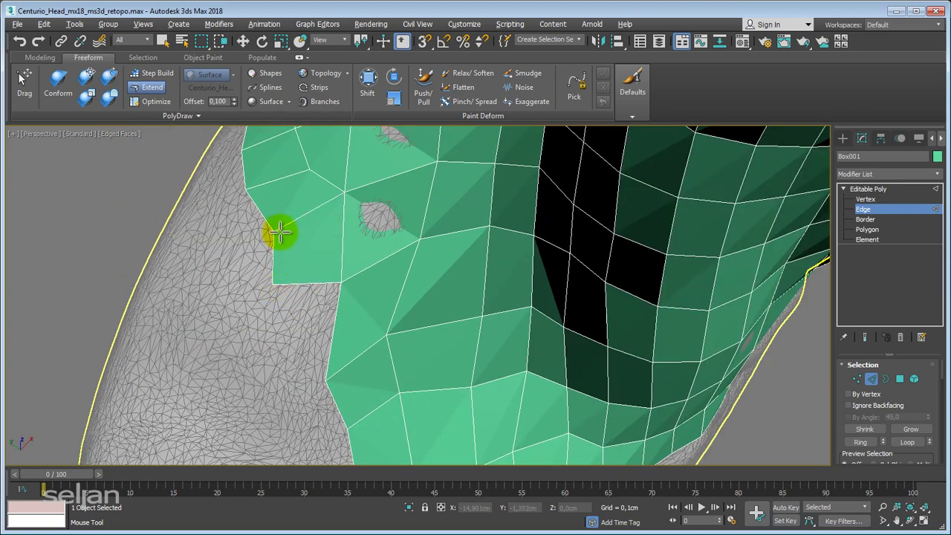
{"action": "mouse_move", "coordinate": [255, 240]}
{"action": "middle_mouse_down", "text": "alt"}
{"action": "mouse_move", "coordinate": [297, 312]}
{"action": "mouse_move", "coordinate": [322, 280]}
{"action": "middle_mouse_up", "text": "alt"}
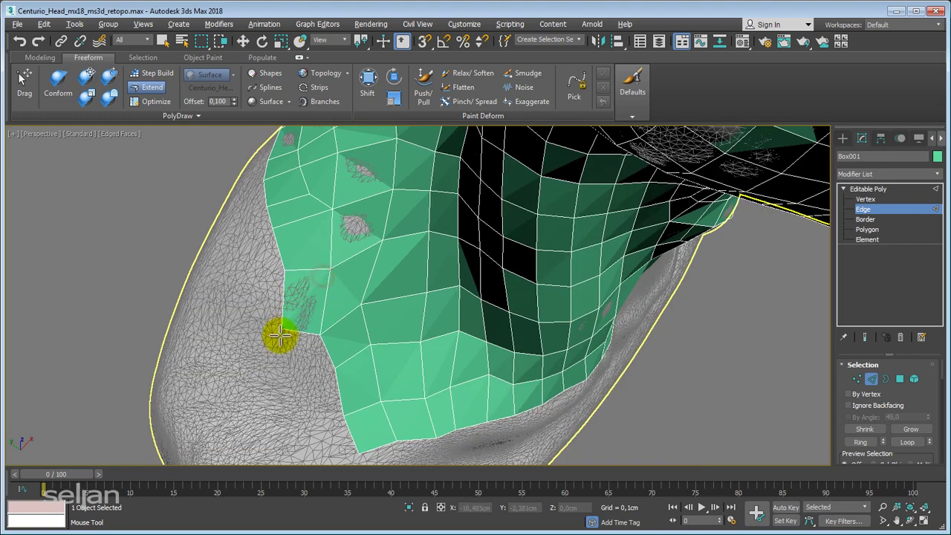
{"action": "scroll", "coordinate": [293, 340], "scroll_direction": "up", "scroll_amount": 3}
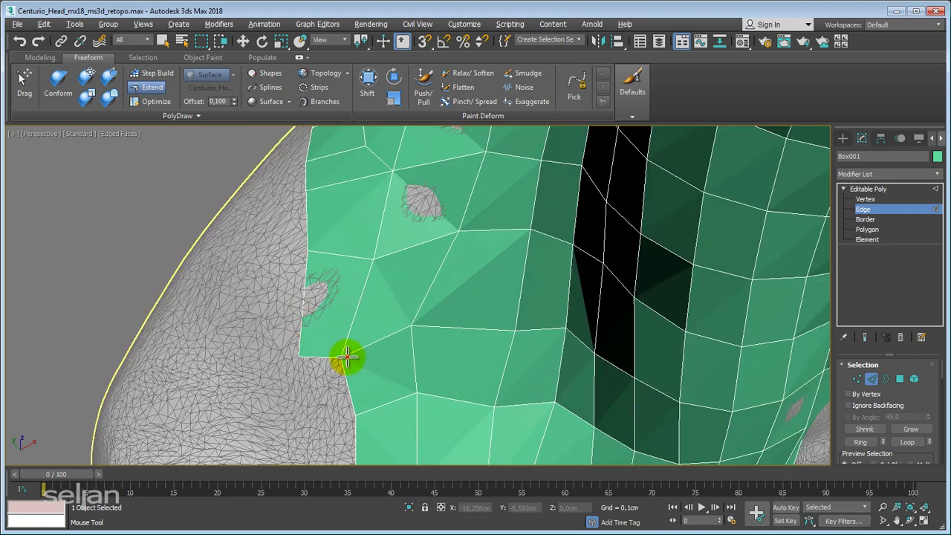
{"action": "mouse_move", "coordinate": [367, 329]}
{"action": "middle_mouse_down", "text": "alt"}
{"action": "mouse_move", "coordinate": [365, 290]}
{"action": "mouse_move", "coordinate": [354, 307]}
{"action": "middle_mouse_up", "text": "alt"}
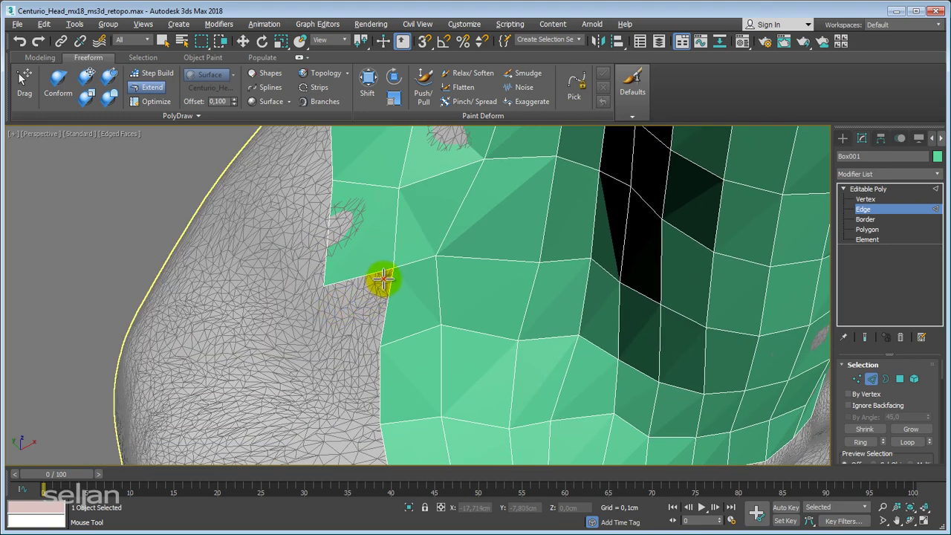
{"action": "scroll", "coordinate": [350, 401], "scroll_direction": "down", "scroll_amount": 3}
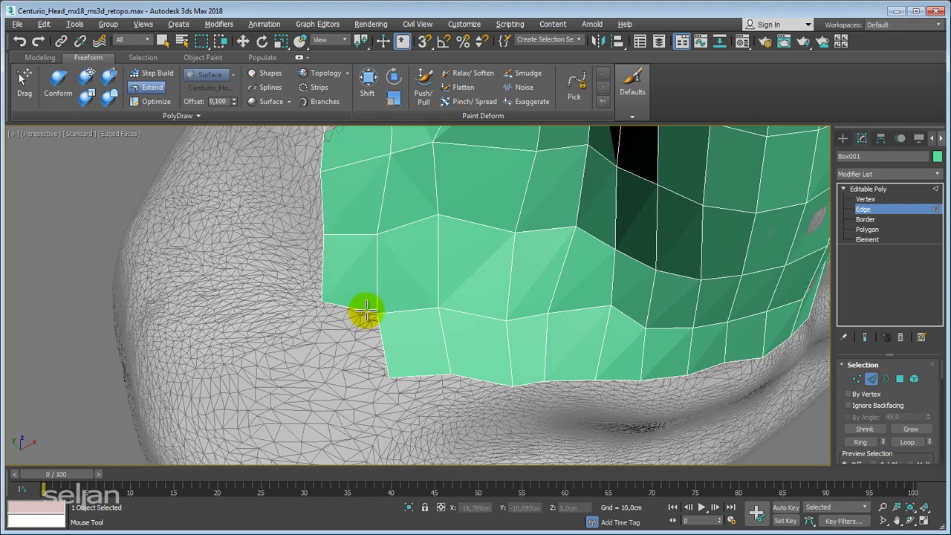
{"action": "mouse_move", "coordinate": [313, 375]}
{"action": "middle_mouse_down", "text": "alt"}
{"action": "mouse_move", "coordinate": [334, 355]}
{"action": "mouse_move", "coordinate": [381, 346]}
{"action": "mouse_move", "coordinate": [391, 321]}
{"action": "middle_mouse_up", "text": "alt"}
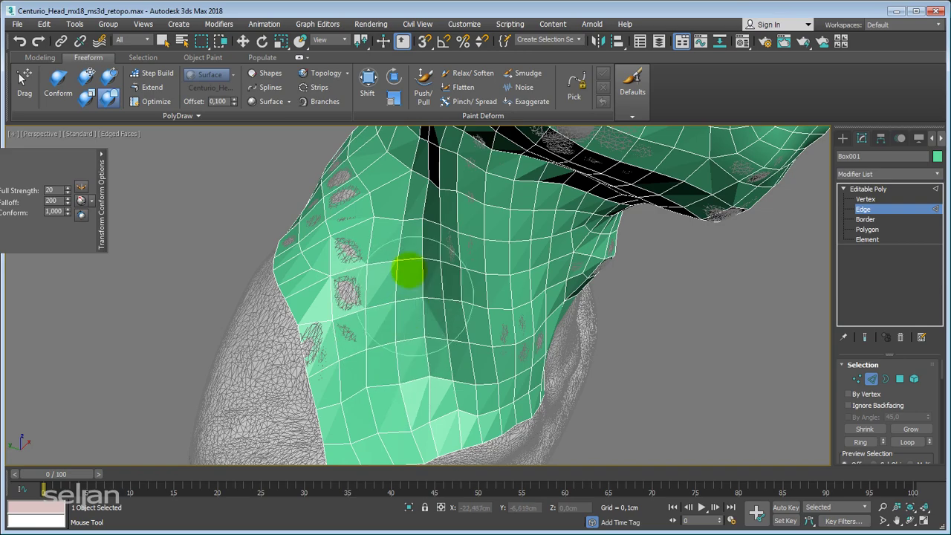
Step: Inspect the conformed neck polygons from the side and front
{"action": "mouse_move", "coordinate": [409, 271]}
{"action": "middle_mouse_down"}
{"action": "mouse_move", "coordinate": [393, 213]}
{"action": "mouse_move", "coordinate": [349, 252]}
{"action": "middle_mouse_up"}
{"action": "scroll", "coordinate": [379, 280], "scroll_direction": "up", "scroll_amount": 3}
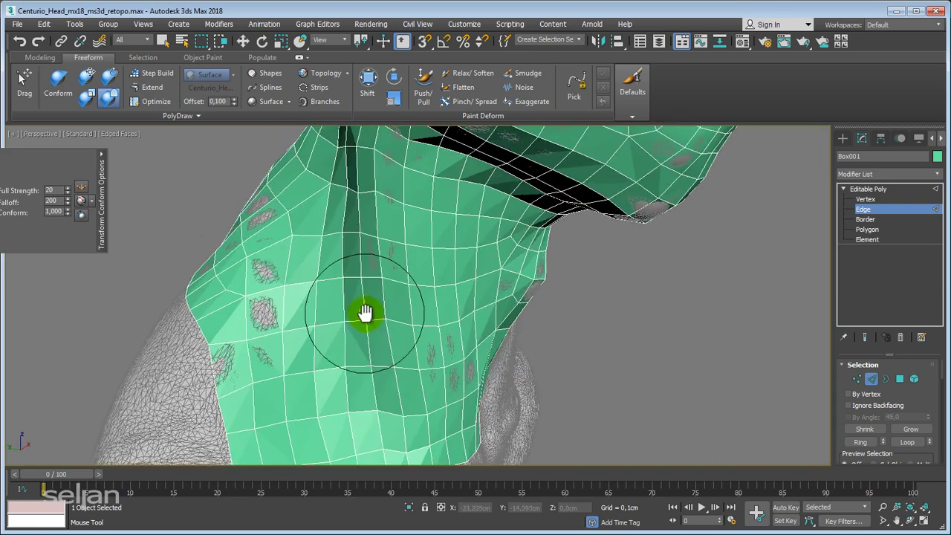
{"action": "scroll", "coordinate": [306, 267], "scroll_direction": "down", "scroll_amount": 3}
{"action": "mouse_move", "coordinate": [421, 287]}
{"action": "middle_mouse_down", "text": "alt"}
{"action": "mouse_move", "coordinate": [480, 298]}
{"action": "mouse_move", "coordinate": [395, 245]}
{"action": "middle_mouse_up", "text": "alt"}
{"action": "scroll", "coordinate": [341, 304], "scroll_direction": "up", "scroll_amount": 3}
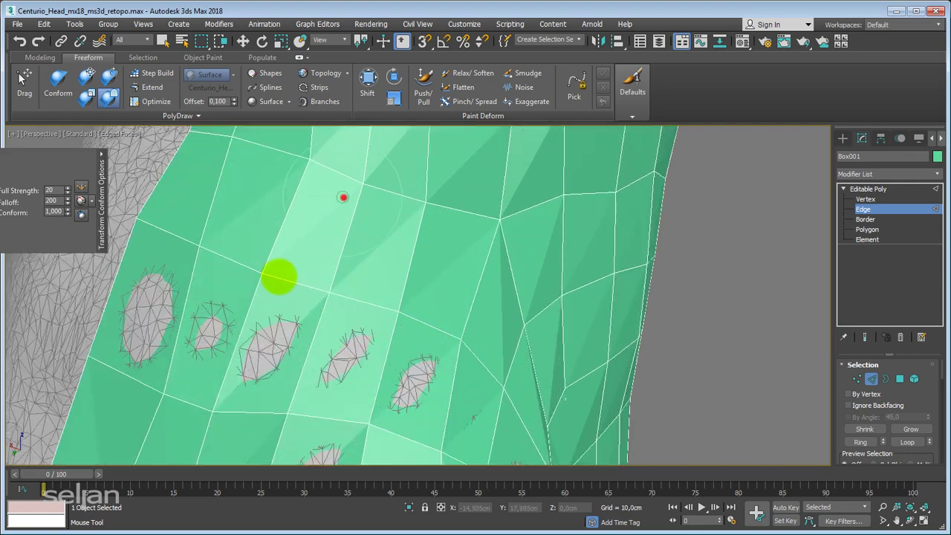
{"action": "scroll", "coordinate": [410, 308], "scroll_direction": "down", "scroll_amount": 3}
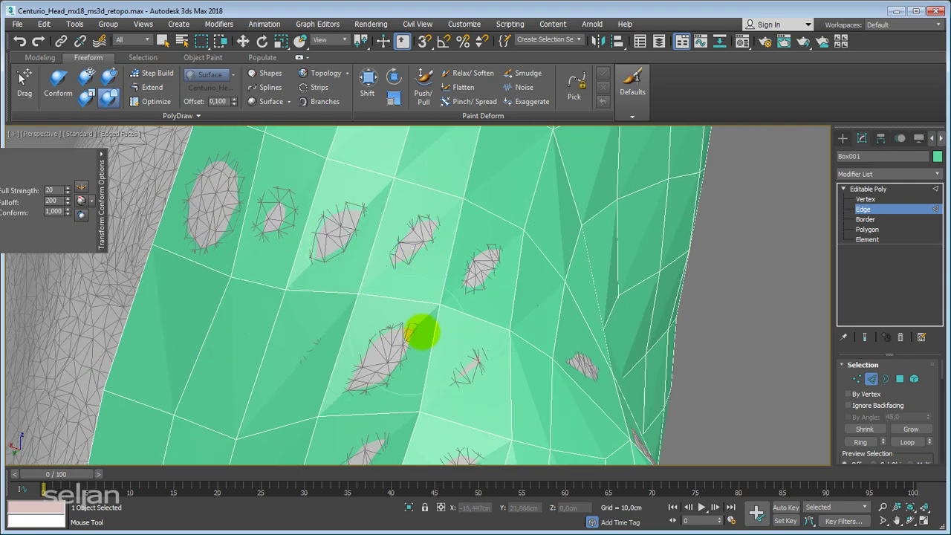
{"action": "middle_click_drag", "start_coordinate": [419, 329], "coordinate": [569, 166], "text": "alt"}
{"action": "scroll", "coordinate": [475, 265], "scroll_direction": "up", "scroll_amount": 3}
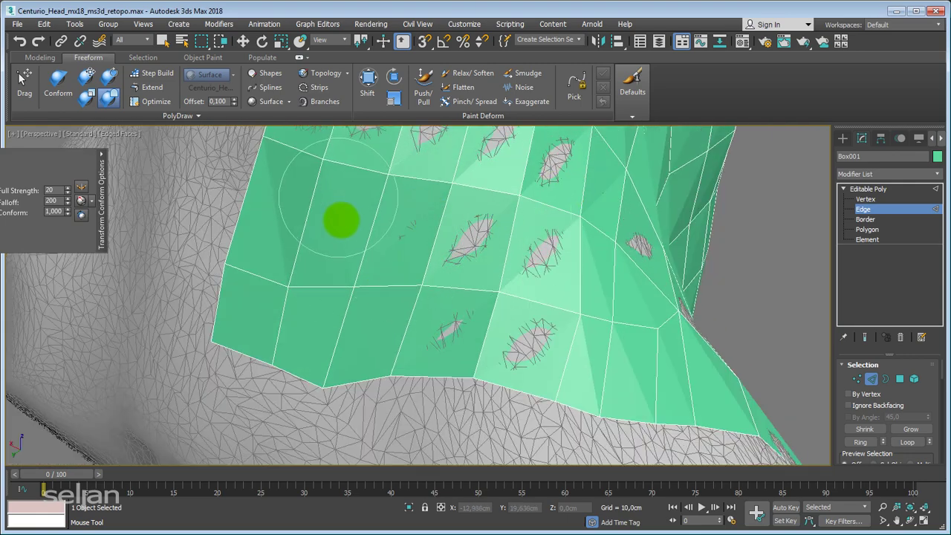
{"action": "mouse_move", "coordinate": [542, 291]}
{"action": "middle_mouse_down", "text": "alt"}
{"action": "mouse_move", "coordinate": [463, 335]}
{"action": "mouse_move", "coordinate": [474, 321]}
{"action": "middle_mouse_up", "text": "alt"}
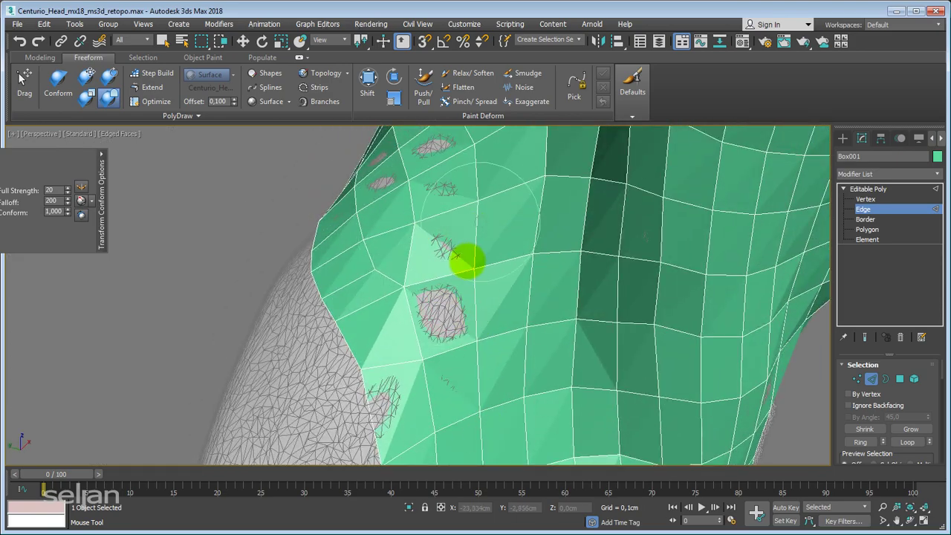
{"action": "mouse_move", "coordinate": [466, 261]}
{"action": "middle_mouse_down", "text": "alt"}
{"action": "mouse_move", "coordinate": [450, 191]}
{"action": "mouse_move", "coordinate": [413, 280]}
{"action": "middle_mouse_up", "text": "alt"}
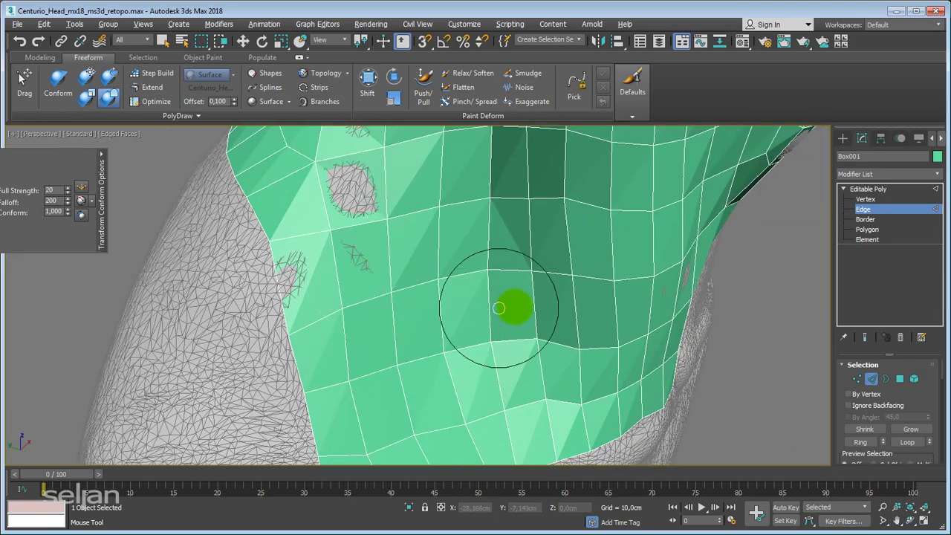
{"action": "mouse_move", "coordinate": [498, 308]}
{"action": "middle_mouse_down", "text": "alt"}
{"action": "mouse_move", "coordinate": [599, 319]}
{"action": "mouse_move", "coordinate": [509, 290]}
{"action": "mouse_move", "coordinate": [418, 329]}
{"action": "middle_mouse_up", "text": "alt"}
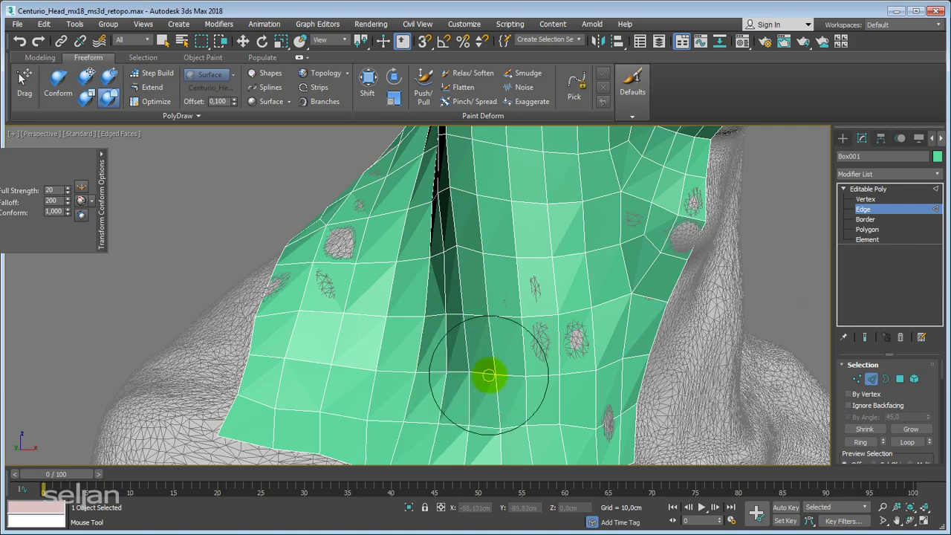
{"action": "middle_click_drag", "start_coordinate": [489, 375], "coordinate": [530, 296], "text": "alt"}
Step: Check the neck from below and under the jaw, then zoom out to frame head and neck
{"action": "mouse_move", "coordinate": [468, 341]}
{"action": "middle_mouse_down", "text": "alt"}
{"action": "mouse_move", "coordinate": [424, 365]}
{"action": "mouse_move", "coordinate": [515, 382]}
{"action": "middle_mouse_up", "text": "alt"}
{"action": "mouse_move", "coordinate": [538, 296]}
{"action": "middle_mouse_down", "text": "alt"}
{"action": "mouse_move", "coordinate": [452, 307]}
{"action": "mouse_move", "coordinate": [479, 291]}
{"action": "mouse_move", "coordinate": [419, 258]}
{"action": "mouse_move", "coordinate": [369, 349]}
{"action": "middle_mouse_up", "text": "alt"}
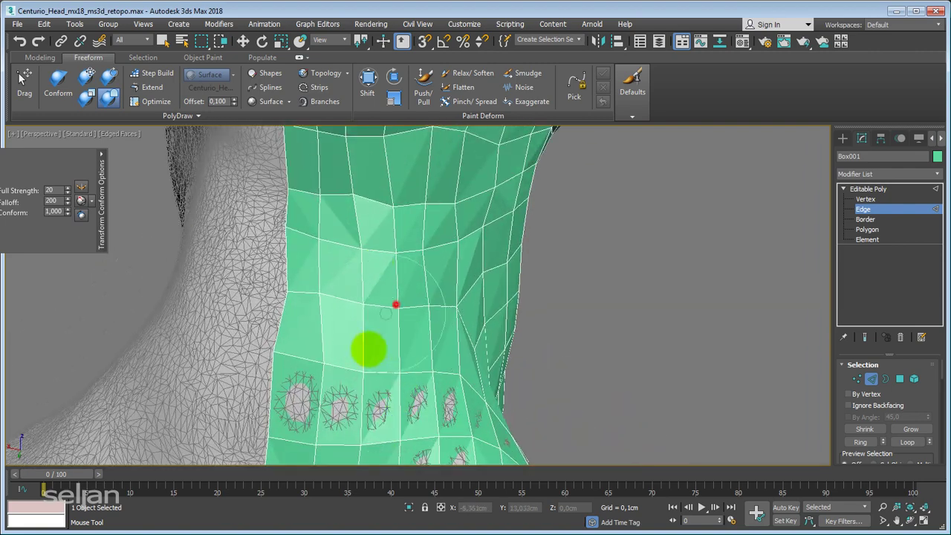
{"action": "mouse_move", "coordinate": [379, 260]}
{"action": "middle_mouse_down", "text": "alt"}
{"action": "mouse_move", "coordinate": [365, 308]}
{"action": "mouse_move", "coordinate": [341, 286]}
{"action": "middle_mouse_up", "text": "alt"}
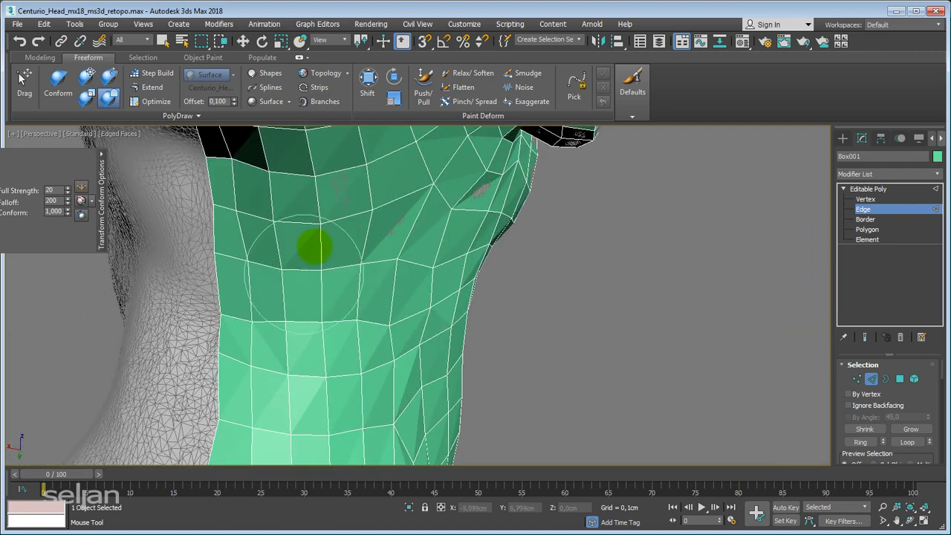
{"action": "mouse_move", "coordinate": [411, 223]}
{"action": "middle_mouse_down", "text": "alt"}
{"action": "mouse_move", "coordinate": [388, 278]}
{"action": "mouse_move", "coordinate": [349, 256]}
{"action": "middle_mouse_up", "text": "alt"}
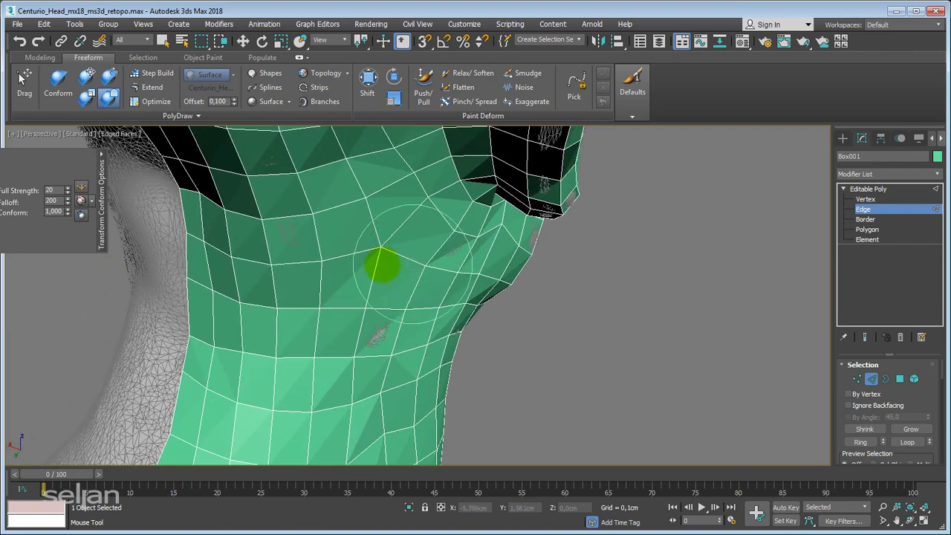
{"action": "mouse_move", "coordinate": [399, 303]}
{"action": "middle_mouse_down", "text": "alt"}
{"action": "mouse_move", "coordinate": [393, 343]}
{"action": "mouse_move", "coordinate": [413, 316]}
{"action": "middle_mouse_up", "text": "alt"}
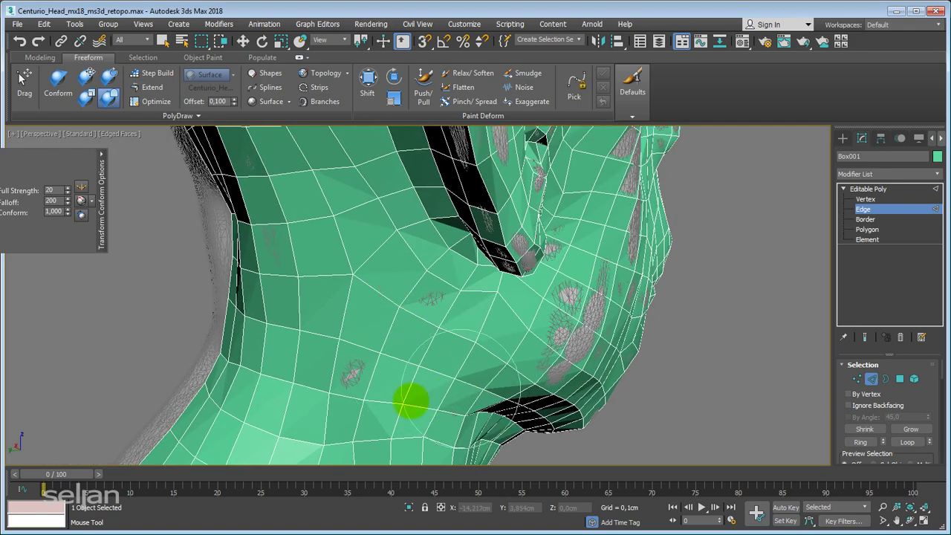
{"action": "middle_click_drag", "start_coordinate": [412, 401], "coordinate": [457, 236], "text": "alt"}
{"action": "mouse_move", "coordinate": [317, 341]}
{"action": "middle_mouse_down", "text": "alt"}
{"action": "mouse_move", "coordinate": [445, 319]}
{"action": "mouse_move", "coordinate": [463, 206]}
{"action": "mouse_move", "coordinate": [381, 315]}
{"action": "middle_mouse_up", "text": "alt"}
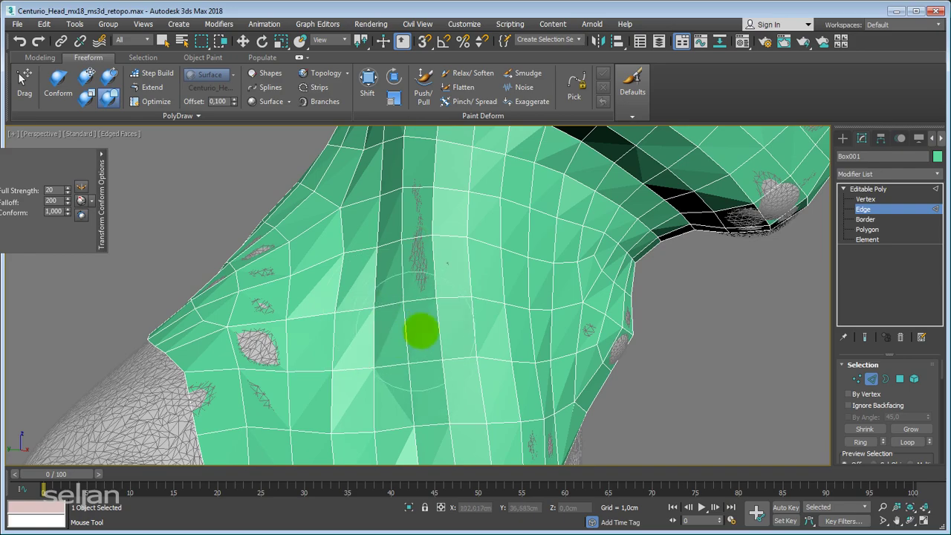
{"action": "middle_click_drag", "start_coordinate": [451, 306], "coordinate": [474, 270], "text": "alt"}
{"action": "middle_click_drag", "start_coordinate": [466, 342], "coordinate": [446, 239], "text": "alt"}
{"action": "scroll", "coordinate": [392, 268], "scroll_direction": "down", "scroll_amount": 3}
{"action": "mouse_move", "coordinate": [391, 268]}
{"action": "middle_mouse_down", "text": "alt"}
{"action": "mouse_move", "coordinate": [427, 278]}
{"action": "mouse_move", "coordinate": [423, 452]}
{"action": "mouse_move", "coordinate": [441, 312]}
{"action": "mouse_move", "coordinate": [277, 248]}
{"action": "mouse_move", "coordinate": [386, 394]}
{"action": "middle_mouse_up", "text": "alt"}
{"action": "scroll", "coordinate": [277, 247], "scroll_direction": "up", "scroll_amount": 3}
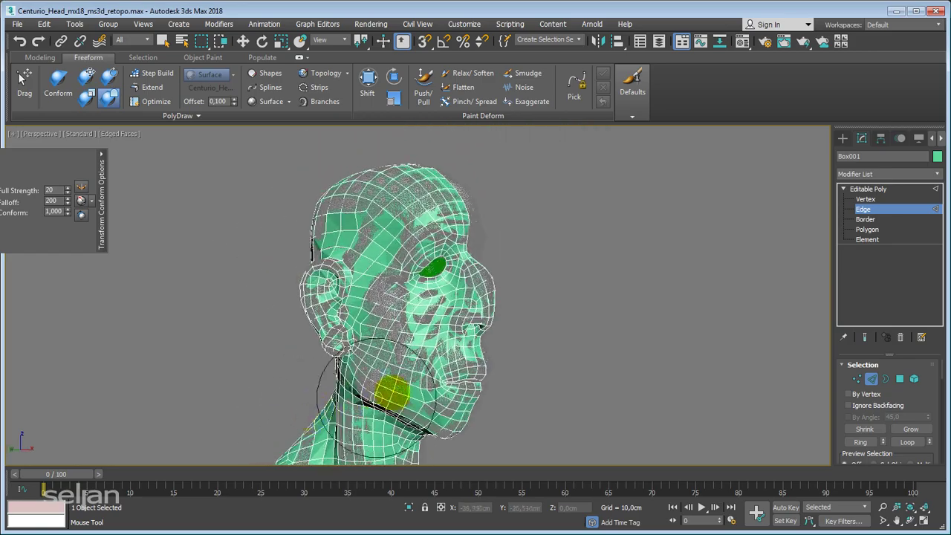
Step: Zoom in on the cheek and eye, then shift the view down to the neck and jaw
{"action": "scroll", "coordinate": [386, 394], "scroll_direction": "up", "scroll_amount": 2}
{"action": "mouse_move", "coordinate": [364, 357]}
{"action": "middle_mouse_down"}
{"action": "mouse_move", "coordinate": [403, 353]}
{"action": "mouse_move", "coordinate": [408, 269]}
{"action": "middle_mouse_up"}
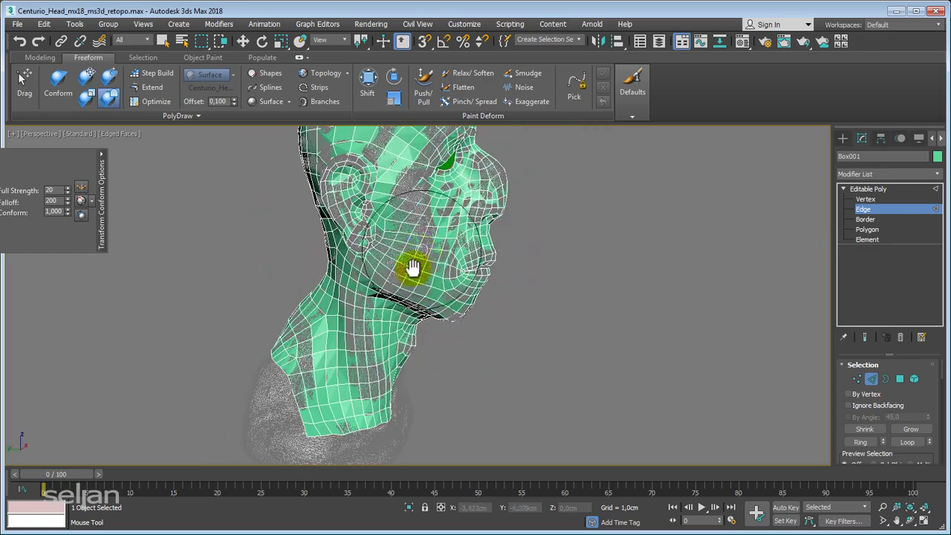
{"action": "scroll", "coordinate": [358, 318], "scroll_direction": "up", "scroll_amount": 3}
{"action": "middle_click_drag", "start_coordinate": [407, 306], "coordinate": [390, 319], "text": "alt"}
{"action": "scroll", "coordinate": [390, 319], "scroll_direction": "up", "scroll_amount": 2}
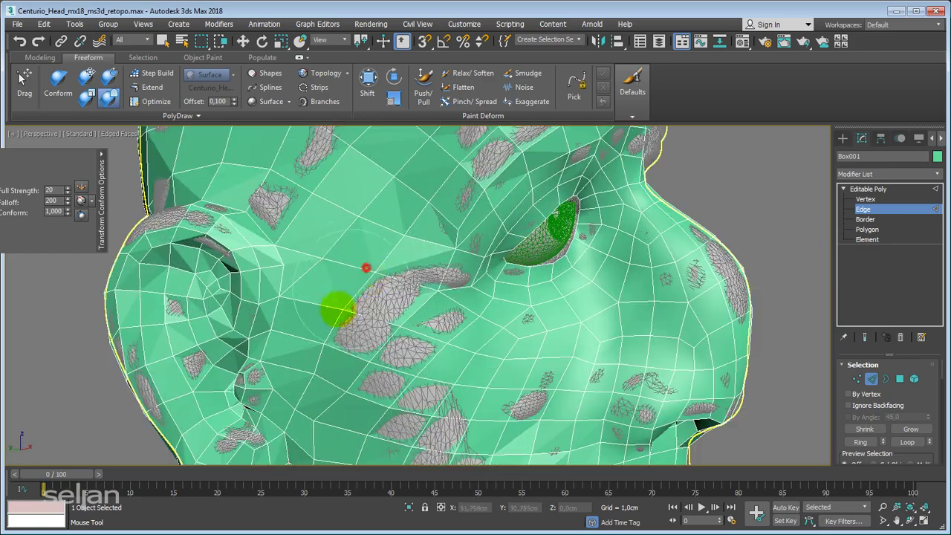
{"action": "scroll", "coordinate": [407, 349], "scroll_direction": "down", "scroll_amount": 3}
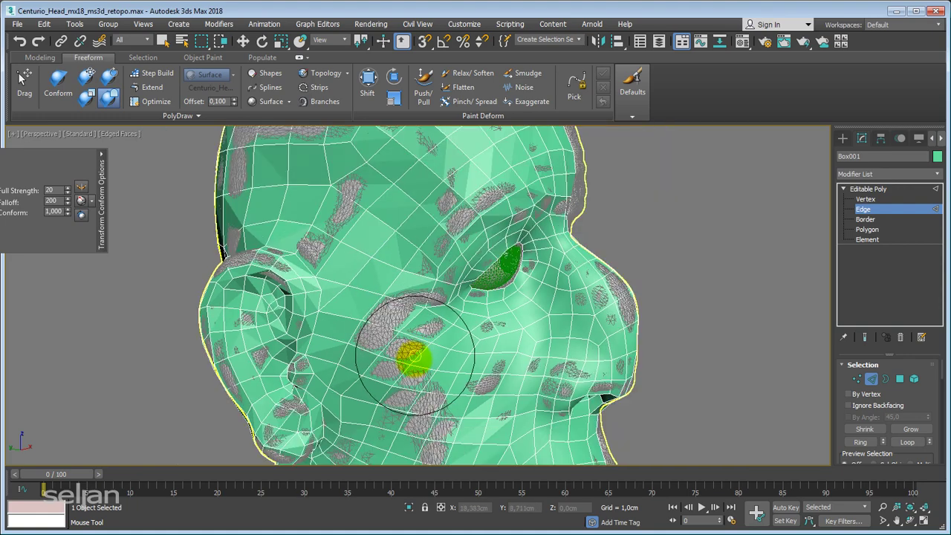
{"action": "scroll", "coordinate": [405, 349], "scroll_direction": "down", "scroll_amount": 1}
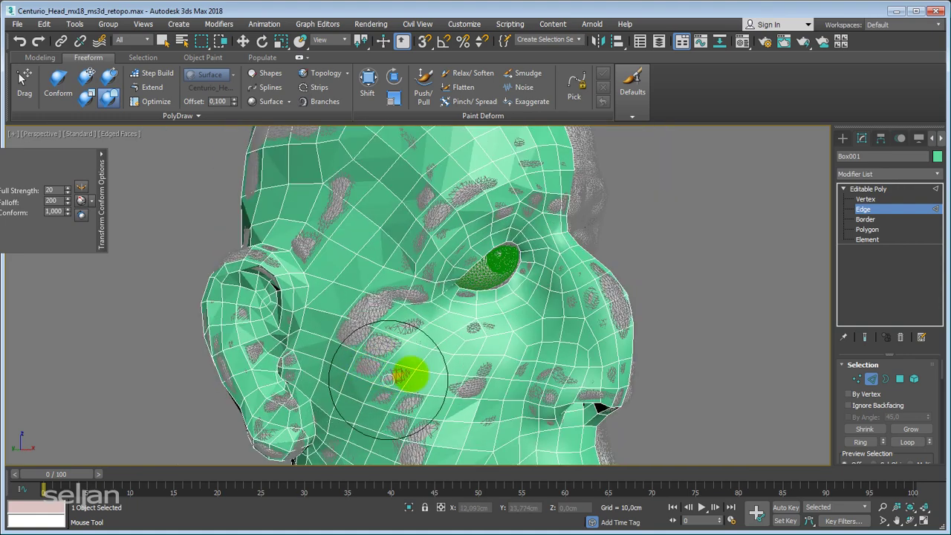
{"action": "middle_click_drag", "start_coordinate": [388, 378], "coordinate": [387, 250]}
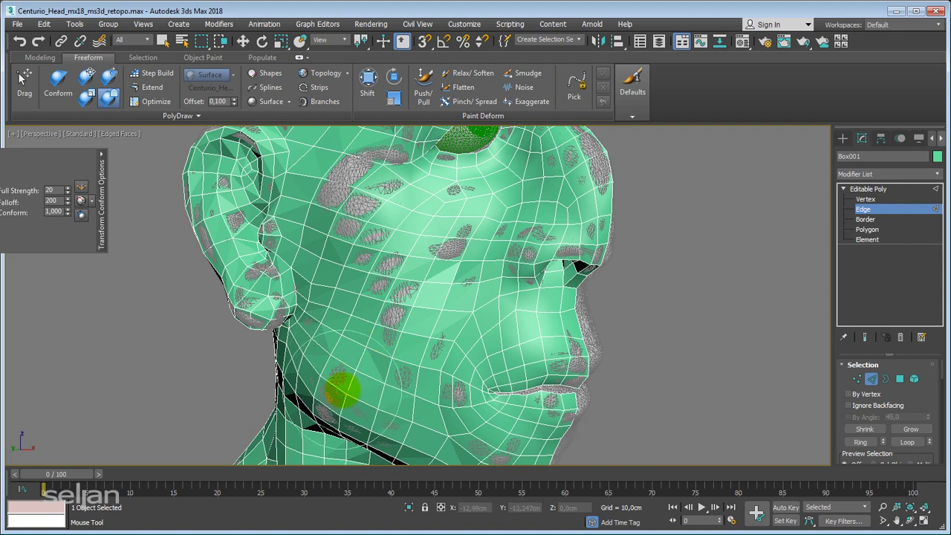
{"action": "middle_click_drag", "start_coordinate": [401, 308], "coordinate": [403, 285], "text": "alt"}
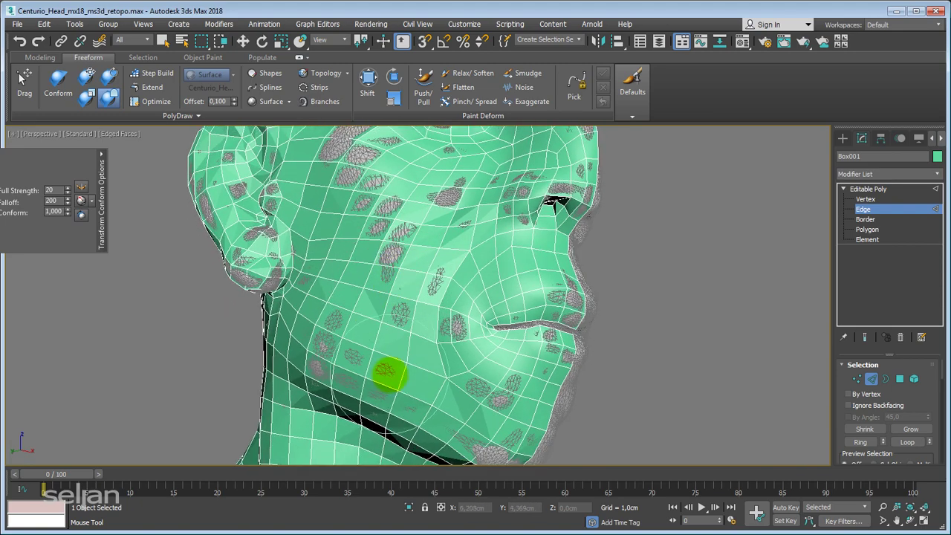
{"action": "scroll", "coordinate": [416, 301], "scroll_direction": "up", "scroll_amount": 2}
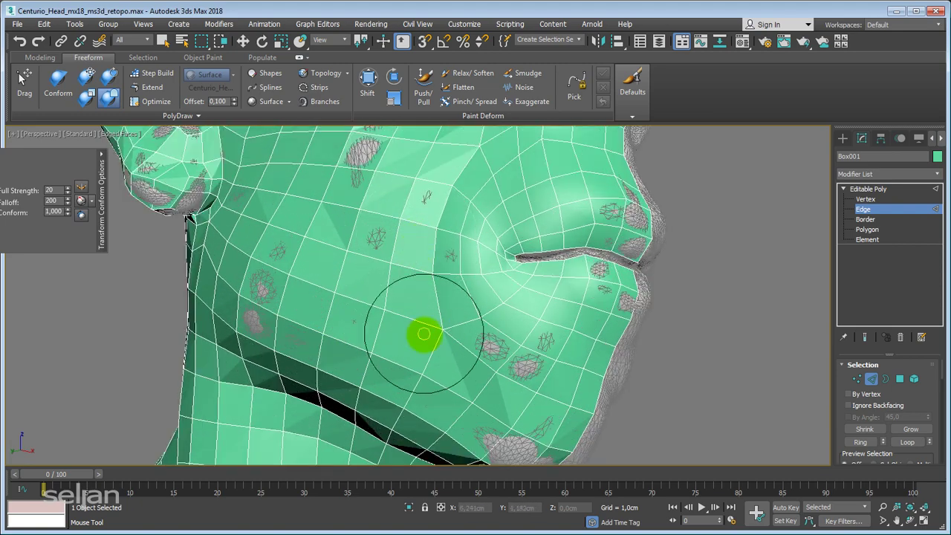
{"action": "middle_click_drag", "start_coordinate": [462, 334], "coordinate": [376, 336], "text": "alt"}
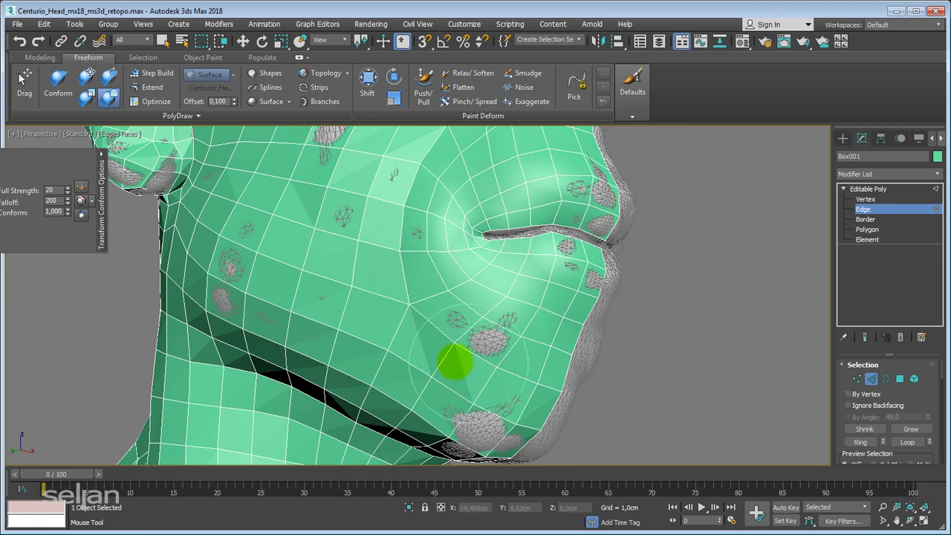
Step: Conform the cheek polygons onto the sculpt and view the jaw from a wider angle
{"action": "left_click_drag", "start_coordinate": [455, 363], "coordinate": [483, 315]}
{"action": "middle_click_drag", "start_coordinate": [432, 327], "coordinate": [347, 247], "text": "alt"}
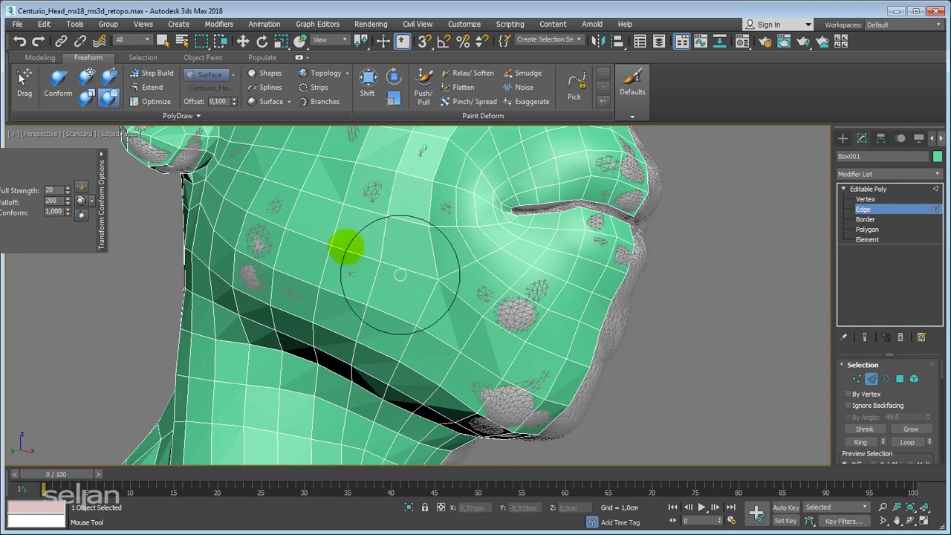
{"action": "scroll", "coordinate": [357, 329], "scroll_direction": "down", "scroll_amount": 3}
{"action": "scroll", "coordinate": [351, 315], "scroll_direction": "up", "scroll_amount": 5}
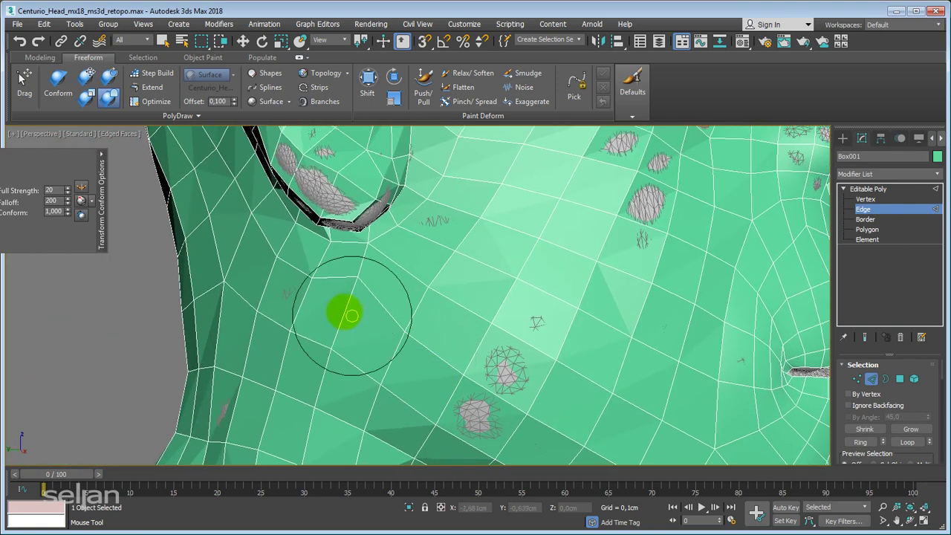
{"action": "middle_click_drag", "start_coordinate": [343, 357], "coordinate": [437, 381], "text": "alt"}
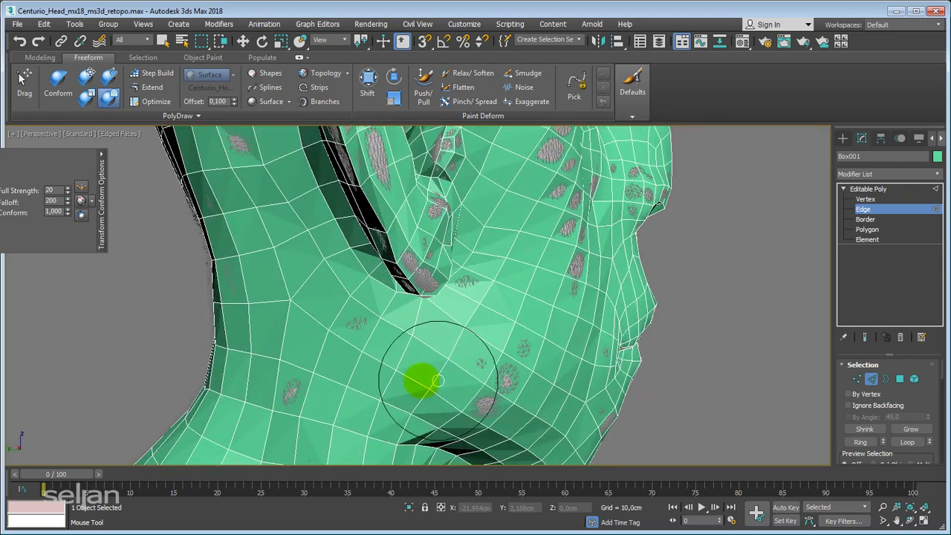
Step: Inspect the neck side and ear from several angles and undo the last mesh change
{"action": "middle_click_drag", "start_coordinate": [332, 333], "coordinate": [396, 428], "text": "alt"}
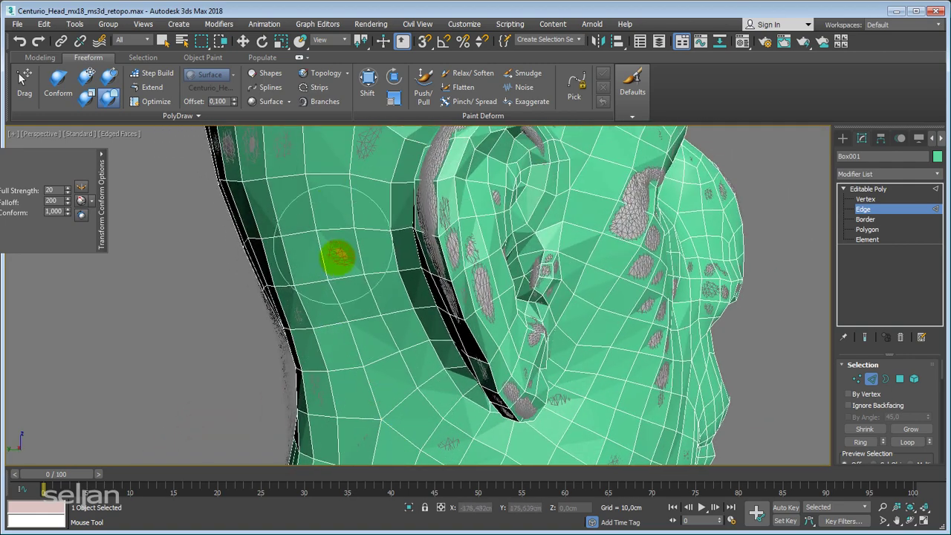
{"action": "mouse_move", "coordinate": [333, 255]}
{"action": "middle_mouse_down", "text": "alt"}
{"action": "mouse_move", "coordinate": [368, 320]}
{"action": "mouse_move", "coordinate": [363, 349]}
{"action": "middle_mouse_up", "text": "alt"}
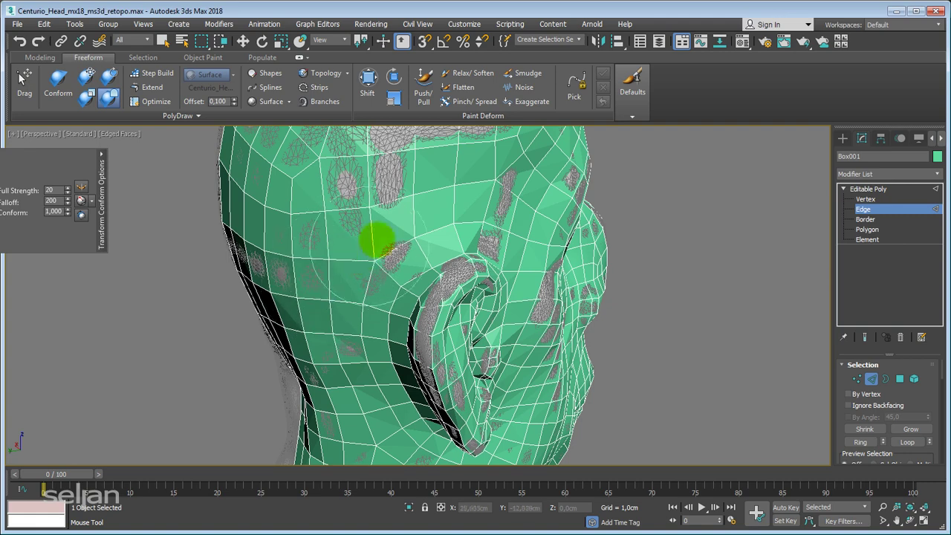
{"action": "mouse_move", "coordinate": [437, 202]}
{"action": "middle_mouse_down", "text": "alt"}
{"action": "mouse_move", "coordinate": [340, 272]}
{"action": "mouse_move", "coordinate": [365, 275]}
{"action": "mouse_move", "coordinate": [382, 309]}
{"action": "mouse_move", "coordinate": [379, 301]}
{"action": "middle_mouse_up", "text": "alt"}
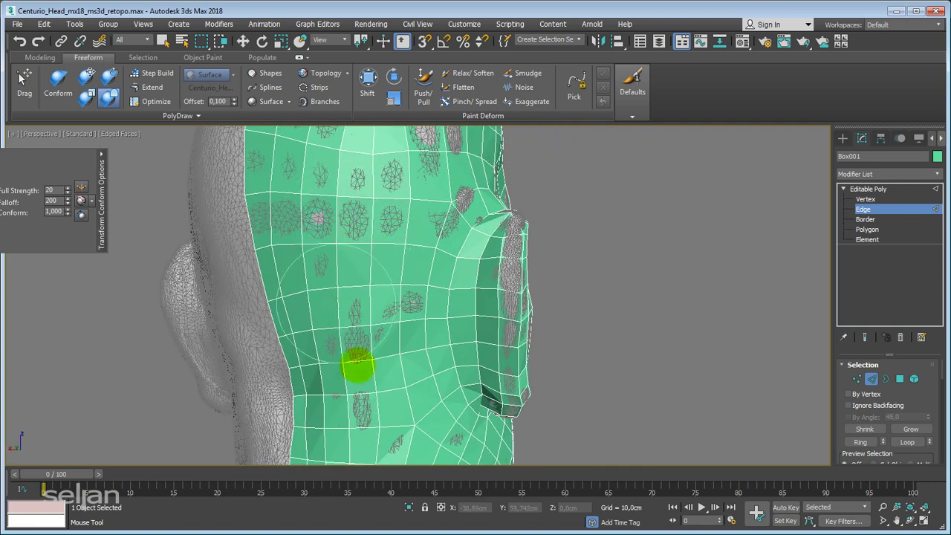
{"action": "scroll", "coordinate": [368, 219], "scroll_direction": "down", "scroll_amount": 5}
{"action": "scroll", "coordinate": [350, 287], "scroll_direction": "down", "scroll_amount": 2}
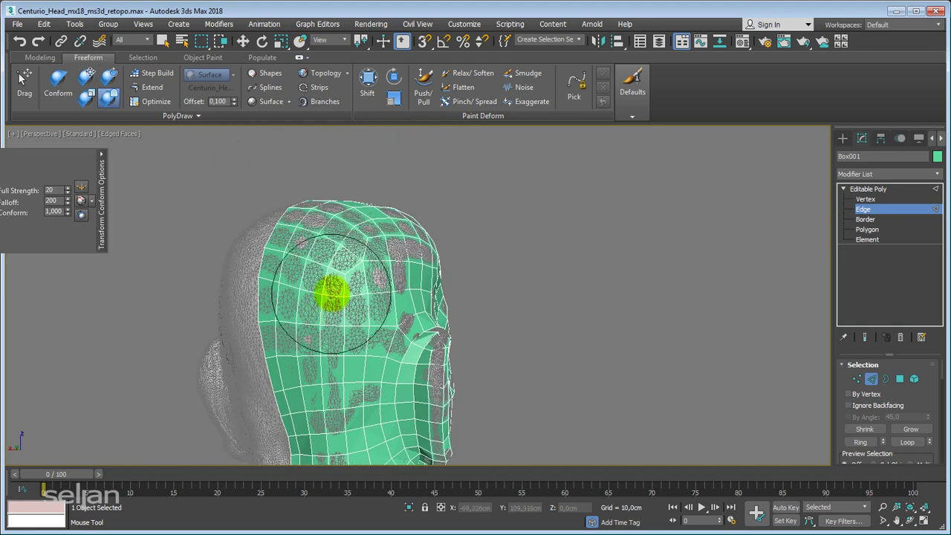
{"action": "middle_click_drag", "start_coordinate": [340, 343], "coordinate": [339, 282], "text": "alt"}
{"action": "scroll", "coordinate": [335, 308], "scroll_direction": "up", "scroll_amount": 3}
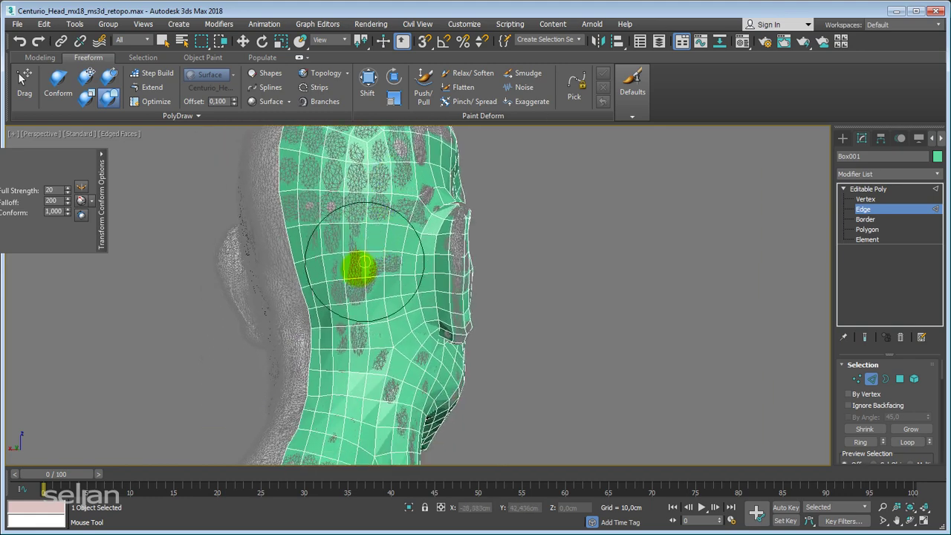
{"action": "scroll", "coordinate": [350, 272], "scroll_direction": "up", "scroll_amount": 3}
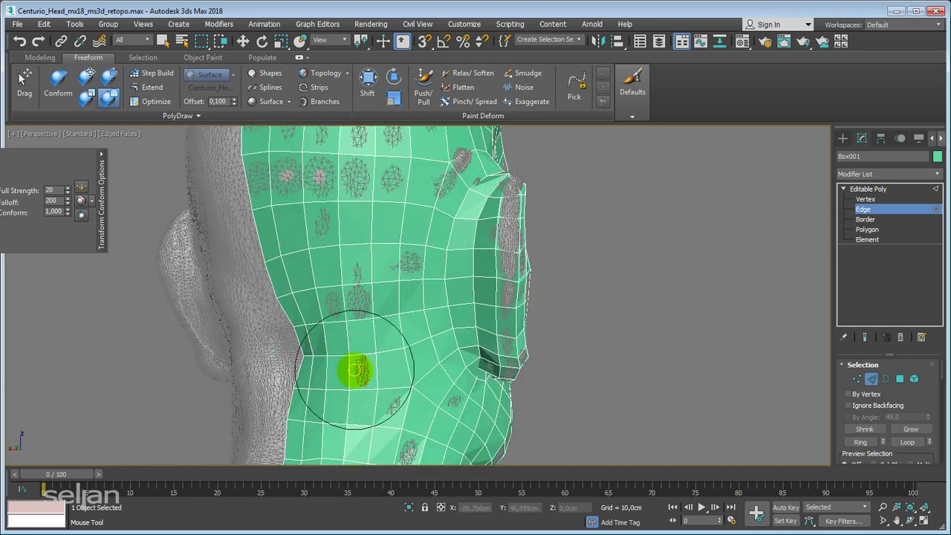
{"action": "key", "text": "ctrl+z"}
{"action": "mouse_move", "coordinate": [365, 374]}
{"action": "middle_mouse_down"}
{"action": "mouse_move", "coordinate": [372, 275]}
{"action": "mouse_move", "coordinate": [404, 340]}
{"action": "mouse_move", "coordinate": [372, 350]}
{"action": "mouse_move", "coordinate": [364, 365]}
{"action": "mouse_move", "coordinate": [282, 272]}
{"action": "mouse_move", "coordinate": [319, 297]}
{"action": "mouse_move", "coordinate": [275, 265]}
{"action": "mouse_move", "coordinate": [307, 304]}
{"action": "mouse_move", "coordinate": [275, 316]}
{"action": "mouse_move", "coordinate": [282, 322]}
{"action": "middle_mouse_up"}
{"action": "scroll", "coordinate": [371, 274], "scroll_direction": "up", "scroll_amount": 2}
Step: Extend the bottom border down the neck with a new quad row, redoing the first attempt
{"action": "left_click", "coordinate": [152, 88]}
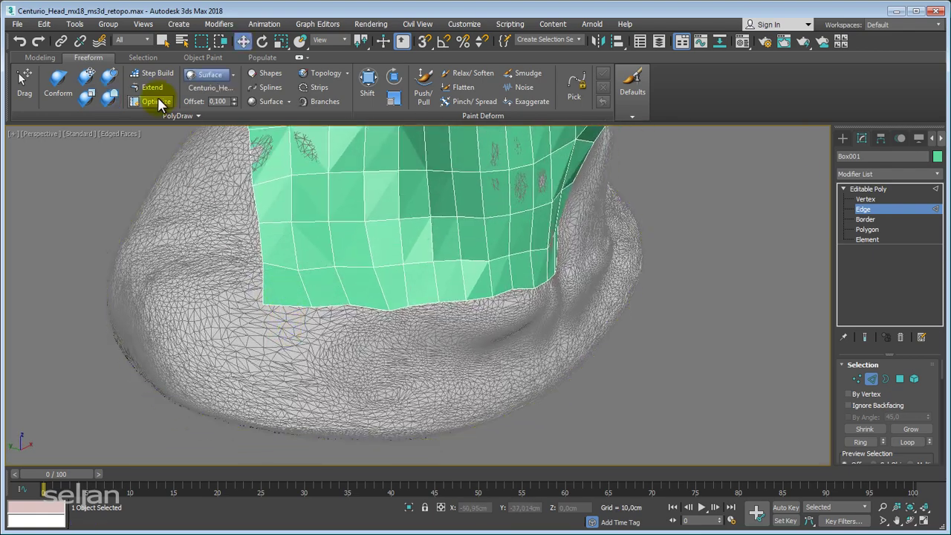
{"action": "left_click_drag", "start_coordinate": [297, 308], "coordinate": [292, 361], "text": "shift"}
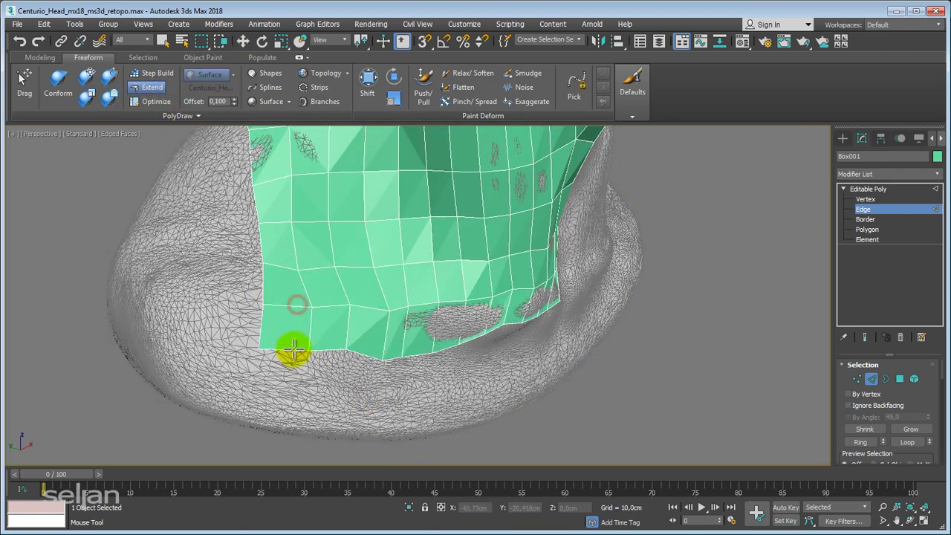
{"action": "mouse_move", "coordinate": [292, 361]}
{"action": "middle_mouse_down", "text": "alt"}
{"action": "mouse_move", "coordinate": [382, 374]}
{"action": "mouse_move", "coordinate": [308, 354]}
{"action": "mouse_move", "coordinate": [493, 386]}
{"action": "middle_mouse_up", "text": "alt"}
{"action": "key", "text": "ctrl+z"}
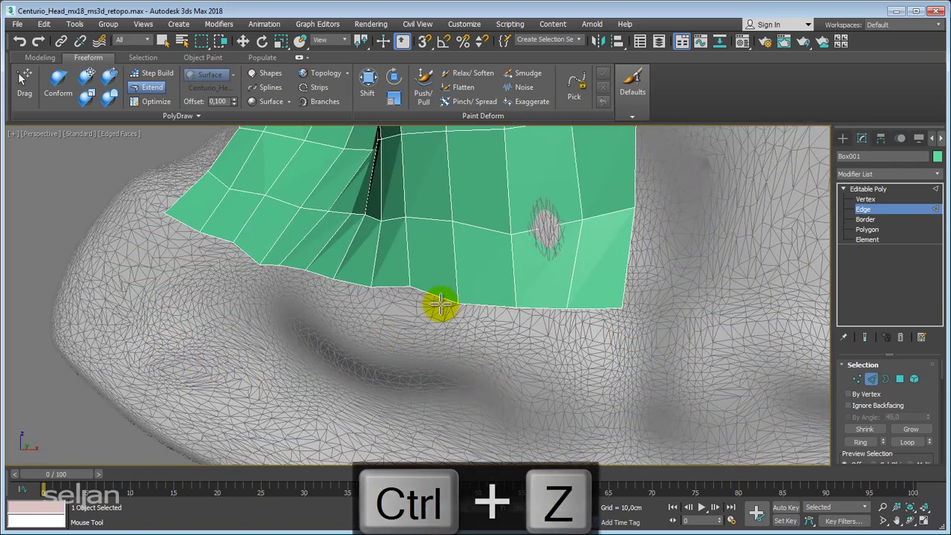
{"action": "left_click_drag", "start_coordinate": [437, 300], "coordinate": [413, 439], "text": "shift"}
{"action": "scroll", "coordinate": [396, 378], "scroll_direction": "up", "scroll_amount": 1}
{"action": "mouse_move", "coordinate": [396, 379]}
{"action": "middle_mouse_down", "text": "alt"}
{"action": "mouse_move", "coordinate": [421, 396]}
{"action": "mouse_move", "coordinate": [261, 278]}
{"action": "middle_mouse_up", "text": "alt"}
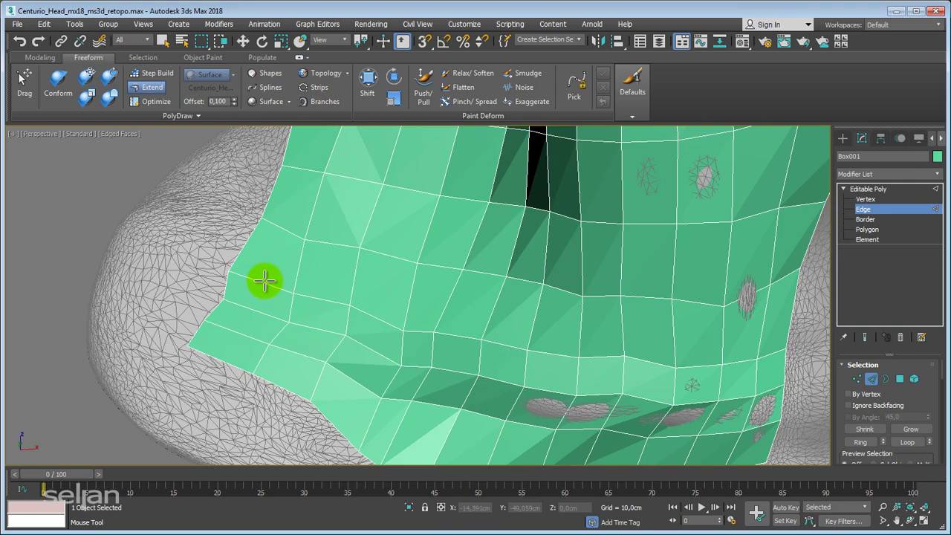
Step: Select the uneven border edges along the new lower neck row
{"action": "left_click_drag", "start_coordinate": [224, 301], "coordinate": [220, 306]}
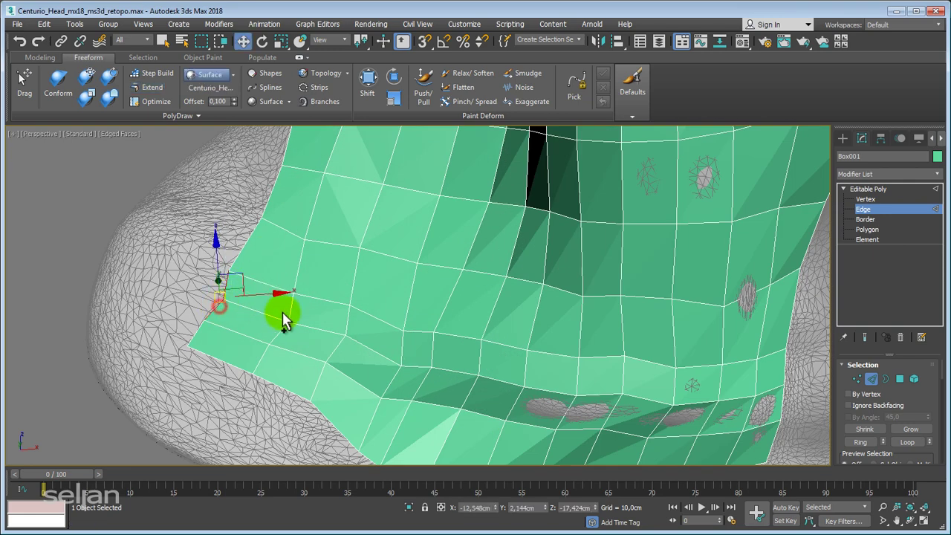
{"action": "left_click", "coordinate": [288, 315], "text": "ctrl"}
{"action": "left_click", "coordinate": [341, 345], "text": "ctrl"}
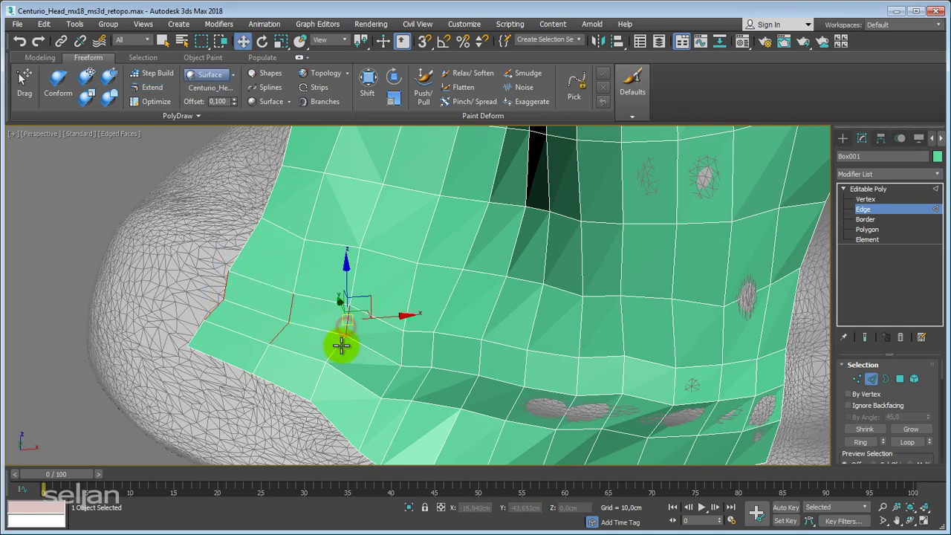
{"action": "mouse_move", "coordinate": [393, 378]}
{"action": "middle_mouse_down", "text": "alt"}
{"action": "mouse_move", "coordinate": [354, 334]}
{"action": "mouse_move", "coordinate": [324, 334]}
{"action": "middle_mouse_up", "text": "alt"}
{"action": "left_click", "coordinate": [357, 344], "text": "ctrl"}
Step: Remove the selected edges through the quad menu and fill the resulting hole with new polygons
{"action": "right_click", "coordinate": [325, 333]}
{"action": "left_click", "coordinate": [288, 207]}
{"action": "middle_click_drag", "start_coordinate": [325, 278], "coordinate": [337, 332], "text": "alt"}
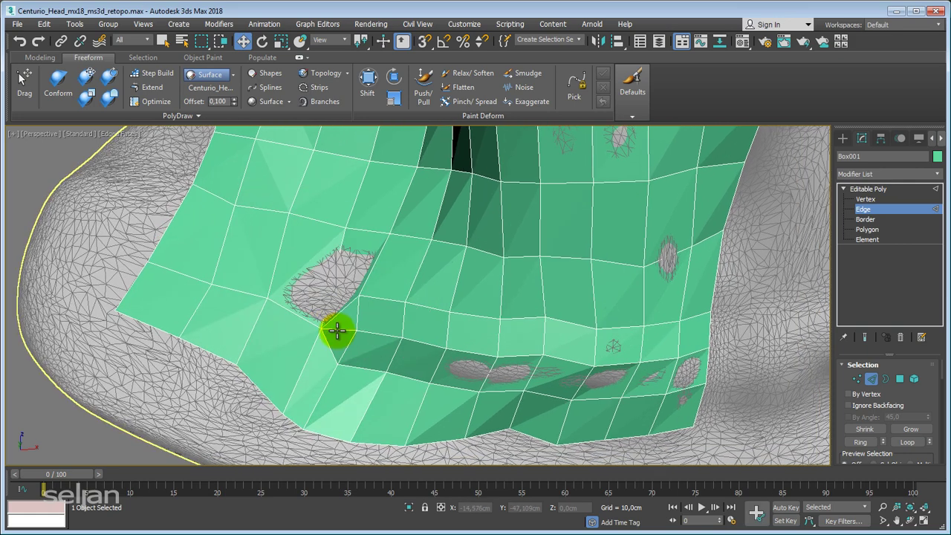
{"action": "right_click", "coordinate": [337, 332]}
{"action": "left_click", "coordinate": [314, 350]}
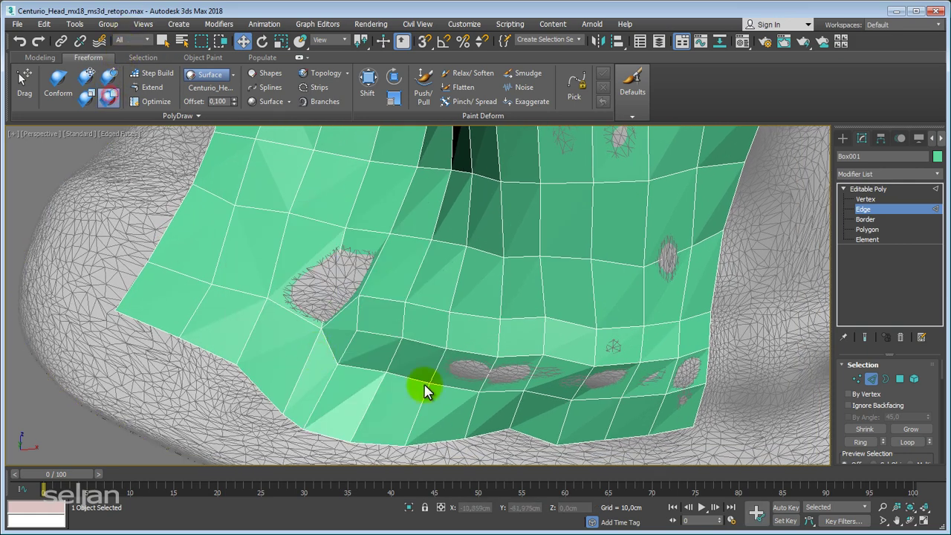
Step: Brush the new lower neck polygons with Freeform Conform until they sit on the sculpt
{"action": "scroll", "coordinate": [505, 335], "scroll_direction": "up", "scroll_amount": 2}
{"action": "middle_click_drag", "start_coordinate": [505, 335], "coordinate": [339, 347]}
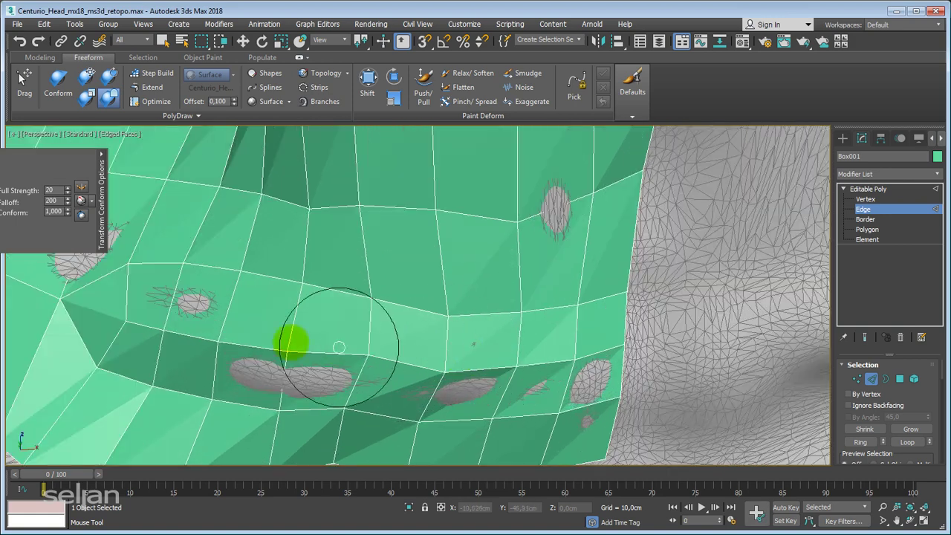
{"action": "left_click_drag", "start_coordinate": [338, 347], "coordinate": [527, 303]}
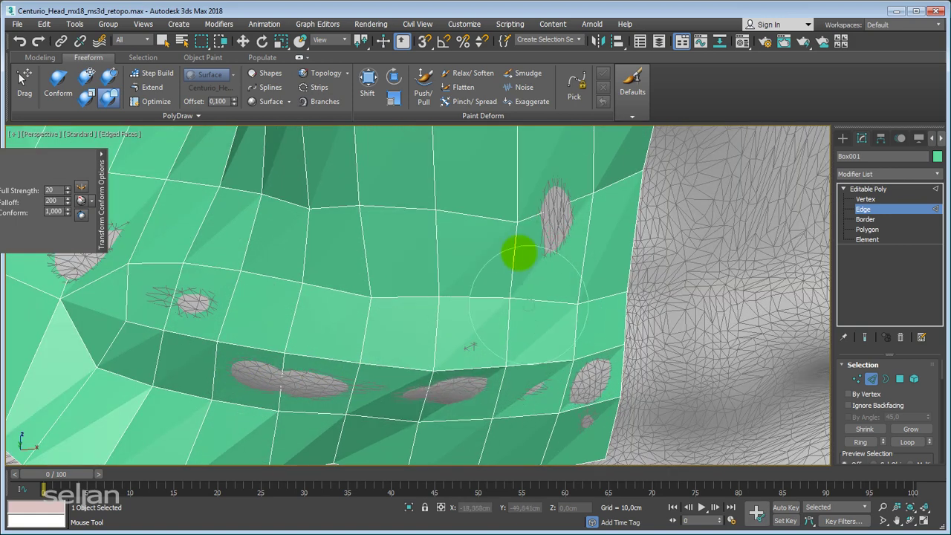
{"action": "left_click_drag", "start_coordinate": [519, 254], "coordinate": [450, 365]}
{"action": "mouse_move", "coordinate": [450, 365]}
{"action": "middle_mouse_down"}
{"action": "mouse_move", "coordinate": [522, 256]}
{"action": "mouse_move", "coordinate": [371, 287]}
{"action": "middle_mouse_up"}
{"action": "left_click_drag", "start_coordinate": [372, 287], "coordinate": [271, 265]}
{"action": "middle_click_drag", "start_coordinate": [272, 265], "coordinate": [534, 344]}
{"action": "left_click_drag", "start_coordinate": [535, 344], "coordinate": [377, 276]}
{"action": "scroll", "coordinate": [424, 292], "scroll_direction": "down", "scroll_amount": 4}
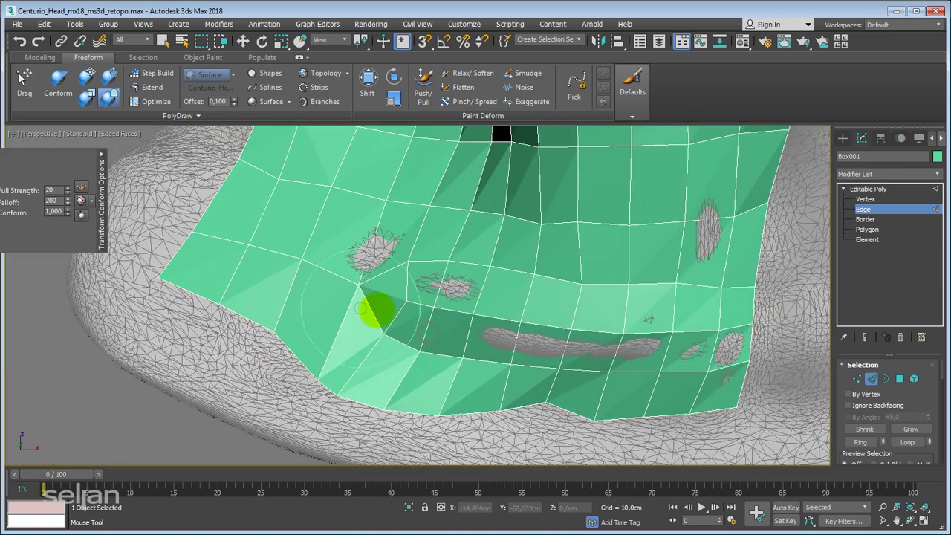
{"action": "mouse_move", "coordinate": [378, 255]}
{"action": "middle_mouse_down", "text": "alt"}
{"action": "mouse_move", "coordinate": [445, 314]}
{"action": "mouse_move", "coordinate": [329, 276]}
{"action": "mouse_move", "coordinate": [405, 306]}
{"action": "middle_mouse_up", "text": "alt"}
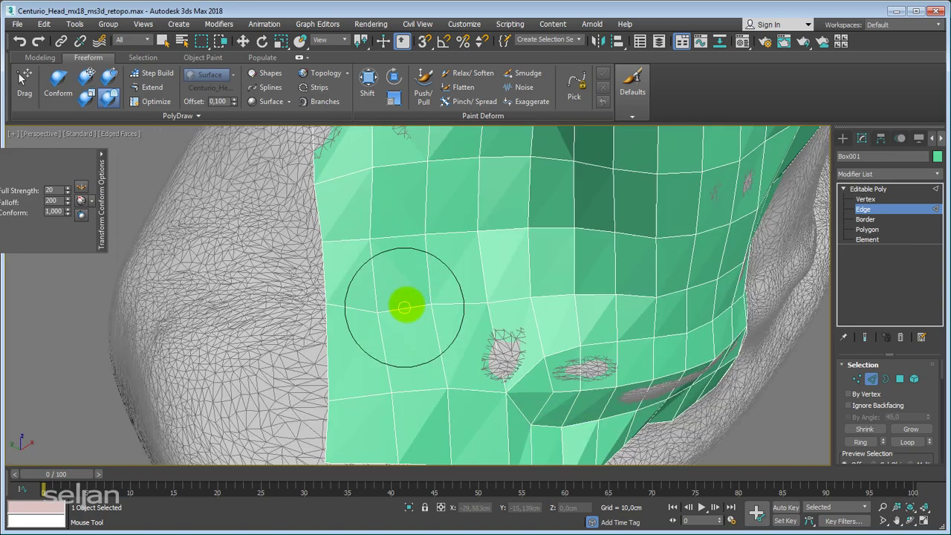
{"action": "scroll", "coordinate": [405, 306], "scroll_direction": "down", "scroll_amount": 5}
Step: With PolyDraw Extend, reshape the mesh's lower border, undoing one stroke
{"action": "left_click", "coordinate": [147, 87]}
{"action": "scroll", "coordinate": [509, 333], "scroll_direction": "down", "scroll_amount": 1}
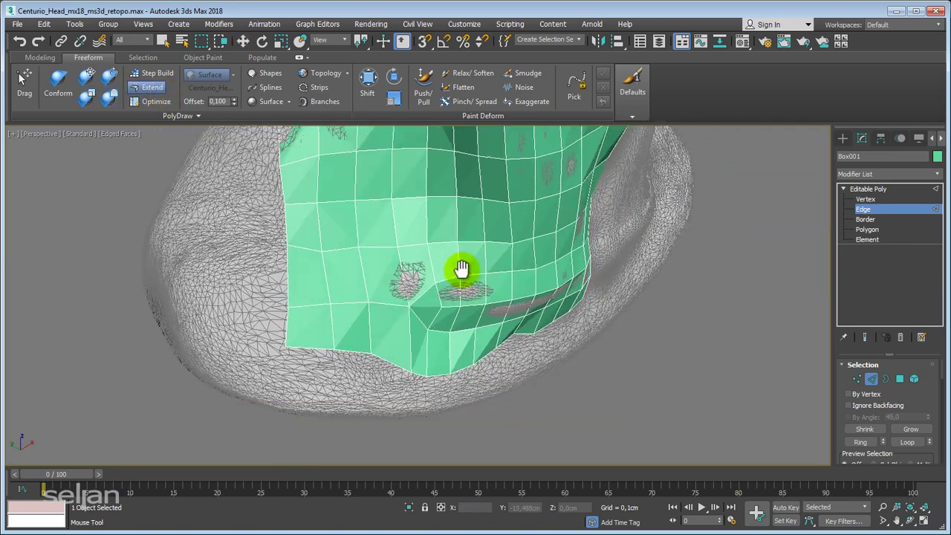
{"action": "middle_click_drag", "start_coordinate": [461, 268], "coordinate": [431, 300]}
{"action": "scroll", "coordinate": [431, 312], "scroll_direction": "up", "scroll_amount": 3}
{"action": "scroll", "coordinate": [428, 330], "scroll_direction": "up", "scroll_amount": 1}
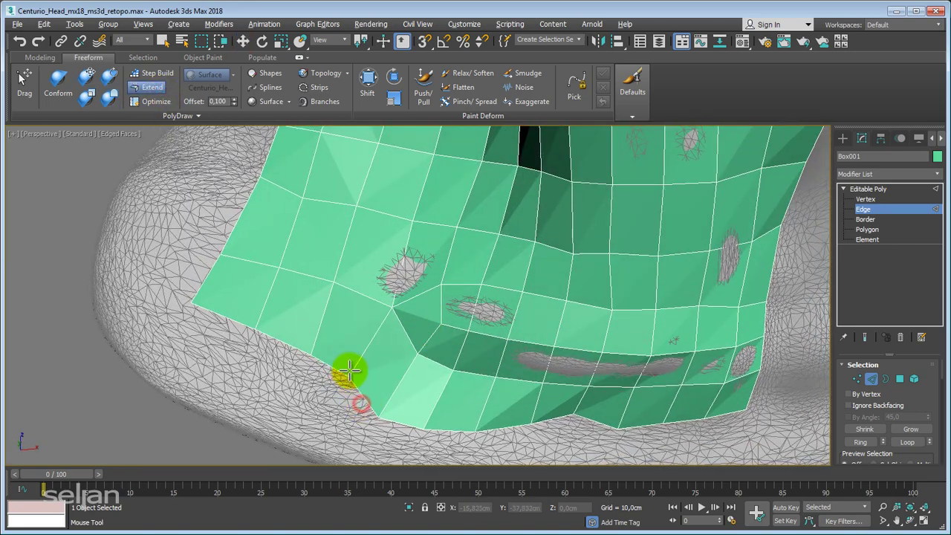
{"action": "mouse_move", "coordinate": [349, 370]}
{"action": "left_mouse_down"}
{"action": "mouse_move", "coordinate": [377, 419]}
{"action": "mouse_move", "coordinate": [392, 404]}
{"action": "mouse_move", "coordinate": [414, 424]}
{"action": "mouse_move", "coordinate": [432, 407]}
{"action": "mouse_move", "coordinate": [446, 445]}
{"action": "mouse_move", "coordinate": [471, 436]}
{"action": "left_mouse_up"}
{"action": "middle_click_drag", "start_coordinate": [420, 397], "coordinate": [404, 381]}
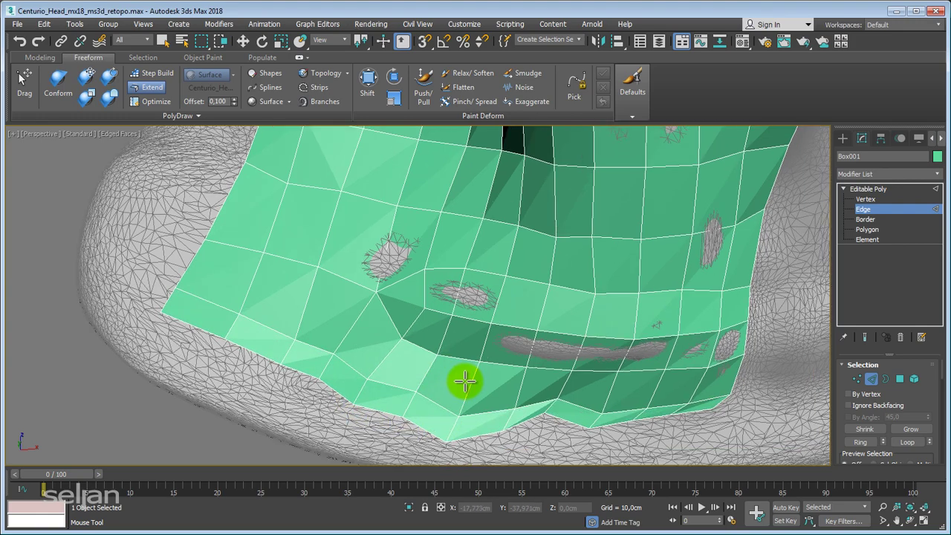
{"action": "key", "text": "ctrl+z"}
{"action": "mouse_move", "coordinate": [556, 331]}
{"action": "middle_mouse_down"}
{"action": "mouse_move", "coordinate": [467, 324]}
{"action": "mouse_move", "coordinate": [450, 335]}
{"action": "mouse_move", "coordinate": [451, 276]}
{"action": "middle_mouse_up"}
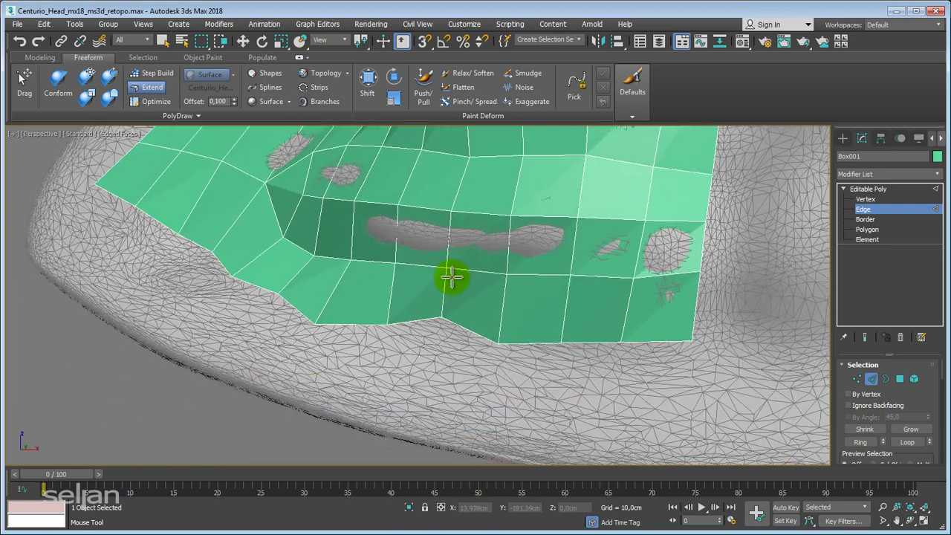
{"action": "mouse_move", "coordinate": [317, 318]}
{"action": "left_mouse_down"}
{"action": "mouse_move", "coordinate": [443, 327]}
{"action": "mouse_move", "coordinate": [471, 339]}
{"action": "mouse_move", "coordinate": [464, 404]}
{"action": "left_mouse_up"}
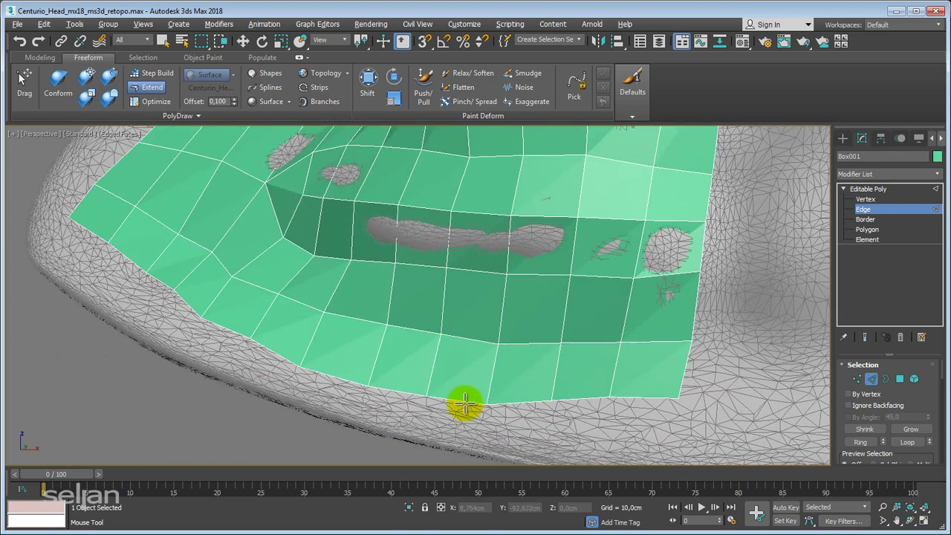
{"action": "mouse_move", "coordinate": [464, 403]}
{"action": "middle_mouse_down", "text": "alt"}
{"action": "mouse_move", "coordinate": [416, 393]}
{"action": "mouse_move", "coordinate": [480, 382]}
{"action": "middle_mouse_up", "text": "alt"}
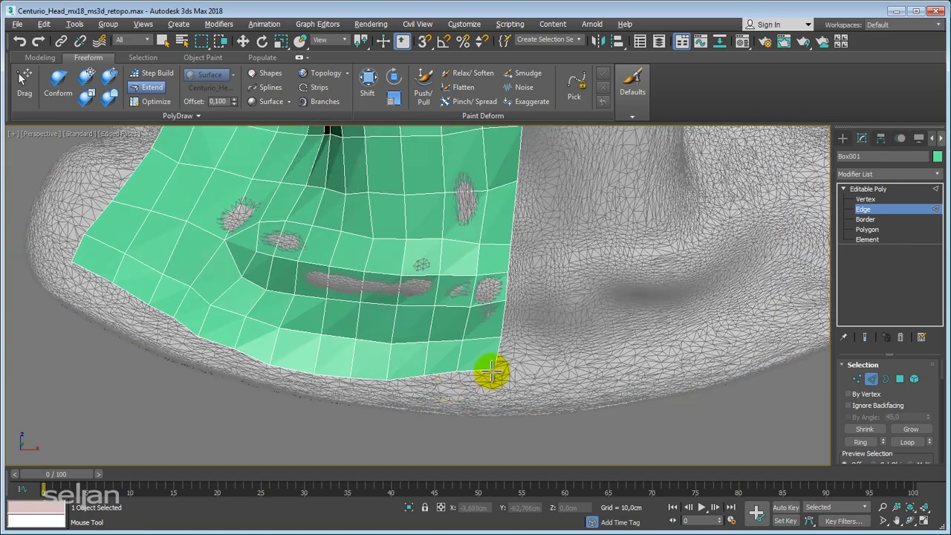
Step: Extend a polygon at the lower-right corner and pull the lower-left border further down the head
{"action": "left_click_drag", "start_coordinate": [491, 373], "coordinate": [510, 401]}
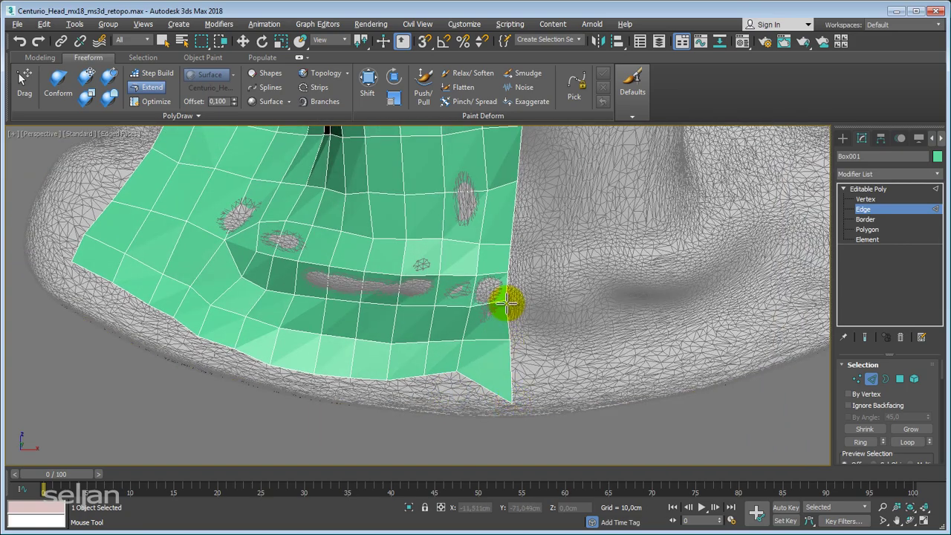
{"action": "mouse_move", "coordinate": [514, 304]}
{"action": "middle_mouse_down", "text": "alt"}
{"action": "mouse_move", "coordinate": [446, 361]}
{"action": "mouse_move", "coordinate": [456, 350]}
{"action": "mouse_move", "coordinate": [446, 388]}
{"action": "middle_mouse_up", "text": "alt"}
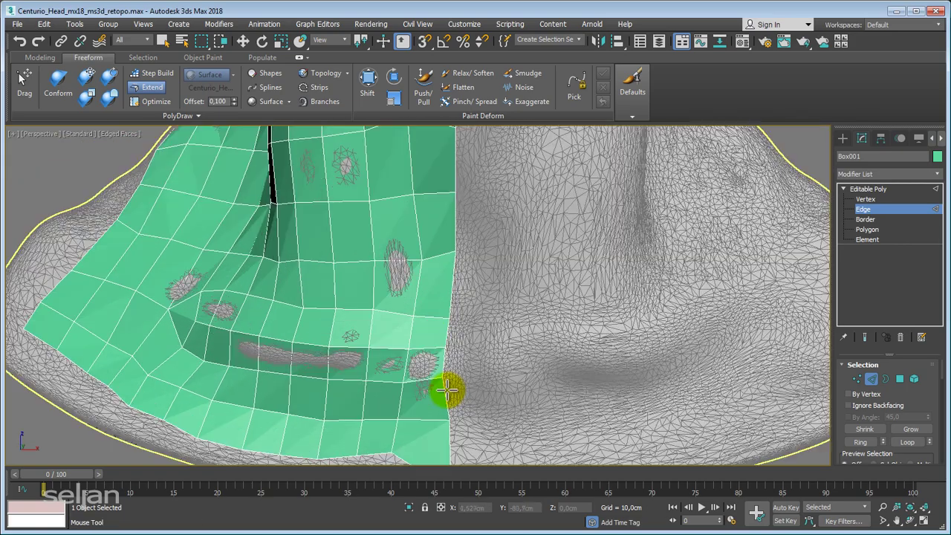
{"action": "mouse_move", "coordinate": [451, 346]}
{"action": "middle_mouse_down", "text": "alt"}
{"action": "mouse_move", "coordinate": [424, 361]}
{"action": "mouse_move", "coordinate": [454, 346]}
{"action": "middle_mouse_up", "text": "alt"}
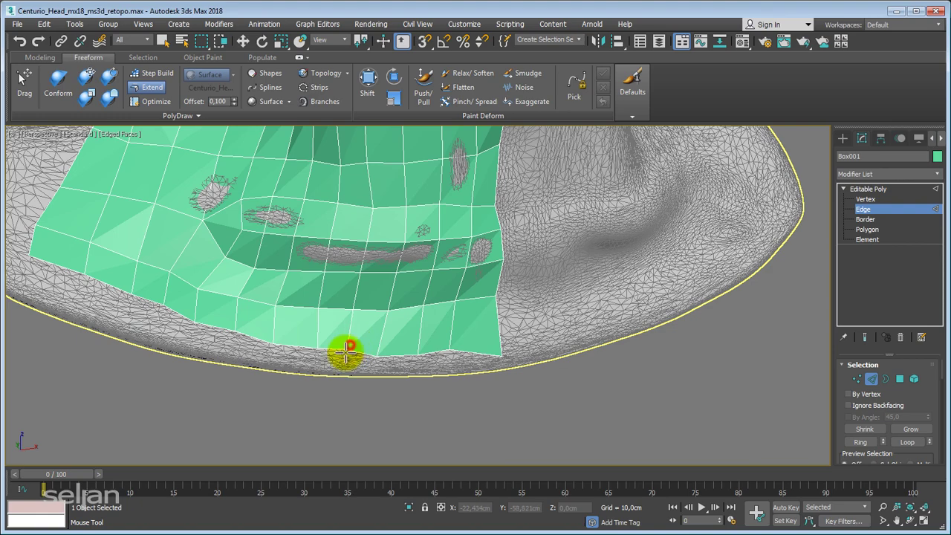
{"action": "mouse_move", "coordinate": [290, 352]}
{"action": "middle_mouse_down", "text": "alt"}
{"action": "mouse_move", "coordinate": [271, 344]}
{"action": "mouse_move", "coordinate": [365, 361]}
{"action": "mouse_move", "coordinate": [312, 347]}
{"action": "middle_mouse_up", "text": "alt"}
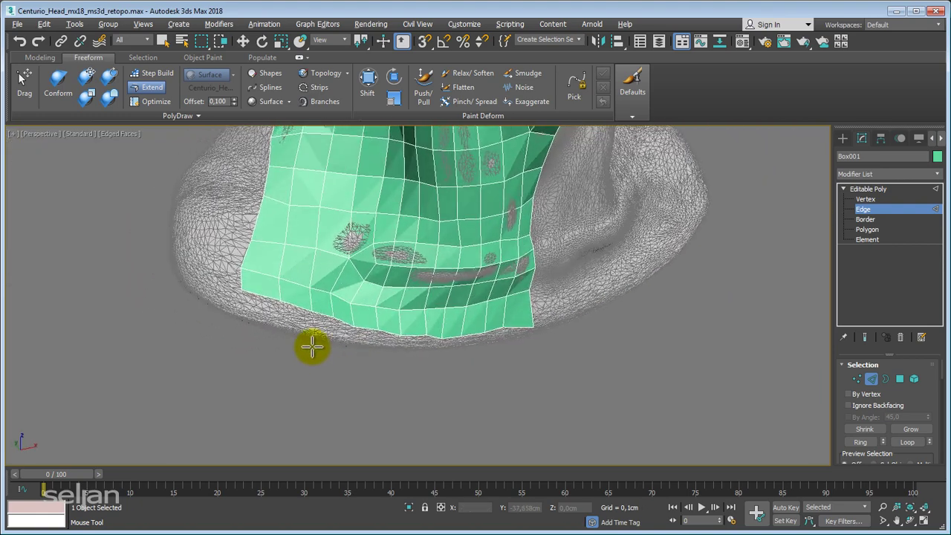
{"action": "scroll", "coordinate": [297, 330], "scroll_direction": "up", "scroll_amount": 3}
{"action": "mouse_move", "coordinate": [264, 301]}
{"action": "left_mouse_down"}
{"action": "mouse_move", "coordinate": [230, 282]}
{"action": "mouse_move", "coordinate": [201, 283]}
{"action": "left_mouse_up"}
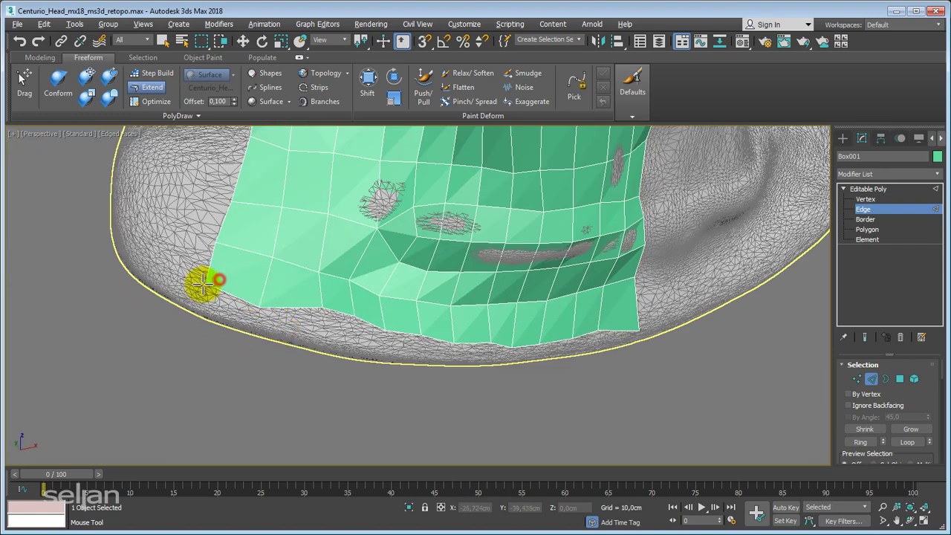
{"action": "mouse_move", "coordinate": [317, 315]}
{"action": "left_mouse_down"}
{"action": "mouse_move", "coordinate": [361, 322]}
{"action": "mouse_move", "coordinate": [339, 329]}
{"action": "mouse_move", "coordinate": [428, 343]}
{"action": "left_mouse_up"}
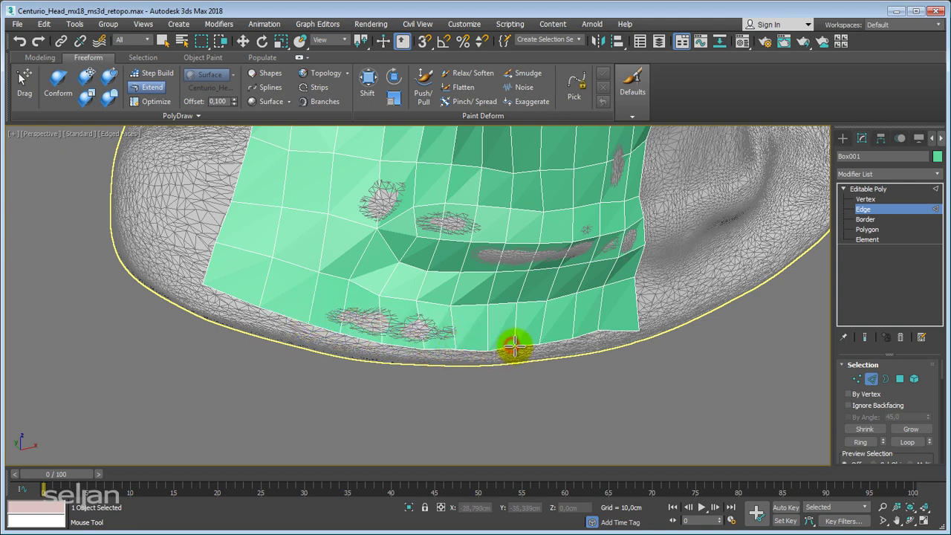
{"action": "mouse_move", "coordinate": [454, 351]}
{"action": "middle_mouse_down", "text": "alt"}
{"action": "mouse_move", "coordinate": [371, 322]}
{"action": "mouse_move", "coordinate": [374, 306]}
{"action": "mouse_move", "coordinate": [482, 341]}
{"action": "mouse_move", "coordinate": [529, 263]}
{"action": "mouse_move", "coordinate": [545, 293]}
{"action": "mouse_move", "coordinate": [480, 257]}
{"action": "mouse_move", "coordinate": [547, 357]}
{"action": "middle_mouse_up", "text": "alt"}
{"action": "mouse_move", "coordinate": [558, 349]}
{"action": "middle_mouse_down", "text": "alt"}
{"action": "mouse_move", "coordinate": [418, 280]}
{"action": "mouse_move", "coordinate": [486, 304]}
{"action": "mouse_move", "coordinate": [431, 283]}
{"action": "mouse_move", "coordinate": [439, 248]}
{"action": "middle_mouse_up", "text": "alt"}
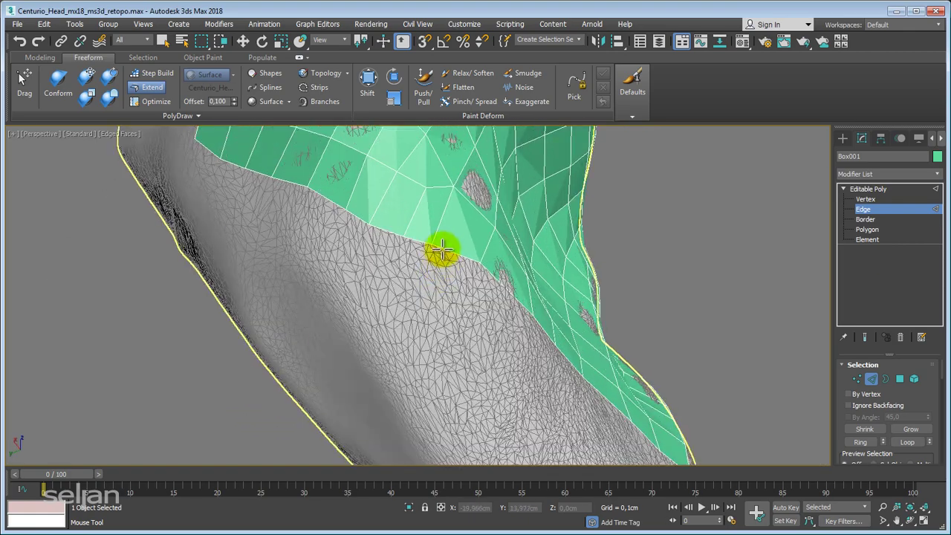
Step: Pull new polygons down from the patch's bottom border and its lower-left edge
{"action": "left_click_drag", "start_coordinate": [381, 232], "coordinate": [360, 278], "text": "shift"}
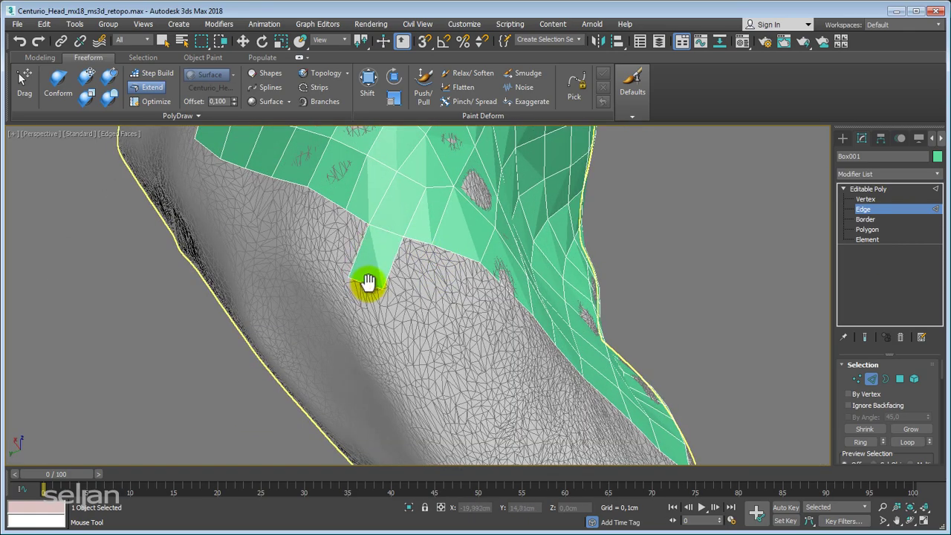
{"action": "scroll", "coordinate": [368, 282], "scroll_direction": "down", "scroll_amount": 3}
{"action": "middle_click_drag", "start_coordinate": [368, 283], "coordinate": [456, 304], "text": "alt"}
{"action": "scroll", "coordinate": [502, 295], "scroll_direction": "up", "scroll_amount": 2}
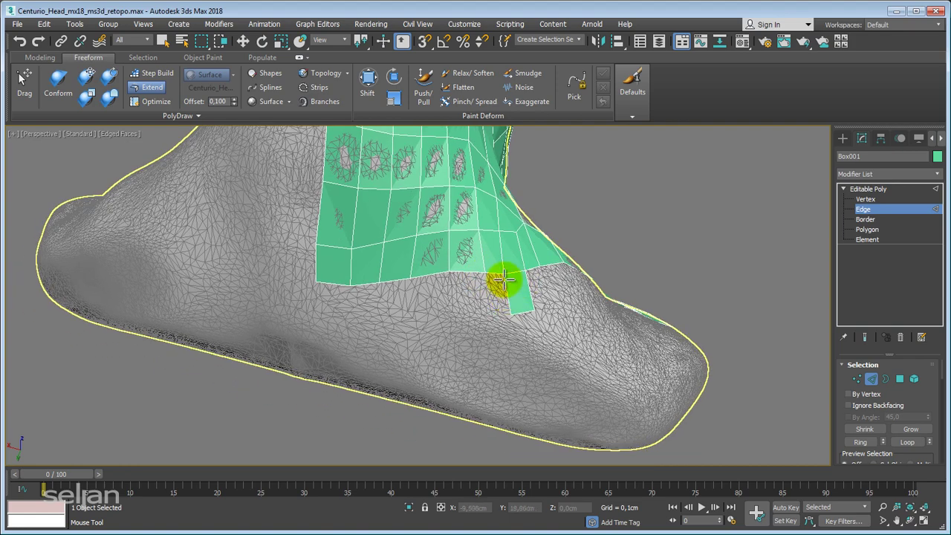
{"action": "mouse_move", "coordinate": [484, 323]}
{"action": "left_mouse_down", "text": "shift"}
{"action": "mouse_move", "coordinate": [452, 290]}
{"action": "mouse_move", "coordinate": [411, 327]}
{"action": "left_mouse_up", "text": "shift"}
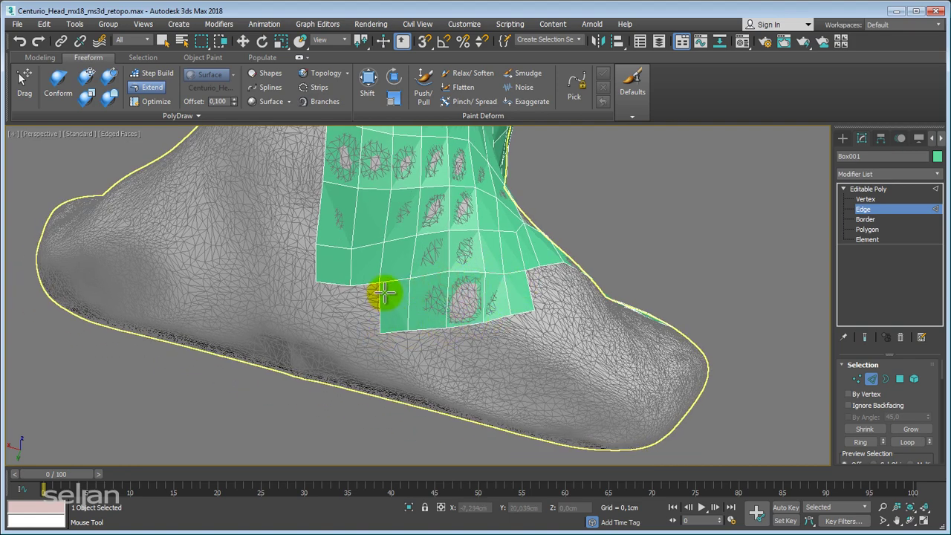
{"action": "left_click_drag", "start_coordinate": [339, 301], "coordinate": [307, 333], "text": "shift"}
{"action": "mouse_move", "coordinate": [308, 334]}
{"action": "middle_mouse_down", "text": "alt"}
{"action": "mouse_move", "coordinate": [350, 312]}
{"action": "mouse_move", "coordinate": [339, 298]}
{"action": "middle_mouse_up", "text": "alt"}
Step: Extend more polygons from the lower border and drag border vertices to reshape the edge
{"action": "mouse_move", "coordinate": [340, 334]}
{"action": "middle_mouse_down", "text": "alt"}
{"action": "mouse_move", "coordinate": [479, 340]}
{"action": "mouse_move", "coordinate": [450, 381]}
{"action": "mouse_move", "coordinate": [337, 265]}
{"action": "middle_mouse_up", "text": "alt"}
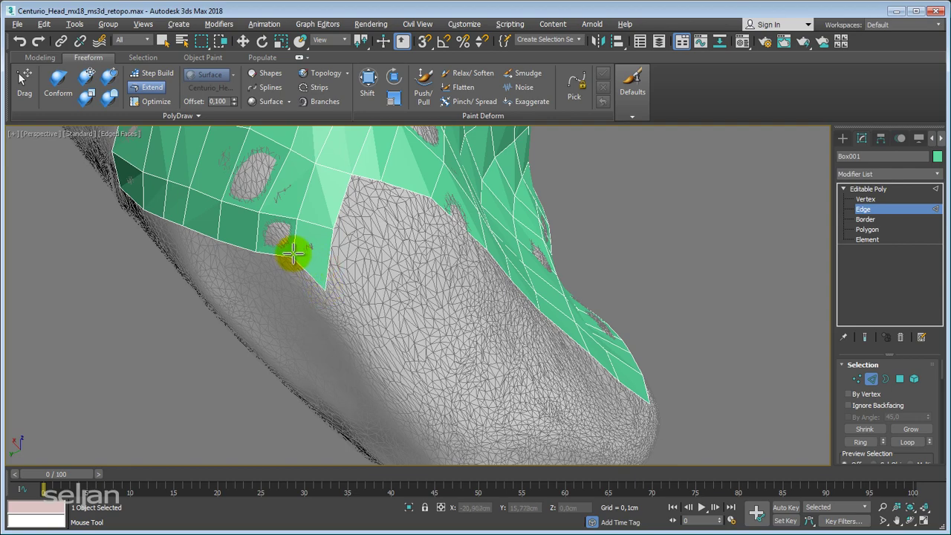
{"action": "left_click_drag", "start_coordinate": [293, 254], "coordinate": [282, 278], "text": "shift"}
{"action": "mouse_move", "coordinate": [283, 277]}
{"action": "middle_mouse_down", "text": "alt"}
{"action": "mouse_move", "coordinate": [334, 282]}
{"action": "mouse_move", "coordinate": [350, 316]}
{"action": "middle_mouse_up", "text": "alt"}
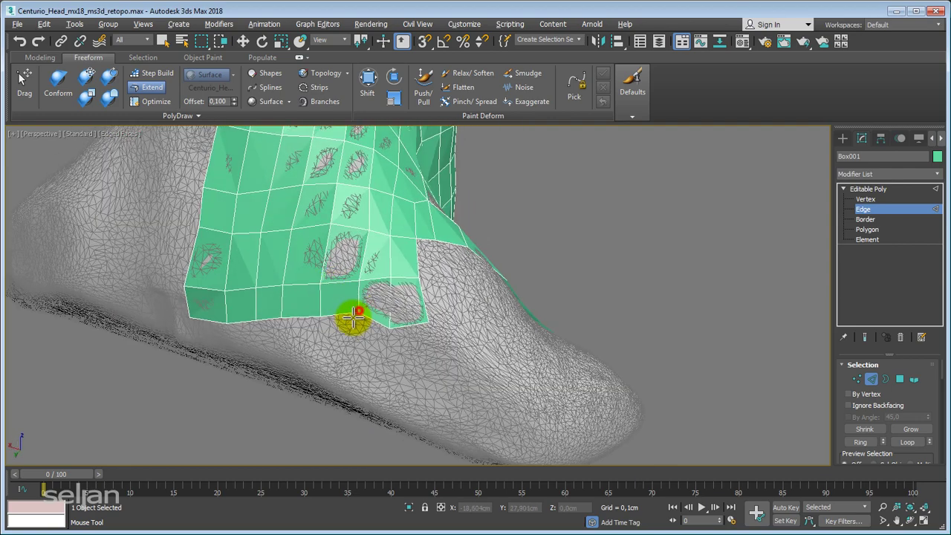
{"action": "mouse_move", "coordinate": [355, 282]}
{"action": "middle_mouse_down", "text": "alt"}
{"action": "mouse_move", "coordinate": [409, 303]}
{"action": "mouse_move", "coordinate": [394, 310]}
{"action": "middle_mouse_up", "text": "alt"}
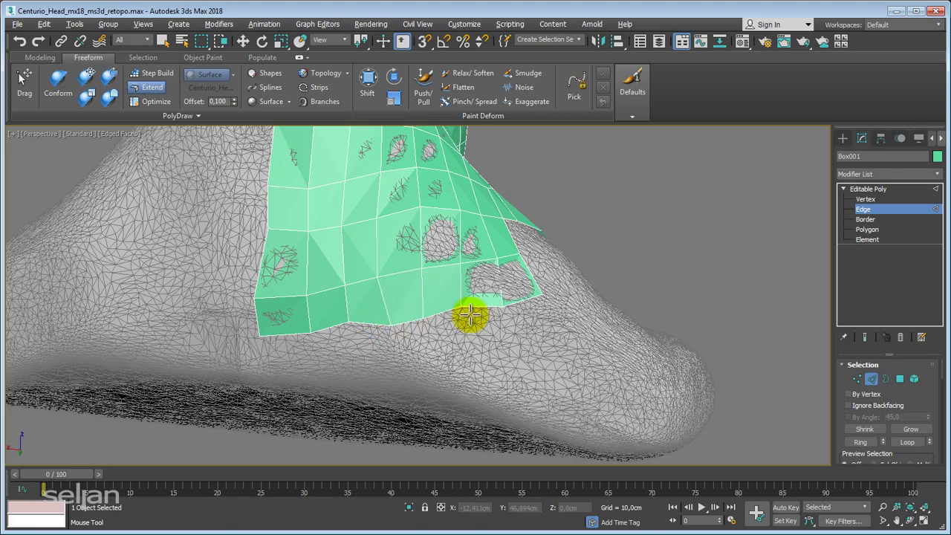
{"action": "left_click_drag", "start_coordinate": [467, 314], "coordinate": [545, 296]}
{"action": "mouse_move", "coordinate": [544, 296]}
{"action": "middle_mouse_down", "text": "alt"}
{"action": "mouse_move", "coordinate": [518, 339]}
{"action": "mouse_move", "coordinate": [450, 312]}
{"action": "mouse_move", "coordinate": [439, 339]}
{"action": "mouse_move", "coordinate": [466, 329]}
{"action": "mouse_move", "coordinate": [361, 340]}
{"action": "mouse_move", "coordinate": [366, 369]}
{"action": "mouse_move", "coordinate": [319, 378]}
{"action": "mouse_move", "coordinate": [382, 403]}
{"action": "mouse_move", "coordinate": [382, 317]}
{"action": "middle_mouse_up", "text": "alt"}
{"action": "scroll", "coordinate": [382, 317], "scroll_direction": "up", "scroll_amount": 1}
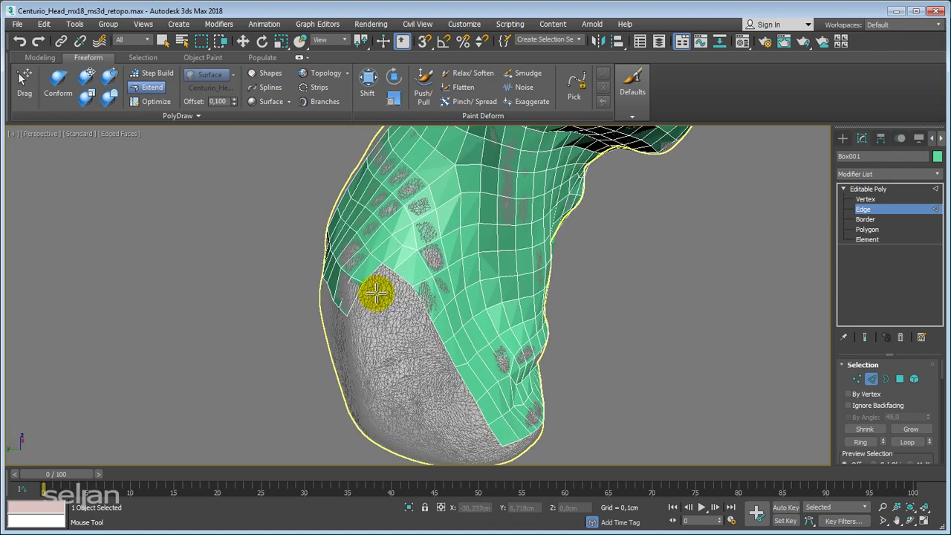
{"action": "scroll", "coordinate": [378, 290], "scroll_direction": "up", "scroll_amount": 3}
{"action": "left_click_drag", "start_coordinate": [355, 295], "coordinate": [315, 357]}
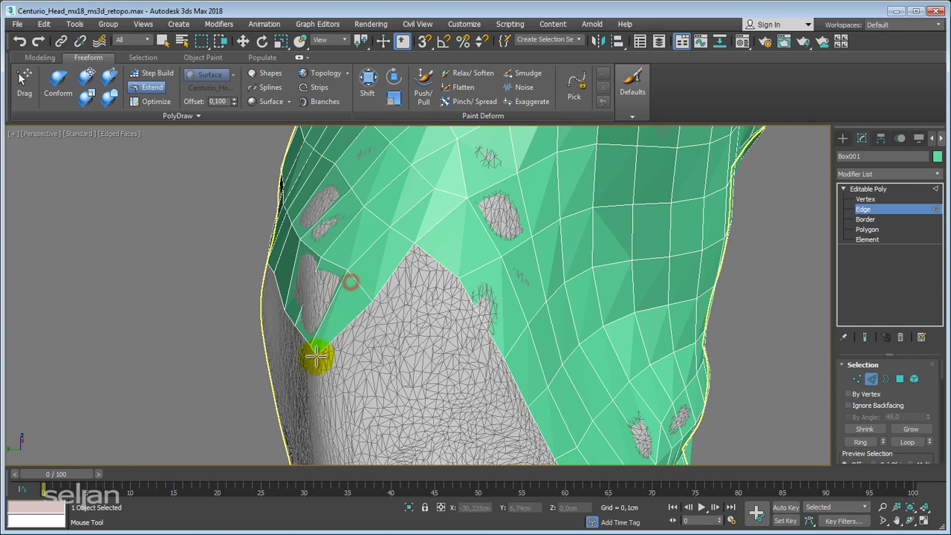
{"action": "mouse_move", "coordinate": [417, 327]}
{"action": "middle_mouse_down"}
{"action": "mouse_move", "coordinate": [413, 272]}
{"action": "mouse_move", "coordinate": [403, 301]}
{"action": "mouse_move", "coordinate": [410, 307]}
{"action": "mouse_move", "coordinate": [439, 228]}
{"action": "middle_mouse_up"}
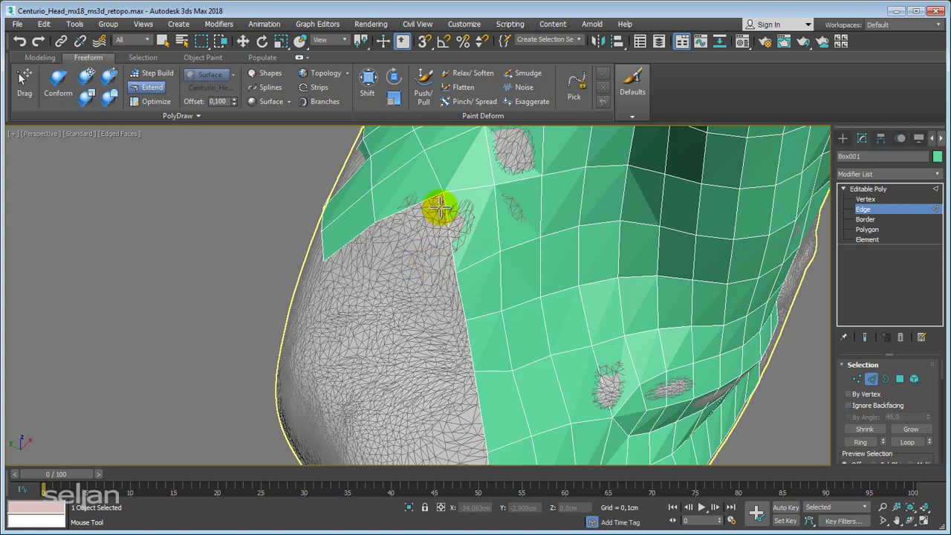
Step: Drag the lower border vertices further down and extend a new bottom row at the lower-left
{"action": "left_click_drag", "start_coordinate": [326, 262], "coordinate": [331, 305]}
{"action": "left_click_drag", "start_coordinate": [375, 228], "coordinate": [396, 285]}
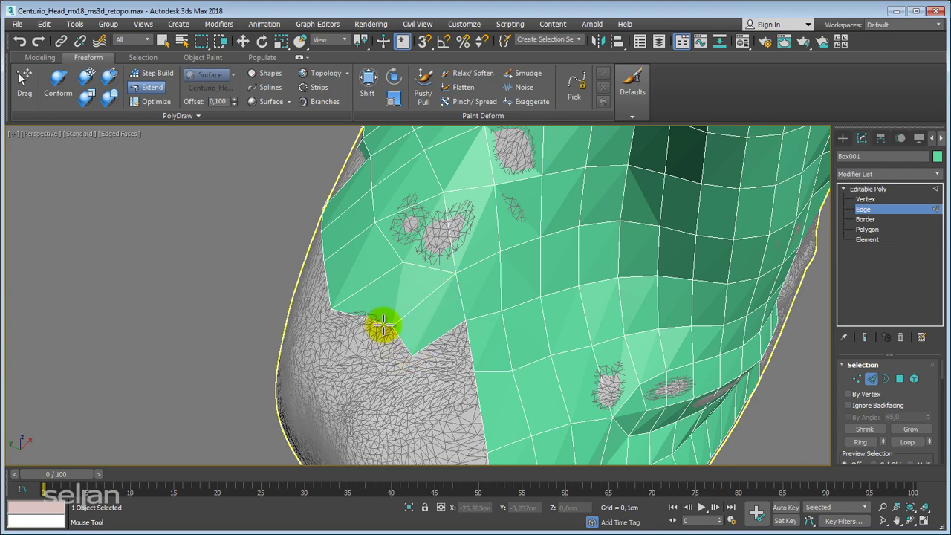
{"action": "mouse_move", "coordinate": [386, 322]}
{"action": "middle_mouse_down", "text": "alt"}
{"action": "mouse_move", "coordinate": [371, 297]}
{"action": "mouse_move", "coordinate": [382, 262]}
{"action": "mouse_move", "coordinate": [422, 279]}
{"action": "middle_mouse_up", "text": "alt"}
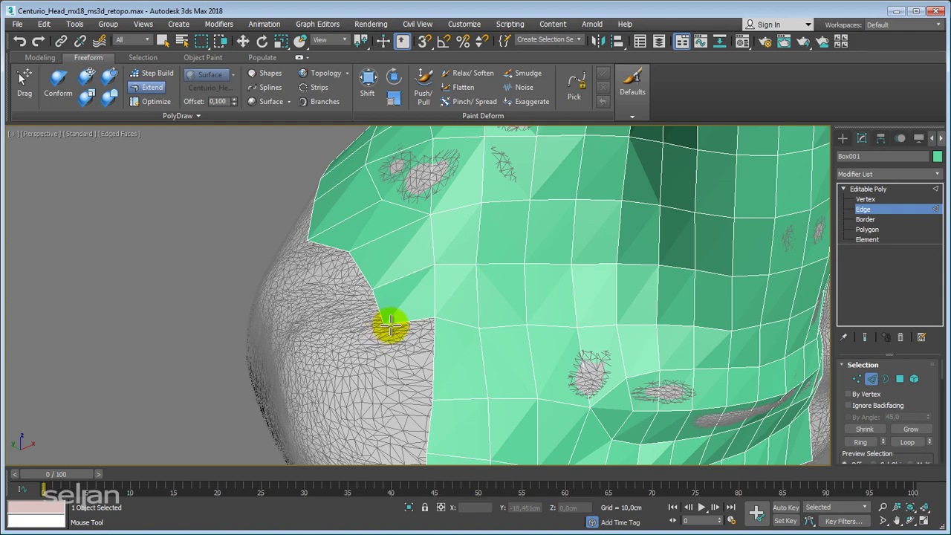
{"action": "middle_click_drag", "start_coordinate": [390, 325], "coordinate": [412, 276], "text": "alt"}
{"action": "mouse_move", "coordinate": [405, 355]}
{"action": "left_mouse_down"}
{"action": "mouse_move", "coordinate": [357, 374]}
{"action": "mouse_move", "coordinate": [403, 399]}
{"action": "mouse_move", "coordinate": [334, 416]}
{"action": "left_mouse_up"}
{"action": "mouse_move", "coordinate": [334, 416]}
{"action": "middle_mouse_down", "text": "alt"}
{"action": "mouse_move", "coordinate": [376, 365]}
{"action": "mouse_move", "coordinate": [428, 367]}
{"action": "mouse_move", "coordinate": [376, 339]}
{"action": "mouse_move", "coordinate": [452, 349]}
{"action": "mouse_move", "coordinate": [421, 319]}
{"action": "mouse_move", "coordinate": [409, 334]}
{"action": "mouse_move", "coordinate": [500, 309]}
{"action": "middle_mouse_up", "text": "alt"}
{"action": "left_click_drag", "start_coordinate": [370, 299], "coordinate": [357, 334], "text": "shift"}
{"action": "mouse_move", "coordinate": [356, 333]}
{"action": "middle_mouse_down", "text": "alt"}
{"action": "mouse_move", "coordinate": [552, 373]}
{"action": "mouse_move", "coordinate": [427, 332]}
{"action": "middle_mouse_up", "text": "alt"}
{"action": "scroll", "coordinate": [450, 321], "scroll_direction": "up", "scroll_amount": 3}
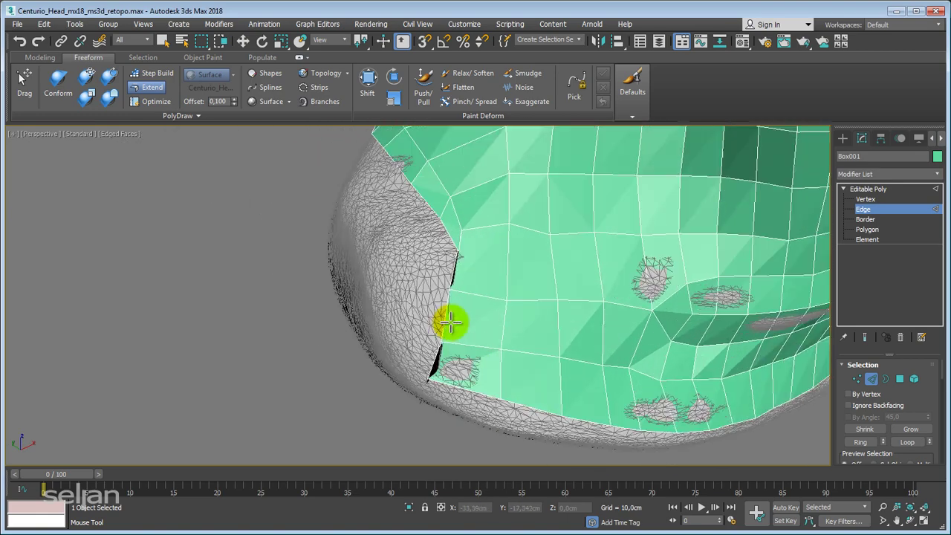
Step: Try a Conform stroke on the patch's left edge, then undo it
{"action": "left_click", "coordinate": [109, 97]}
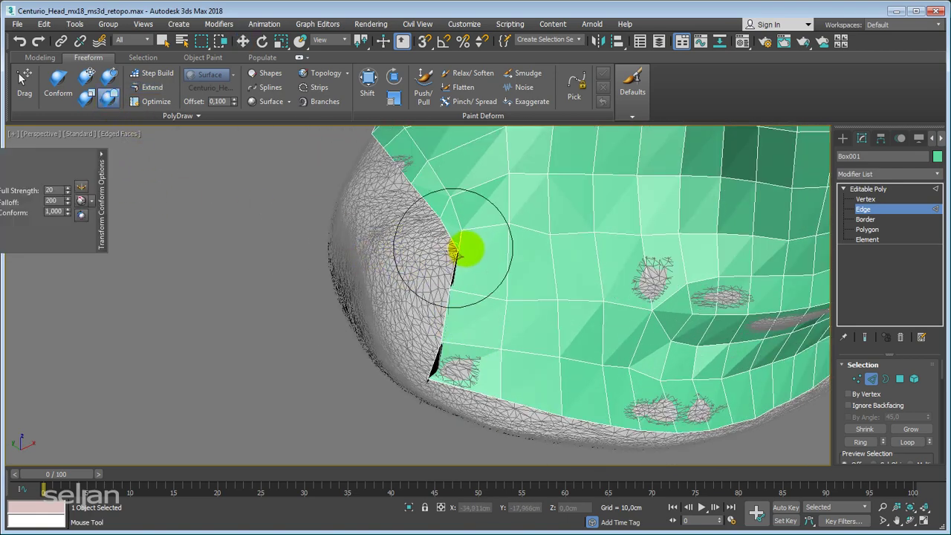
{"action": "mouse_move", "coordinate": [471, 242]}
{"action": "left_mouse_down"}
{"action": "mouse_move", "coordinate": [486, 281]}
{"action": "mouse_move", "coordinate": [435, 329]}
{"action": "left_mouse_up"}
{"action": "left_click_drag", "start_coordinate": [478, 364], "coordinate": [480, 361]}
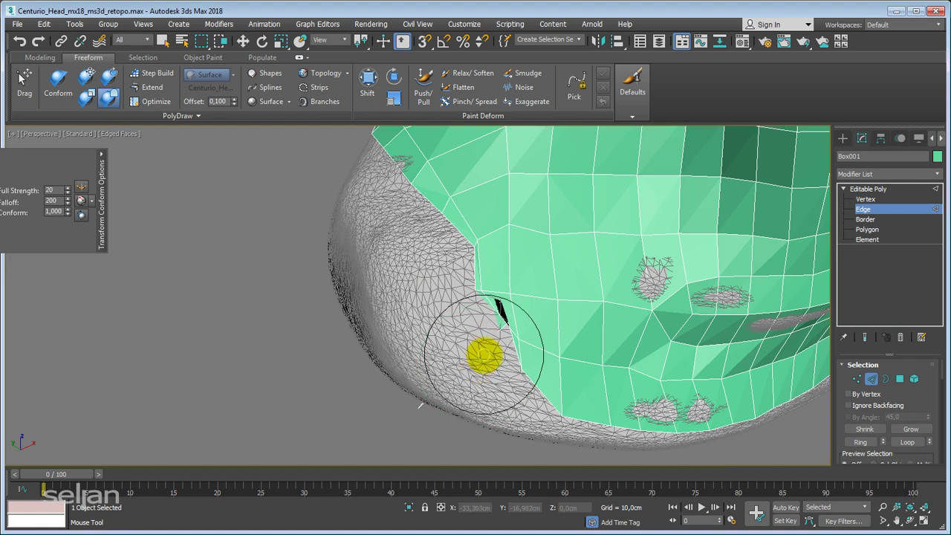
{"action": "key", "text": "ctrl+z"}
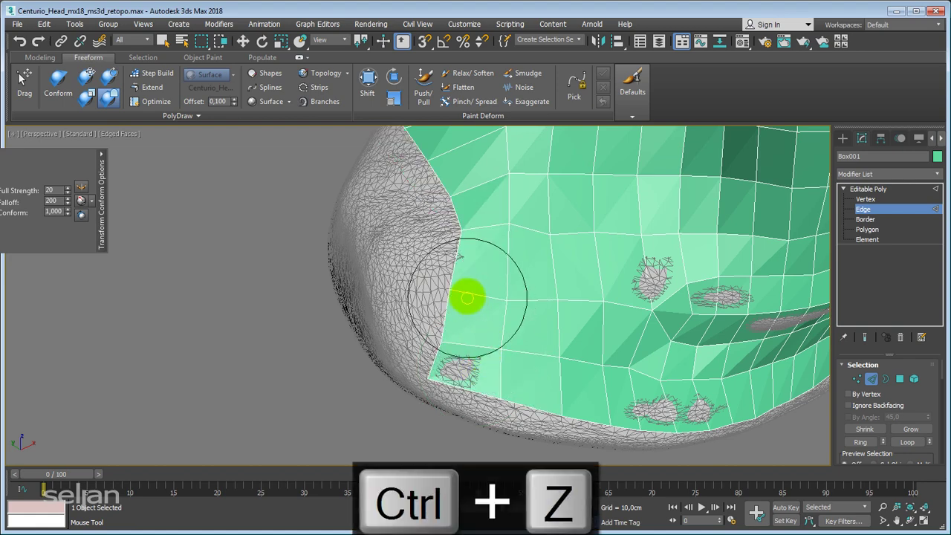
{"action": "middle_click_drag", "start_coordinate": [471, 350], "coordinate": [424, 334], "text": "alt"}
{"action": "key", "text": "w"}
Step: With PolyDraw Extend, pull the left border outward along the head's lower-left silhouette
{"action": "left_click", "coordinate": [148, 87]}
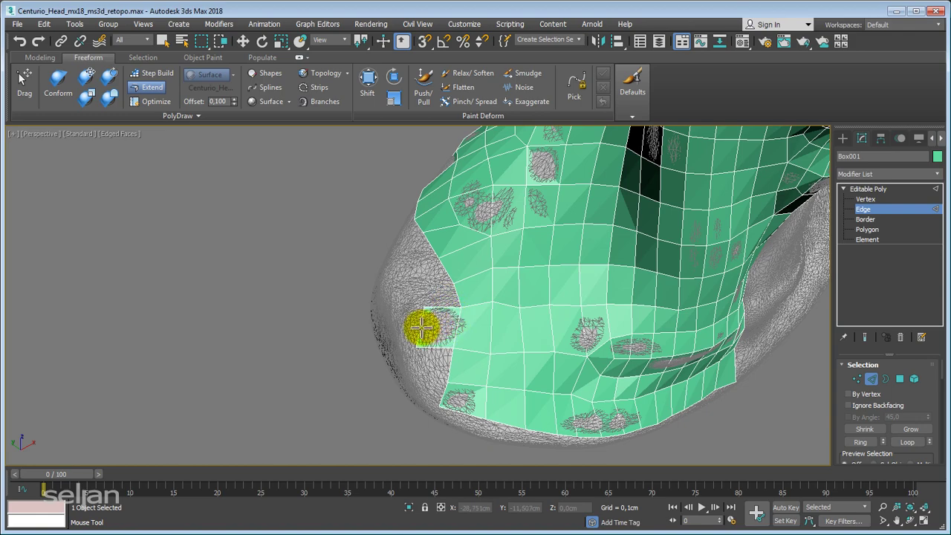
{"action": "mouse_move", "coordinate": [421, 327]}
{"action": "middle_mouse_down", "text": "alt"}
{"action": "mouse_move", "coordinate": [446, 334]}
{"action": "mouse_move", "coordinate": [384, 314]}
{"action": "mouse_move", "coordinate": [443, 391]}
{"action": "middle_mouse_up", "text": "alt"}
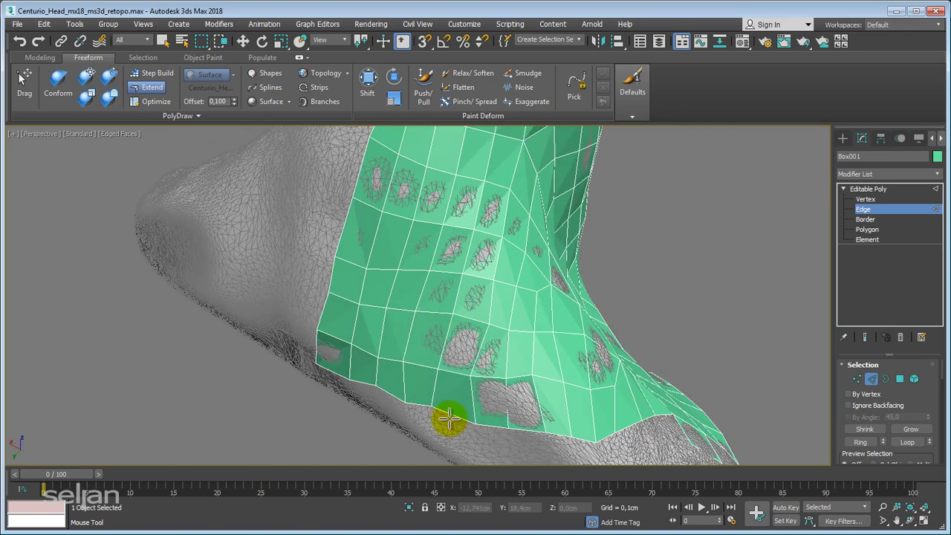
{"action": "mouse_move", "coordinate": [439, 442]}
{"action": "middle_mouse_down", "text": "alt"}
{"action": "mouse_move", "coordinate": [403, 330]}
{"action": "mouse_move", "coordinate": [356, 314]}
{"action": "mouse_move", "coordinate": [353, 338]}
{"action": "mouse_move", "coordinate": [393, 342]}
{"action": "mouse_move", "coordinate": [364, 229]}
{"action": "mouse_move", "coordinate": [370, 255]}
{"action": "middle_mouse_up", "text": "alt"}
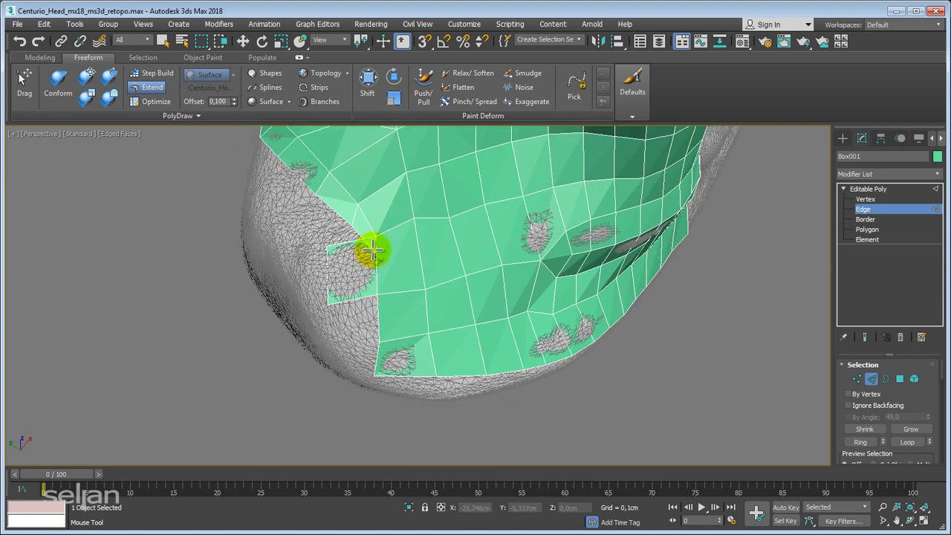
{"action": "mouse_move", "coordinate": [371, 251]}
{"action": "left_mouse_down"}
{"action": "mouse_move", "coordinate": [318, 250]}
{"action": "mouse_move", "coordinate": [344, 216]}
{"action": "mouse_move", "coordinate": [310, 212]}
{"action": "mouse_move", "coordinate": [289, 196]}
{"action": "left_mouse_up"}
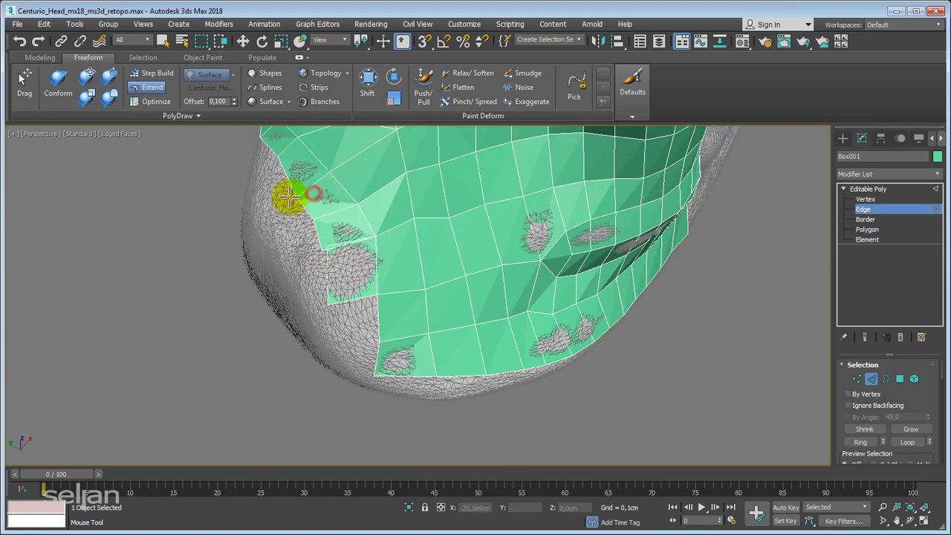
{"action": "middle_click_drag", "start_coordinate": [289, 197], "coordinate": [350, 272], "text": "alt"}
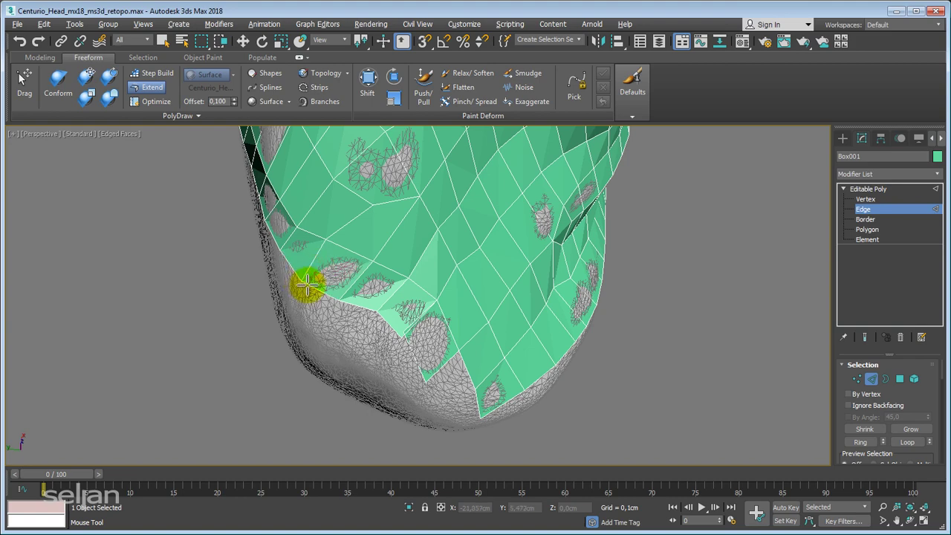
{"action": "left_click_drag", "start_coordinate": [306, 284], "coordinate": [366, 309]}
{"action": "mouse_move", "coordinate": [369, 320]}
{"action": "middle_mouse_down", "text": "alt"}
{"action": "mouse_move", "coordinate": [394, 329]}
{"action": "mouse_move", "coordinate": [322, 280]}
{"action": "mouse_move", "coordinate": [346, 289]}
{"action": "middle_mouse_up", "text": "alt"}
{"action": "mouse_move", "coordinate": [369, 281]}
{"action": "left_mouse_down"}
{"action": "mouse_move", "coordinate": [308, 346]}
{"action": "mouse_move", "coordinate": [314, 392]}
{"action": "mouse_move", "coordinate": [321, 386]}
{"action": "left_mouse_up"}
{"action": "mouse_move", "coordinate": [317, 367]}
{"action": "middle_mouse_down", "text": "alt"}
{"action": "mouse_move", "coordinate": [307, 325]}
{"action": "mouse_move", "coordinate": [319, 364]}
{"action": "middle_mouse_up", "text": "alt"}
Step: Optimize away a vertex on the patch's left boundary
{"action": "left_click", "coordinate": [149, 101]}
{"action": "mouse_move", "coordinate": [338, 282]}
{"action": "middle_mouse_down", "text": "alt"}
{"action": "mouse_move", "coordinate": [356, 375]}
{"action": "mouse_move", "coordinate": [174, 123]}
{"action": "middle_mouse_up", "text": "alt"}
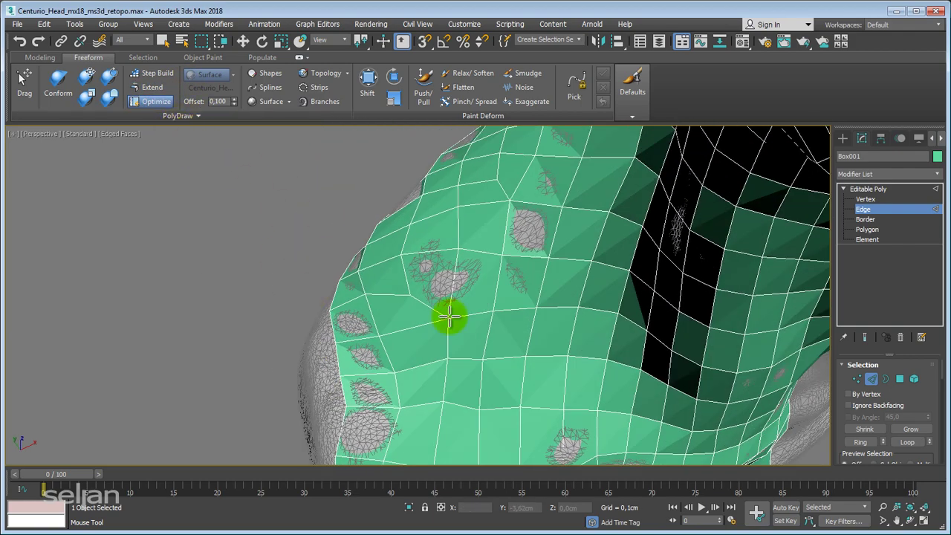
{"action": "middle_click_drag", "start_coordinate": [448, 314], "coordinate": [329, 280], "text": "alt"}
{"action": "left_click", "coordinate": [329, 279]}
{"action": "left_click", "coordinate": [152, 89]}
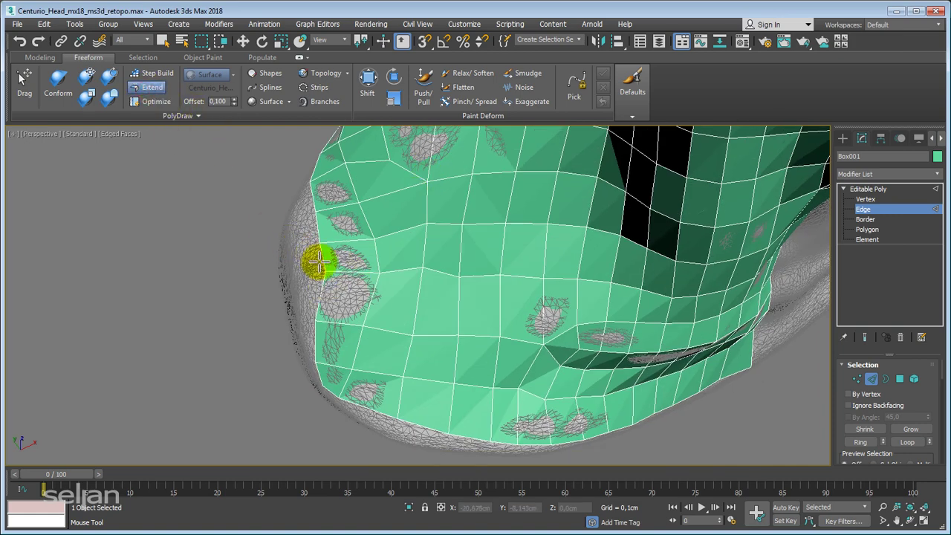
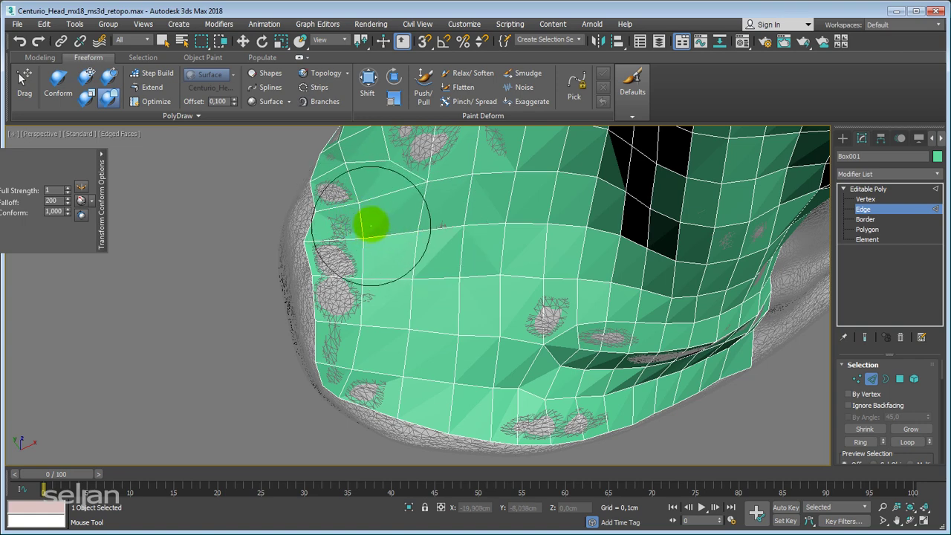
Step: Orbit and zoom to a low frontal view of the chin and neck border
{"action": "middle_click_drag", "start_coordinate": [364, 201], "coordinate": [435, 238], "text": "alt"}
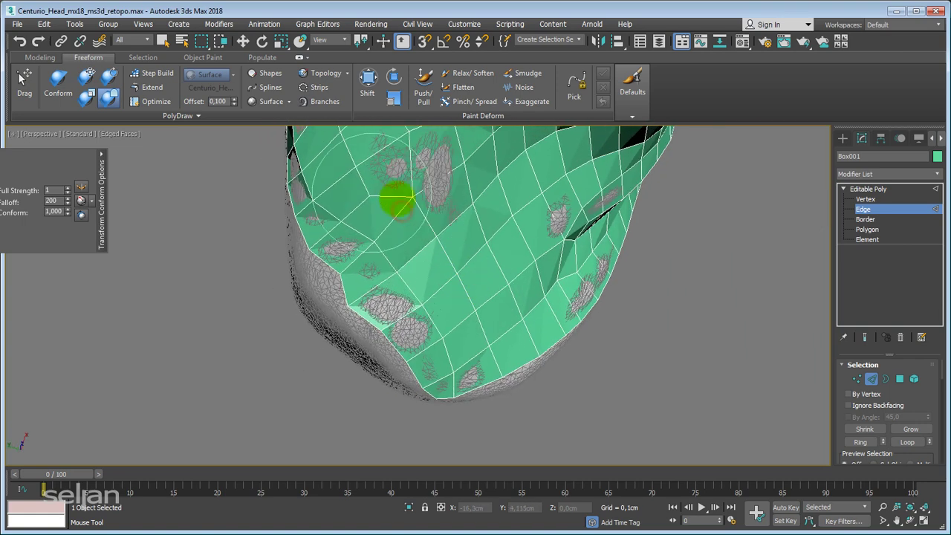
{"action": "mouse_move", "coordinate": [443, 201]}
{"action": "middle_mouse_down"}
{"action": "mouse_move", "coordinate": [423, 201]}
{"action": "mouse_move", "coordinate": [455, 332]}
{"action": "middle_mouse_up"}
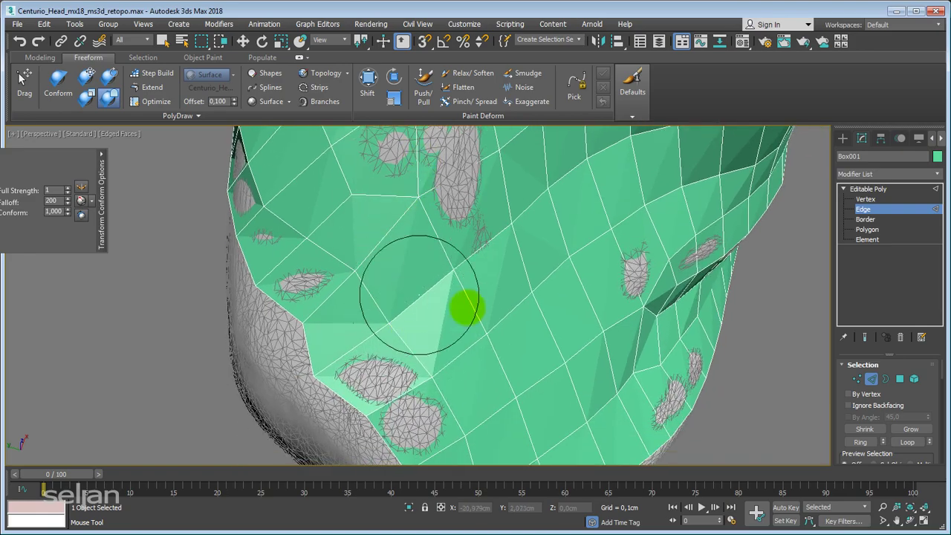
{"action": "scroll", "coordinate": [420, 295], "scroll_direction": "down", "scroll_amount": 3}
{"action": "middle_click_drag", "start_coordinate": [535, 297], "coordinate": [488, 312], "text": "alt"}
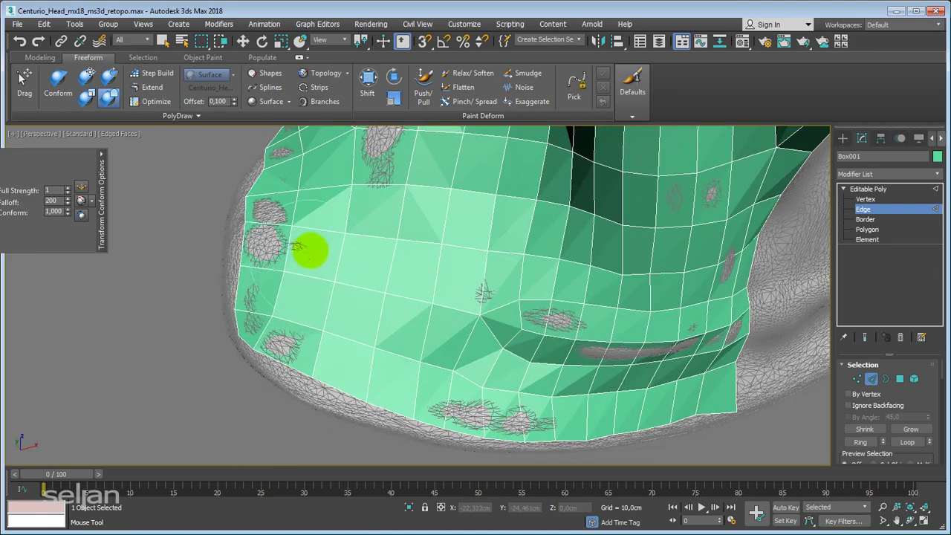
{"action": "mouse_move", "coordinate": [311, 251]}
{"action": "middle_mouse_down"}
{"action": "mouse_move", "coordinate": [365, 304]}
{"action": "mouse_move", "coordinate": [520, 304]}
{"action": "mouse_move", "coordinate": [530, 221]}
{"action": "mouse_move", "coordinate": [449, 199]}
{"action": "mouse_move", "coordinate": [349, 289]}
{"action": "middle_mouse_up"}
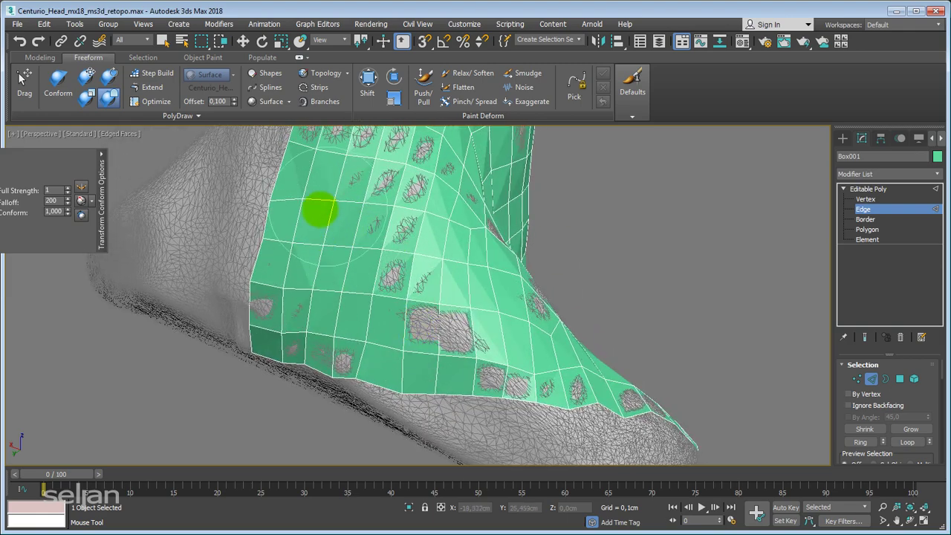
{"action": "mouse_move", "coordinate": [320, 211]}
{"action": "middle_mouse_down", "text": "alt"}
{"action": "mouse_move", "coordinate": [388, 322]}
{"action": "mouse_move", "coordinate": [383, 250]}
{"action": "mouse_move", "coordinate": [415, 237]}
{"action": "middle_mouse_up", "text": "alt"}
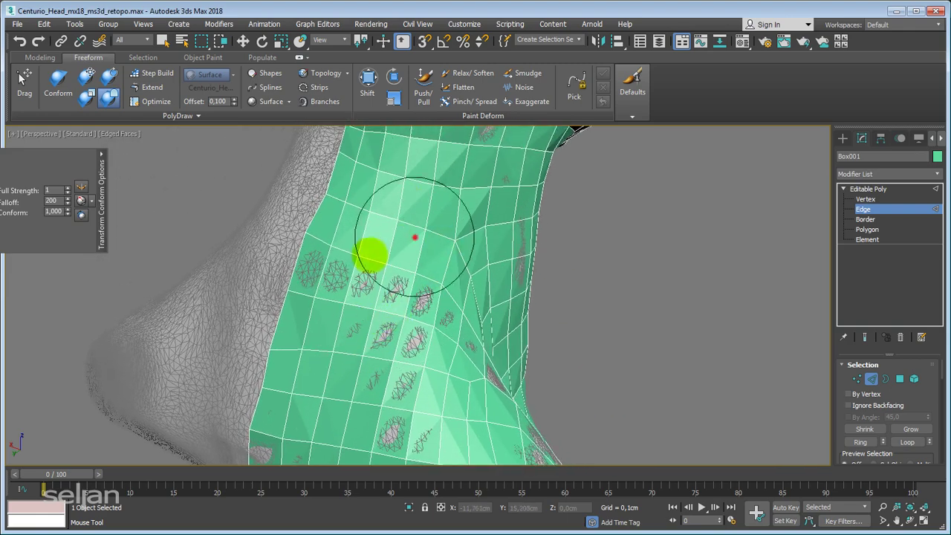
{"action": "mouse_move", "coordinate": [423, 305]}
{"action": "middle_mouse_down", "text": "alt"}
{"action": "mouse_move", "coordinate": [367, 299]}
{"action": "mouse_move", "coordinate": [414, 293]}
{"action": "middle_mouse_up", "text": "alt"}
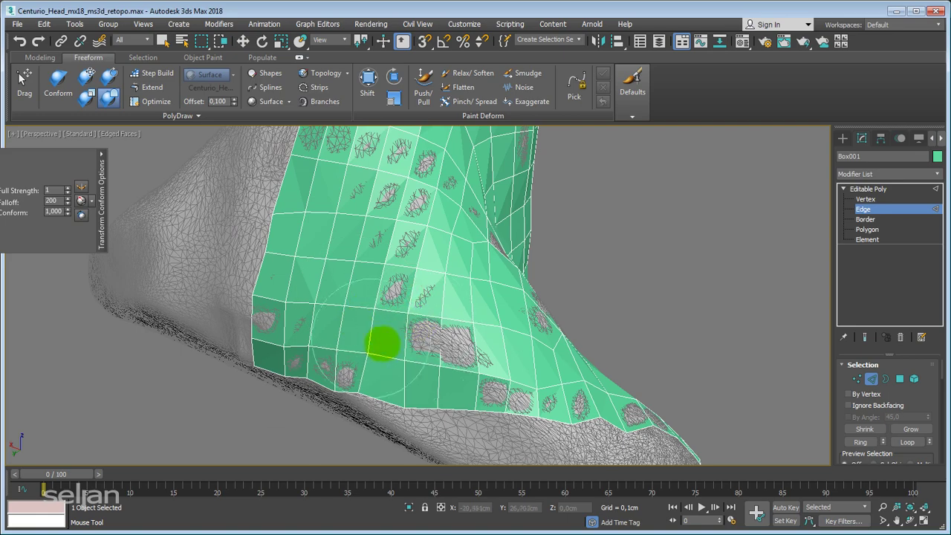
{"action": "mouse_move", "coordinate": [465, 342]}
{"action": "middle_mouse_down", "text": "alt"}
{"action": "mouse_move", "coordinate": [495, 322]}
{"action": "mouse_move", "coordinate": [466, 330]}
{"action": "mouse_move", "coordinate": [405, 308]}
{"action": "mouse_move", "coordinate": [302, 304]}
{"action": "mouse_move", "coordinate": [363, 277]}
{"action": "middle_mouse_up", "text": "alt"}
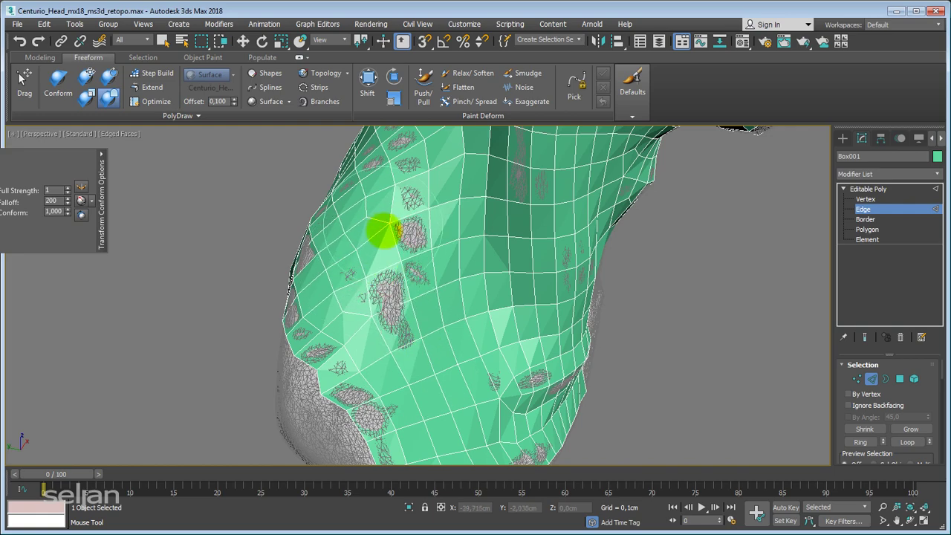
{"action": "middle_click_drag", "start_coordinate": [385, 231], "coordinate": [378, 269], "text": "alt"}
{"action": "mouse_move", "coordinate": [380, 303]}
{"action": "middle_mouse_down", "text": "alt"}
{"action": "mouse_move", "coordinate": [361, 183]}
{"action": "mouse_move", "coordinate": [340, 199]}
{"action": "middle_mouse_up", "text": "alt"}
{"action": "mouse_move", "coordinate": [340, 254]}
{"action": "middle_mouse_down", "text": "alt"}
{"action": "mouse_move", "coordinate": [388, 248]}
{"action": "mouse_move", "coordinate": [403, 307]}
{"action": "mouse_move", "coordinate": [511, 297]}
{"action": "mouse_move", "coordinate": [453, 240]}
{"action": "mouse_move", "coordinate": [486, 318]}
{"action": "mouse_move", "coordinate": [395, 280]}
{"action": "middle_mouse_up", "text": "alt"}
{"action": "mouse_move", "coordinate": [286, 210]}
{"action": "middle_mouse_down", "text": "alt"}
{"action": "mouse_move", "coordinate": [483, 240]}
{"action": "mouse_move", "coordinate": [493, 297]}
{"action": "middle_mouse_up", "text": "alt"}
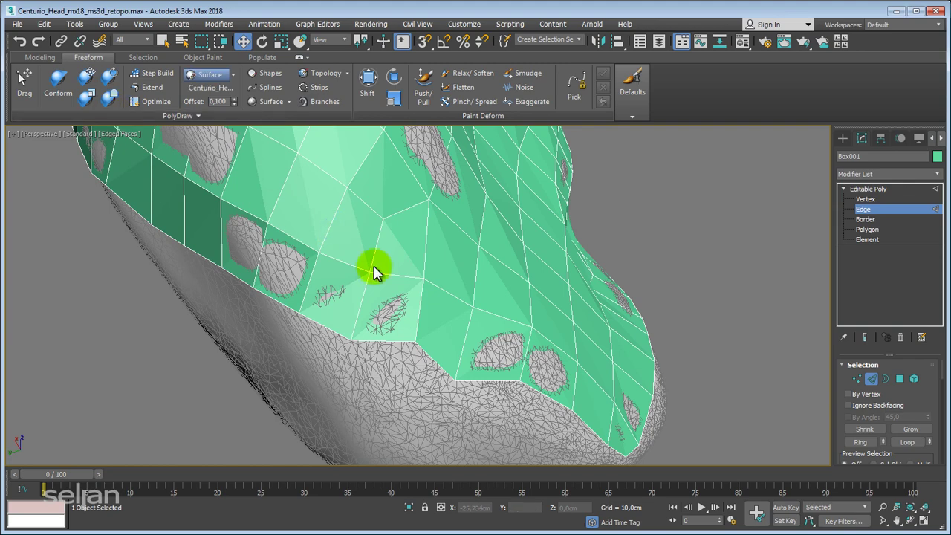
{"action": "middle_click_drag", "start_coordinate": [371, 265], "coordinate": [365, 290], "text": "alt"}
Step: With Extend, drag the mesh's lower border down over the underside of the chin
{"action": "left_click", "coordinate": [151, 87]}
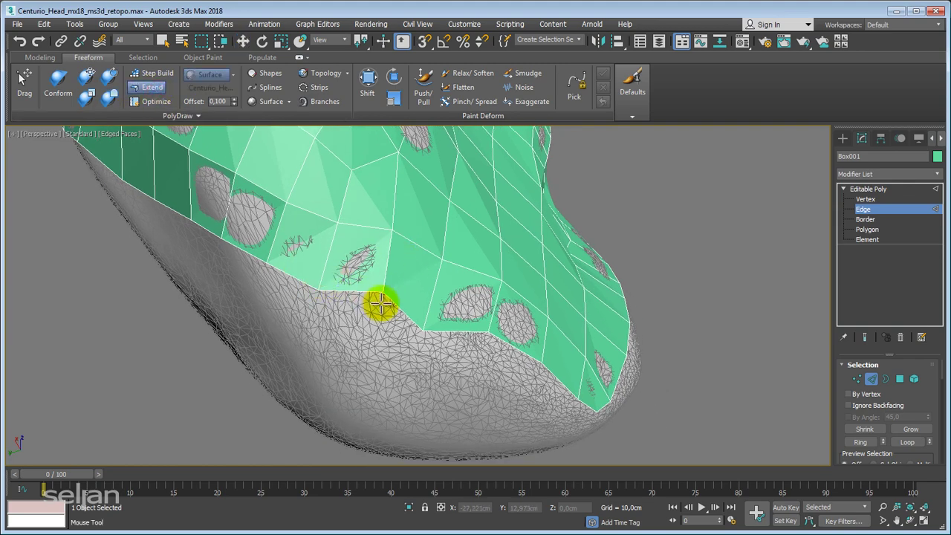
{"action": "mouse_move", "coordinate": [438, 336]}
{"action": "left_mouse_down"}
{"action": "mouse_move", "coordinate": [480, 334]}
{"action": "mouse_move", "coordinate": [540, 361]}
{"action": "mouse_move", "coordinate": [531, 378]}
{"action": "left_mouse_up"}
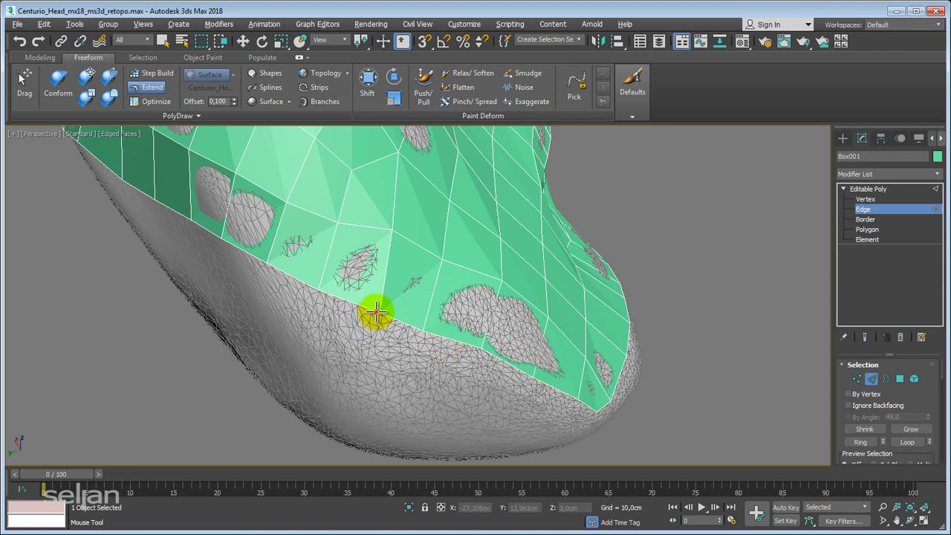
{"action": "mouse_move", "coordinate": [365, 305]}
{"action": "middle_mouse_down", "text": "alt"}
{"action": "mouse_move", "coordinate": [435, 297]}
{"action": "mouse_move", "coordinate": [396, 282]}
{"action": "mouse_move", "coordinate": [260, 270]}
{"action": "mouse_move", "coordinate": [249, 250]}
{"action": "middle_mouse_up", "text": "alt"}
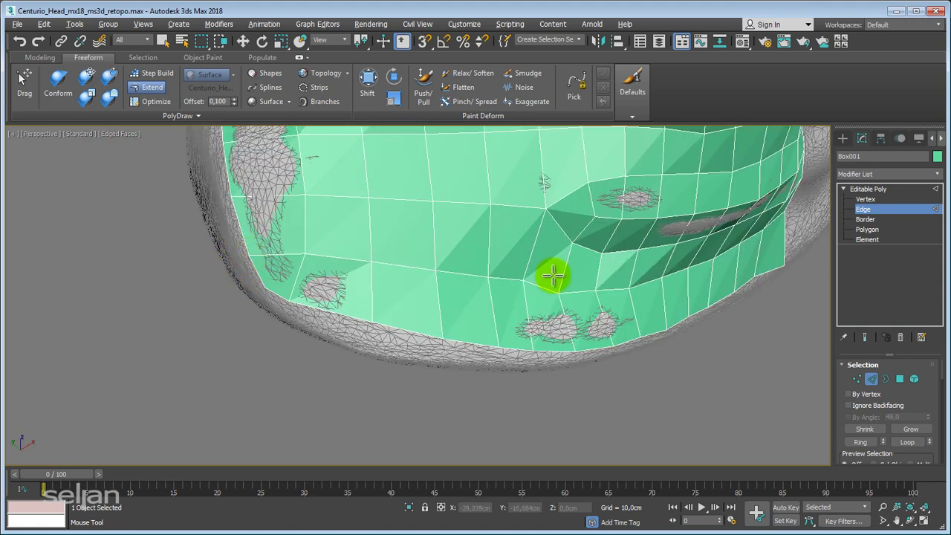
{"action": "mouse_move", "coordinate": [552, 272]}
{"action": "middle_mouse_down", "text": "alt"}
{"action": "mouse_move", "coordinate": [510, 271]}
{"action": "mouse_move", "coordinate": [573, 304]}
{"action": "mouse_move", "coordinate": [478, 297]}
{"action": "mouse_move", "coordinate": [498, 294]}
{"action": "middle_mouse_up", "text": "alt"}
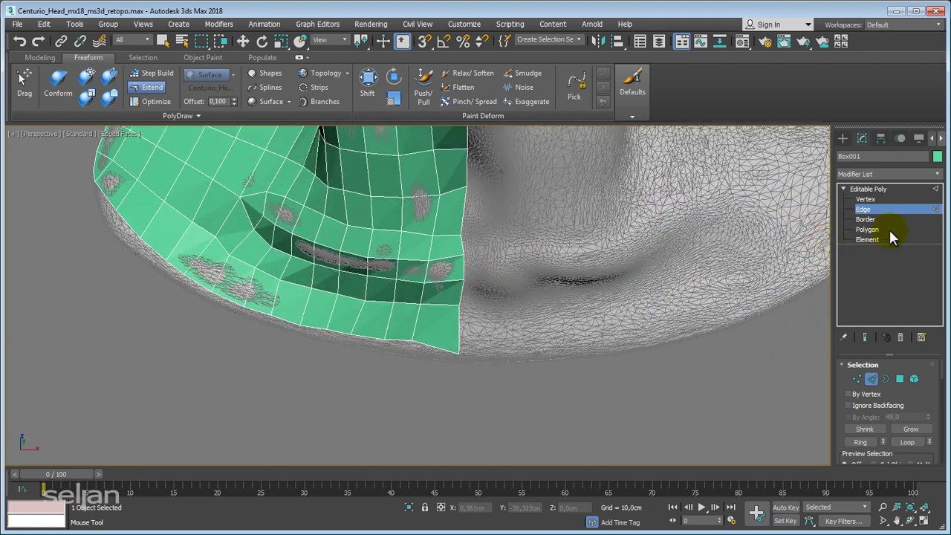
Step: Add a Symmetry modifier with Flip enabled to mirror the retopology half
{"action": "left_click", "coordinate": [883, 189]}
{"action": "left_click", "coordinate": [898, 172]}
{"action": "key", "text": "s"}
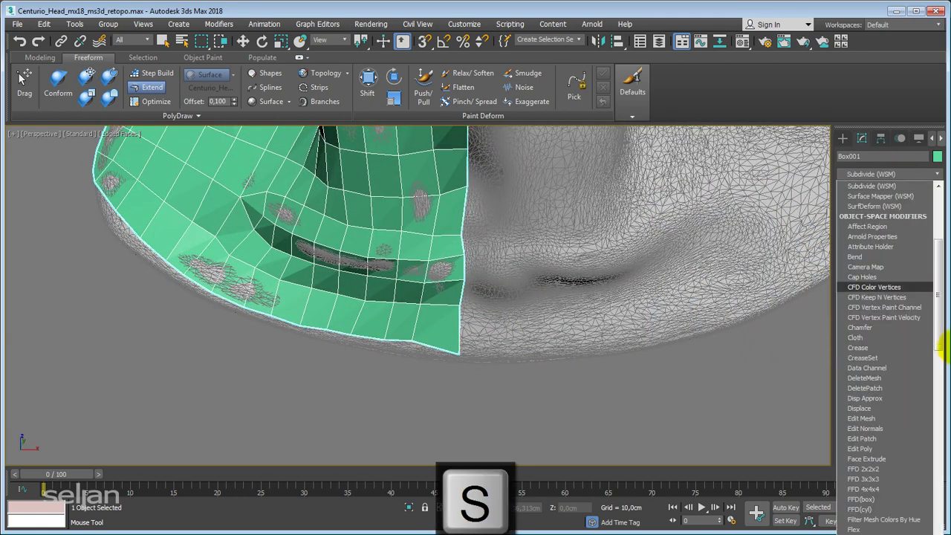
{"action": "scroll", "coordinate": [884, 346], "scroll_direction": "up", "scroll_amount": 20}
{"action": "scroll", "coordinate": [883, 346], "scroll_direction": "down", "scroll_amount": 20}
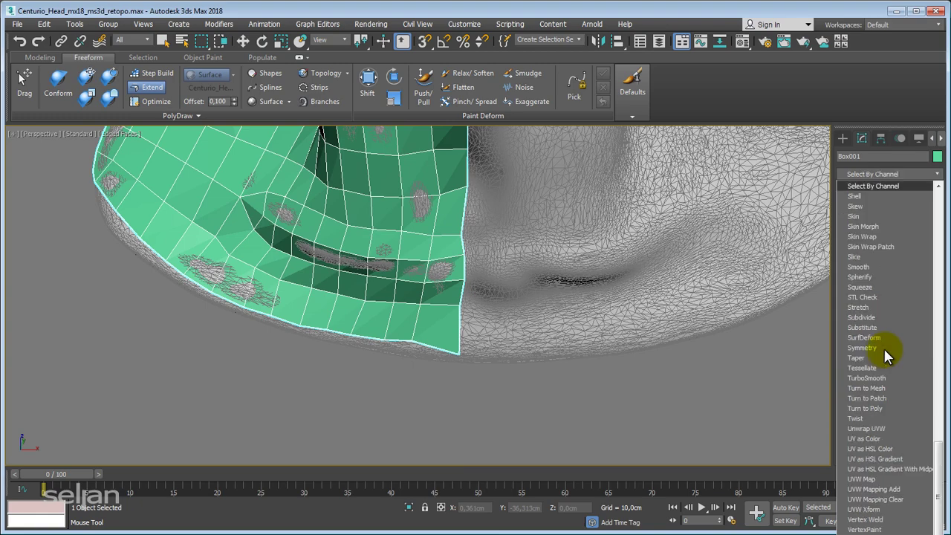
{"action": "left_click", "coordinate": [861, 348]}
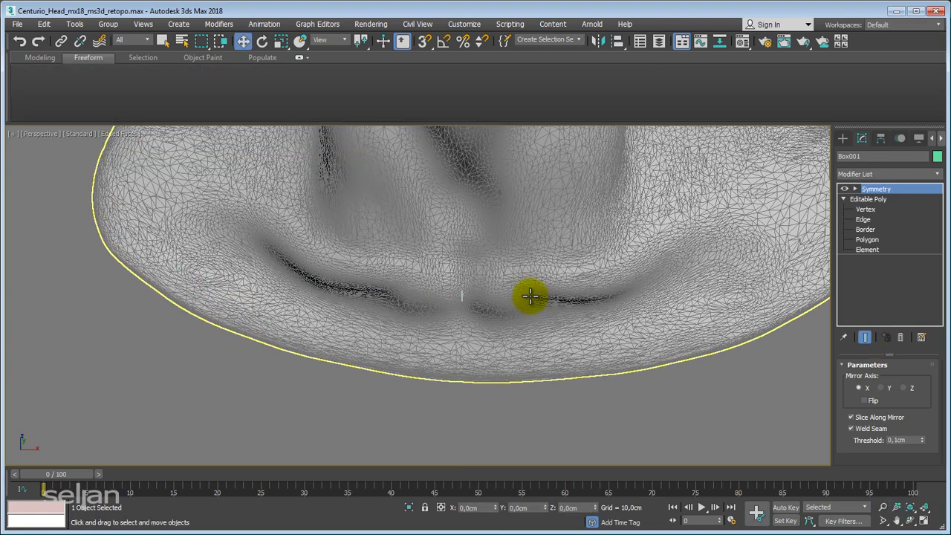
{"action": "left_click", "coordinate": [864, 400]}
Step: Return to the Editable Poly's Vertex level after checking the mirrored neck
{"action": "mouse_move", "coordinate": [539, 310]}
{"action": "middle_mouse_down", "text": "alt"}
{"action": "mouse_move", "coordinate": [520, 301]}
{"action": "mouse_move", "coordinate": [622, 297]}
{"action": "mouse_move", "coordinate": [487, 282]}
{"action": "mouse_move", "coordinate": [505, 272]}
{"action": "mouse_move", "coordinate": [626, 282]}
{"action": "middle_mouse_up", "text": "alt"}
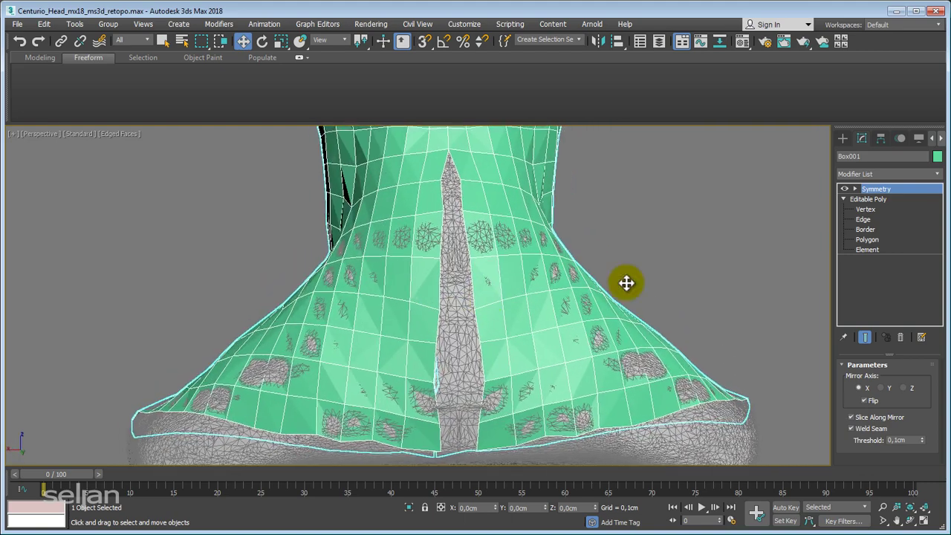
{"action": "middle_click_drag", "start_coordinate": [430, 176], "coordinate": [419, 167], "text": "alt"}
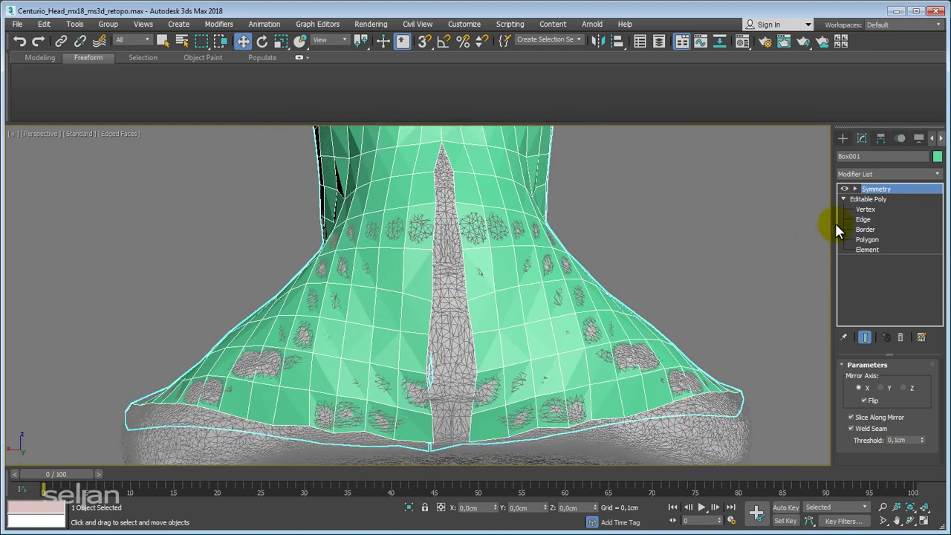
{"action": "left_click", "coordinate": [865, 209]}
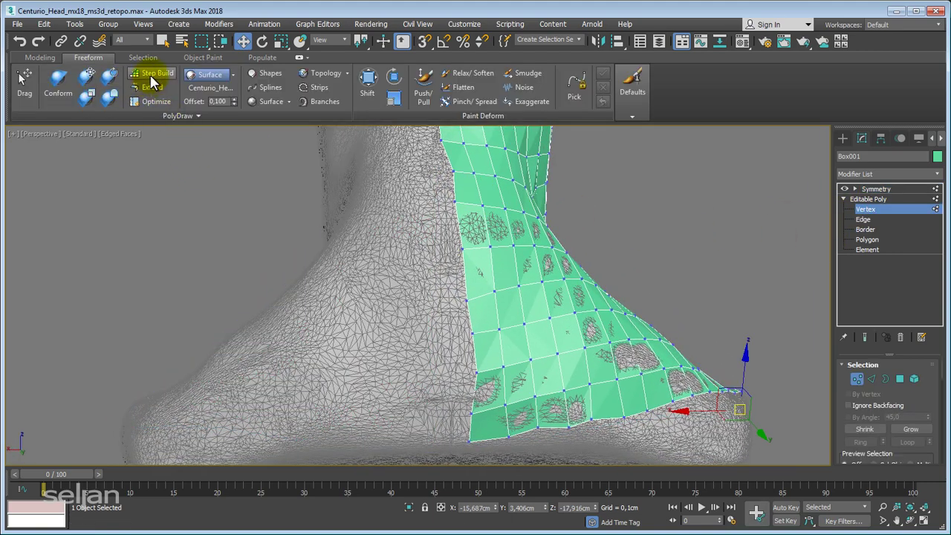
Step: With the Conform brush and Show End Result on, pull strip-edge vertices onto the centre seam
{"action": "left_click", "coordinate": [85, 77]}
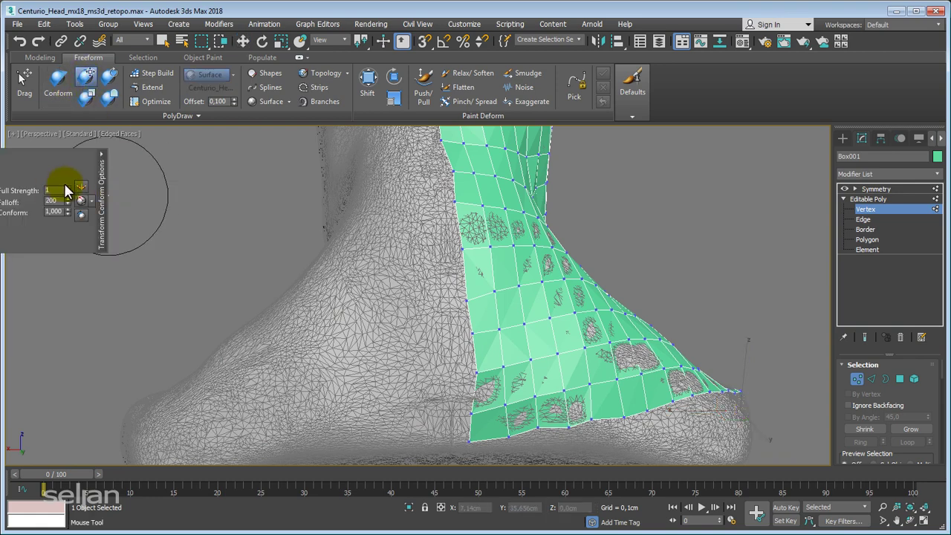
{"action": "middle_click_drag", "start_coordinate": [297, 223], "coordinate": [382, 245], "text": "alt"}
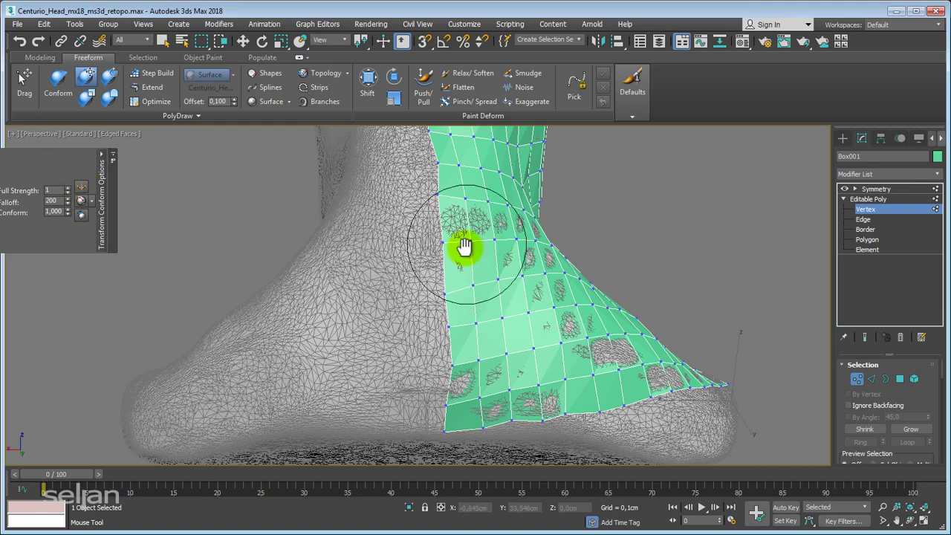
{"action": "middle_click_drag", "start_coordinate": [462, 244], "coordinate": [466, 250]}
{"action": "left_click", "coordinate": [864, 338]}
{"action": "scroll", "coordinate": [441, 265], "scroll_direction": "up", "scroll_amount": 2}
{"action": "scroll", "coordinate": [418, 335], "scroll_direction": "up", "scroll_amount": 2}
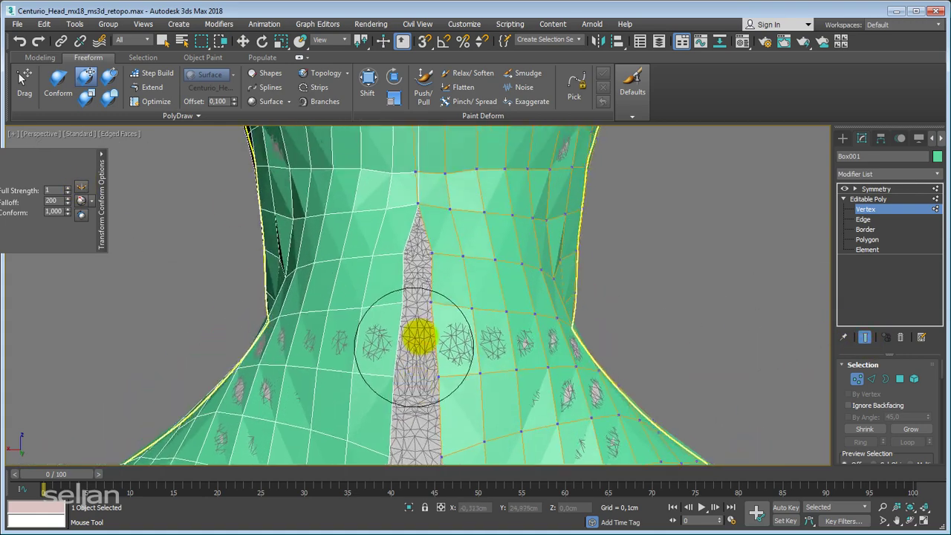
{"action": "scroll", "coordinate": [423, 253], "scroll_direction": "up", "scroll_amount": 2}
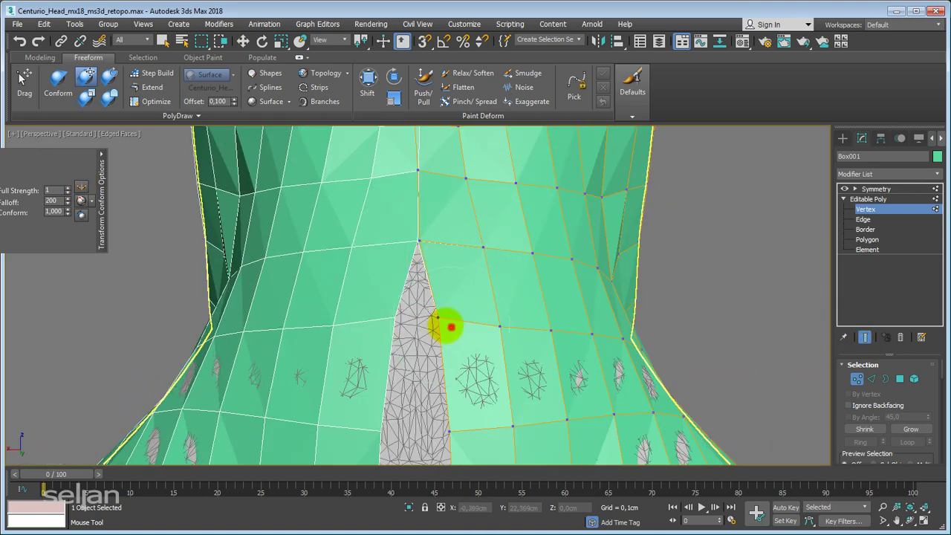
{"action": "left_click_drag", "start_coordinate": [451, 327], "coordinate": [417, 327]}
{"action": "scroll", "coordinate": [420, 327], "scroll_direction": "down", "scroll_amount": 3}
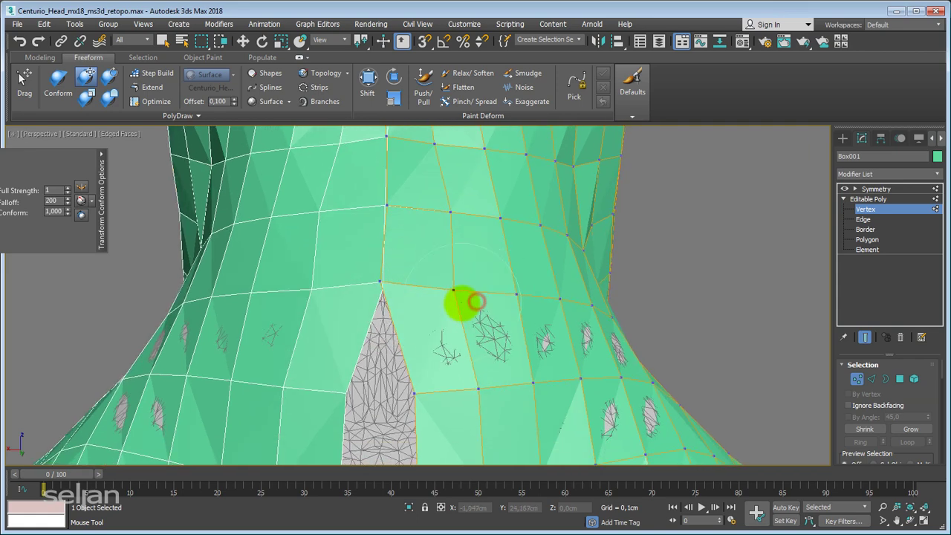
{"action": "scroll", "coordinate": [450, 268], "scroll_direction": "up", "scroll_amount": 3}
{"action": "left_click_drag", "start_coordinate": [416, 282], "coordinate": [382, 280]}
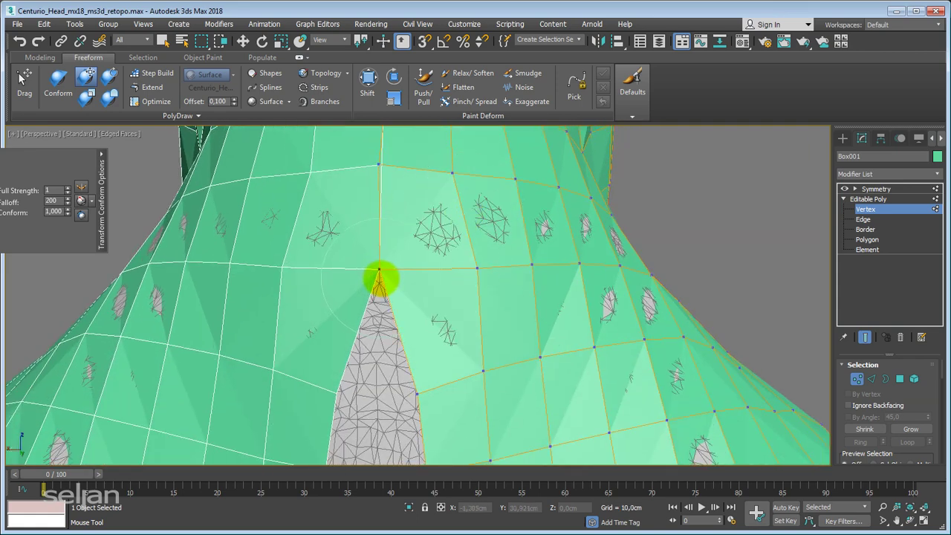
Step: Move the grey strip's tip vertex upward and reshape the faces around the strip
{"action": "middle_click_drag", "start_coordinate": [467, 291], "coordinate": [441, 263], "text": "alt"}
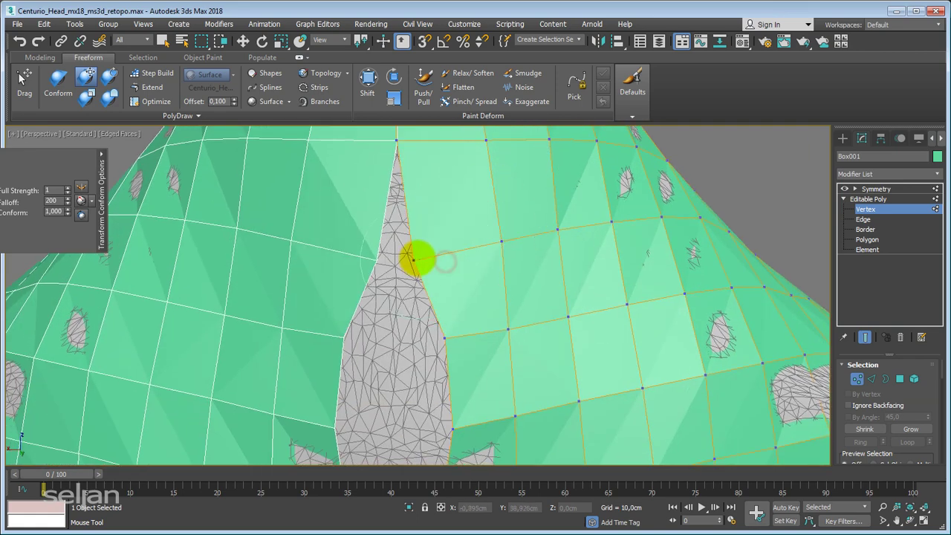
{"action": "left_click_drag", "start_coordinate": [396, 257], "coordinate": [397, 239]}
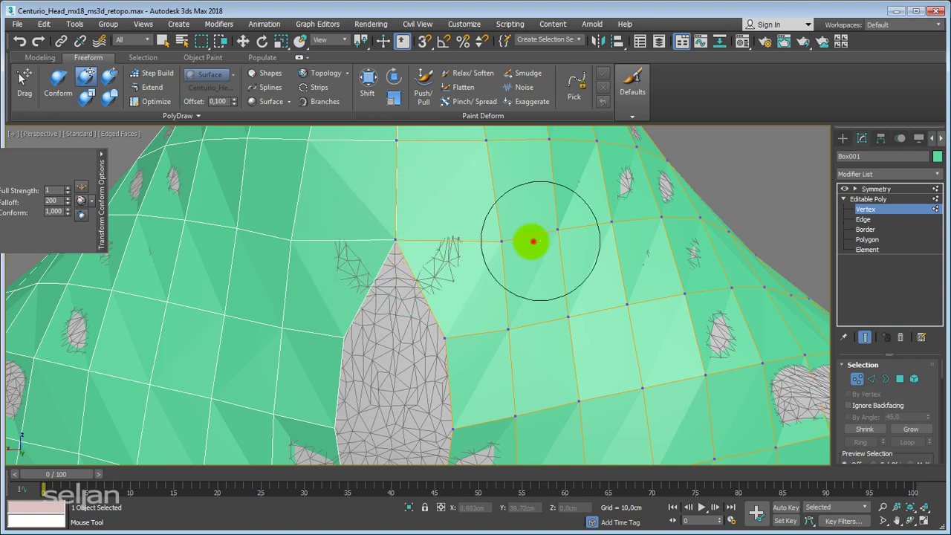
{"action": "scroll", "coordinate": [483, 258], "scroll_direction": "down", "scroll_amount": 5}
{"action": "scroll", "coordinate": [465, 282], "scroll_direction": "up", "scroll_amount": 5}
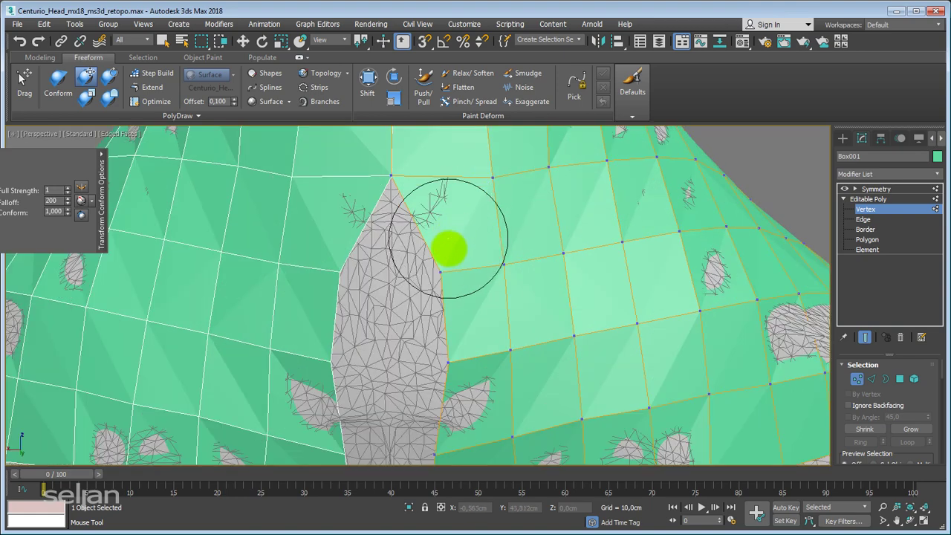
{"action": "mouse_move", "coordinate": [387, 264]}
{"action": "middle_mouse_down", "text": "alt"}
{"action": "mouse_move", "coordinate": [435, 153]}
{"action": "mouse_move", "coordinate": [399, 246]}
{"action": "mouse_move", "coordinate": [431, 237]}
{"action": "mouse_move", "coordinate": [477, 276]}
{"action": "middle_mouse_up", "text": "alt"}
{"action": "mouse_move", "coordinate": [478, 276]}
{"action": "left_mouse_down"}
{"action": "mouse_move", "coordinate": [403, 344]}
{"action": "mouse_move", "coordinate": [396, 319]}
{"action": "left_mouse_up"}
{"action": "mouse_move", "coordinate": [401, 310]}
{"action": "middle_mouse_down", "text": "alt"}
{"action": "mouse_move", "coordinate": [463, 343]}
{"action": "mouse_move", "coordinate": [446, 263]}
{"action": "middle_mouse_up", "text": "alt"}
{"action": "scroll", "coordinate": [393, 382], "scroll_direction": "down", "scroll_amount": 3}
{"action": "scroll", "coordinate": [420, 303], "scroll_direction": "up", "scroll_amount": 2}
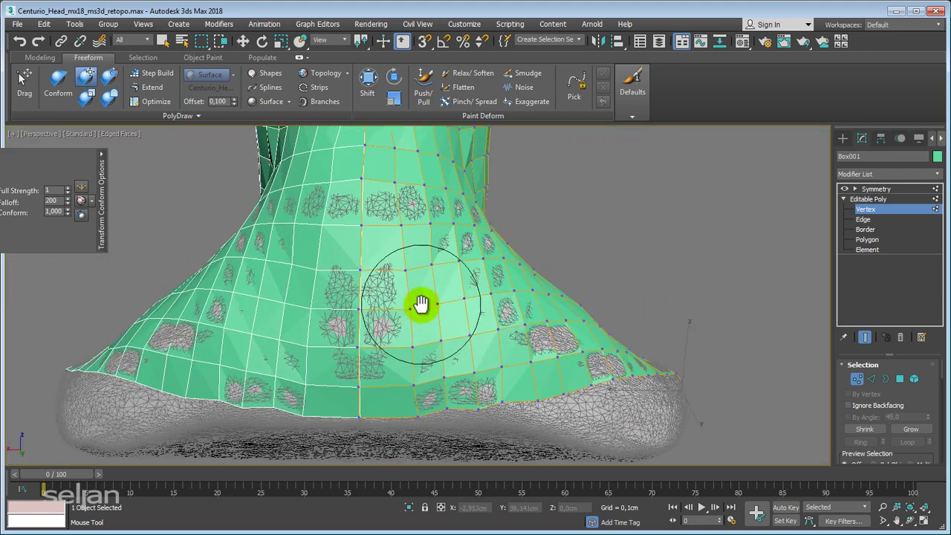
{"action": "scroll", "coordinate": [441, 277], "scroll_direction": "up", "scroll_amount": 2}
Step: Relax the vertices across the flared neck base and lower neck with the relax Conform brush
{"action": "left_click", "coordinate": [108, 97]}
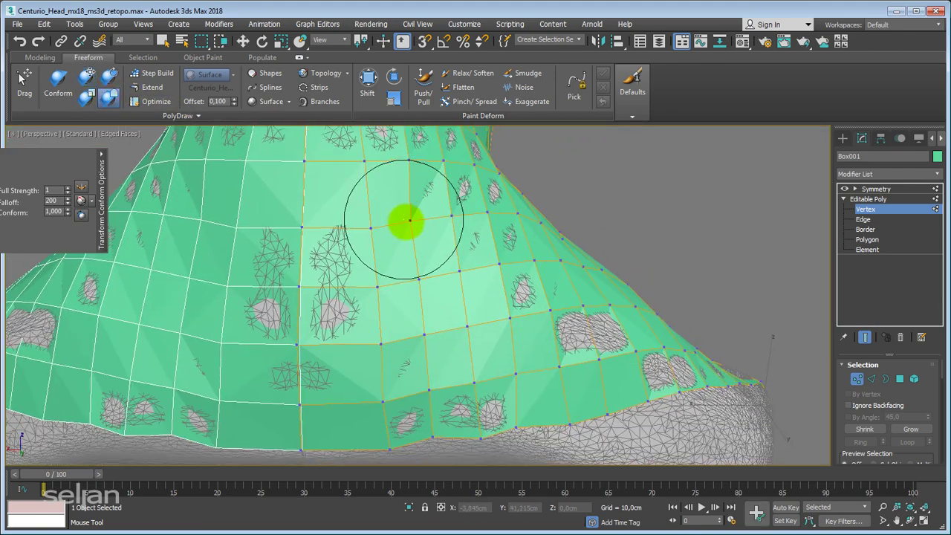
{"action": "middle_click_drag", "start_coordinate": [419, 250], "coordinate": [403, 212]}
{"action": "mouse_move", "coordinate": [421, 318]}
{"action": "left_mouse_down"}
{"action": "mouse_move", "coordinate": [409, 371]}
{"action": "mouse_move", "coordinate": [431, 322]}
{"action": "mouse_move", "coordinate": [375, 269]}
{"action": "left_mouse_up"}
{"action": "middle_click_drag", "start_coordinate": [386, 236], "coordinate": [392, 333], "text": "alt"}
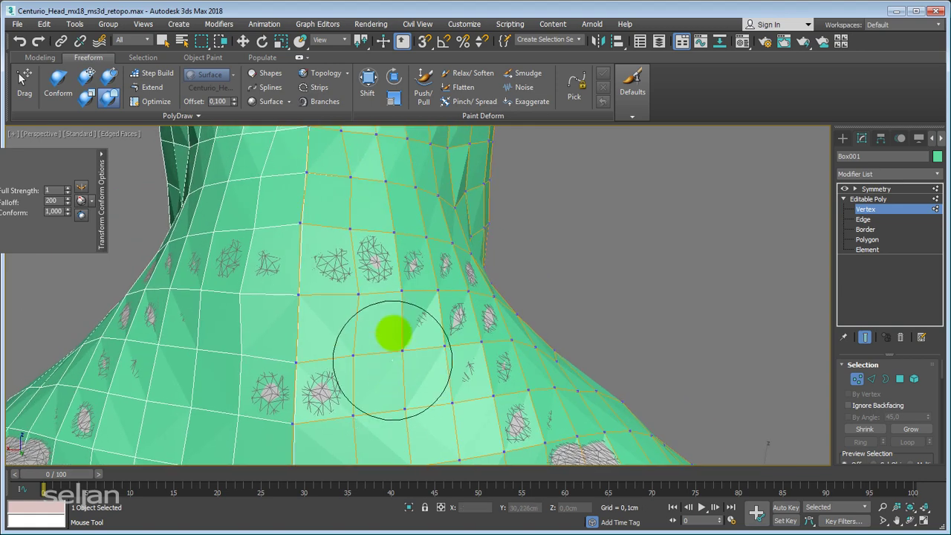
{"action": "mouse_move", "coordinate": [392, 266]}
{"action": "middle_mouse_down", "text": "alt"}
{"action": "mouse_move", "coordinate": [414, 312]}
{"action": "mouse_move", "coordinate": [407, 341]}
{"action": "middle_mouse_up", "text": "alt"}
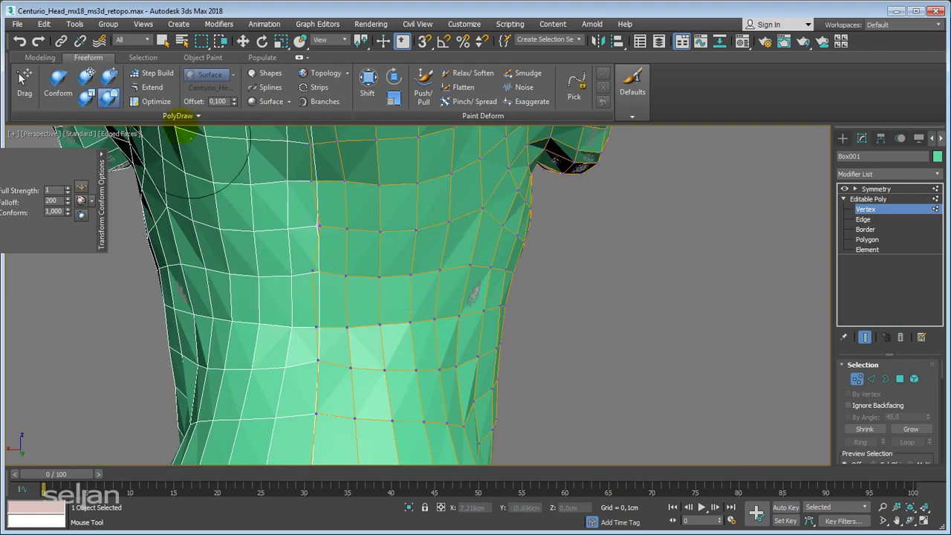
Step: Use the Move Conform brush to even out the vertex spacing across the chest
{"action": "left_click", "coordinate": [86, 77]}
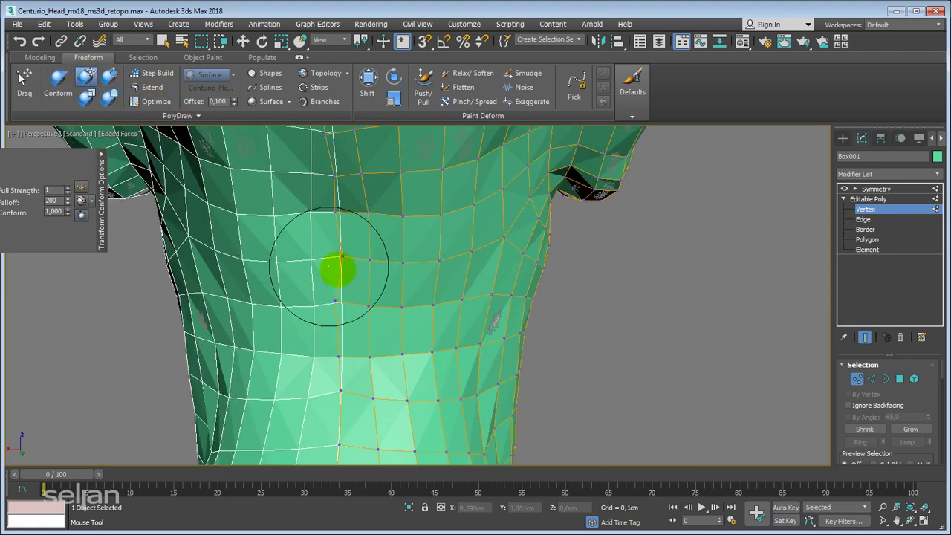
{"action": "scroll", "coordinate": [361, 345], "scroll_direction": "up", "scroll_amount": 2}
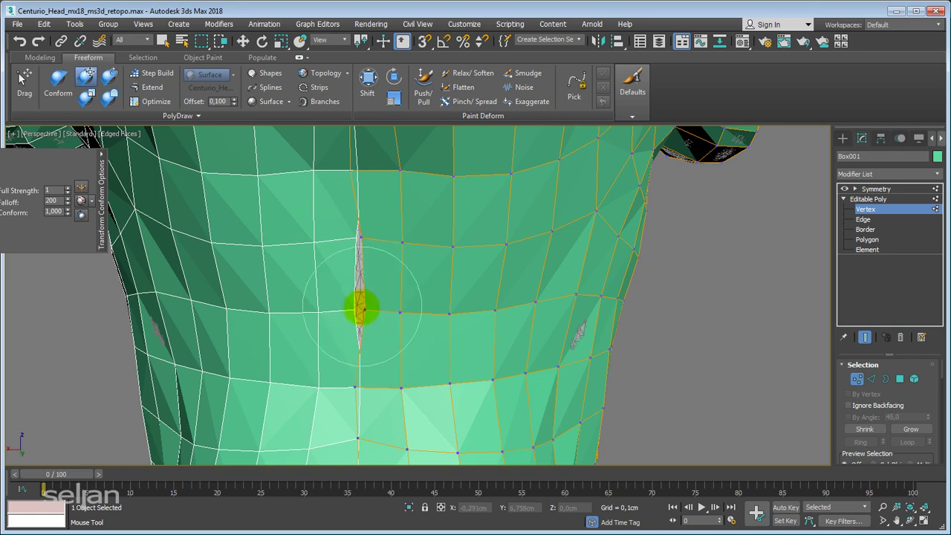
{"action": "middle_click_drag", "start_coordinate": [355, 307], "coordinate": [383, 270], "text": "alt"}
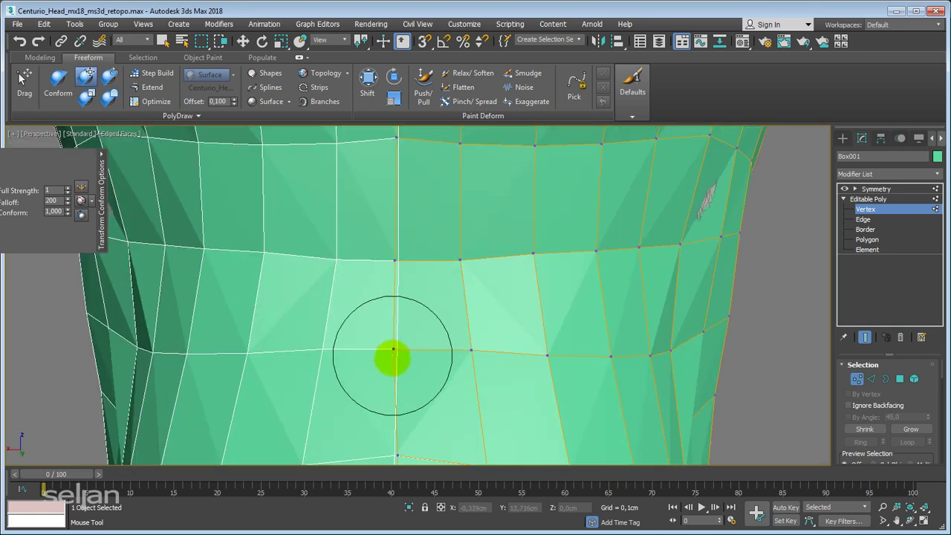
{"action": "middle_click_drag", "start_coordinate": [393, 358], "coordinate": [398, 286], "text": "alt"}
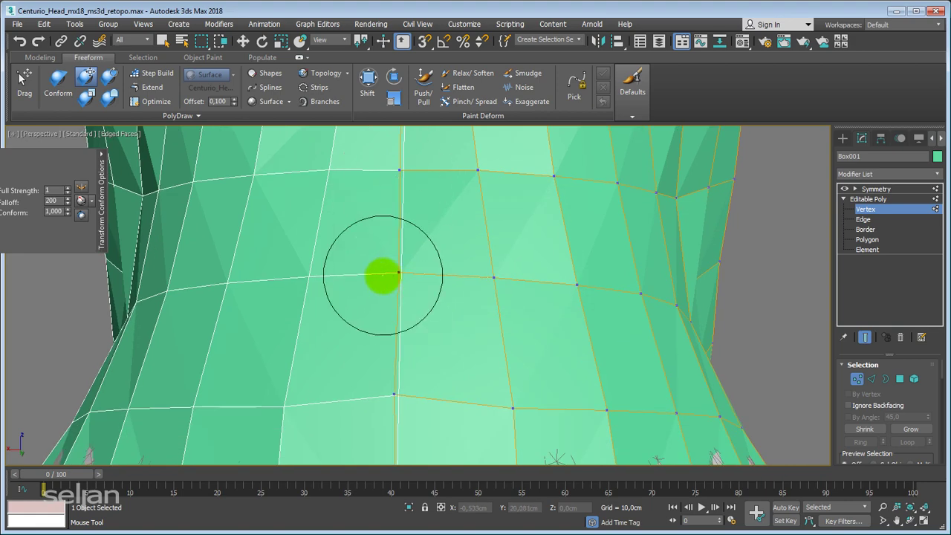
{"action": "scroll", "coordinate": [383, 275], "scroll_direction": "down", "scroll_amount": 5}
{"action": "scroll", "coordinate": [344, 272], "scroll_direction": "up", "scroll_amount": 3}
{"action": "scroll", "coordinate": [349, 278], "scroll_direction": "up", "scroll_amount": 4}
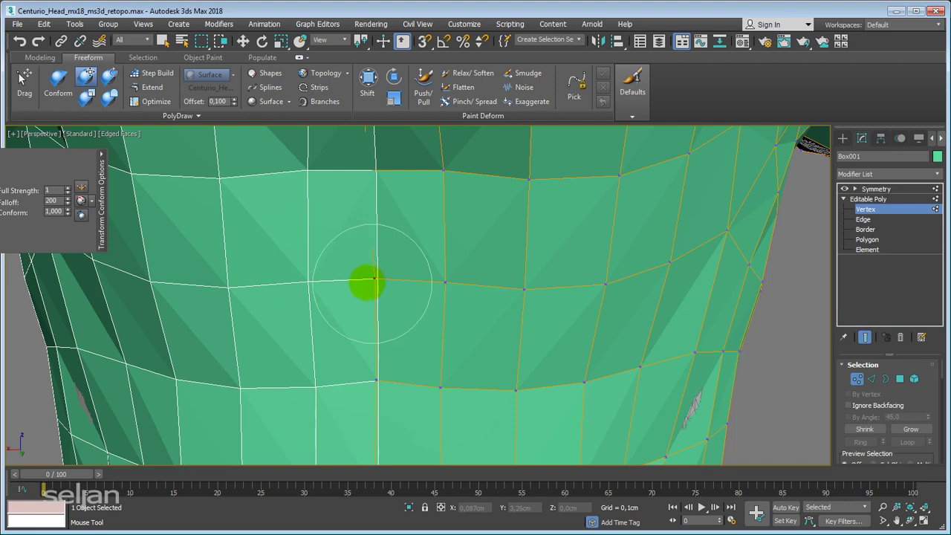
{"action": "middle_click_drag", "start_coordinate": [371, 283], "coordinate": [328, 349], "text": "alt"}
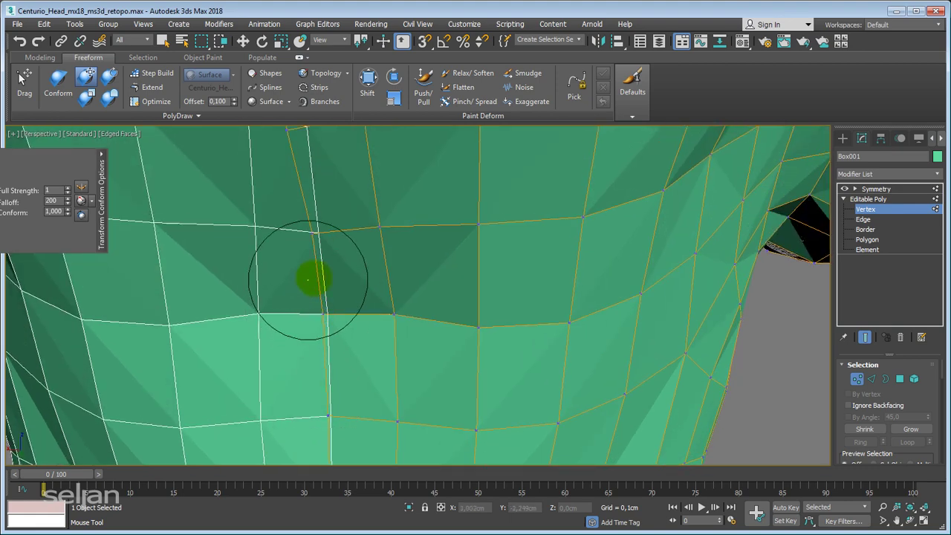
{"action": "middle_click_drag", "start_coordinate": [308, 279], "coordinate": [385, 359], "text": "alt"}
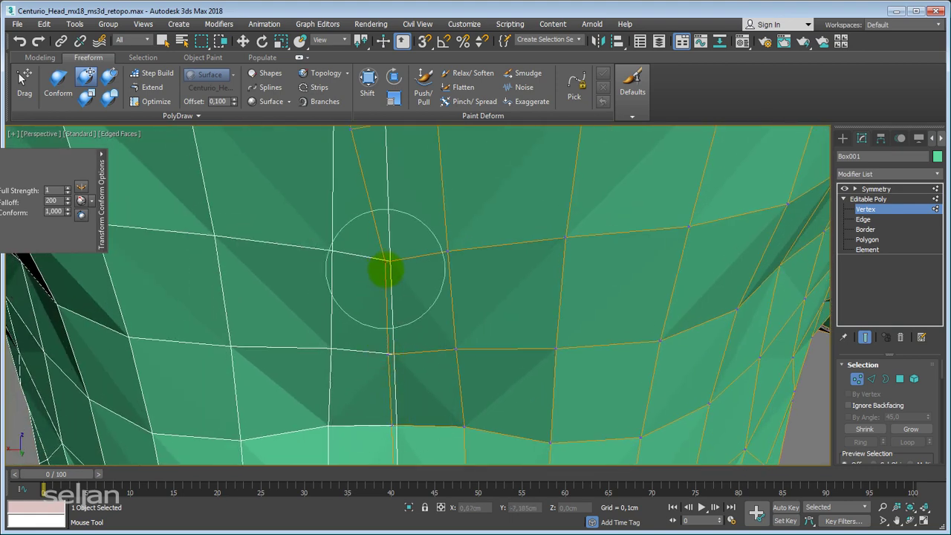
{"action": "scroll", "coordinate": [386, 271], "scroll_direction": "down", "scroll_amount": 4}
{"action": "scroll", "coordinate": [387, 346], "scroll_direction": "up", "scroll_amount": 4}
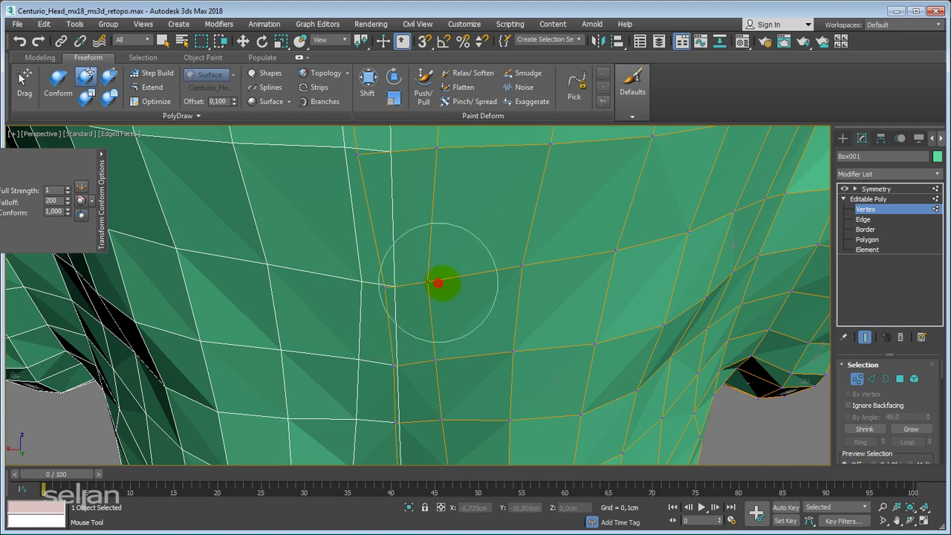
{"action": "mouse_move", "coordinate": [529, 276]}
{"action": "left_mouse_down"}
{"action": "mouse_move", "coordinate": [509, 350]}
{"action": "mouse_move", "coordinate": [461, 363]}
{"action": "left_mouse_up"}
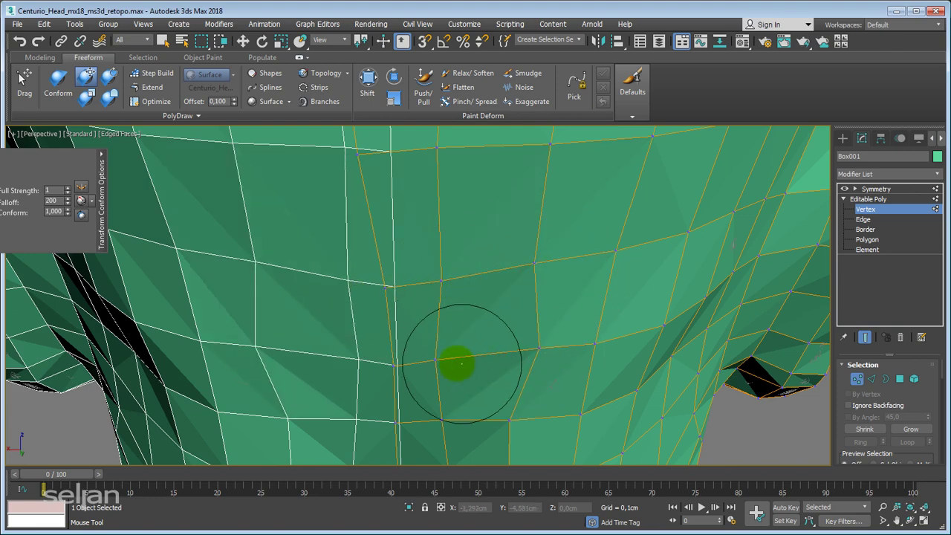
{"action": "scroll", "coordinate": [462, 363], "scroll_direction": "down", "scroll_amount": 4}
{"action": "scroll", "coordinate": [566, 376], "scroll_direction": "up", "scroll_amount": 2}
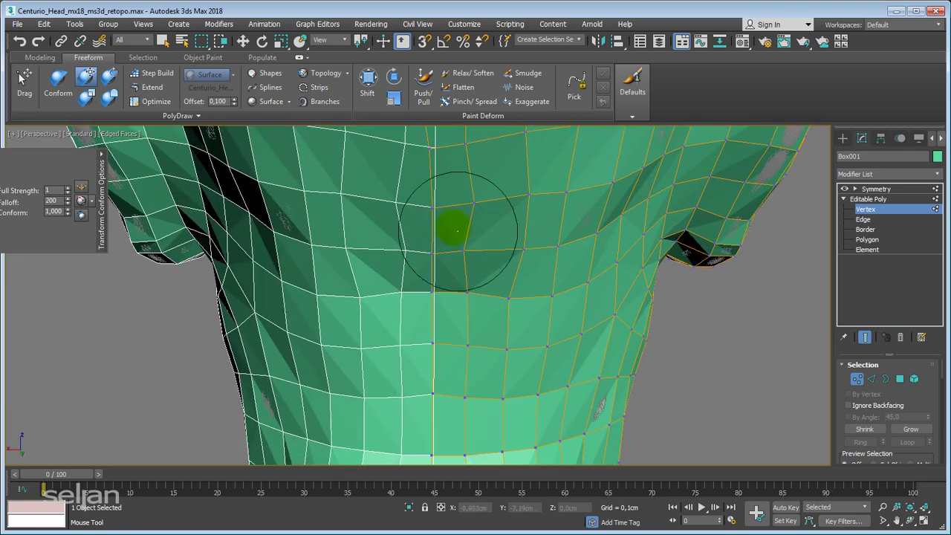
Step: Brush vertices over the top and back of the head and the back of the neck
{"action": "mouse_move", "coordinate": [479, 196]}
{"action": "middle_mouse_down"}
{"action": "mouse_move", "coordinate": [450, 326]}
{"action": "mouse_move", "coordinate": [441, 307]}
{"action": "mouse_move", "coordinate": [463, 324]}
{"action": "mouse_move", "coordinate": [443, 296]}
{"action": "middle_mouse_up"}
{"action": "scroll", "coordinate": [435, 260], "scroll_direction": "up", "scroll_amount": 1}
{"action": "scroll", "coordinate": [425, 249], "scroll_direction": "down", "scroll_amount": 3}
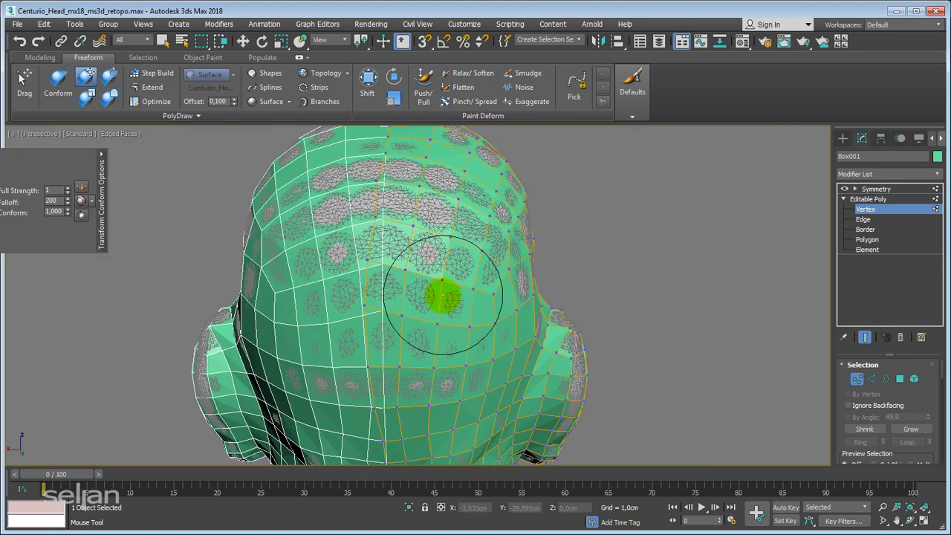
{"action": "scroll", "coordinate": [442, 295], "scroll_direction": "up", "scroll_amount": 2}
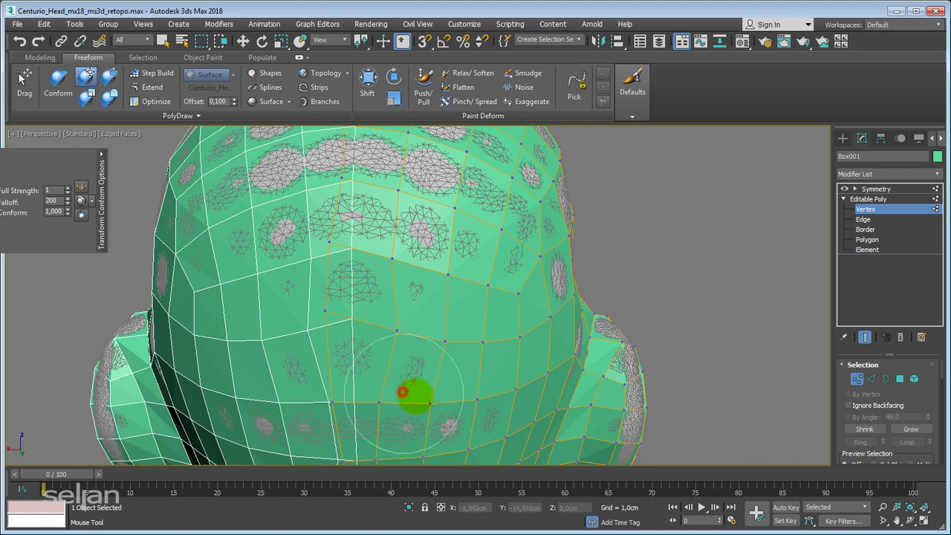
{"action": "mouse_move", "coordinate": [381, 325]}
{"action": "middle_mouse_down", "text": "alt"}
{"action": "mouse_move", "coordinate": [322, 302]}
{"action": "mouse_move", "coordinate": [379, 260]}
{"action": "middle_mouse_up", "text": "alt"}
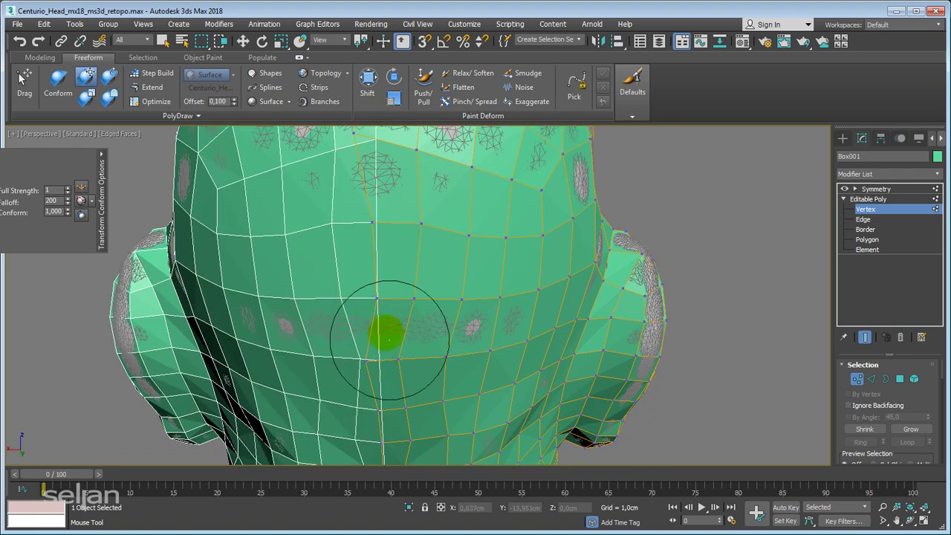
{"action": "scroll", "coordinate": [388, 338], "scroll_direction": "up", "scroll_amount": 2}
{"action": "mouse_move", "coordinate": [375, 259]}
{"action": "middle_mouse_down", "text": "alt"}
{"action": "mouse_move", "coordinate": [424, 403]}
{"action": "mouse_move", "coordinate": [414, 272]}
{"action": "middle_mouse_up", "text": "alt"}
{"action": "scroll", "coordinate": [413, 272], "scroll_direction": "up", "scroll_amount": 2}
{"action": "scroll", "coordinate": [337, 363], "scroll_direction": "up", "scroll_amount": 3}
{"action": "mouse_move", "coordinate": [336, 363]}
{"action": "middle_mouse_down", "text": "alt"}
{"action": "mouse_move", "coordinate": [374, 310]}
{"action": "mouse_move", "coordinate": [376, 348]}
{"action": "mouse_move", "coordinate": [342, 373]}
{"action": "middle_mouse_up", "text": "alt"}
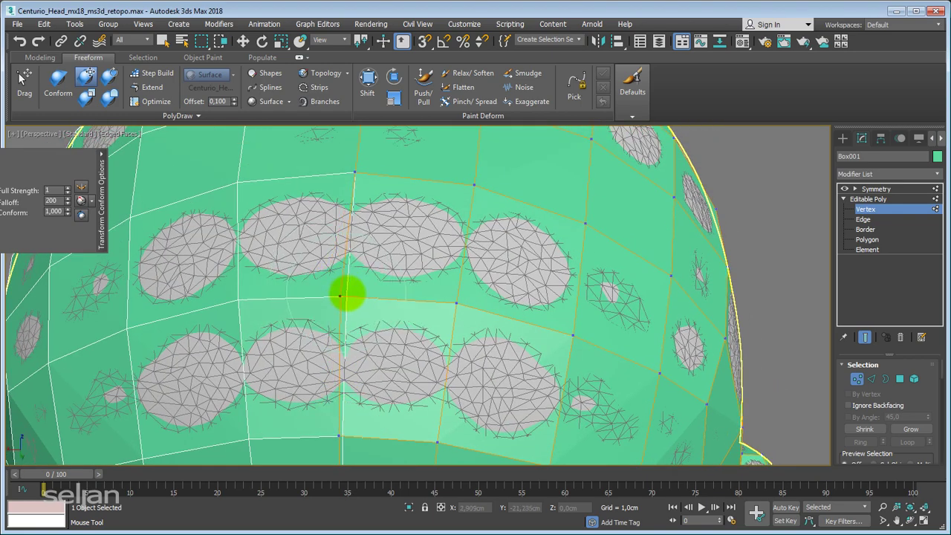
{"action": "scroll", "coordinate": [343, 272], "scroll_direction": "down", "scroll_amount": 3}
{"action": "mouse_move", "coordinate": [346, 339]}
{"action": "middle_mouse_down"}
{"action": "mouse_move", "coordinate": [374, 268]}
{"action": "mouse_move", "coordinate": [329, 331]}
{"action": "mouse_move", "coordinate": [370, 313]}
{"action": "mouse_move", "coordinate": [314, 416]}
{"action": "middle_mouse_up"}
{"action": "scroll", "coordinate": [309, 291], "scroll_direction": "up", "scroll_amount": 3}
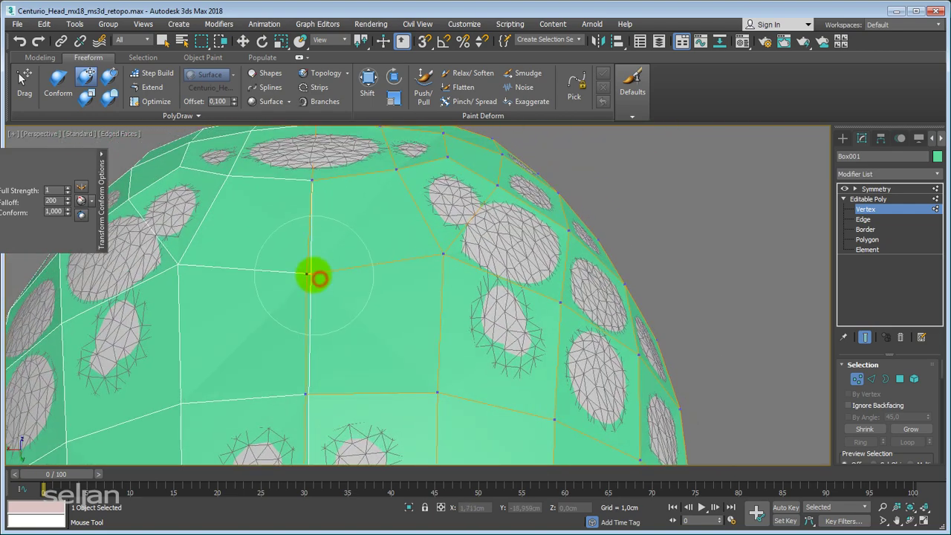
{"action": "scroll", "coordinate": [315, 277], "scroll_direction": "down", "scroll_amount": 3}
{"action": "scroll", "coordinate": [319, 272], "scroll_direction": "down", "scroll_amount": 2}
{"action": "scroll", "coordinate": [314, 287], "scroll_direction": "up", "scroll_amount": 4}
{"action": "scroll", "coordinate": [431, 292], "scroll_direction": "up", "scroll_amount": 1}
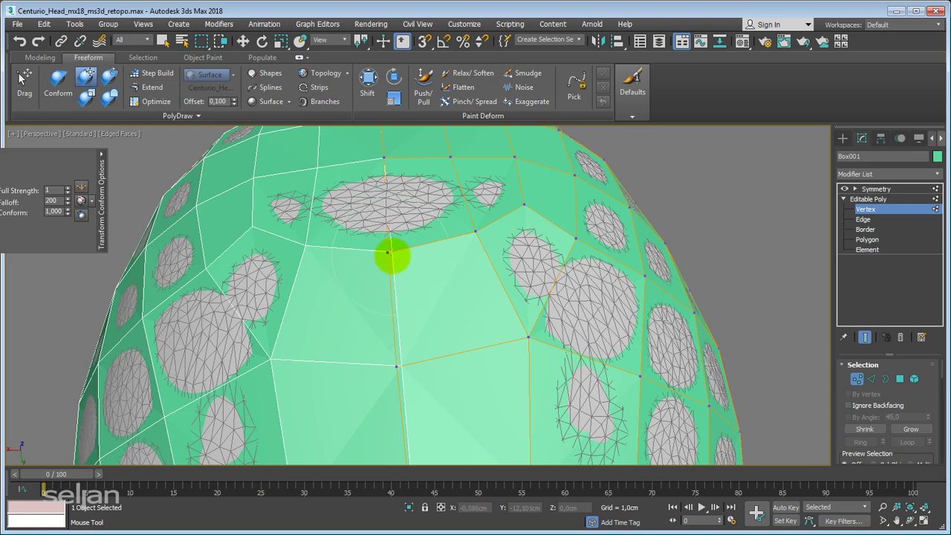
{"action": "scroll", "coordinate": [386, 238], "scroll_direction": "down", "scroll_amount": 2}
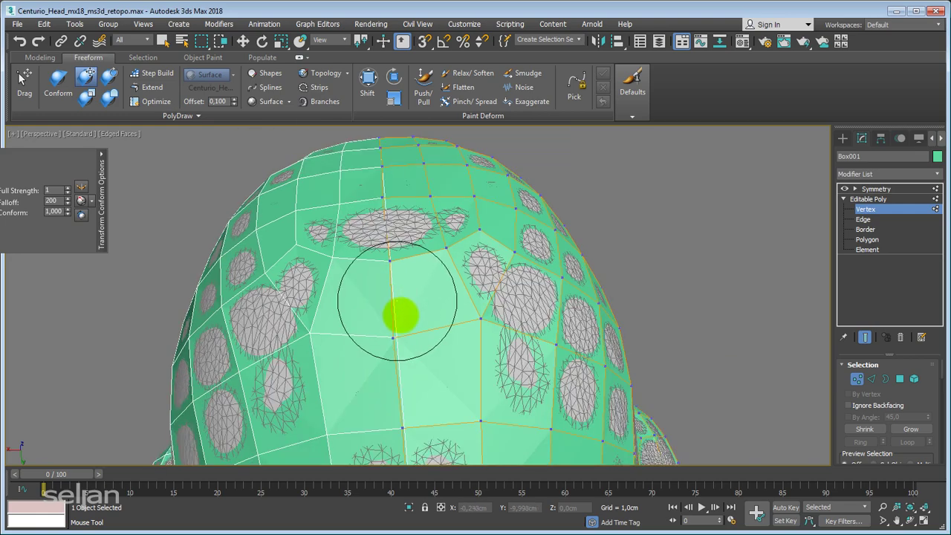
{"action": "mouse_move", "coordinate": [393, 314]}
{"action": "middle_mouse_down"}
{"action": "mouse_move", "coordinate": [365, 213]}
{"action": "mouse_move", "coordinate": [380, 282]}
{"action": "middle_mouse_up"}
{"action": "scroll", "coordinate": [379, 400], "scroll_direction": "up", "scroll_amount": 1}
{"action": "mouse_move", "coordinate": [378, 399]}
{"action": "middle_mouse_down", "text": "alt"}
{"action": "mouse_move", "coordinate": [388, 322]}
{"action": "mouse_move", "coordinate": [373, 304]}
{"action": "middle_mouse_up", "text": "alt"}
Step: Switch to another Conform brush and even out the quads on the lower neck
{"action": "left_click", "coordinate": [109, 99]}
{"action": "scroll", "coordinate": [394, 281], "scroll_direction": "up", "scroll_amount": 1}
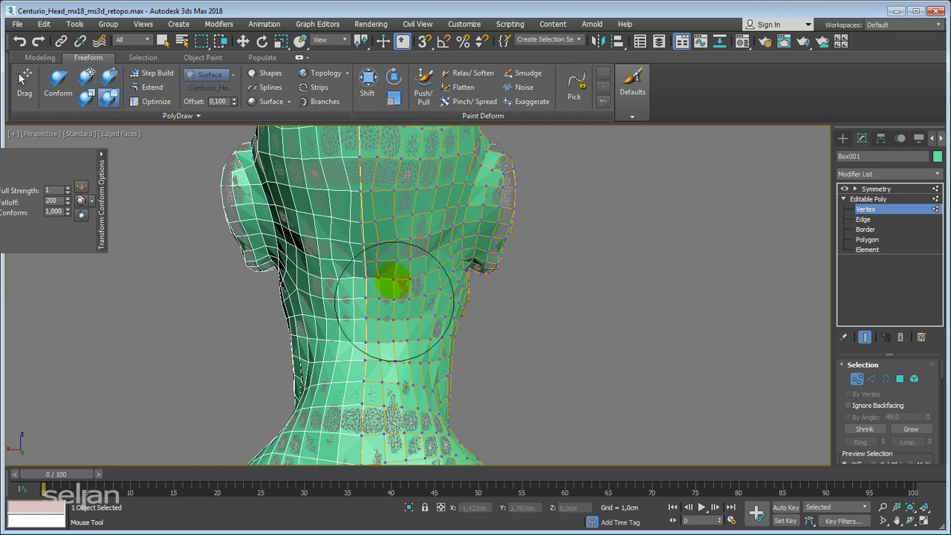
{"action": "scroll", "coordinate": [411, 271], "scroll_direction": "up", "scroll_amount": 1}
{"action": "scroll", "coordinate": [415, 307], "scroll_direction": "up", "scroll_amount": 1}
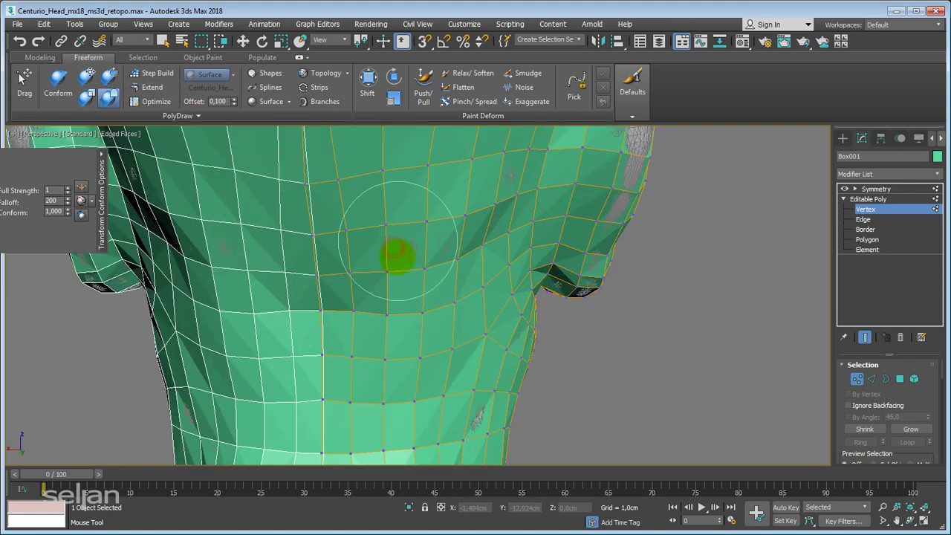
{"action": "middle_click_drag", "start_coordinate": [411, 342], "coordinate": [425, 208]}
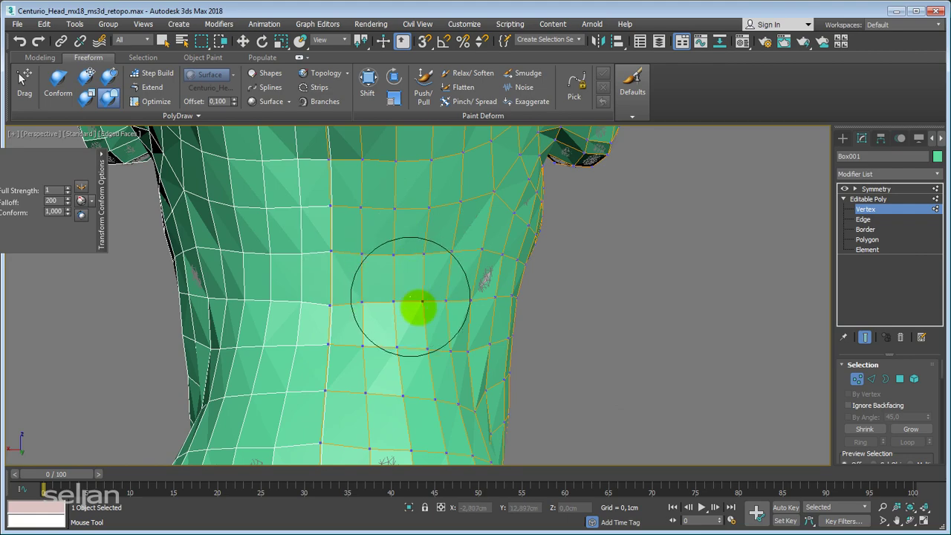
{"action": "scroll", "coordinate": [416, 299], "scroll_direction": "down", "scroll_amount": 3}
{"action": "scroll", "coordinate": [405, 320], "scroll_direction": "up", "scroll_amount": 1}
{"action": "scroll", "coordinate": [416, 305], "scroll_direction": "up", "scroll_amount": 1}
{"action": "scroll", "coordinate": [404, 326], "scroll_direction": "up", "scroll_amount": 1}
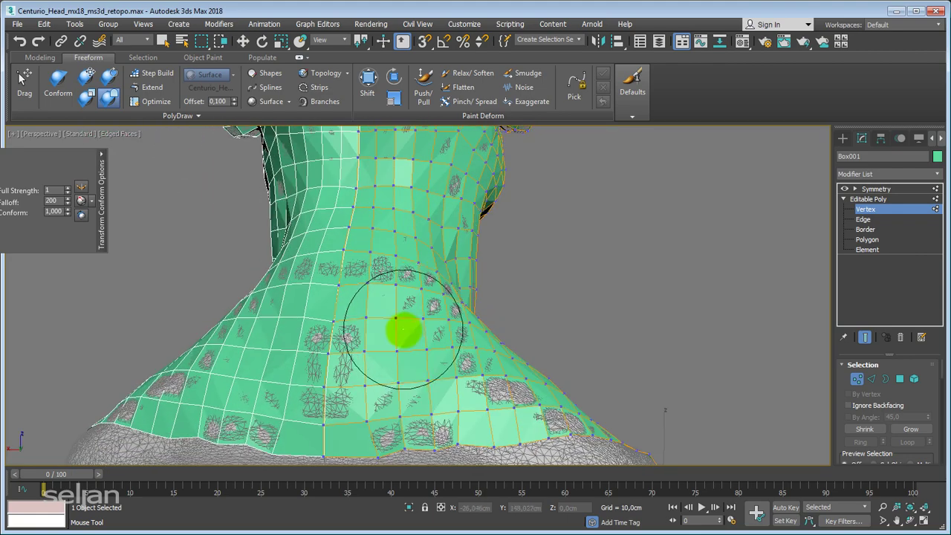
{"action": "scroll", "coordinate": [397, 316], "scroll_direction": "up", "scroll_amount": 2}
{"action": "mouse_move", "coordinate": [399, 291]}
{"action": "middle_mouse_down", "text": "alt"}
{"action": "mouse_move", "coordinate": [397, 331]}
{"action": "mouse_move", "coordinate": [339, 450]}
{"action": "mouse_move", "coordinate": [397, 382]}
{"action": "middle_mouse_up", "text": "alt"}
{"action": "scroll", "coordinate": [416, 341], "scroll_direction": "down", "scroll_amount": 3}
Step: Brush the back of the head, neck base and shoulders to even out their quads
{"action": "mouse_move", "coordinate": [375, 259]}
{"action": "middle_mouse_down", "text": "alt"}
{"action": "mouse_move", "coordinate": [395, 268]}
{"action": "mouse_move", "coordinate": [377, 290]}
{"action": "mouse_move", "coordinate": [386, 297]}
{"action": "mouse_move", "coordinate": [421, 293]}
{"action": "middle_mouse_up", "text": "alt"}
{"action": "mouse_move", "coordinate": [408, 340]}
{"action": "middle_mouse_down"}
{"action": "mouse_move", "coordinate": [412, 292]}
{"action": "mouse_move", "coordinate": [439, 279]}
{"action": "middle_mouse_up"}
{"action": "scroll", "coordinate": [393, 350], "scroll_direction": "up", "scroll_amount": 2}
{"action": "scroll", "coordinate": [404, 282], "scroll_direction": "up", "scroll_amount": 2}
{"action": "scroll", "coordinate": [399, 344], "scroll_direction": "up", "scroll_amount": 2}
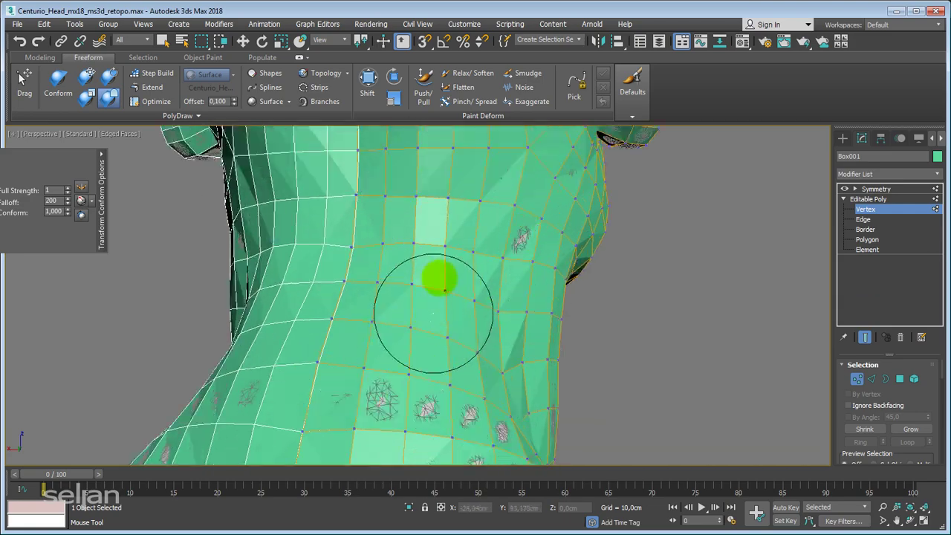
{"action": "scroll", "coordinate": [416, 346], "scroll_direction": "down", "scroll_amount": 3}
{"action": "middle_click_drag", "start_coordinate": [471, 221], "coordinate": [436, 255]}
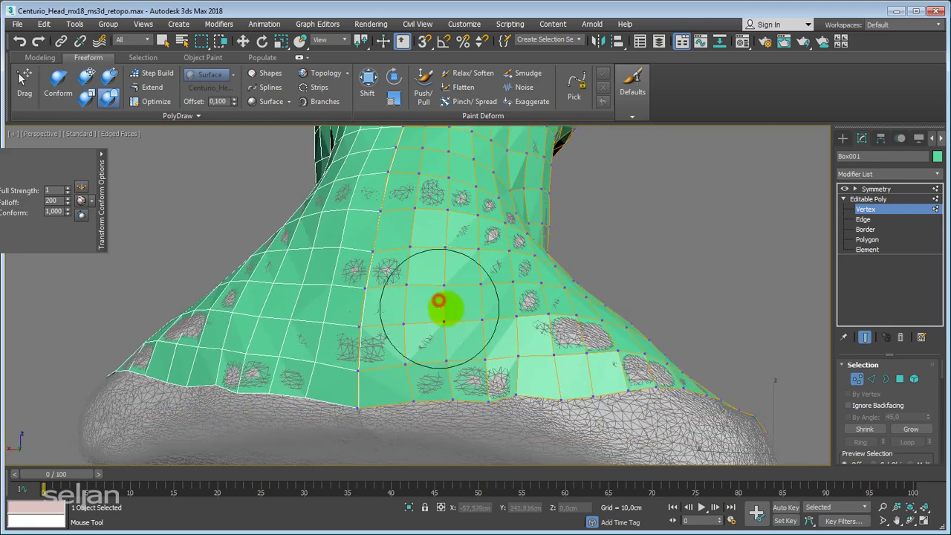
{"action": "mouse_move", "coordinate": [472, 325]}
{"action": "middle_mouse_down", "text": "alt"}
{"action": "mouse_move", "coordinate": [484, 329]}
{"action": "mouse_move", "coordinate": [394, 357]}
{"action": "mouse_move", "coordinate": [488, 335]}
{"action": "mouse_move", "coordinate": [423, 328]}
{"action": "mouse_move", "coordinate": [456, 354]}
{"action": "mouse_move", "coordinate": [453, 324]}
{"action": "middle_mouse_up", "text": "alt"}
Step: Collapse the Symmetry modifier by converting the head to Editable Poly
{"action": "scroll", "coordinate": [453, 325], "scroll_direction": "down", "scroll_amount": 3}
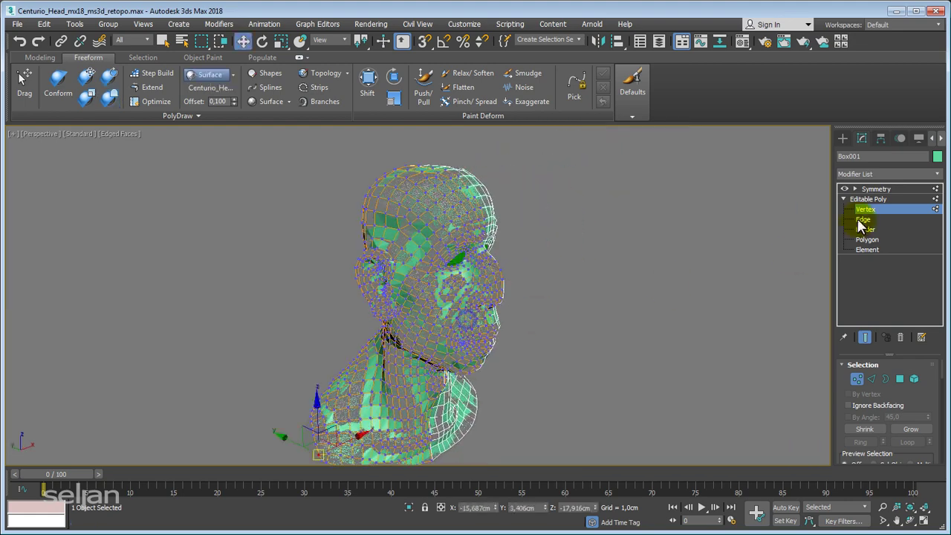
{"action": "left_click", "coordinate": [878, 189]}
{"action": "right_click", "coordinate": [442, 266]}
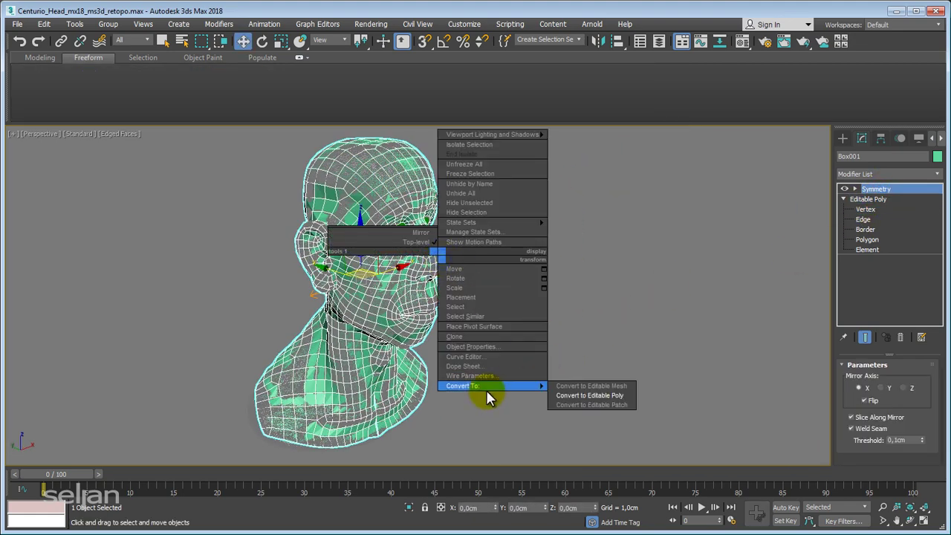
{"action": "left_click", "coordinate": [588, 394]}
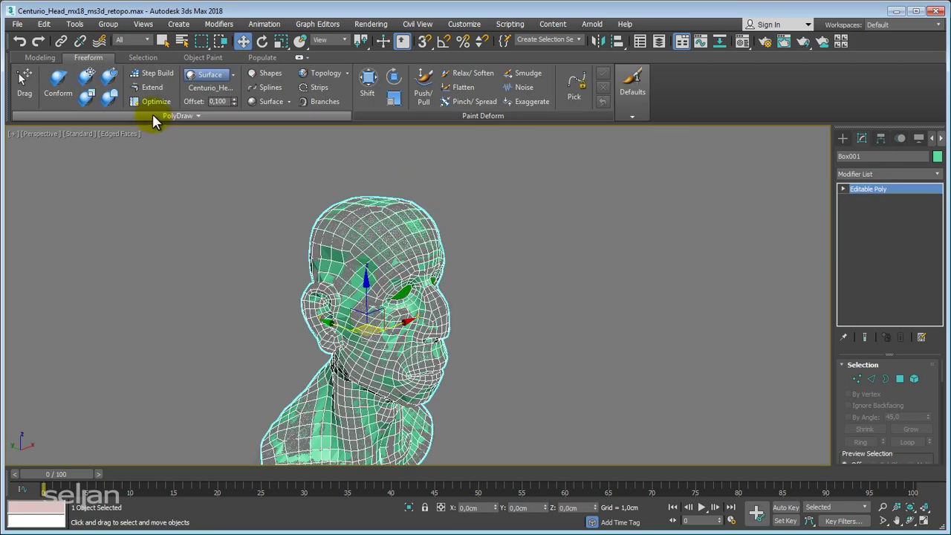
Step: Turn the Conform brush back on and enable one of its brush options
{"action": "left_click", "coordinate": [108, 99]}
{"action": "mouse_move", "coordinate": [372, 276]}
{"action": "middle_mouse_down", "text": "alt"}
{"action": "mouse_move", "coordinate": [345, 279]}
{"action": "mouse_move", "coordinate": [395, 272]}
{"action": "mouse_move", "coordinate": [379, 219]}
{"action": "mouse_move", "coordinate": [393, 212]}
{"action": "mouse_move", "coordinate": [399, 314]}
{"action": "mouse_move", "coordinate": [399, 248]}
{"action": "mouse_move", "coordinate": [418, 284]}
{"action": "middle_mouse_up", "text": "alt"}
{"action": "scroll", "coordinate": [354, 270], "scroll_direction": "up", "scroll_amount": 3}
{"action": "left_click", "coordinate": [82, 187]}
{"action": "scroll", "coordinate": [372, 211], "scroll_direction": "up", "scroll_amount": 4}
Step: At Vertex level, brush near the nose, then undo the stray stroke
{"action": "key", "text": "1"}
{"action": "scroll", "coordinate": [409, 333], "scroll_direction": "up", "scroll_amount": 3}
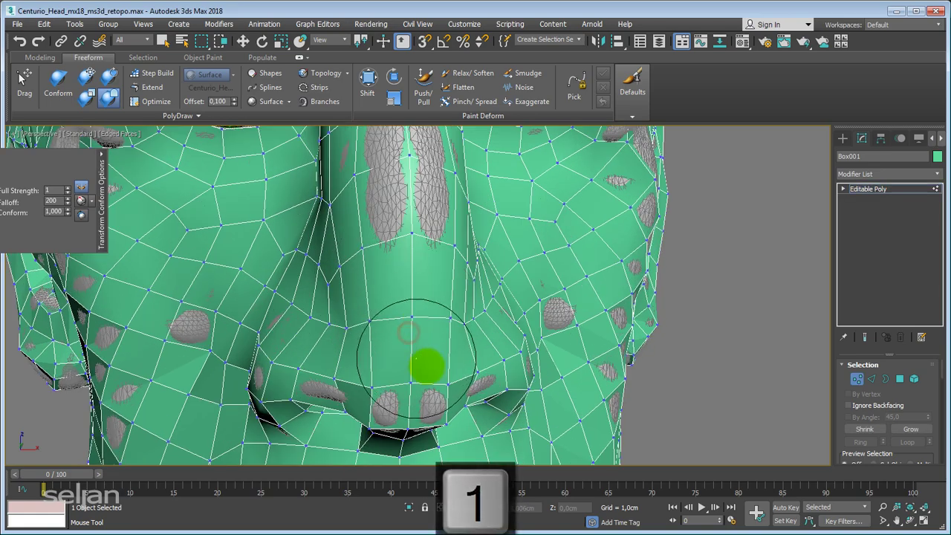
{"action": "middle_click_drag", "start_coordinate": [424, 361], "coordinate": [424, 315]}
{"action": "scroll", "coordinate": [394, 245], "scroll_direction": "up", "scroll_amount": 1}
{"action": "scroll", "coordinate": [411, 230], "scroll_direction": "up", "scroll_amount": 2}
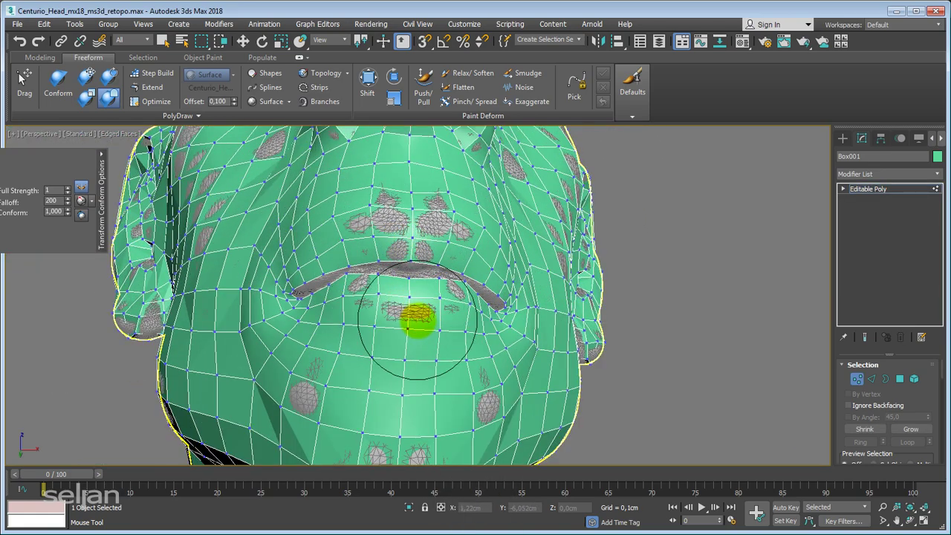
{"action": "key", "text": "ctrl+z"}
{"action": "scroll", "coordinate": [408, 333], "scroll_direction": "up", "scroll_amount": 1}
{"action": "scroll", "coordinate": [404, 340], "scroll_direction": "up", "scroll_amount": 2}
{"action": "scroll", "coordinate": [414, 350], "scroll_direction": "up", "scroll_amount": 1}
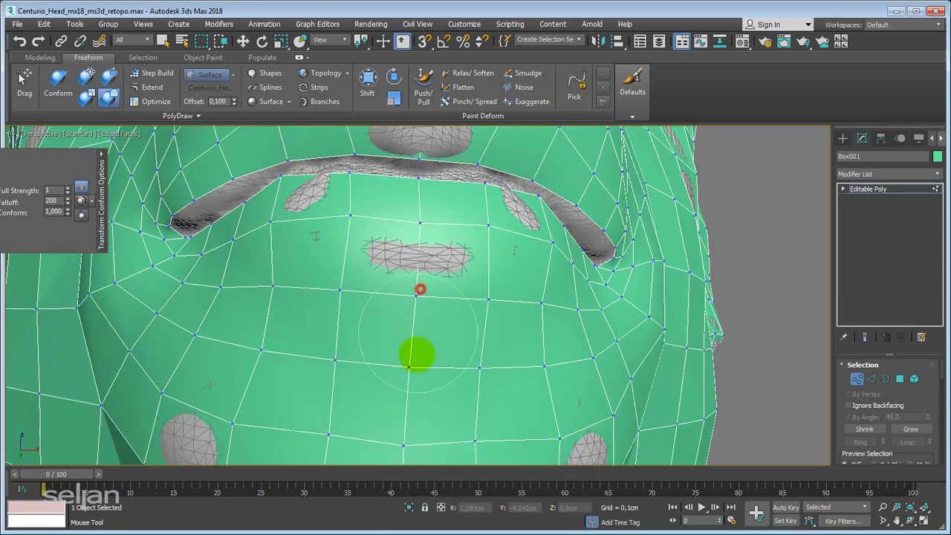
{"action": "scroll", "coordinate": [439, 240], "scroll_direction": "down", "scroll_amount": 2}
{"action": "scroll", "coordinate": [439, 240], "scroll_direction": "down", "scroll_amount": 2}
Step: Orbit to inspect the throat and flared chest-base vertices
{"action": "mouse_move", "coordinate": [452, 269]}
{"action": "middle_mouse_down"}
{"action": "mouse_move", "coordinate": [387, 201]}
{"action": "mouse_move", "coordinate": [356, 292]}
{"action": "mouse_move", "coordinate": [436, 250]}
{"action": "mouse_move", "coordinate": [393, 260]}
{"action": "middle_mouse_up"}
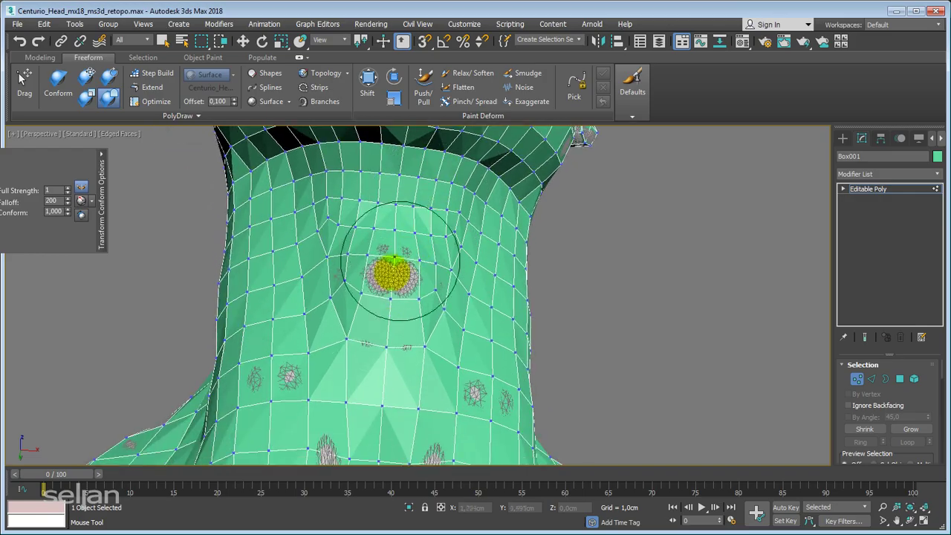
{"action": "mouse_move", "coordinate": [408, 329]}
{"action": "middle_mouse_down", "text": "alt"}
{"action": "mouse_move", "coordinate": [384, 323]}
{"action": "mouse_move", "coordinate": [399, 180]}
{"action": "mouse_move", "coordinate": [505, 301]}
{"action": "middle_mouse_up", "text": "alt"}
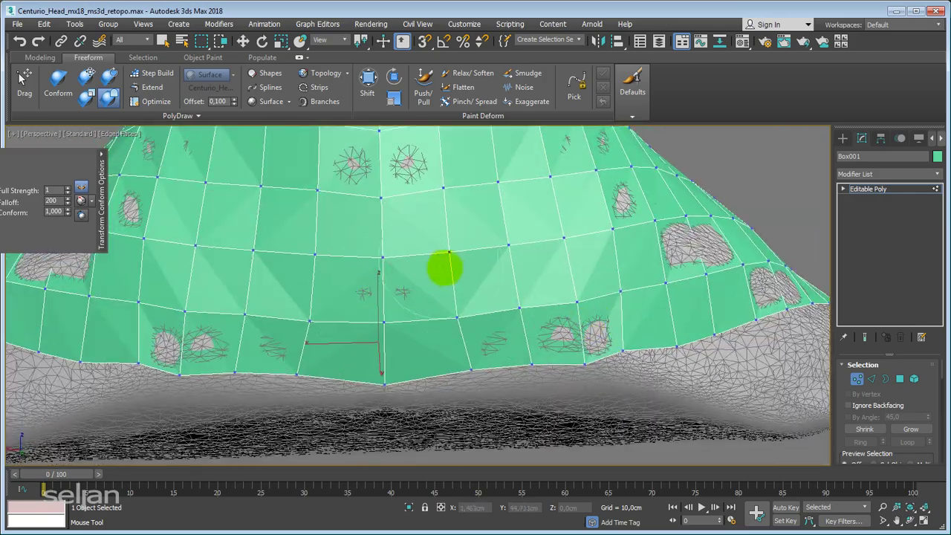
{"action": "middle_click_drag", "start_coordinate": [425, 226], "coordinate": [384, 343], "text": "alt"}
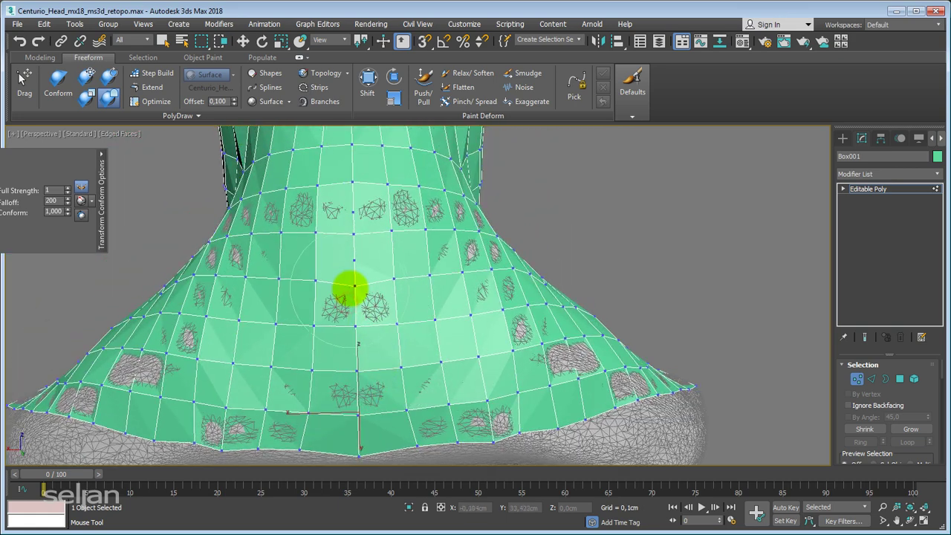
Step: Weld the first loose vertices along the collar's centre seam from a side view of the neck
{"action": "key", "text": "w"}
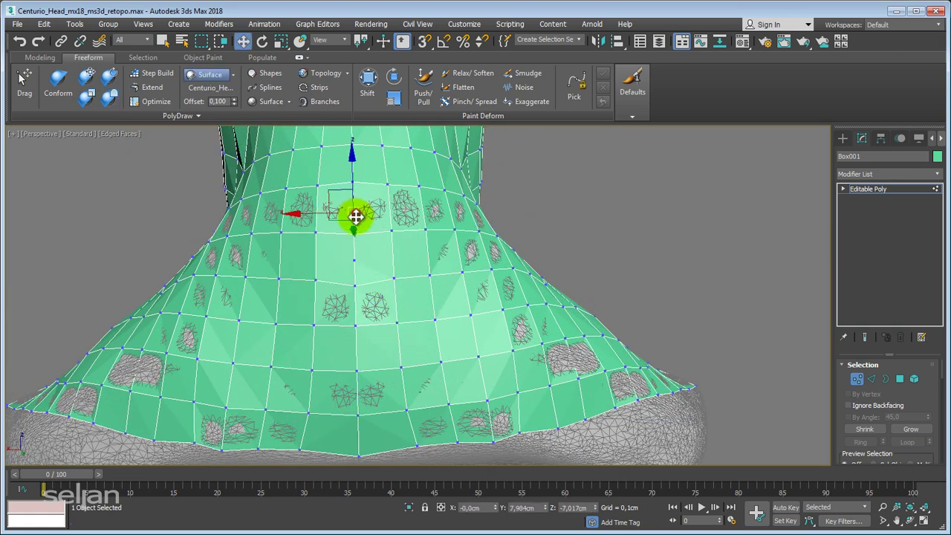
{"action": "right_click", "coordinate": [357, 261]}
{"action": "left_click", "coordinate": [340, 272]}
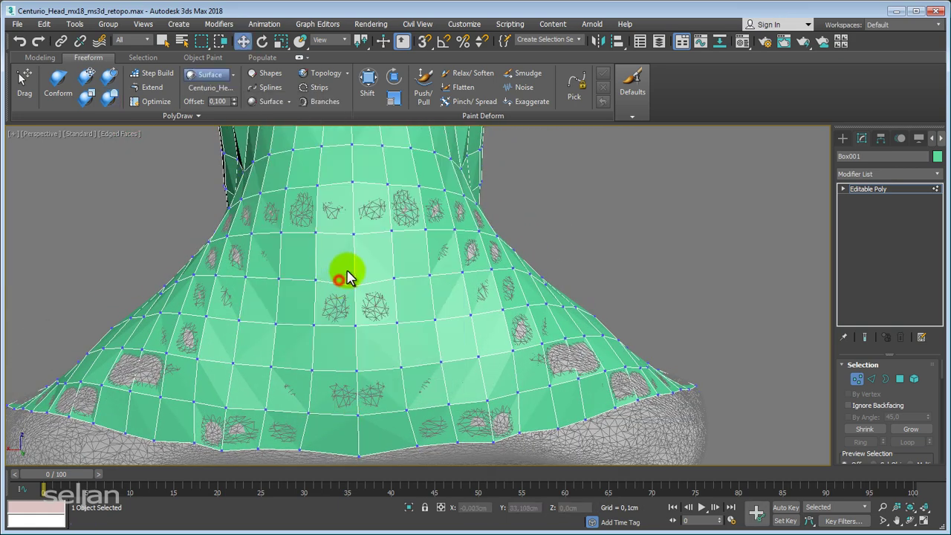
{"action": "mouse_move", "coordinate": [339, 272]}
{"action": "middle_mouse_down", "text": "alt"}
{"action": "mouse_move", "coordinate": [382, 290]}
{"action": "mouse_move", "coordinate": [420, 290]}
{"action": "mouse_move", "coordinate": [318, 255]}
{"action": "mouse_move", "coordinate": [372, 149]}
{"action": "mouse_move", "coordinate": [361, 272]}
{"action": "middle_mouse_up", "text": "alt"}
{"action": "scroll", "coordinate": [364, 222], "scroll_direction": "up", "scroll_amount": 3}
{"action": "scroll", "coordinate": [368, 199], "scroll_direction": "up", "scroll_amount": 2}
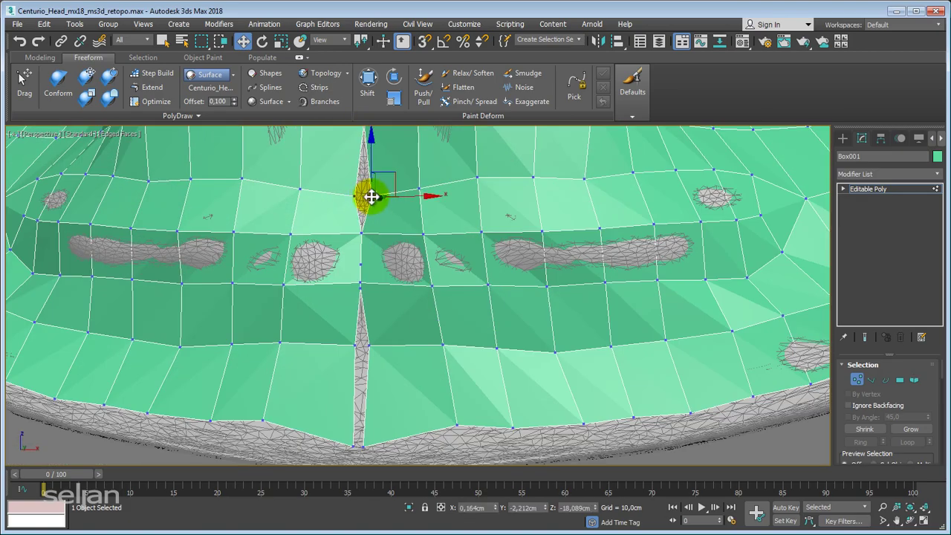
{"action": "right_click", "coordinate": [356, 197]}
{"action": "left_click", "coordinate": [330, 63]}
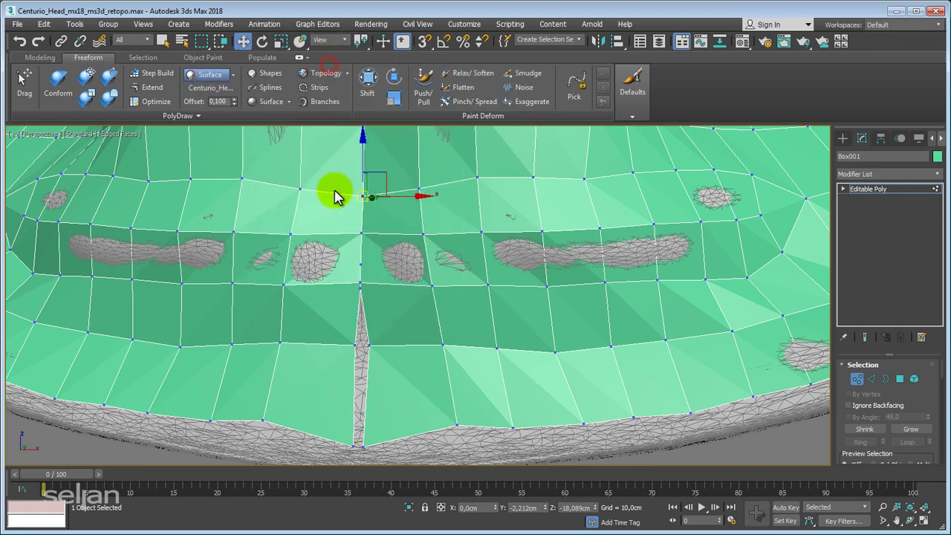
{"action": "scroll", "coordinate": [362, 215], "scroll_direction": "up", "scroll_amount": 2}
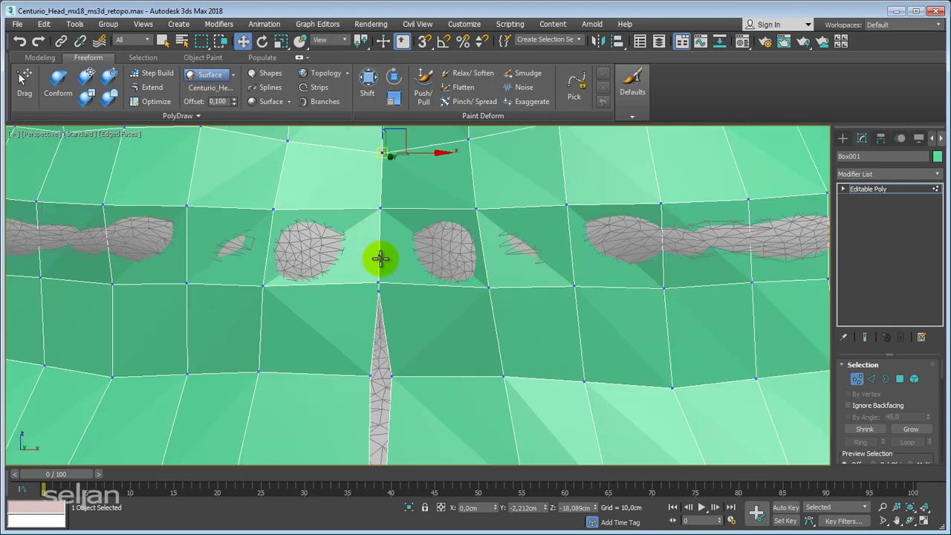
Step: Merge more collar seam vertices, undoing the target weld that spiked the seam
{"action": "right_click", "coordinate": [381, 258]}
{"action": "left_click", "coordinate": [362, 269]}
{"action": "scroll", "coordinate": [406, 216], "scroll_direction": "up", "scroll_amount": 2}
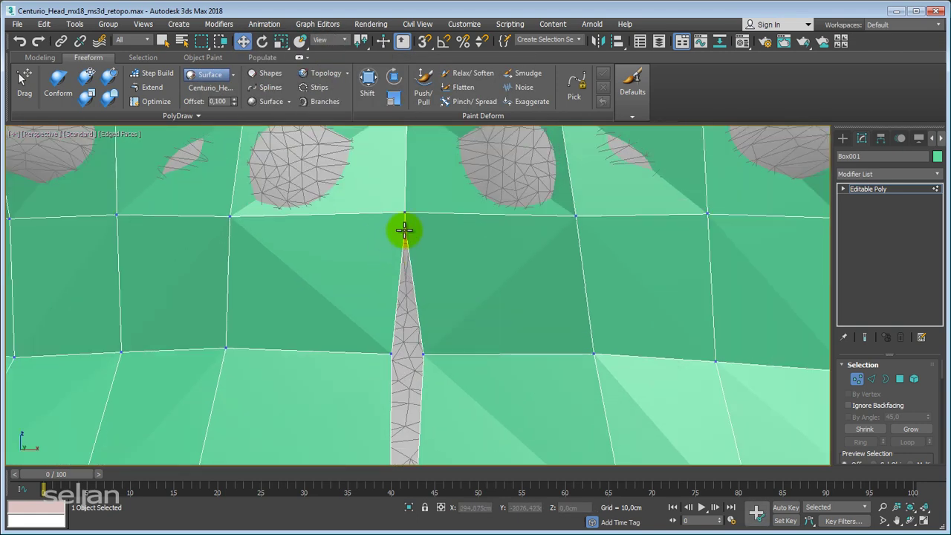
{"action": "right_click", "coordinate": [406, 227]}
{"action": "left_click", "coordinate": [383, 244]}
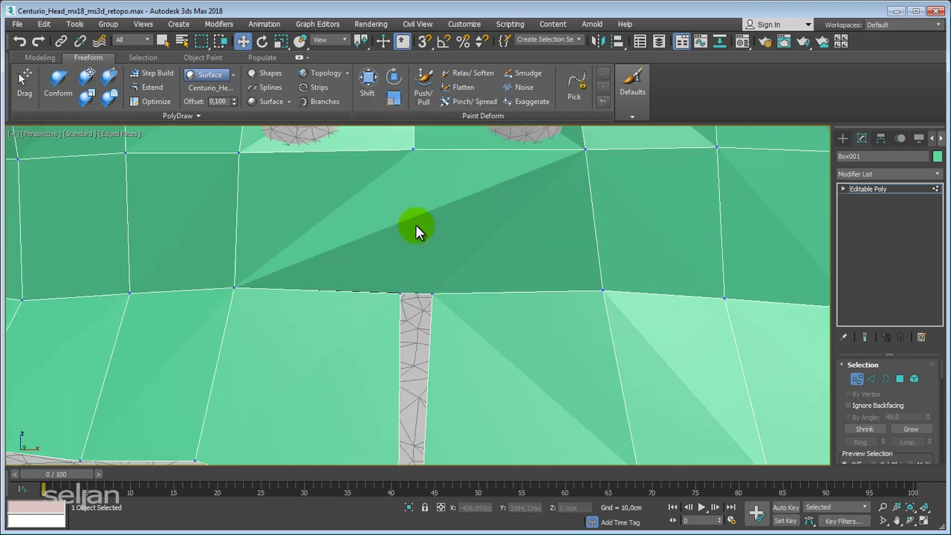
{"action": "left_click", "coordinate": [419, 241]}
{"action": "key", "text": "ctrl+z"}
Step: Weld the vertex on the seam edge and target-weld it onto the seam
{"action": "left_click", "coordinate": [399, 310]}
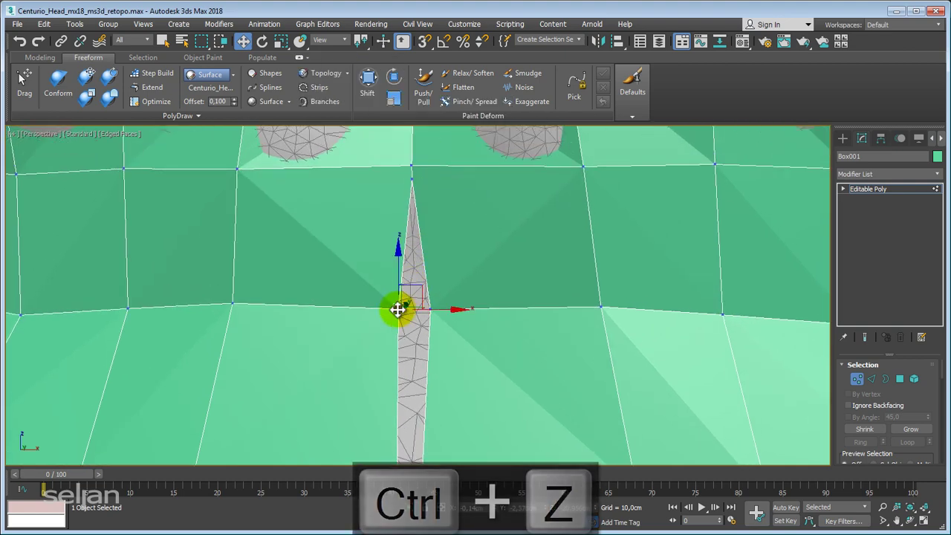
{"action": "right_click", "coordinate": [429, 311]}
{"action": "left_click", "coordinate": [403, 186]}
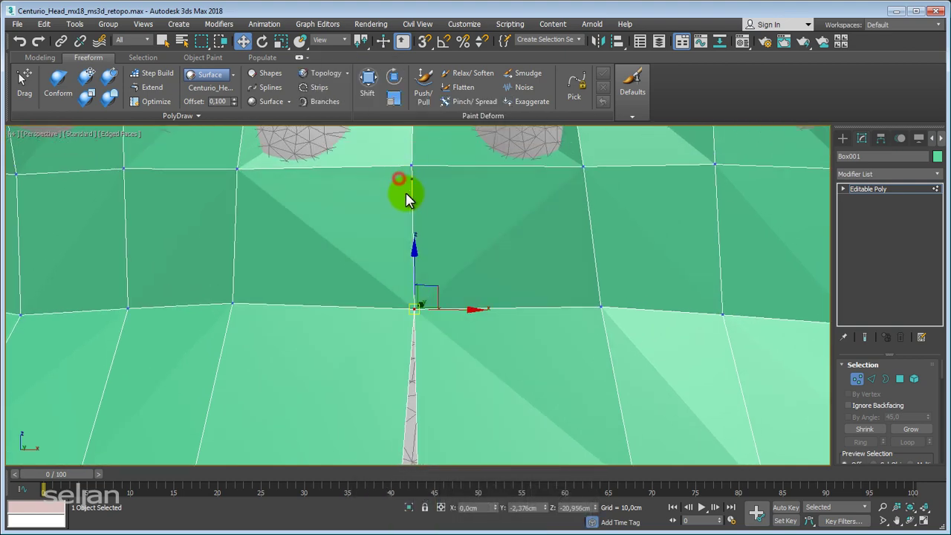
{"action": "scroll", "coordinate": [393, 222], "scroll_direction": "up", "scroll_amount": 2}
{"action": "right_click", "coordinate": [388, 239]}
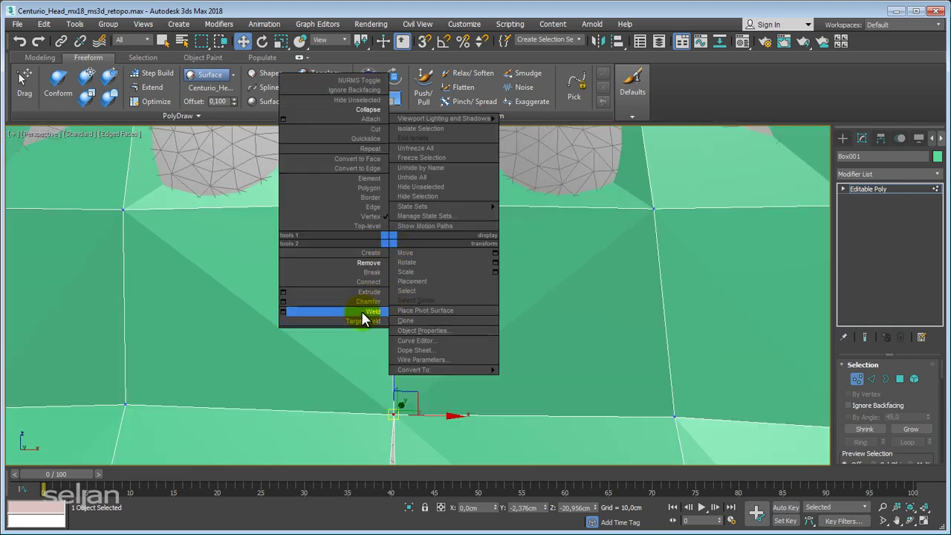
{"action": "left_click", "coordinate": [361, 310]}
{"action": "right_click", "coordinate": [360, 316]}
{"action": "left_click", "coordinate": [332, 384]}
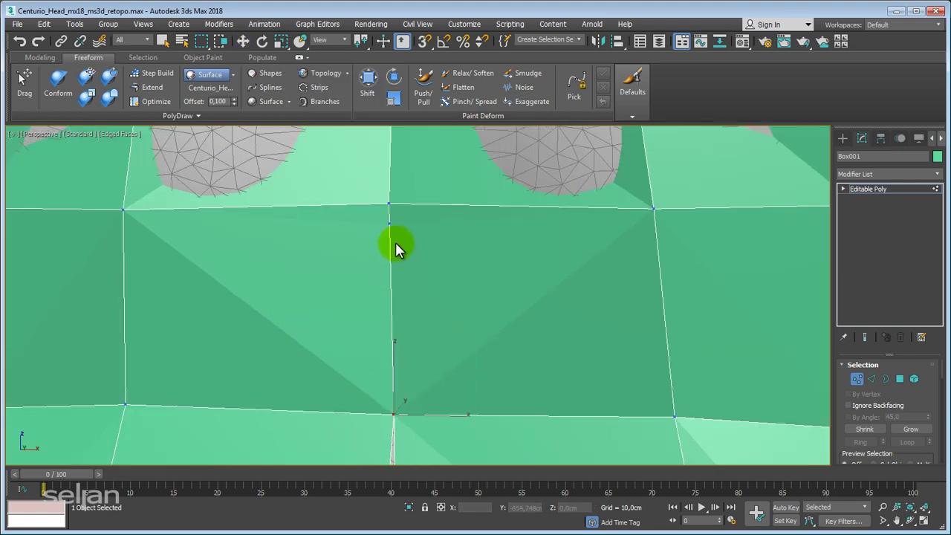
{"action": "scroll", "coordinate": [405, 241], "scroll_direction": "down", "scroll_amount": 3}
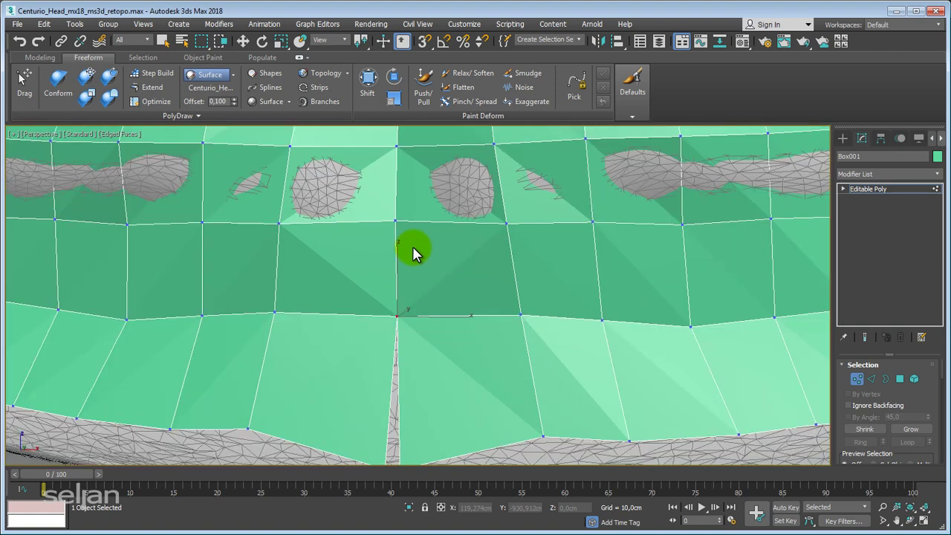
{"action": "scroll", "coordinate": [419, 238], "scroll_direction": "up", "scroll_amount": 2}
{"action": "scroll", "coordinate": [424, 275], "scroll_direction": "up", "scroll_amount": 3}
Step: Weld the vertex at the seam's lower end down onto the scan's bottom edge
{"action": "key", "text": "w"}
{"action": "left_click_drag", "start_coordinate": [454, 311], "coordinate": [374, 358]}
{"action": "right_click", "coordinate": [397, 322]}
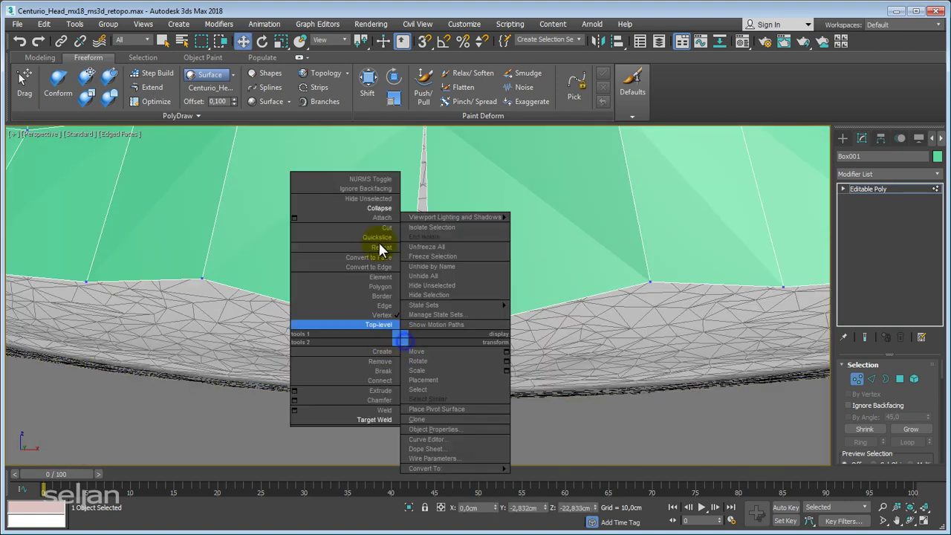
{"action": "left_click", "coordinate": [381, 250]}
{"action": "scroll", "coordinate": [401, 215], "scroll_direction": "down", "scroll_amount": 2}
{"action": "scroll", "coordinate": [407, 286], "scroll_direction": "down", "scroll_amount": 2}
{"action": "mouse_move", "coordinate": [405, 286]}
{"action": "middle_mouse_down"}
{"action": "mouse_move", "coordinate": [395, 325]}
{"action": "mouse_move", "coordinate": [371, 297]}
{"action": "middle_mouse_up"}
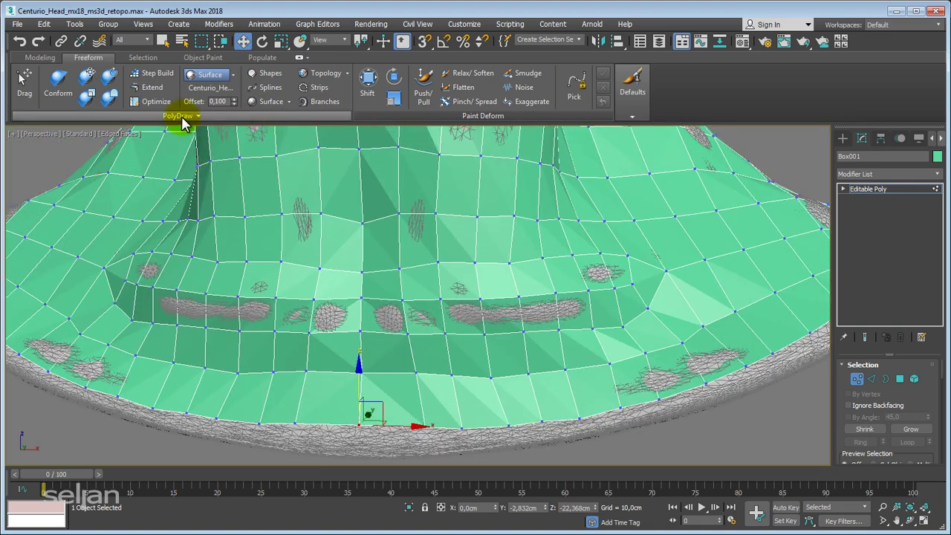
{"action": "scroll", "coordinate": [403, 297], "scroll_direction": "down", "scroll_amount": 3}
{"action": "scroll", "coordinate": [382, 255], "scroll_direction": "down", "scroll_amount": 2}
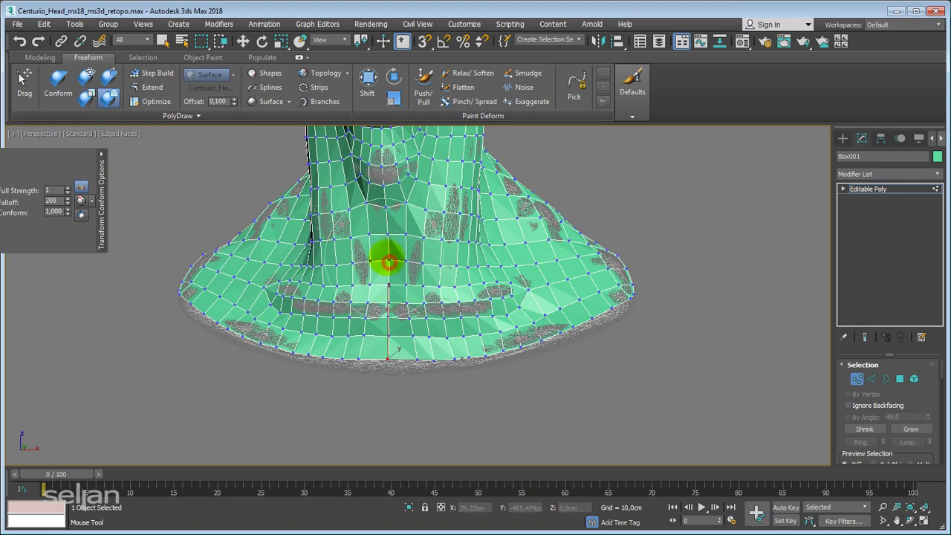
{"action": "scroll", "coordinate": [365, 276], "scroll_direction": "up", "scroll_amount": 6}
{"action": "mouse_move", "coordinate": [365, 296]}
{"action": "middle_mouse_down"}
{"action": "mouse_move", "coordinate": [391, 304]}
{"action": "mouse_move", "coordinate": [408, 265]}
{"action": "middle_mouse_up"}
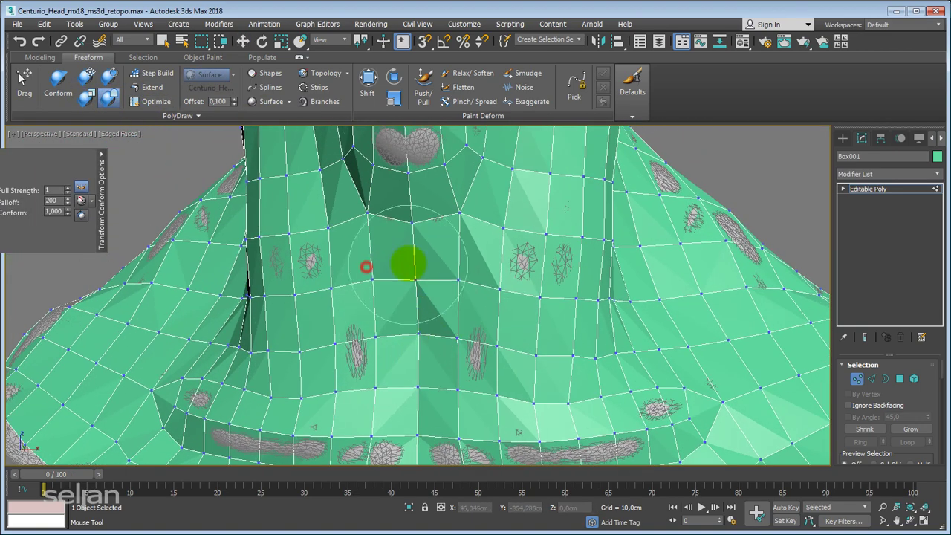
{"action": "scroll", "coordinate": [420, 325], "scroll_direction": "up", "scroll_amount": 3}
{"action": "scroll", "coordinate": [456, 223], "scroll_direction": "down", "scroll_amount": 2}
Step: Orbit to frontal and underside views of the collar to check the conformed quads
{"action": "middle_click_drag", "start_coordinate": [456, 223], "coordinate": [427, 291], "text": "alt"}
{"action": "scroll", "coordinate": [426, 290], "scroll_direction": "up", "scroll_amount": 4}
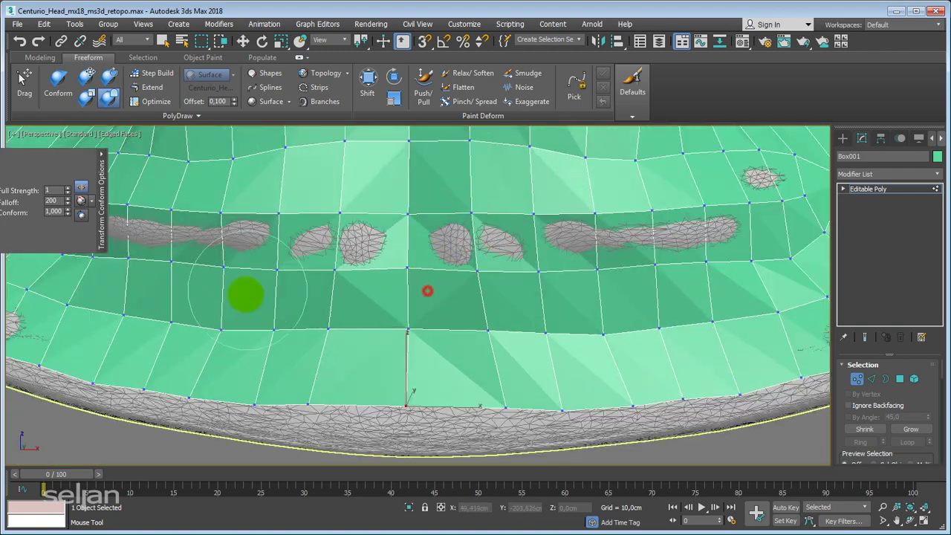
{"action": "scroll", "coordinate": [527, 252], "scroll_direction": "down", "scroll_amount": 3}
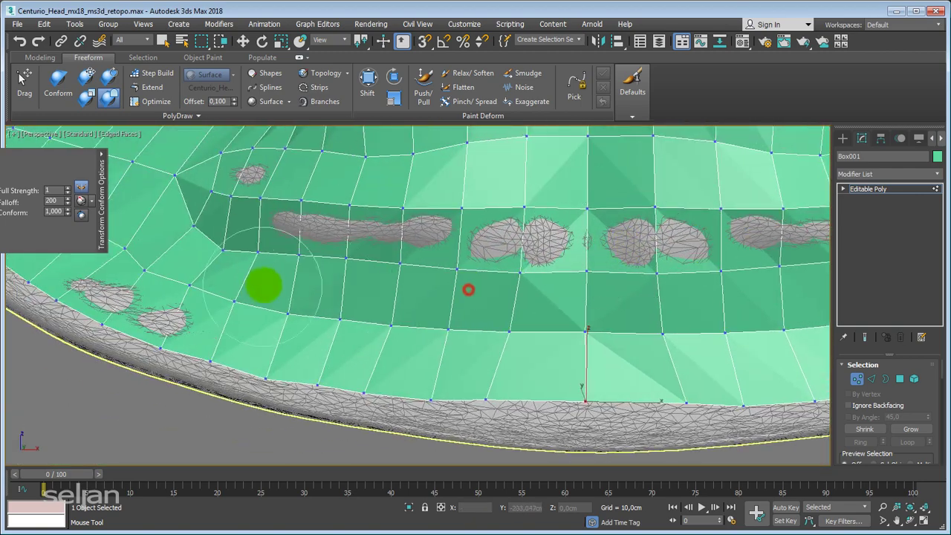
{"action": "scroll", "coordinate": [295, 265], "scroll_direction": "up", "scroll_amount": 3}
{"action": "scroll", "coordinate": [408, 261], "scroll_direction": "down", "scroll_amount": 3}
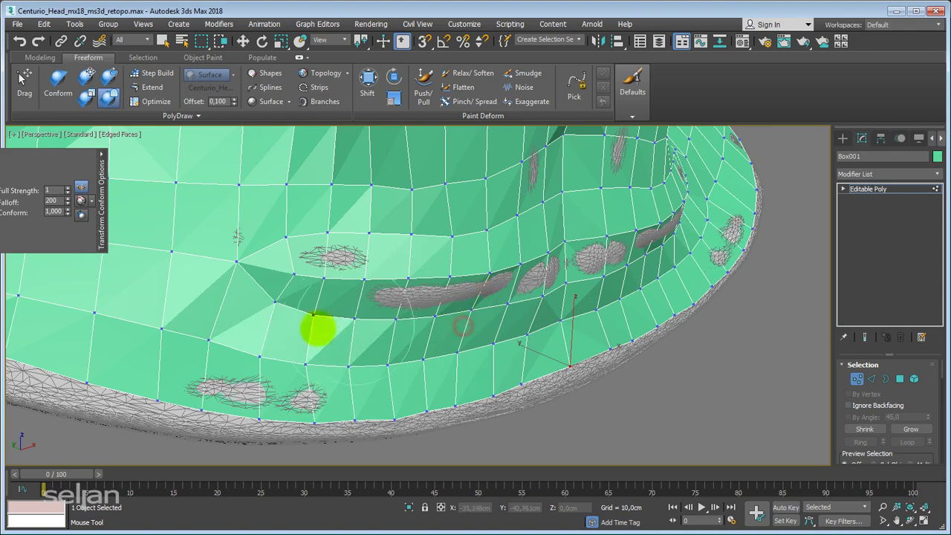
{"action": "scroll", "coordinate": [546, 269], "scroll_direction": "up", "scroll_amount": 2}
{"action": "scroll", "coordinate": [546, 269], "scroll_direction": "down", "scroll_amount": 2}
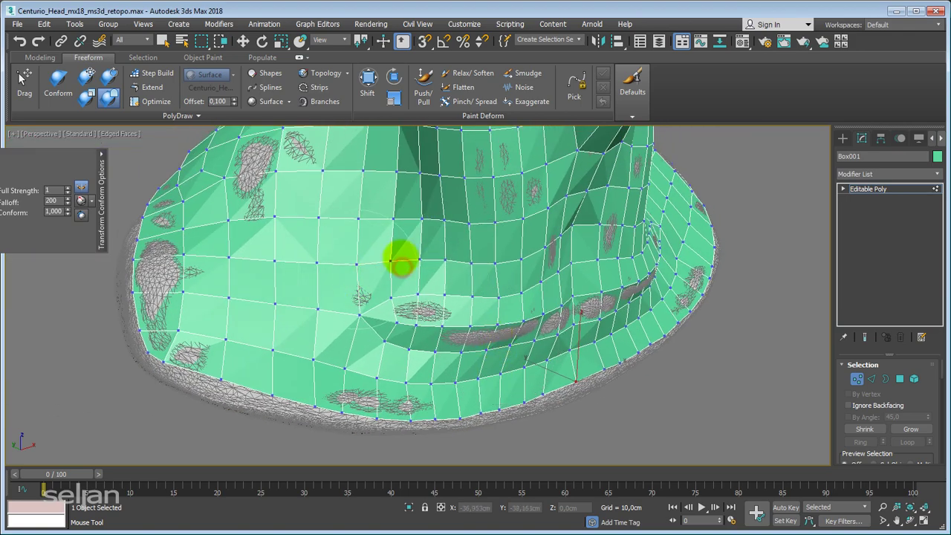
{"action": "scroll", "coordinate": [297, 297], "scroll_direction": "down", "scroll_amount": 2}
{"action": "mouse_move", "coordinate": [315, 263]}
{"action": "middle_mouse_down", "text": "alt"}
{"action": "mouse_move", "coordinate": [482, 304]}
{"action": "mouse_move", "coordinate": [548, 276]}
{"action": "mouse_move", "coordinate": [350, 265]}
{"action": "middle_mouse_up", "text": "alt"}
{"action": "scroll", "coordinate": [460, 305], "scroll_direction": "up", "scroll_amount": 1}
{"action": "scroll", "coordinate": [527, 276], "scroll_direction": "down", "scroll_amount": 2}
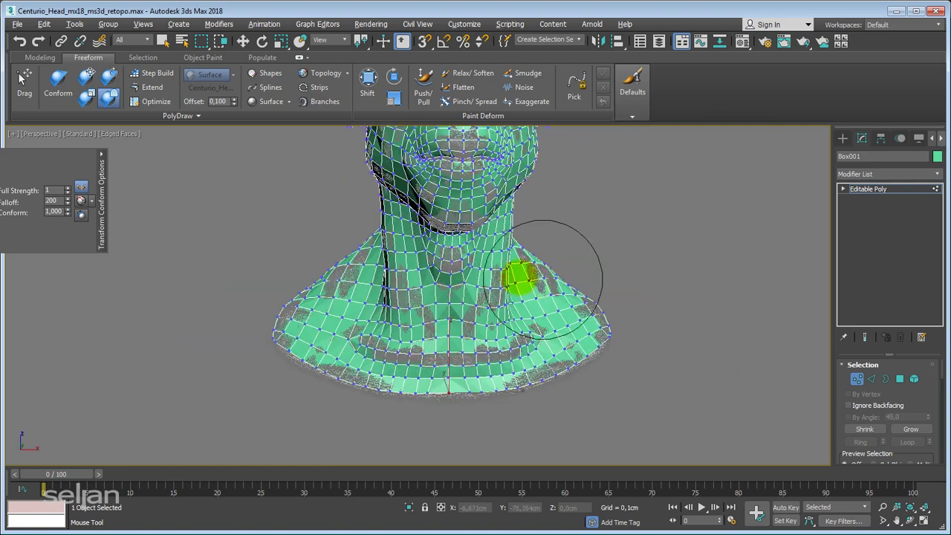
Step: Orbit through close side and underside views of the neck, ending on the full head
{"action": "middle_click_drag", "start_coordinate": [527, 276], "coordinate": [381, 341], "text": "alt"}
{"action": "scroll", "coordinate": [379, 286], "scroll_direction": "up", "scroll_amount": 2}
{"action": "scroll", "coordinate": [393, 255], "scroll_direction": "up", "scroll_amount": 2}
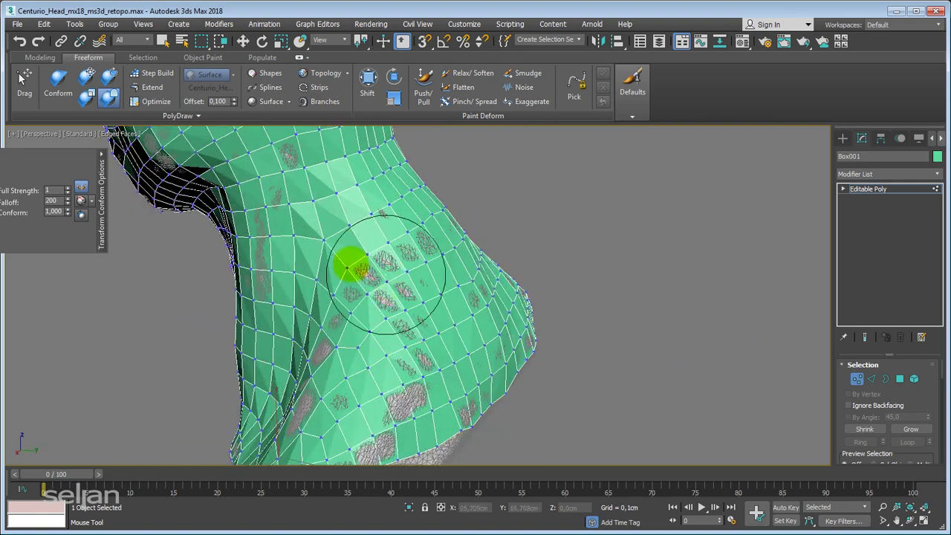
{"action": "scroll", "coordinate": [342, 231], "scroll_direction": "up", "scroll_amount": 2}
{"action": "mouse_move", "coordinate": [383, 287]}
{"action": "middle_mouse_down", "text": "alt"}
{"action": "mouse_move", "coordinate": [219, 302]}
{"action": "mouse_move", "coordinate": [511, 258]}
{"action": "middle_mouse_up", "text": "alt"}
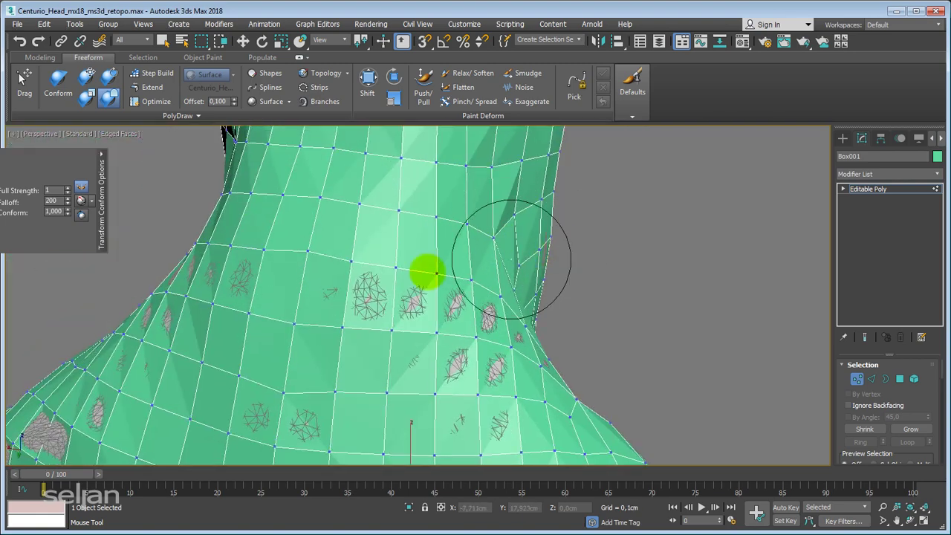
{"action": "mouse_move", "coordinate": [314, 327]}
{"action": "middle_mouse_down", "text": "alt"}
{"action": "mouse_move", "coordinate": [357, 323]}
{"action": "mouse_move", "coordinate": [346, 314]}
{"action": "mouse_move", "coordinate": [470, 232]}
{"action": "middle_mouse_up", "text": "alt"}
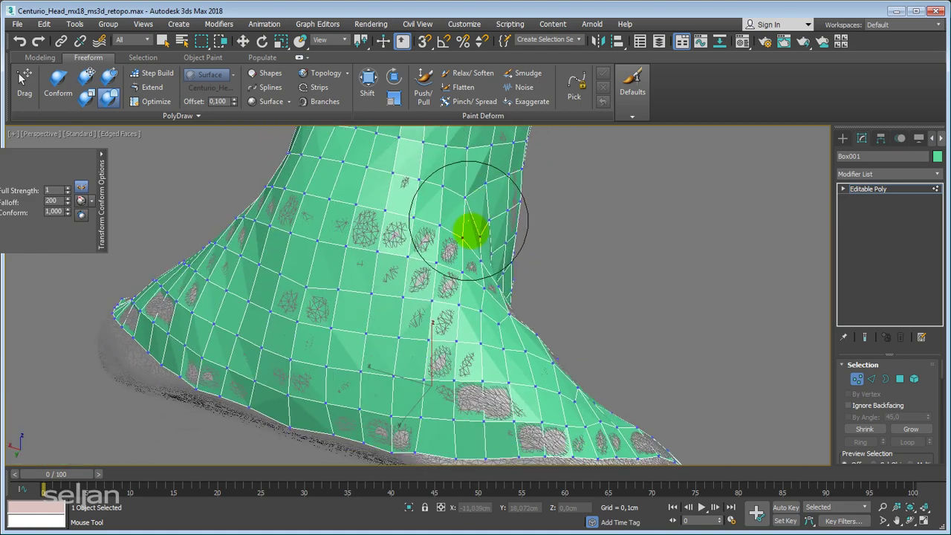
{"action": "mouse_move", "coordinate": [453, 291]}
{"action": "middle_mouse_down", "text": "alt"}
{"action": "mouse_move", "coordinate": [524, 344]}
{"action": "mouse_move", "coordinate": [435, 304]}
{"action": "mouse_move", "coordinate": [431, 223]}
{"action": "middle_mouse_up", "text": "alt"}
{"action": "mouse_move", "coordinate": [471, 308]}
{"action": "middle_mouse_down", "text": "alt"}
{"action": "mouse_move", "coordinate": [446, 272]}
{"action": "mouse_move", "coordinate": [486, 356]}
{"action": "mouse_move", "coordinate": [490, 271]}
{"action": "mouse_move", "coordinate": [501, 282]}
{"action": "middle_mouse_up", "text": "alt"}
Step: Isolate the retopology mesh, frame it in Front view and save a scene hold
{"action": "scroll", "coordinate": [451, 255], "scroll_direction": "down", "scroll_amount": 5}
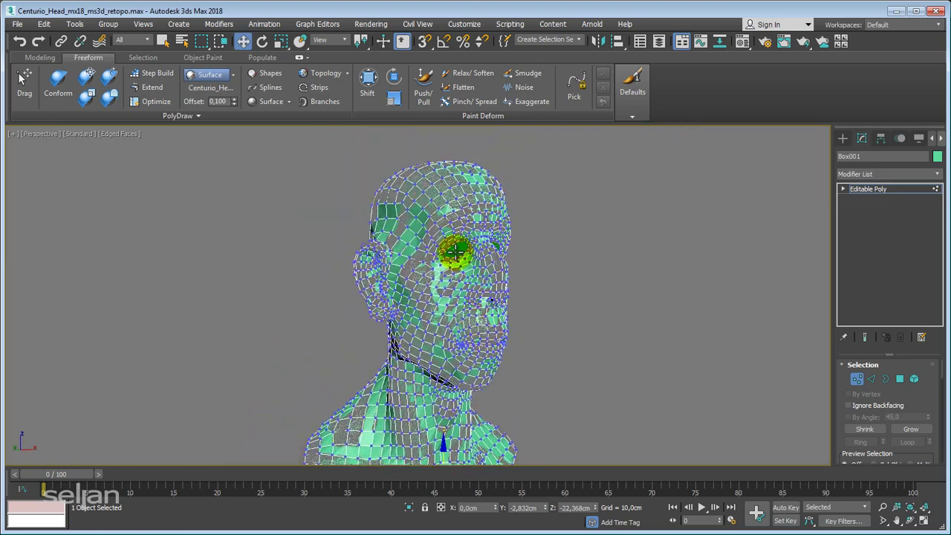
{"action": "scroll", "coordinate": [424, 255], "scroll_direction": "up", "scroll_amount": 10}
{"action": "mouse_move", "coordinate": [424, 255]}
{"action": "middle_mouse_down"}
{"action": "mouse_move", "coordinate": [502, 280]}
{"action": "mouse_move", "coordinate": [425, 269]}
{"action": "mouse_move", "coordinate": [463, 265]}
{"action": "mouse_move", "coordinate": [480, 275]}
{"action": "middle_mouse_up"}
{"action": "key", "text": "alt+q"}
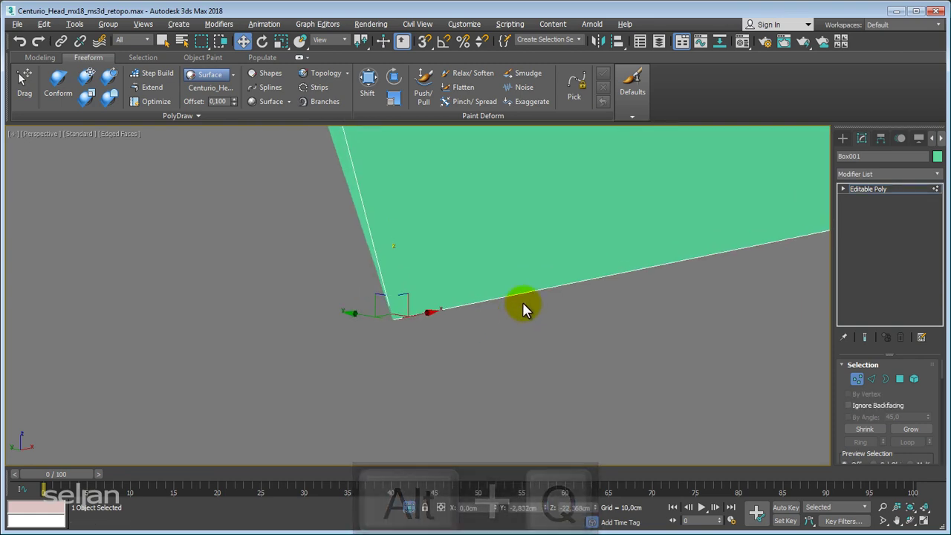
{"action": "key", "text": "f"}
{"action": "key", "text": "z"}
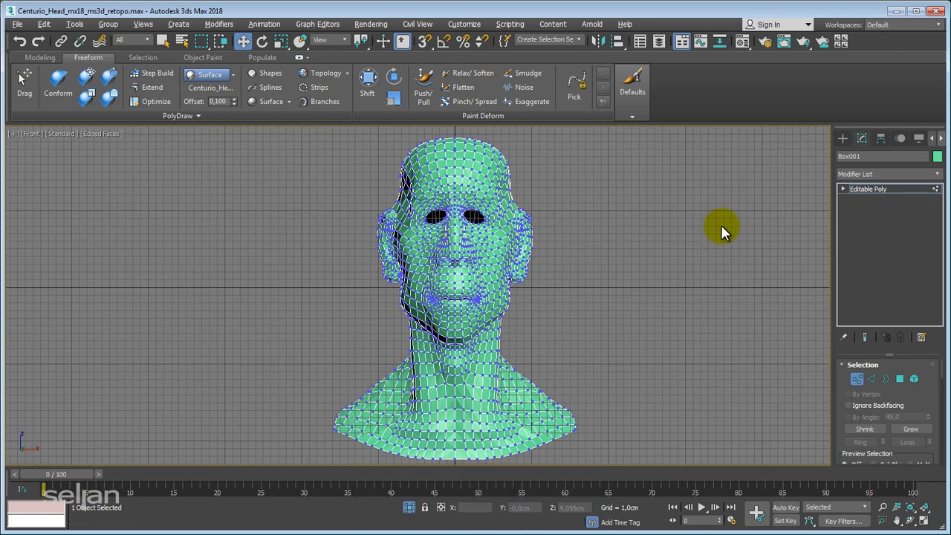
{"action": "left_click", "coordinate": [842, 188]}
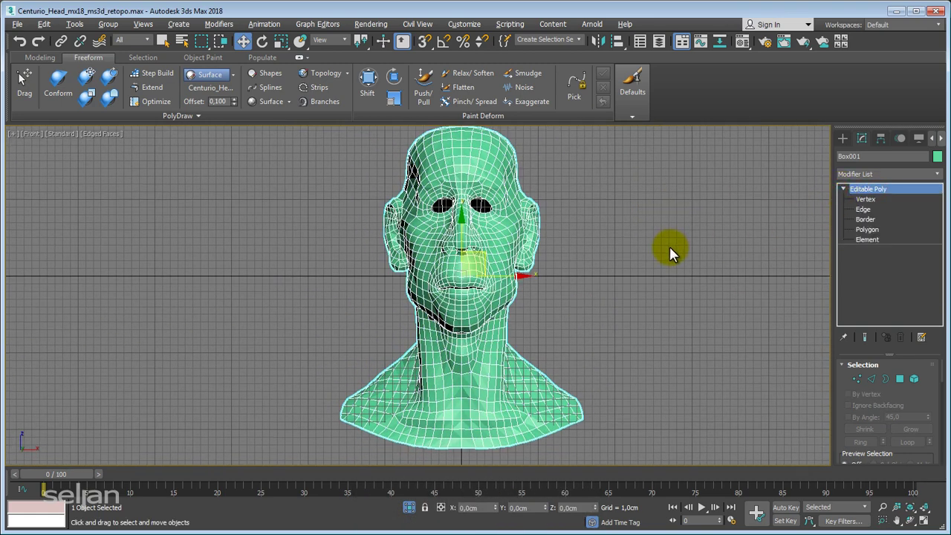
{"action": "key", "text": "ctrl+h"}
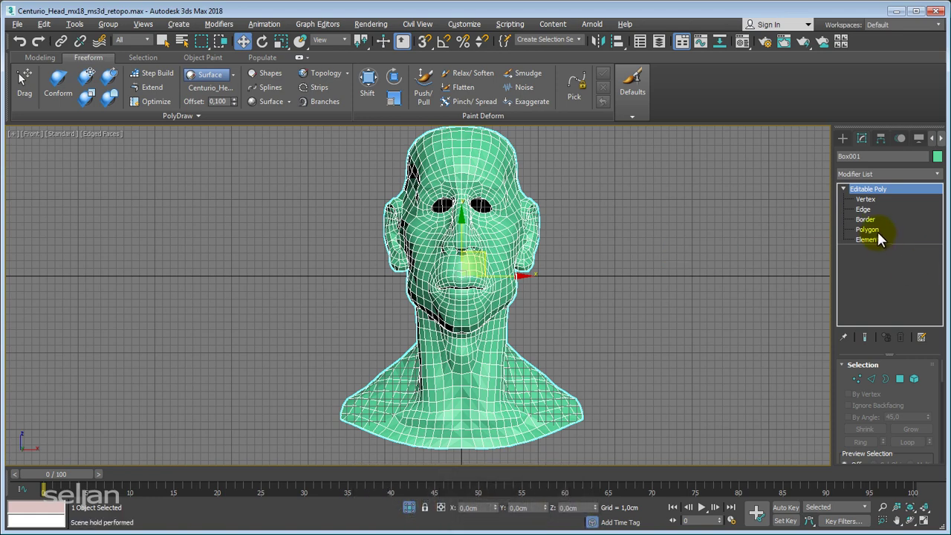
Step: At Polygon level, marquee-select the polygons on the head's right half
{"action": "left_click", "coordinate": [866, 230]}
{"action": "left_click", "coordinate": [674, 237]}
{"action": "key", "text": "z"}
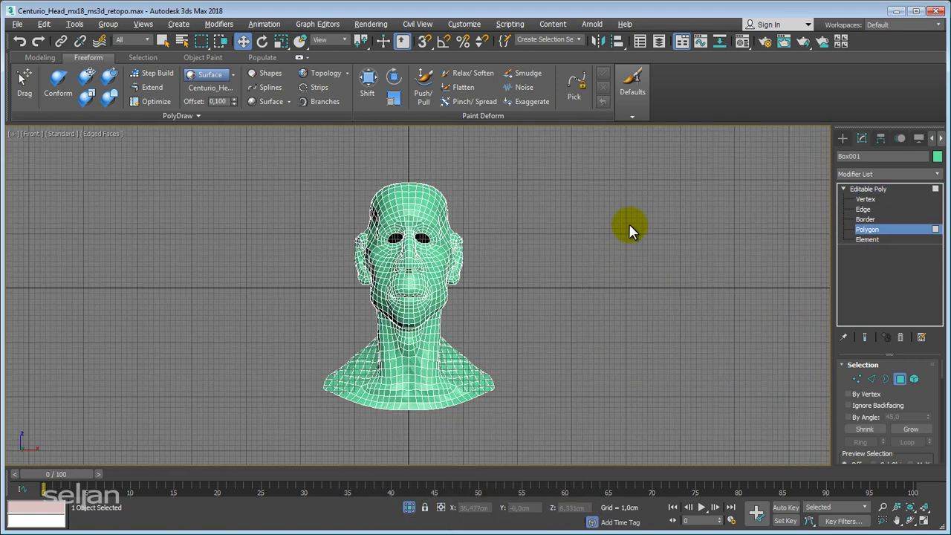
{"action": "left_click_drag", "start_coordinate": [413, 433], "coordinate": [413, 435]}
{"action": "scroll", "coordinate": [439, 282], "scroll_direction": "up", "scroll_amount": 5}
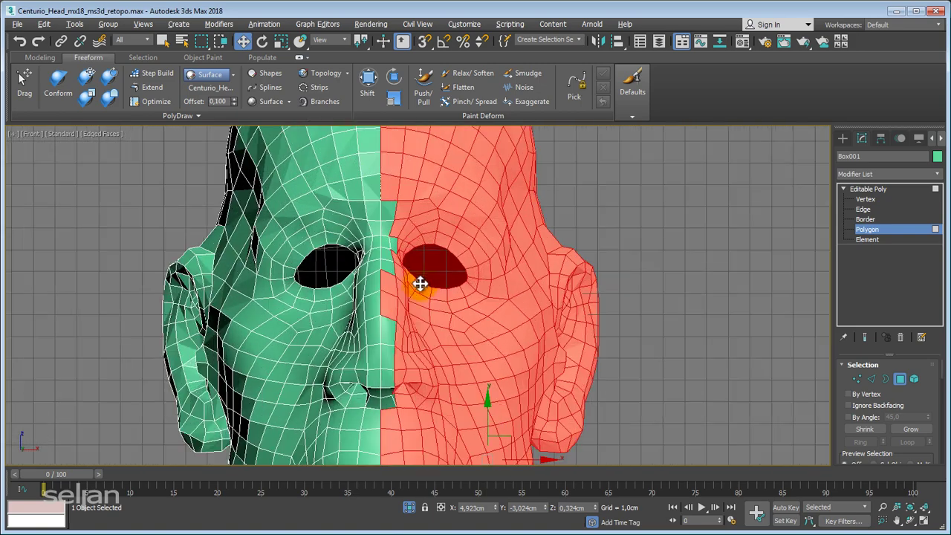
{"action": "left_click", "coordinate": [627, 180]}
{"action": "key", "text": "ctrl+z"}
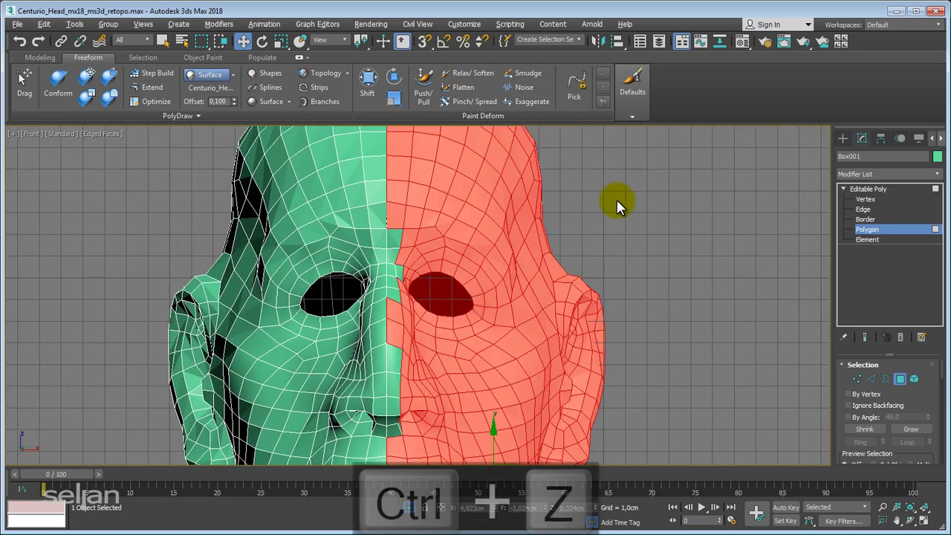
{"action": "scroll", "coordinate": [624, 197], "scroll_direction": "down", "scroll_amount": 3}
{"action": "left_click_drag", "start_coordinate": [668, 165], "coordinate": [470, 341]}
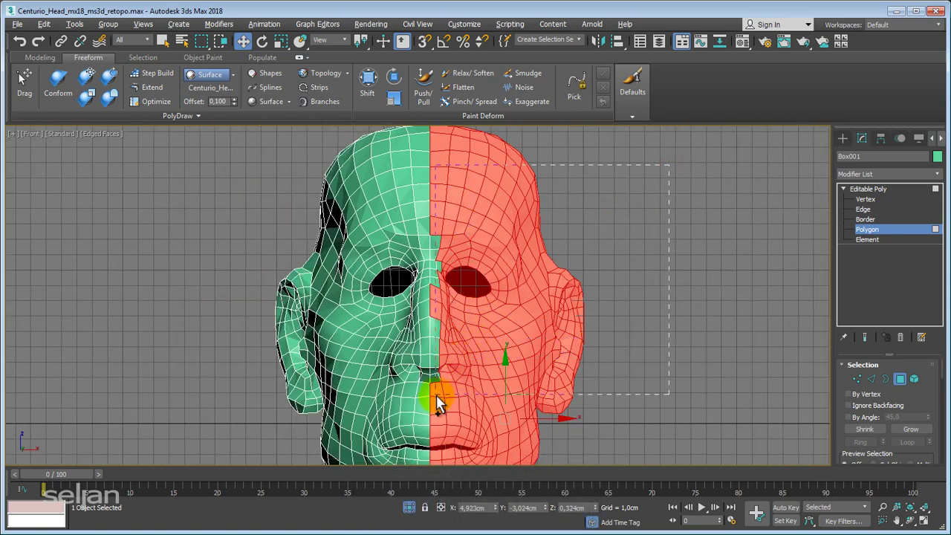
Step: Check the selection down to the neck base, then delete the right half
{"action": "middle_click_drag", "start_coordinate": [436, 401], "coordinate": [488, 229]}
{"action": "scroll", "coordinate": [485, 227], "scroll_direction": "up", "scroll_amount": 5}
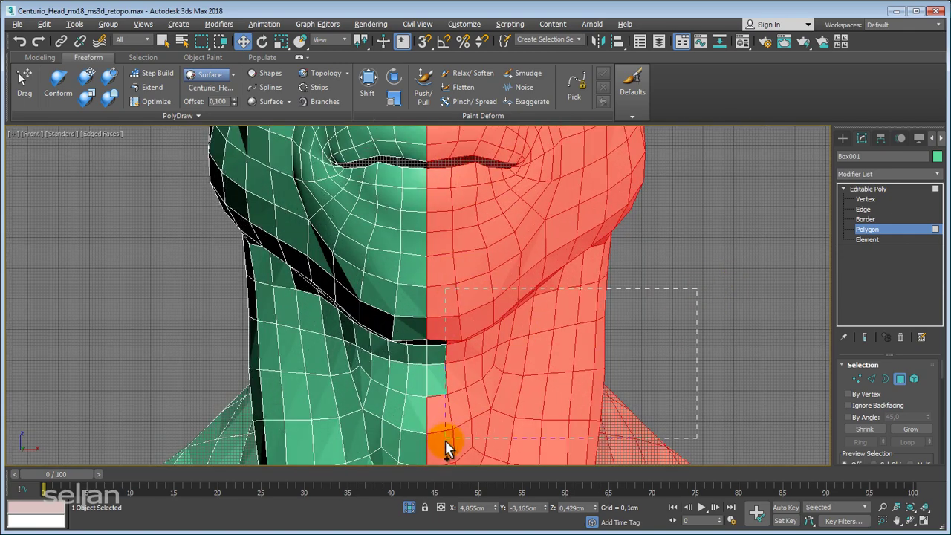
{"action": "scroll", "coordinate": [446, 446], "scroll_direction": "down", "scroll_amount": 2}
{"action": "middle_click_drag", "start_coordinate": [495, 388], "coordinate": [483, 159]}
{"action": "key", "text": "p"}
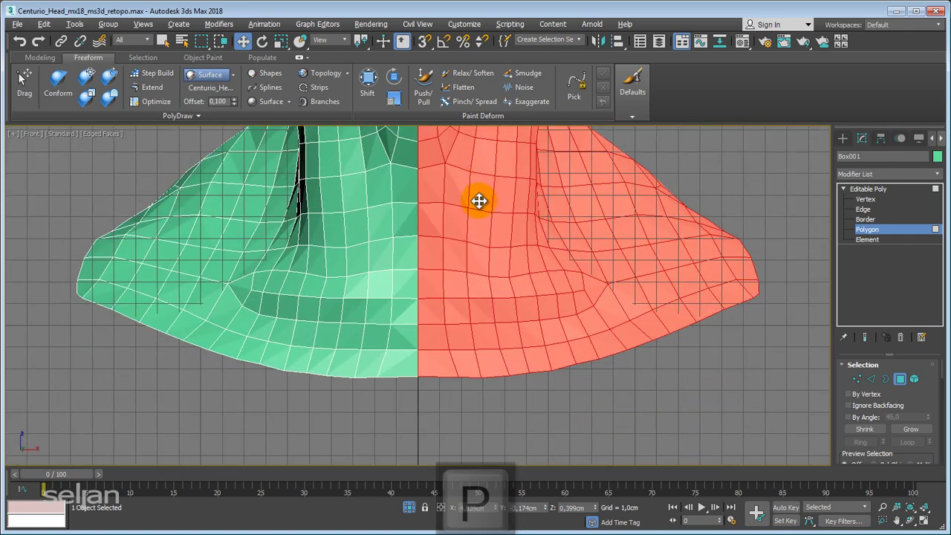
{"action": "key", "text": "z"}
{"action": "mouse_move", "coordinate": [388, 212]}
{"action": "middle_mouse_down", "text": "alt"}
{"action": "mouse_move", "coordinate": [600, 267]}
{"action": "mouse_move", "coordinate": [605, 251]}
{"action": "mouse_move", "coordinate": [562, 237]}
{"action": "mouse_move", "coordinate": [377, 233]}
{"action": "middle_mouse_up", "text": "alt"}
{"action": "key", "text": "Delete"}
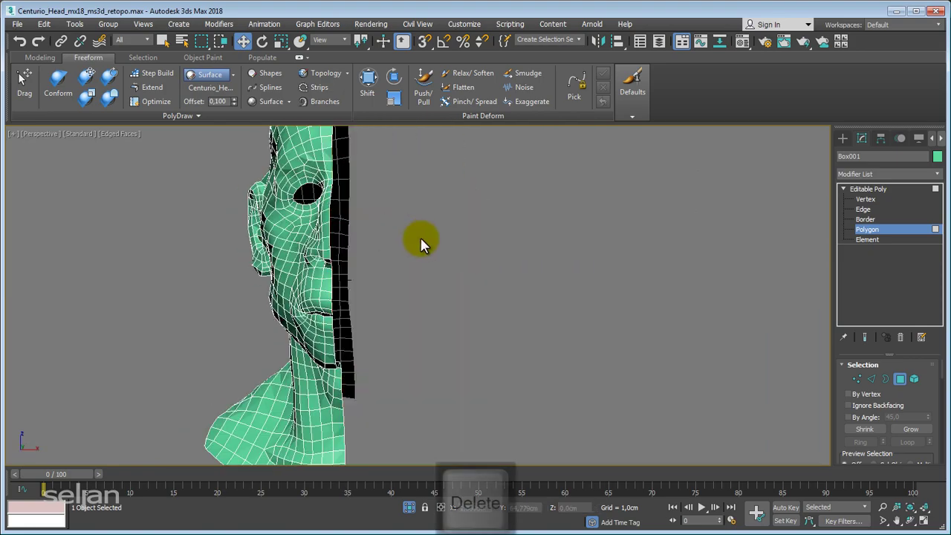
Step: Select the small patch of polygons by the ear, adding the faces above and below
{"action": "mouse_move", "coordinate": [463, 244]}
{"action": "middle_mouse_down", "text": "alt"}
{"action": "mouse_move", "coordinate": [392, 270]}
{"action": "mouse_move", "coordinate": [409, 283]}
{"action": "mouse_move", "coordinate": [371, 291]}
{"action": "middle_mouse_up", "text": "alt"}
{"action": "scroll", "coordinate": [393, 269], "scroll_direction": "up", "scroll_amount": 3}
{"action": "scroll", "coordinate": [314, 288], "scroll_direction": "up", "scroll_amount": 5}
{"action": "mouse_move", "coordinate": [339, 285]}
{"action": "middle_mouse_down", "text": "alt"}
{"action": "mouse_move", "coordinate": [315, 290]}
{"action": "mouse_move", "coordinate": [327, 283]}
{"action": "middle_mouse_up", "text": "alt"}
{"action": "scroll", "coordinate": [340, 276], "scroll_direction": "up", "scroll_amount": 2}
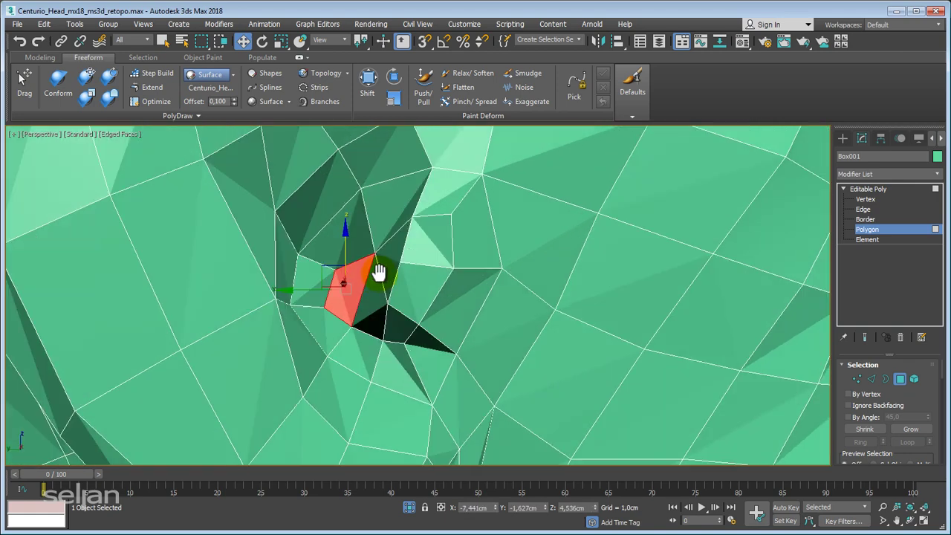
{"action": "left_click", "coordinate": [351, 251], "text": "ctrl"}
{"action": "left_click", "coordinate": [329, 322], "text": "ctrl"}
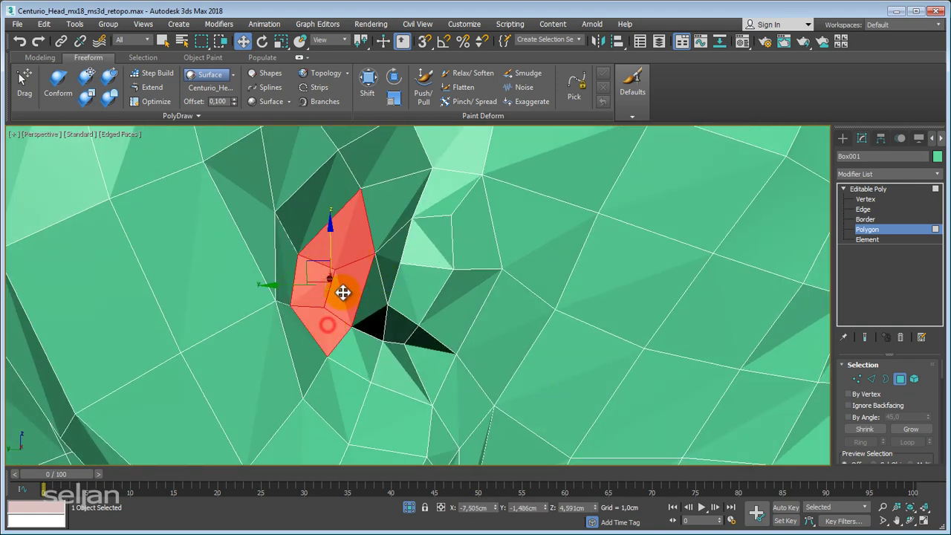
{"action": "middle_click_drag", "start_coordinate": [340, 292], "coordinate": [356, 275], "text": "alt"}
Step: Extrude the selected ear faces outward and adjust them with Move and Scale
{"action": "key", "text": "shift+e"}
{"action": "left_click_drag", "start_coordinate": [366, 279], "coordinate": [389, 269]}
{"action": "key", "text": "w"}
{"action": "mouse_move", "coordinate": [389, 270]}
{"action": "middle_mouse_down", "text": "alt"}
{"action": "mouse_move", "coordinate": [396, 270]}
{"action": "mouse_move", "coordinate": [396, 241]}
{"action": "mouse_move", "coordinate": [525, 238]}
{"action": "mouse_move", "coordinate": [355, 245]}
{"action": "mouse_move", "coordinate": [372, 240]}
{"action": "mouse_move", "coordinate": [382, 244]}
{"action": "mouse_move", "coordinate": [326, 252]}
{"action": "mouse_move", "coordinate": [354, 240]}
{"action": "mouse_move", "coordinate": [358, 281]}
{"action": "middle_mouse_up", "text": "alt"}
{"action": "key", "text": "r"}
Step: Ring-select the extruded faces' edges and Connect them with a new edge across
{"action": "key", "text": "2"}
{"action": "left_click", "coordinate": [374, 245]}
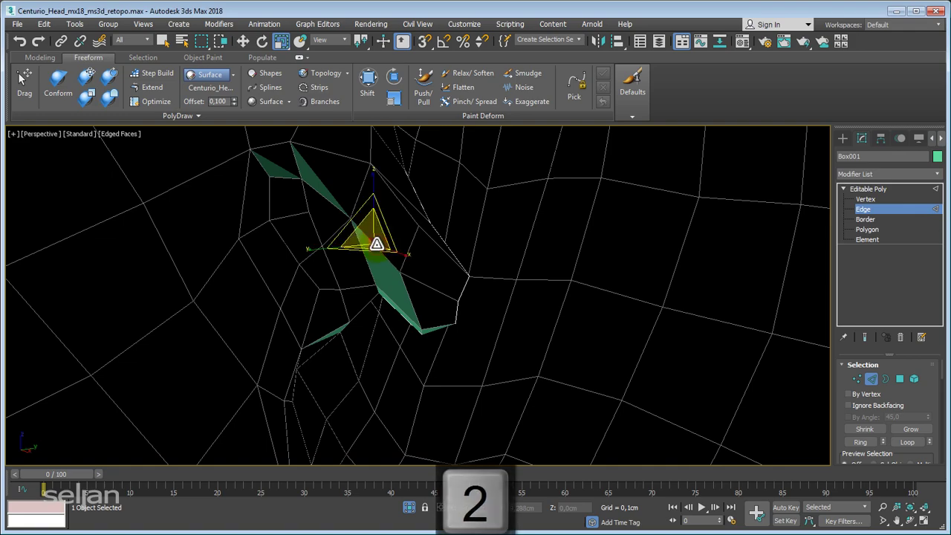
{"action": "key", "text": "alt+r"}
{"action": "right_click", "coordinate": [386, 253]}
{"action": "left_click", "coordinate": [365, 289]}
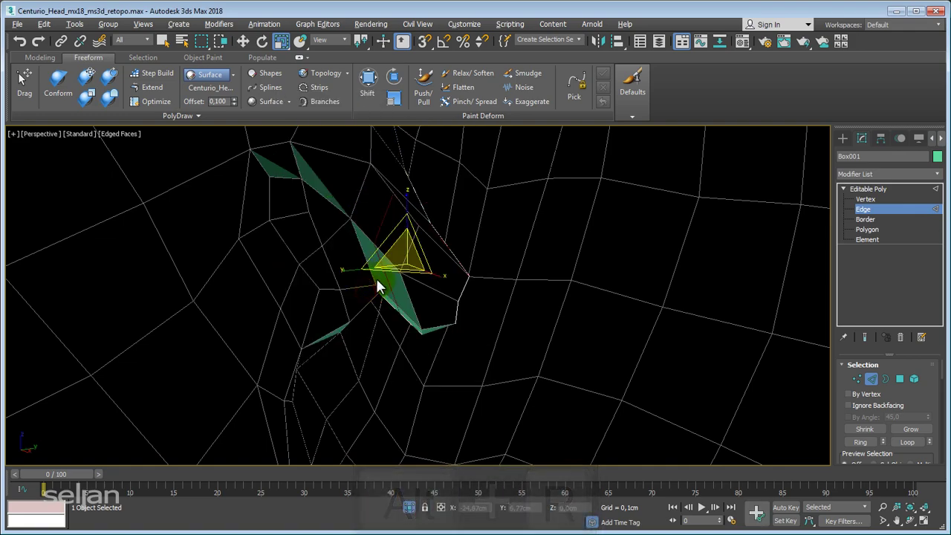
{"action": "mouse_move", "coordinate": [398, 255]}
{"action": "middle_mouse_down", "text": "alt"}
{"action": "mouse_move", "coordinate": [404, 233]}
{"action": "mouse_move", "coordinate": [559, 279]}
{"action": "mouse_move", "coordinate": [552, 297]}
{"action": "mouse_move", "coordinate": [532, 280]}
{"action": "mouse_move", "coordinate": [414, 272]}
{"action": "middle_mouse_up", "text": "alt"}
{"action": "scroll", "coordinate": [361, 261], "scroll_direction": "down", "scroll_amount": 5}
{"action": "scroll", "coordinate": [329, 251], "scroll_direction": "down", "scroll_amount": 5}
{"action": "scroll", "coordinate": [418, 263], "scroll_direction": "down", "scroll_amount": 4}
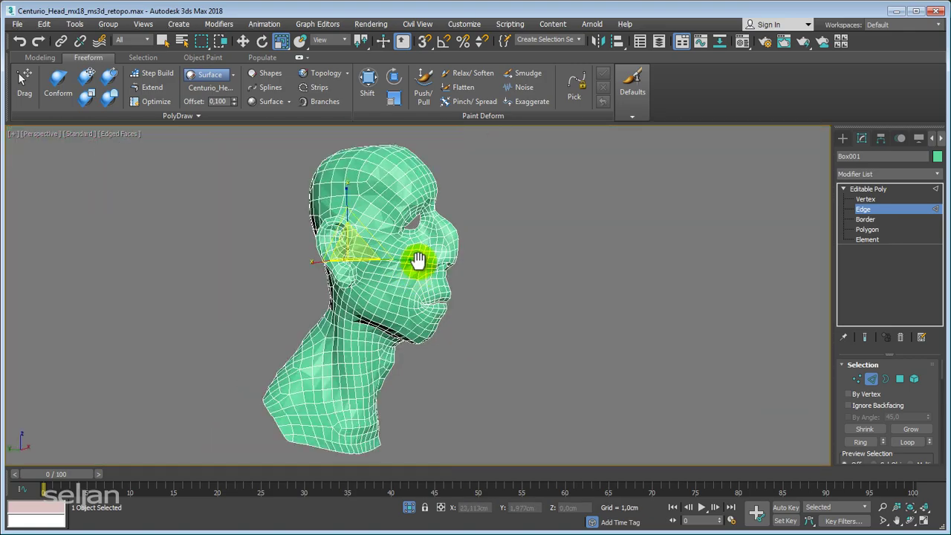
{"action": "middle_click_drag", "start_coordinate": [565, 327], "coordinate": [471, 325], "text": "alt"}
{"action": "scroll", "coordinate": [445, 322], "scroll_direction": "up", "scroll_amount": 5}
{"action": "mouse_move", "coordinate": [399, 319]}
{"action": "middle_mouse_down"}
{"action": "mouse_move", "coordinate": [471, 480]}
{"action": "mouse_move", "coordinate": [413, 300]}
{"action": "middle_mouse_up"}
{"action": "scroll", "coordinate": [413, 300], "scroll_direction": "up", "scroll_amount": 3}
Step: Select the eye-hole border and shift it slightly sideways
{"action": "middle_click_drag", "start_coordinate": [508, 257], "coordinate": [514, 256]}
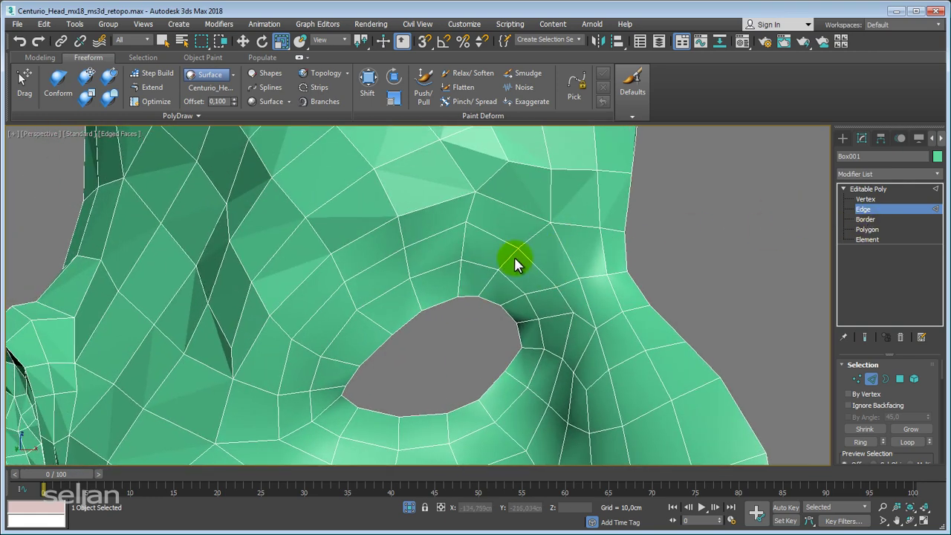
{"action": "key", "text": "3"}
{"action": "left_click", "coordinate": [496, 311]}
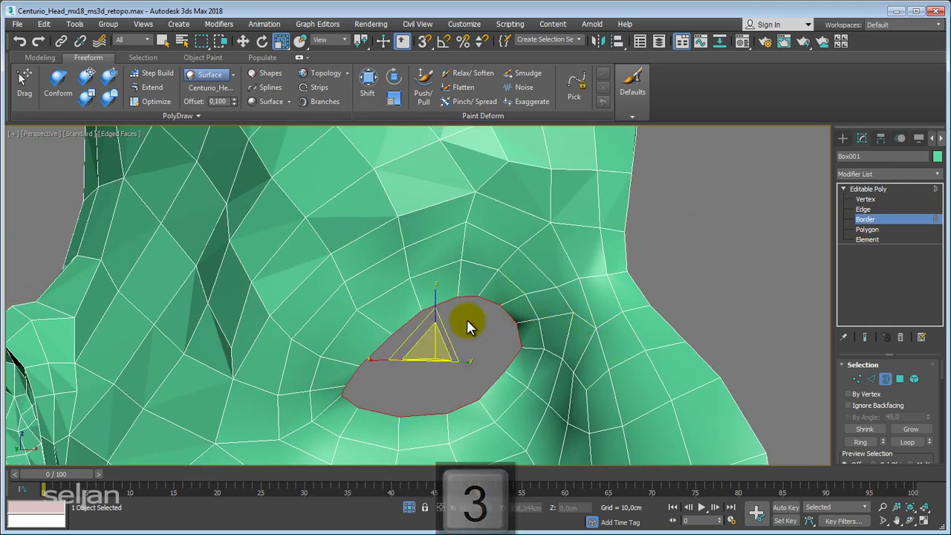
{"action": "middle_click_drag", "start_coordinate": [468, 321], "coordinate": [508, 290], "text": "alt"}
{"action": "key", "text": "e"}
{"action": "middle_click_drag", "start_coordinate": [515, 250], "coordinate": [446, 329], "text": "alt"}
{"action": "key", "text": "w"}
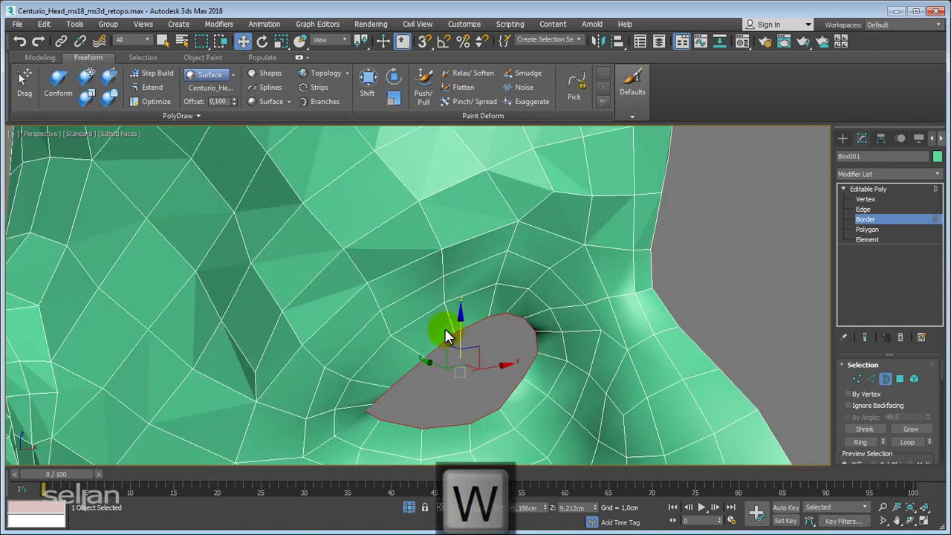
{"action": "left_click_drag", "start_coordinate": [443, 366], "coordinate": [426, 361]}
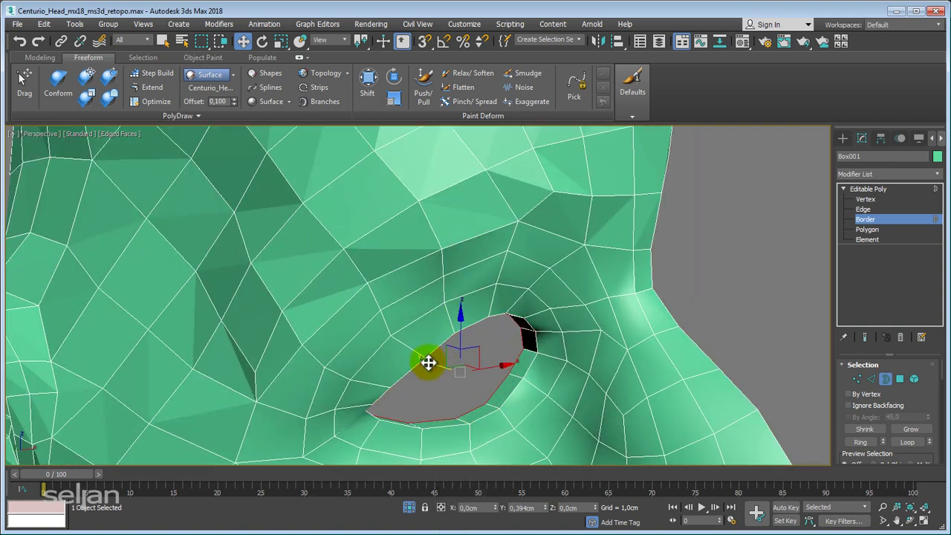
{"action": "mouse_move", "coordinate": [428, 361]}
{"action": "middle_mouse_down", "text": "alt"}
{"action": "mouse_move", "coordinate": [483, 301]}
{"action": "mouse_move", "coordinate": [562, 343]}
{"action": "middle_mouse_up", "text": "alt"}
{"action": "key", "text": "r"}
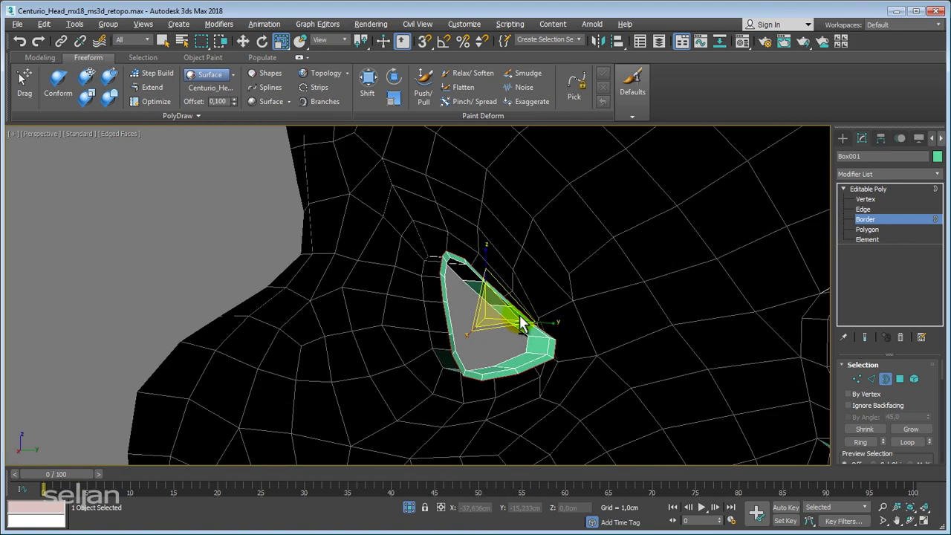
{"action": "key", "text": "w"}
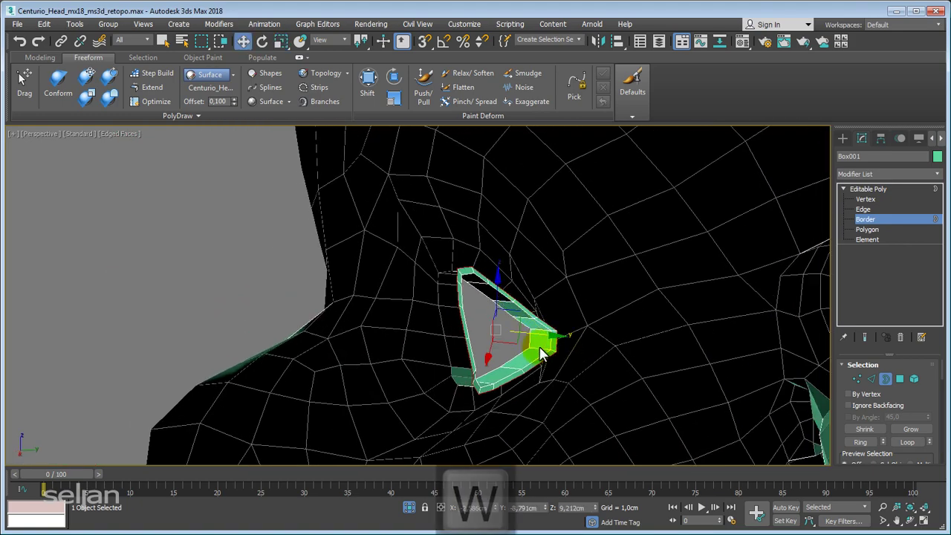
Step: Extrude the eye border deeper into the socket and scale the inner ring smaller
{"action": "mouse_move", "coordinate": [545, 333]}
{"action": "left_mouse_down"}
{"action": "mouse_move", "coordinate": [556, 337]}
{"action": "mouse_move", "coordinate": [520, 327]}
{"action": "mouse_move", "coordinate": [611, 340]}
{"action": "left_mouse_up"}
{"action": "key", "text": "r"}
{"action": "key", "text": "w"}
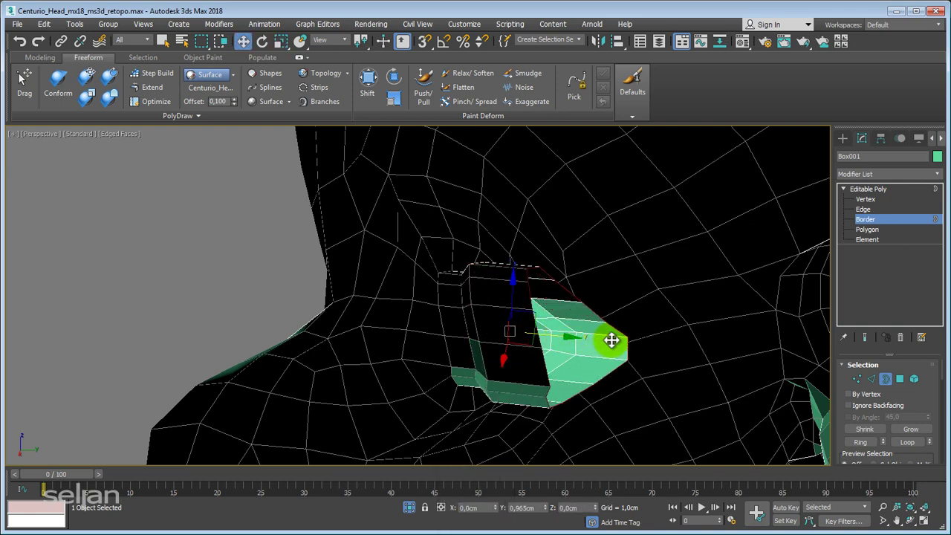
{"action": "middle_click_drag", "start_coordinate": [611, 340], "coordinate": [564, 340], "text": "alt"}
{"action": "key", "text": "r"}
{"action": "mouse_move", "coordinate": [573, 335]}
{"action": "left_mouse_down"}
{"action": "mouse_move", "coordinate": [591, 328]}
{"action": "mouse_move", "coordinate": [534, 352]}
{"action": "left_mouse_up"}
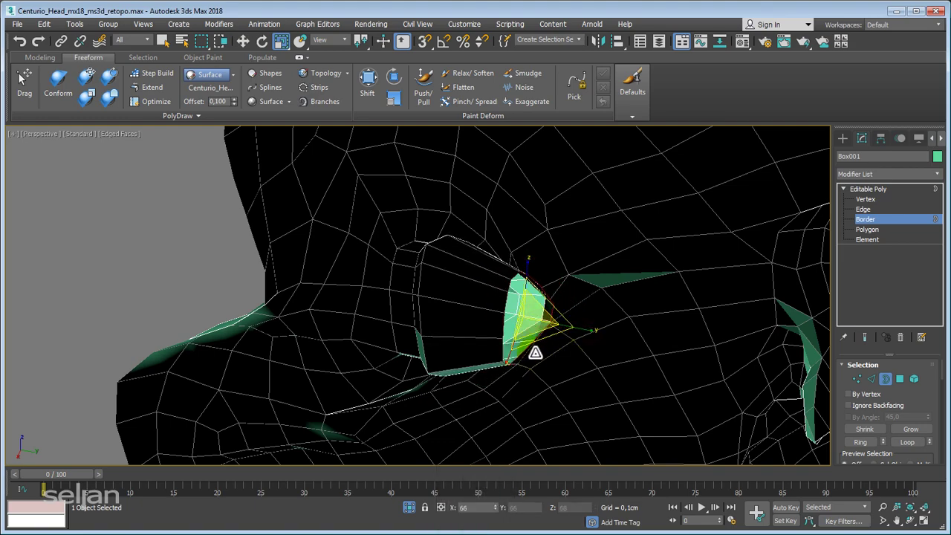
{"action": "mouse_move", "coordinate": [553, 348]}
{"action": "middle_mouse_down", "text": "alt"}
{"action": "mouse_move", "coordinate": [553, 319]}
{"action": "mouse_move", "coordinate": [550, 334]}
{"action": "mouse_move", "coordinate": [486, 333]}
{"action": "mouse_move", "coordinate": [604, 312]}
{"action": "mouse_move", "coordinate": [684, 273]}
{"action": "mouse_move", "coordinate": [661, 286]}
{"action": "middle_mouse_up", "text": "alt"}
{"action": "scroll", "coordinate": [501, 344], "scroll_direction": "up", "scroll_amount": 3}
{"action": "mouse_move", "coordinate": [500, 344]}
{"action": "middle_mouse_down"}
{"action": "mouse_move", "coordinate": [486, 314]}
{"action": "mouse_move", "coordinate": [453, 303]}
{"action": "mouse_move", "coordinate": [548, 234]}
{"action": "mouse_move", "coordinate": [547, 334]}
{"action": "mouse_move", "coordinate": [541, 299]}
{"action": "mouse_move", "coordinate": [443, 312]}
{"action": "mouse_move", "coordinate": [463, 238]}
{"action": "mouse_move", "coordinate": [446, 272]}
{"action": "mouse_move", "coordinate": [437, 233]}
{"action": "middle_mouse_up"}
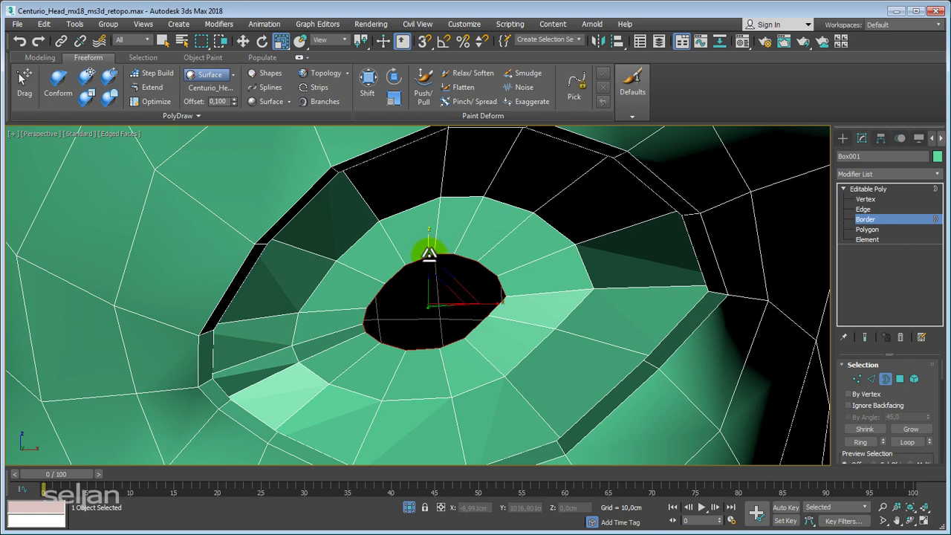
Step: Collapse the selected vertex on the eye hole's edge and apply an edge command beside it
{"action": "key", "text": "1"}
{"action": "left_click", "coordinate": [384, 281]}
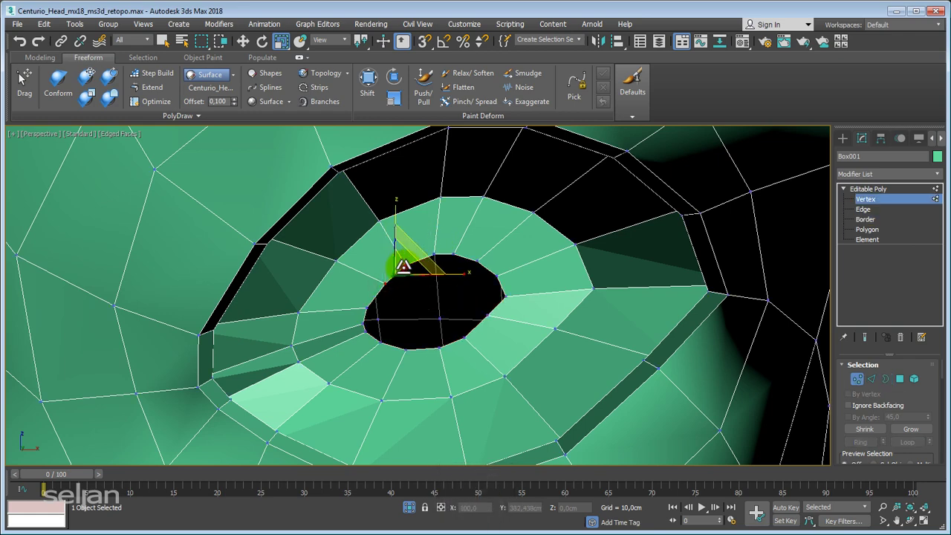
{"action": "right_click", "coordinate": [434, 256]}
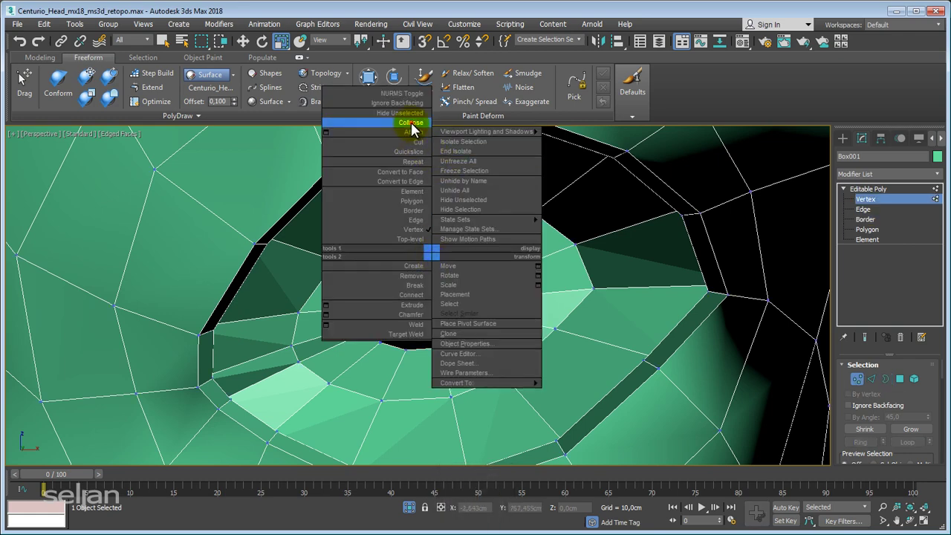
{"action": "left_click", "coordinate": [412, 129]}
{"action": "key", "text": "2"}
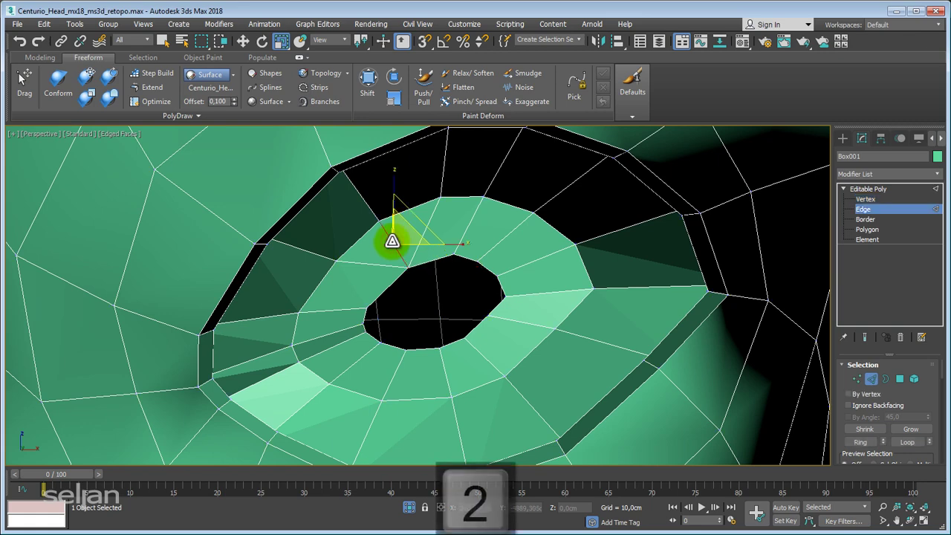
{"action": "right_click", "coordinate": [390, 240]}
{"action": "left_click", "coordinate": [379, 263]}
{"action": "middle_click_drag", "start_coordinate": [381, 263], "coordinate": [441, 275], "text": "alt"}
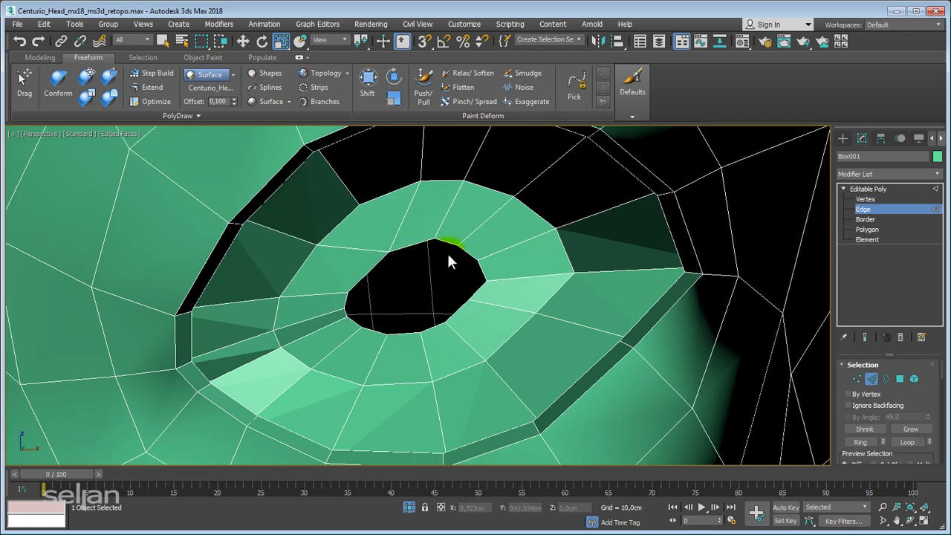
Step: Collapse the vertices at the top of the eye hole and select its upper-left edge
{"action": "key", "text": "1"}
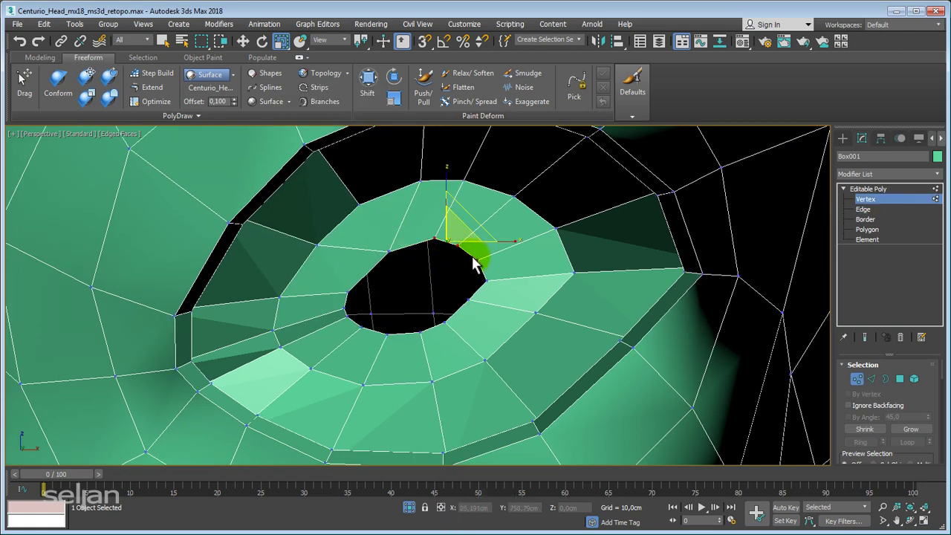
{"action": "right_click", "coordinate": [476, 258]}
{"action": "left_click", "coordinate": [462, 130]}
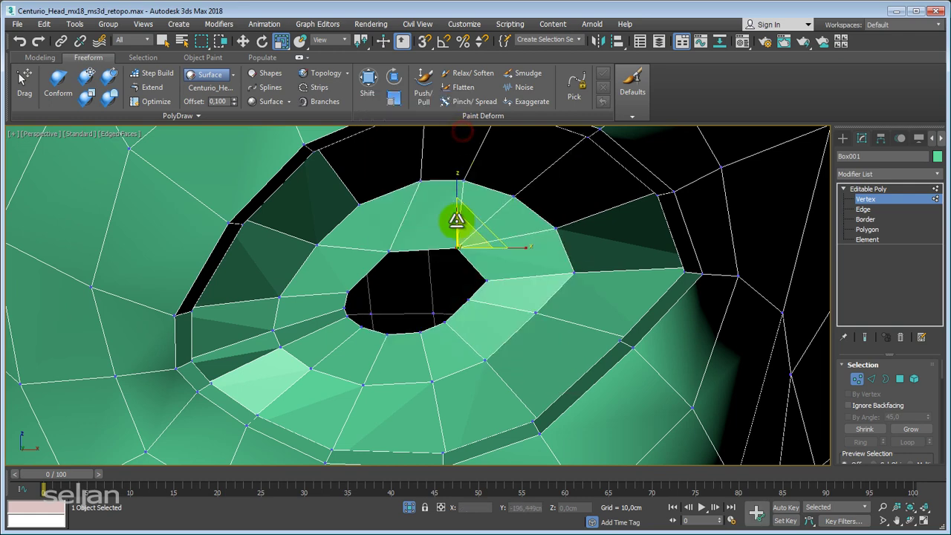
{"action": "key", "text": "2"}
{"action": "right_click", "coordinate": [483, 212]}
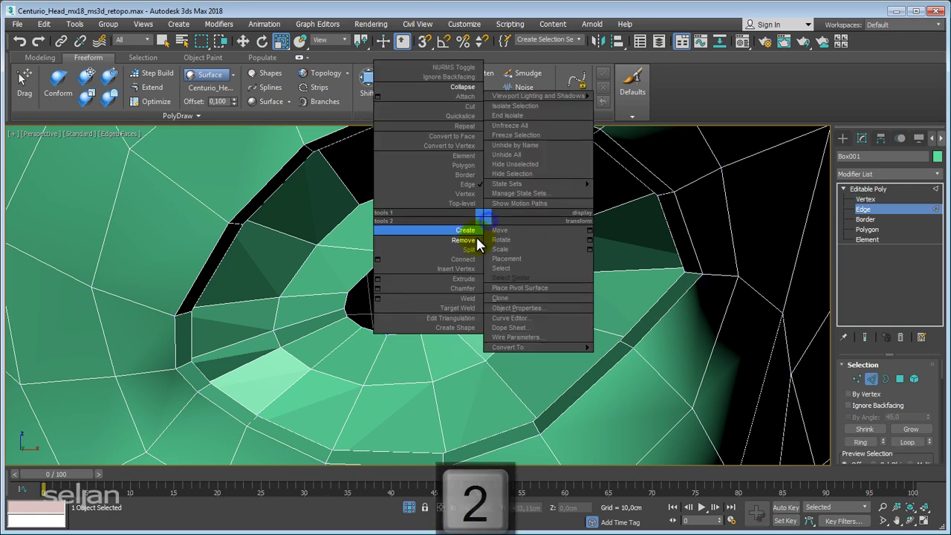
{"action": "left_click", "coordinate": [475, 235]}
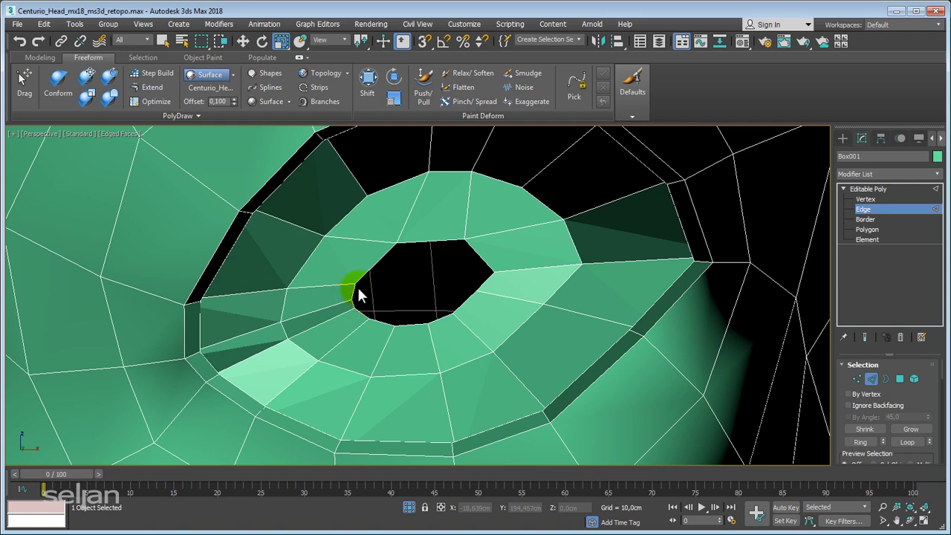
{"action": "left_click", "coordinate": [349, 297]}
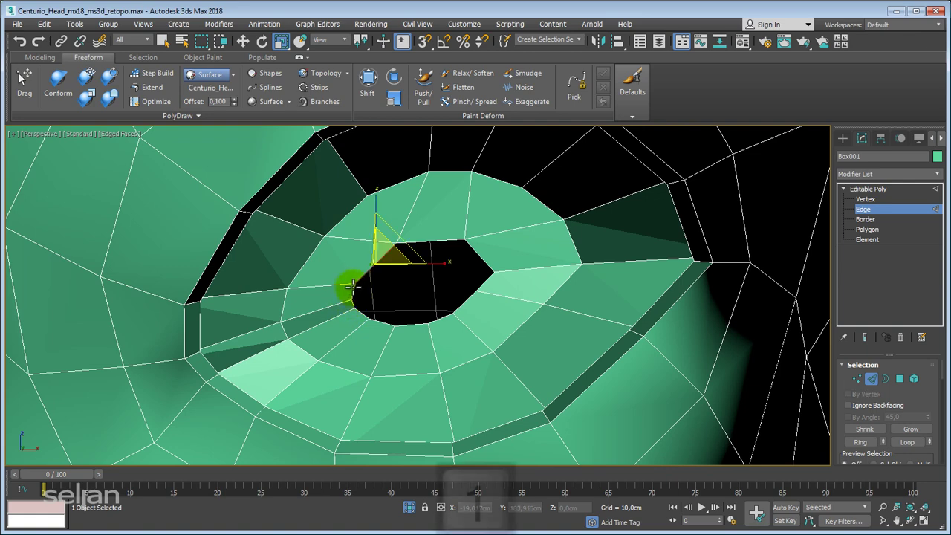
Step: Target Weld the left rim vertex of the eye hole onto the vertex below it
{"action": "key", "text": "1"}
{"action": "left_click", "coordinate": [352, 301]}
{"action": "right_click", "coordinate": [353, 304]}
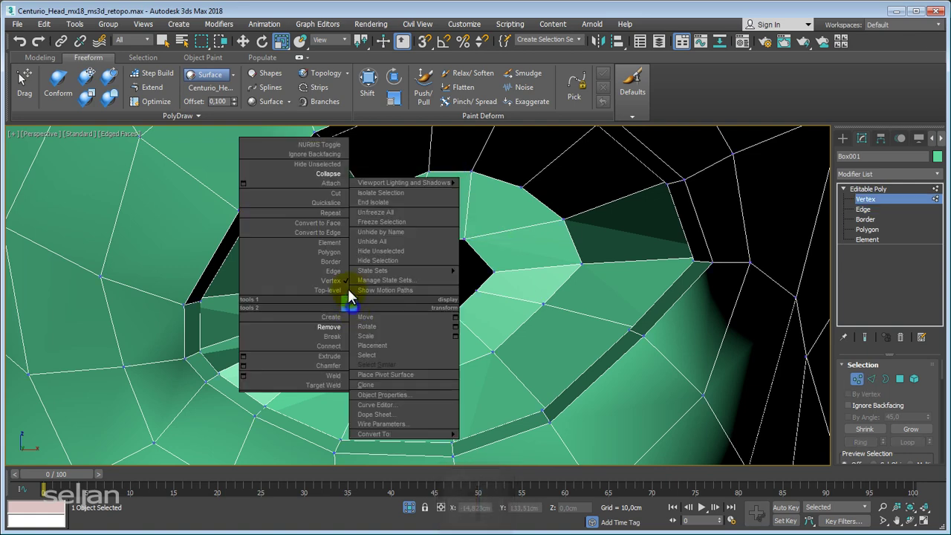
{"action": "left_click", "coordinate": [331, 183]}
{"action": "left_click_drag", "start_coordinate": [369, 321], "coordinate": [399, 330]}
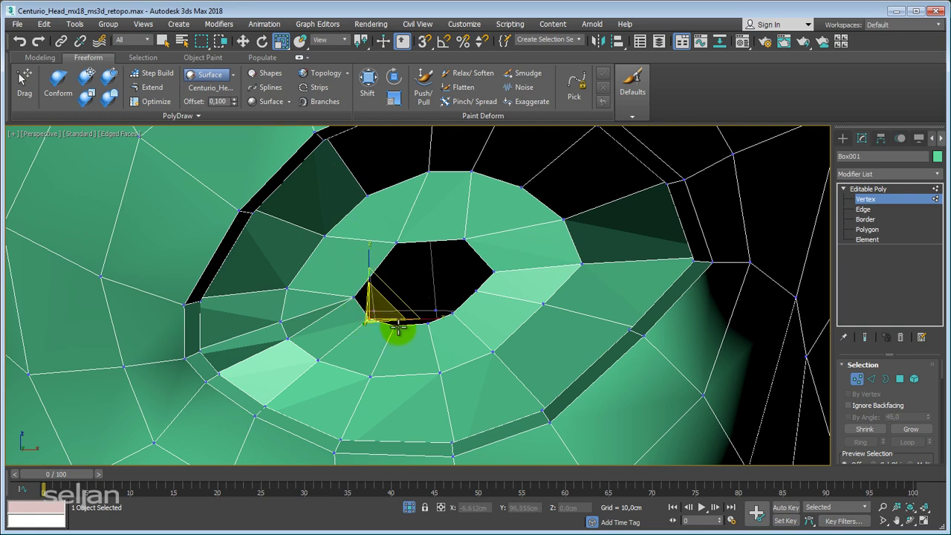
Step: Collapse more rim vertices, undo the wrong right-side collapse, and adjust the edge left of the hole
{"action": "right_click", "coordinate": [431, 325]}
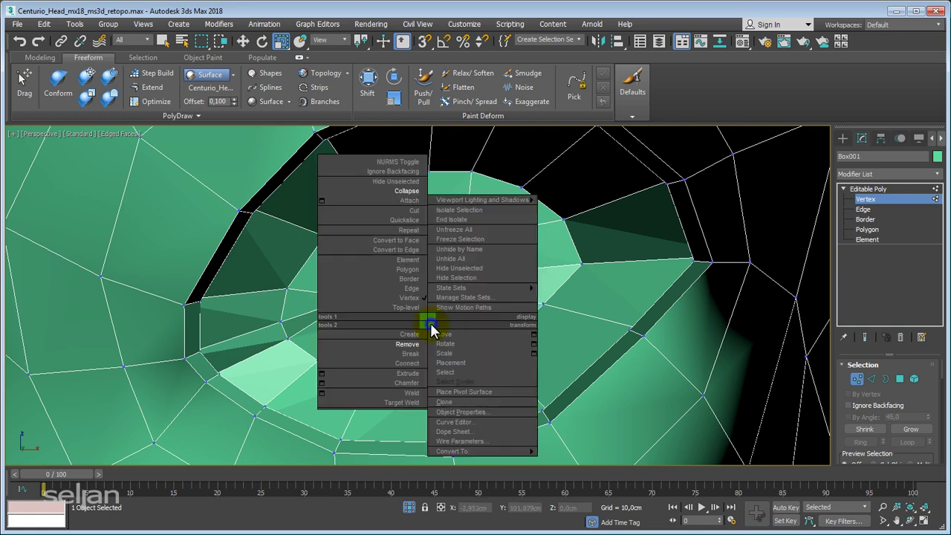
{"action": "left_click", "coordinate": [401, 192]}
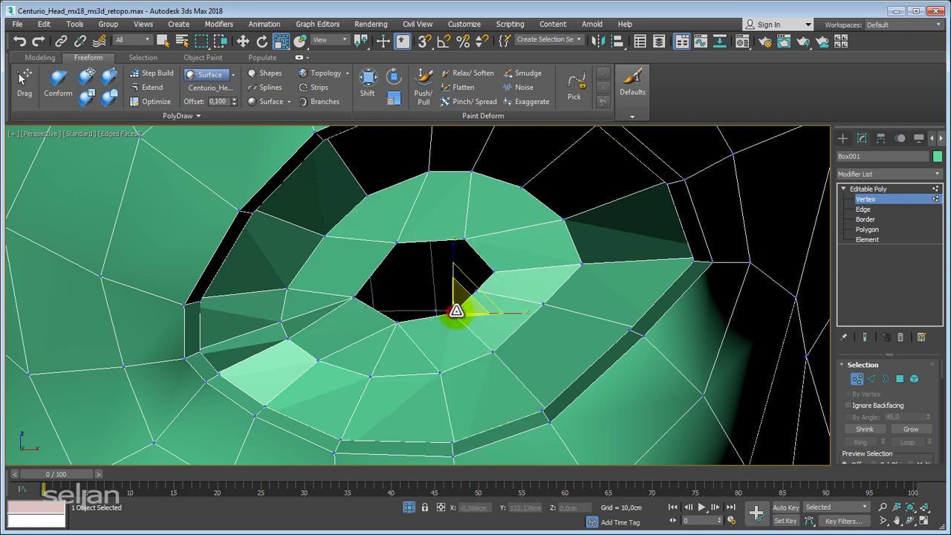
{"action": "right_click", "coordinate": [476, 283]}
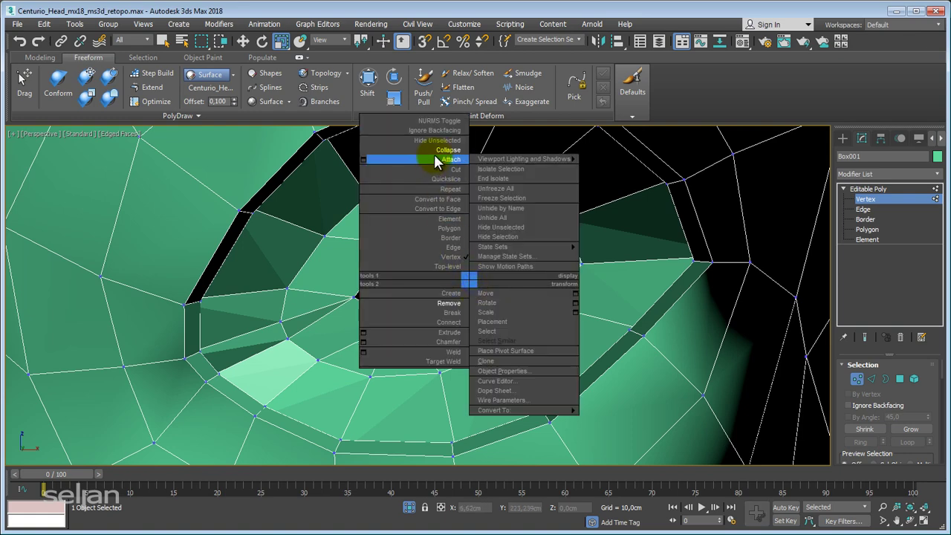
{"action": "left_click", "coordinate": [440, 151]}
{"action": "key", "text": "ctrl+z"}
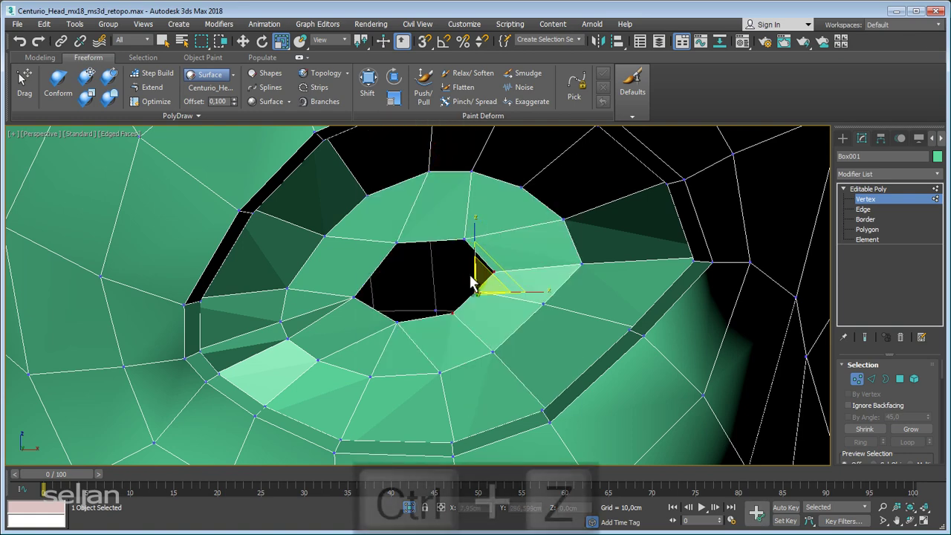
{"action": "mouse_move", "coordinate": [455, 273]}
{"action": "middle_mouse_down"}
{"action": "mouse_move", "coordinate": [349, 267]}
{"action": "mouse_move", "coordinate": [401, 332]}
{"action": "middle_mouse_up"}
{"action": "key", "text": "2"}
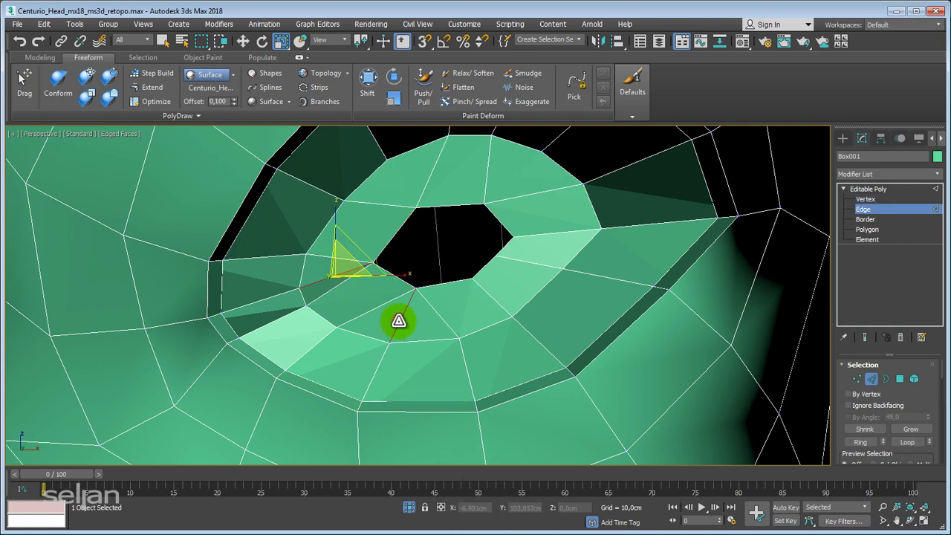
{"action": "right_click", "coordinate": [393, 322]}
{"action": "left_click", "coordinate": [372, 327]}
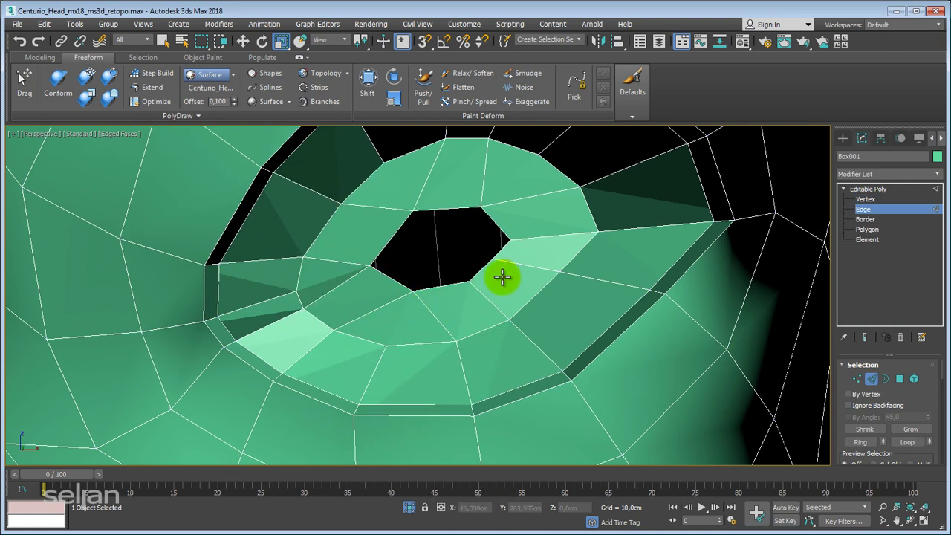
{"action": "middle_click_drag", "start_coordinate": [503, 277], "coordinate": [493, 294]}
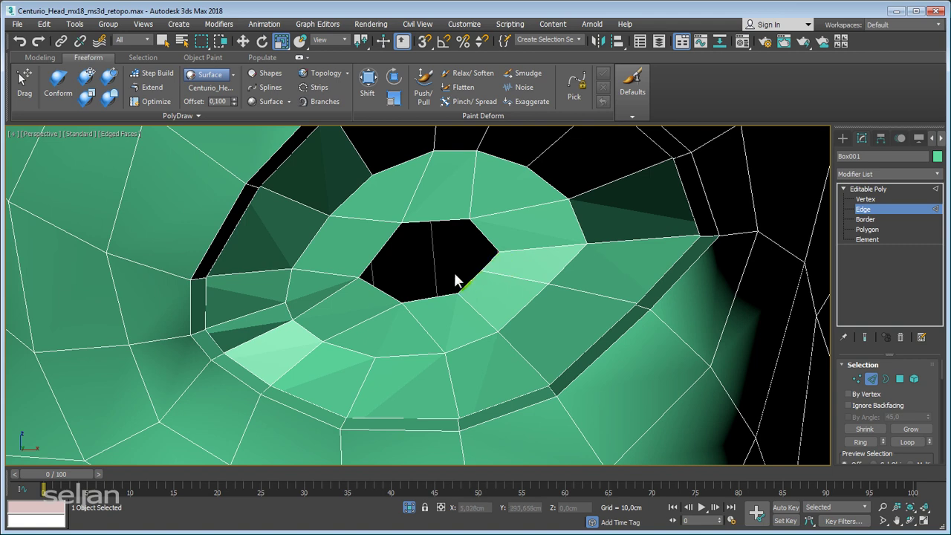
Step: Move an eye-hole edge to the right and select the edge at the hole's top-right
{"action": "key", "text": "2"}
{"action": "left_click", "coordinate": [861, 209]}
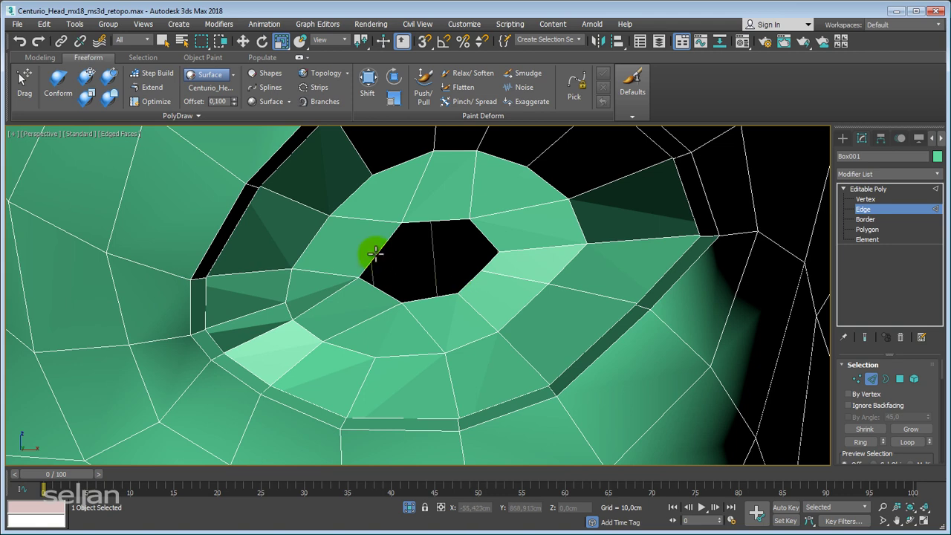
{"action": "key", "text": "w"}
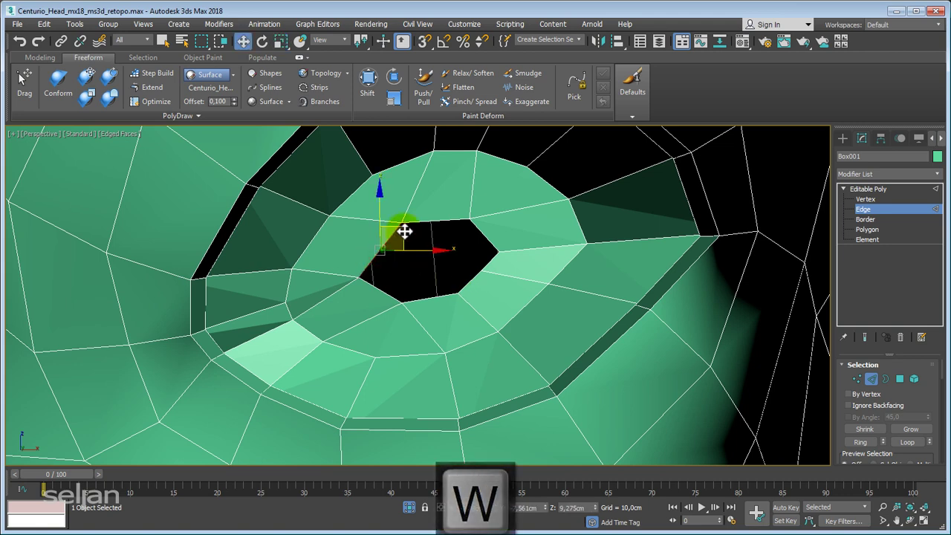
{"action": "left_click_drag", "start_coordinate": [388, 236], "coordinate": [463, 249]}
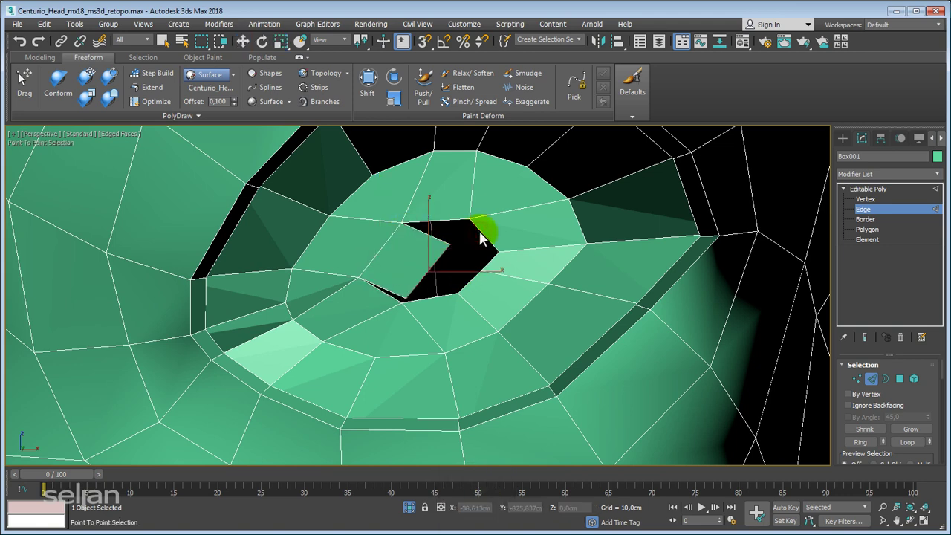
{"action": "left_click", "coordinate": [479, 231]}
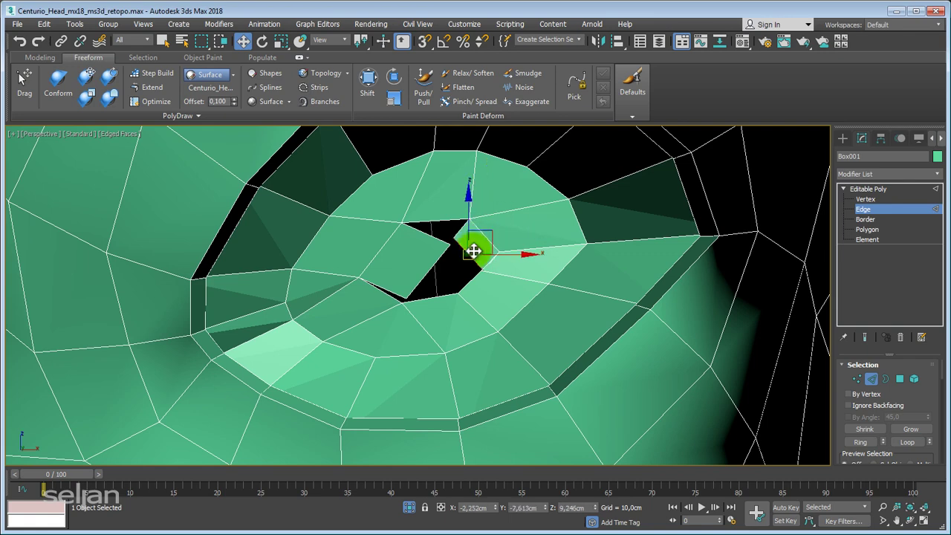
Step: Target Weld a rim vertex into the lower one, shrinking the eye hole to a triangle
{"action": "key", "text": "1"}
{"action": "right_click", "coordinate": [447, 250]}
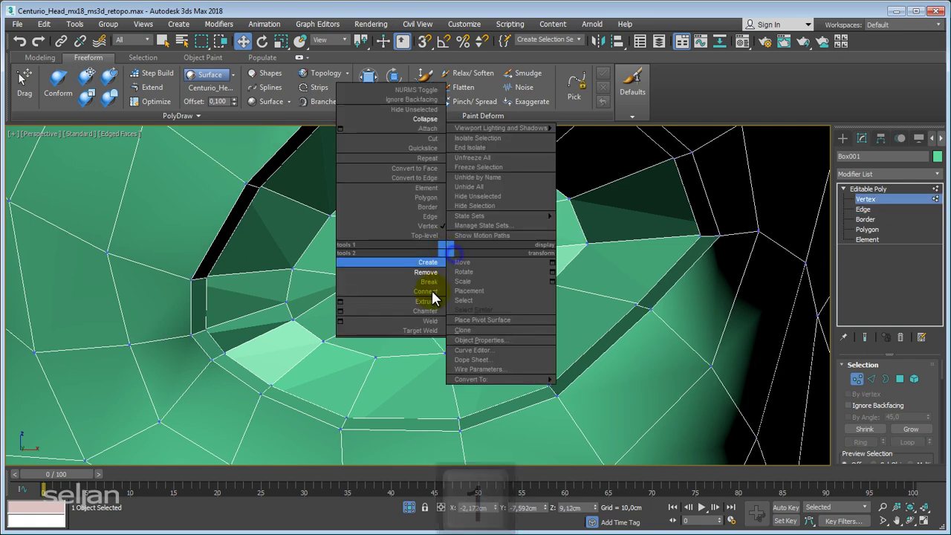
{"action": "left_click", "coordinate": [420, 331]}
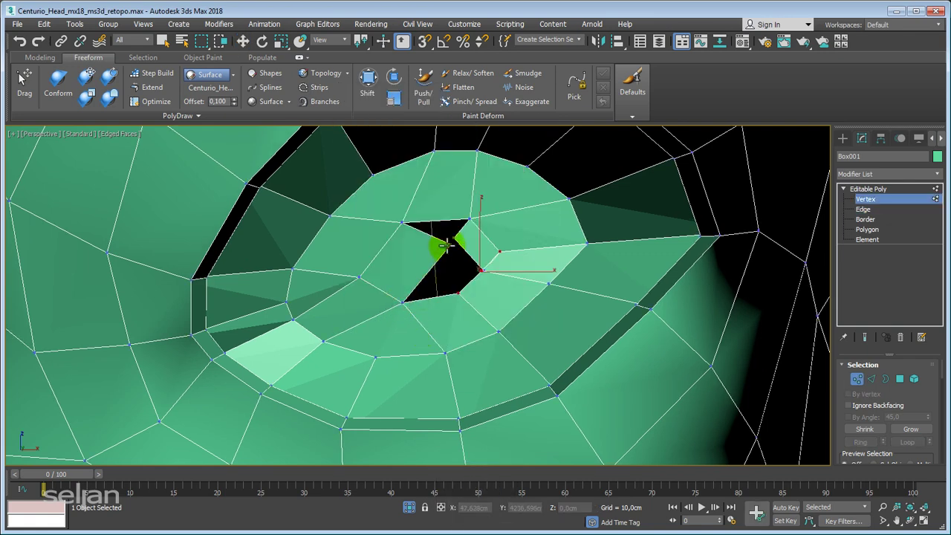
{"action": "left_click", "coordinate": [459, 293]}
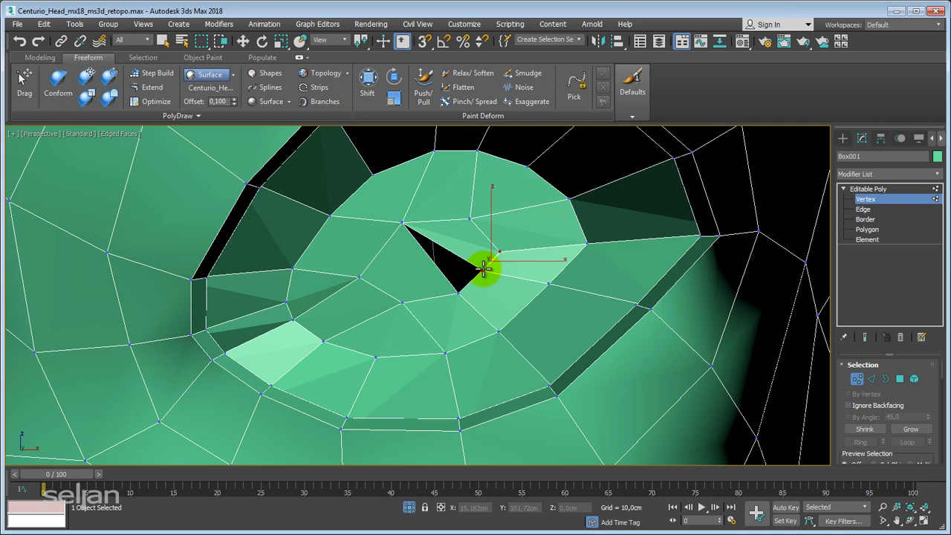
{"action": "scroll", "coordinate": [484, 269], "scroll_direction": "up", "scroll_amount": 2}
{"action": "scroll", "coordinate": [468, 268], "scroll_direction": "up", "scroll_amount": 2}
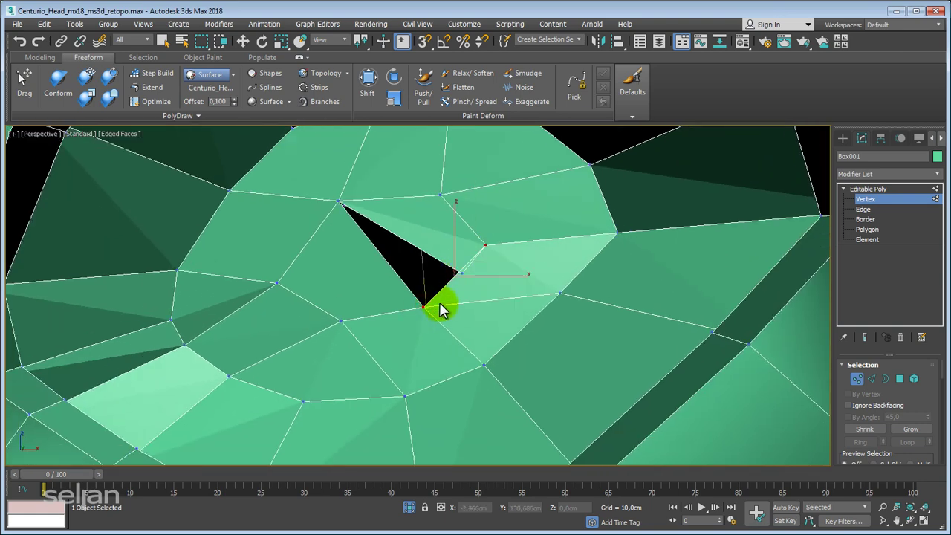
{"action": "middle_click_drag", "start_coordinate": [474, 284], "coordinate": [477, 278]}
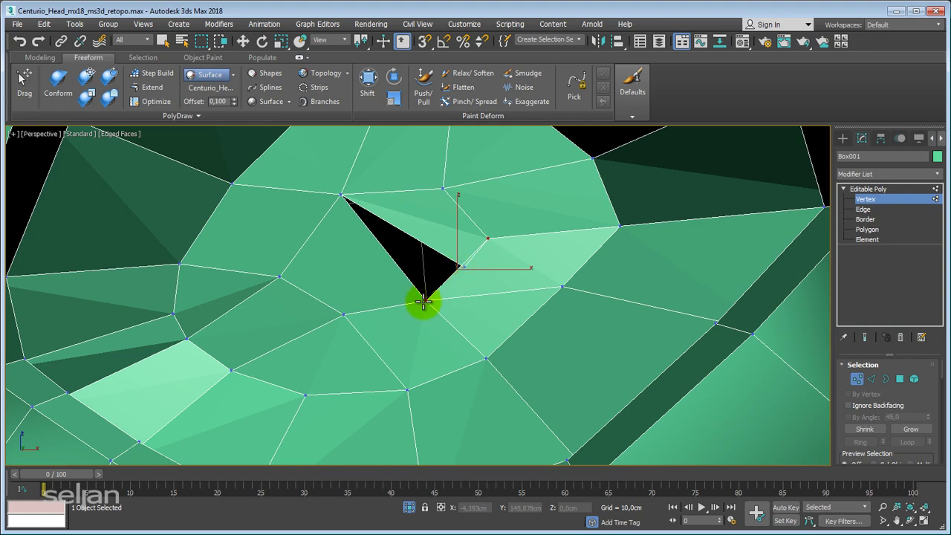
{"action": "scroll", "coordinate": [436, 287], "scroll_direction": "down", "scroll_amount": 3}
{"action": "scroll", "coordinate": [431, 290], "scroll_direction": "down", "scroll_amount": 2}
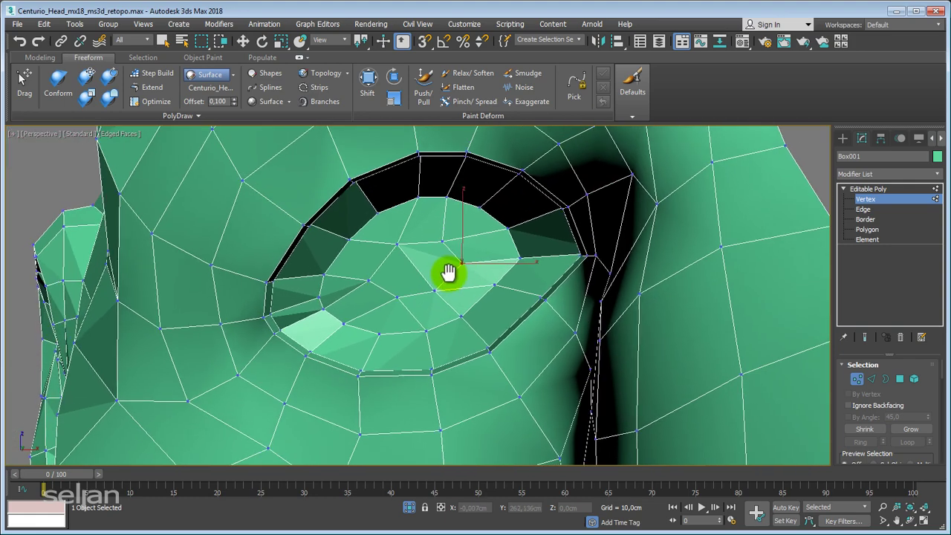
{"action": "scroll", "coordinate": [449, 273], "scroll_direction": "down", "scroll_amount": 2}
Step: Return to object level, orbit to a low frontal view of the head, and enter Edge level
{"action": "key", "text": "w"}
{"action": "left_click", "coordinate": [853, 189]}
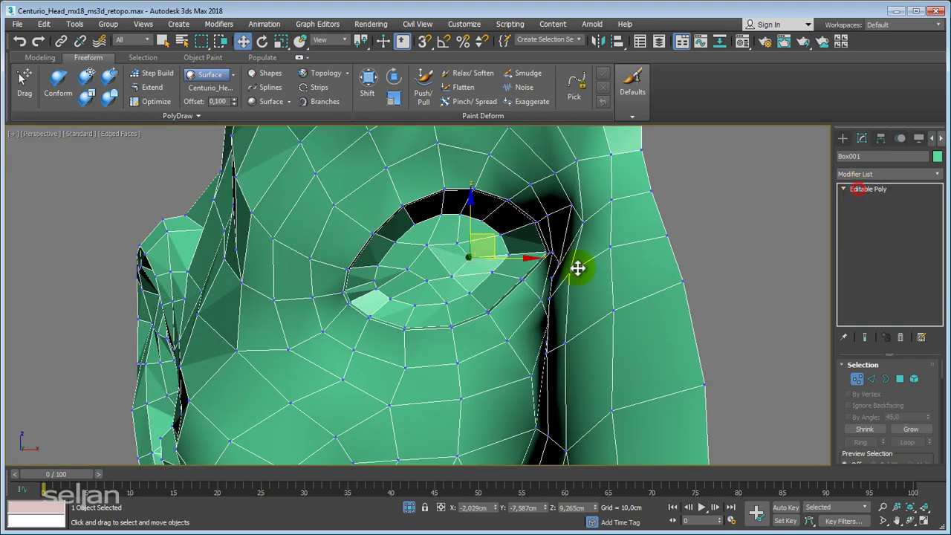
{"action": "mouse_move", "coordinate": [577, 265]}
{"action": "middle_mouse_down", "text": "alt"}
{"action": "mouse_move", "coordinate": [452, 270]}
{"action": "mouse_move", "coordinate": [483, 295]}
{"action": "middle_mouse_up", "text": "alt"}
{"action": "scroll", "coordinate": [483, 295], "scroll_direction": "down", "scroll_amount": 3}
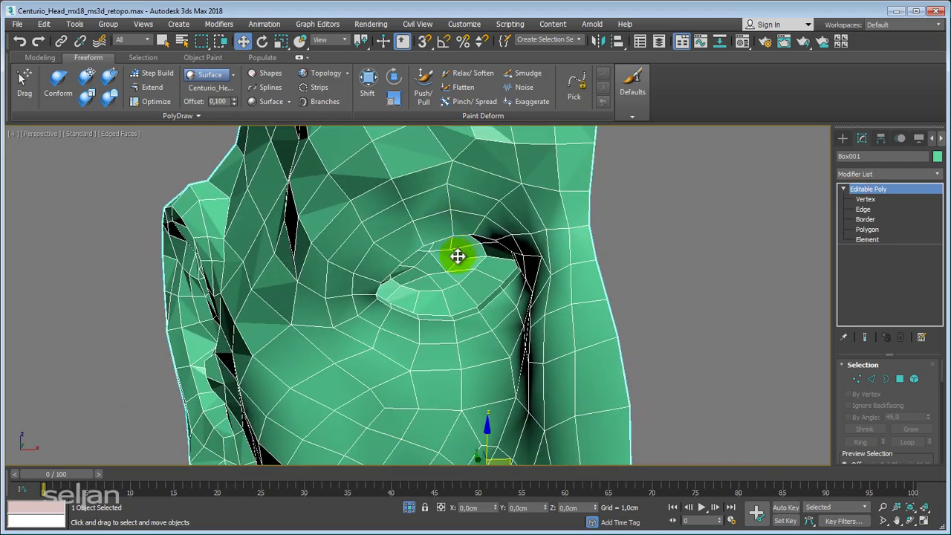
{"action": "scroll", "coordinate": [456, 255], "scroll_direction": "down", "scroll_amount": 3}
{"action": "mouse_move", "coordinate": [503, 215]}
{"action": "middle_mouse_down", "text": "alt"}
{"action": "mouse_move", "coordinate": [484, 206]}
{"action": "mouse_move", "coordinate": [392, 257]}
{"action": "mouse_move", "coordinate": [601, 206]}
{"action": "middle_mouse_up", "text": "alt"}
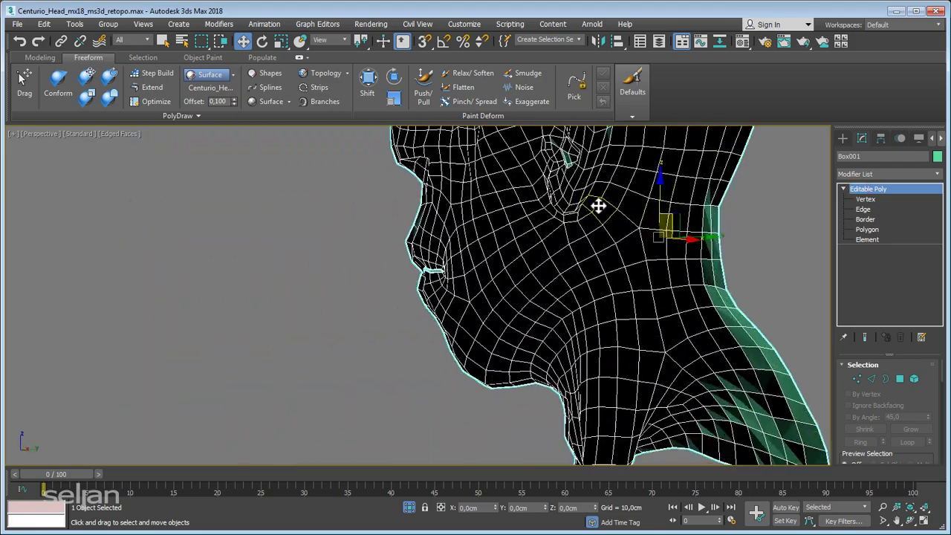
{"action": "scroll", "coordinate": [456, 259], "scroll_direction": "up", "scroll_amount": 3}
{"action": "scroll", "coordinate": [422, 280], "scroll_direction": "up", "scroll_amount": 2}
{"action": "left_click", "coordinate": [861, 210]}
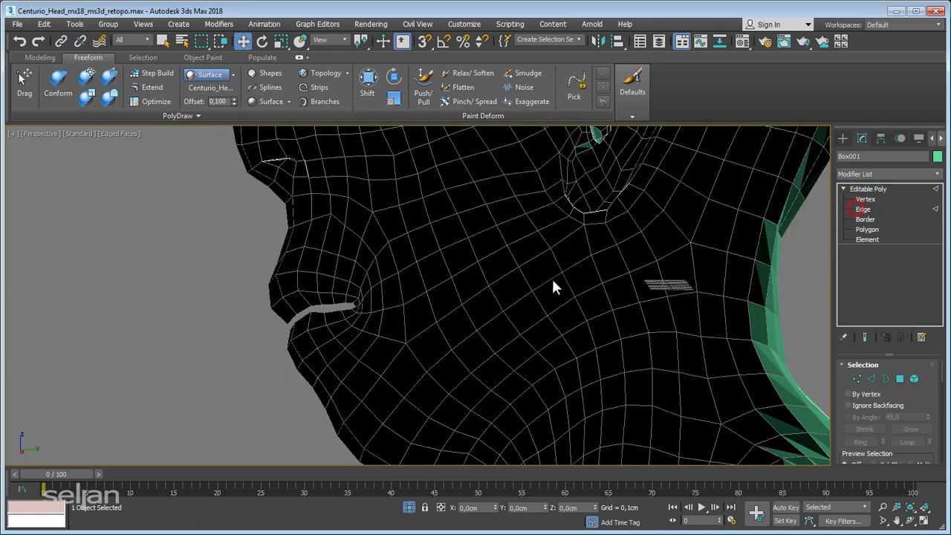
{"action": "scroll", "coordinate": [457, 261], "scroll_direction": "up", "scroll_amount": 3}
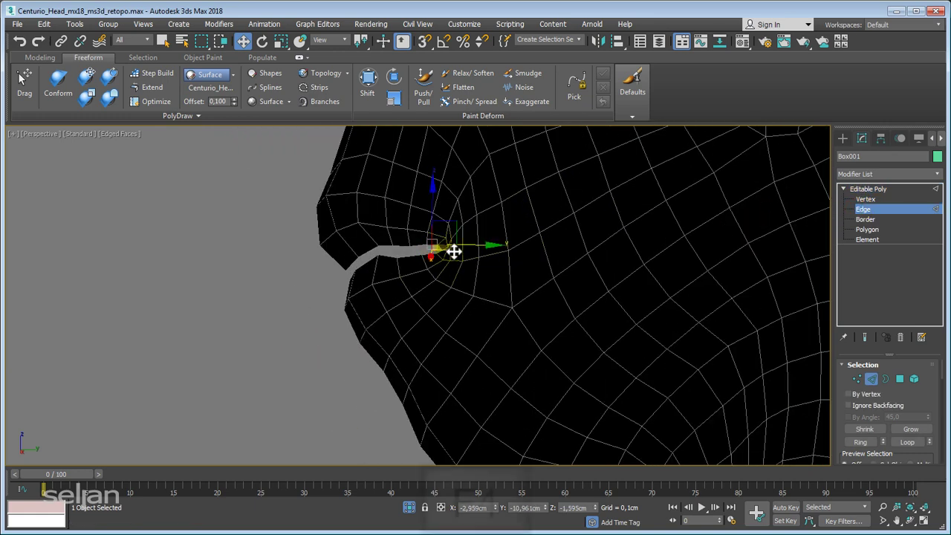
Step: Turn on edged faces with F4 and select the lip edge loop at the mouth corner using Alt+L
{"action": "key", "text": "F4"}
{"action": "key", "text": "F4"}
{"action": "mouse_move", "coordinate": [486, 253]}
{"action": "middle_mouse_down", "text": "alt"}
{"action": "mouse_move", "coordinate": [530, 272]}
{"action": "mouse_move", "coordinate": [526, 259]}
{"action": "mouse_move", "coordinate": [547, 230]}
{"action": "mouse_move", "coordinate": [453, 267]}
{"action": "mouse_move", "coordinate": [469, 202]}
{"action": "mouse_move", "coordinate": [515, 185]}
{"action": "middle_mouse_up", "text": "alt"}
{"action": "scroll", "coordinate": [526, 259], "scroll_direction": "up", "scroll_amount": 5}
{"action": "scroll", "coordinate": [509, 257], "scroll_direction": "down", "scroll_amount": 2}
{"action": "scroll", "coordinate": [525, 254], "scroll_direction": "down", "scroll_amount": 1}
{"action": "key", "text": "alt+l"}
{"action": "scroll", "coordinate": [495, 237], "scroll_direction": "down", "scroll_amount": 2}
{"action": "middle_click_drag", "start_coordinate": [494, 238], "coordinate": [486, 267], "text": "alt"}
Step: Raise the selected lip edges with Move, then undo the move
{"action": "key", "text": "r"}
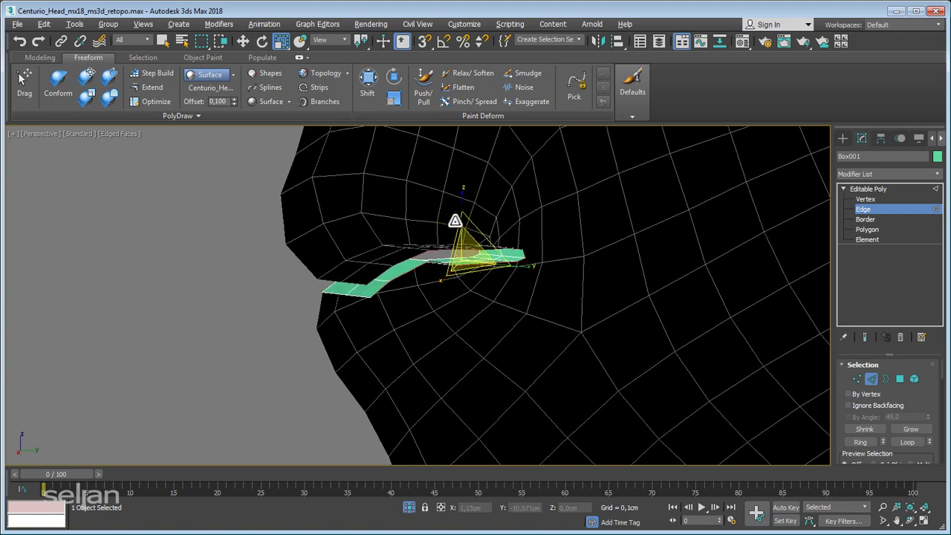
{"action": "mouse_move", "coordinate": [463, 220]}
{"action": "middle_mouse_down", "text": "alt"}
{"action": "mouse_move", "coordinate": [469, 208]}
{"action": "mouse_move", "coordinate": [519, 191]}
{"action": "mouse_move", "coordinate": [548, 258]}
{"action": "mouse_move", "coordinate": [608, 334]}
{"action": "middle_mouse_up", "text": "alt"}
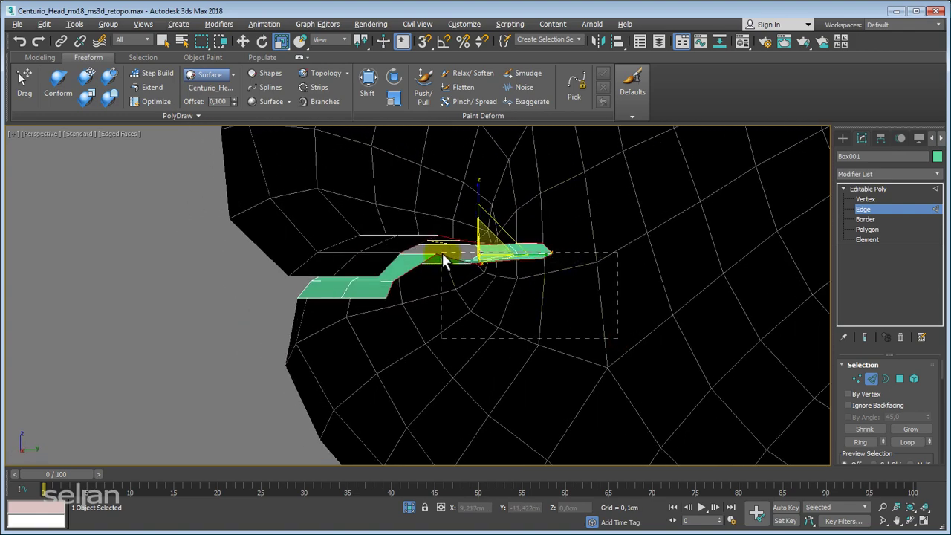
{"action": "middle_click_drag", "start_coordinate": [386, 292], "coordinate": [431, 301], "text": "alt"}
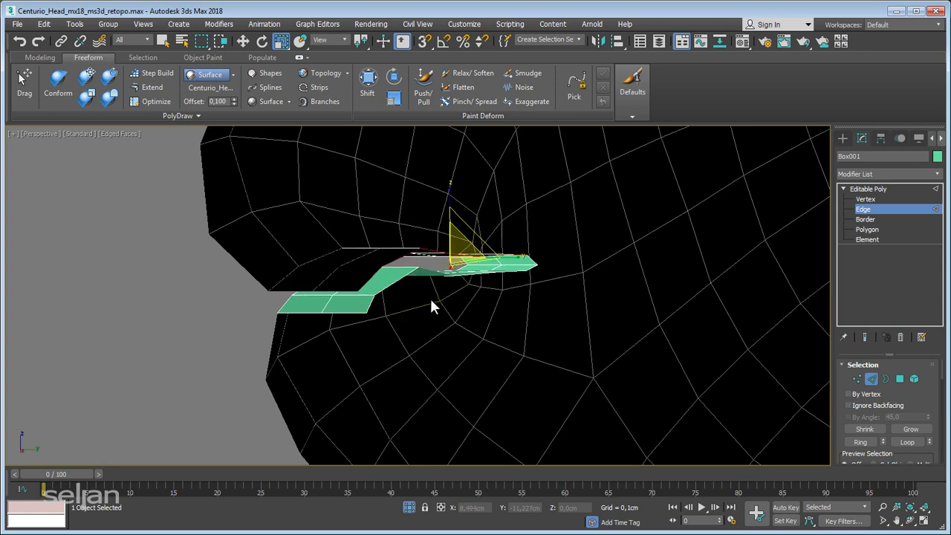
{"action": "key", "text": "w"}
{"action": "left_click_drag", "start_coordinate": [450, 212], "coordinate": [457, 192]}
{"action": "mouse_move", "coordinate": [457, 192]}
{"action": "middle_mouse_down", "text": "alt"}
{"action": "mouse_move", "coordinate": [431, 176]}
{"action": "mouse_move", "coordinate": [393, 210]}
{"action": "mouse_move", "coordinate": [435, 182]}
{"action": "mouse_move", "coordinate": [454, 196]}
{"action": "mouse_move", "coordinate": [407, 207]}
{"action": "mouse_move", "coordinate": [471, 233]}
{"action": "mouse_move", "coordinate": [514, 231]}
{"action": "middle_mouse_up", "text": "alt"}
{"action": "scroll", "coordinate": [454, 195], "scroll_direction": "up", "scroll_amount": 5}
{"action": "scroll", "coordinate": [431, 206], "scroll_direction": "down", "scroll_amount": 5}
{"action": "key", "text": "ctrl+z"}
Step: Reselect the lip edge loop with Alt+L and select the edges around the lip opening
{"action": "scroll", "coordinate": [446, 265], "scroll_direction": "up", "scroll_amount": 5}
{"action": "scroll", "coordinate": [475, 251], "scroll_direction": "down", "scroll_amount": 3}
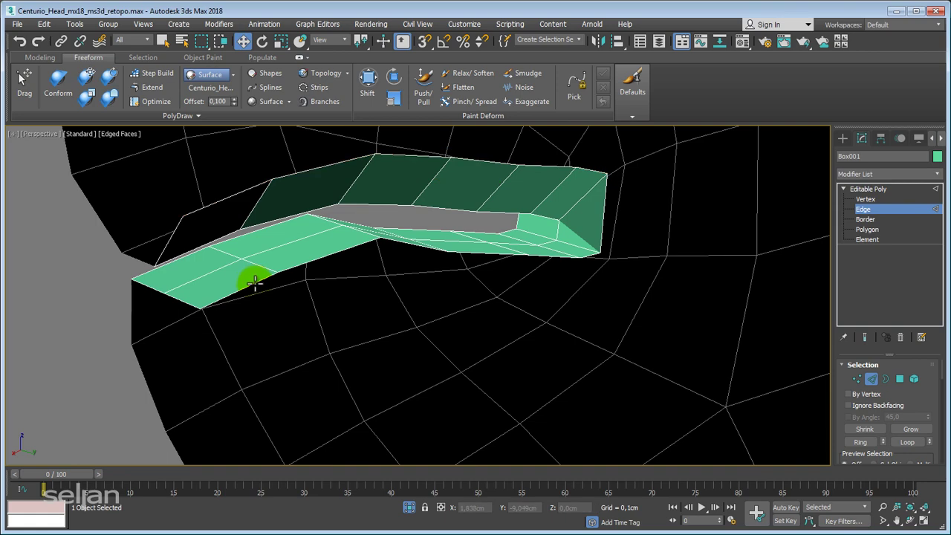
{"action": "key", "text": "alt+l"}
{"action": "middle_click_drag", "start_coordinate": [387, 251], "coordinate": [542, 205], "text": "alt"}
{"action": "left_click_drag", "start_coordinate": [579, 171], "coordinate": [216, 239]}
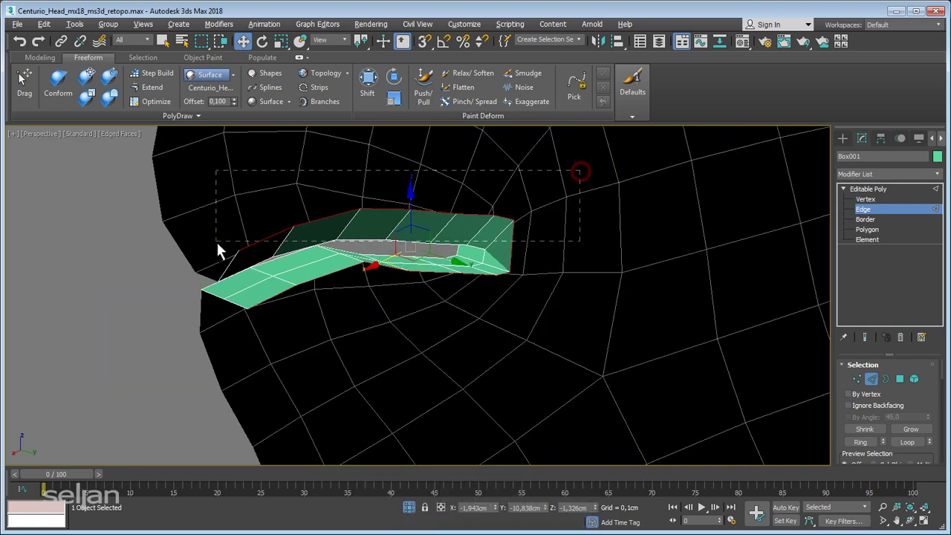
{"action": "mouse_move", "coordinate": [338, 235]}
{"action": "middle_mouse_down", "text": "alt"}
{"action": "mouse_move", "coordinate": [566, 275]}
{"action": "mouse_move", "coordinate": [503, 289]}
{"action": "mouse_move", "coordinate": [483, 274]}
{"action": "middle_mouse_up", "text": "alt"}
Step: Select the mouth-corner vertex and the lip's upper corner vertex
{"action": "key", "text": "1"}
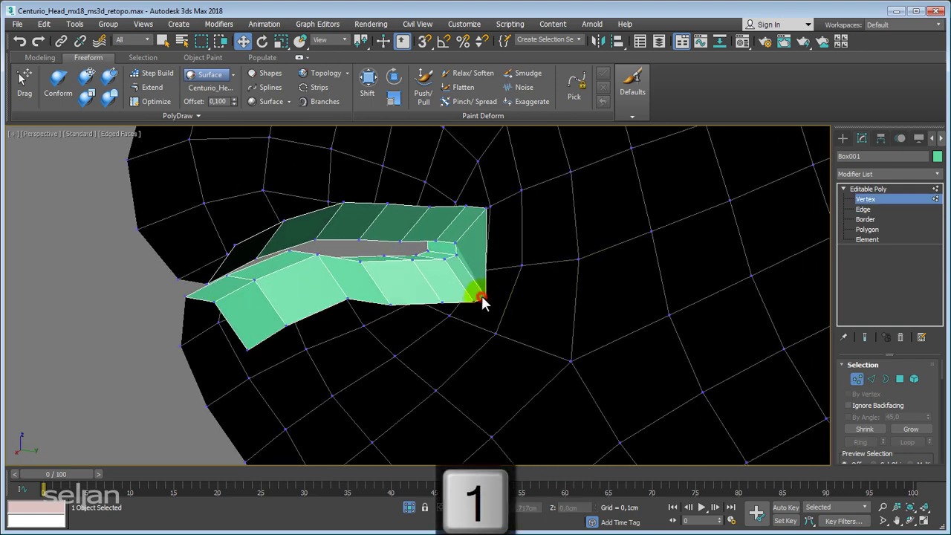
{"action": "left_click", "coordinate": [479, 295]}
{"action": "middle_click_drag", "start_coordinate": [516, 306], "coordinate": [526, 299], "text": "alt"}
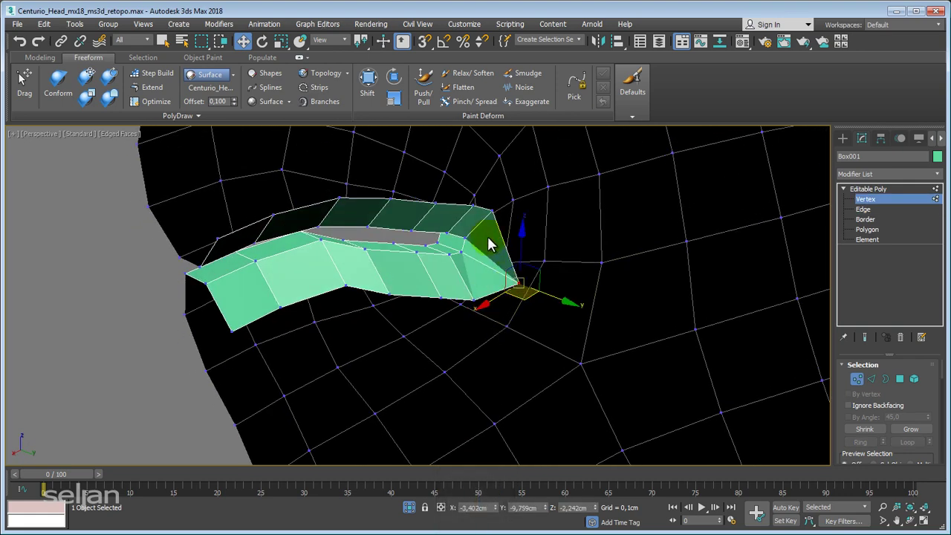
{"action": "left_click", "coordinate": [488, 215]}
{"action": "middle_click_drag", "start_coordinate": [489, 215], "coordinate": [489, 224], "text": "alt"}
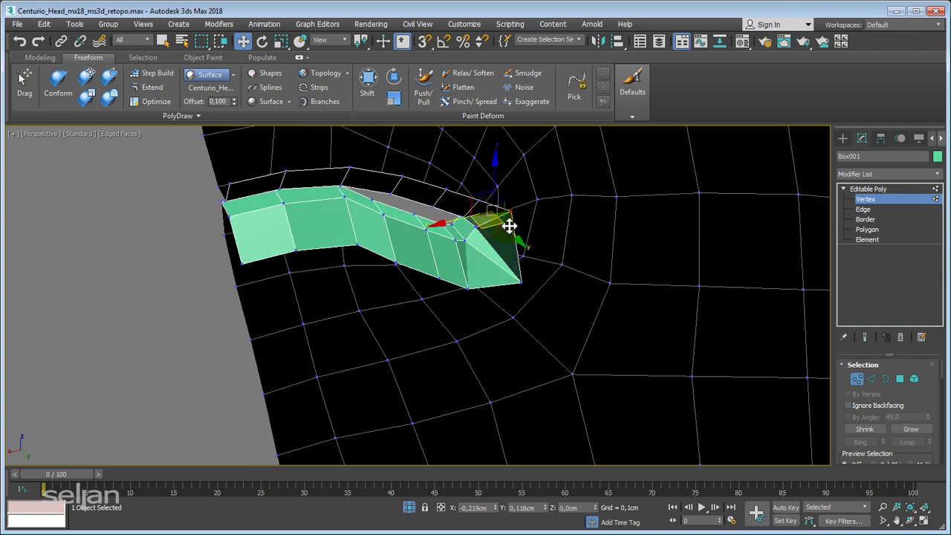
{"action": "mouse_move", "coordinate": [505, 272]}
{"action": "middle_mouse_down", "text": "alt"}
{"action": "mouse_move", "coordinate": [588, 234]}
{"action": "mouse_move", "coordinate": [490, 211]}
{"action": "mouse_move", "coordinate": [439, 225]}
{"action": "middle_mouse_up", "text": "alt"}
Step: Select upper and lower lip vertices and reposition them with Scale and Move
{"action": "left_click", "coordinate": [486, 216]}
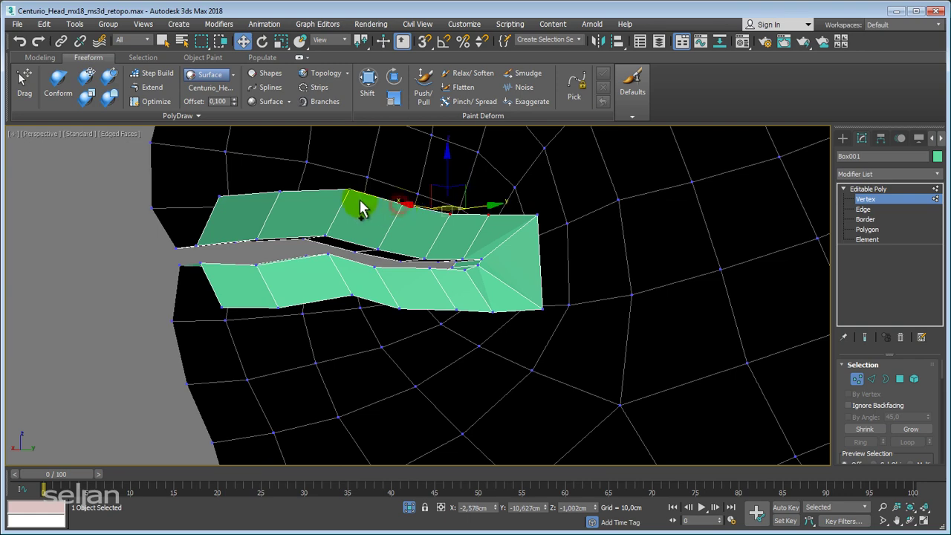
{"action": "mouse_move", "coordinate": [351, 192]}
{"action": "middle_mouse_down", "text": "alt"}
{"action": "mouse_move", "coordinate": [403, 230]}
{"action": "mouse_move", "coordinate": [413, 196]}
{"action": "middle_mouse_up", "text": "alt"}
{"action": "key", "text": "r"}
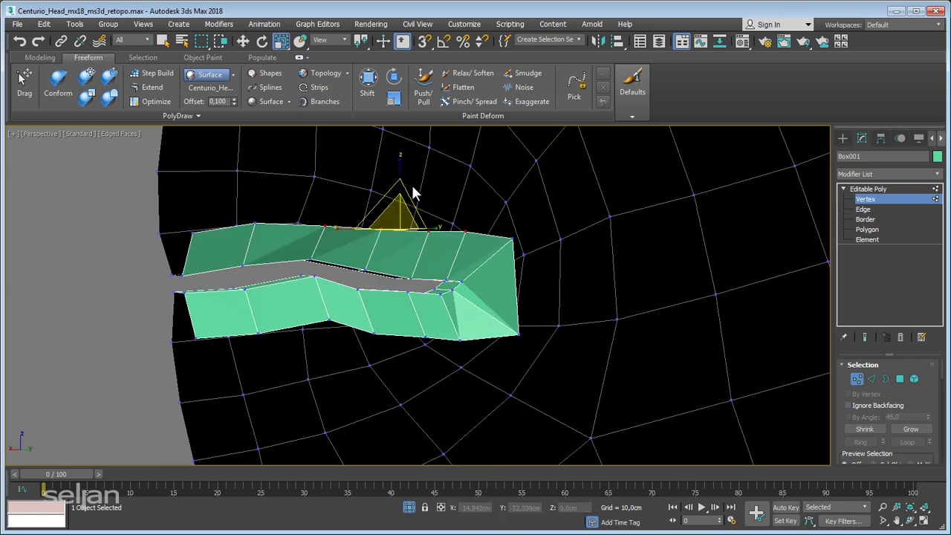
{"action": "key", "text": "w"}
{"action": "mouse_move", "coordinate": [350, 250]}
{"action": "middle_mouse_down", "text": "alt"}
{"action": "mouse_move", "coordinate": [325, 319]}
{"action": "mouse_move", "coordinate": [474, 342]}
{"action": "middle_mouse_up", "text": "alt"}
{"action": "left_click", "coordinate": [336, 294]}
{"action": "mouse_move", "coordinate": [433, 281]}
{"action": "middle_mouse_down", "text": "alt"}
{"action": "mouse_move", "coordinate": [313, 338]}
{"action": "mouse_move", "coordinate": [385, 303]}
{"action": "middle_mouse_up", "text": "alt"}
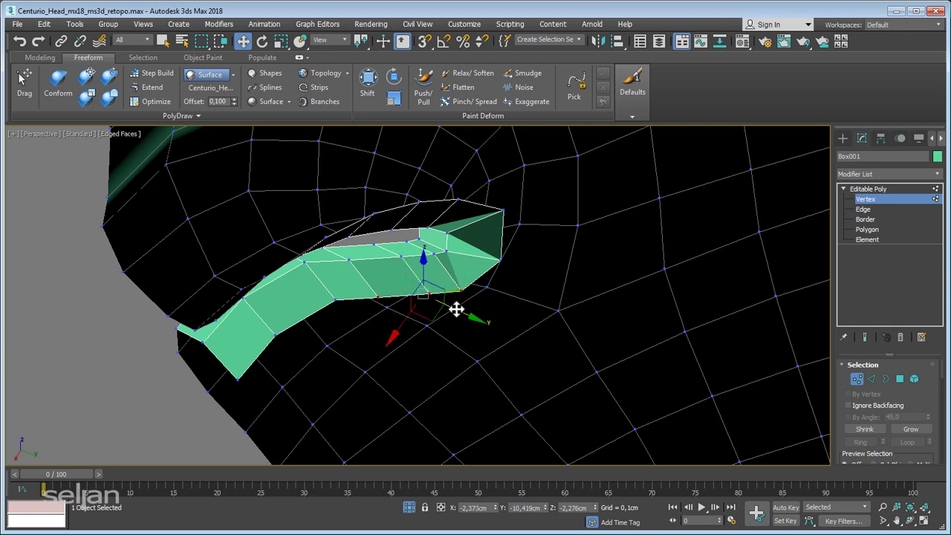
Step: Add a Symmetry modifier to the head mesh from the Modifier List
{"action": "middle_click_drag", "start_coordinate": [439, 300], "coordinate": [449, 289], "text": "alt"}
{"action": "left_click", "coordinate": [885, 190]}
{"action": "left_click", "coordinate": [884, 174]}
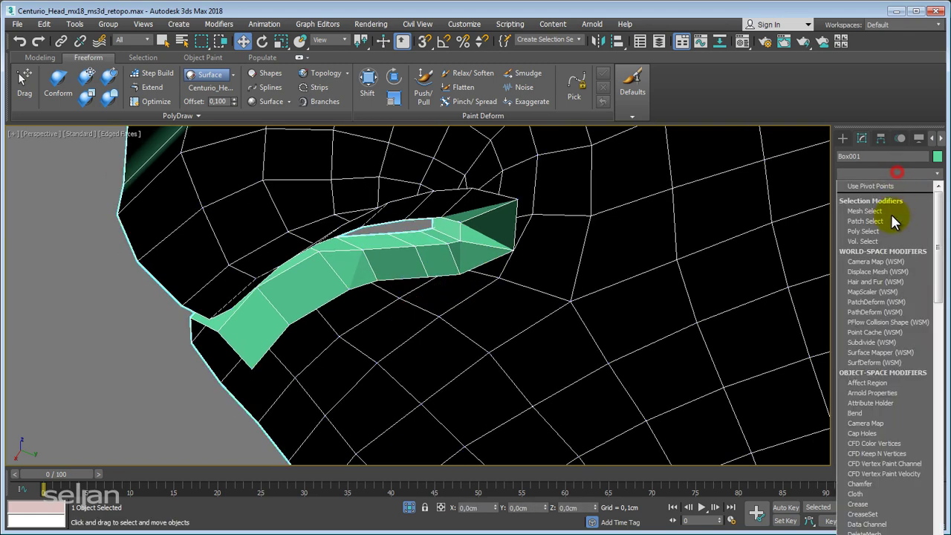
{"action": "key", "text": "s"}
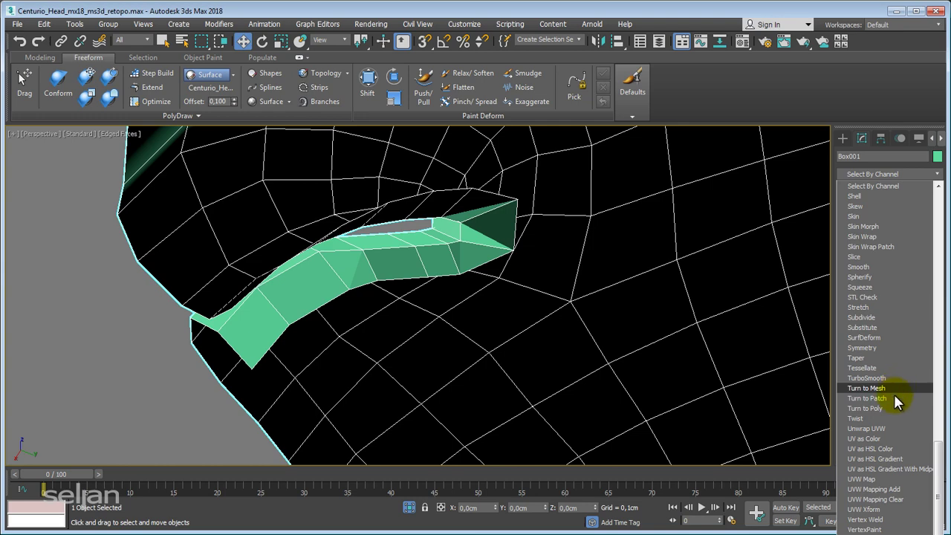
{"action": "scroll", "coordinate": [895, 393], "scroll_direction": "up", "scroll_amount": 15}
{"action": "scroll", "coordinate": [896, 400], "scroll_direction": "down", "scroll_amount": 10}
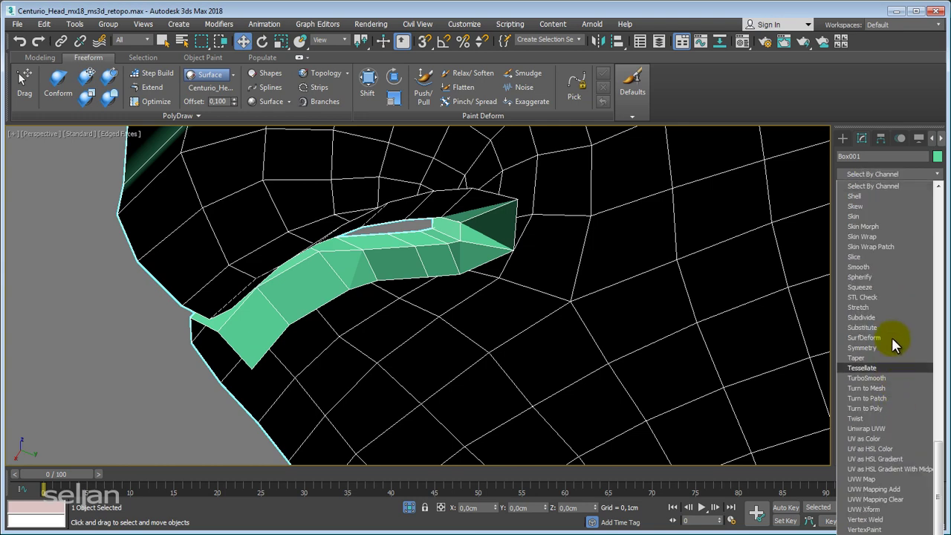
{"action": "left_click", "coordinate": [874, 346]}
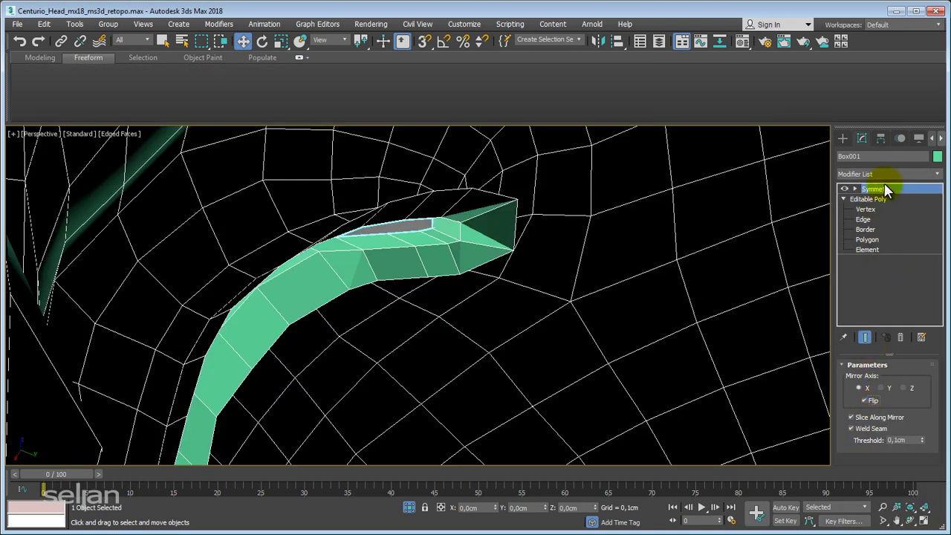
Step: Add a TurboSmooth modifier above Symmetry
{"action": "left_click", "coordinate": [888, 174]}
{"action": "key", "text": "t"}
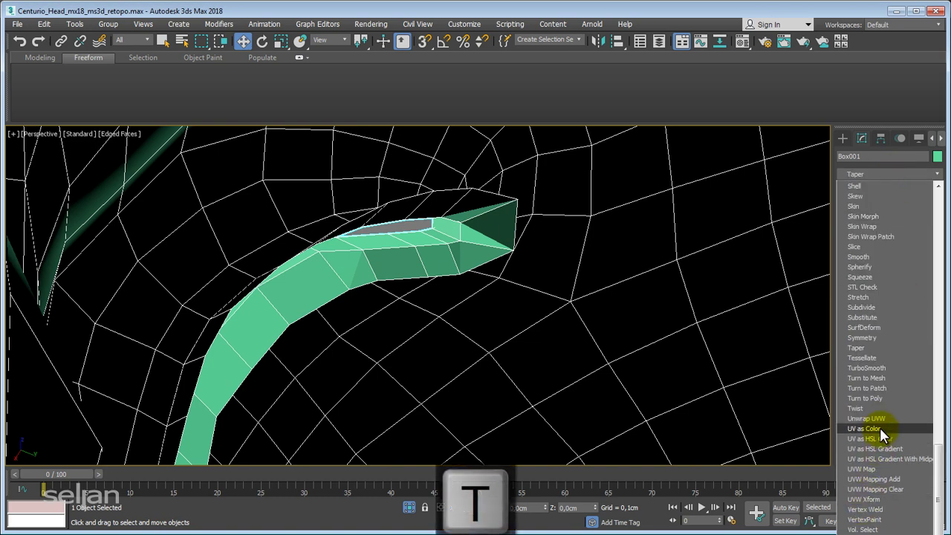
{"action": "key", "text": "t"}
{"action": "key", "text": "t"}
{"action": "key", "text": "Return"}
Step: Inspect the smoothed, mirrored head in a framed Perspective view from the front
{"action": "key", "text": "p"}
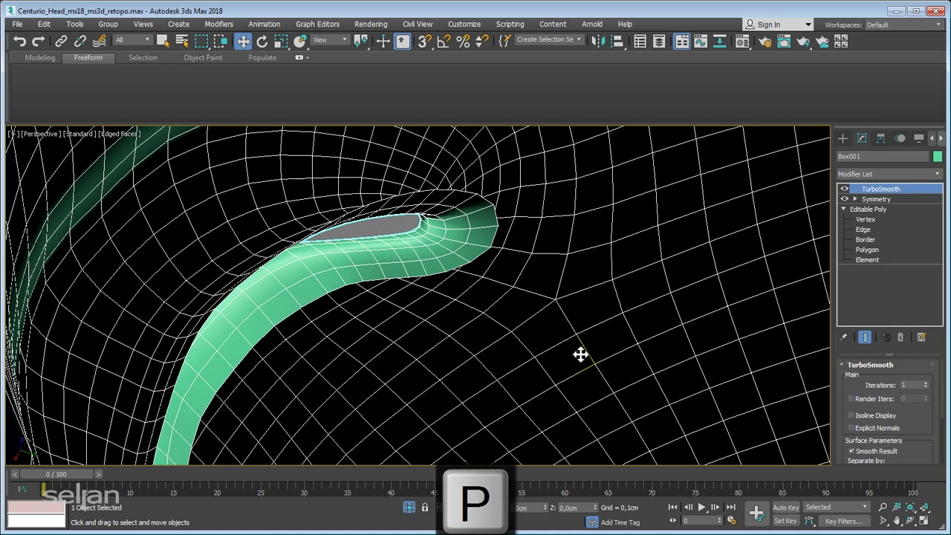
{"action": "key", "text": "z"}
{"action": "key", "text": "F3"}
{"action": "key", "text": "F3"}
{"action": "key", "text": "F4"}
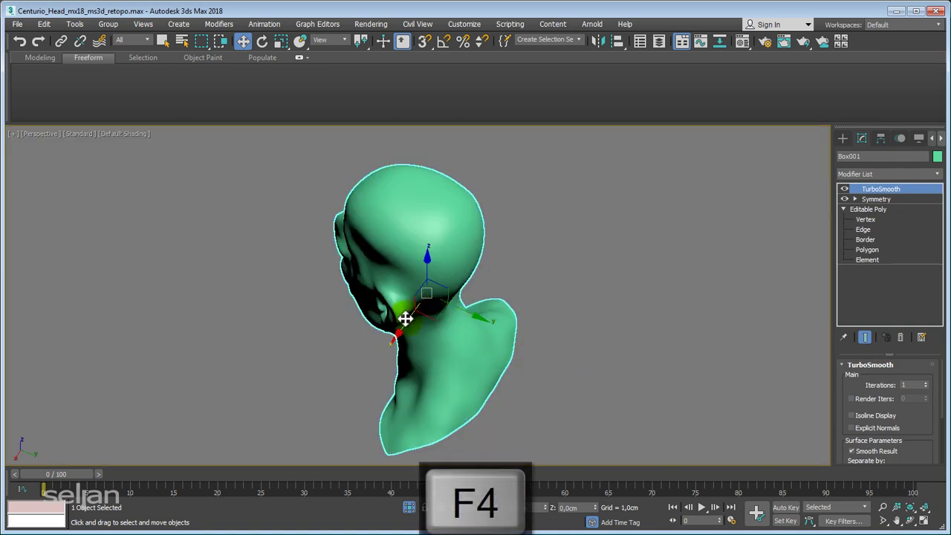
{"action": "mouse_move", "coordinate": [405, 318]}
{"action": "middle_mouse_down", "text": "alt"}
{"action": "mouse_move", "coordinate": [552, 268]}
{"action": "mouse_move", "coordinate": [552, 275]}
{"action": "middle_mouse_up", "text": "alt"}
{"action": "scroll", "coordinate": [573, 282], "scroll_direction": "up", "scroll_amount": 4}
{"action": "left_click", "coordinate": [579, 304]}
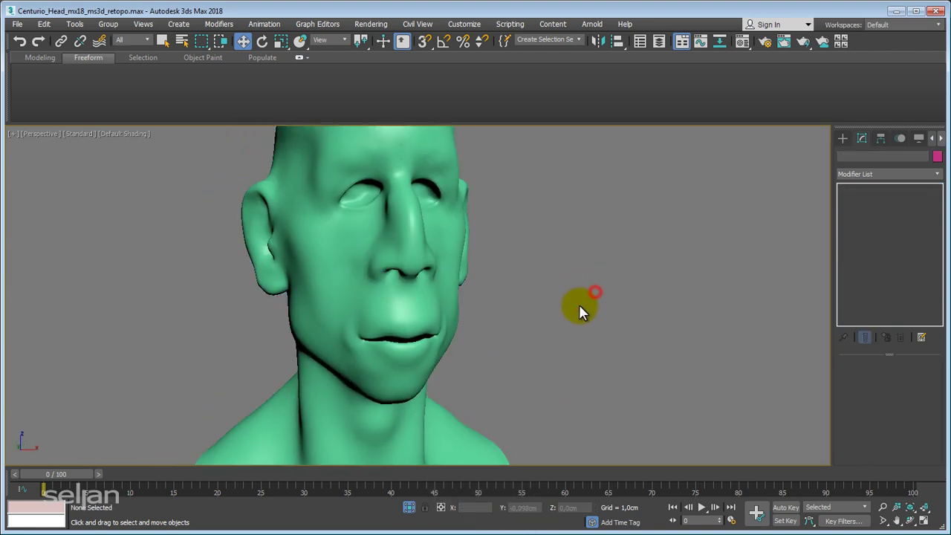
{"action": "scroll", "coordinate": [579, 306], "scroll_direction": "down", "scroll_amount": 2}
{"action": "mouse_move", "coordinate": [579, 305]}
{"action": "middle_mouse_down", "text": "alt"}
{"action": "mouse_move", "coordinate": [567, 325]}
{"action": "mouse_move", "coordinate": [643, 329]}
{"action": "mouse_move", "coordinate": [567, 328]}
{"action": "mouse_move", "coordinate": [603, 317]}
{"action": "mouse_move", "coordinate": [452, 314]}
{"action": "mouse_move", "coordinate": [569, 315]}
{"action": "mouse_move", "coordinate": [548, 289]}
{"action": "mouse_move", "coordinate": [528, 310]}
{"action": "mouse_move", "coordinate": [507, 274]}
{"action": "middle_mouse_up", "text": "alt"}
{"action": "scroll", "coordinate": [567, 324], "scroll_direction": "up", "scroll_amount": 3}
{"action": "scroll", "coordinate": [569, 326], "scroll_direction": "down", "scroll_amount": 2}
{"action": "scroll", "coordinate": [547, 322], "scroll_direction": "up", "scroll_amount": 3}
{"action": "scroll", "coordinate": [547, 334], "scroll_direction": "down", "scroll_amount": 2}
Step: Disable TurboSmooth to compare the base mesh, then enter the Editable Poly's Polygon level
{"action": "key", "text": "F4"}
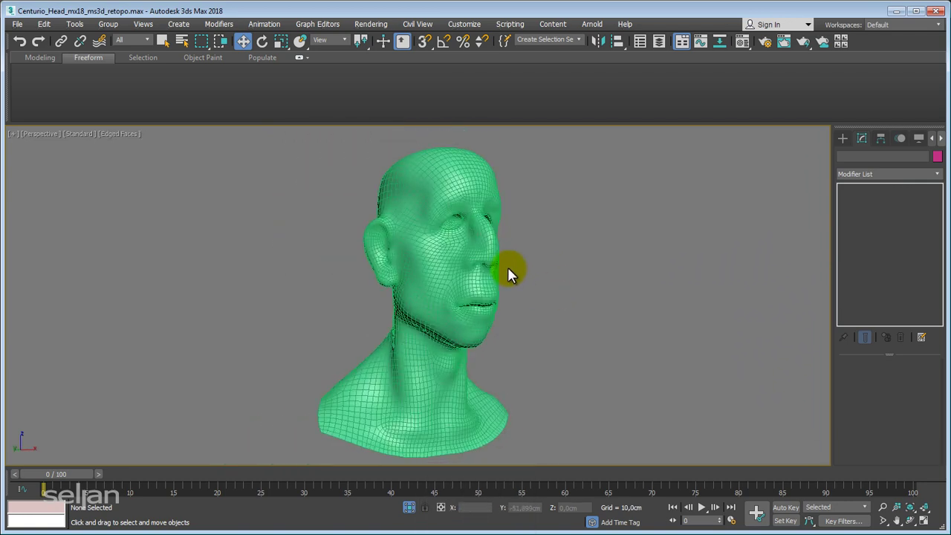
{"action": "left_click", "coordinate": [496, 272]}
{"action": "key", "text": "F4"}
{"action": "left_click", "coordinate": [843, 190]}
{"action": "key", "text": "F4"}
{"action": "left_click", "coordinate": [770, 229]}
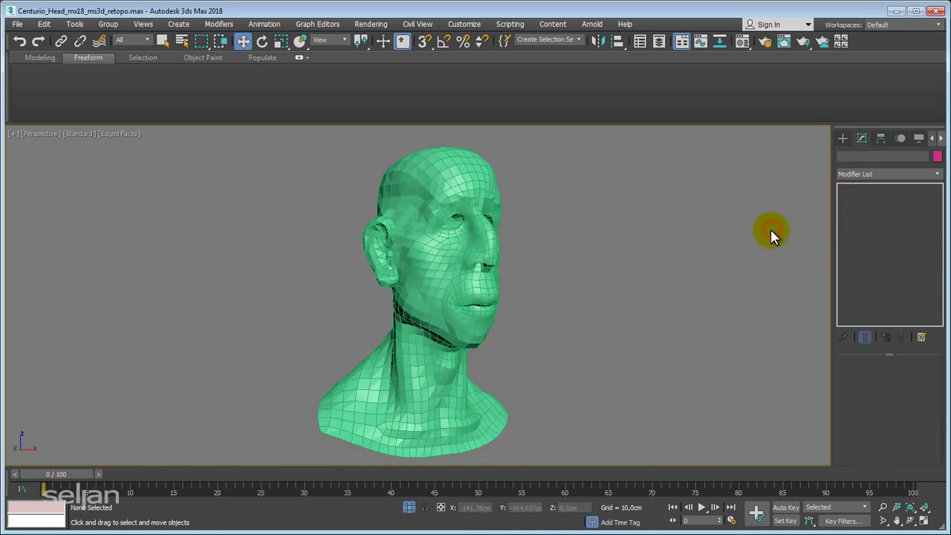
{"action": "key", "text": "F4"}
{"action": "left_click", "coordinate": [480, 237]}
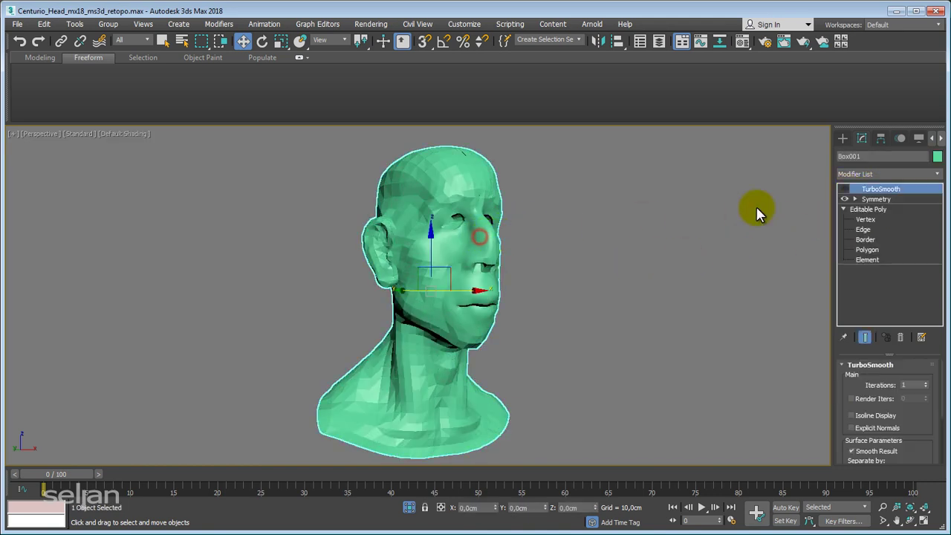
{"action": "left_click", "coordinate": [876, 210]}
{"action": "left_click", "coordinate": [867, 250]}
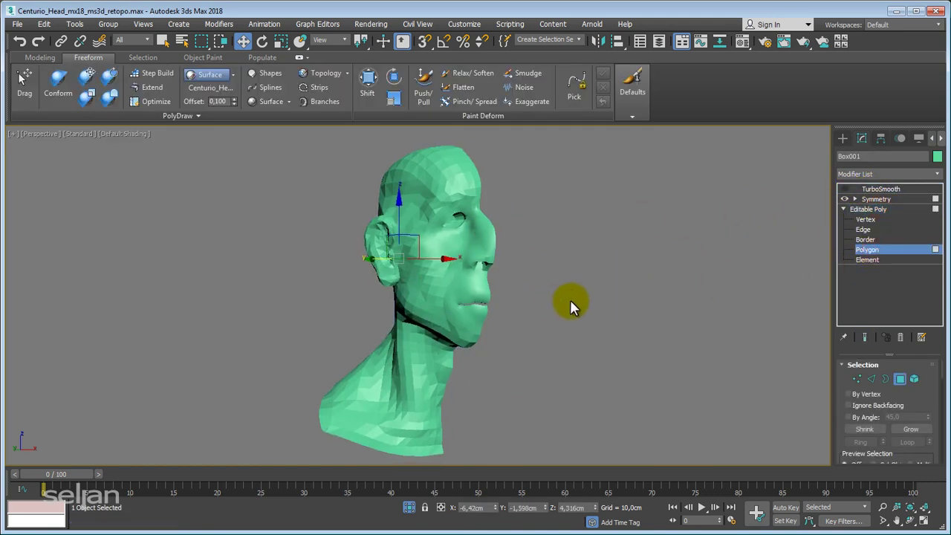
Step: Select all the head's polygons, widen the panel to review polygon settings, then clear the selection
{"action": "key", "text": "ctrl+a"}
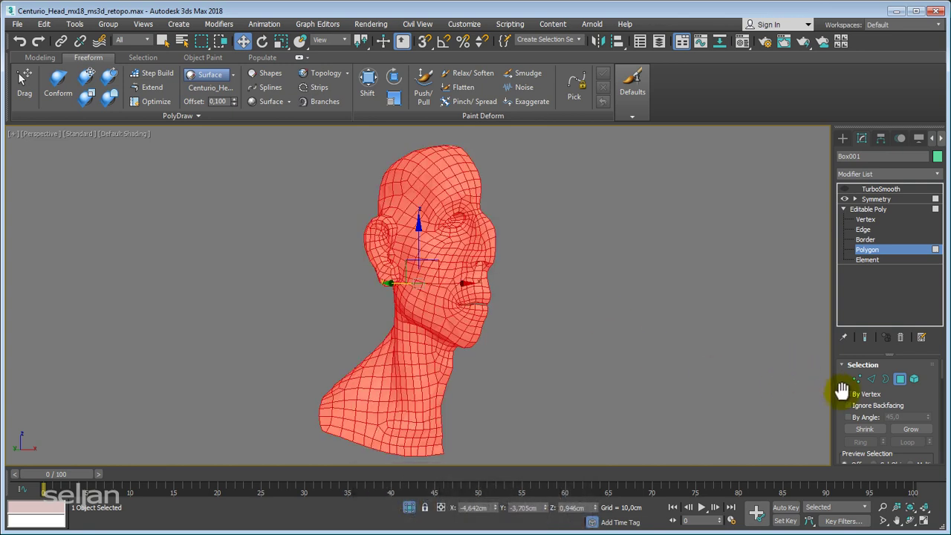
{"action": "scroll", "coordinate": [861, 371], "scroll_direction": "down", "scroll_amount": 3}
{"action": "scroll", "coordinate": [862, 366], "scroll_direction": "down", "scroll_amount": 5}
{"action": "scroll", "coordinate": [849, 374], "scroll_direction": "down", "scroll_amount": 5}
{"action": "scroll", "coordinate": [843, 379], "scroll_direction": "down", "scroll_amount": 5}
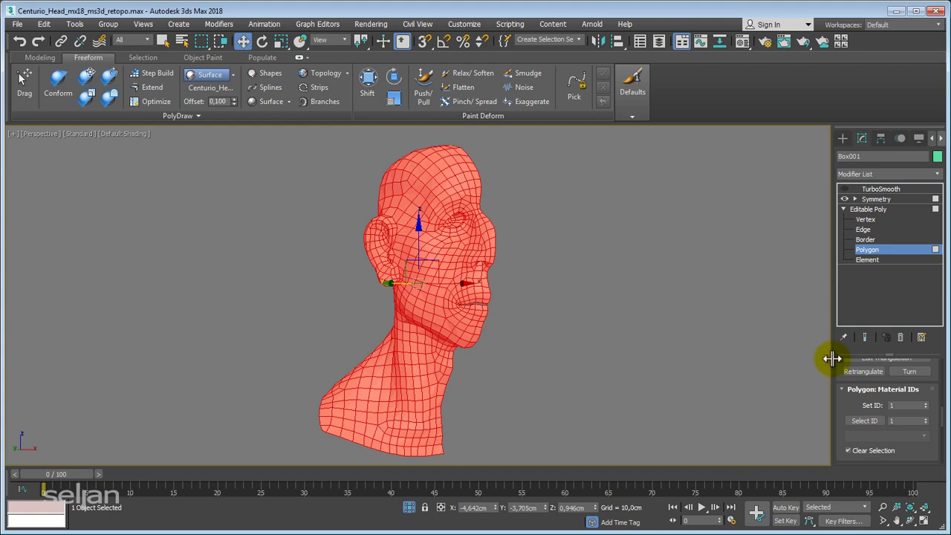
{"action": "left_click_drag", "start_coordinate": [833, 357], "coordinate": [698, 365]}
{"action": "scroll", "coordinate": [902, 323], "scroll_direction": "down", "scroll_amount": 3}
{"action": "scroll", "coordinate": [894, 335], "scroll_direction": "down", "scroll_amount": 3}
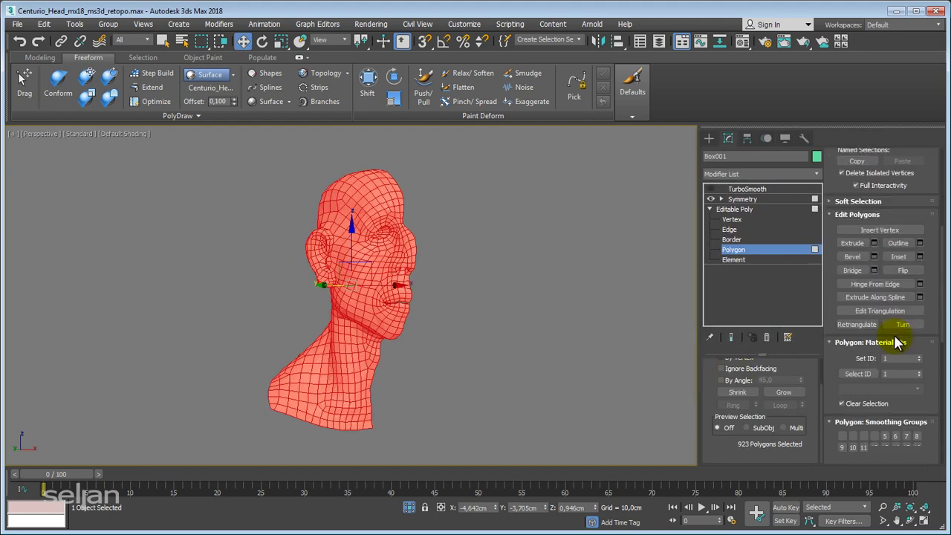
{"action": "scroll", "coordinate": [895, 348], "scroll_direction": "down", "scroll_amount": 3}
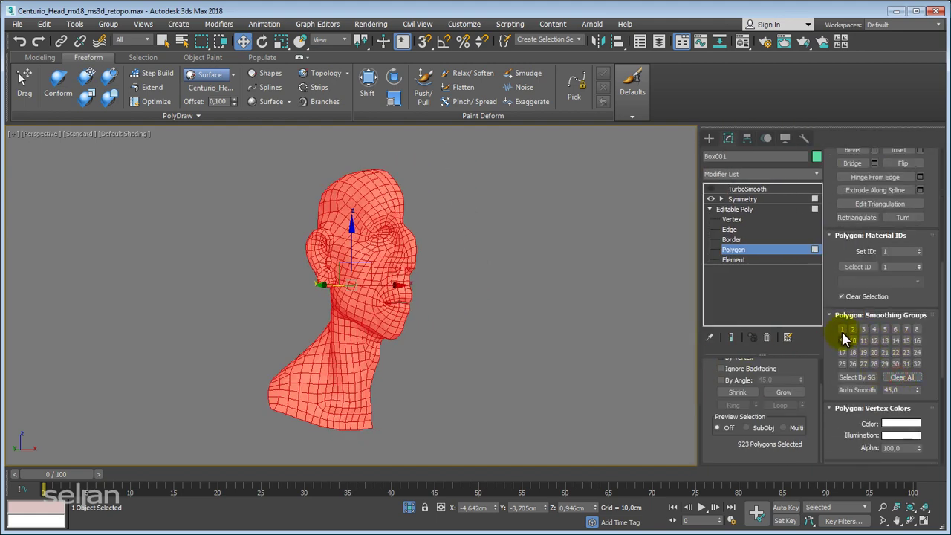
{"action": "scroll", "coordinate": [599, 320], "scroll_direction": "up", "scroll_amount": 3}
{"action": "middle_click_drag", "start_coordinate": [461, 290], "coordinate": [560, 307], "text": "alt"}
{"action": "left_click", "coordinate": [560, 308]}
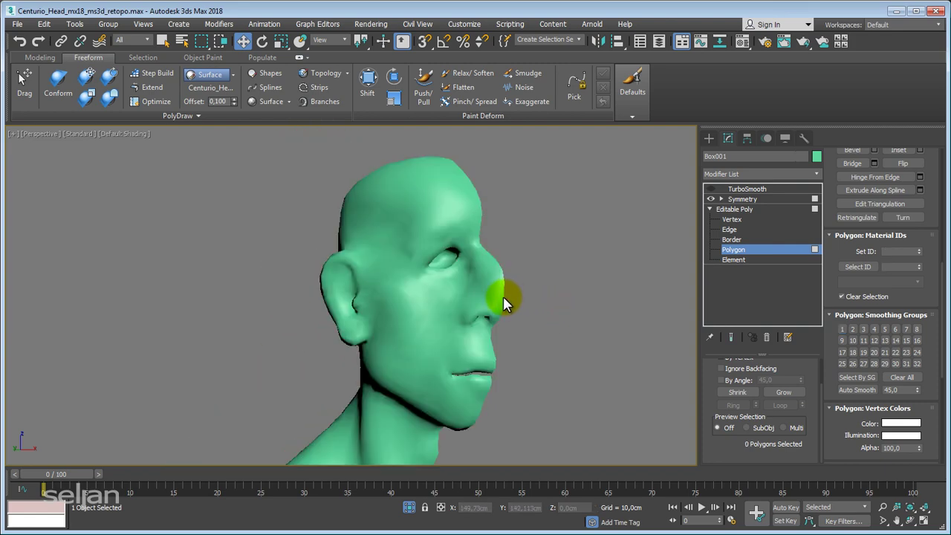
Step: Orbit around the head, exit Polygon level, and select Symmetry then TurboSmooth in the stack
{"action": "scroll", "coordinate": [493, 297], "scroll_direction": "up", "scroll_amount": 5}
{"action": "middle_click_drag", "start_coordinate": [477, 281], "coordinate": [403, 245], "text": "alt"}
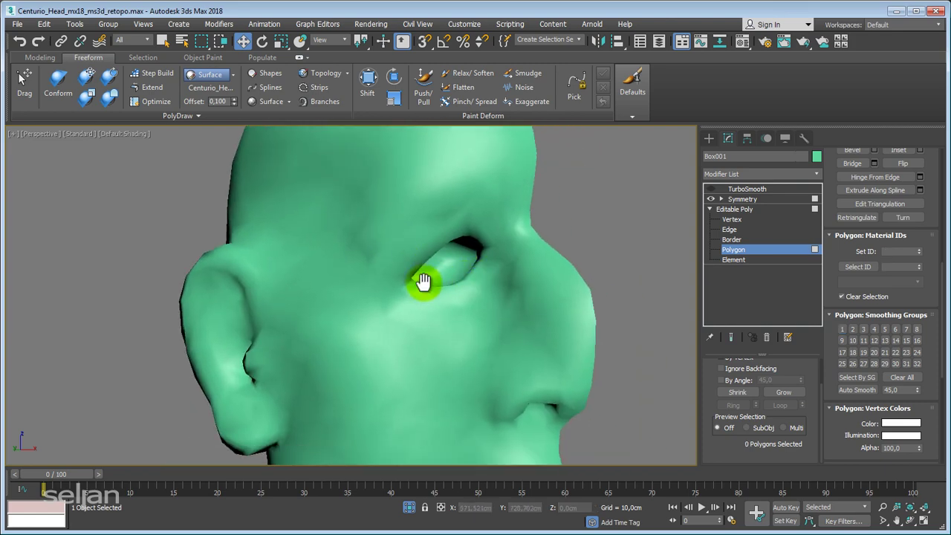
{"action": "mouse_move", "coordinate": [423, 281]}
{"action": "middle_mouse_down", "text": "alt"}
{"action": "mouse_move", "coordinate": [429, 302]}
{"action": "mouse_move", "coordinate": [581, 287]}
{"action": "mouse_move", "coordinate": [462, 303]}
{"action": "mouse_move", "coordinate": [408, 260]}
{"action": "mouse_move", "coordinate": [501, 265]}
{"action": "middle_mouse_up", "text": "alt"}
{"action": "scroll", "coordinate": [462, 303], "scroll_direction": "down", "scroll_amount": 3}
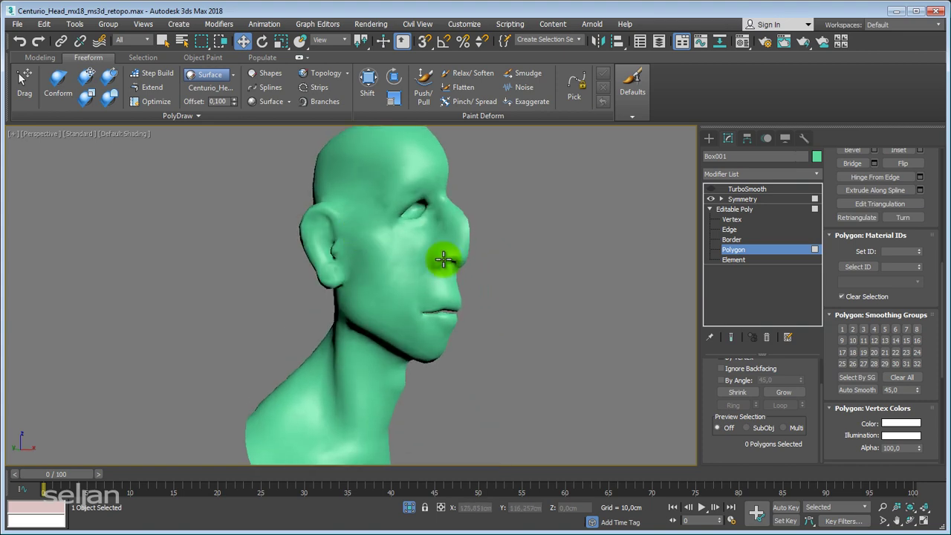
{"action": "left_click", "coordinate": [754, 208]}
{"action": "left_click", "coordinate": [759, 198]}
{"action": "left_click", "coordinate": [766, 189]}
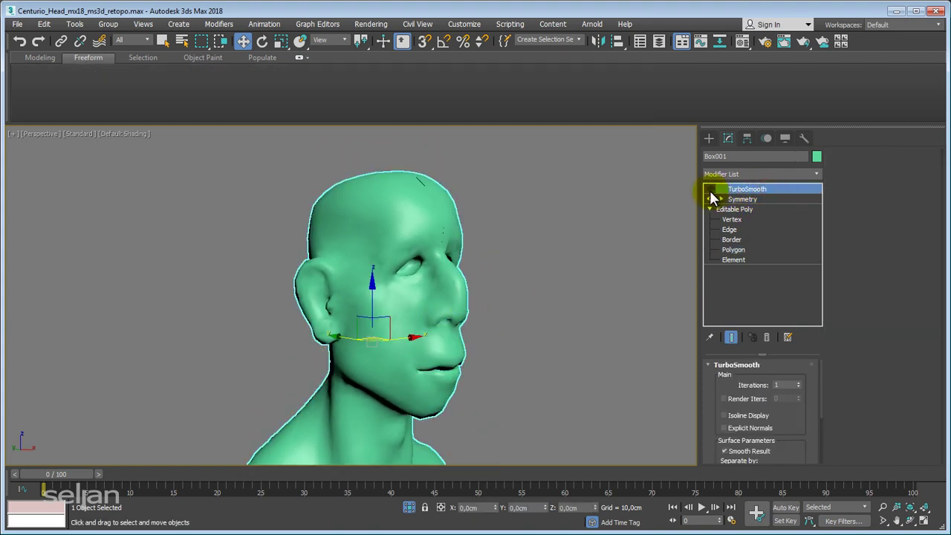
Step: Enable TurboSmooth in the viewport, show edged faces, and enter Vertex level with Show End Result
{"action": "middle_click_drag", "start_coordinate": [535, 267], "coordinate": [560, 261], "text": "alt"}
{"action": "scroll", "coordinate": [552, 329], "scroll_direction": "up", "scroll_amount": 3}
{"action": "scroll", "coordinate": [471, 312], "scroll_direction": "up", "scroll_amount": 3}
{"action": "left_click", "coordinate": [710, 190]}
{"action": "key", "text": "F4"}
{"action": "scroll", "coordinate": [552, 282], "scroll_direction": "up", "scroll_amount": 3}
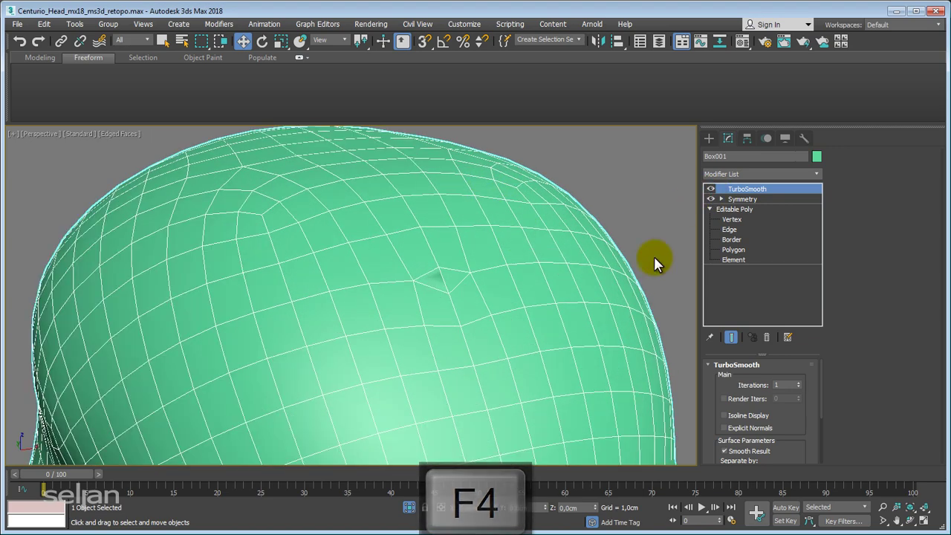
{"action": "left_click", "coordinate": [731, 220]}
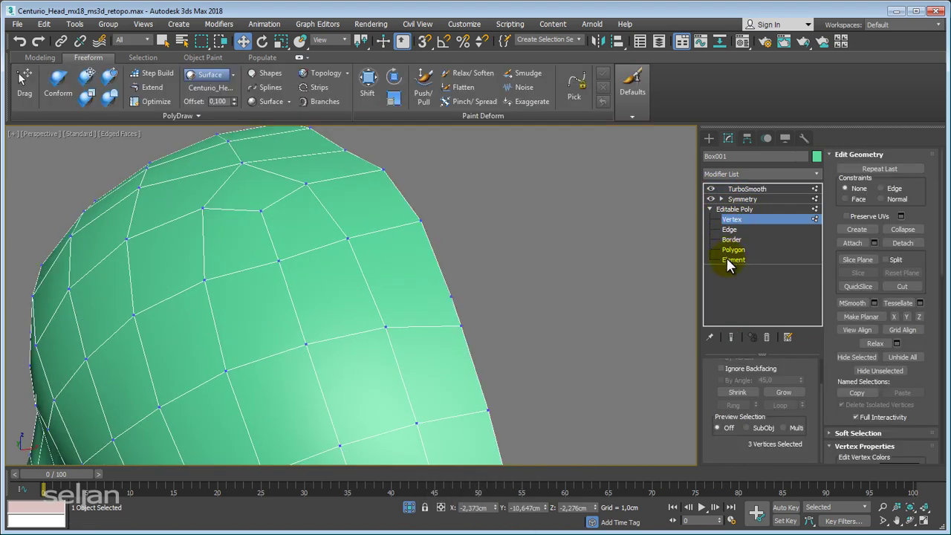
{"action": "left_click", "coordinate": [731, 338]}
Step: Remove the pinched vertex on the skull and check the result on TurboSmooth
{"action": "left_click", "coordinate": [451, 297]}
{"action": "right_click", "coordinate": [451, 296]}
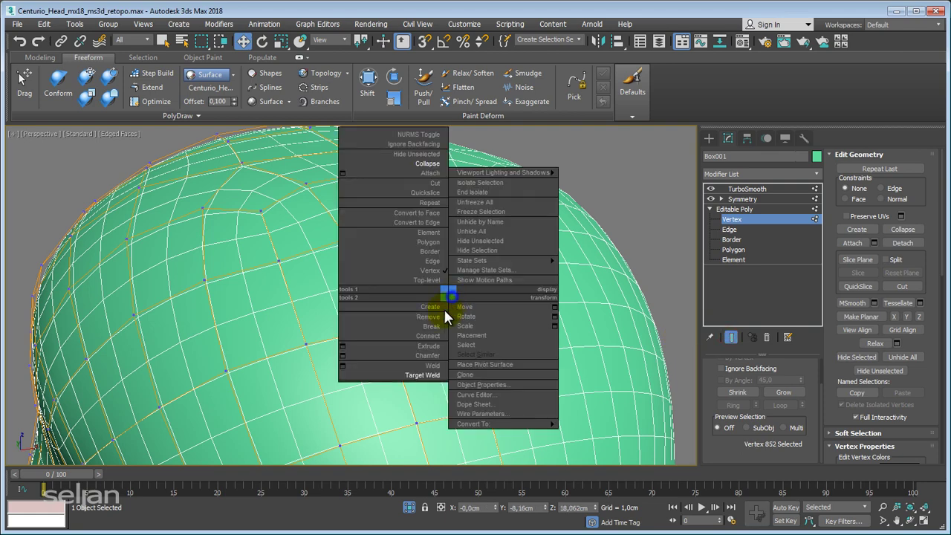
{"action": "left_click", "coordinate": [437, 319]}
{"action": "scroll", "coordinate": [446, 297], "scroll_direction": "down", "scroll_amount": 3}
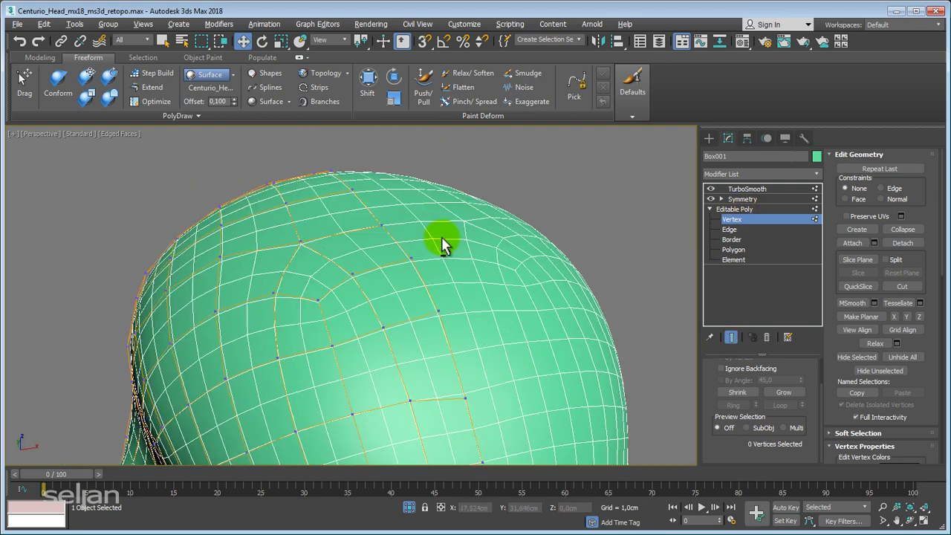
{"action": "scroll", "coordinate": [446, 244], "scroll_direction": "up", "scroll_amount": 3}
{"action": "scroll", "coordinate": [407, 306], "scroll_direction": "down", "scroll_amount": 2}
{"action": "scroll", "coordinate": [381, 314], "scroll_direction": "down", "scroll_amount": 2}
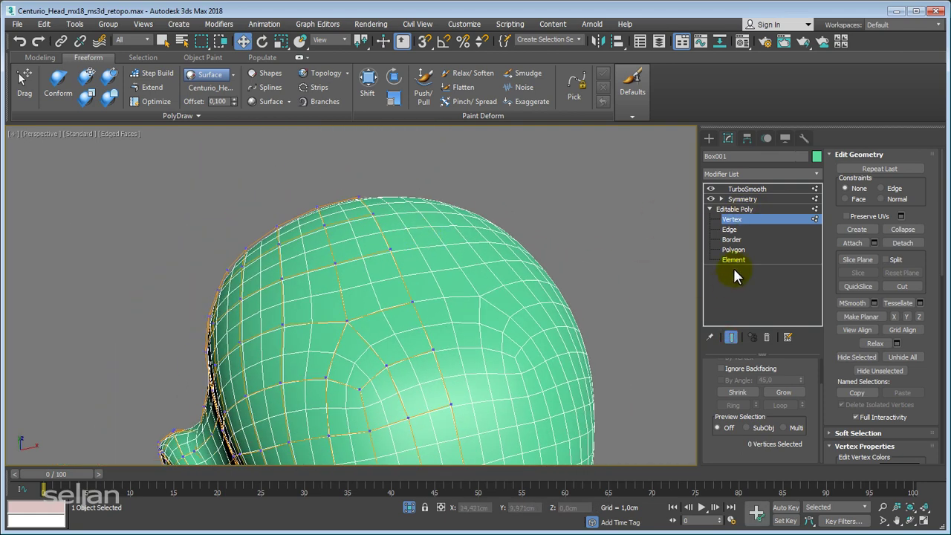
{"action": "left_click", "coordinate": [752, 210]}
{"action": "left_click", "coordinate": [767, 190]}
Step: Frame the forehead above the nose and return to Vertex level with nothing selected
{"action": "middle_click_drag", "start_coordinate": [537, 233], "coordinate": [457, 299], "text": "alt"}
{"action": "scroll", "coordinate": [457, 299], "scroll_direction": "up", "scroll_amount": 3}
{"action": "middle_click_drag", "start_coordinate": [443, 184], "coordinate": [448, 253]}
{"action": "scroll", "coordinate": [448, 252], "scroll_direction": "up", "scroll_amount": 3}
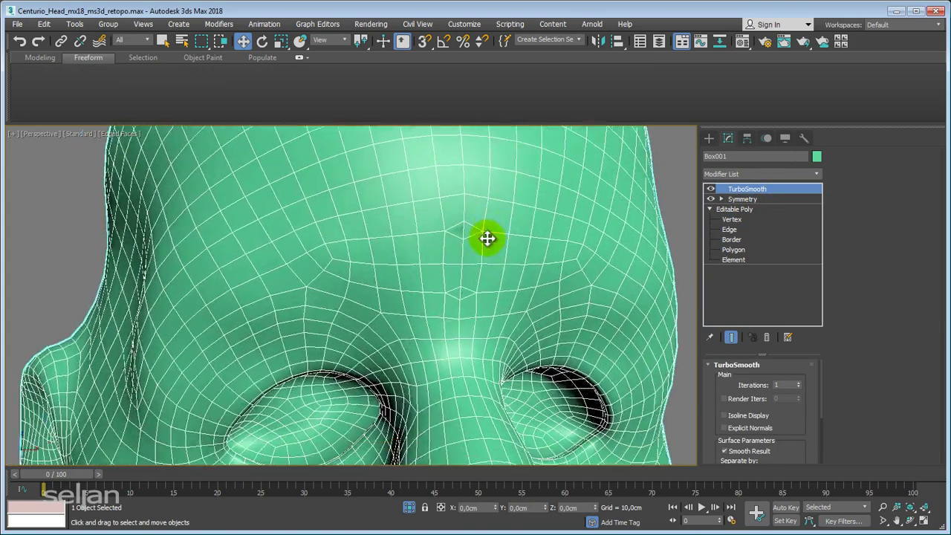
{"action": "left_click", "coordinate": [747, 221]}
{"action": "scroll", "coordinate": [484, 233], "scroll_direction": "up", "scroll_amount": 3}
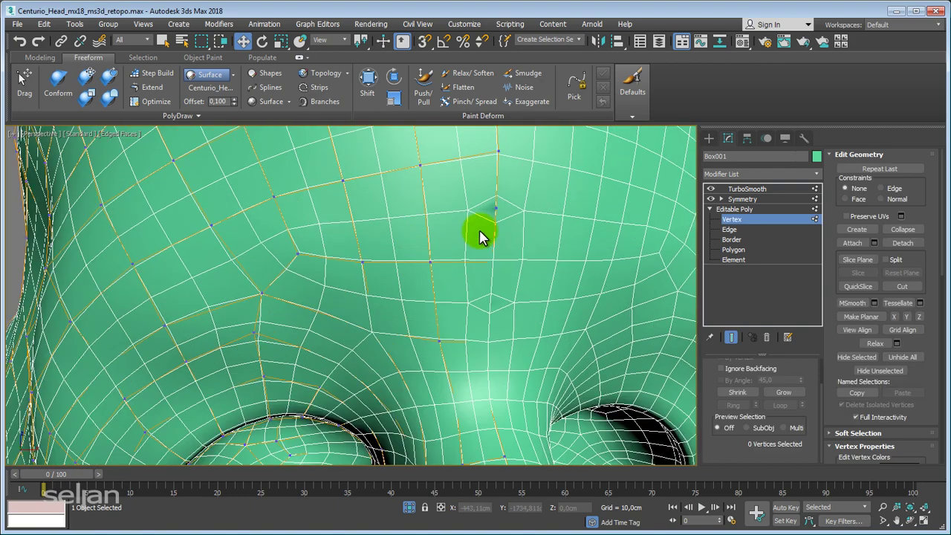
{"action": "scroll", "coordinate": [480, 238], "scroll_direction": "up", "scroll_amount": 2}
{"action": "right_click", "coordinate": [480, 241]}
{"action": "left_click", "coordinate": [477, 255]}
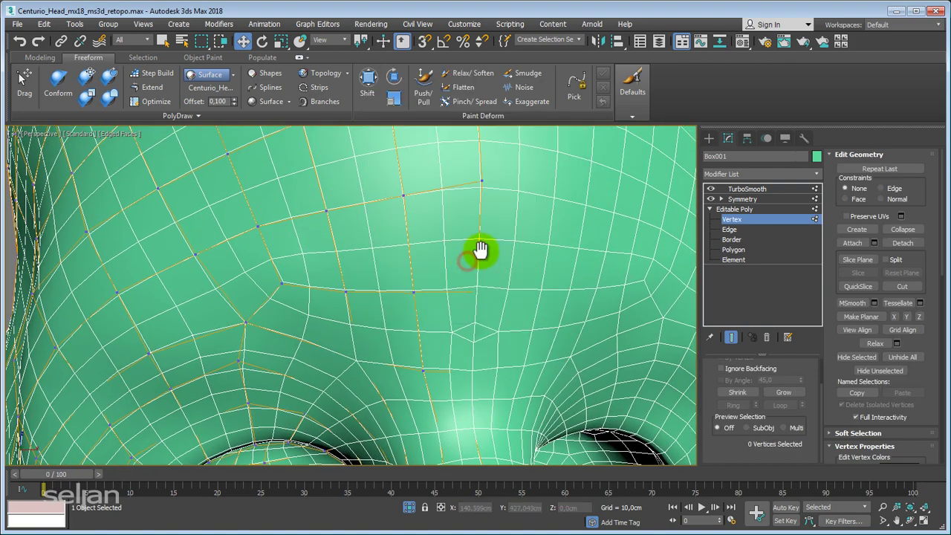
{"action": "middle_click_drag", "start_coordinate": [478, 255], "coordinate": [484, 276]}
Step: Use the right-click menu on the forehead in wireframe view, then return to shaded view
{"action": "key", "text": "F3"}
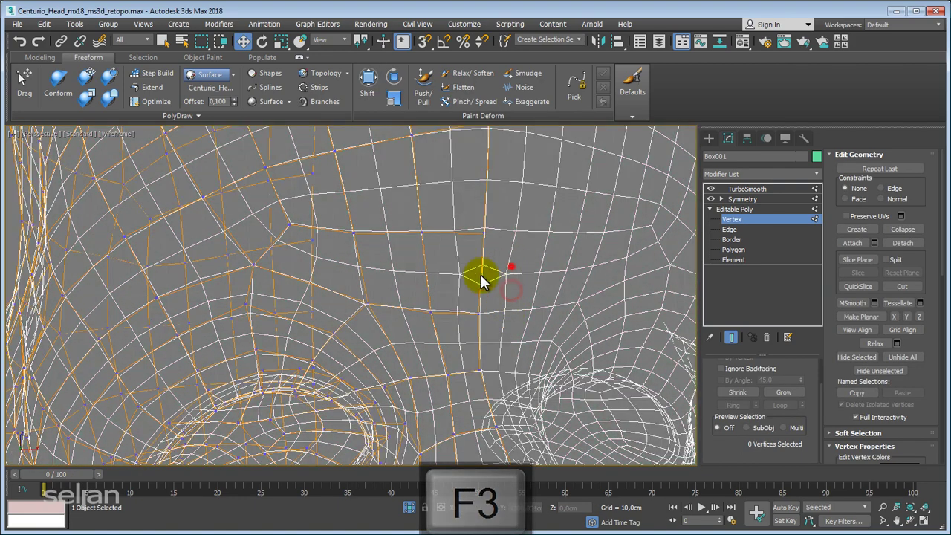
{"action": "right_click", "coordinate": [462, 289]}
{"action": "left_click", "coordinate": [455, 306]}
{"action": "scroll", "coordinate": [455, 306], "scroll_direction": "down", "scroll_amount": 5}
{"action": "key", "text": "F3"}
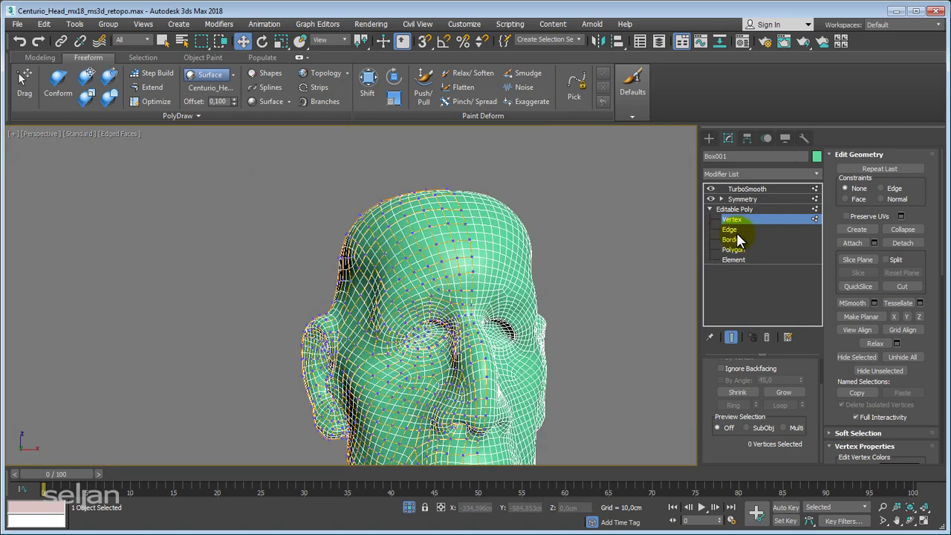
{"action": "middle_click_drag", "start_coordinate": [654, 245], "coordinate": [552, 206], "text": "alt"}
{"action": "scroll", "coordinate": [562, 263], "scroll_direction": "up", "scroll_amount": 2}
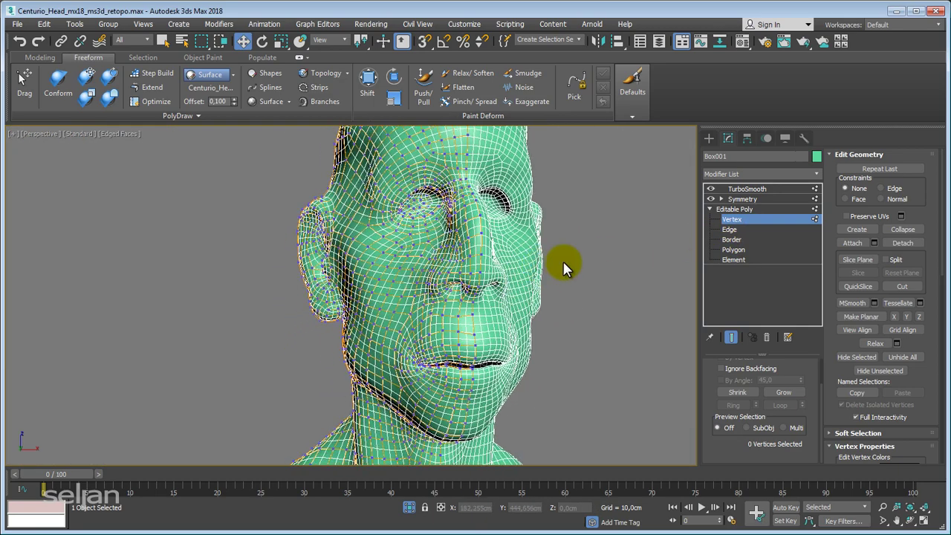
Step: Preview the TurboSmoothed head, inspecting the face and the underside of the neck
{"action": "left_click", "coordinate": [774, 188]}
{"action": "middle_click_drag", "start_coordinate": [562, 297], "coordinate": [434, 269], "text": "alt"}
{"action": "scroll", "coordinate": [434, 269], "scroll_direction": "up", "scroll_amount": 2}
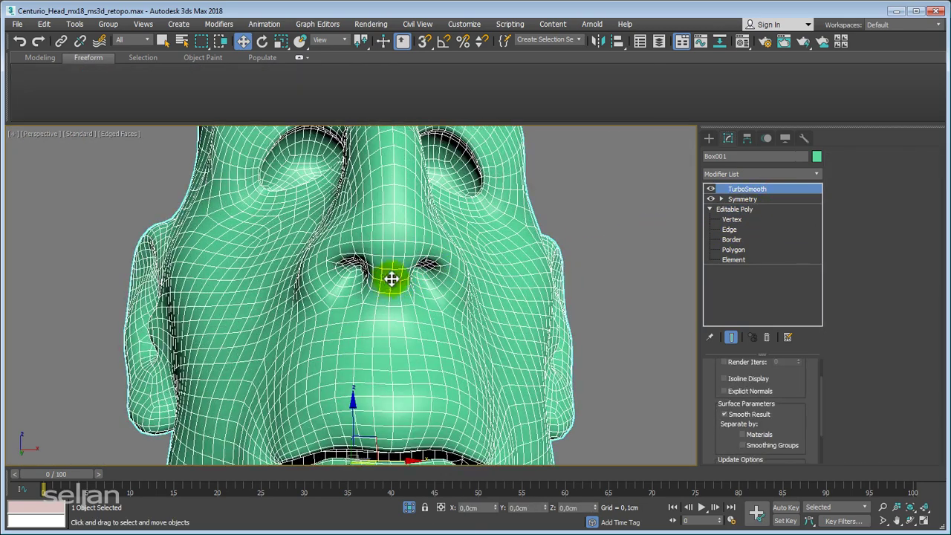
{"action": "scroll", "coordinate": [416, 255], "scroll_direction": "up", "scroll_amount": 2}
{"action": "scroll", "coordinate": [399, 216], "scroll_direction": "up", "scroll_amount": 2}
{"action": "scroll", "coordinate": [429, 277], "scroll_direction": "up", "scroll_amount": 2}
{"action": "mouse_move", "coordinate": [429, 277]}
{"action": "middle_mouse_down", "text": "alt"}
{"action": "mouse_move", "coordinate": [452, 178]}
{"action": "mouse_move", "coordinate": [442, 206]}
{"action": "mouse_move", "coordinate": [442, 313]}
{"action": "mouse_move", "coordinate": [450, 255]}
{"action": "mouse_move", "coordinate": [424, 284]}
{"action": "mouse_move", "coordinate": [643, 349]}
{"action": "middle_mouse_up", "text": "alt"}
{"action": "scroll", "coordinate": [441, 314], "scroll_direction": "down", "scroll_amount": 3}
{"action": "scroll", "coordinate": [424, 285], "scroll_direction": "up", "scroll_amount": 1}
{"action": "scroll", "coordinate": [463, 388], "scroll_direction": "down", "scroll_amount": 2}
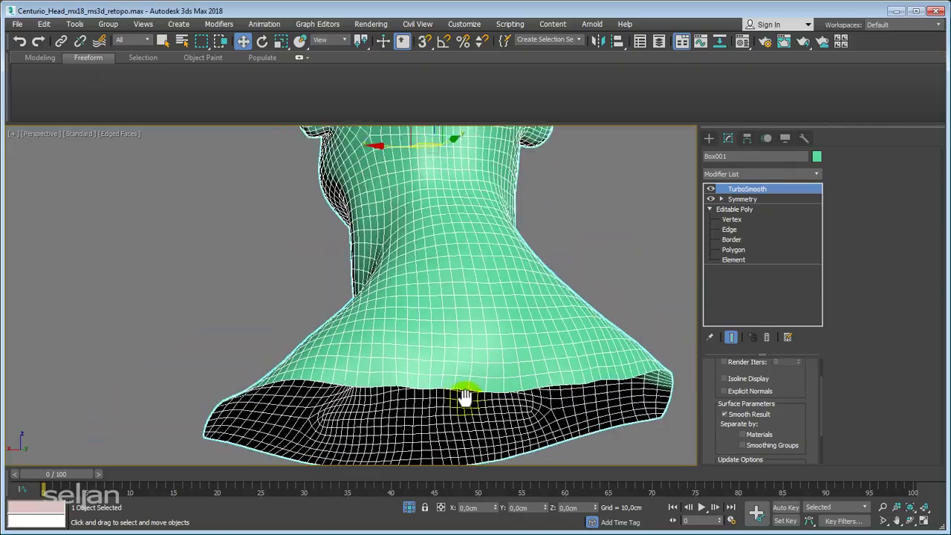
{"action": "mouse_move", "coordinate": [463, 389]}
{"action": "middle_mouse_down", "text": "alt"}
{"action": "mouse_move", "coordinate": [431, 372]}
{"action": "mouse_move", "coordinate": [399, 388]}
{"action": "mouse_move", "coordinate": [399, 402]}
{"action": "mouse_move", "coordinate": [476, 393]}
{"action": "mouse_move", "coordinate": [426, 388]}
{"action": "mouse_move", "coordinate": [404, 269]}
{"action": "mouse_move", "coordinate": [334, 248]}
{"action": "mouse_move", "coordinate": [367, 344]}
{"action": "middle_mouse_up", "text": "alt"}
{"action": "scroll", "coordinate": [367, 344], "scroll_direction": "up", "scroll_amount": 5}
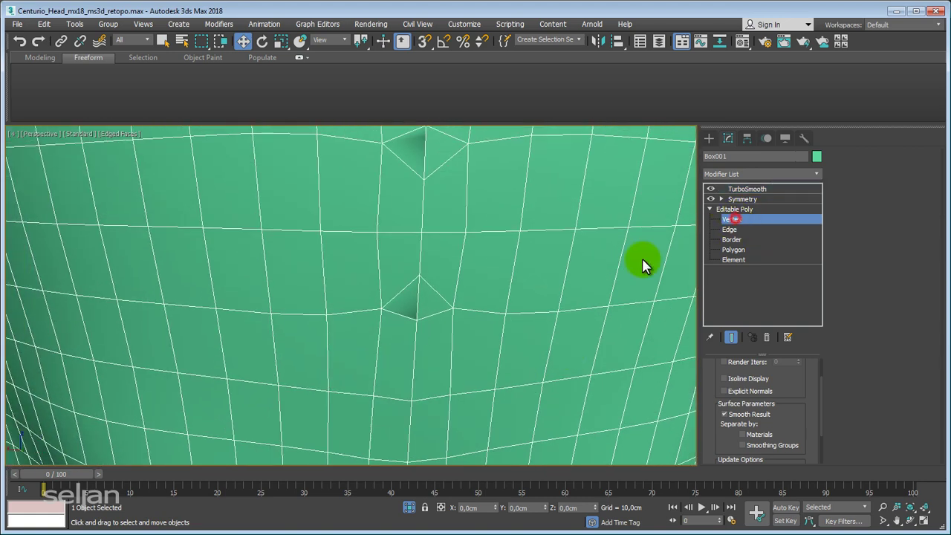
Step: Back at Vertex level, remove the lower pinched diamond vertex in wireframe view
{"action": "key", "text": "1"}
{"action": "middle_click_drag", "start_coordinate": [431, 332], "coordinate": [460, 331], "text": "alt"}
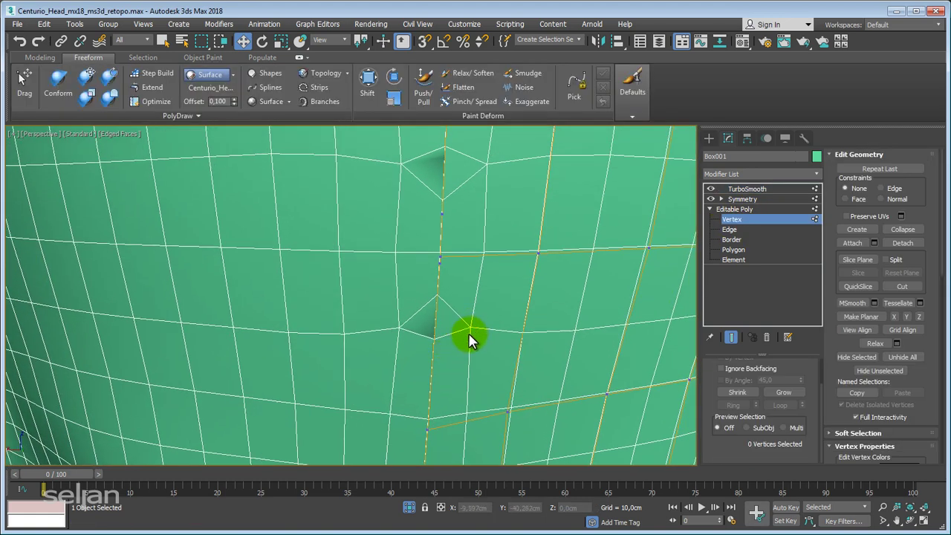
{"action": "key", "text": "F3"}
{"action": "left_click", "coordinate": [439, 265]}
{"action": "right_click", "coordinate": [415, 282]}
{"action": "left_click", "coordinate": [417, 288]}
{"action": "key", "text": "F3"}
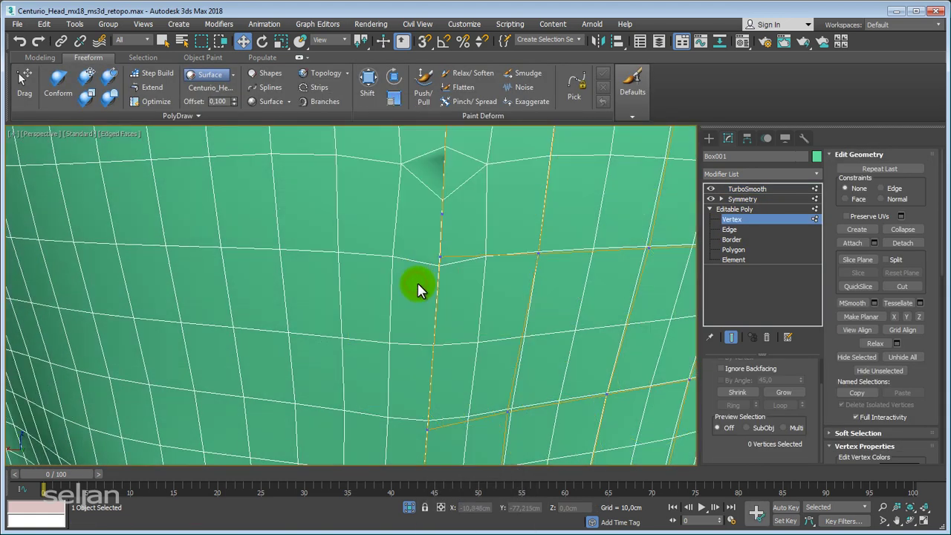
Step: Remove the other remaining pinched vertex beside it
{"action": "middle_click_drag", "start_coordinate": [417, 288], "coordinate": [424, 289], "text": "alt"}
{"action": "right_click", "coordinate": [419, 280]}
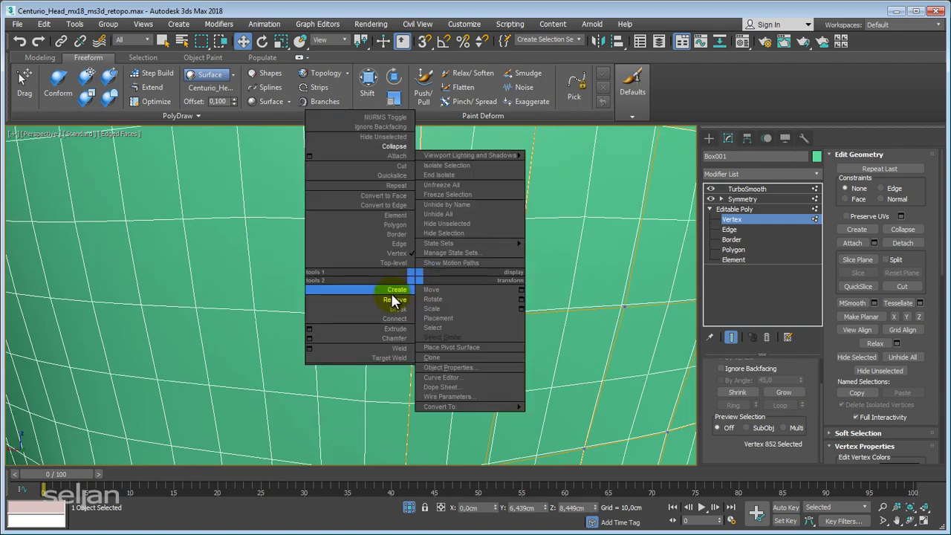
{"action": "left_click", "coordinate": [388, 297]}
{"action": "scroll", "coordinate": [378, 376], "scroll_direction": "down", "scroll_amount": 3}
{"action": "key", "text": "F3"}
{"action": "scroll", "coordinate": [374, 297], "scroll_direction": "down", "scroll_amount": 3}
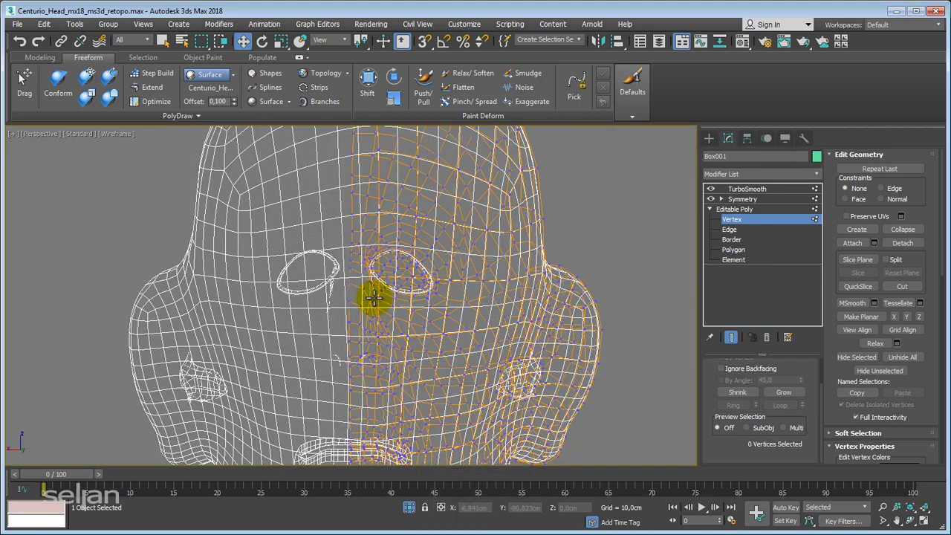
{"action": "key", "text": "F3"}
{"action": "middle_click_drag", "start_coordinate": [392, 272], "coordinate": [395, 340]}
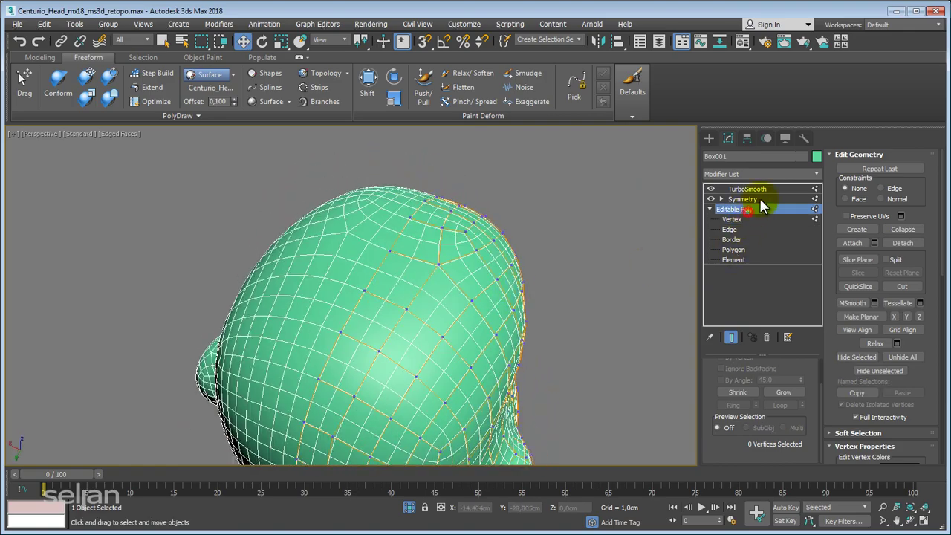
Step: Check the smoothed face from the front with edges hidden, then deselect the head
{"action": "left_click", "coordinate": [749, 190]}
{"action": "mouse_move", "coordinate": [552, 297]}
{"action": "middle_mouse_down", "text": "alt"}
{"action": "mouse_move", "coordinate": [421, 238]}
{"action": "mouse_move", "coordinate": [382, 248]}
{"action": "mouse_move", "coordinate": [361, 236]}
{"action": "mouse_move", "coordinate": [424, 242]}
{"action": "mouse_move", "coordinate": [293, 238]}
{"action": "mouse_move", "coordinate": [392, 253]}
{"action": "mouse_move", "coordinate": [370, 189]}
{"action": "mouse_move", "coordinate": [372, 287]}
{"action": "middle_mouse_up", "text": "alt"}
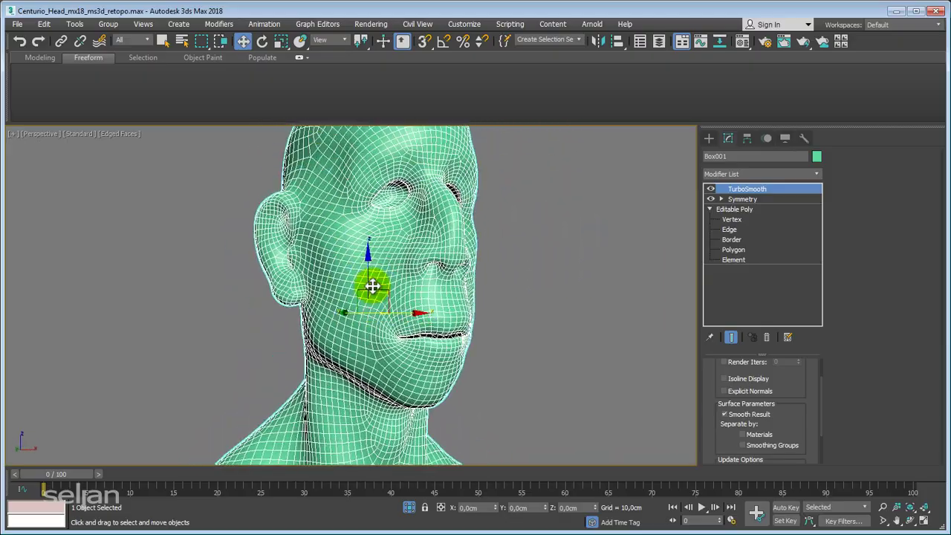
{"action": "scroll", "coordinate": [534, 290], "scroll_direction": "down", "scroll_amount": 5}
{"action": "key", "text": "F4"}
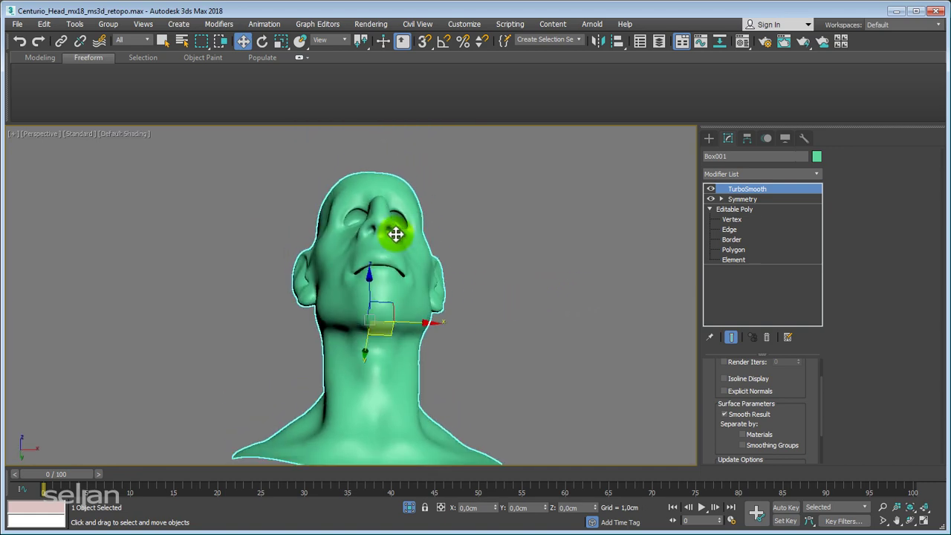
{"action": "left_click", "coordinate": [497, 273]}
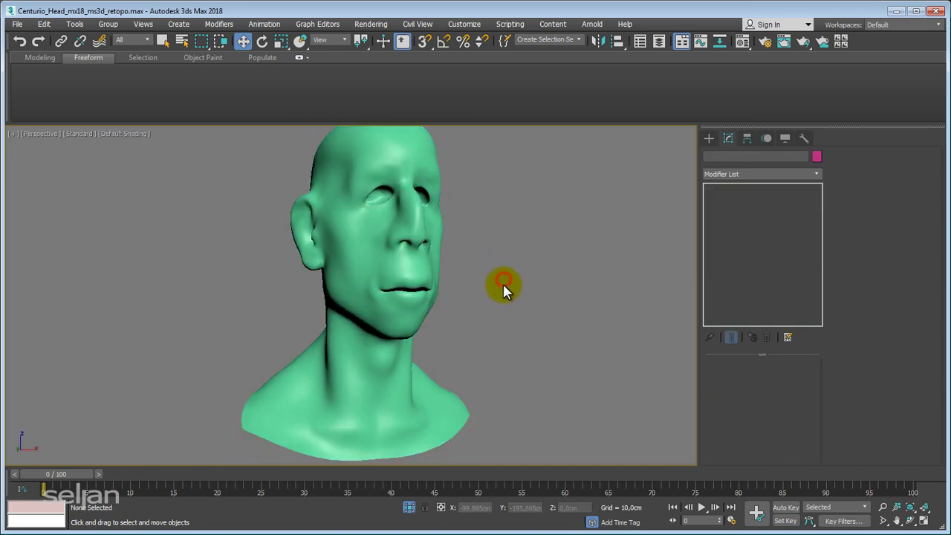